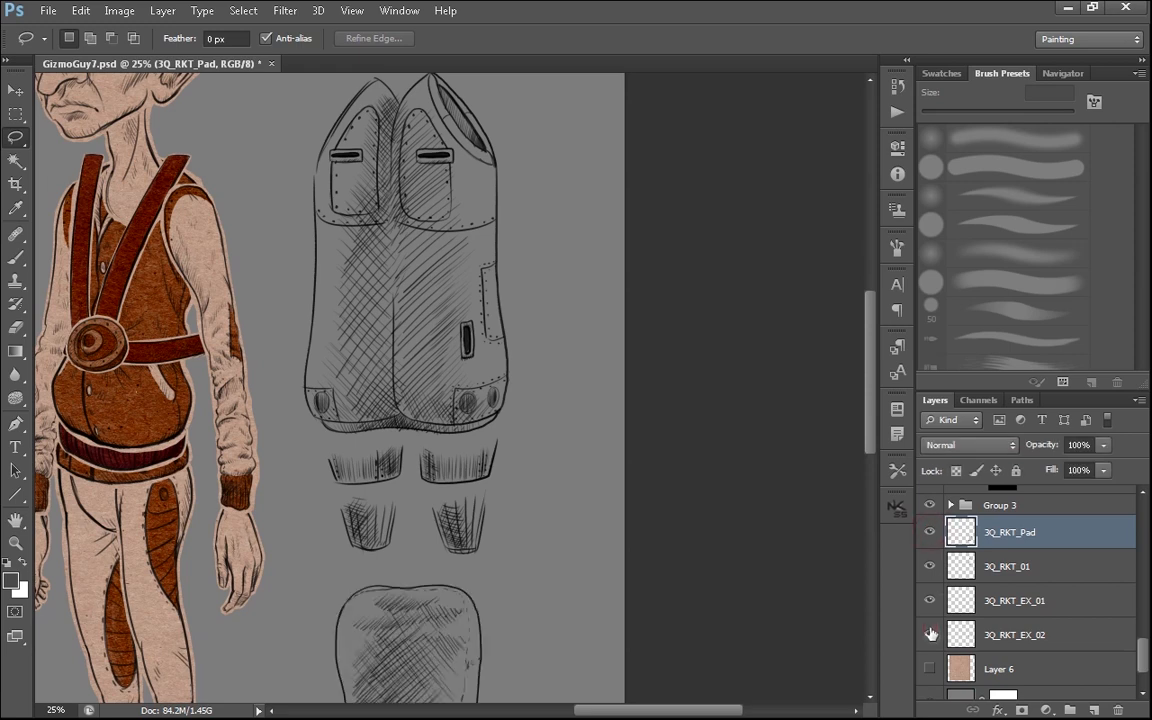
# - Toggle the visibility of the 3Q_RKT_EX_02, 3Q_RKT_EX_01 and 3Q_RKT_01 layers to identify what each one contains
pyautogui.click(930, 634)
pyautogui.click(929, 633)
pyautogui.click(929, 602)
pyautogui.click(929, 602)
pyautogui.click(930, 566)
pyautogui.click(930, 566)
# - Put the 3Q_RKT_01 layer into a new group and name the group 3Q_RKT_01
pyautogui.click(1012, 567)
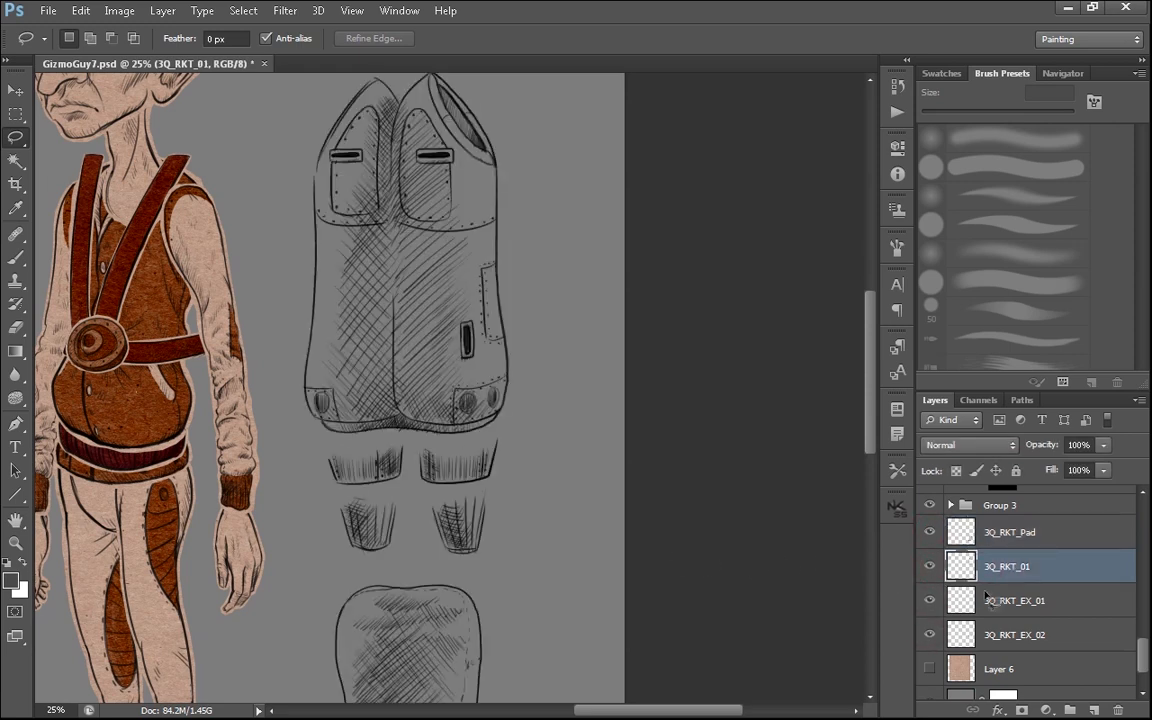
pyautogui.doubleClick(1003, 567)
pyautogui.hotkey('ctrl', 'c')
pyautogui.press('Return')
pyautogui.hotkey('ctrl', 'g')
pyautogui.doubleClick(1001, 560)
pyautogui.hotkey('ctrl', 'v')
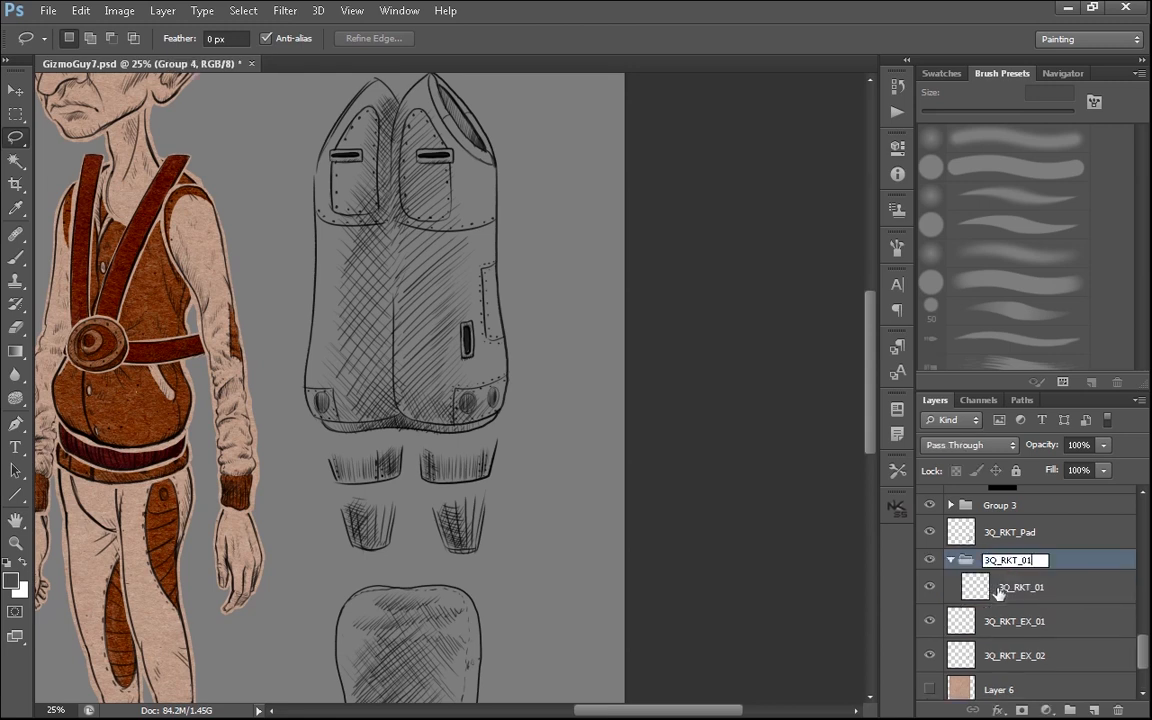
# - Select the empty area outside the rocket drawing on the 3Q_RKT_01 layer with the Magic Wand
pyautogui.click(1015, 590)
pyautogui.hotkey('ctrl', '+')
pyautogui.moveTo(529, 505); pyautogui.dragTo(588, 630)
pyautogui.press('w')
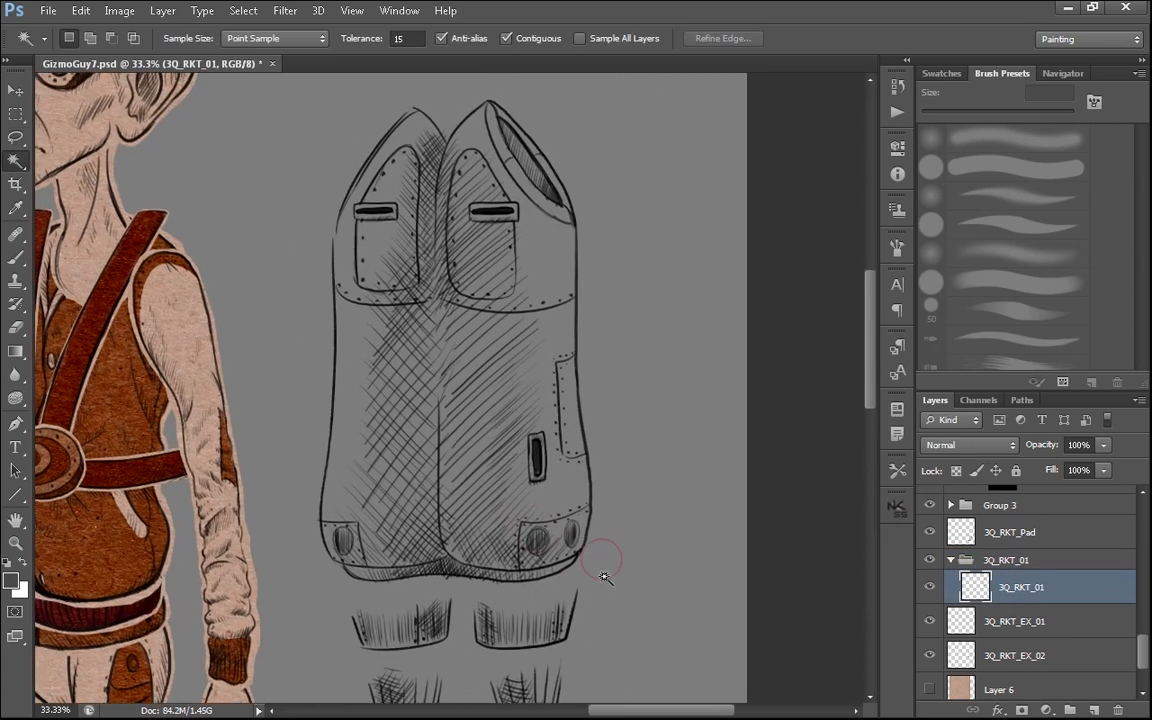
pyautogui.click(605, 605)
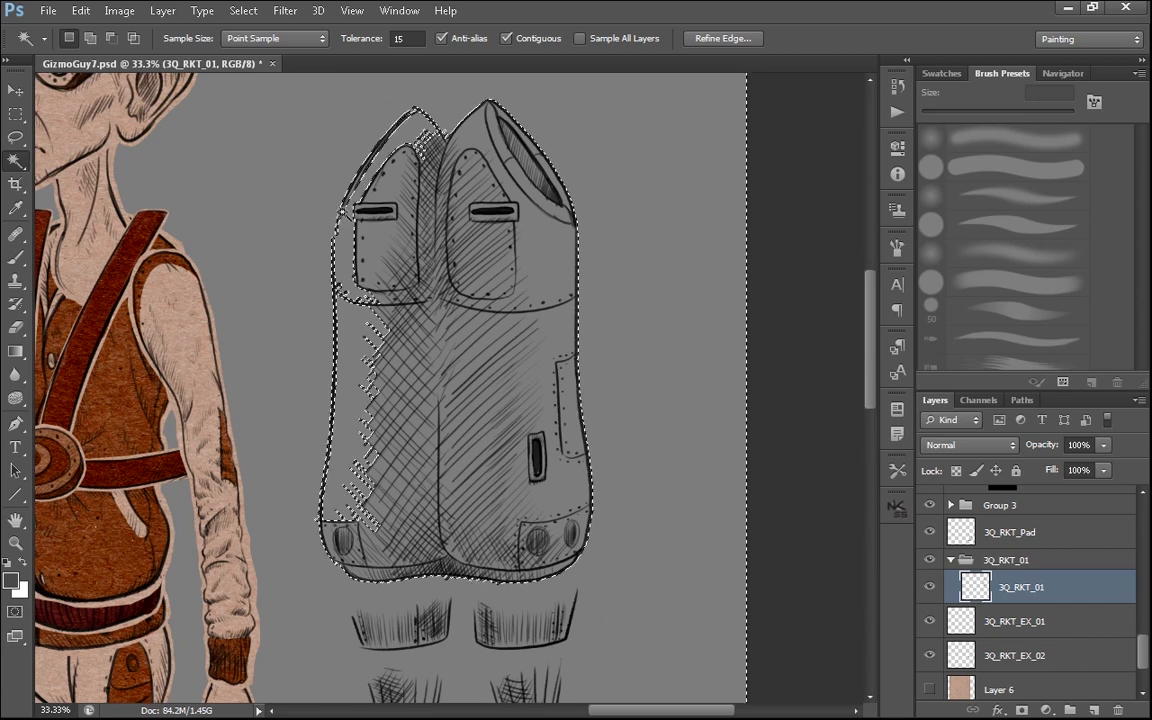
# - Show the selection in Quick Mask and cover the unmasked area at the rocket's lower left with the 50 px eraser
pyautogui.press('q')
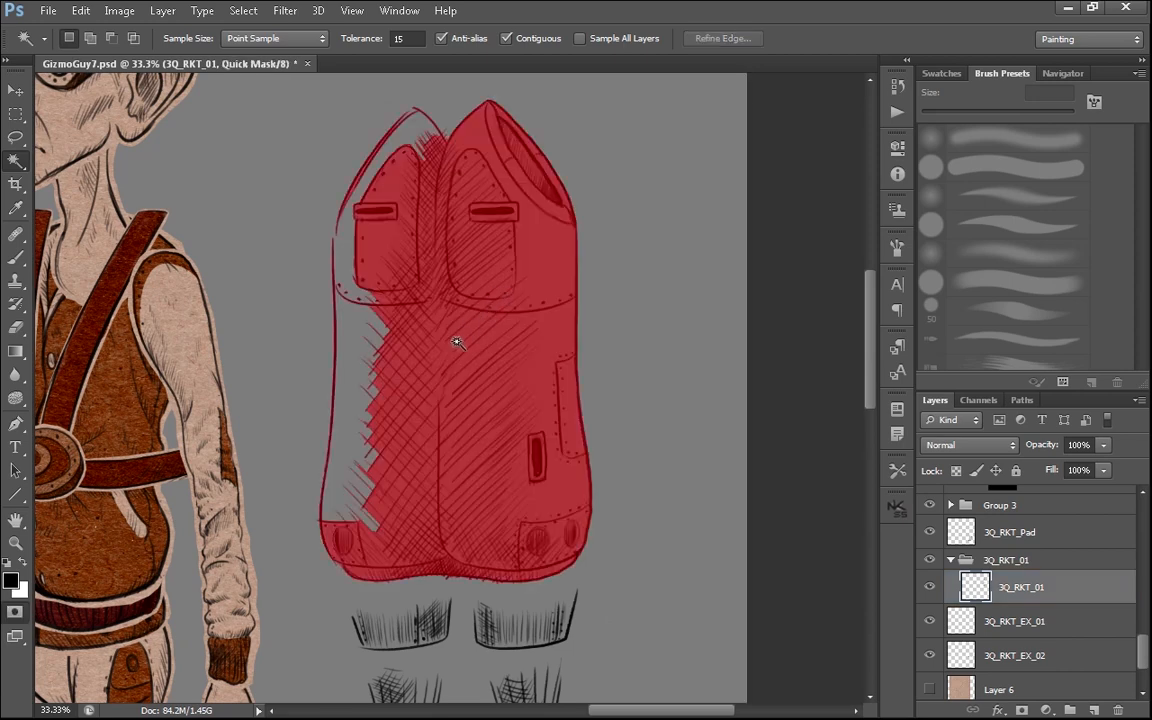
pyautogui.press('e')
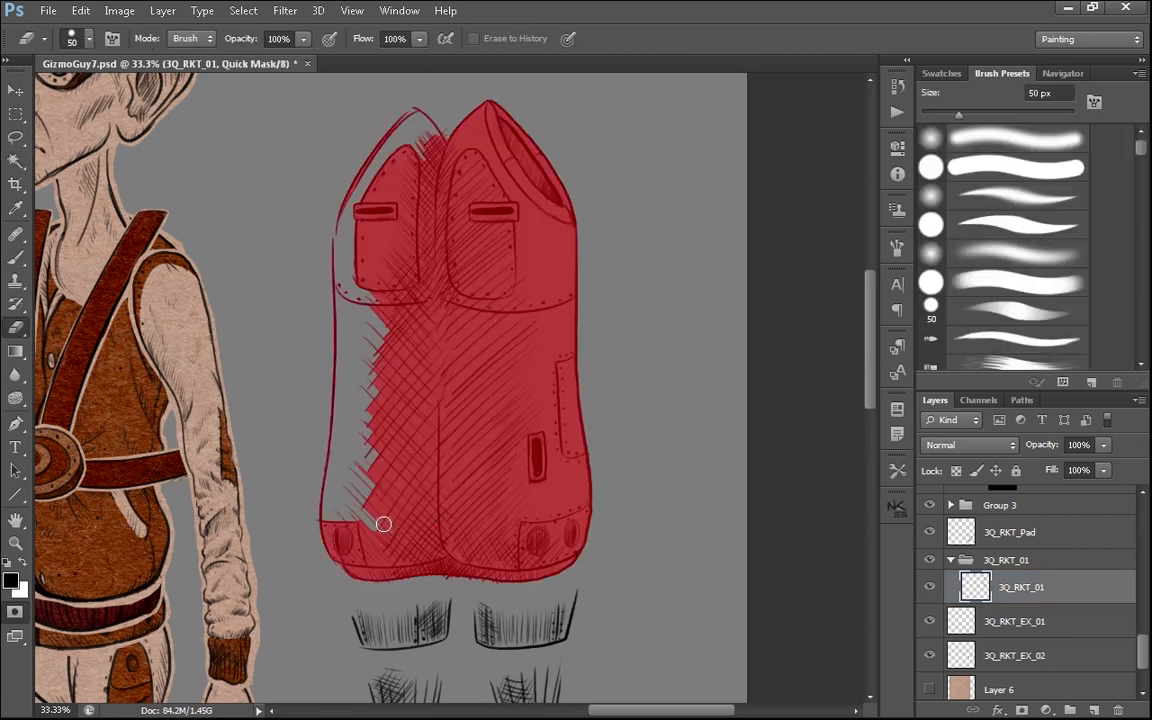
pyautogui.press('x')
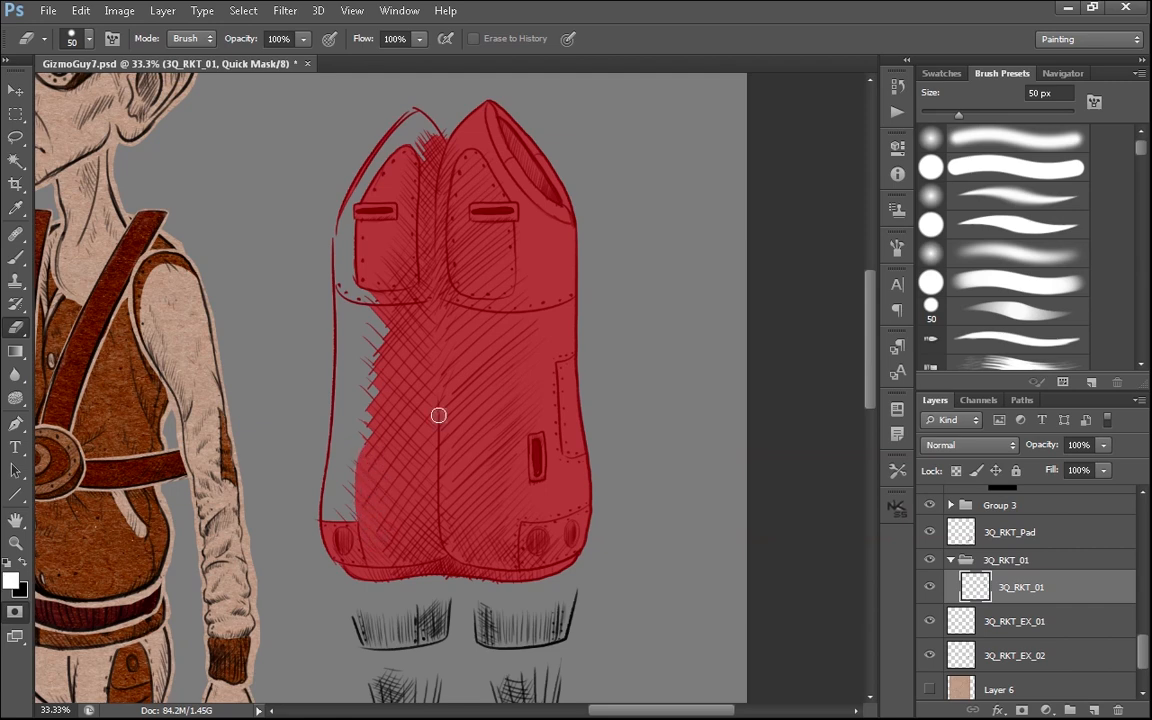
pyautogui.press('F5')
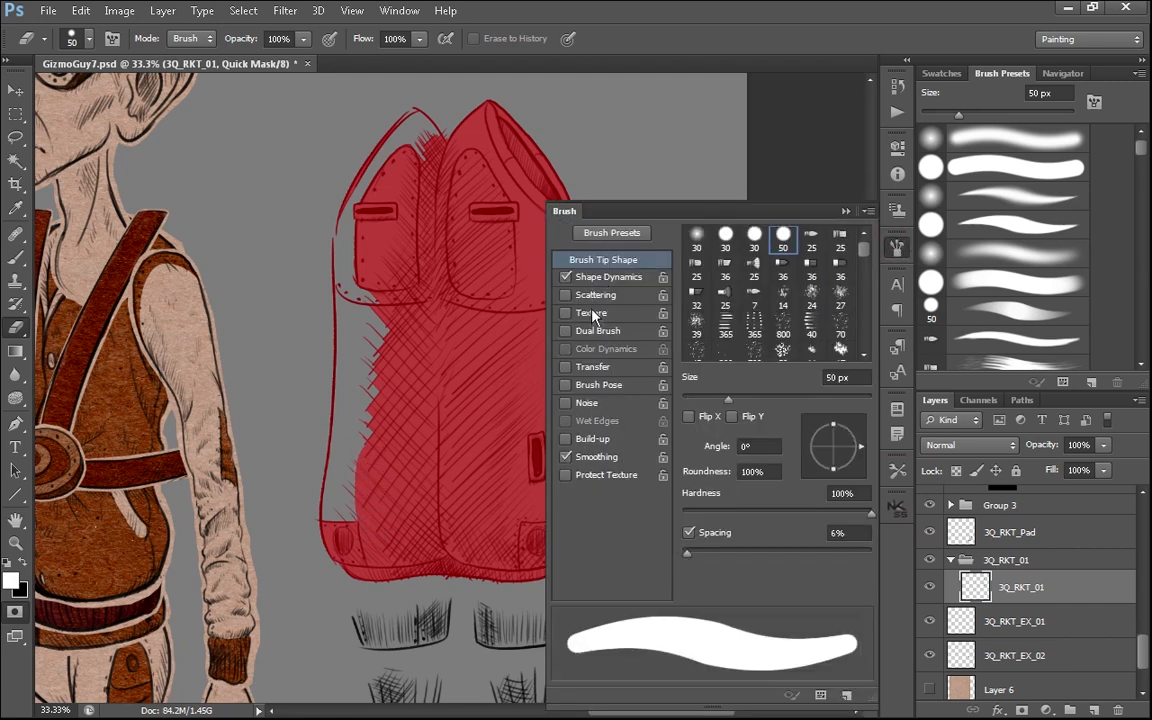
pyautogui.click(590, 367)
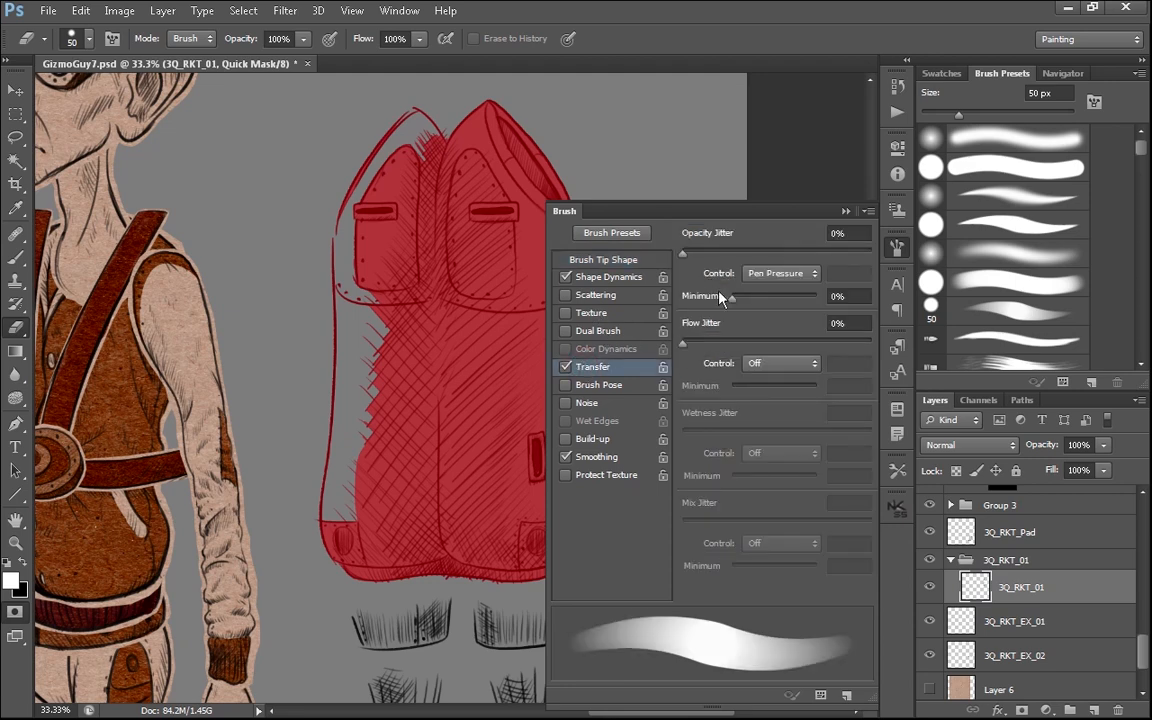
pyautogui.click(566, 367)
pyautogui.click(845, 211)
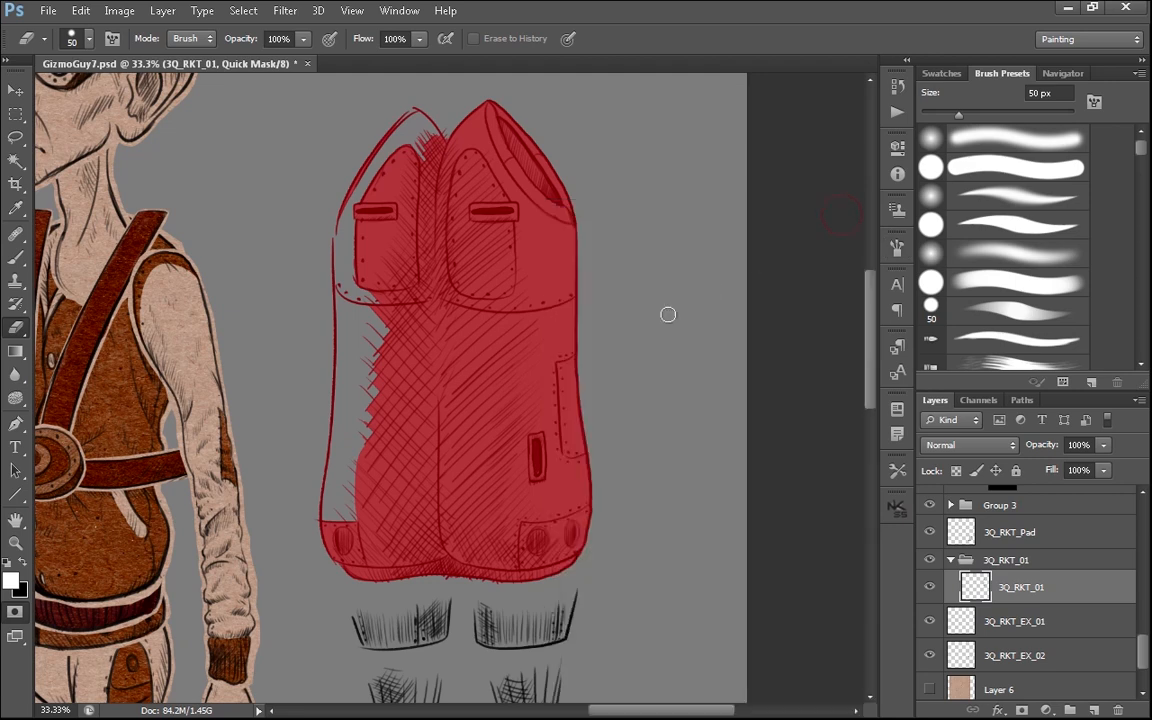
pyautogui.moveTo(356, 509)
pyautogui.mouseDown()
pyautogui.moveTo(345, 465)
pyautogui.moveTo(334, 522)
pyautogui.moveTo(327, 478)
pyautogui.mouseUp()
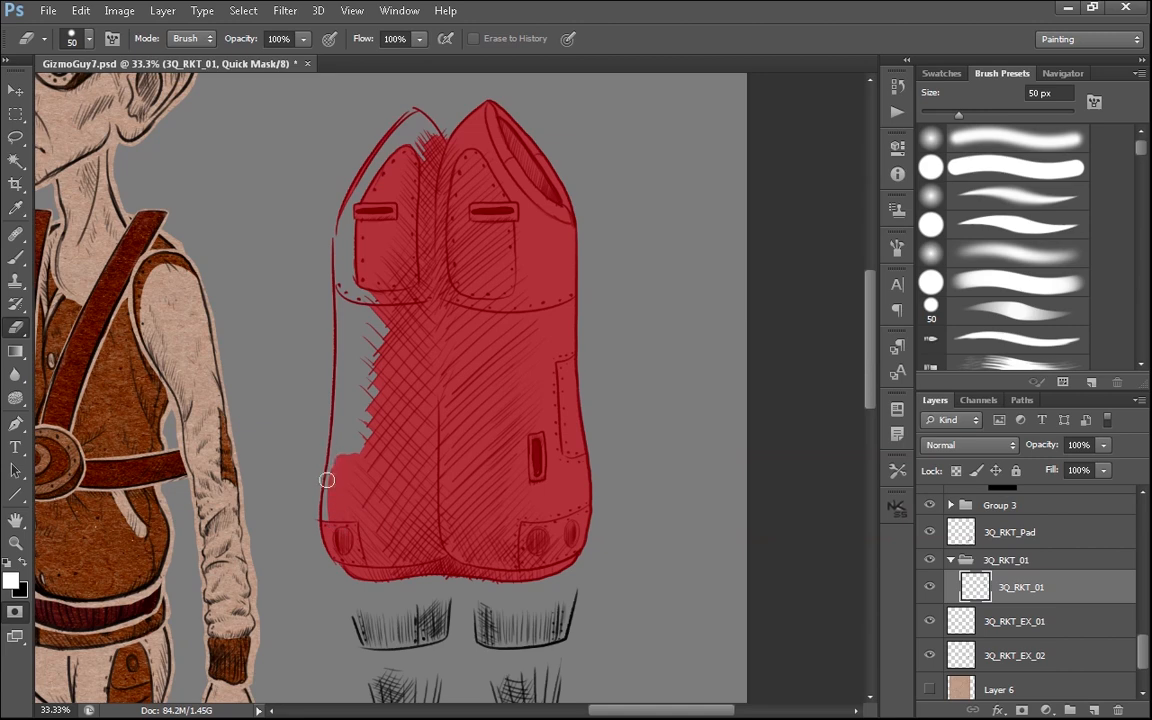
# - Outline the rocket's partly unmasked left half with the Polygonal Lasso, fill it with mask colour and deselect
pyautogui.press('l')
pyautogui.hotkey('shift', 'l')
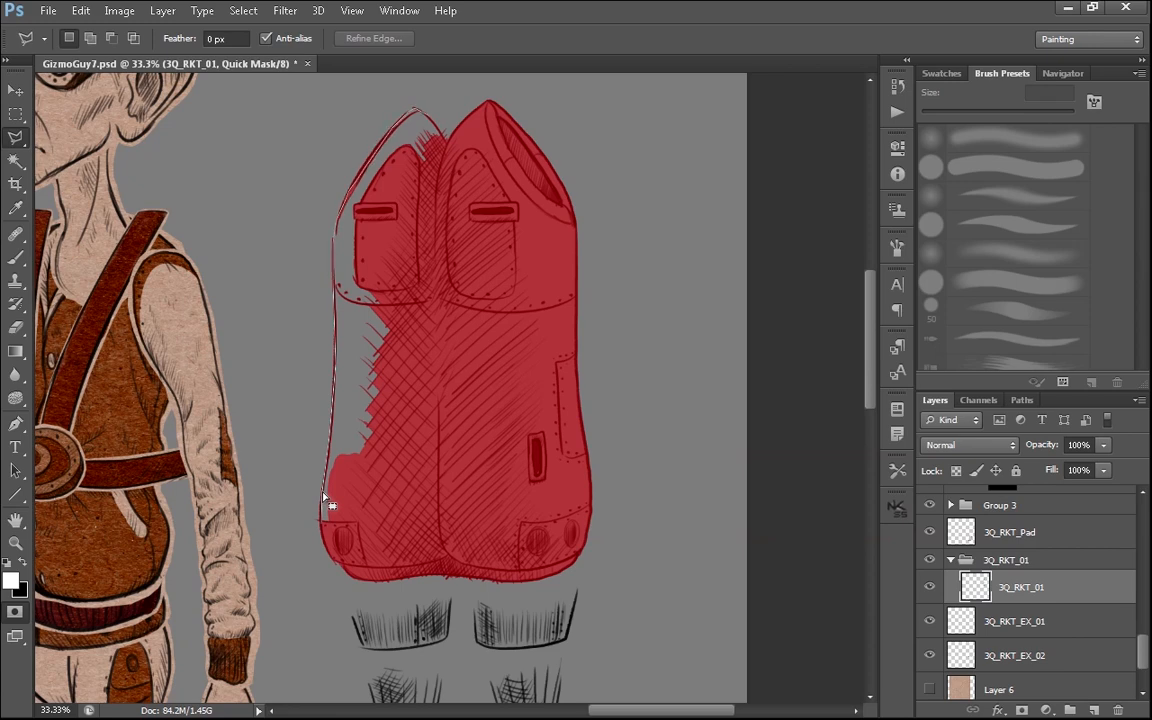
pyautogui.click(452, 148)
pyautogui.click(516, 288)
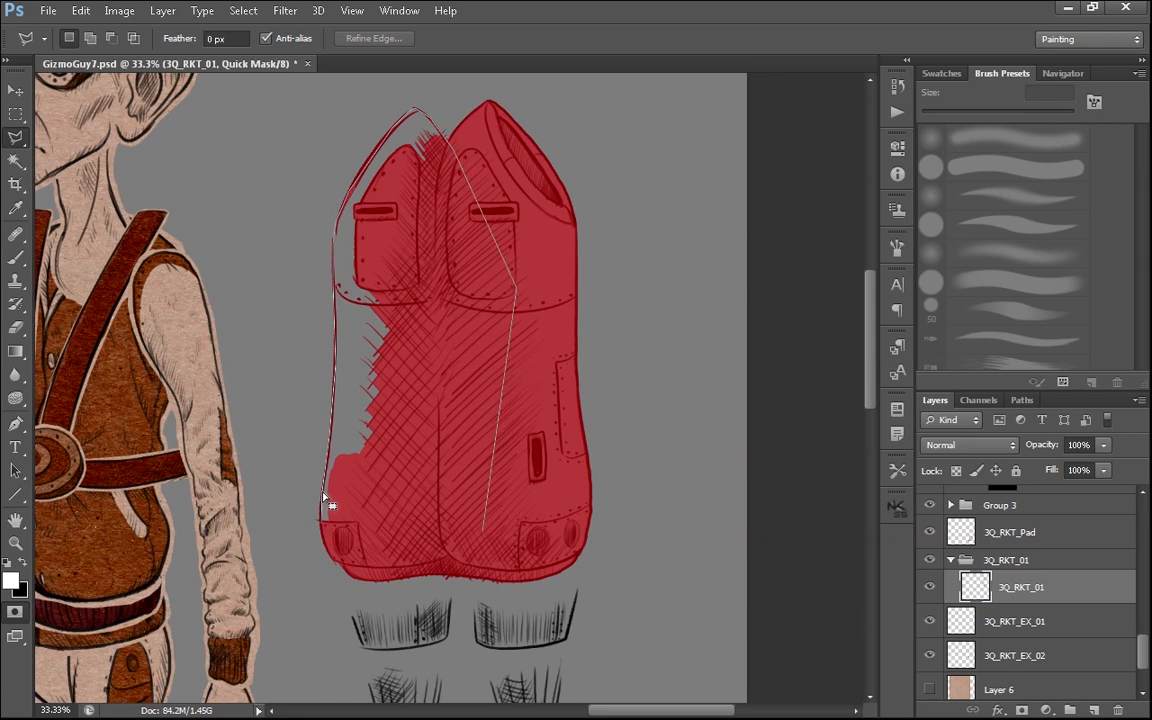
pyautogui.click(323, 495)
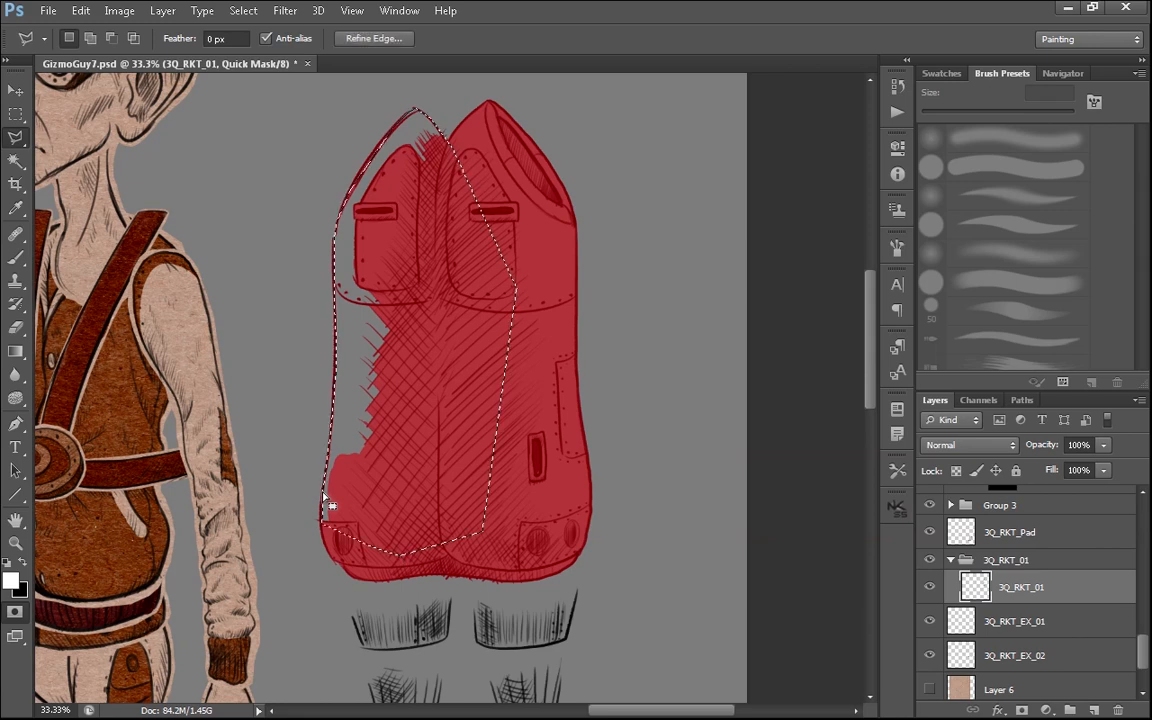
pyautogui.hotkey('ctrl', 'BackSpace')
pyautogui.hotkey('ctrl', 'd')
# - Inspect the mask's edges, reduce the eraser to 30 px, and convert the mask into a selection of the rocket
pyautogui.hotkey('ctrl', '+')
pyautogui.hotkey('ctrl', '+')
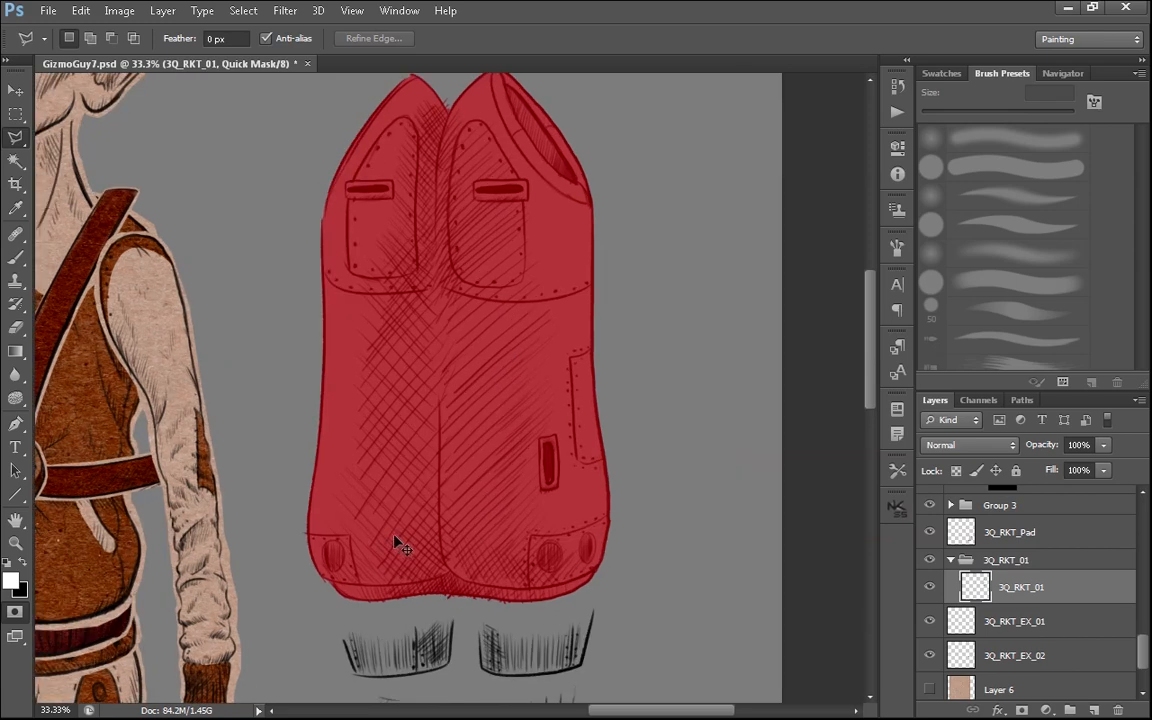
pyautogui.moveTo(474, 597); pyautogui.dragTo(477, 484)
pyautogui.moveTo(535, 460); pyautogui.dragTo(430, 655)
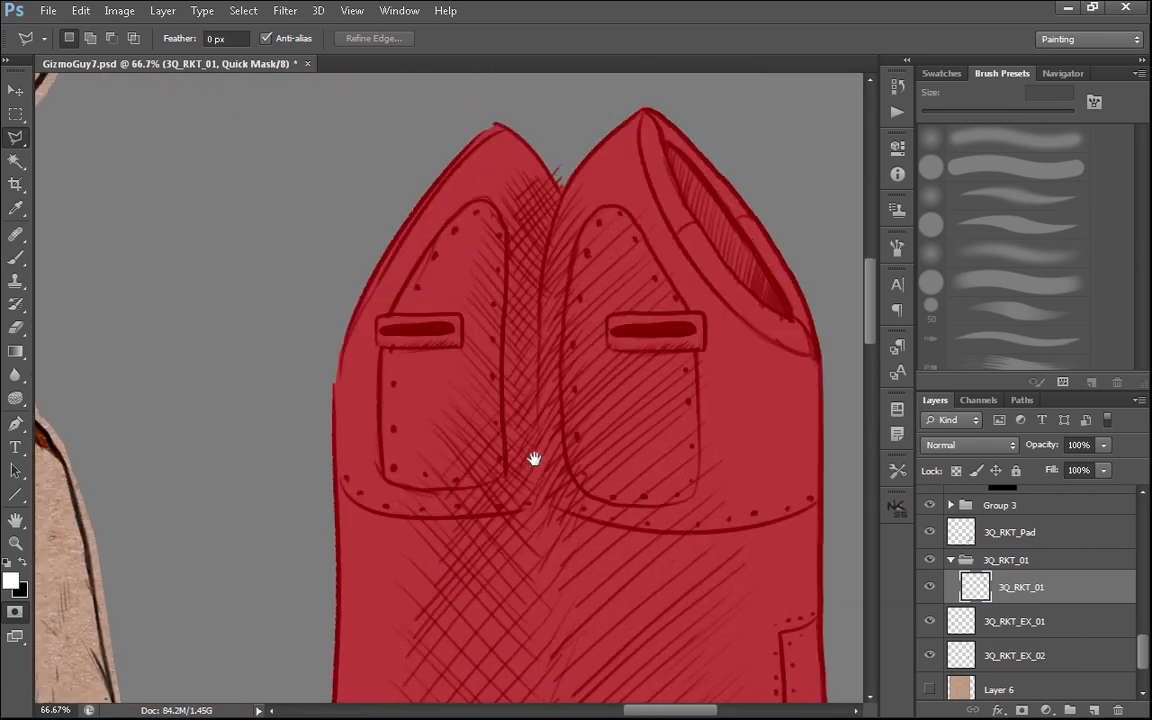
pyautogui.press('e')
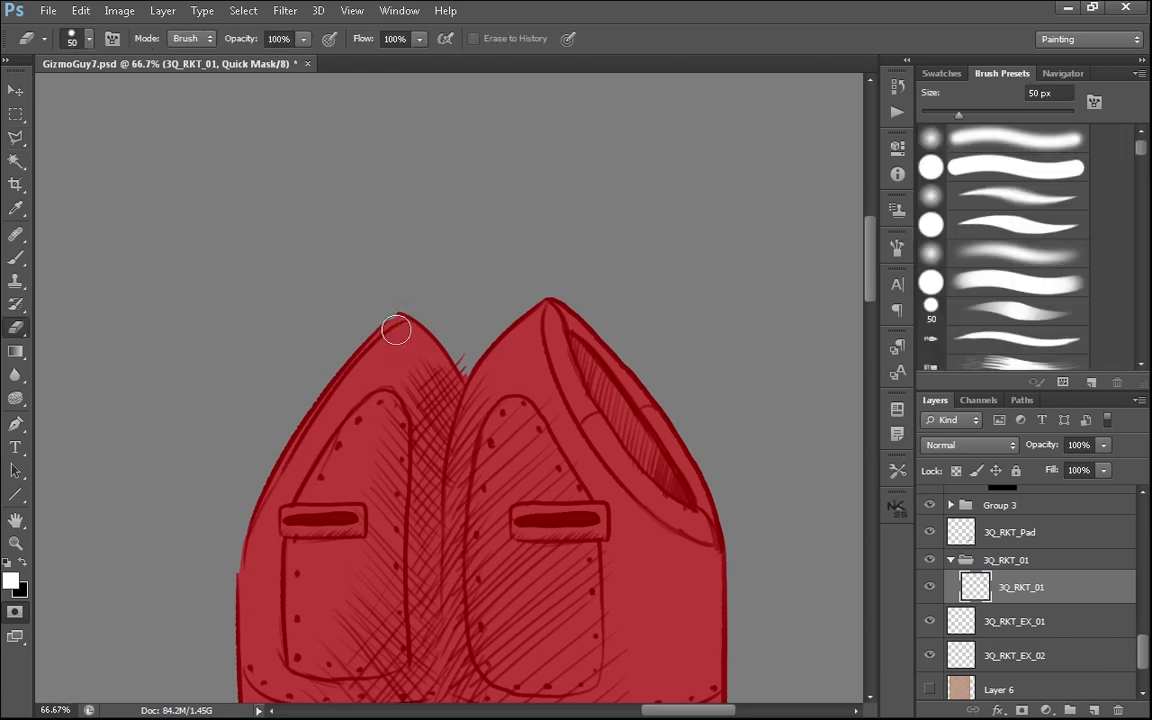
pyautogui.press('[')
pyautogui.press('[')
pyautogui.hotkey('ctrl', '-')
pyautogui.hotkey('ctrl', '-')
pyautogui.moveTo(534, 558); pyautogui.dragTo(531, 428)
pyautogui.moveTo(551, 603); pyautogui.dragTo(546, 579)
pyautogui.press('q')
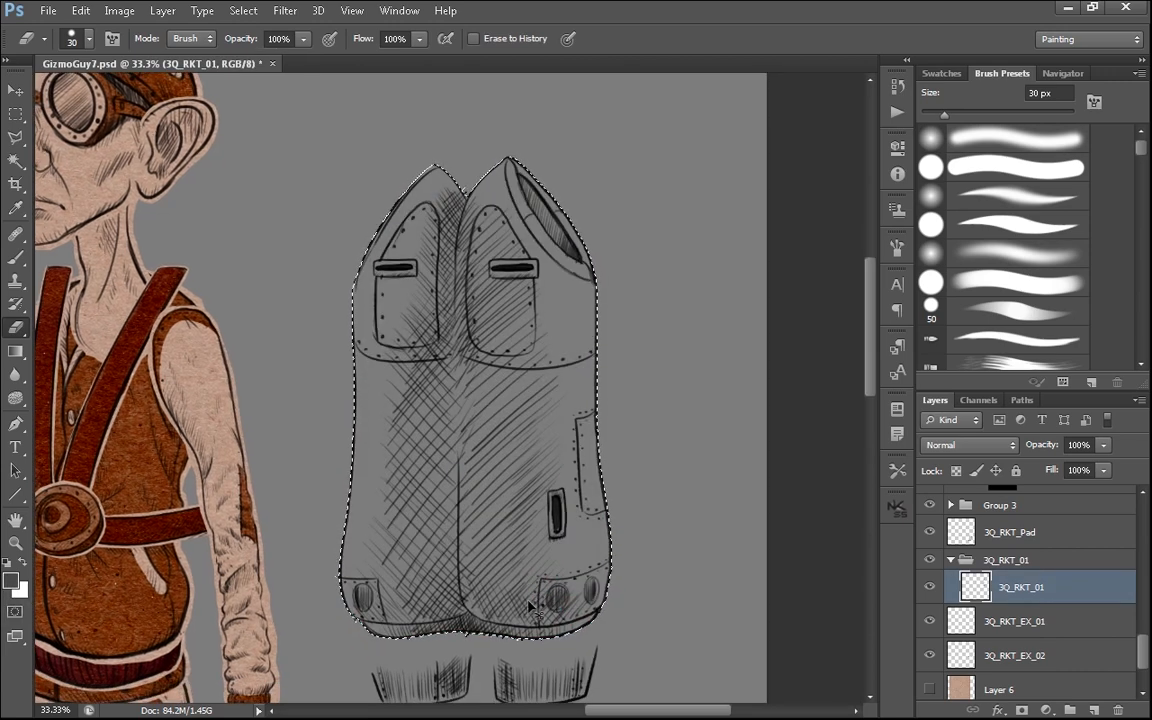
# - Bring the rocket selection back into Quick Mask and reduce the eraser size to 15 px for the rocket tips
pyautogui.hotkey('ctrl', '+')
pyautogui.scroll(3, 540, 497)
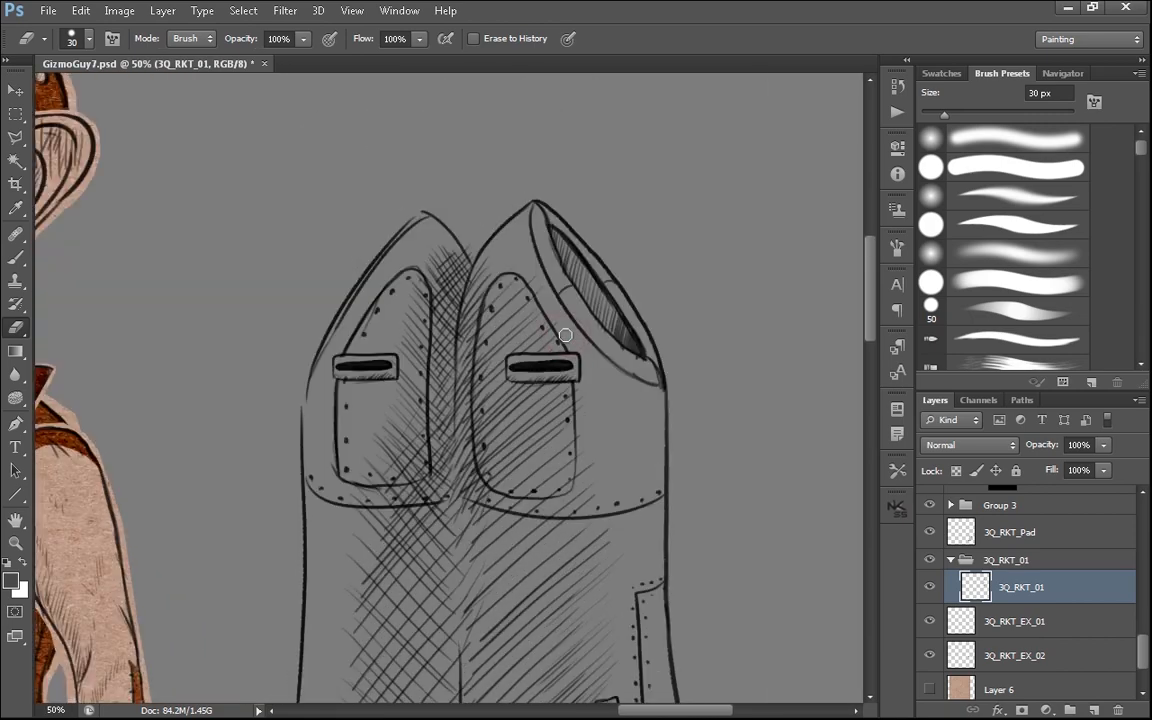
pyautogui.hotkey('ctrl', '+')
pyautogui.scroll(3, 510, 249)
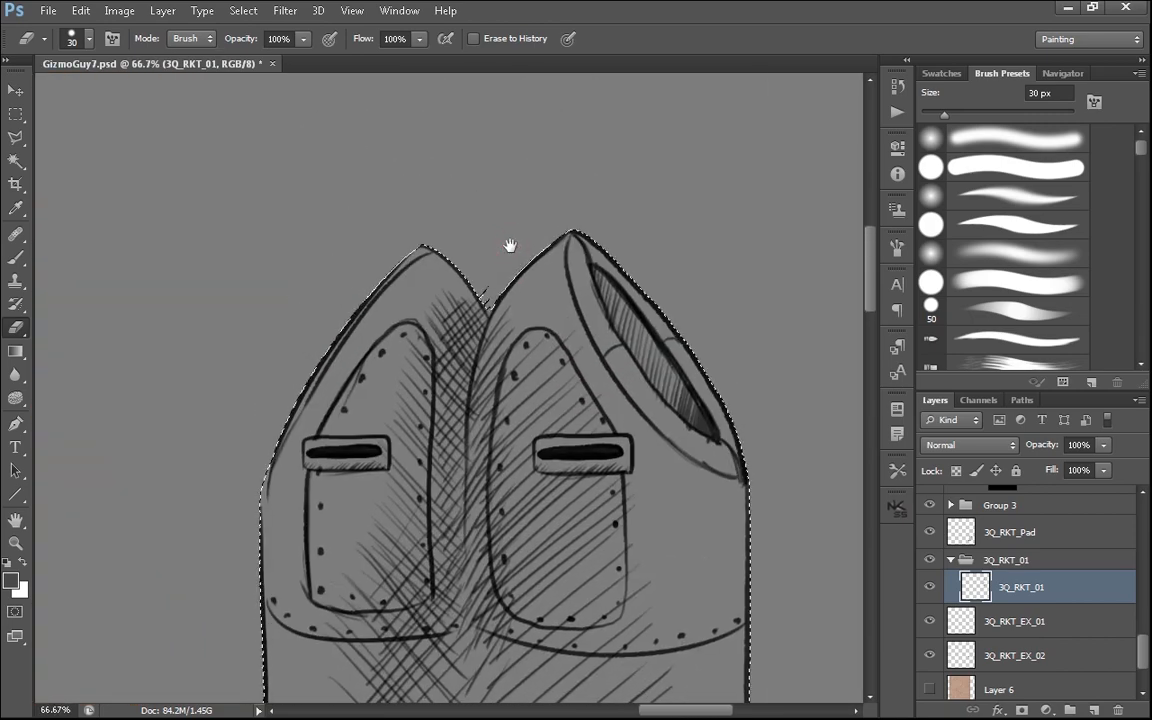
pyautogui.press('q')
pyautogui.press('[')
pyautogui.press('[')
pyautogui.press('[')
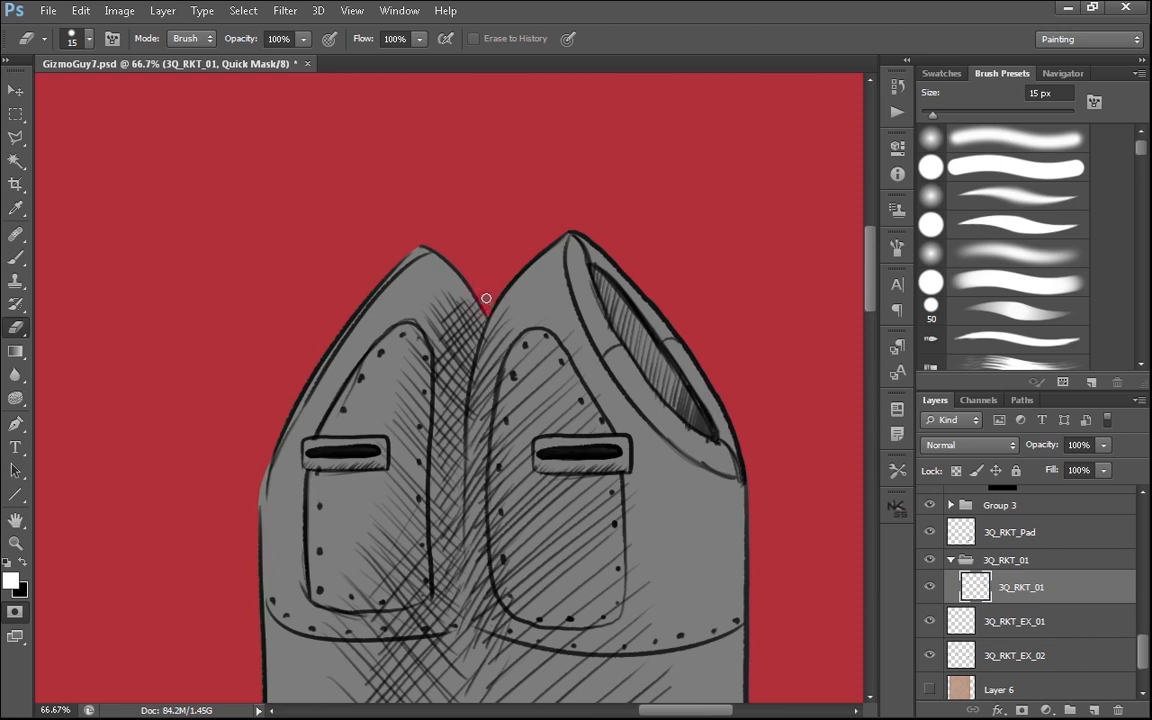
# - Touch up the mask along the rocket's upper outline and in the notch between its two tips
pyautogui.press('x')
pyautogui.press('x')
pyautogui.moveTo(487, 203)
pyautogui.mouseDown()
pyautogui.moveTo(387, 338)
pyautogui.moveTo(353, 362)
pyautogui.moveTo(342, 356)
pyautogui.moveTo(343, 402)
pyautogui.mouseUp()
pyautogui.hotkey('ctrl', 'z')
pyautogui.click(12, 558)
pyautogui.hotkey('ctrl', 'z')
pyautogui.moveTo(462, 284); pyautogui.dragTo(467, 240)
pyautogui.hotkey('ctrl', 'z')
pyautogui.moveTo(728, 312); pyautogui.dragTo(696, 282)
# - Check the mask around the rocket's lower body and touch up its bottom edge with the 9 px brush
pyautogui.scroll(-10, 694, 280)
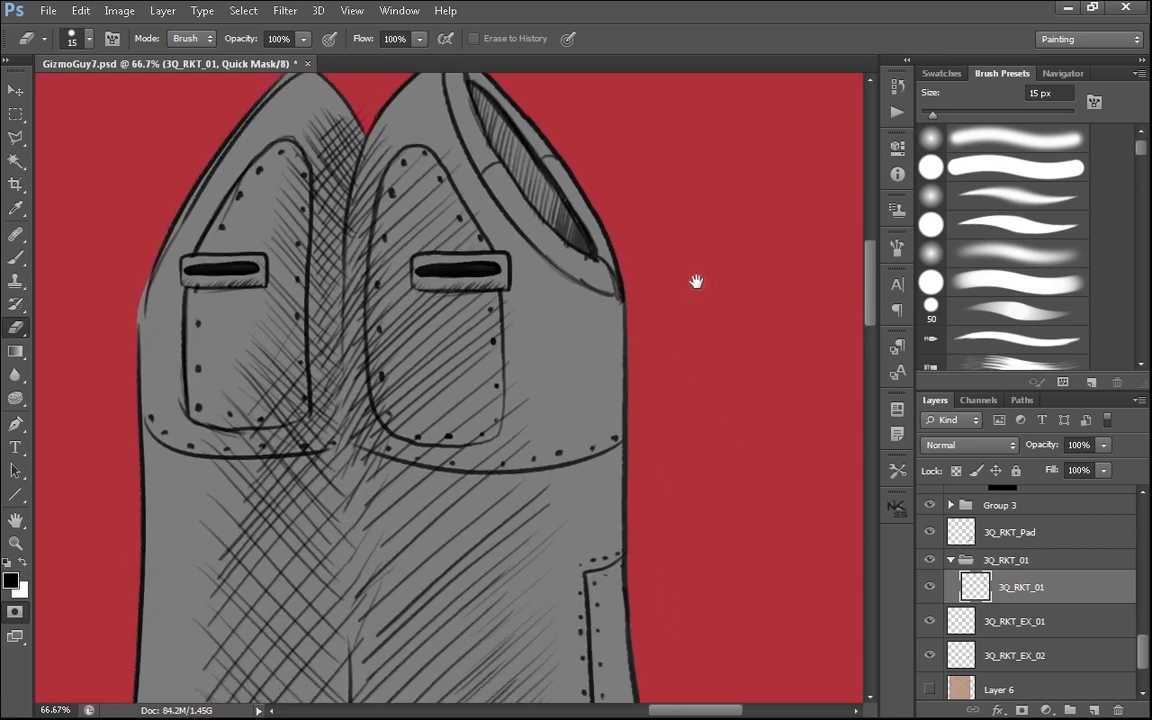
pyautogui.scroll(-3, 606, 456)
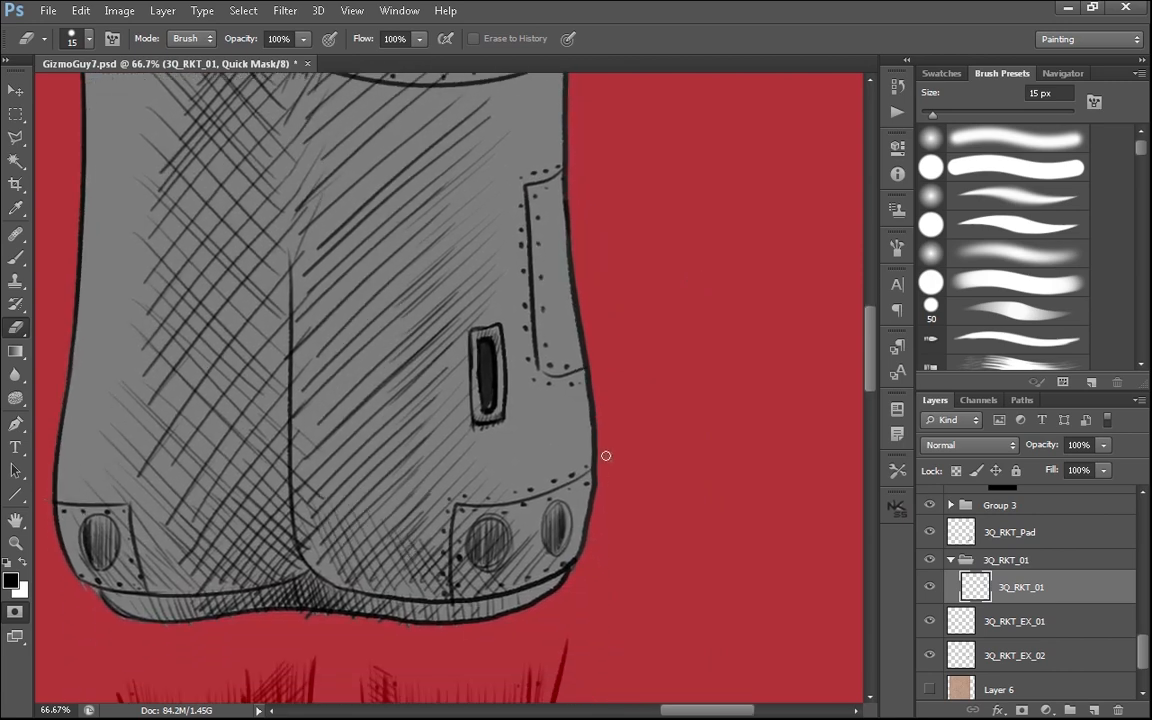
pyautogui.hscroll(-10, 581, 601)
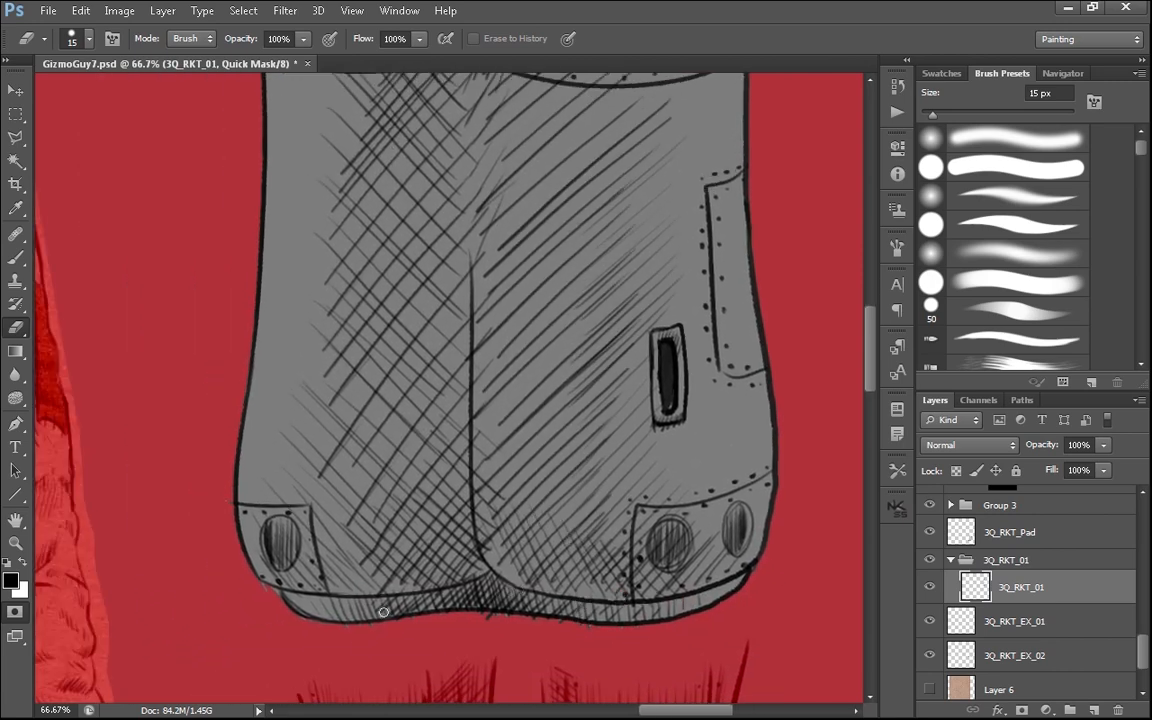
pyautogui.press('x')
pyautogui.press('b')
pyautogui.moveTo(250, 565)
pyautogui.mouseDown()
pyautogui.moveTo(225, 606)
pyautogui.moveTo(262, 585)
pyautogui.moveTo(242, 650)
pyautogui.mouseUp()
pyautogui.hotkey('ctrl', 'z')
pyautogui.press('x')
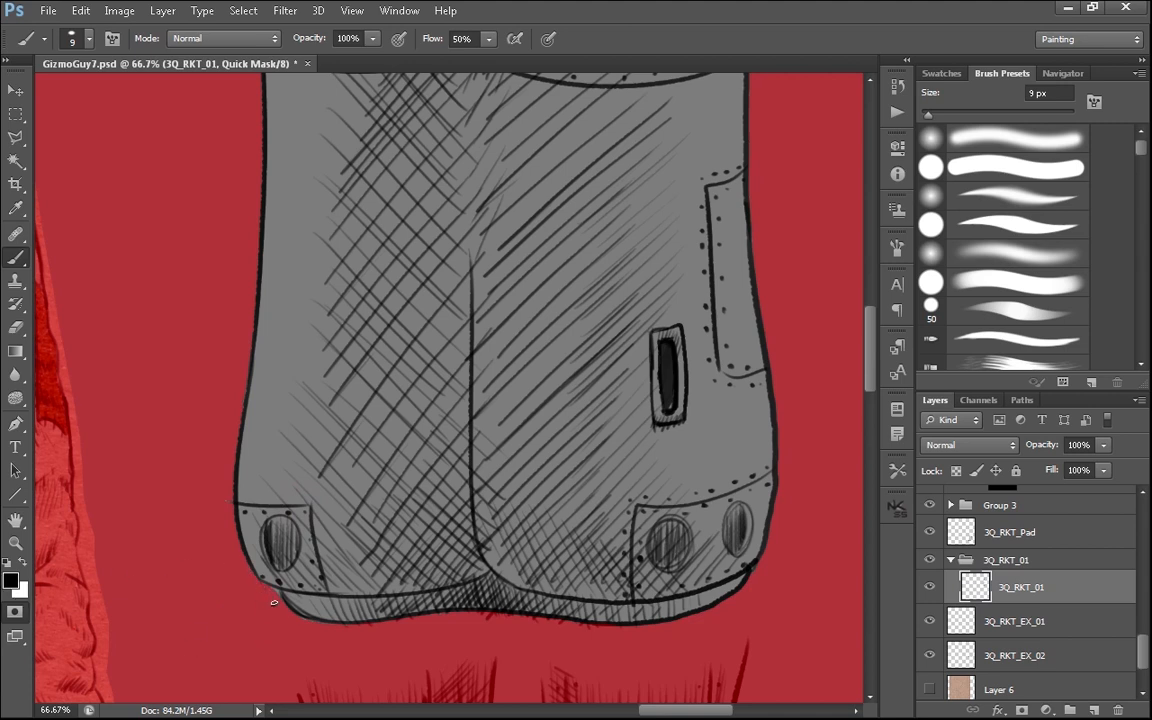
pyautogui.press('x')
pyautogui.press('x')
pyautogui.moveTo(787, 545)
pyautogui.mouseDown()
pyautogui.moveTo(759, 622)
pyautogui.moveTo(725, 633)
pyautogui.mouseUp()
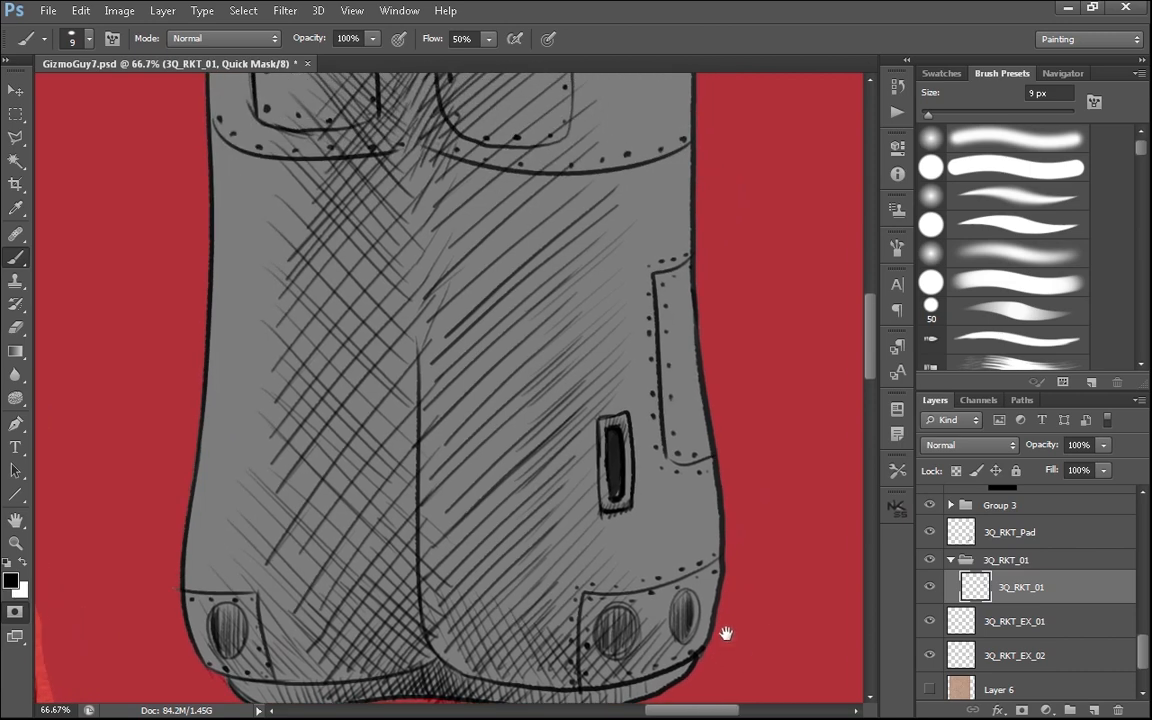
pyautogui.moveTo(652, 278)
pyautogui.mouseDown()
pyautogui.moveTo(721, 625)
pyautogui.moveTo(722, 712)
pyautogui.moveTo(723, 543)
pyautogui.mouseUp()
# - Turn the mask back into a selection and set Shift Edge to -18% in Refine Edge
pyautogui.press('q')
pyautogui.moveTo(689, 650); pyautogui.dragTo(633, 547)
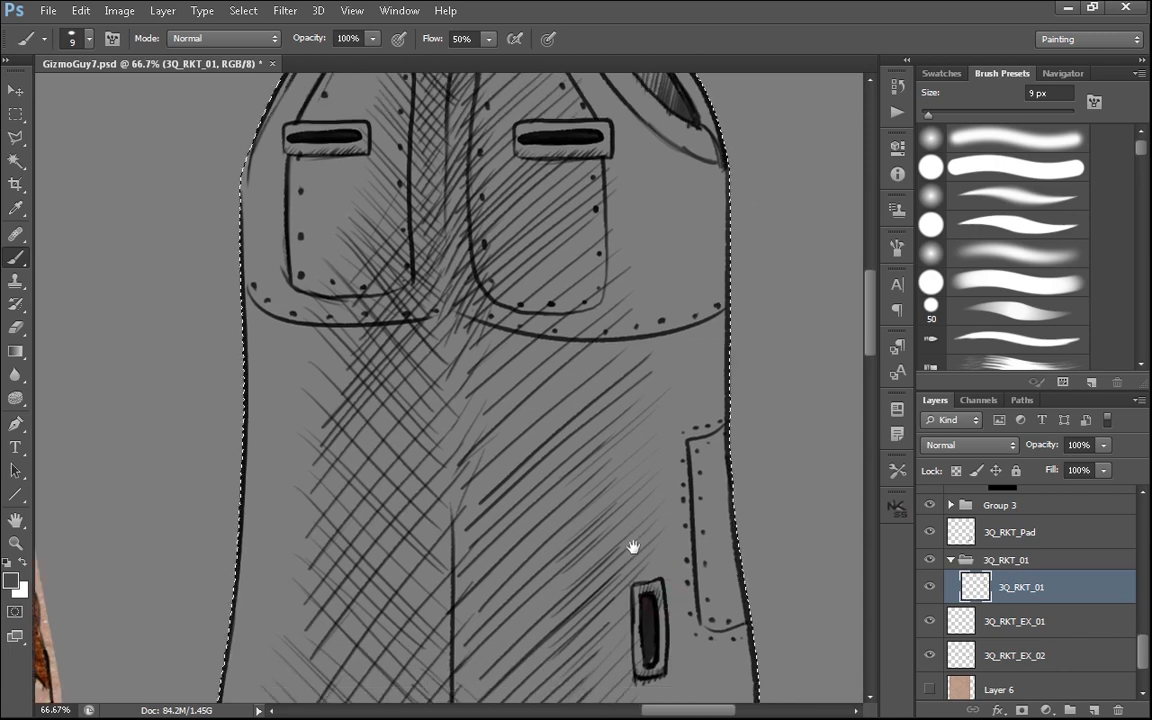
pyautogui.hotkey('ctrl', 'alt', 'r')
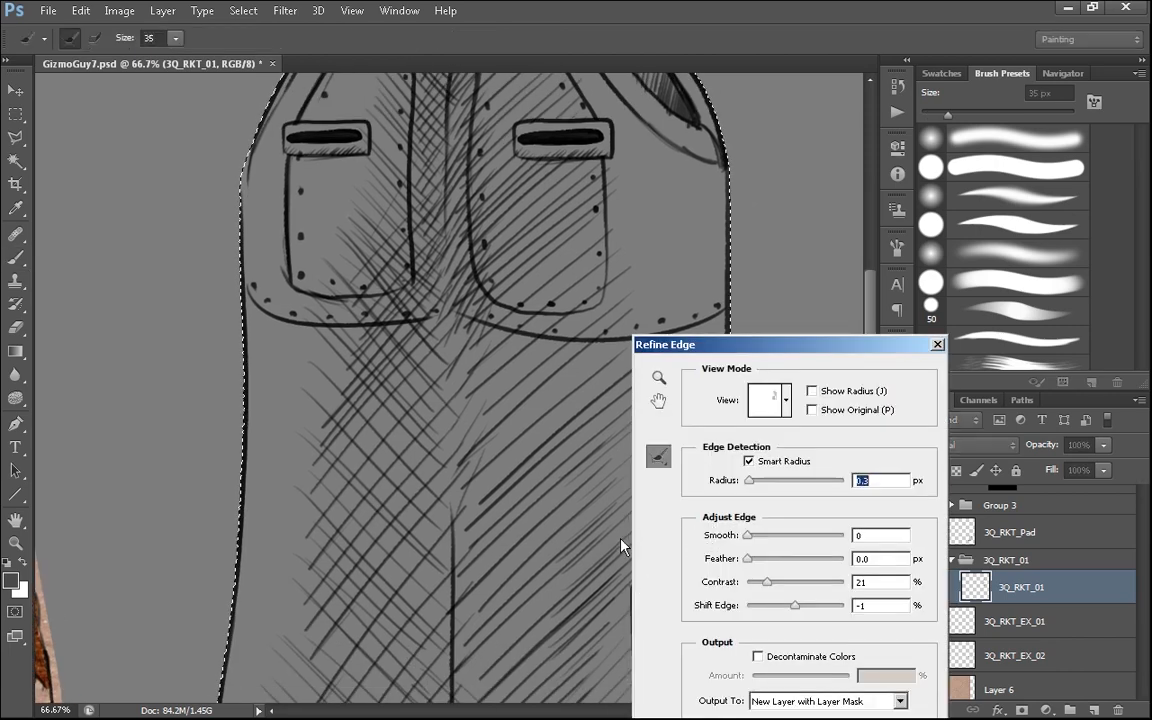
pyautogui.scroll(-5, 497, 620)
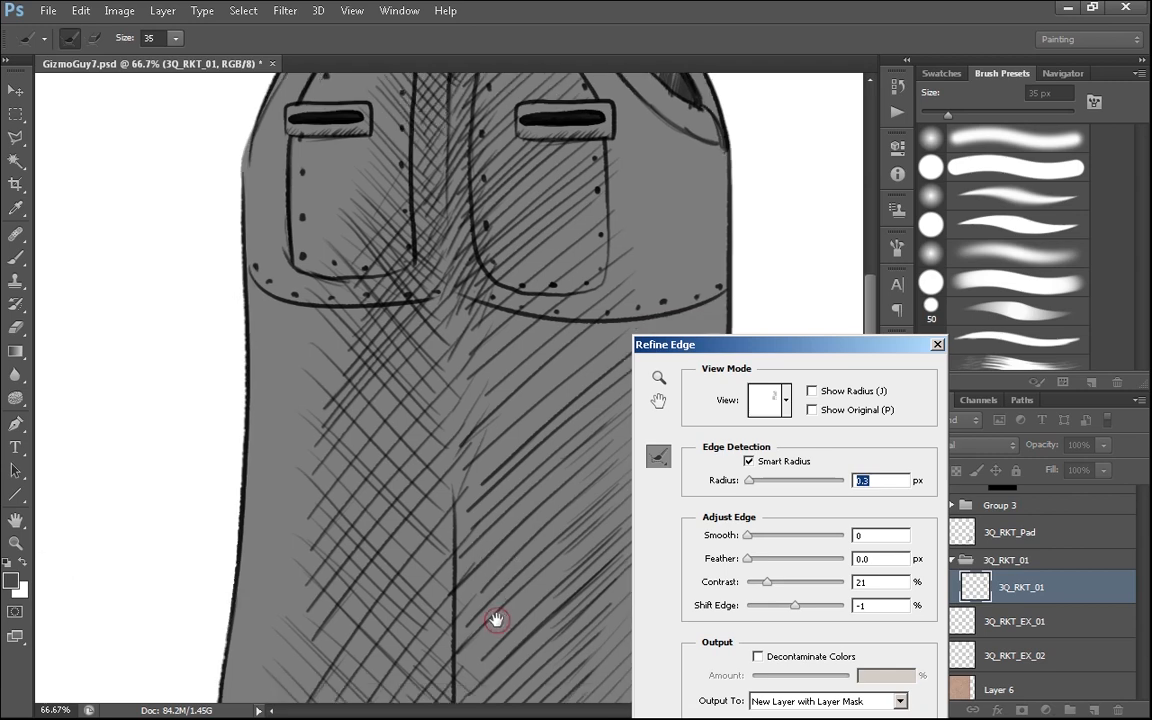
pyautogui.moveTo(470, 504); pyautogui.dragTo(440, 660)
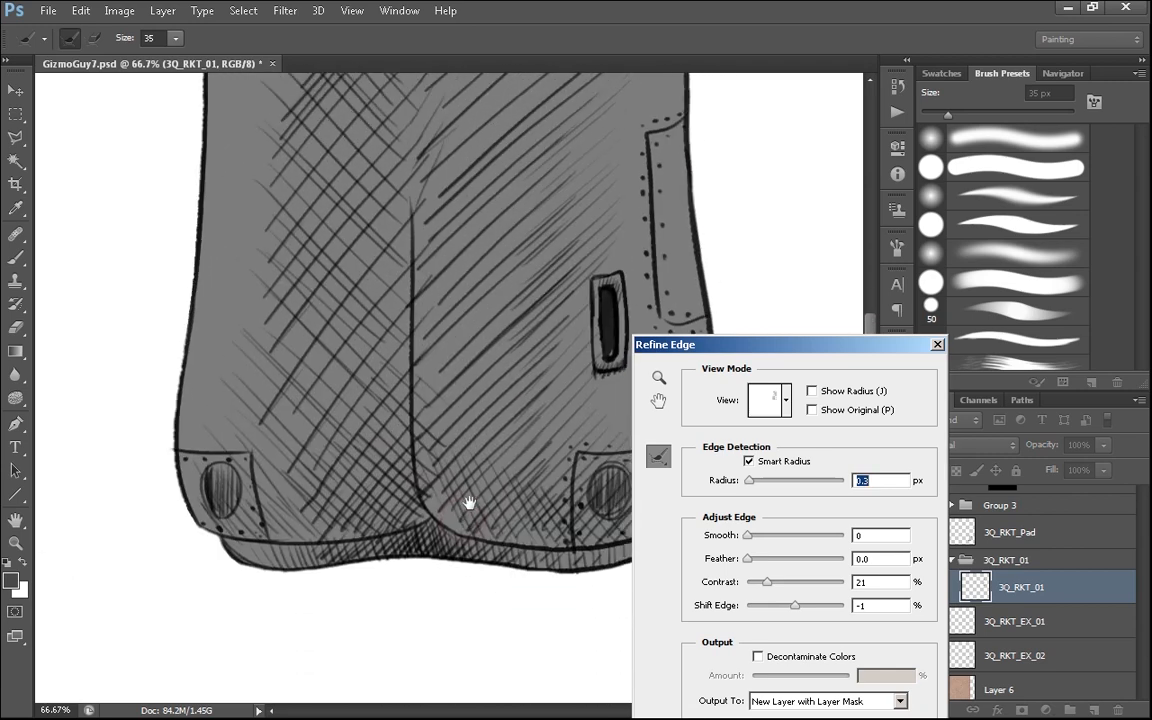
pyautogui.moveTo(483, 573); pyautogui.dragTo(362, 575)
pyautogui.scroll(3, 445, 442)
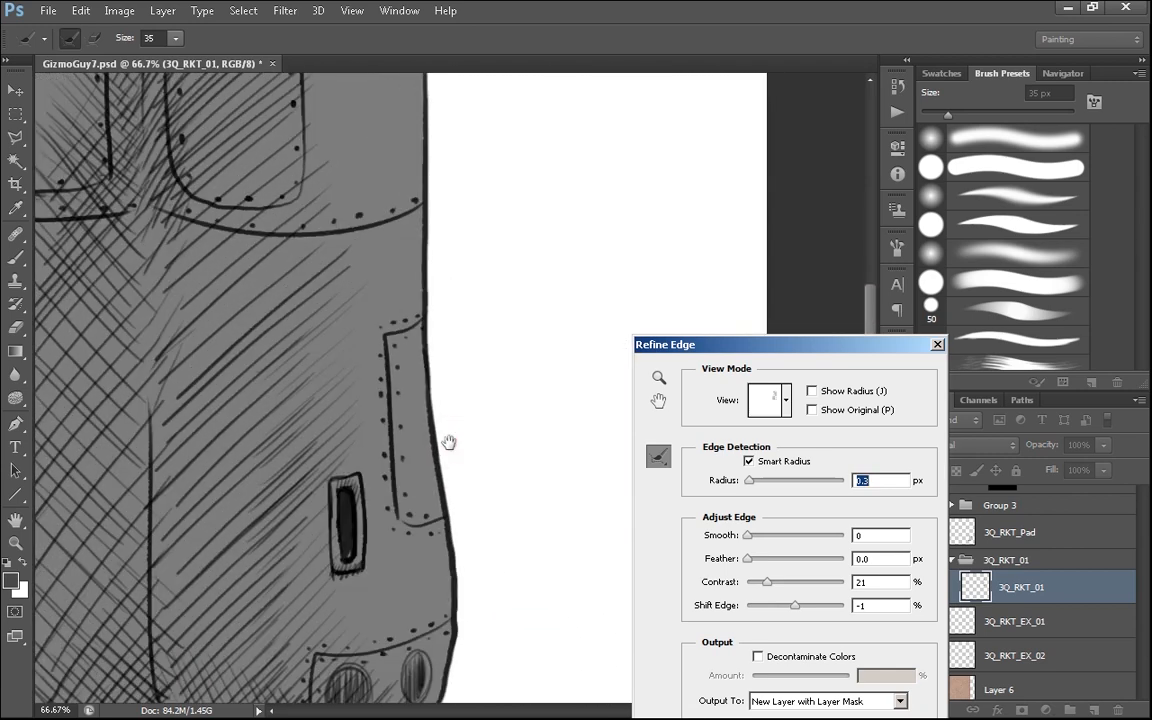
pyautogui.click(786, 607)
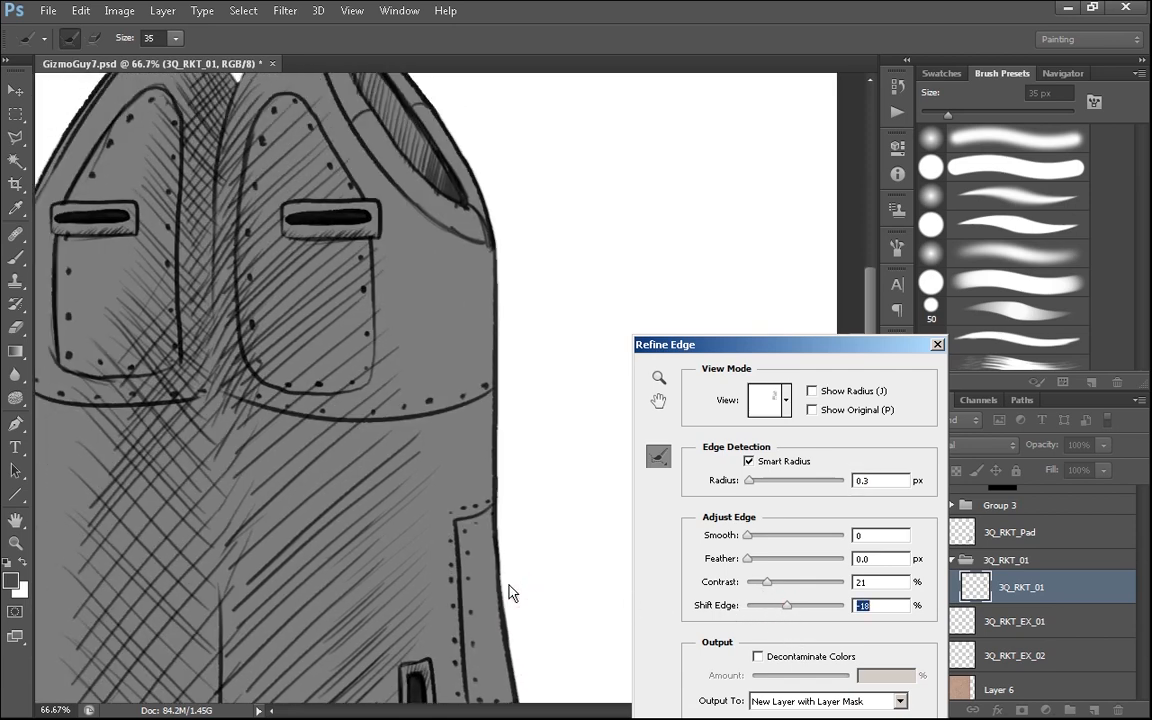
pyautogui.moveTo(818, 349); pyautogui.dragTo(741, 171)
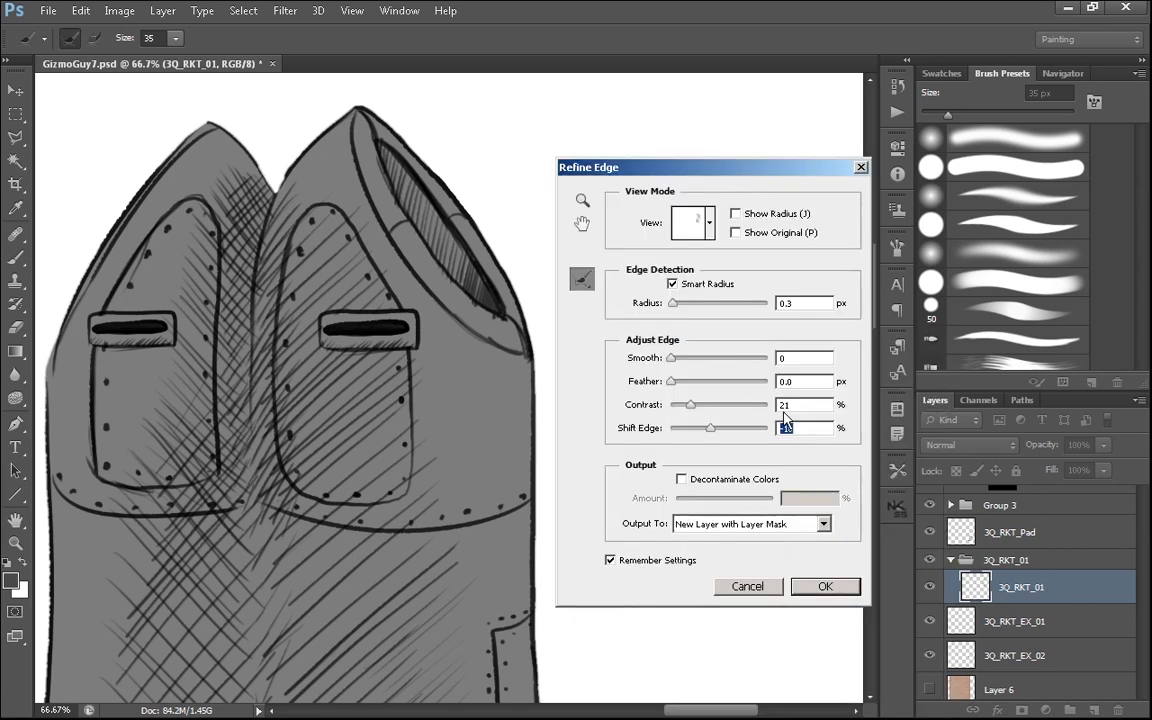
# - Enter 5 for the edge detection radius and output the refined selection to a new layer with a layer mask
pyautogui.click(810, 303)
pyautogui.write('5')
pyautogui.press('Return')
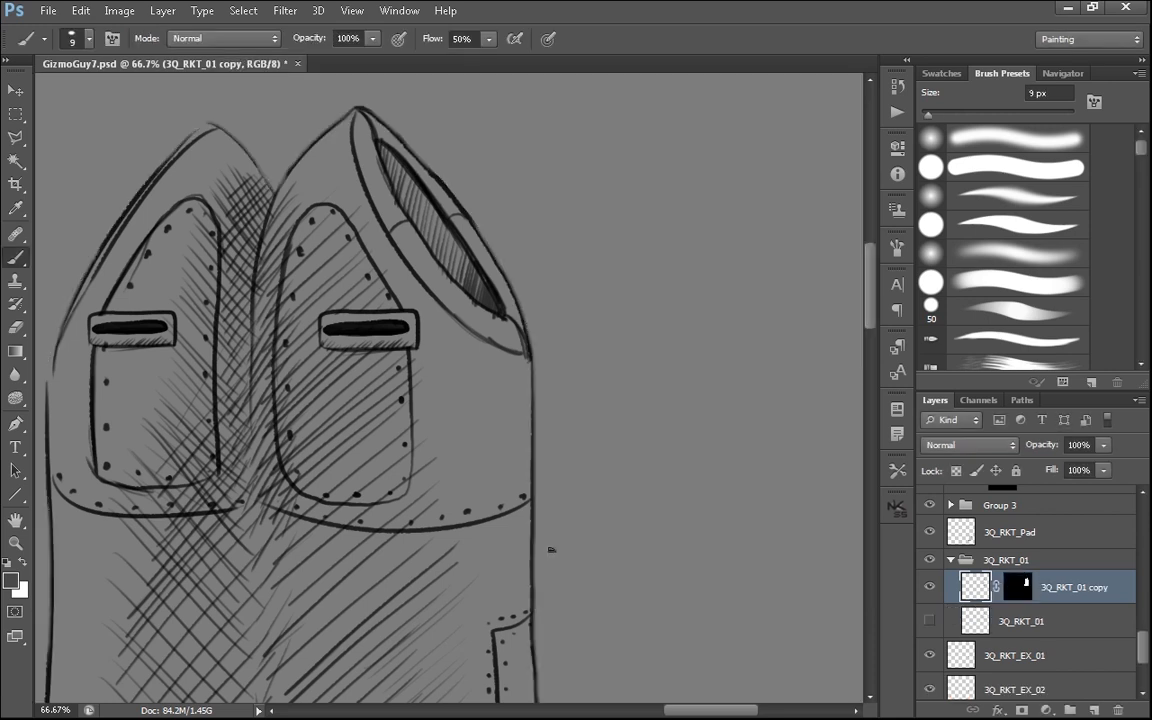
pyautogui.scroll(-3, 437, 591)
pyautogui.hscroll(-4, 437, 596)
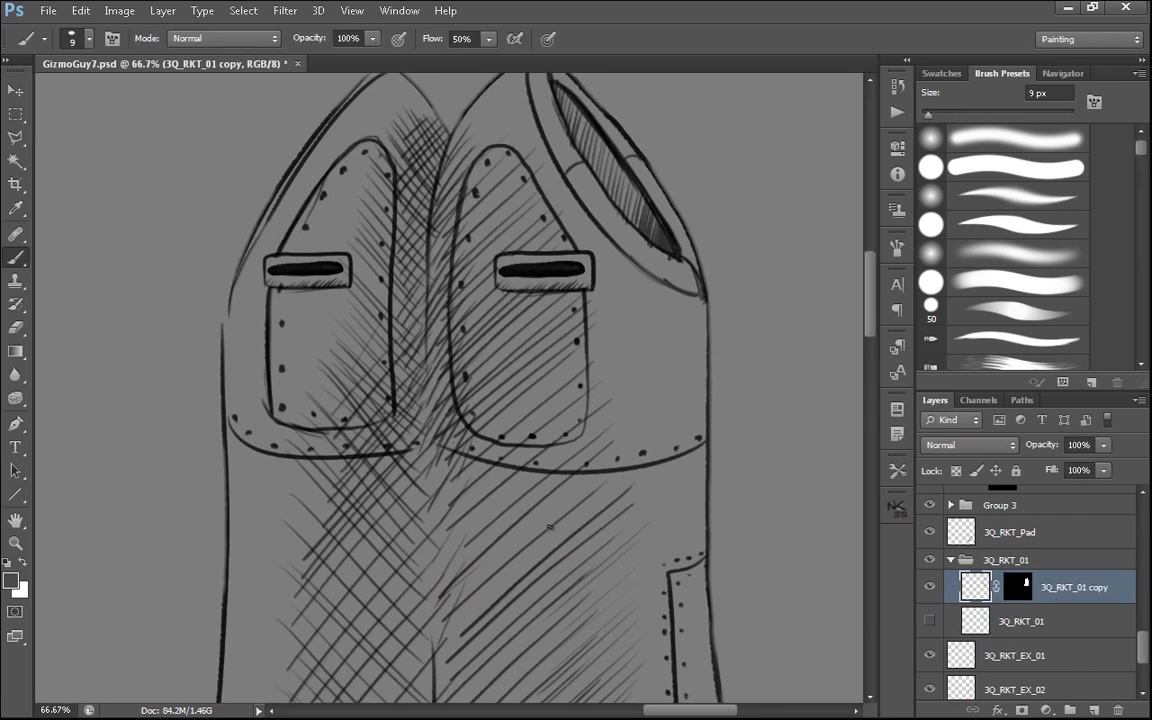
# - Compare the outline at the rocket's upper tip with the copy's layer mask switched off and on
pyautogui.scroll(-3, 504, 527)
pyautogui.scroll(-3, 504, 527)
pyautogui.hscroll(-2, 504, 527)
pyautogui.scroll(6, 504, 527)
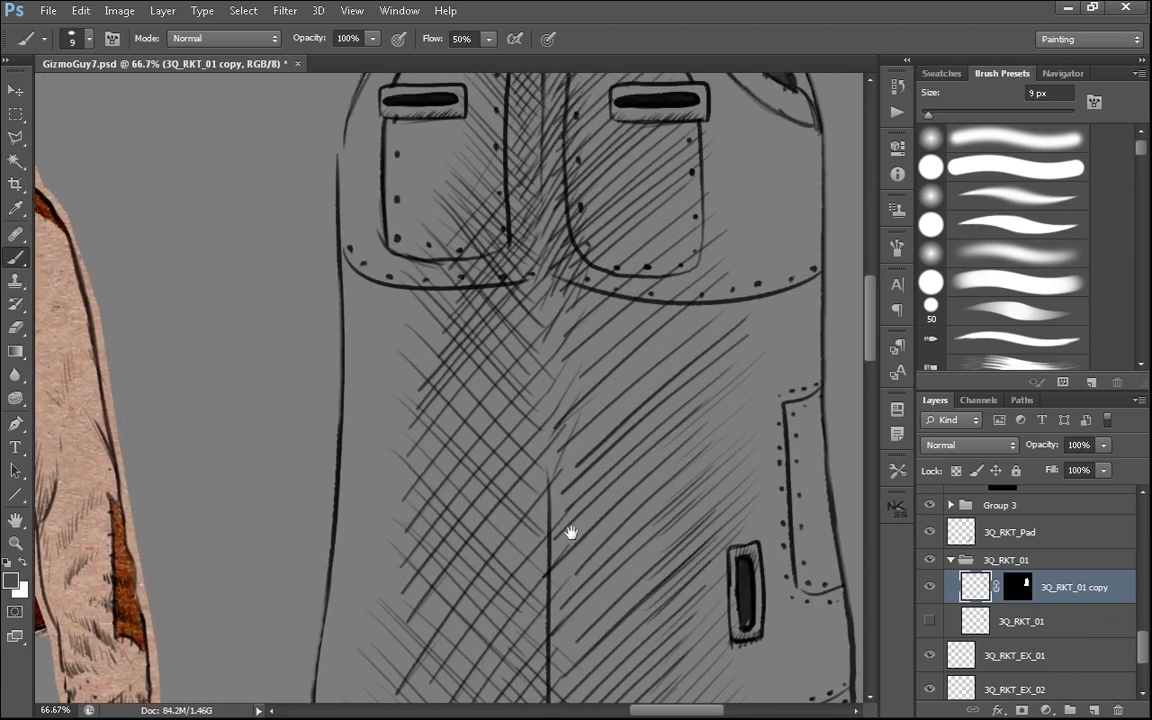
pyautogui.scroll(3, 567, 534)
pyautogui.scroll(3, 500, 526)
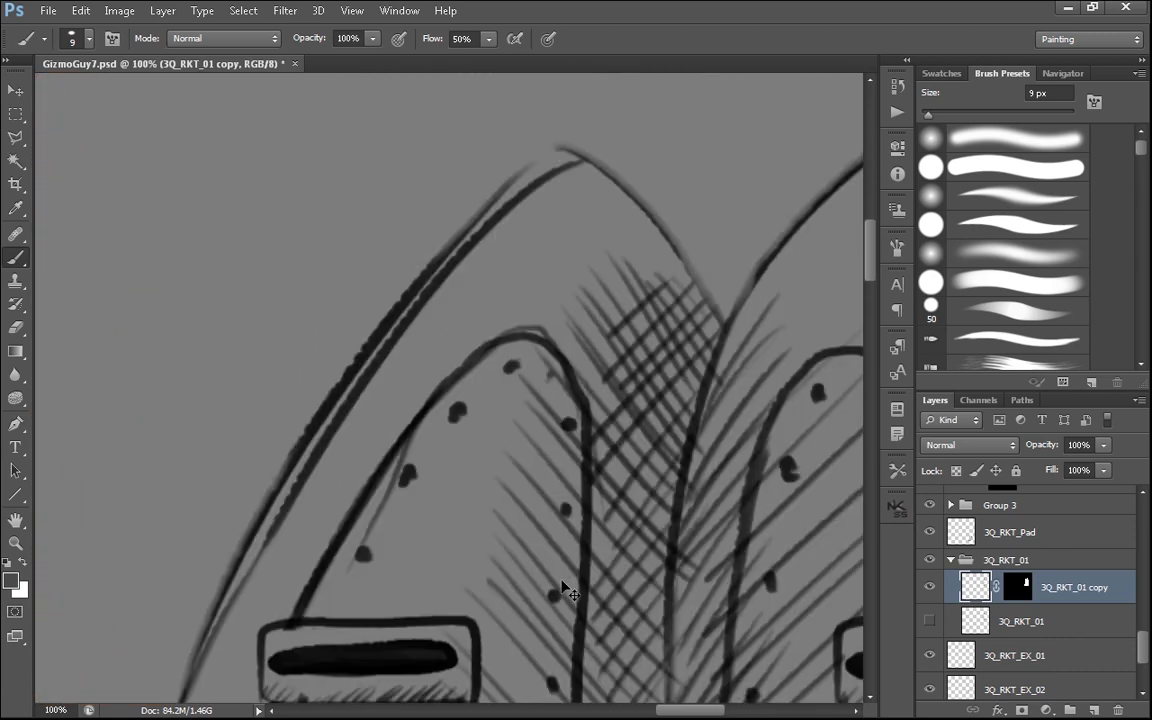
pyautogui.scroll(3, 577, 509)
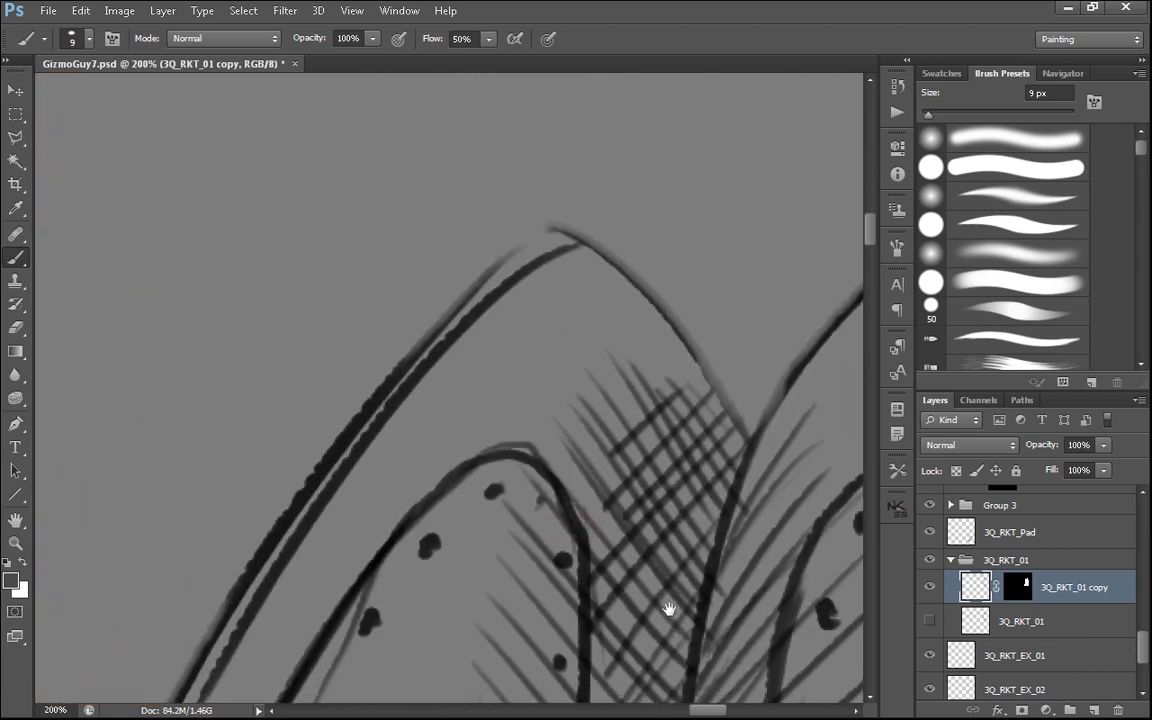
pyautogui.keyDown('shift'); pyautogui.click(1016, 589); pyautogui.keyUp('shift')
pyautogui.keyDown('shift'); pyautogui.click(1016, 589); pyautogui.keyUp('shift')
pyautogui.keyDown('shift'); pyautogui.click(1016, 589); pyautogui.keyUp('shift')
pyautogui.keyDown('shift'); pyautogui.click(1016, 589); pyautogui.keyUp('shift')
pyautogui.hotkey('ctrl', 'z')
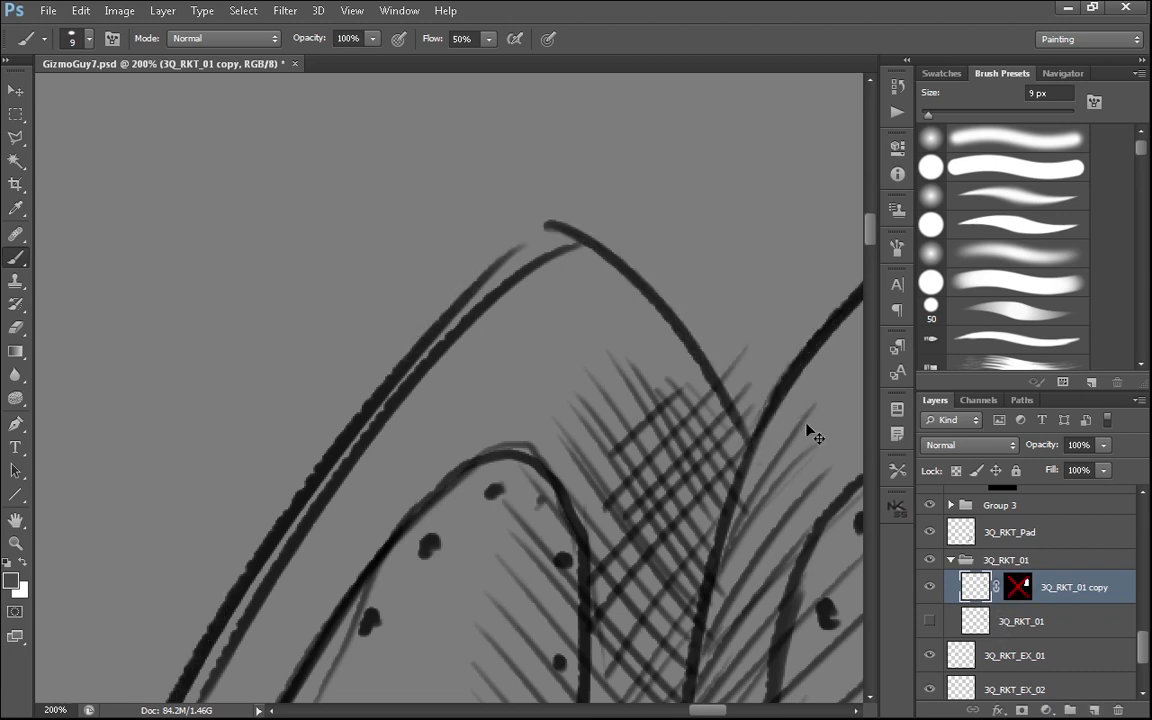
pyautogui.keyDown('shift'); pyautogui.click(1030, 588); pyautogui.keyUp('shift')
pyautogui.keyDown('shift'); pyautogui.click(1030, 588); pyautogui.keyUp('shift')
pyautogui.keyDown('shift'); pyautogui.click(1030, 588); pyautogui.keyUp('shift')
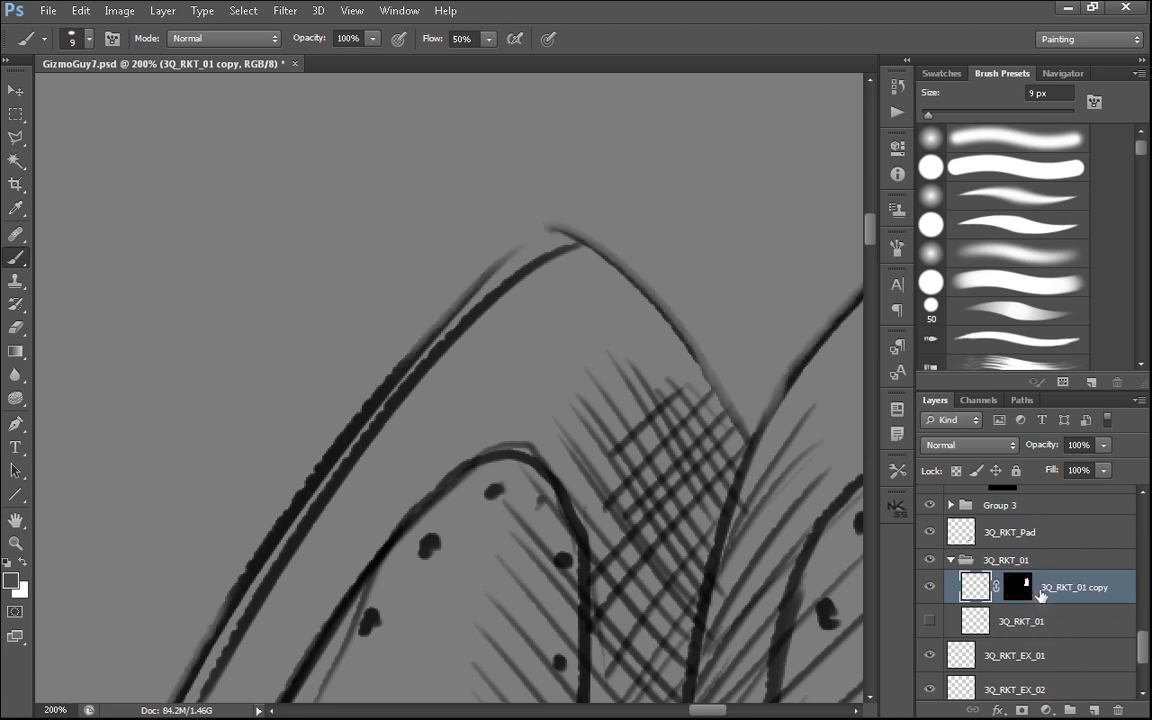
pyautogui.keyDown('shift'); pyautogui.click(1030, 588); pyautogui.keyUp('shift')
pyautogui.keyDown('shift'); pyautogui.click(1041, 596); pyautogui.keyUp('shift')
# - Undo the refined layer-mask output to restore the selection, and show the original 3Q_RKT_01 layer
pyautogui.hotkey('ctrl', 'alt', 'z')
pyautogui.hotkey('ctrl', 'alt', 'z')
pyautogui.hotkey('ctrl', 'alt', 'z')
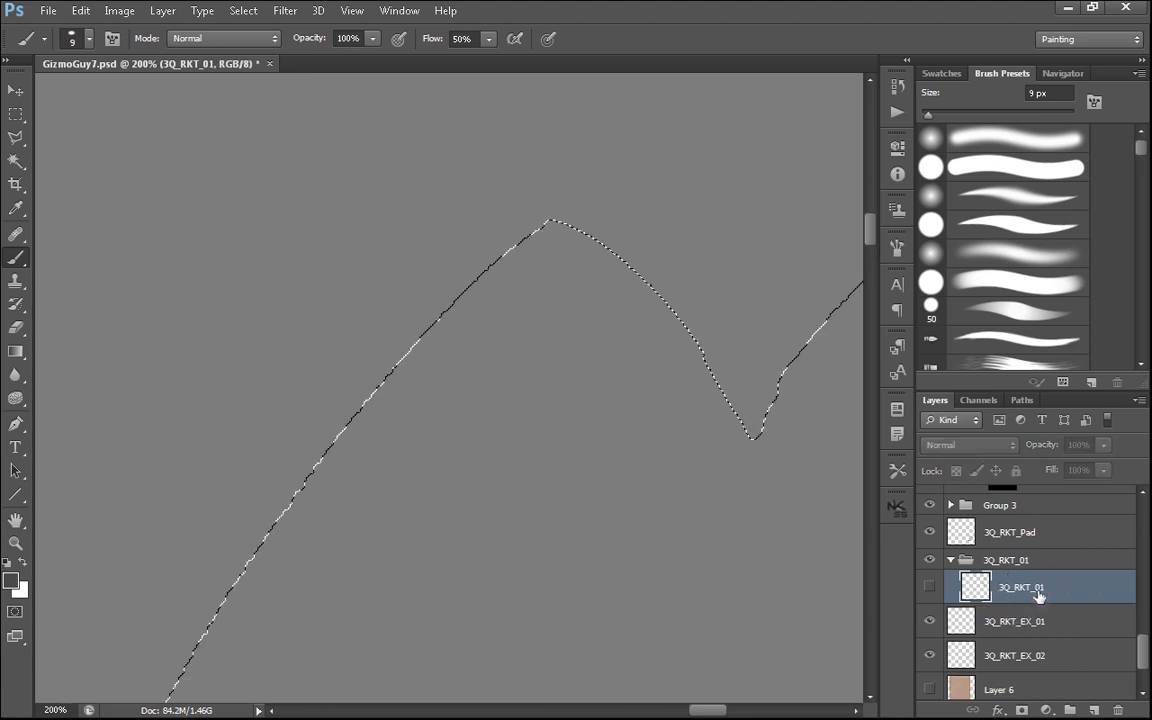
pyautogui.click(931, 589)
pyautogui.hotkey('ctrl', '-')
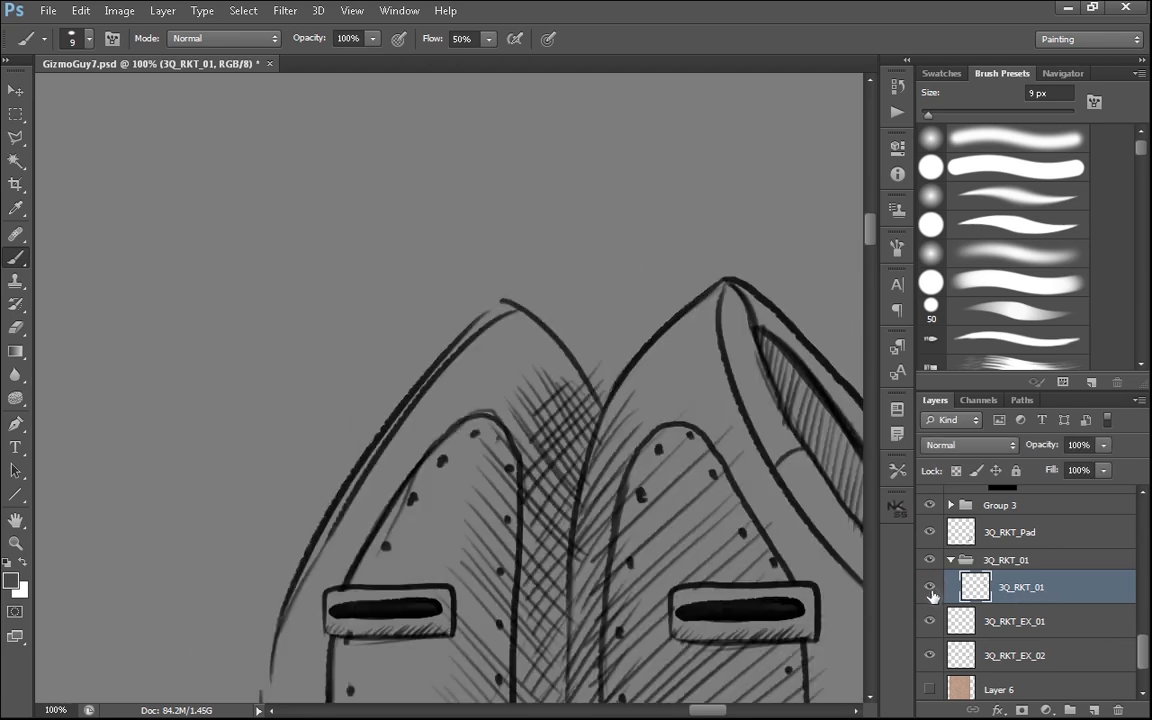
pyautogui.moveTo(602, 588); pyautogui.dragTo(570, 492)
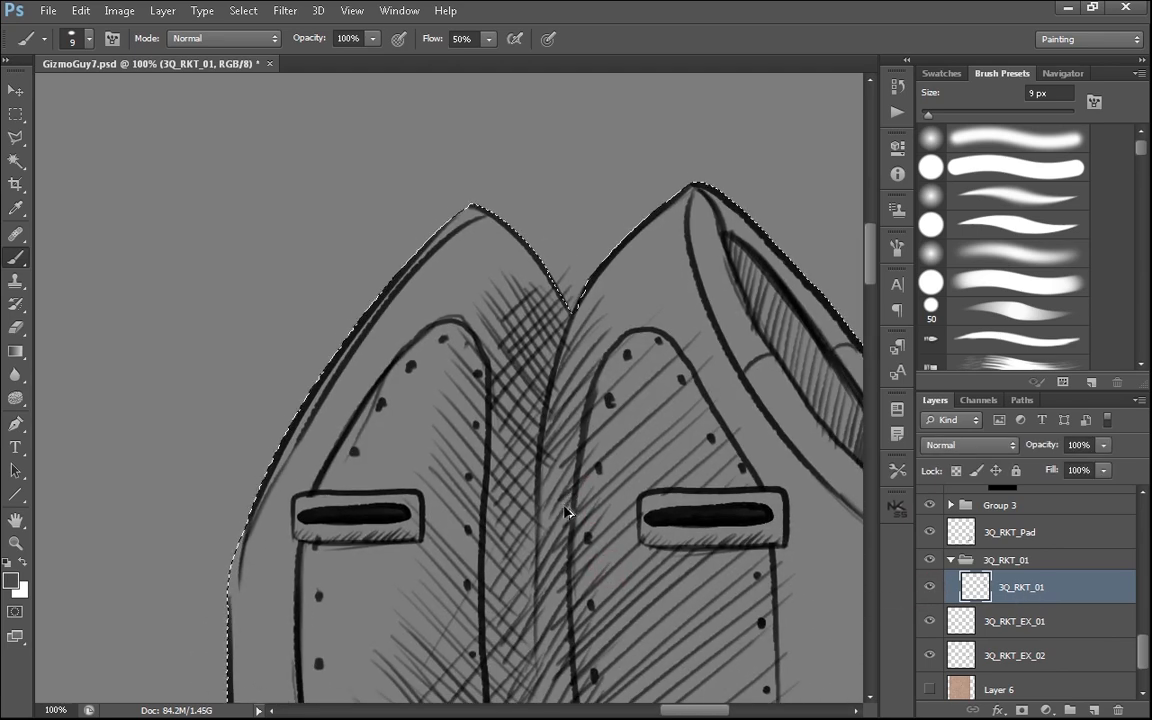
# - Reopen Refine Edge for the rocket selection, turn off Smart Radius and set the radius to 0 px
pyautogui.hotkey('ctrl', 'alt', 'r')
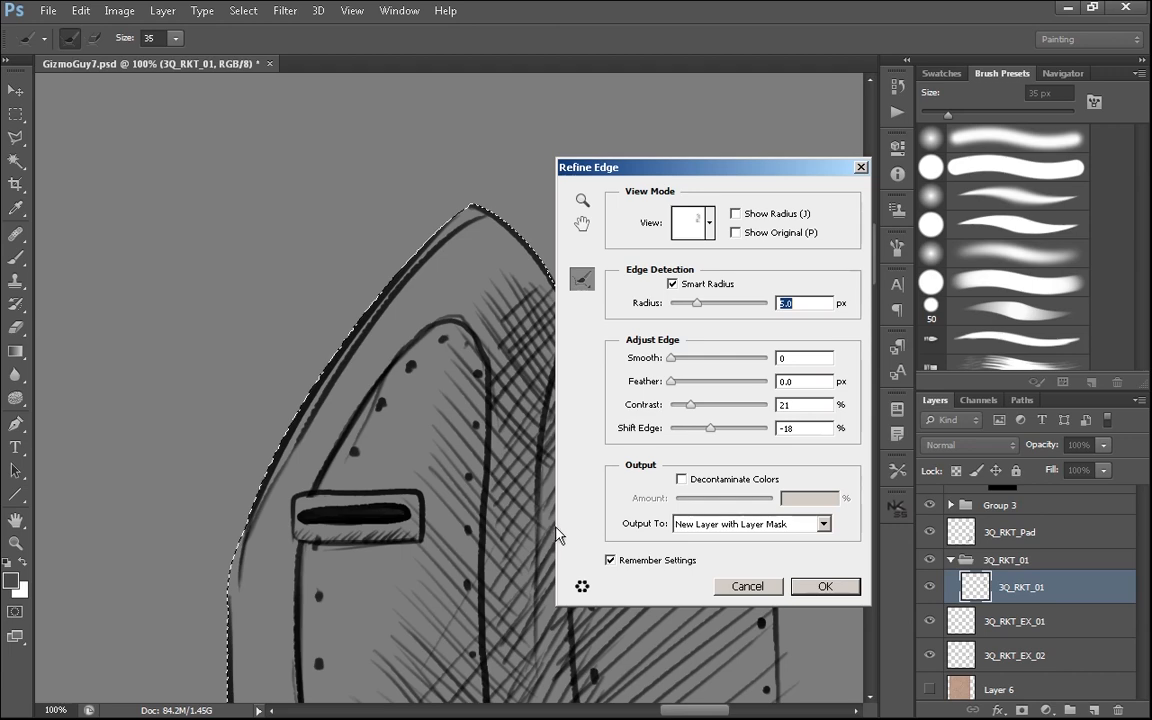
pyautogui.hotkey('ctrl', '+')
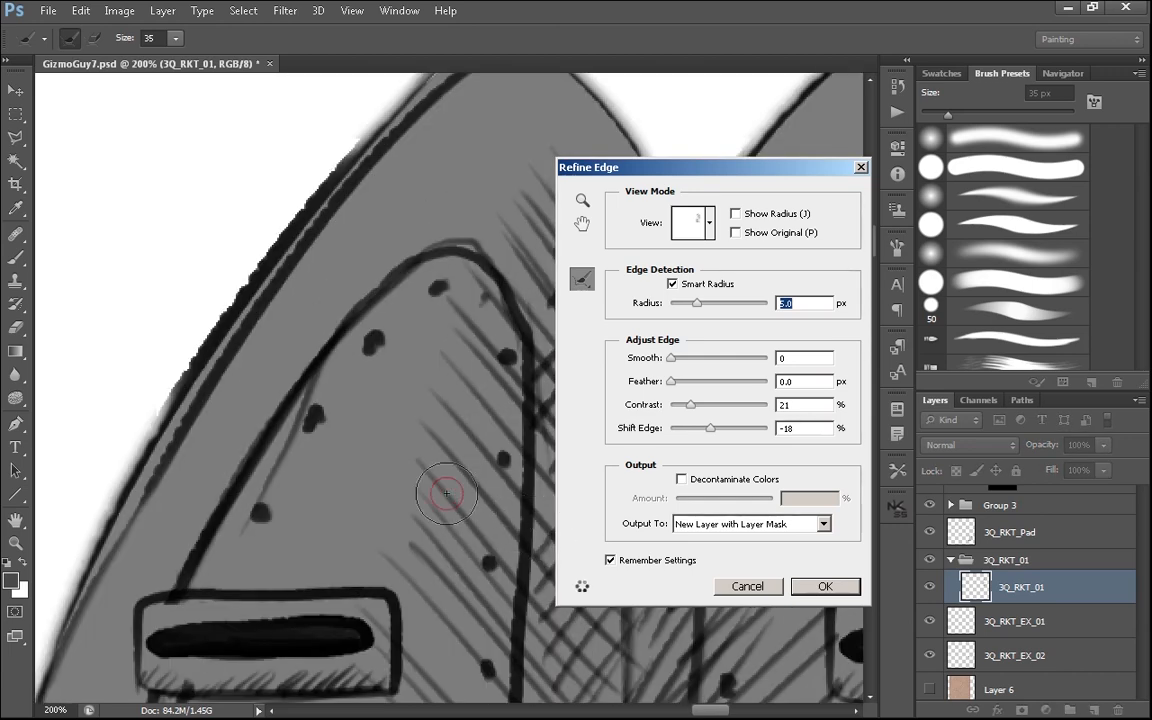
pyautogui.scroll(10, 443, 478)
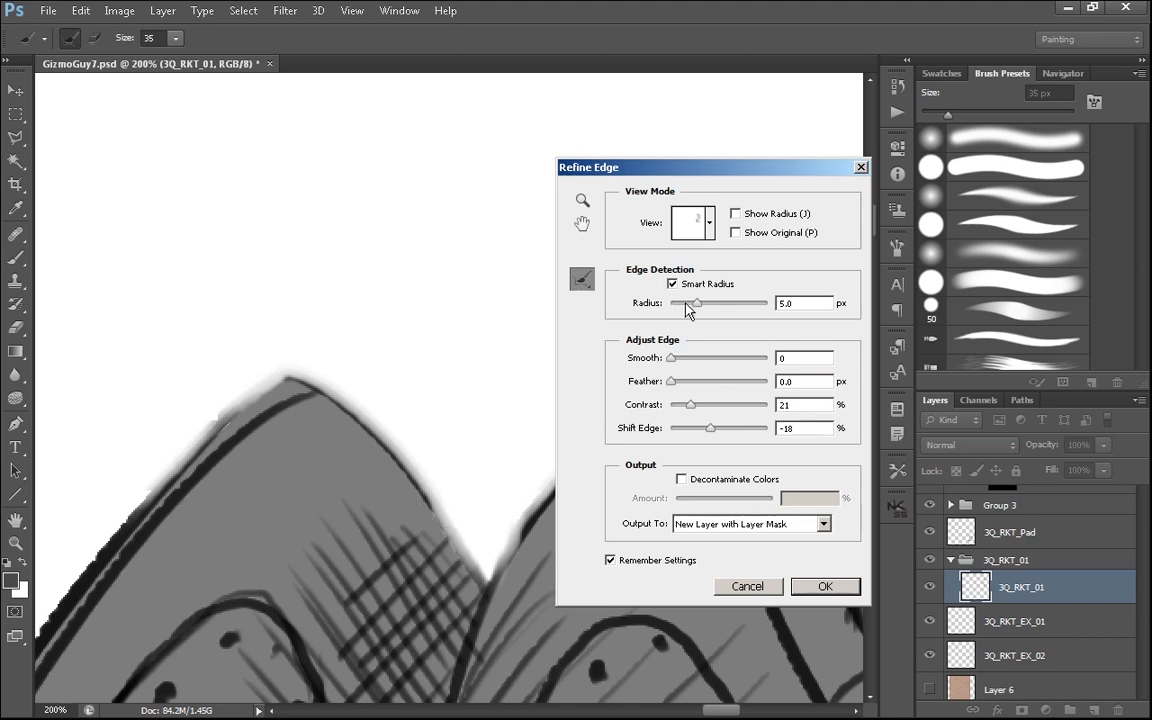
pyautogui.click(672, 284)
pyautogui.moveTo(674, 316); pyautogui.dragTo(655, 316)
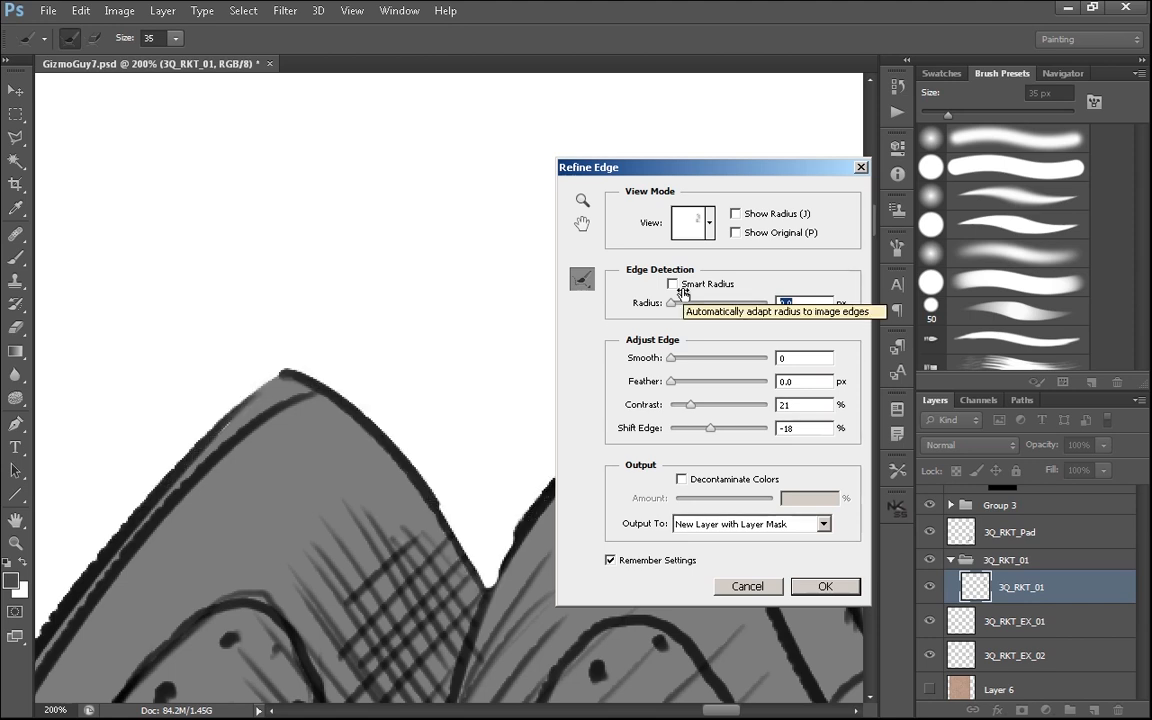
# - Set Shift Edge to -51% and Feather to 0.2 px for the rocket selection
pyautogui.moveTo(419, 555); pyautogui.dragTo(850, 180)
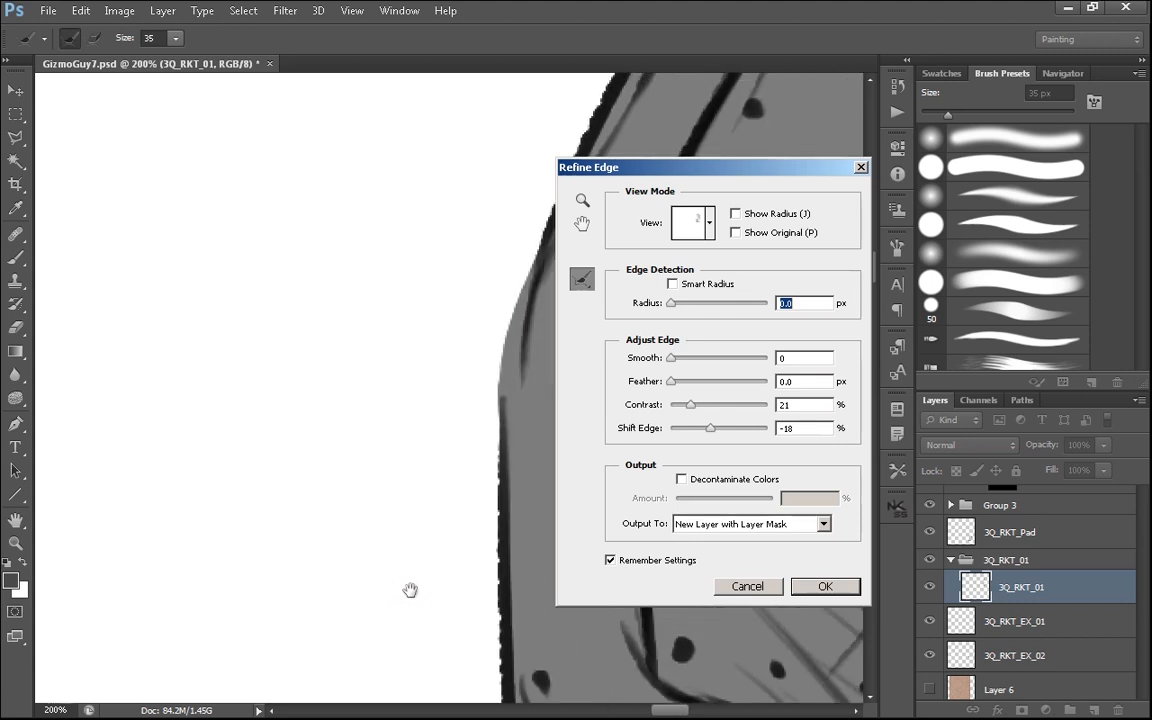
pyautogui.moveTo(410, 590); pyautogui.dragTo(352, 571)
pyautogui.moveTo(458, 675); pyautogui.dragTo(452, 620)
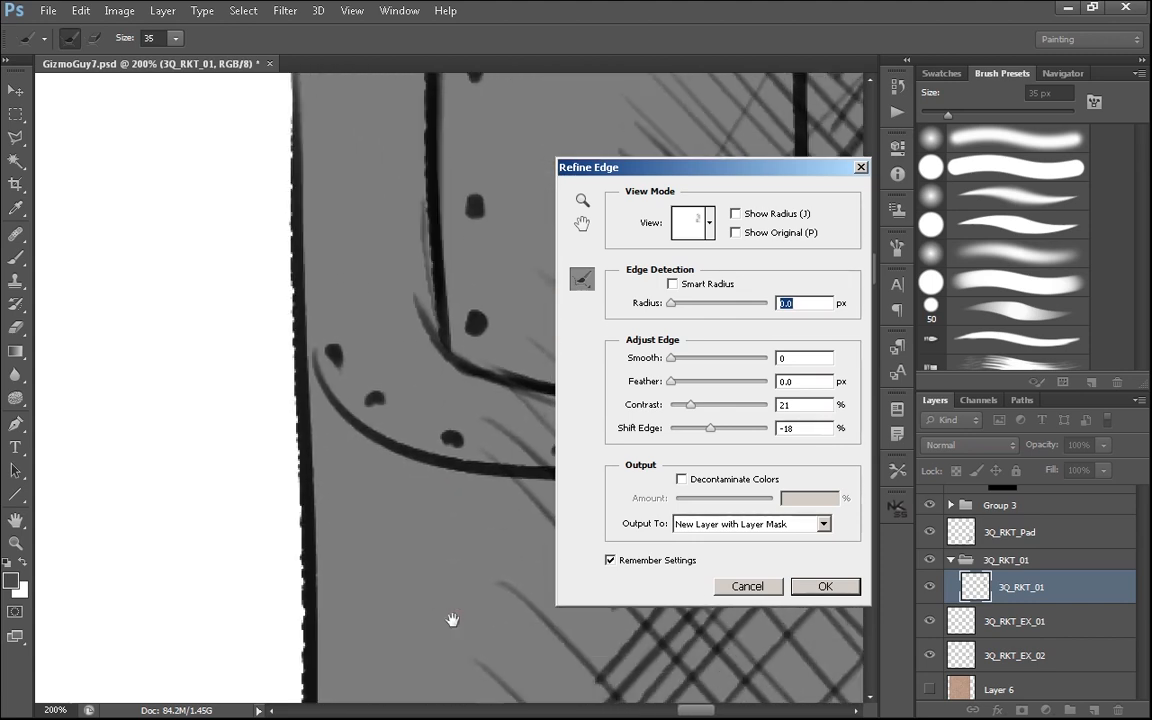
pyautogui.moveTo(710, 430); pyautogui.dragTo(682, 433)
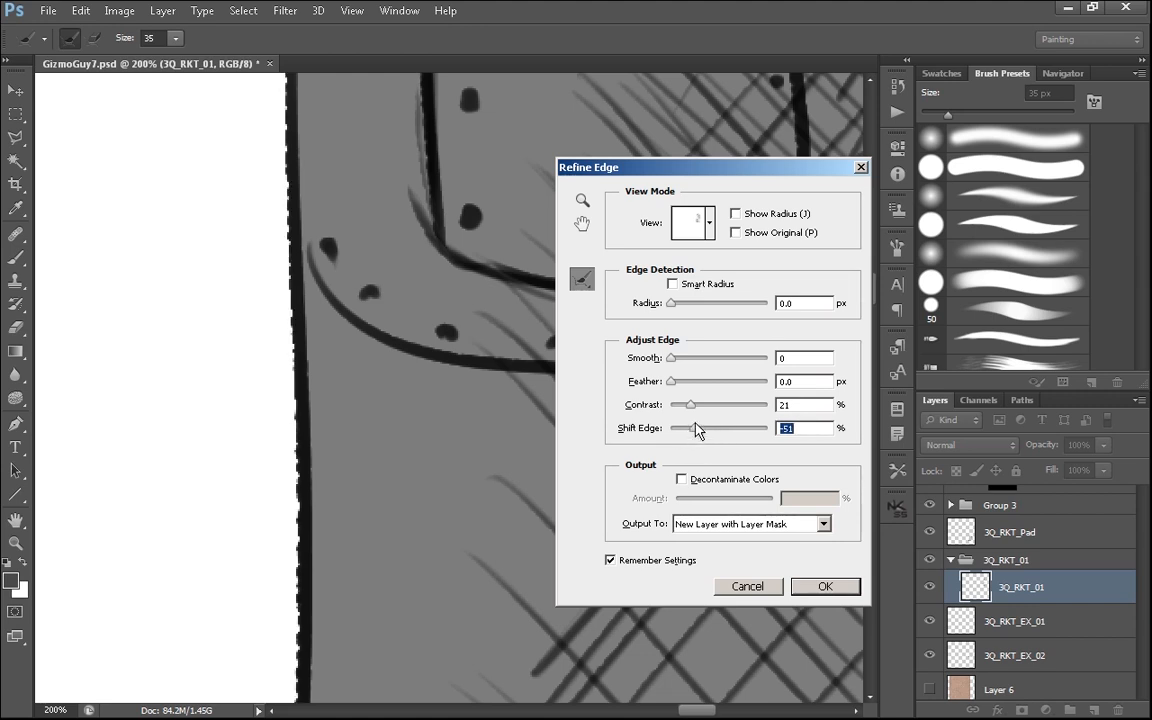
pyautogui.click(800, 381)
pyautogui.click(780, 358)
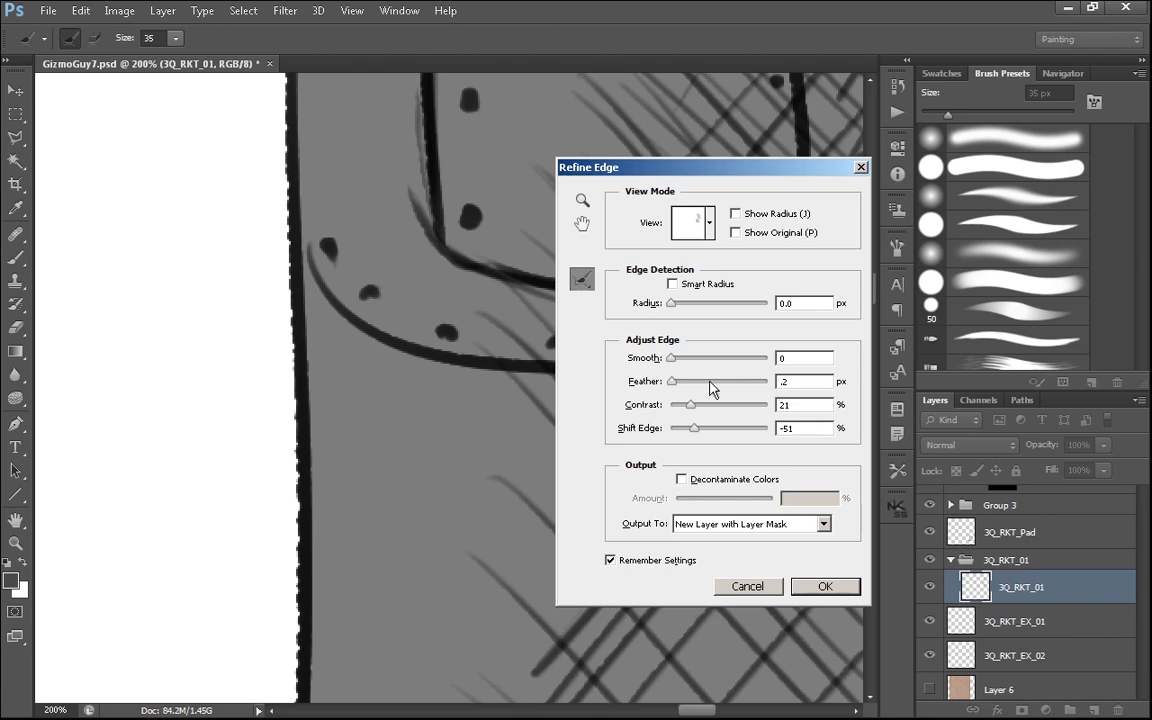
# - Examine the refined edge preview around the rocket's tips, sides and lower body
pyautogui.moveTo(445, 200); pyautogui.dragTo(434, 378)
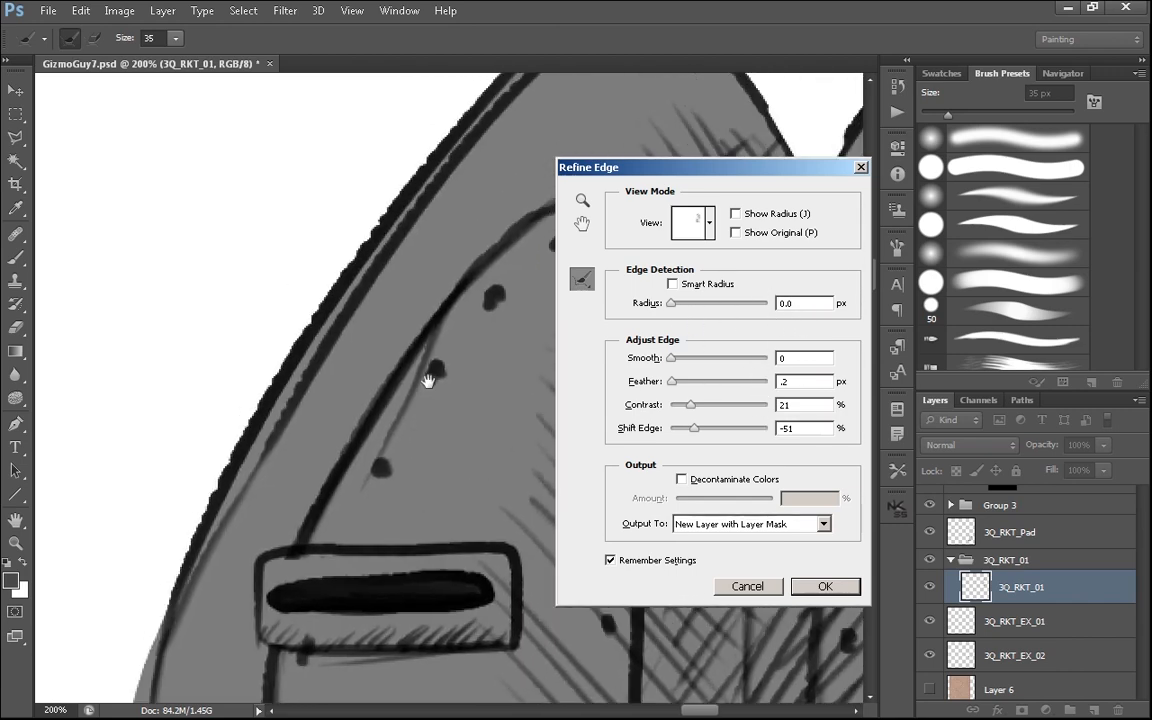
pyautogui.moveTo(520, 210); pyautogui.dragTo(427, 383)
pyautogui.moveTo(535, 240); pyautogui.dragTo(250, 430)
pyautogui.moveTo(428, 381); pyautogui.dragTo(330, 215)
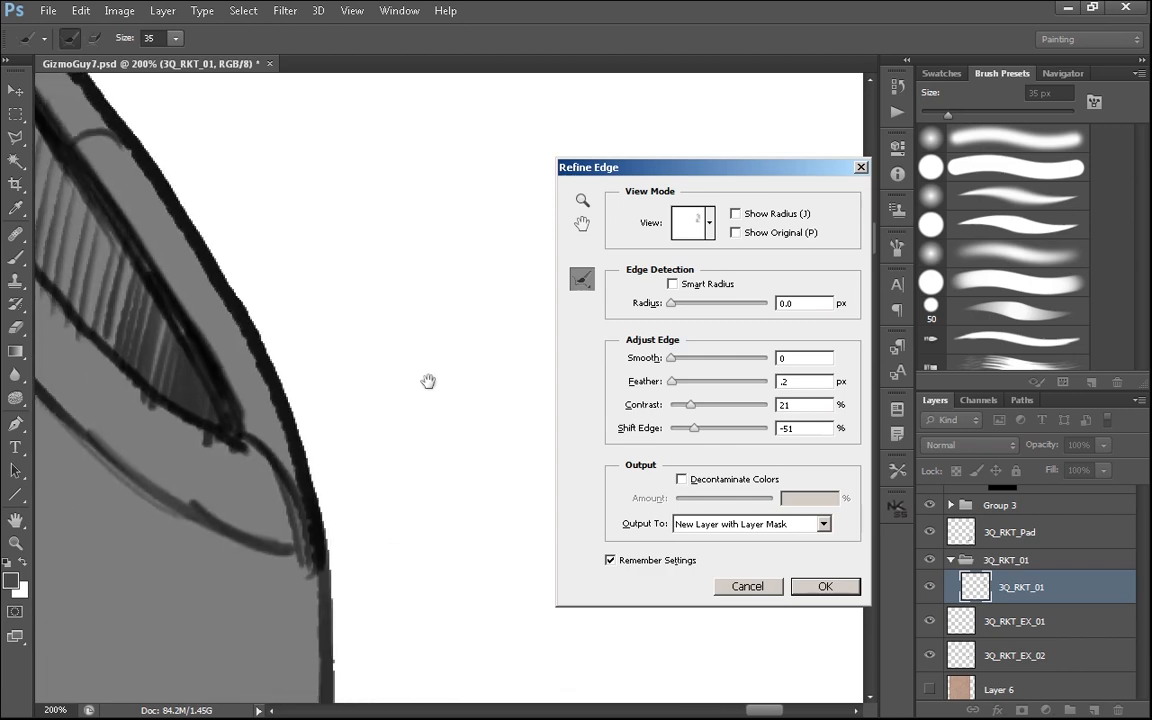
pyautogui.moveTo(419, 631); pyautogui.dragTo(480, 350)
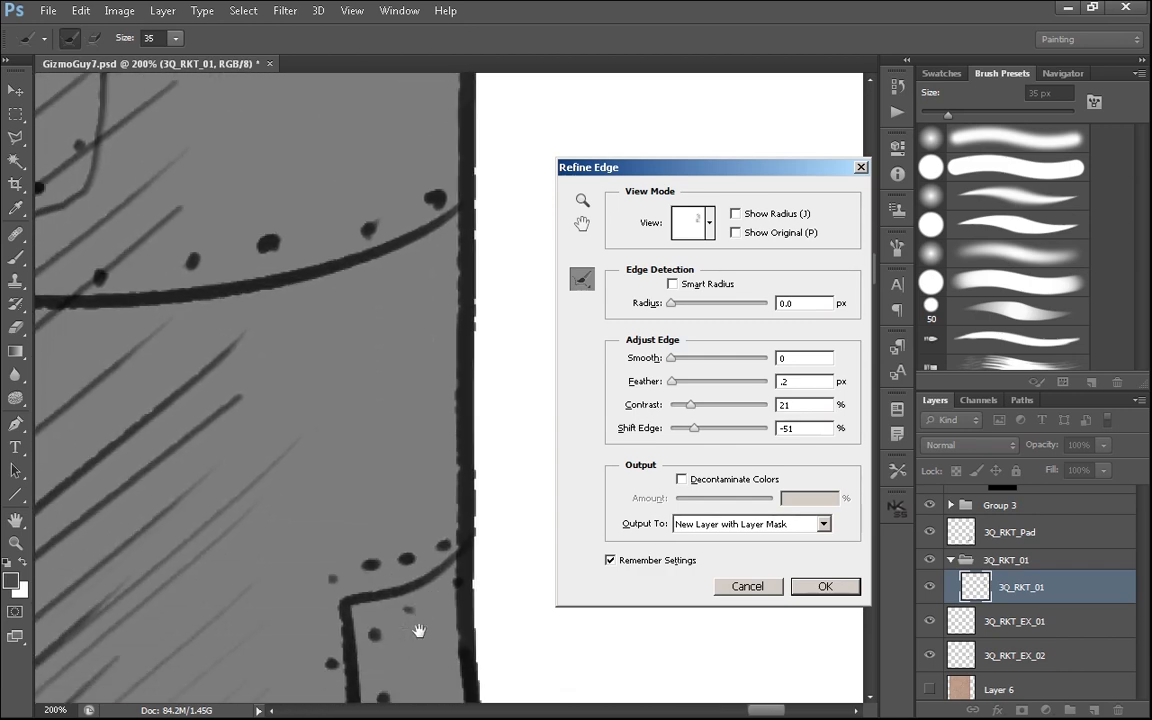
pyautogui.moveTo(459, 692); pyautogui.dragTo(468, 605)
pyautogui.moveTo(412, 658); pyautogui.dragTo(416, 620)
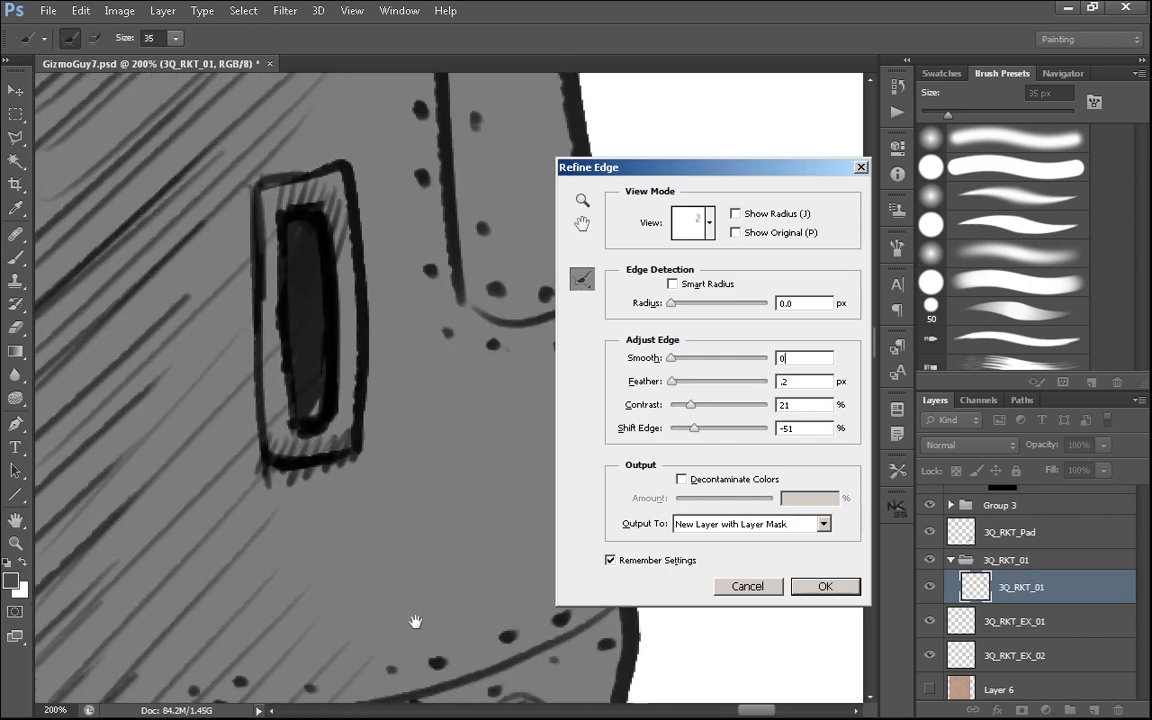
pyautogui.moveTo(100, 502); pyautogui.dragTo(176, 527)
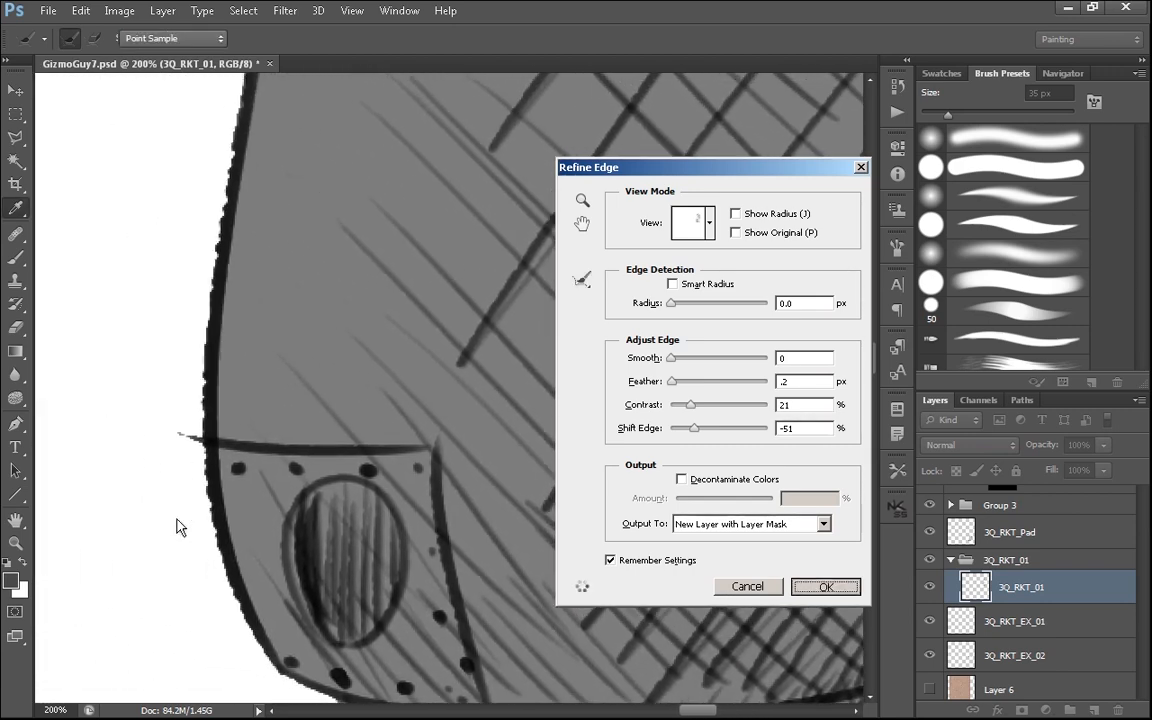
# - Output the refined selection to a new layer with a layer mask and compare it against the original 3Q_RKT_01 layer
pyautogui.press('Return')
pyautogui.hotkey('ctrl', '-')
pyautogui.hotkey('ctrl', '-')
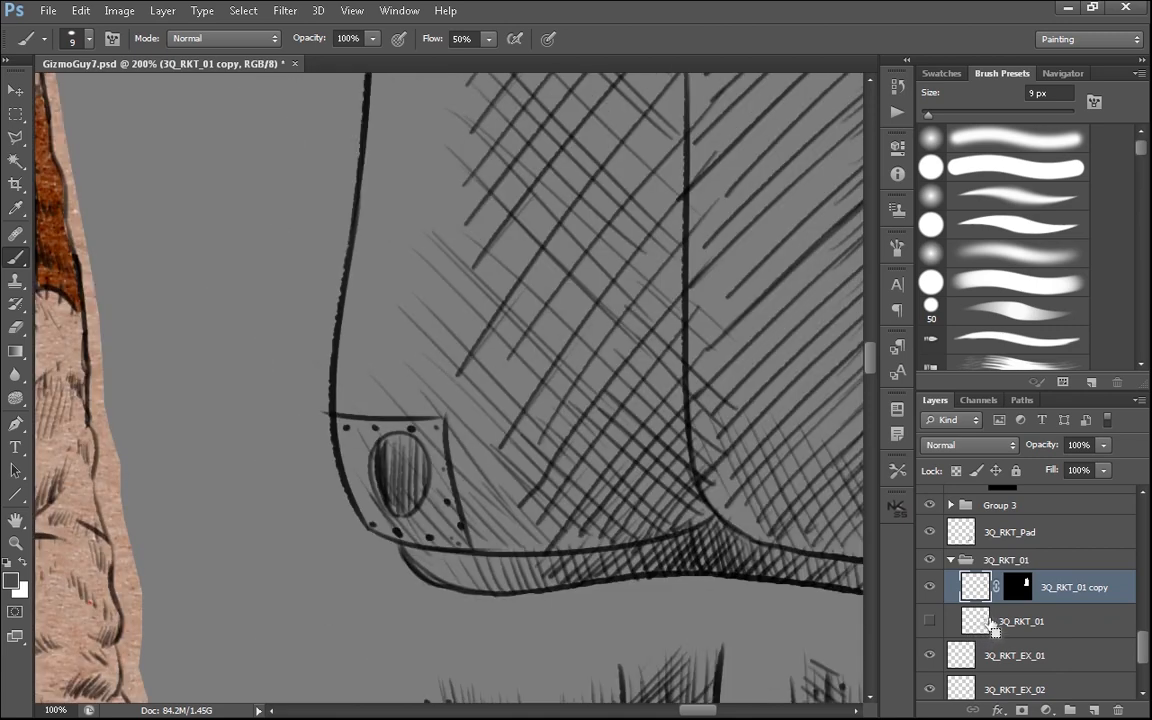
pyautogui.click(929, 588)
pyautogui.click(929, 621)
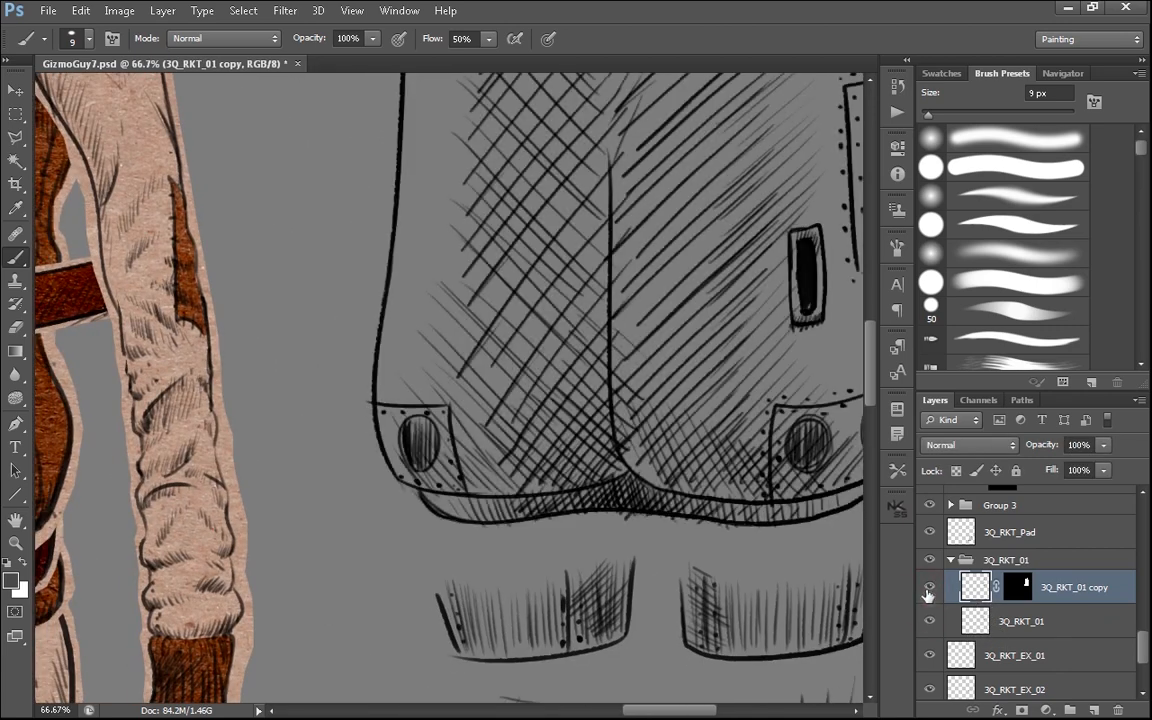
pyautogui.click(928, 591)
pyautogui.scroll(10, 571, 515)
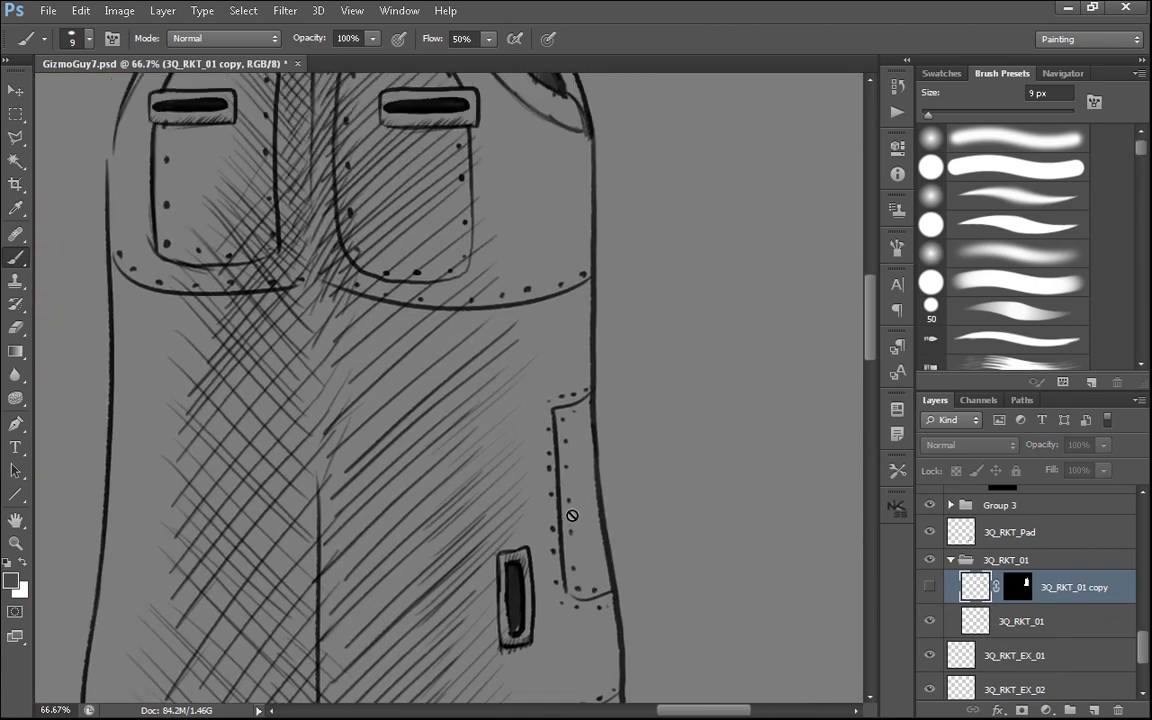
pyautogui.click(929, 591)
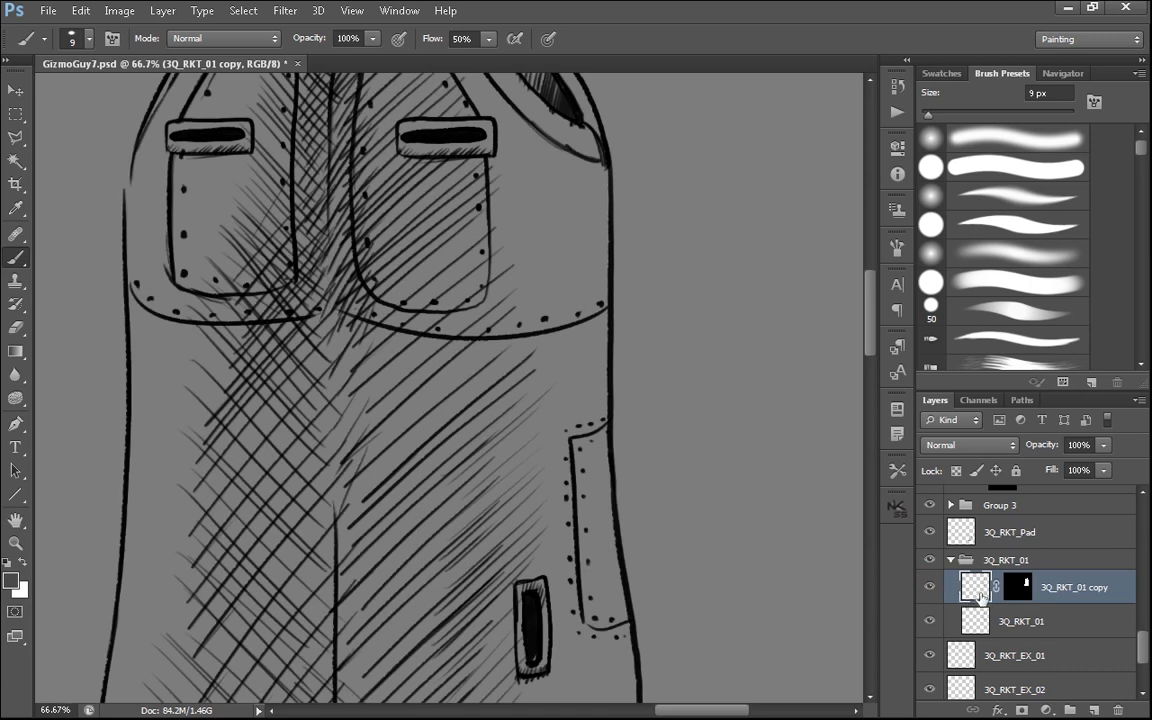
# - Load the copy's layer mask as a selection and remove the 3Q_RKT_01 copy layer
pyautogui.keyDown('ctrl'); pyautogui.click(1019, 592); pyautogui.keyUp('ctrl')
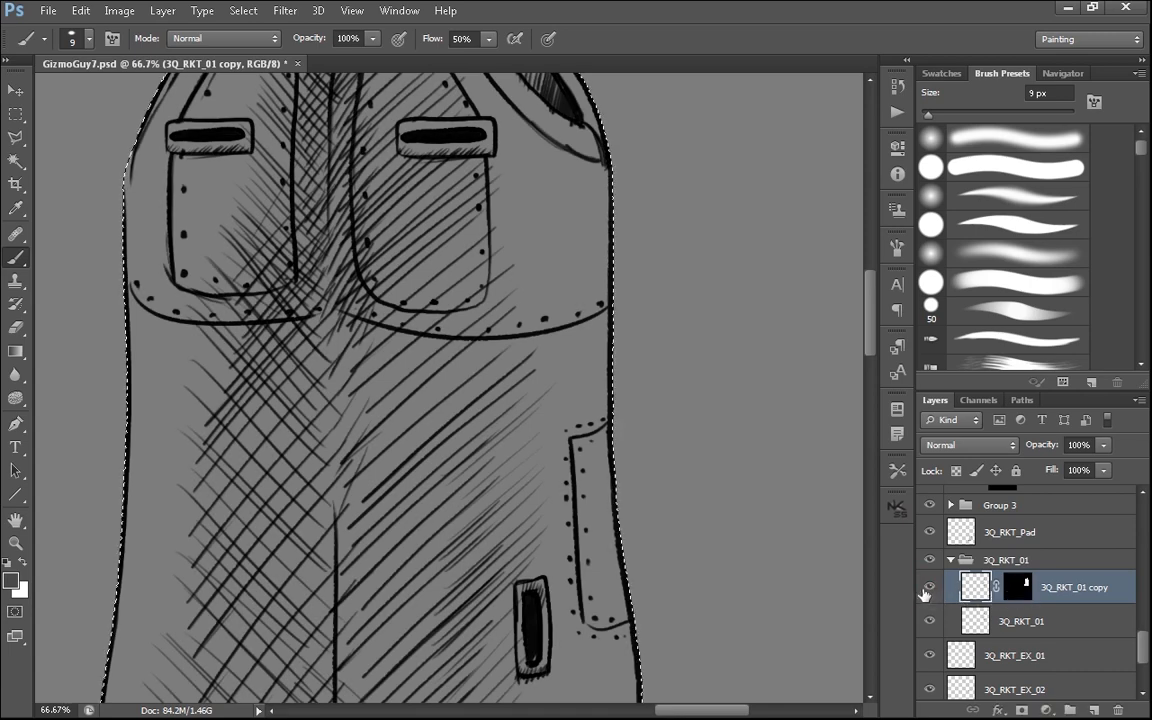
pyautogui.keyDown('ctrl'); pyautogui.click(984, 595); pyautogui.keyUp('ctrl')
pyautogui.hotkey('ctrl', 'e')
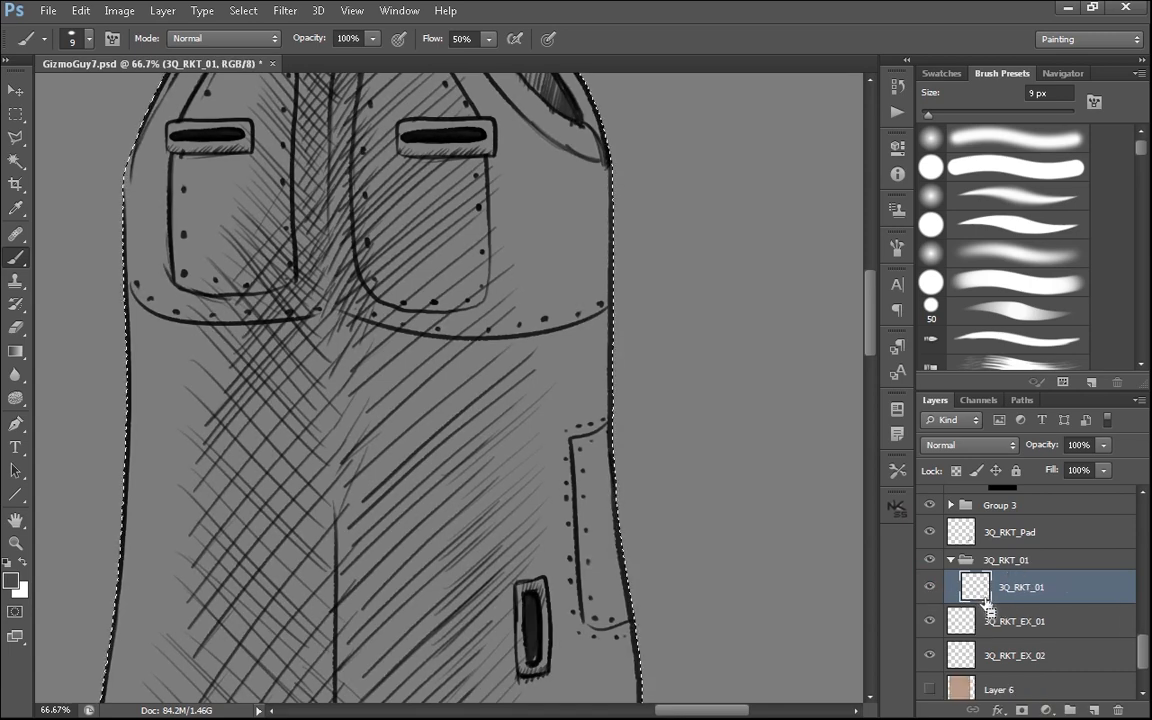
# - Output the Refine Edge result as a layer mask on 3Q_RKT_01, then move that mask onto the 3Q_RKT_01 group
pyautogui.hotkey('ctrl', 'alt', 'r')
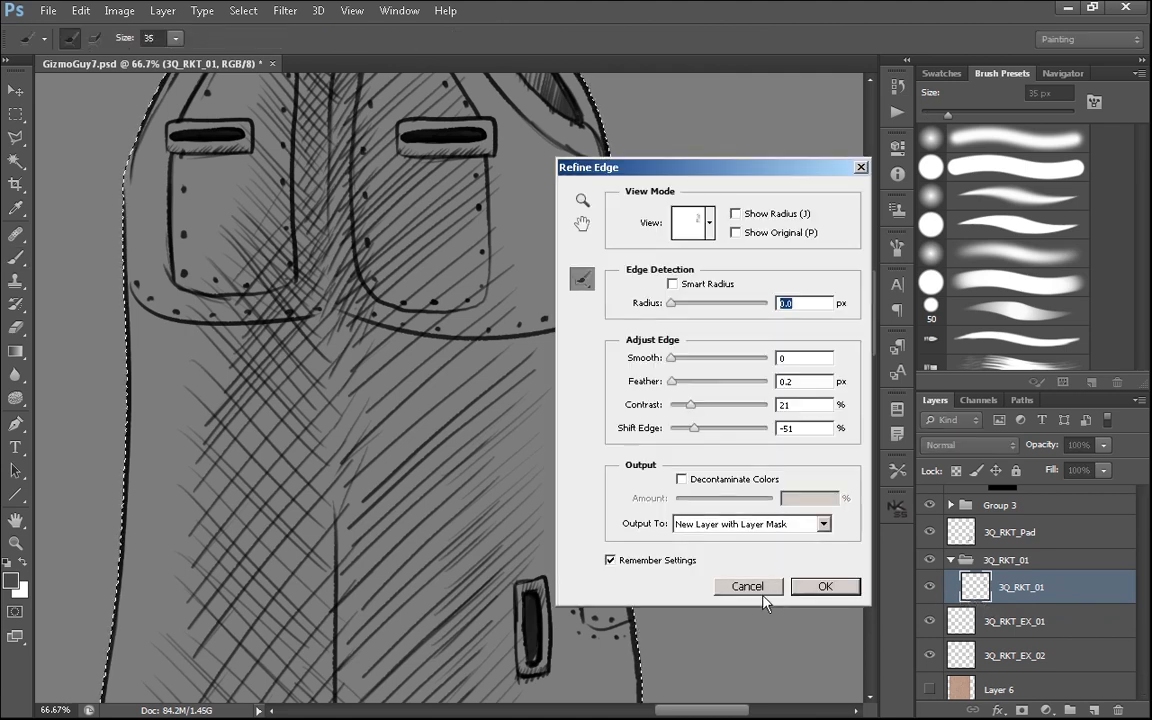
pyautogui.click(725, 529)
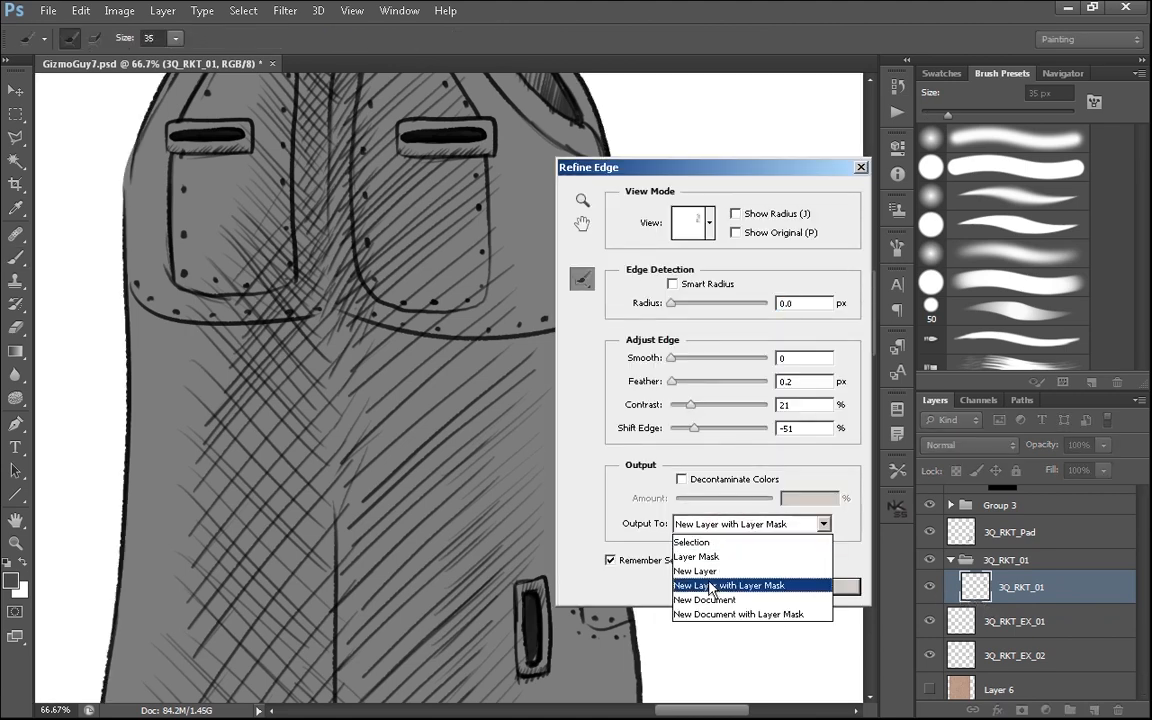
pyautogui.click(715, 566)
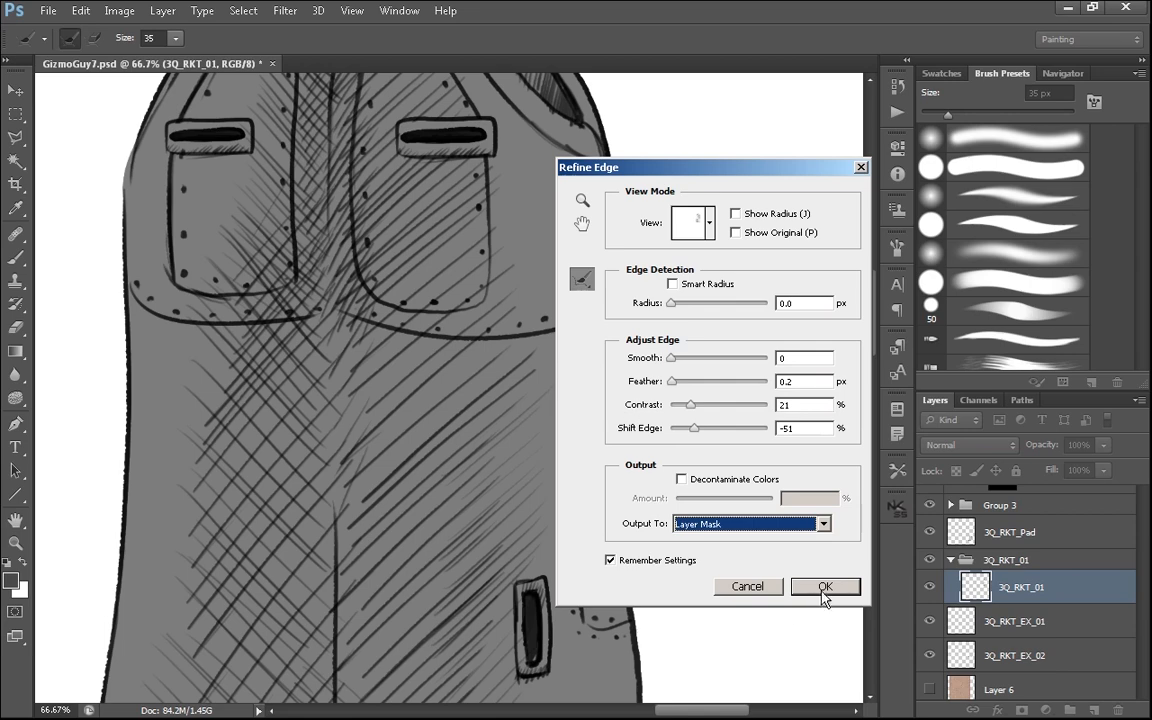
pyautogui.click(822, 588)
pyautogui.click(931, 588)
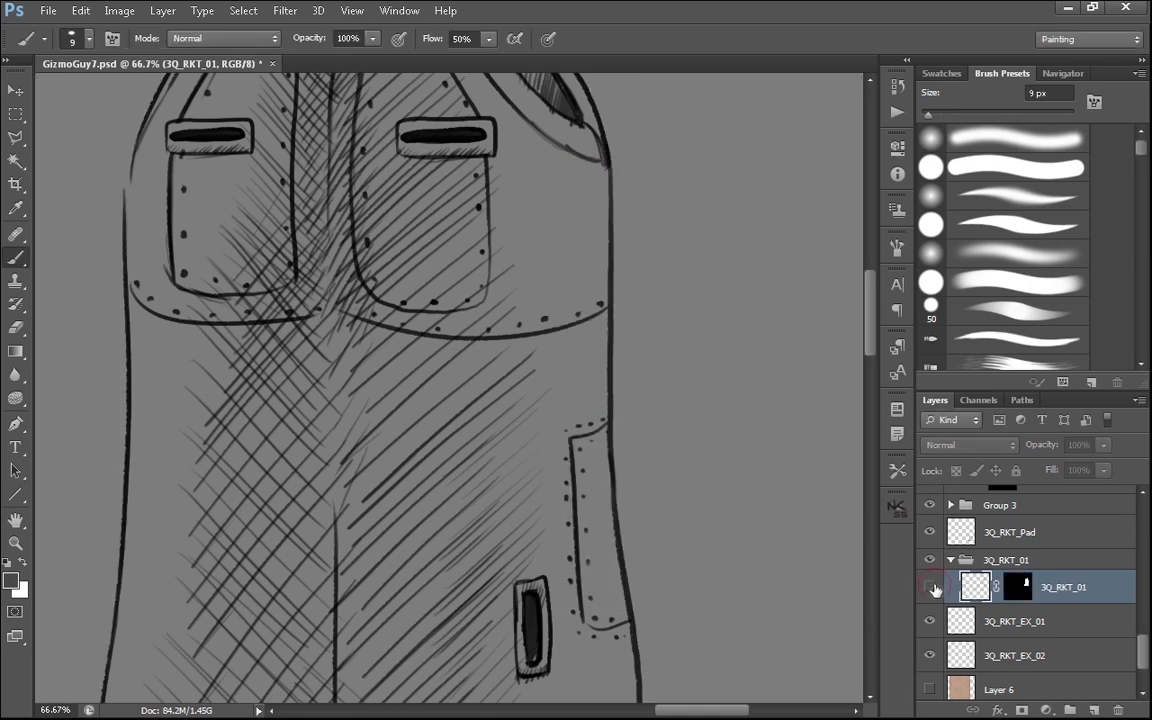
pyautogui.click(931, 588)
pyautogui.moveTo(1013, 587); pyautogui.dragTo(1005, 566)
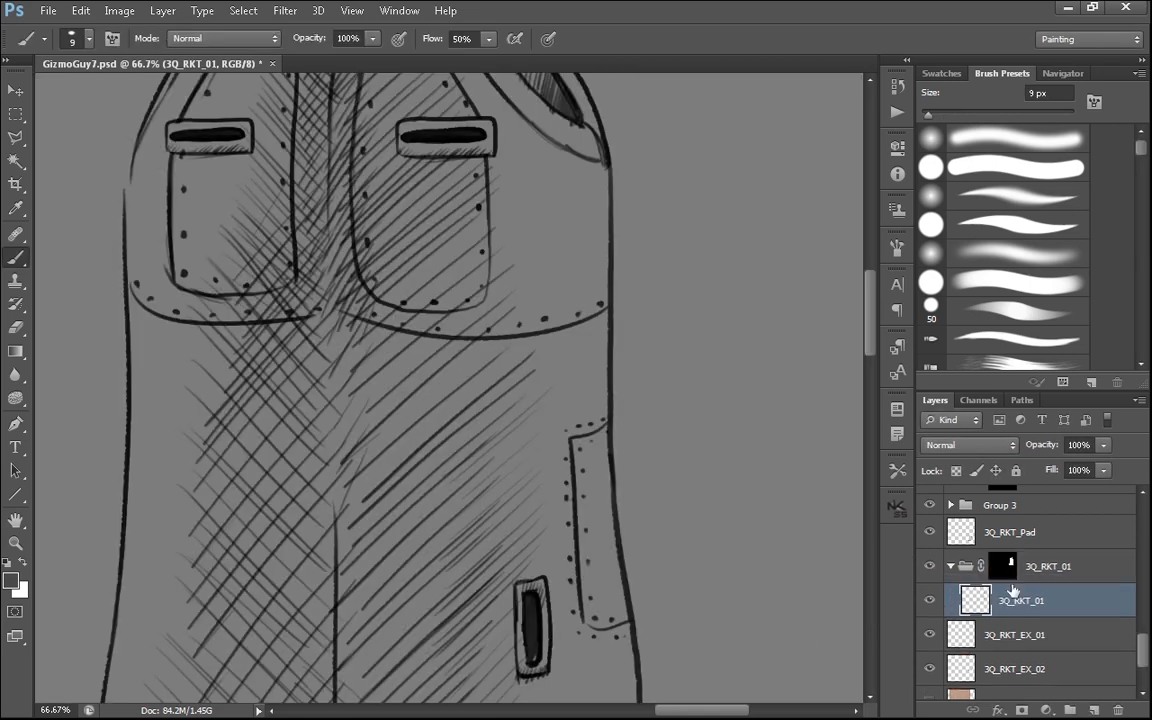
# - Add an orange-brown Solid Color fill layer above the 3Q_RKT_01 drawing inside the masked group
pyautogui.click(1046, 710)
pyautogui.click(1040, 398)
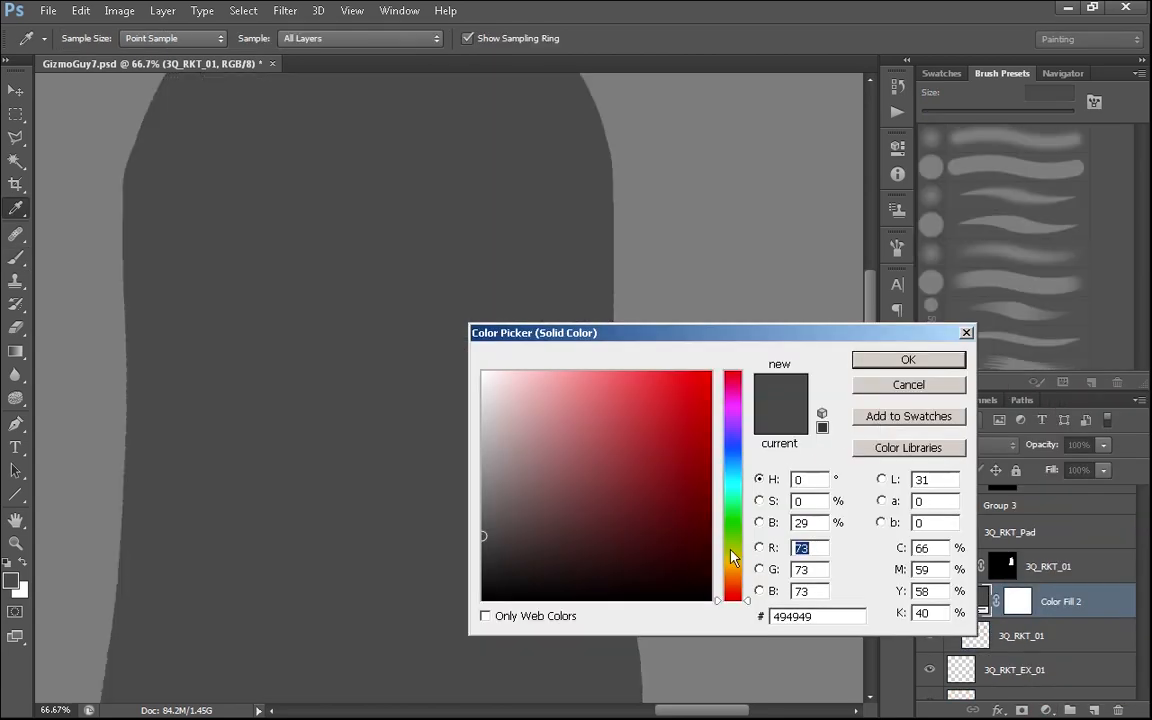
pyautogui.moveTo(730, 557); pyautogui.dragTo(734, 575)
pyautogui.click(710, 480)
pyautogui.click(657, 446)
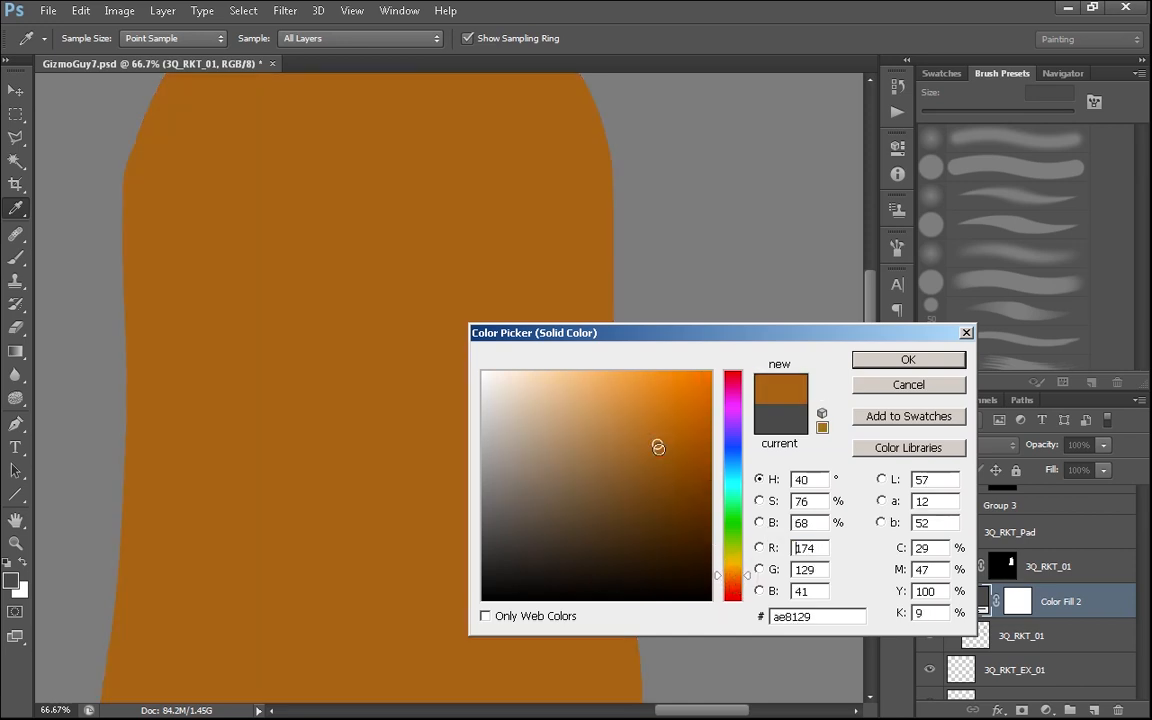
pyautogui.click(650, 464)
pyautogui.click(912, 365)
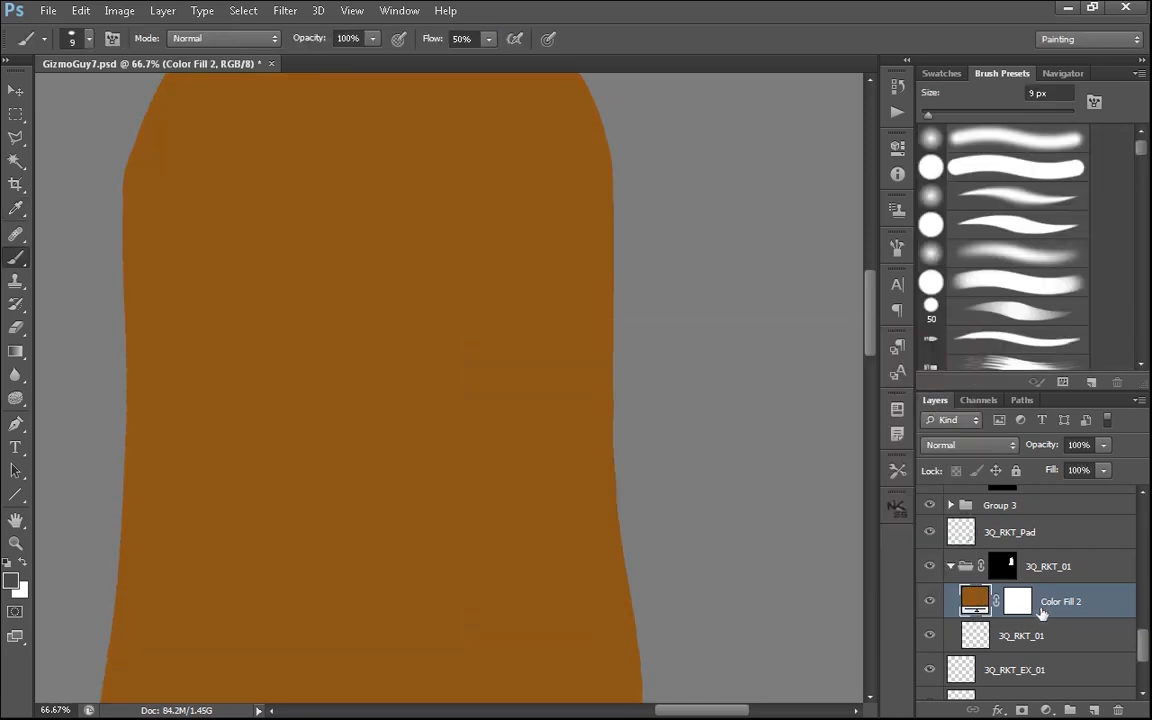
# - Place the Color Fill 2 layer beneath the 3Q_RKT_01 drawing and delete the fill's layer mask
pyautogui.moveTo(1054, 604); pyautogui.dragTo(1054, 651)
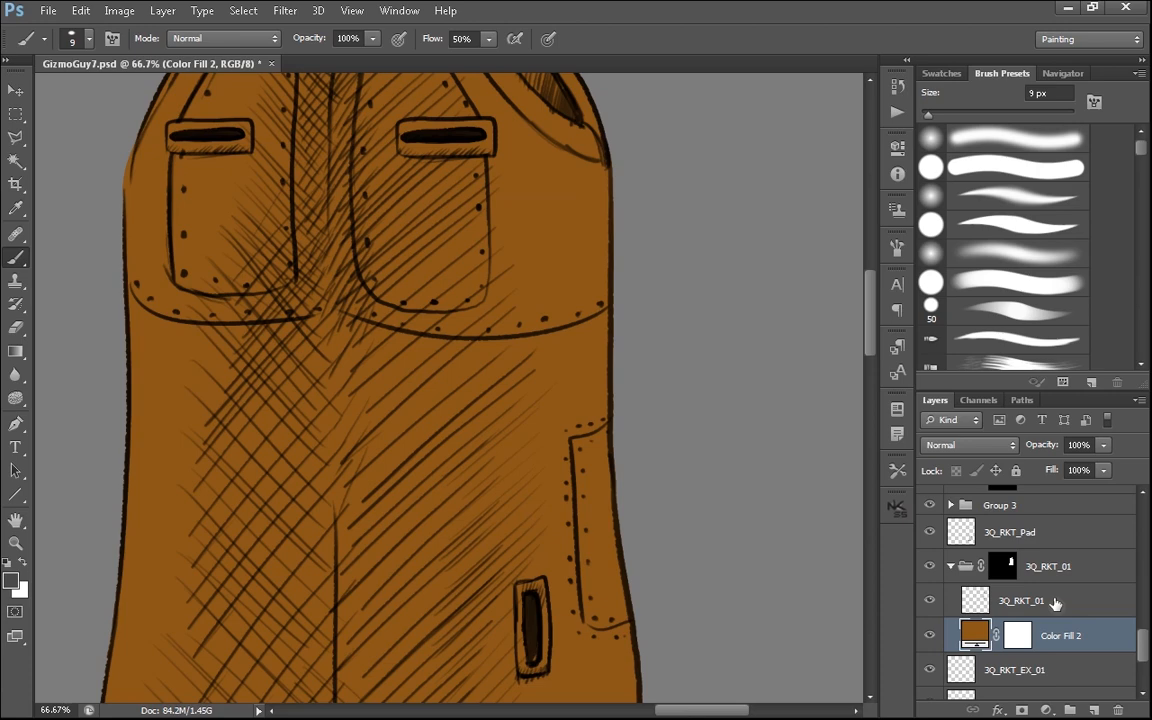
pyautogui.hotkey('ctrl', '-')
pyautogui.hotkey('ctrl', '-')
pyautogui.hotkey('ctrl', '+')
pyautogui.hotkey('ctrl', '+')
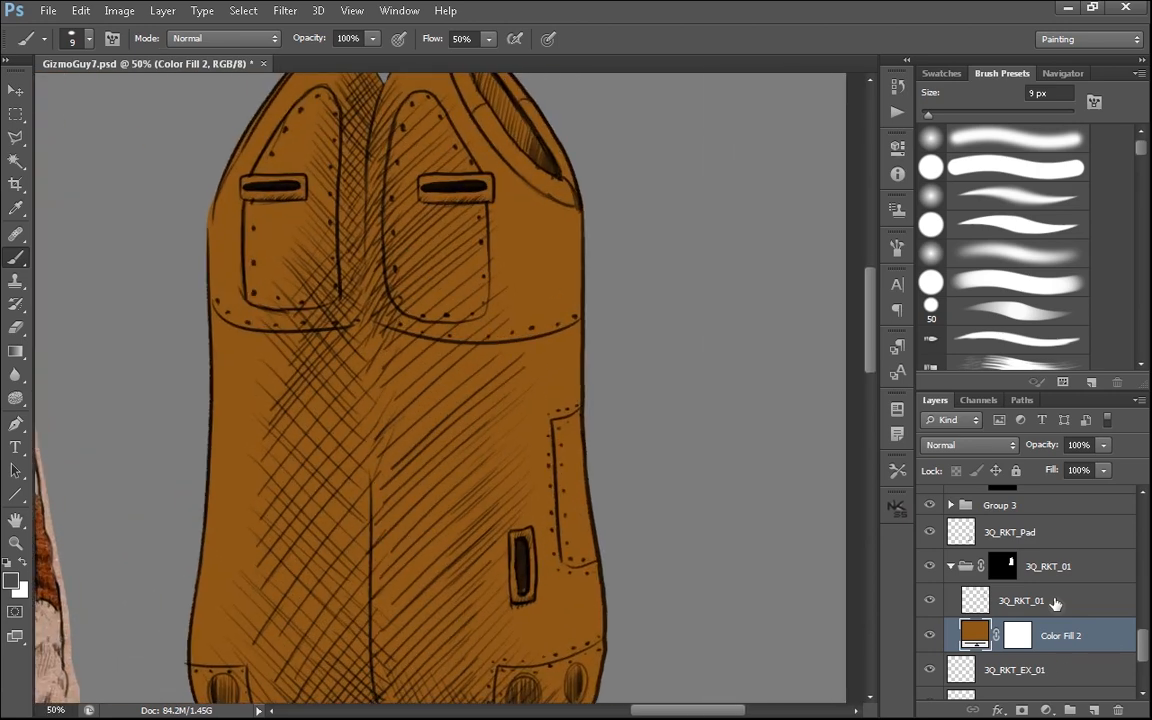
pyautogui.moveTo(1017, 635); pyautogui.dragTo(1117, 709)
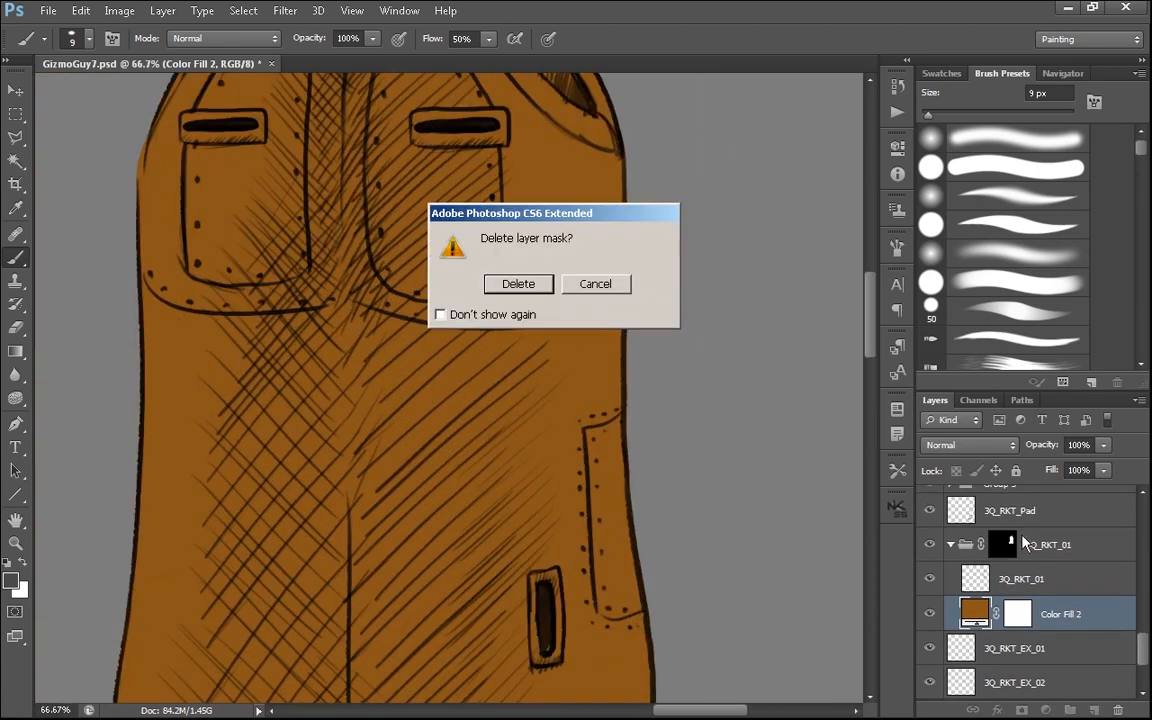
pyautogui.press('Return')
# - Move the 3Q_RKT_01 drawing layer out of the masked group so it sits directly above that group
pyautogui.click(964, 581)
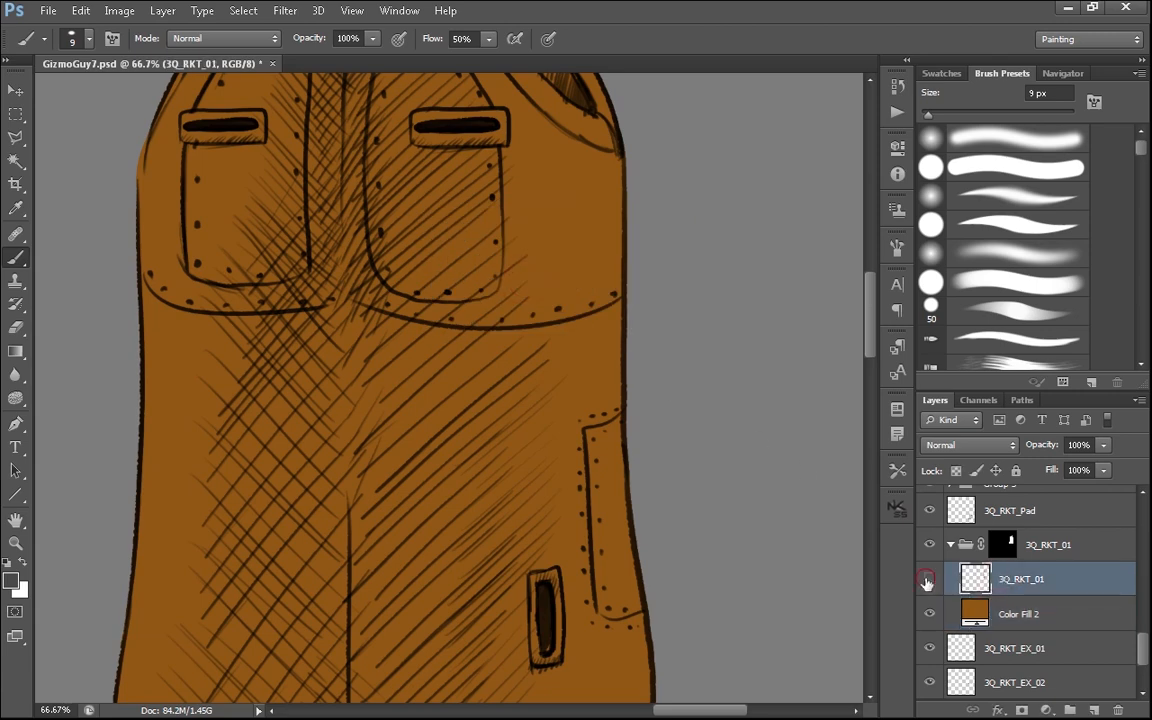
pyautogui.click(927, 581)
pyautogui.click(927, 581)
pyautogui.moveTo(1003, 583); pyautogui.dragTo(1003, 530)
pyautogui.hotkey('ctrl', 'z')
pyautogui.moveTo(1020, 583); pyautogui.dragTo(1025, 530)
# - Group the 3Q_RKT_01 drawing with the masked color group and name the new group 3Q_RKT_Pack
pyautogui.keyDown('shift'); pyautogui.click(1010, 582); pyautogui.keyUp('shift')
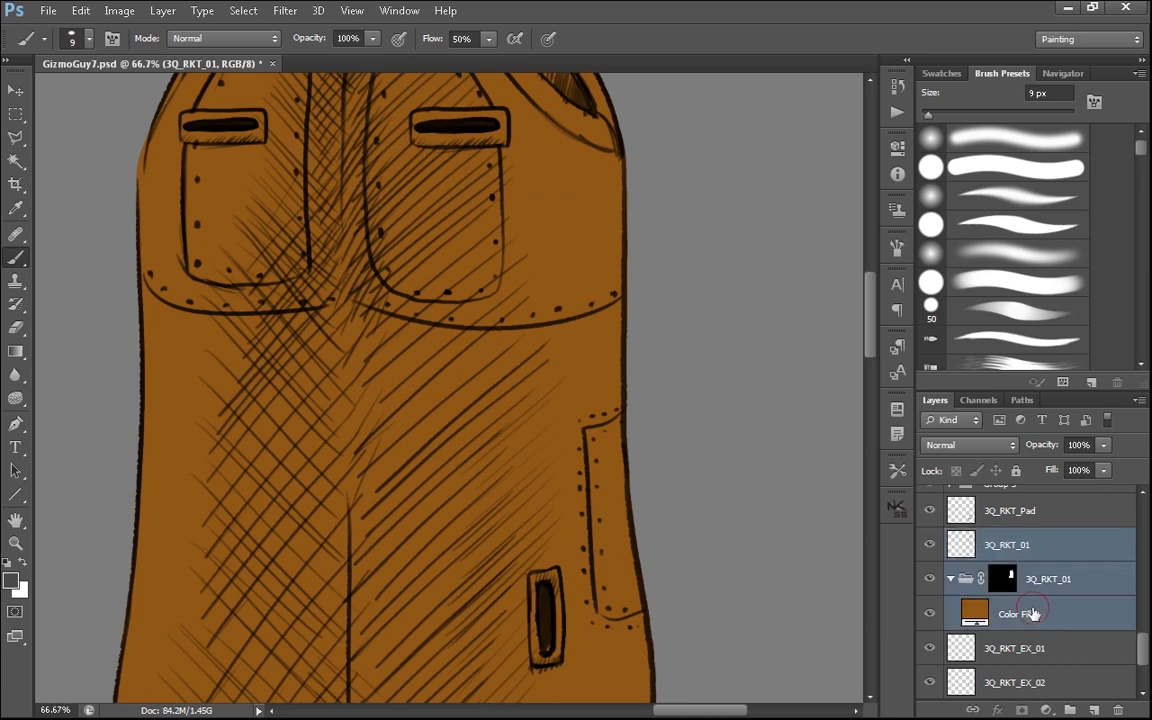
pyautogui.hotkey('ctrl', 'g')
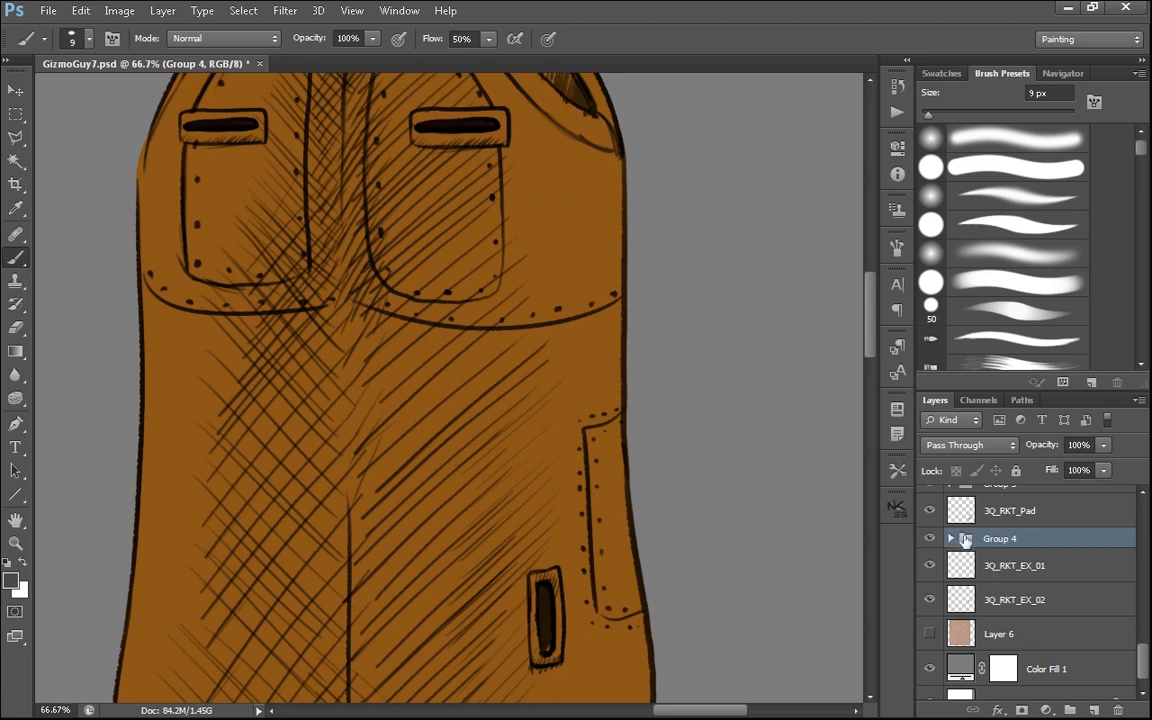
pyautogui.doubleClick(997, 539)
pyautogui.write('RKT_Pack')
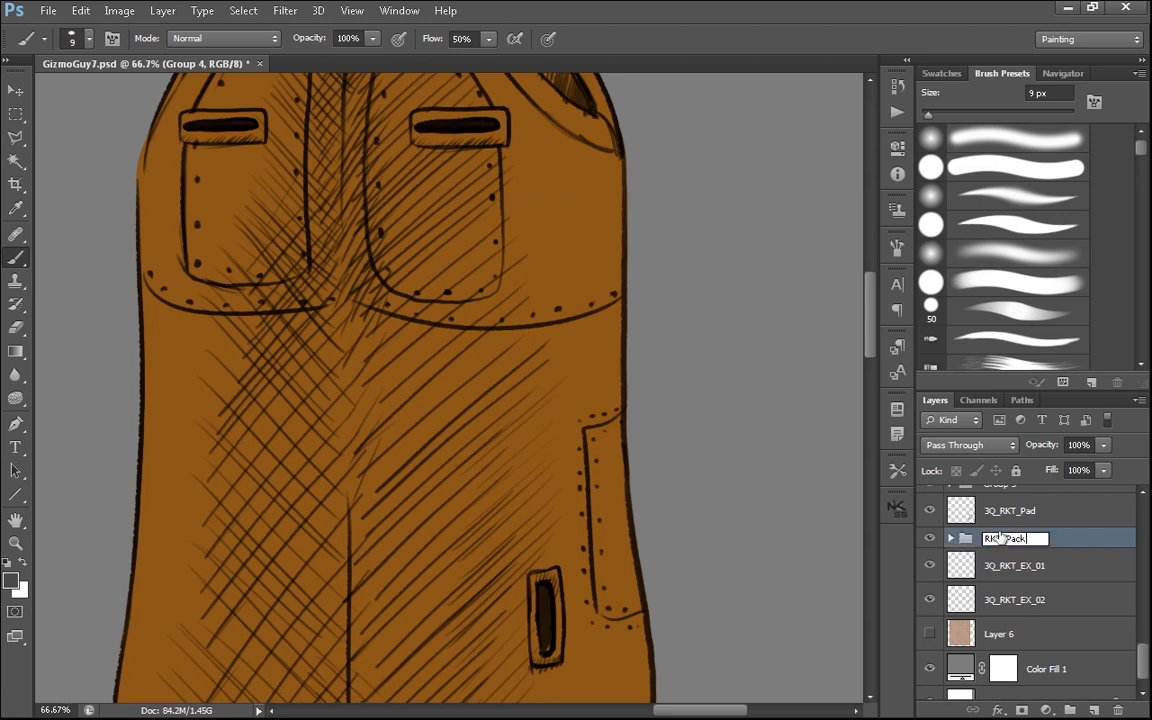
pyautogui.press('Return')
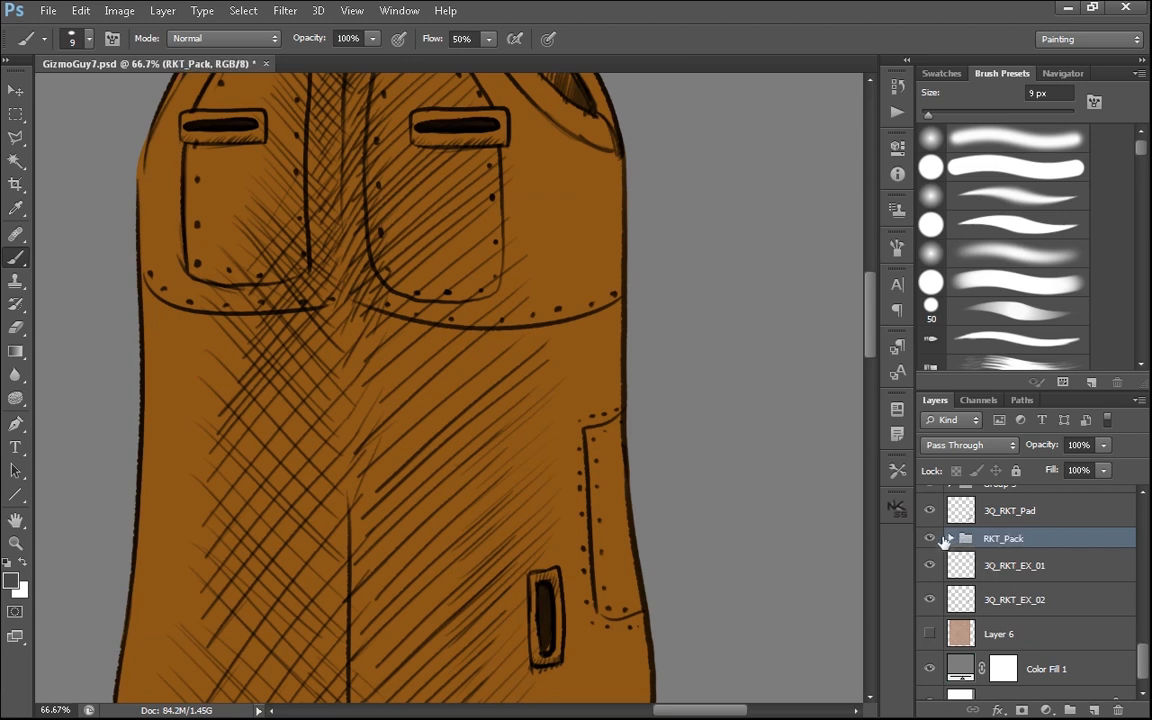
pyautogui.press('Home')
pyautogui.write('3Q_')
pyautogui.press('Return')
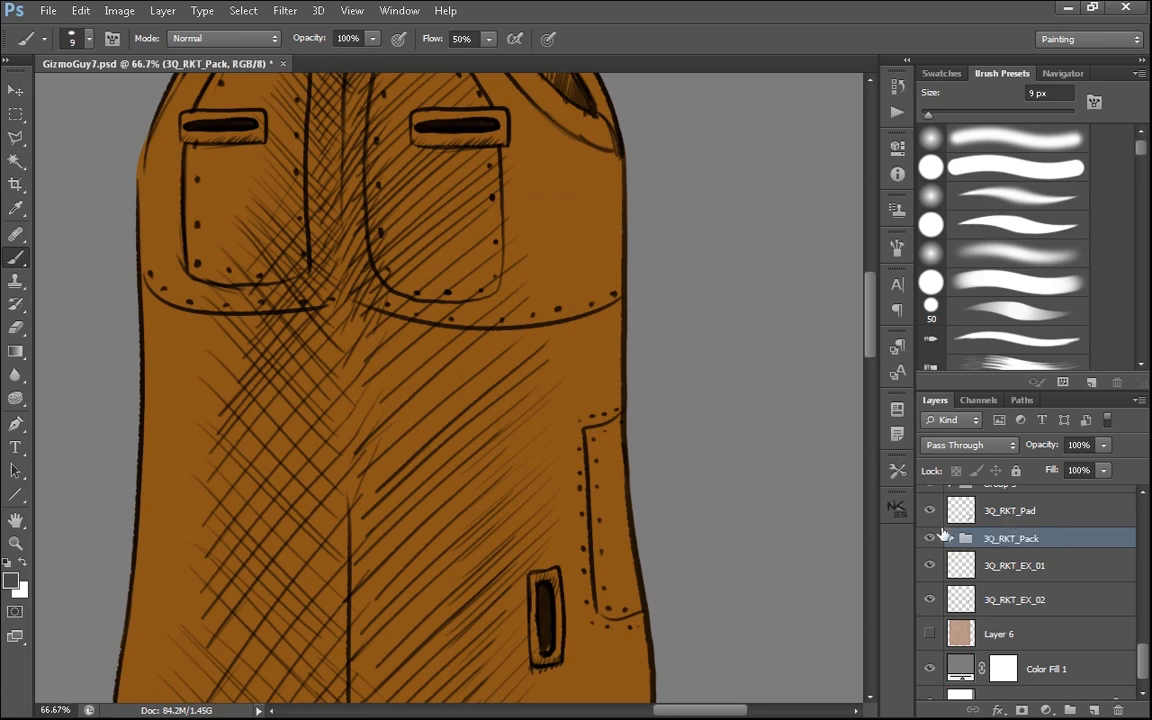
# - Expand the 3Q_RKT_Pack group and rename its drawing layer to 3Q_RKT_01_OT
pyautogui.click(945, 538)
pyautogui.click(929, 565)
pyautogui.click(929, 565)
pyautogui.click(1053, 566)
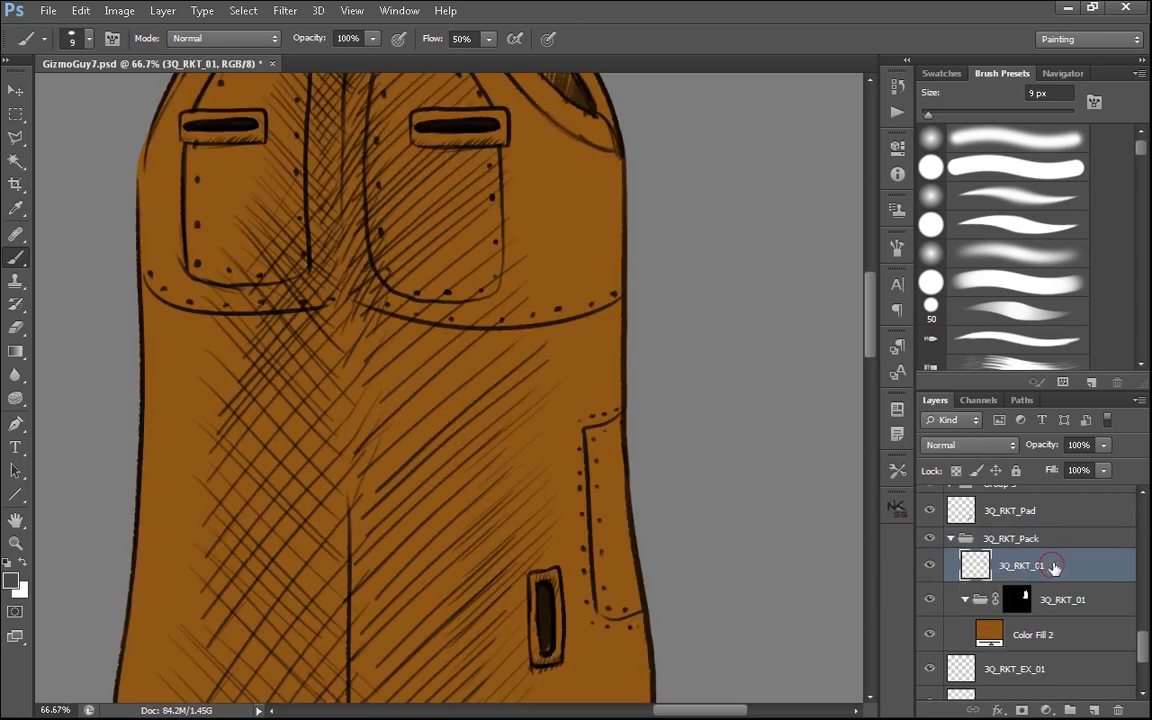
pyautogui.doubleClick(1053, 566)
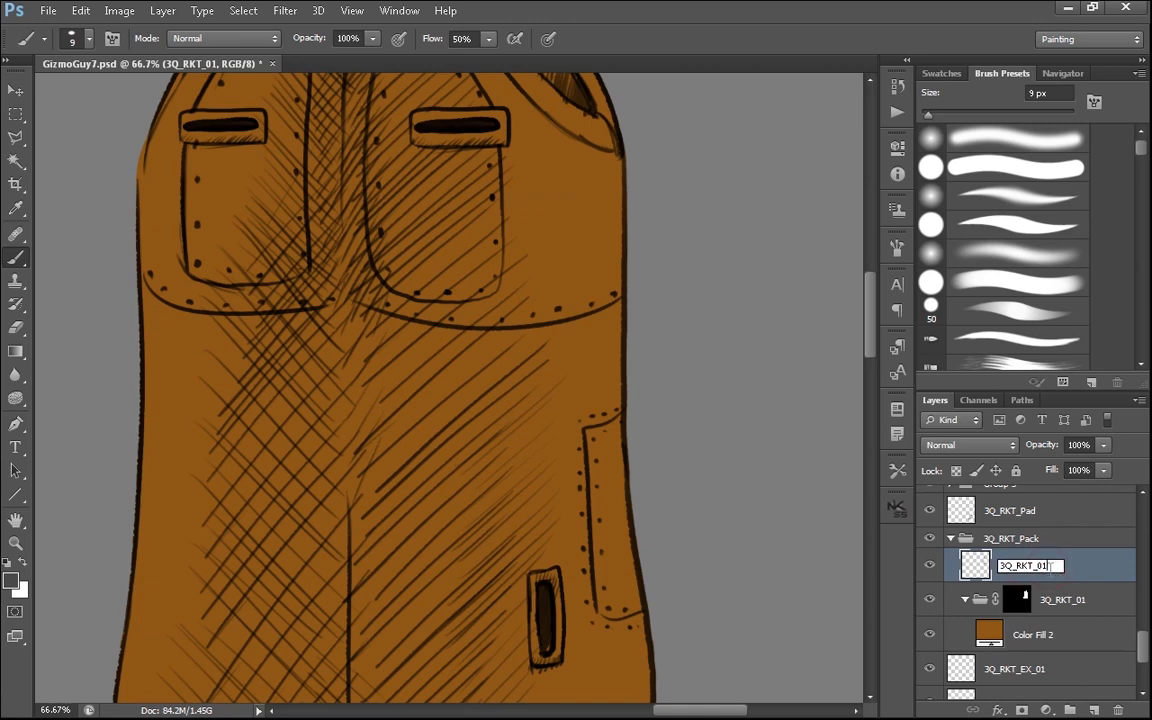
pyautogui.write('_OT')
pyautogui.press('Return')
# - Check the masked color group by toggling its visibility, and examine the colored rocket pack and the exhaust drawings beneath it
pyautogui.click(1020, 599)
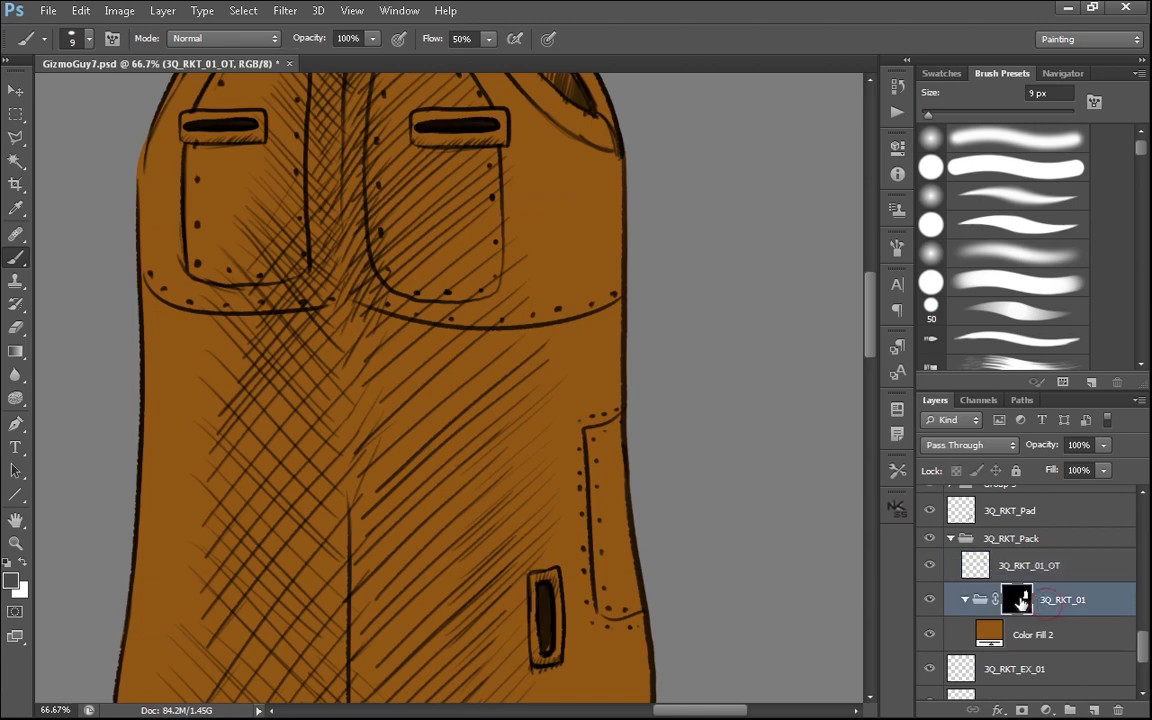
pyautogui.click(931, 600)
pyautogui.click(931, 600)
pyautogui.click(970, 630)
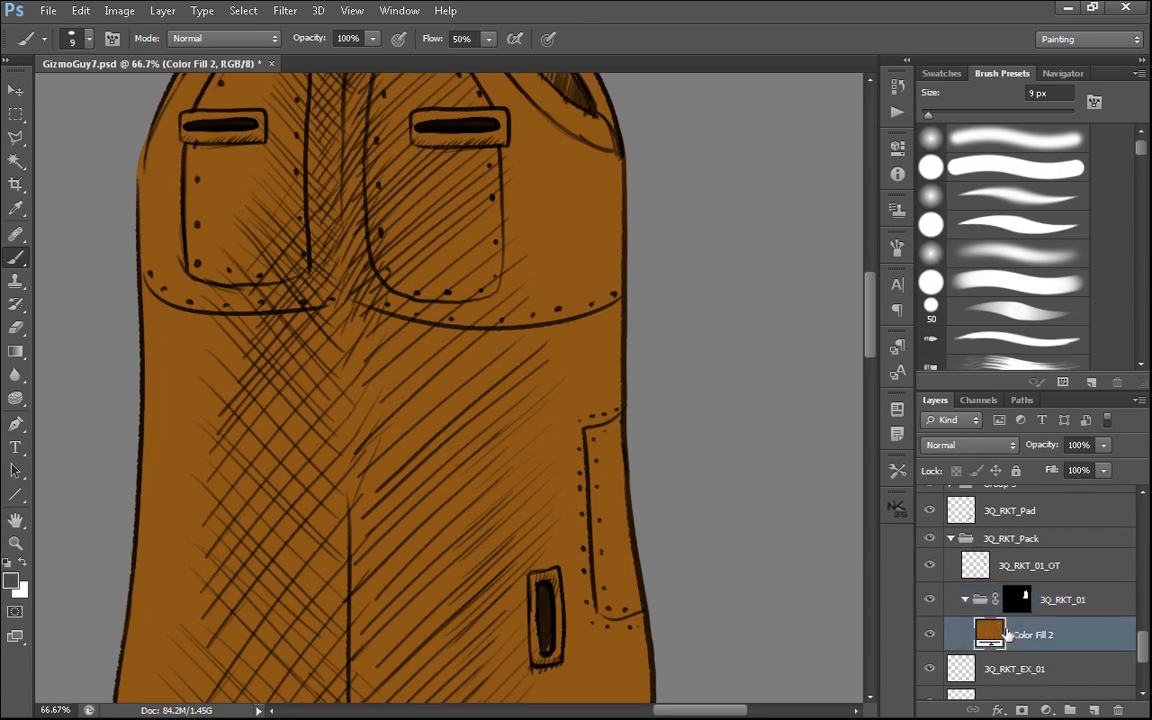
pyautogui.hotkey('ctrl', '-')
pyautogui.hotkey('ctrl', '-')
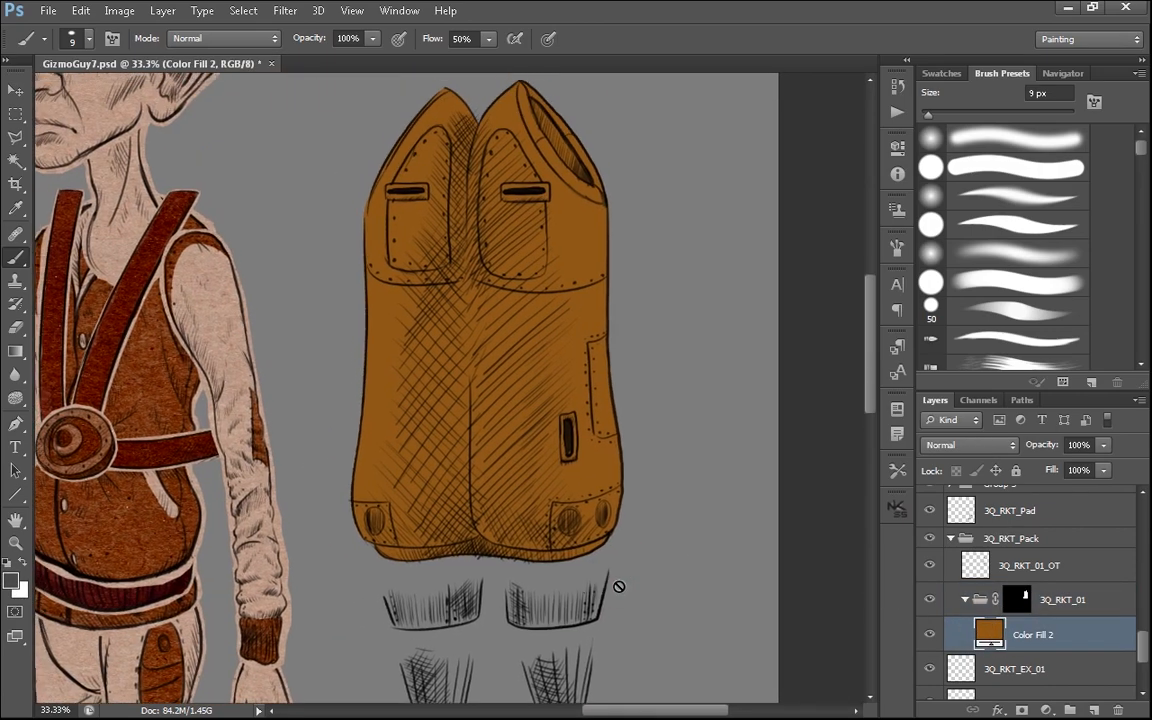
pyautogui.hotkey('ctrl', '-')
pyautogui.hotkey('ctrl', '+')
pyautogui.hotkey('ctrl', '+')
pyautogui.scroll(-7, 622, 622)
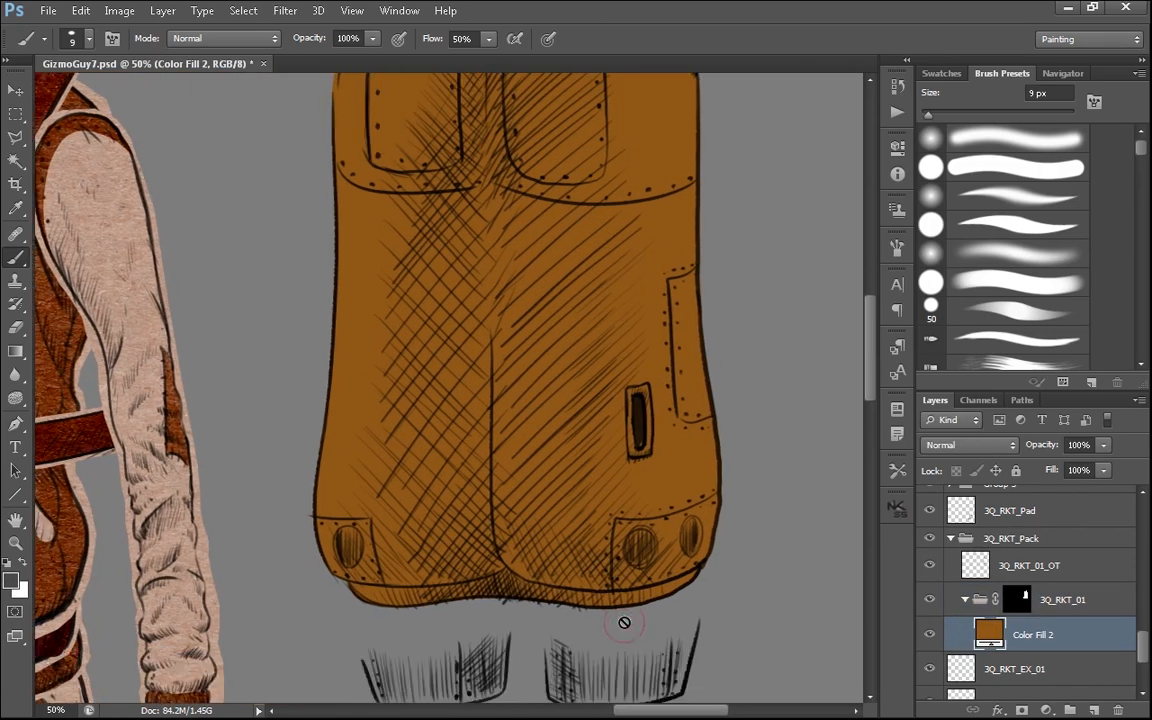
pyautogui.scroll(1, 624, 626)
pyautogui.hotkey('ctrl', '+')
pyautogui.hotkey('ctrl', '+')
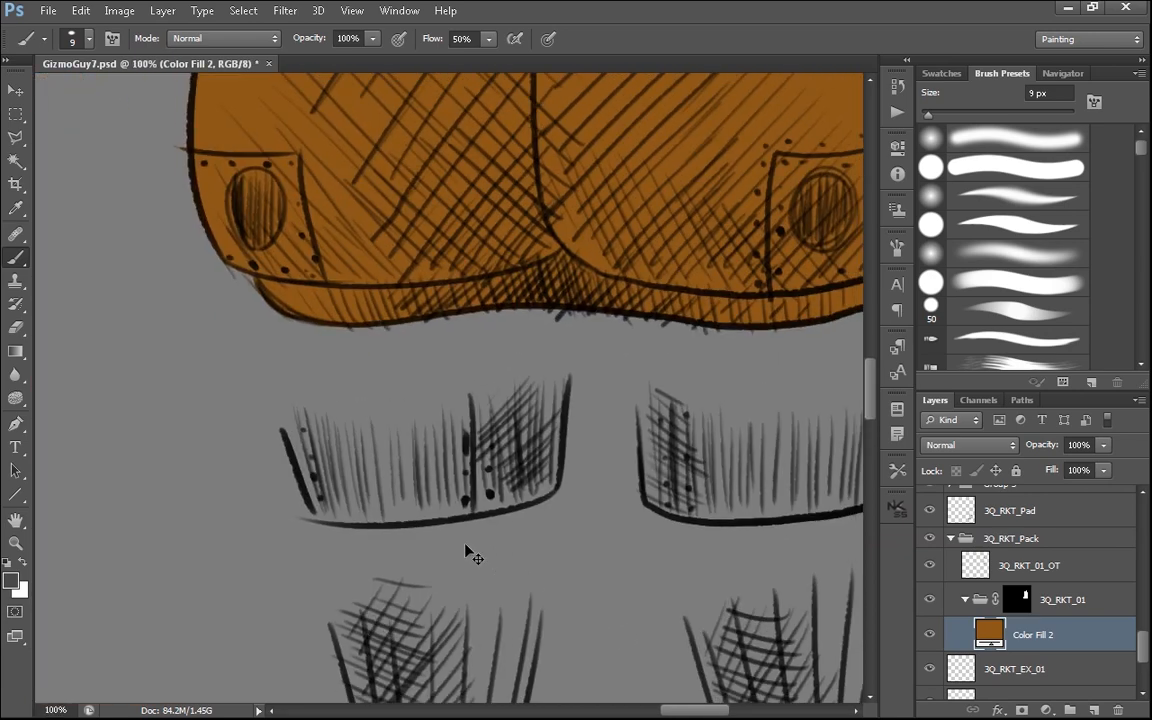
pyautogui.hotkey('ctrl', '-')
# - Collapse the 3Q_RKT_Pack group and place the 3Q_RKT_EX_01 layer in a new group named 3Q_EX_01
pyautogui.click(950, 540)
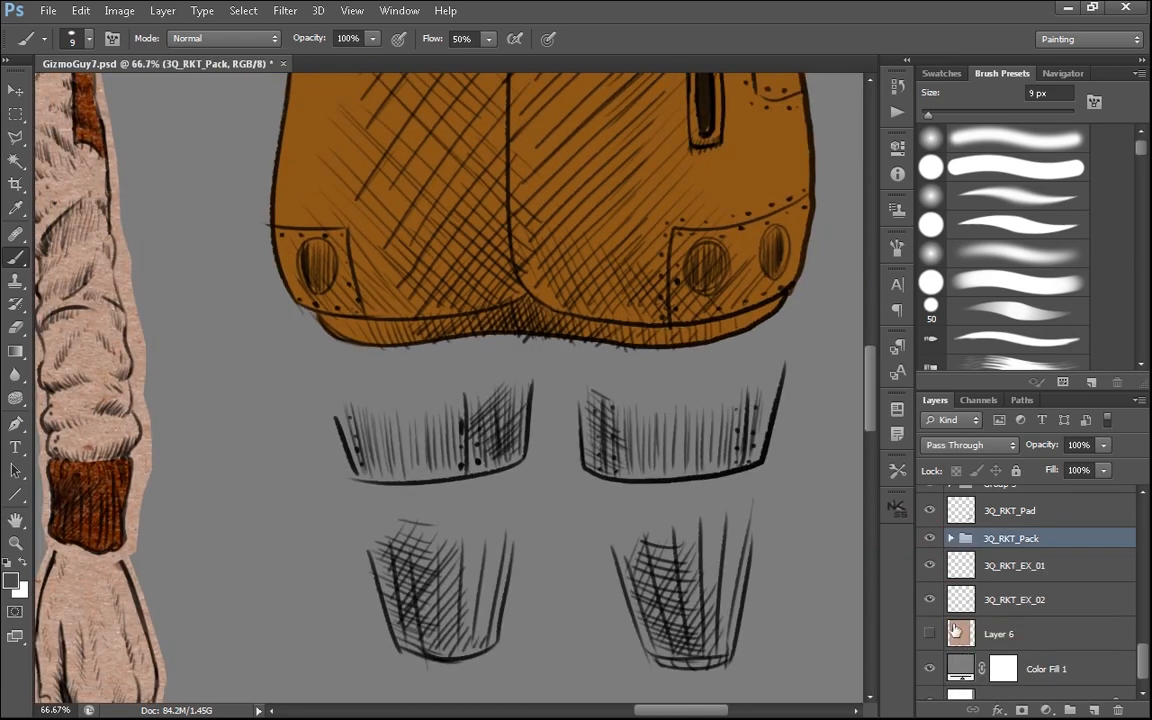
pyautogui.click(930, 510)
pyautogui.click(930, 510)
pyautogui.click(1012, 566)
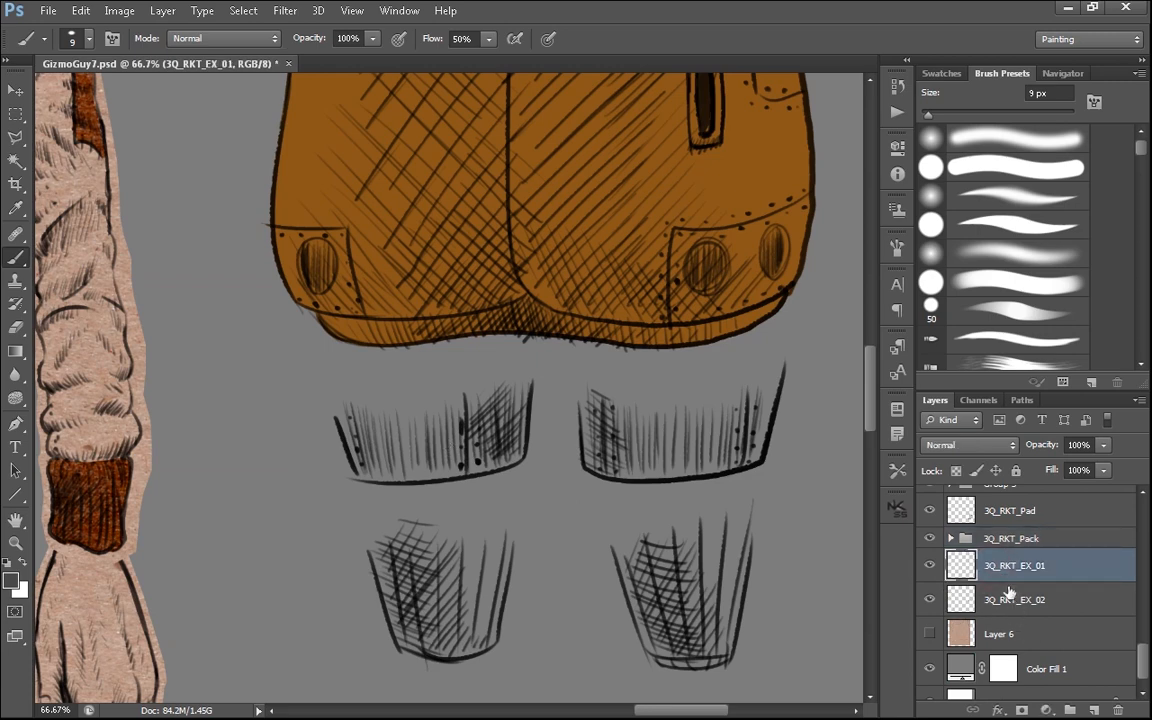
pyautogui.hotkey('ctrl', 'g')
pyautogui.doubleClick(985, 558)
pyautogui.write('EX_')
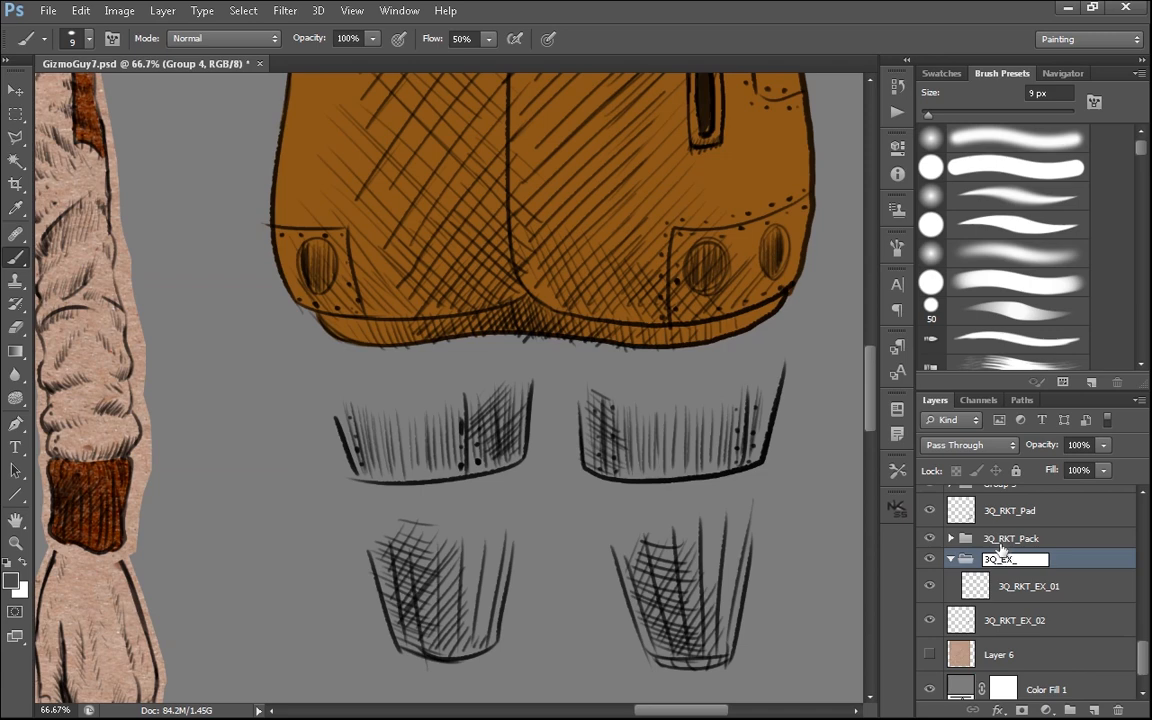
pyautogui.write('01')
pyautogui.press('Return')
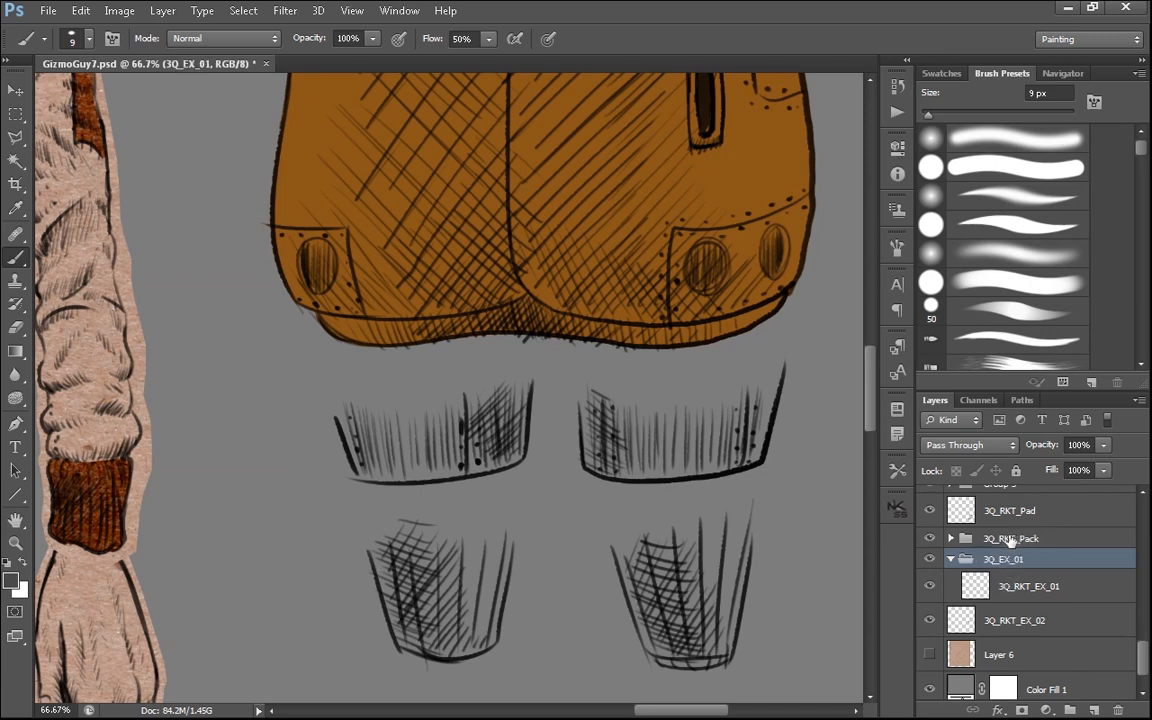
# - Outline the left exhaust piece directly beneath the rocket pack with the Polygonal Lasso
pyautogui.press('l')
pyautogui.hotkey('ctrl', '+')
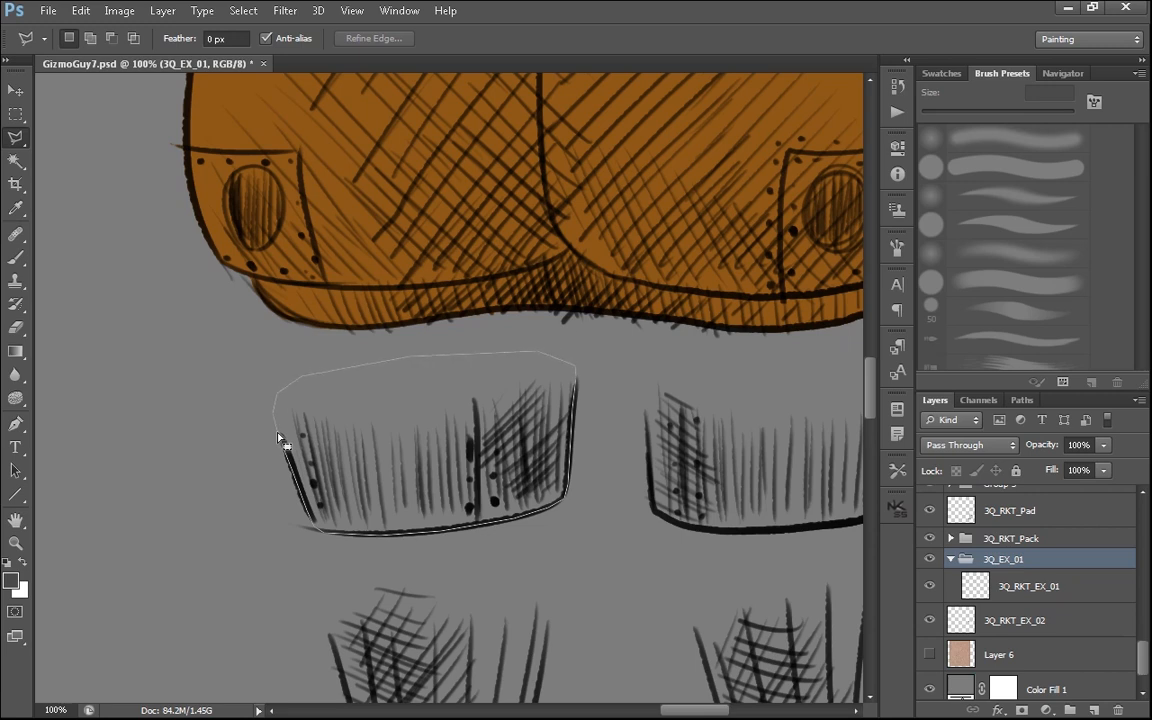
pyautogui.click(278, 434)
# - Add an outline of the right exhaust piece beneath the rocket pack to the existing selection
pyautogui.keyDown('shift'); pyautogui.click(643, 388); pyautogui.keyUp('shift')
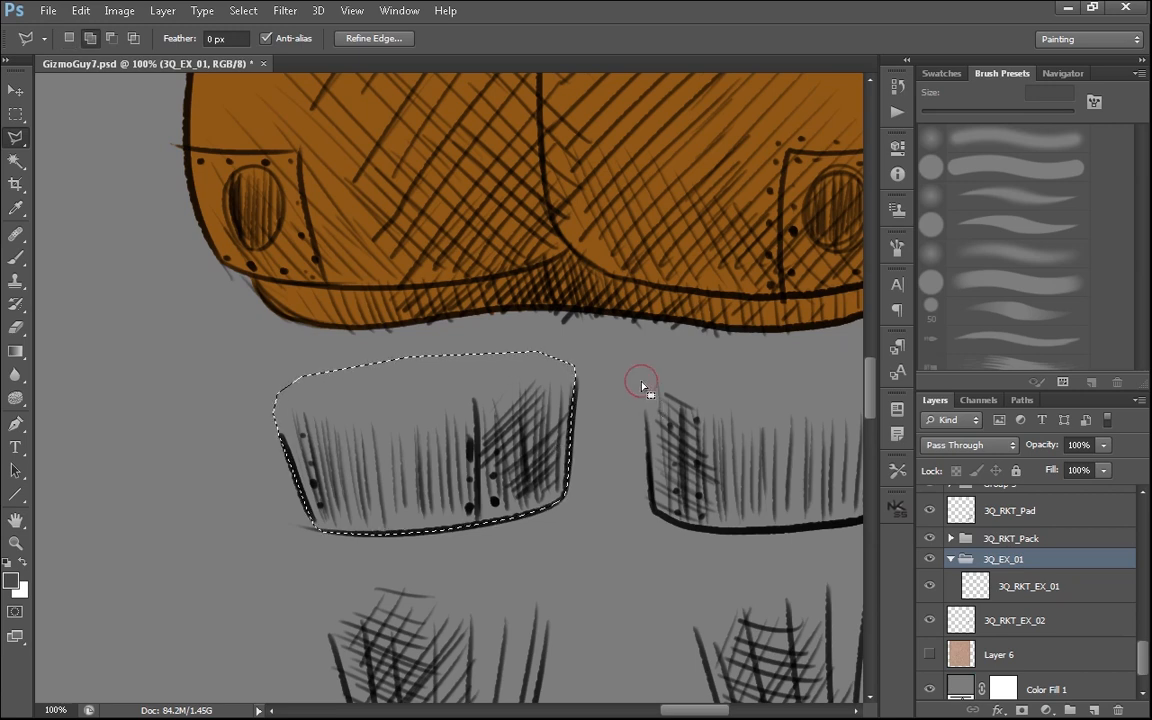
pyautogui.click(652, 511)
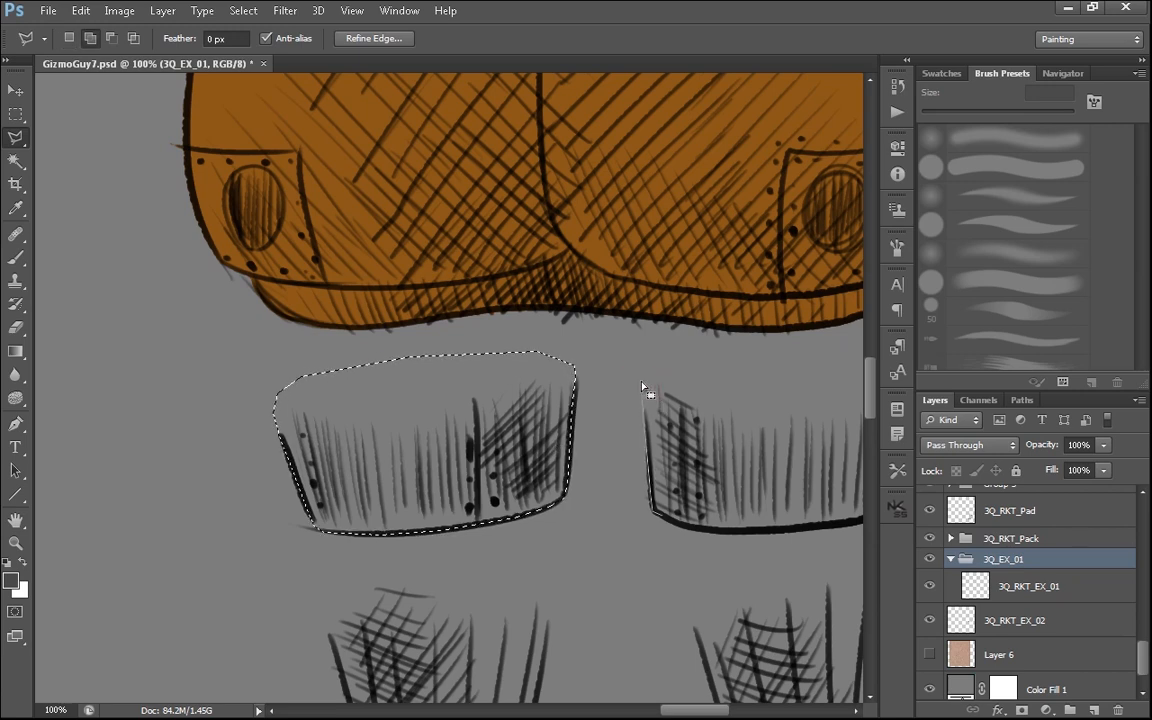
pyautogui.moveTo(707, 523); pyautogui.dragTo(646, 511)
pyautogui.click(630, 515)
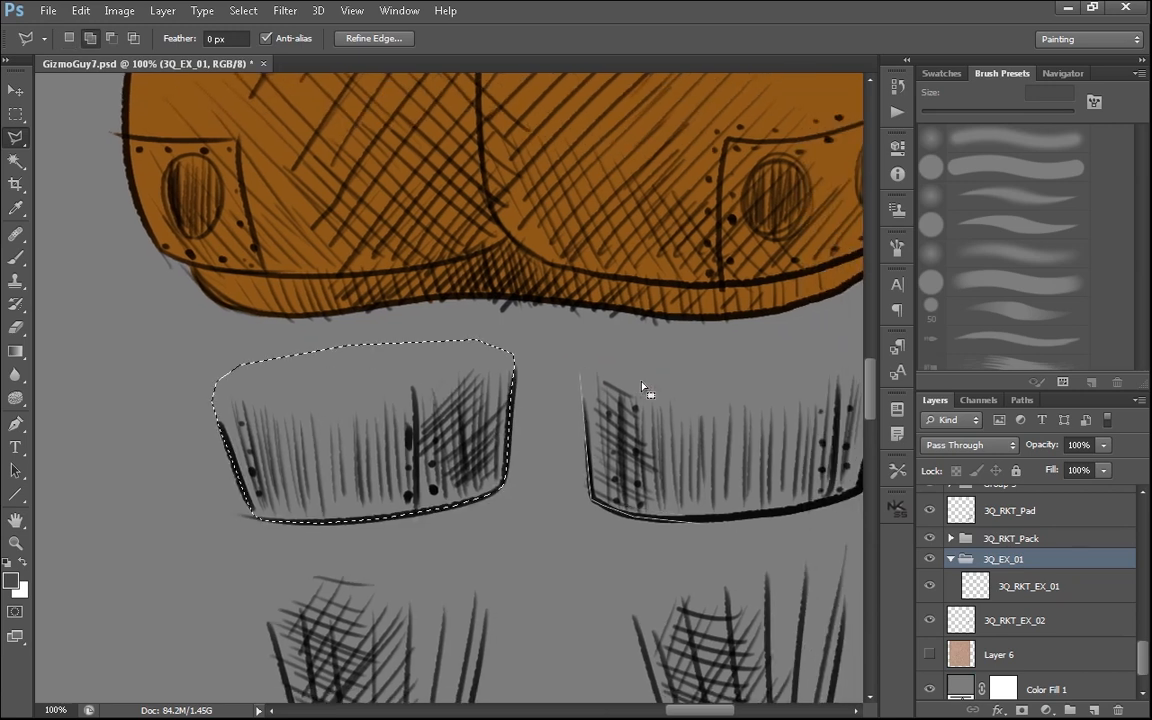
pyautogui.hscroll(3, 643, 388)
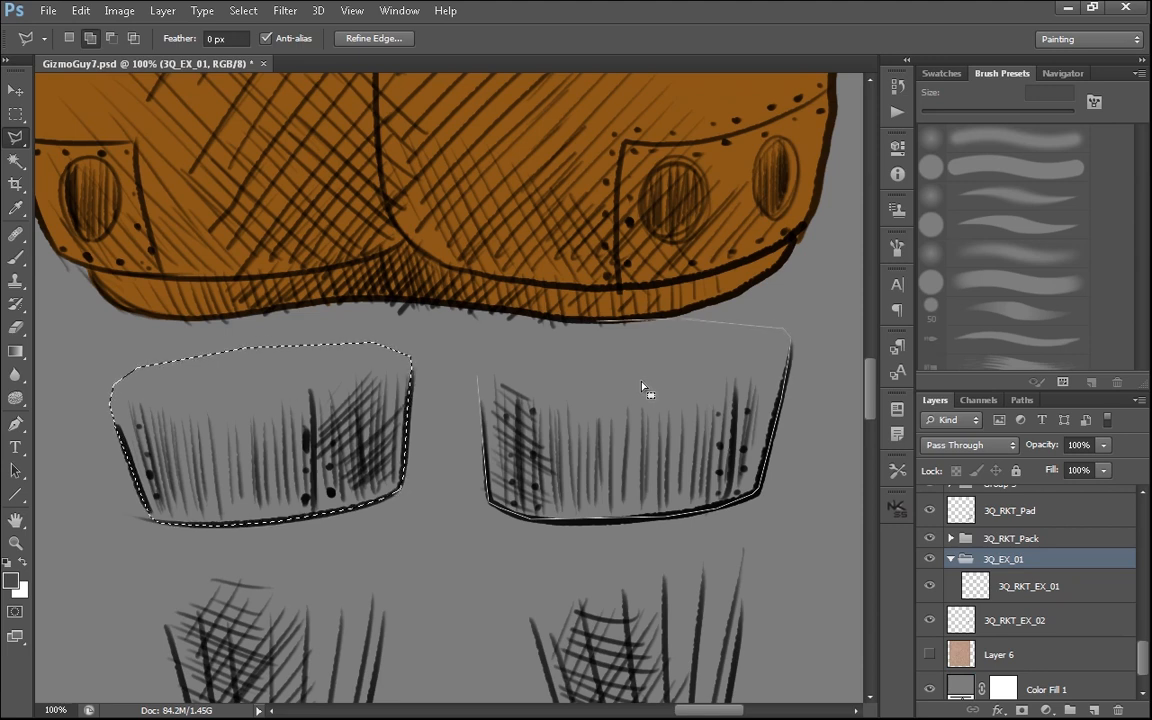
pyautogui.press('Return')
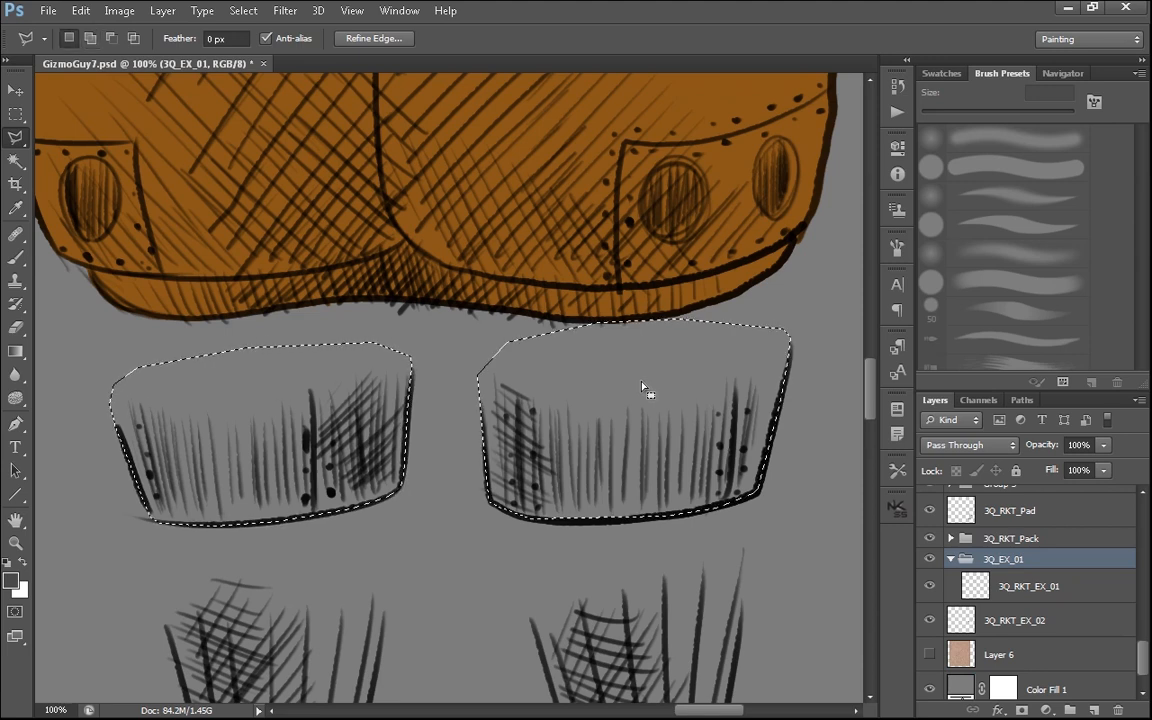
# - Extend the selection over both exhaust pieces' dark outer lines by erasing the Quick Mask with a 15 px eraser
pyautogui.press('q')
pyautogui.press('e')
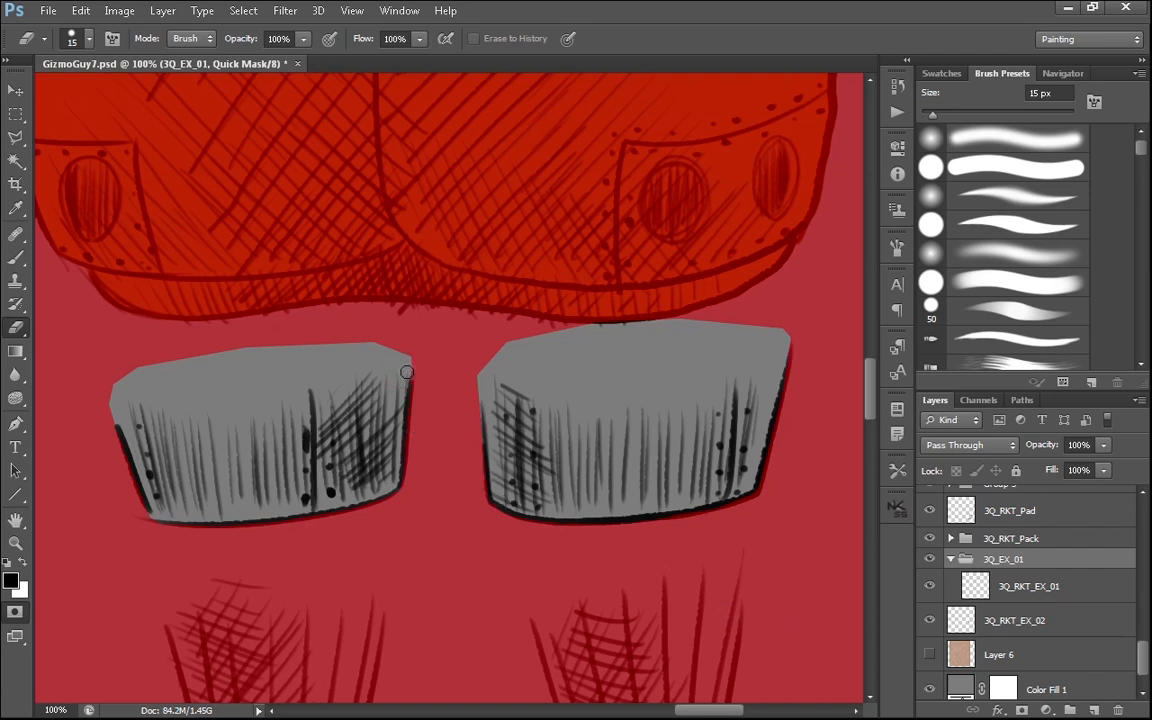
pyautogui.scroll(2, 407, 372)
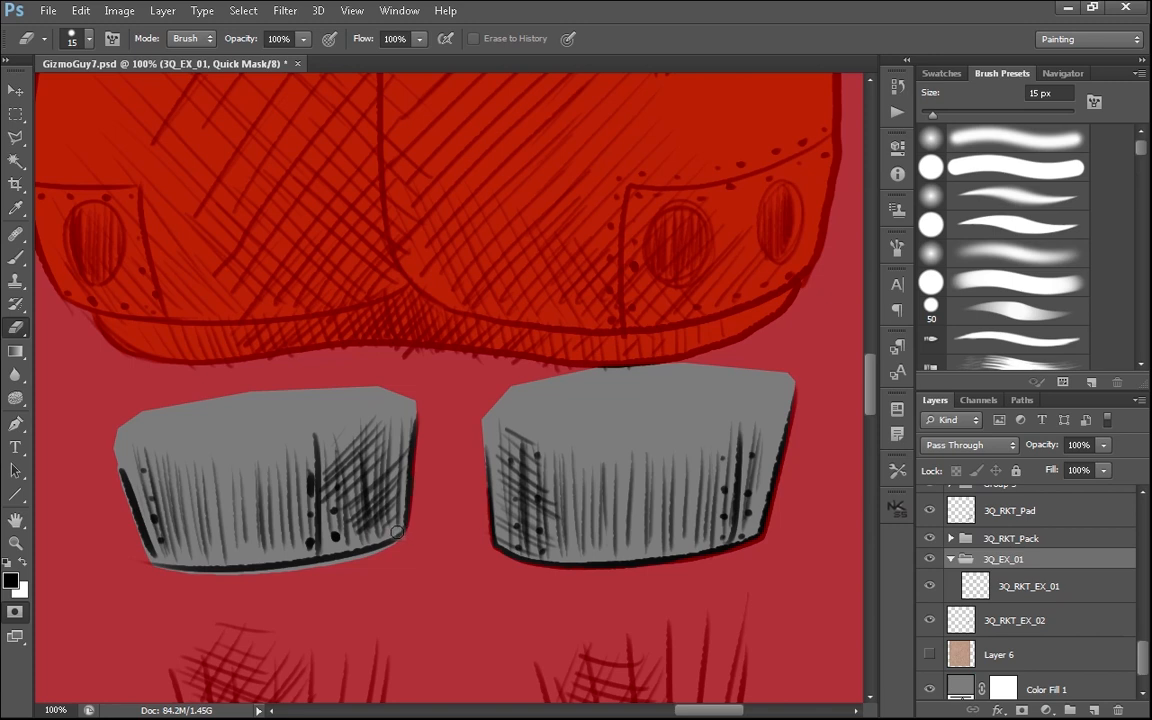
pyautogui.moveTo(397, 532); pyautogui.dragTo(414, 403)
pyautogui.moveTo(499, 543); pyautogui.dragTo(763, 526)
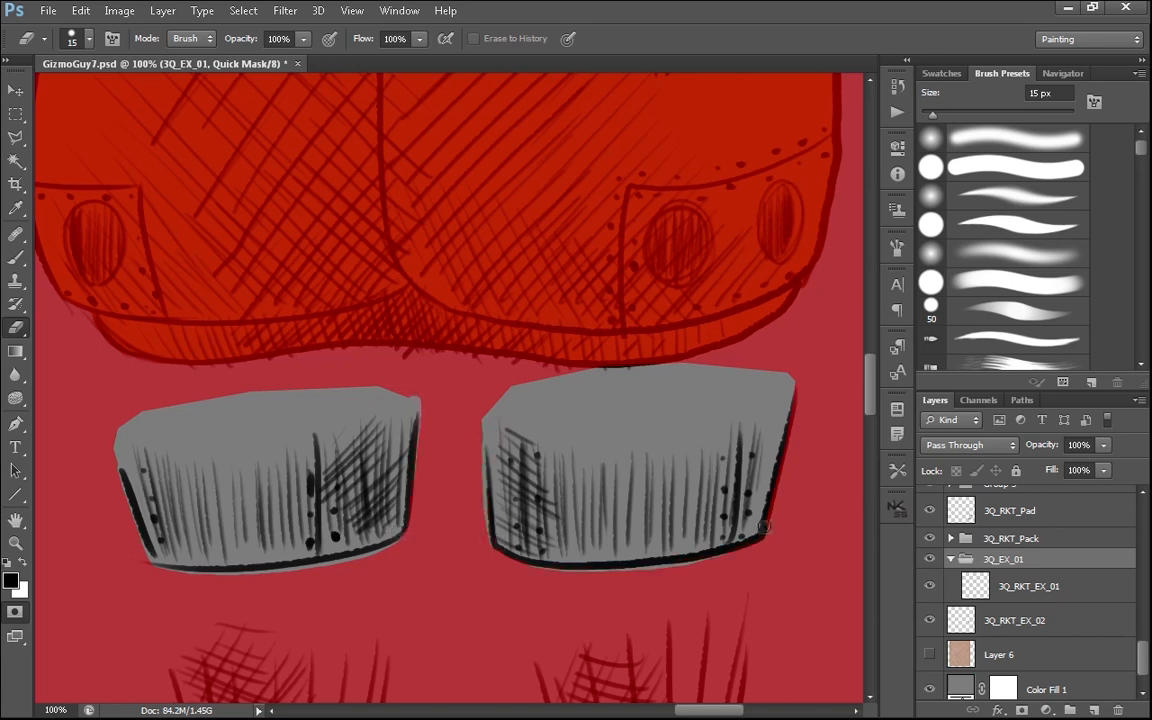
pyautogui.press('q')
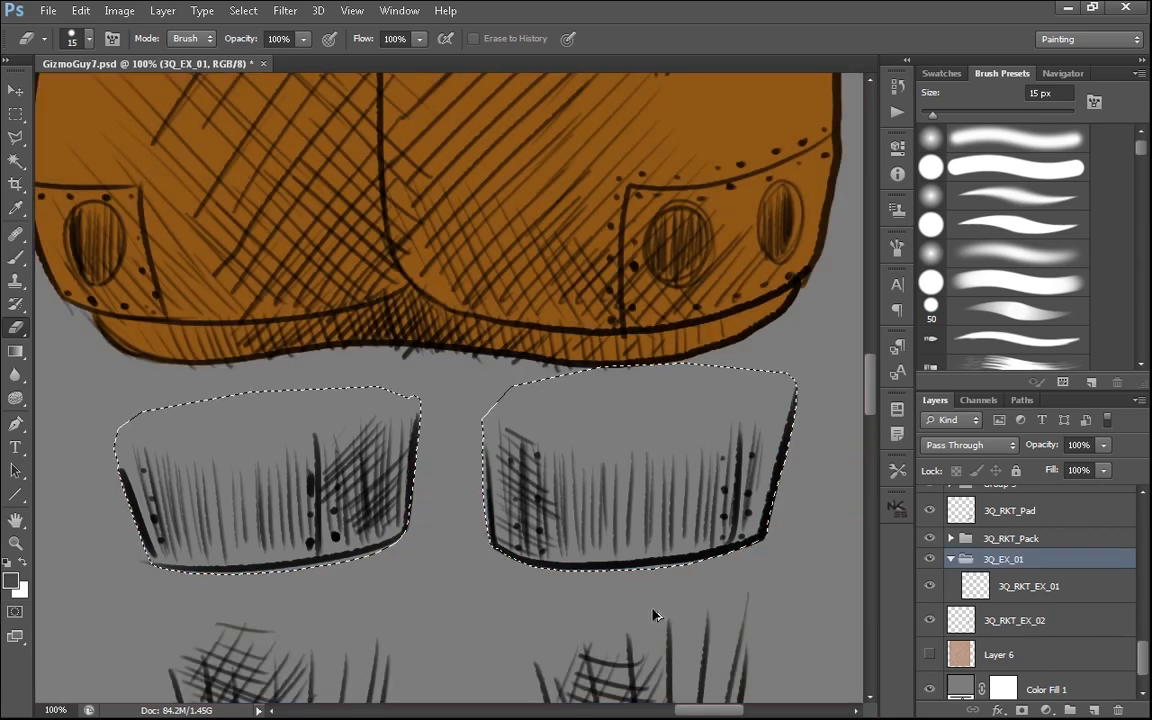
# - Open Refine Edge for the exhaust selection, enable Smart Radius and set the radius to 2.6 px
pyautogui.hotkey('ctrl', 'alt', 'r')
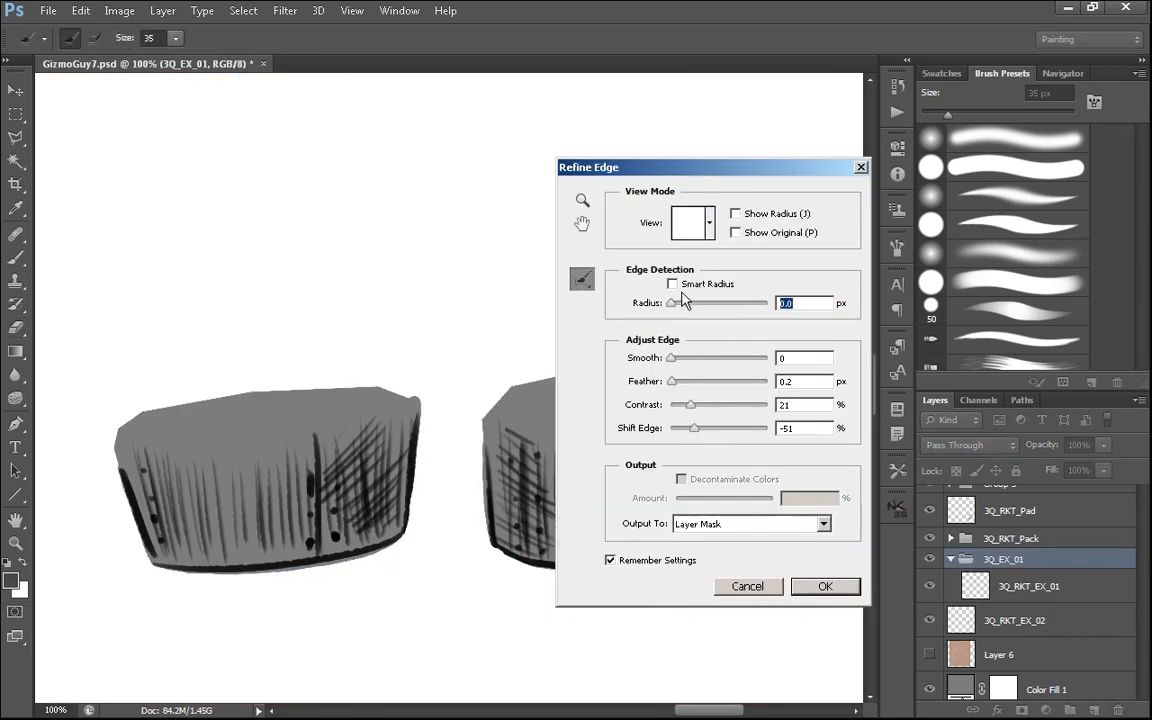
pyautogui.click(672, 284)
pyautogui.click(693, 304)
pyautogui.moveTo(497, 537); pyautogui.dragTo(213, 556)
pyautogui.moveTo(321, 548); pyautogui.dragTo(410, 538)
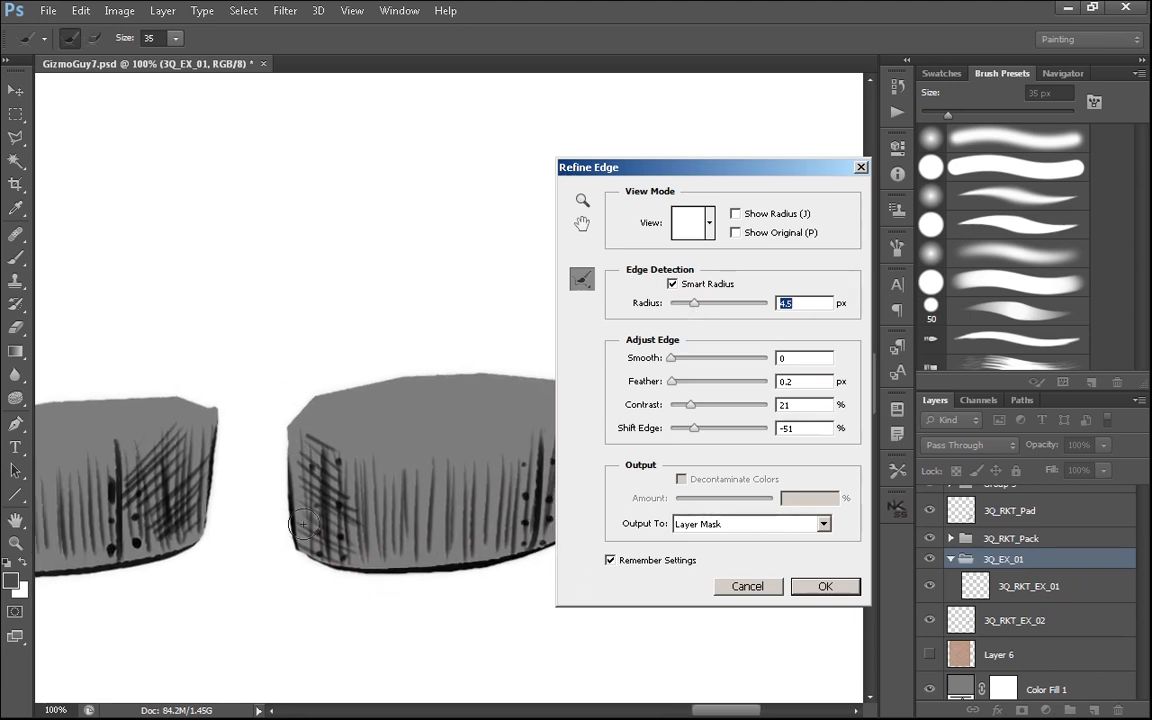
pyautogui.moveTo(693, 304); pyautogui.dragTo(684, 305)
pyautogui.click(672, 284)
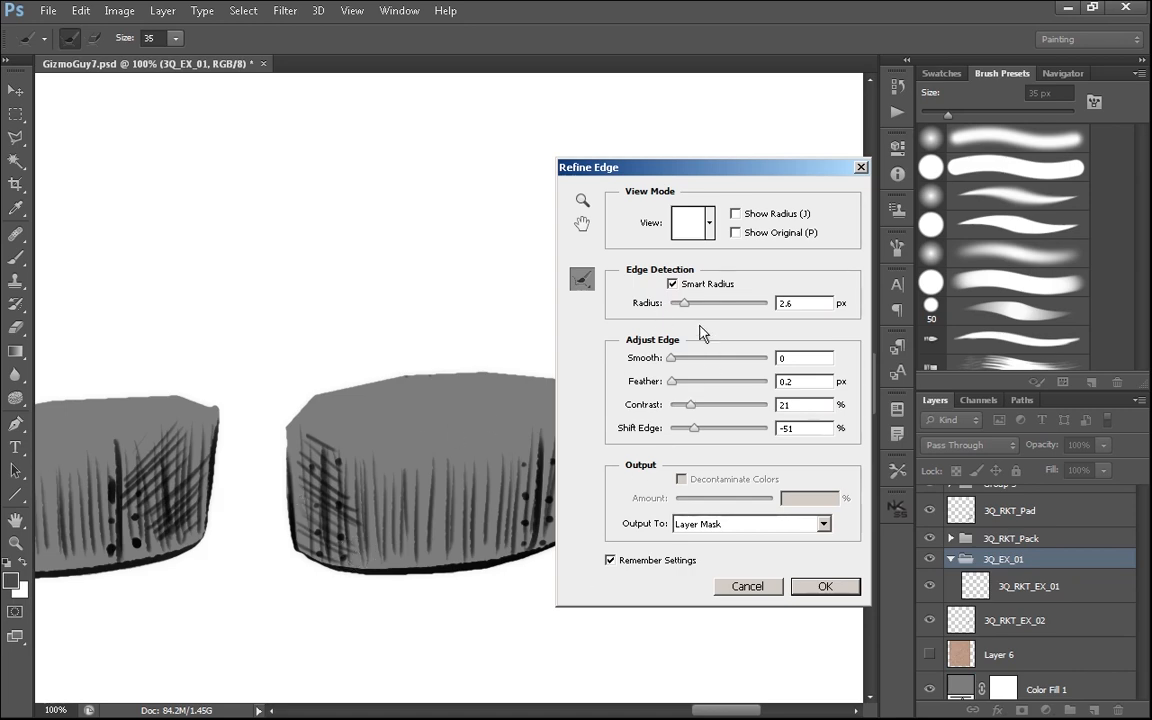
# - Switch the Refine Edge preview to Overlay and brush the right exhaust piece's outer right edge with the 35 px refinement brush
pyautogui.click(690, 222)
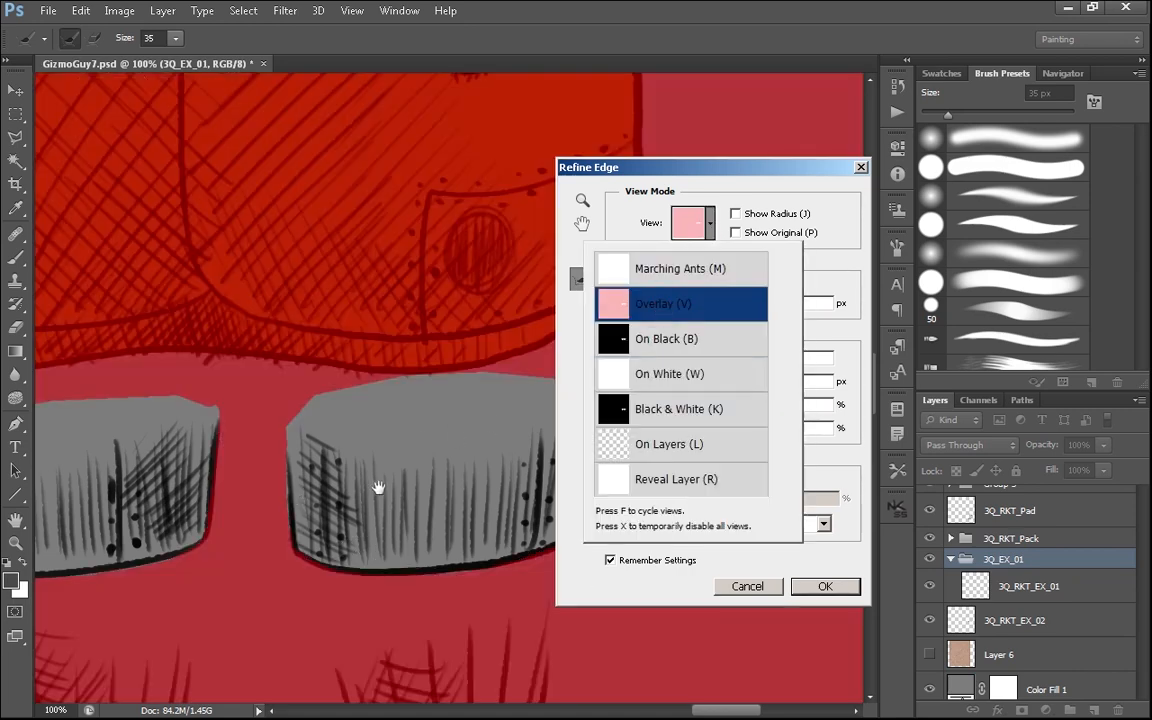
pyautogui.moveTo(341, 518); pyautogui.dragTo(403, 457)
pyautogui.press('alt')
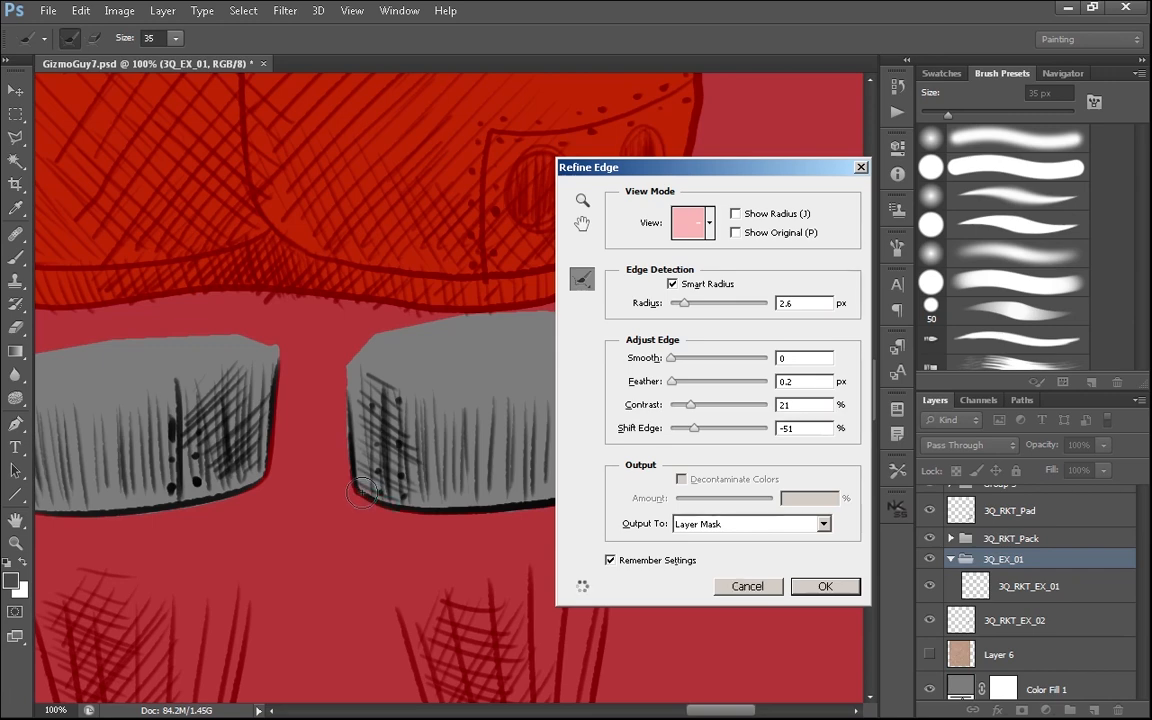
pyautogui.moveTo(564, 623); pyautogui.dragTo(325, 630)
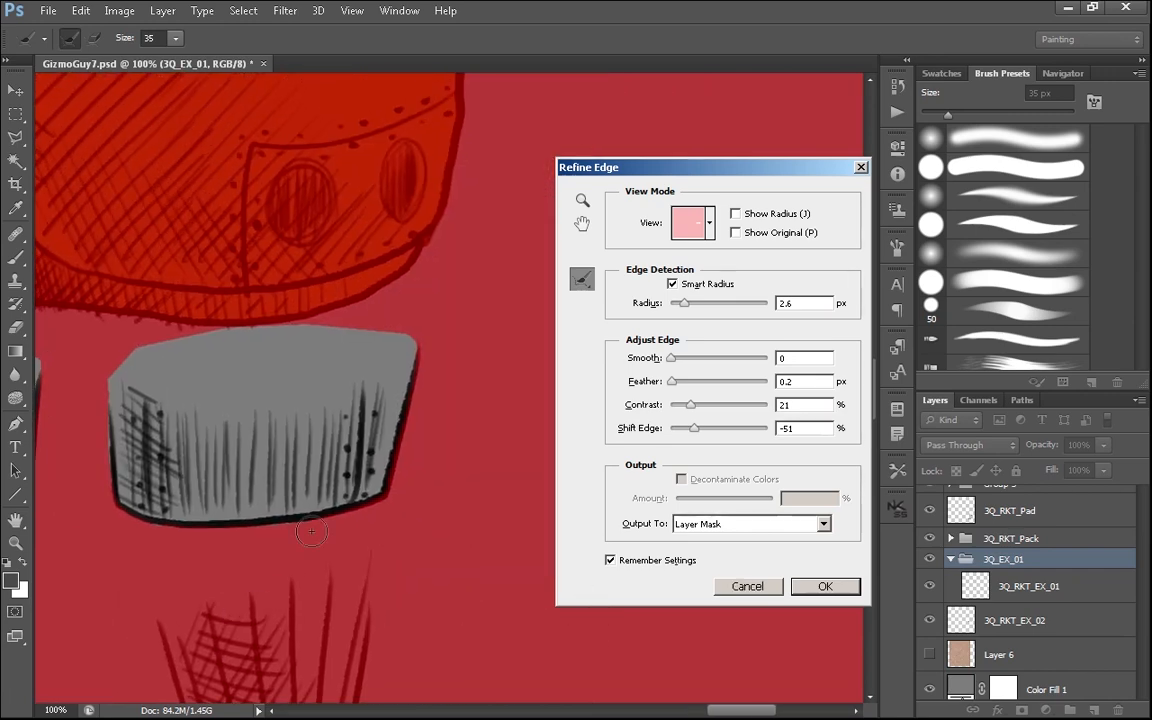
pyautogui.press('alt')
pyautogui.moveTo(383, 491); pyautogui.dragTo(400, 430)
pyautogui.moveTo(404, 413); pyautogui.dragTo(411, 377)
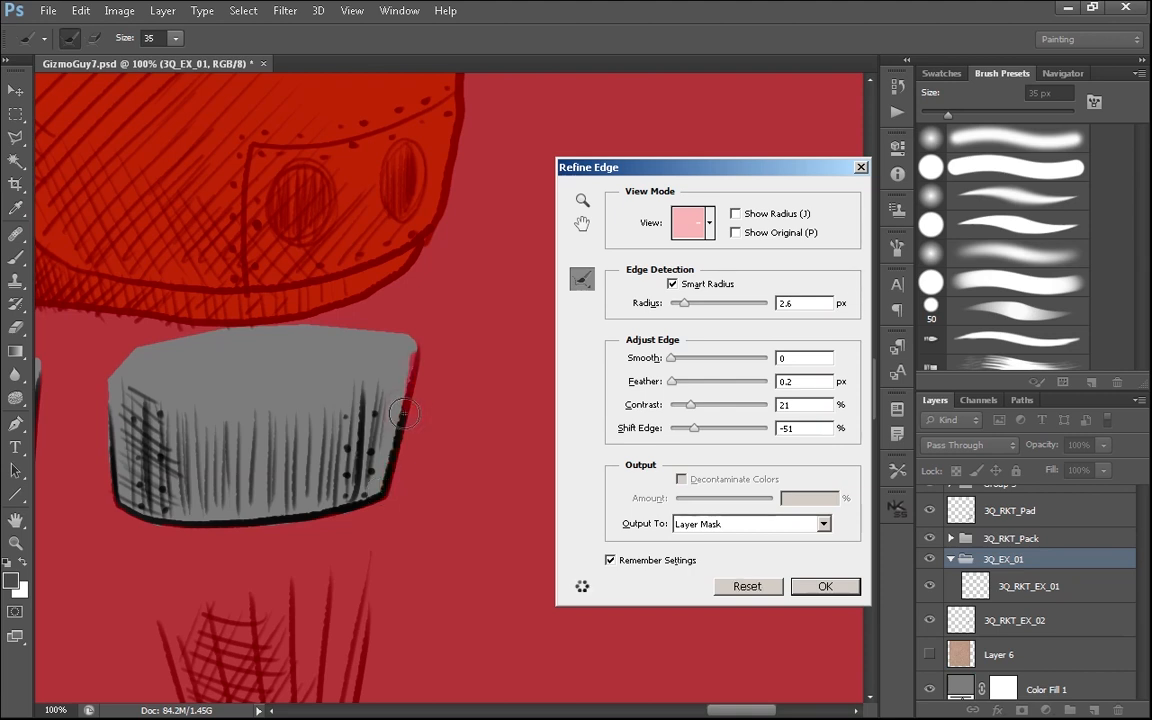
pyautogui.moveTo(388, 480); pyautogui.dragTo(391, 471)
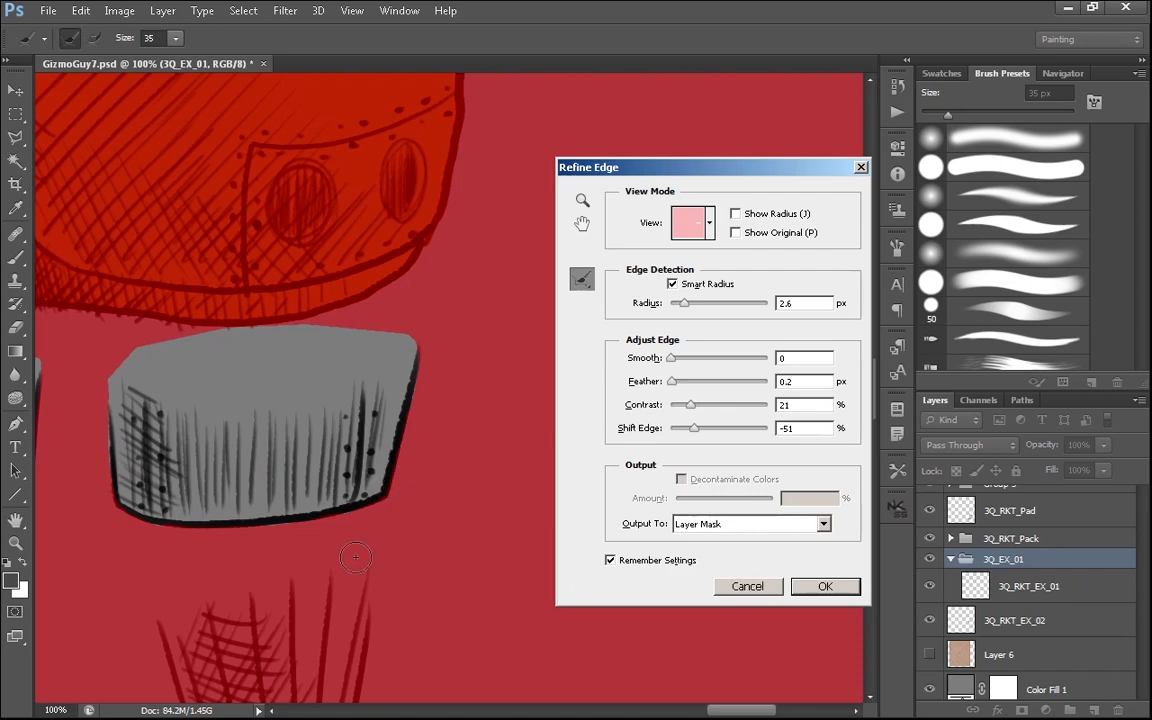
# - Brush the left exhaust piece's right and lower edges with the refinement brush to recover their dark outline
pyautogui.moveTo(325, 559)
pyautogui.mouseDown()
pyautogui.moveTo(820, 590)
pyautogui.moveTo(697, 596)
pyautogui.mouseUp()
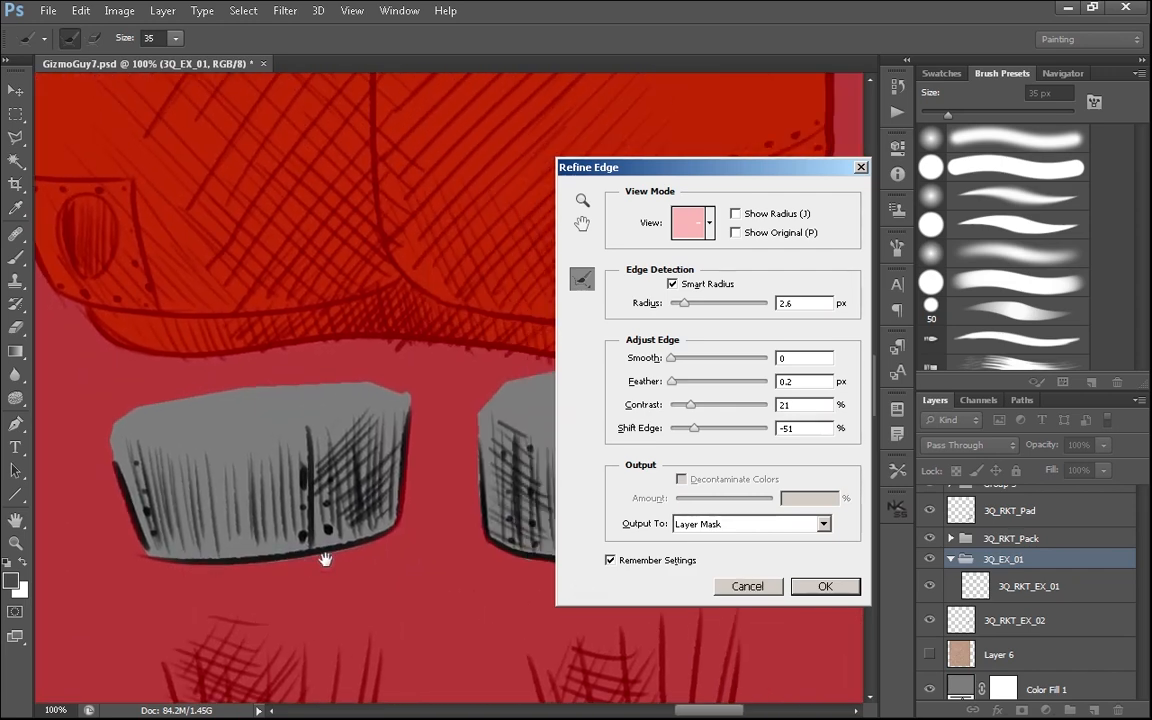
pyautogui.moveTo(404, 439); pyautogui.dragTo(407, 416)
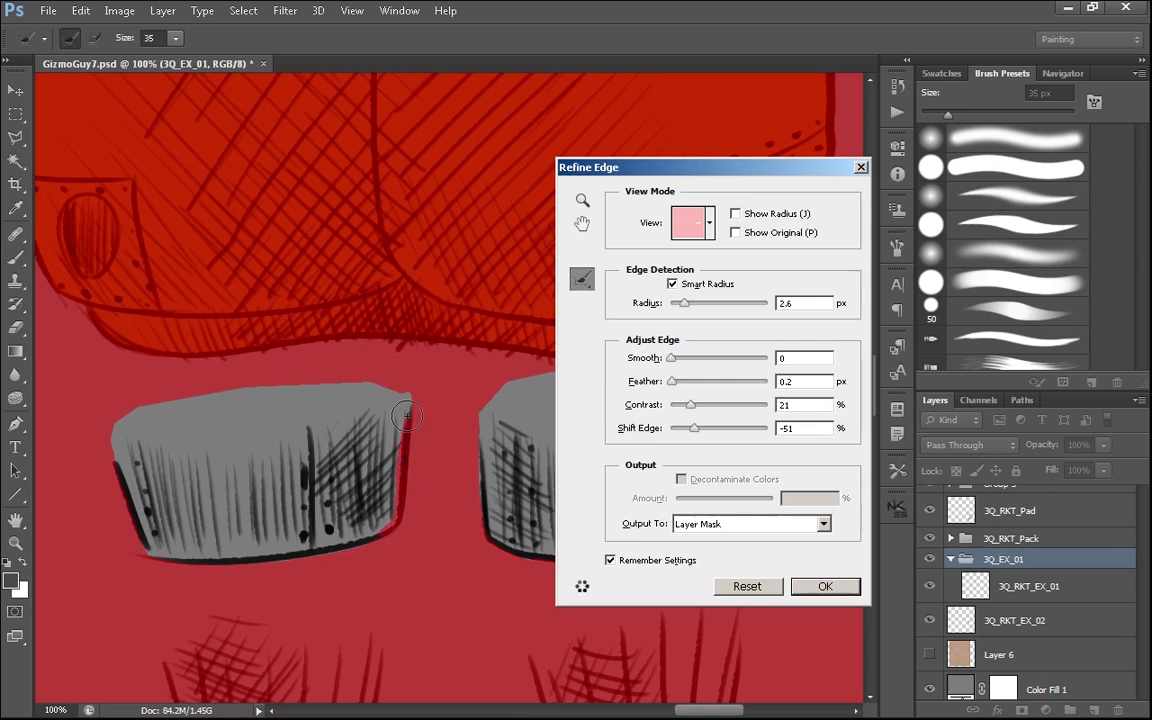
pyautogui.moveTo(453, 597)
pyautogui.mouseDown()
pyautogui.moveTo(381, 600)
pyautogui.moveTo(453, 611)
pyautogui.mouseUp()
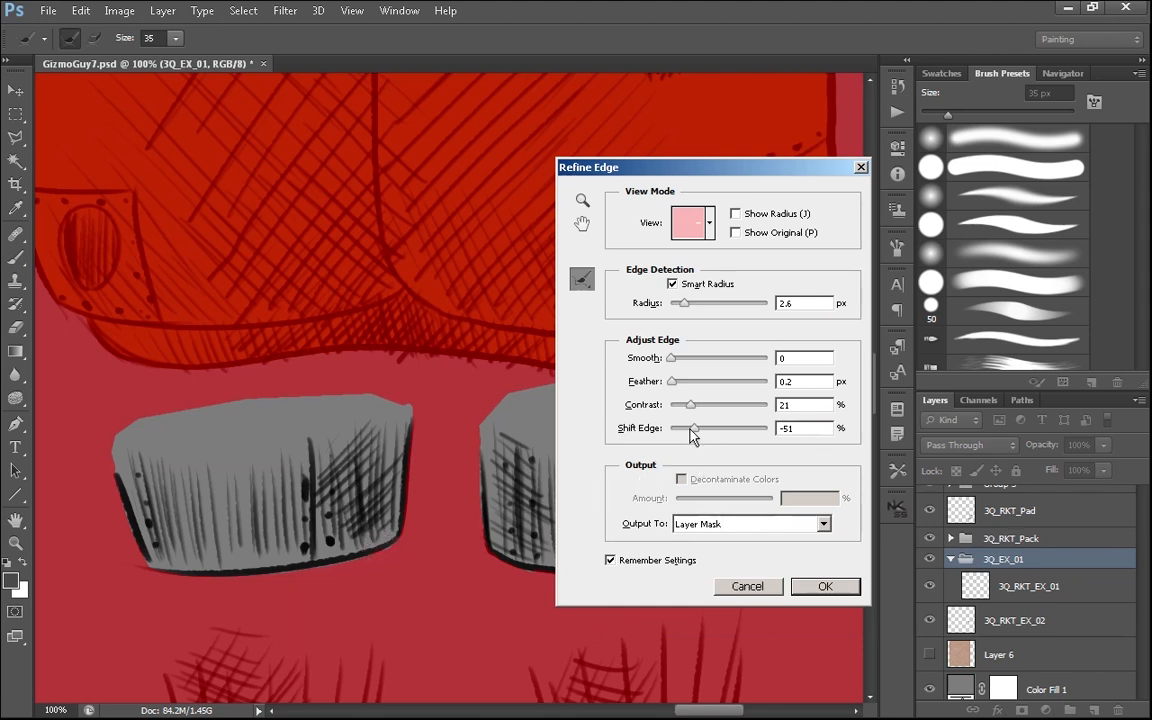
# - Set Shift Edge to -74% and output the refined selection as a layer mask on the 3Q_EX_01 group
pyautogui.moveTo(694, 428); pyautogui.dragTo(679, 437)
pyautogui.moveTo(371, 613); pyautogui.dragTo(114, 595)
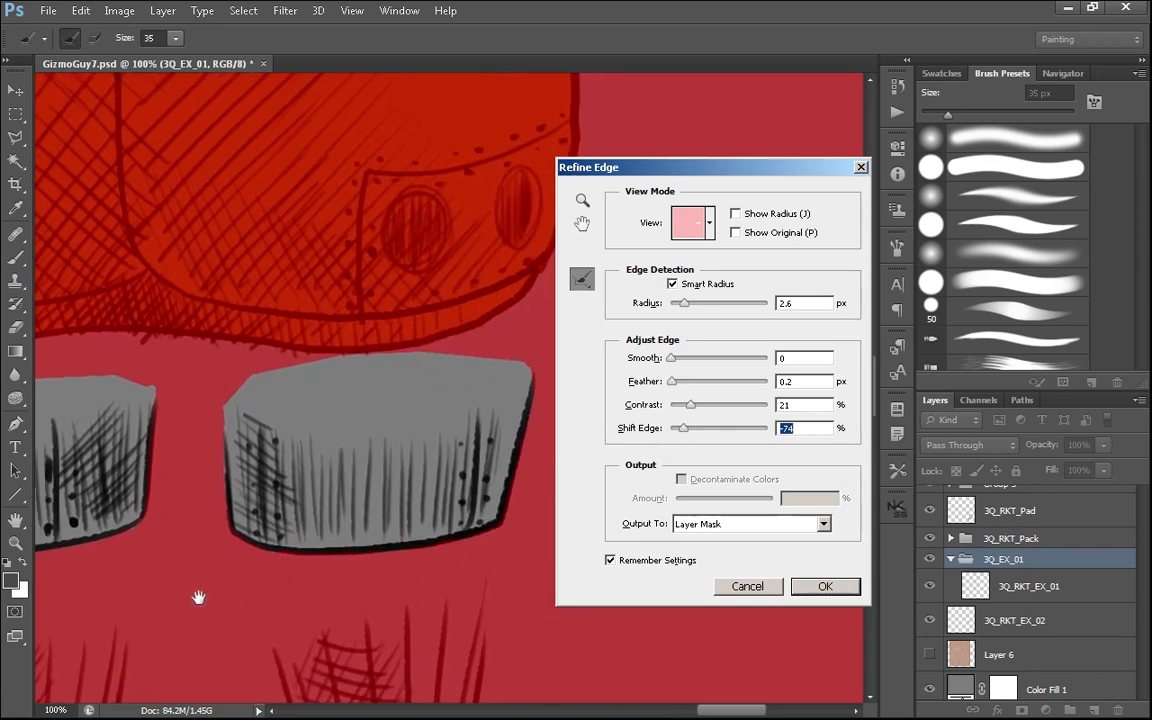
pyautogui.moveTo(199, 597); pyautogui.dragTo(231, 609)
pyautogui.click(815, 588)
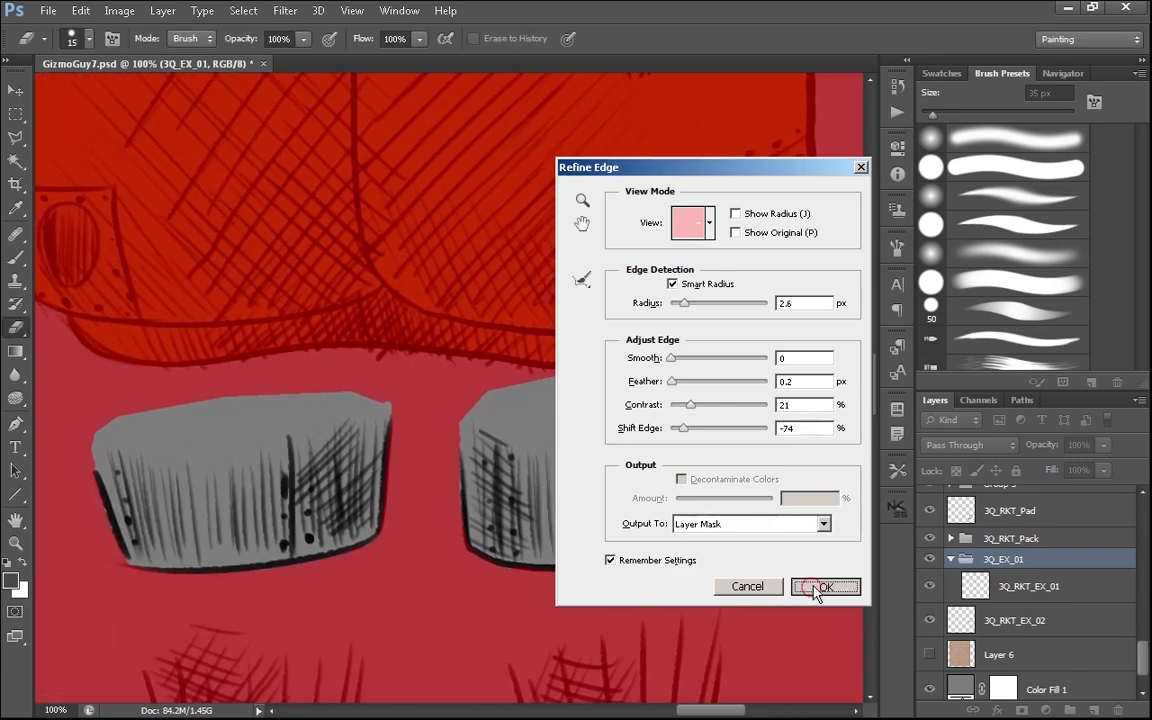
pyautogui.click(928, 567)
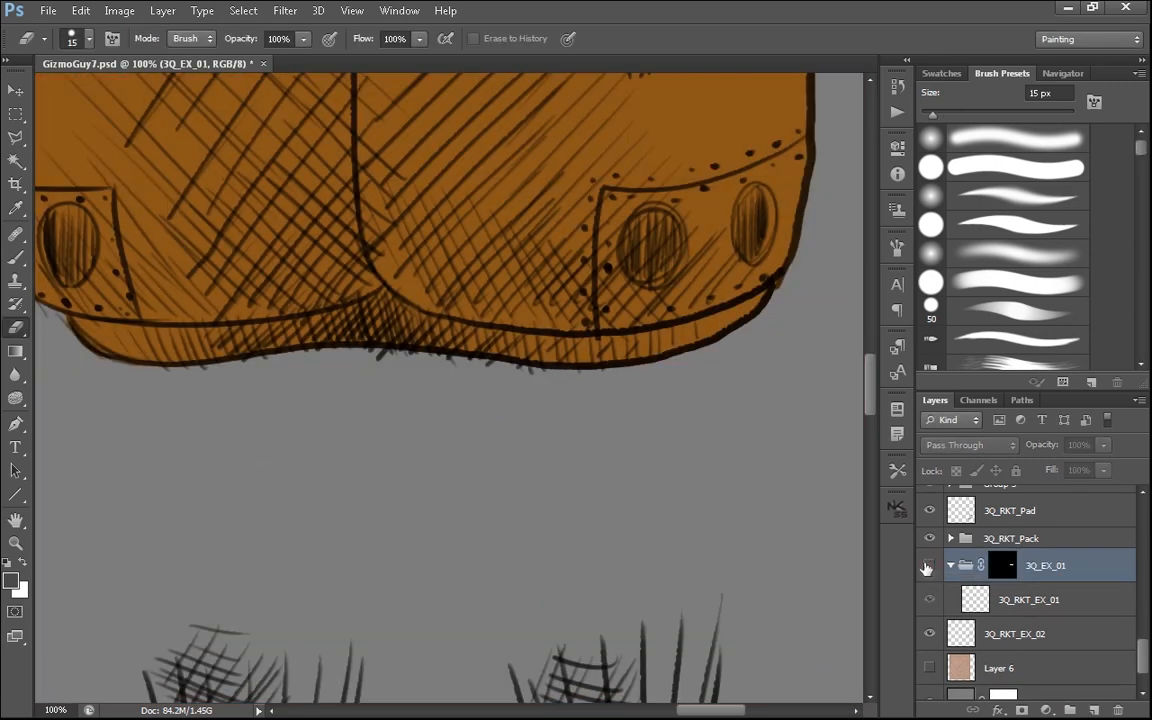
pyautogui.click(929, 566)
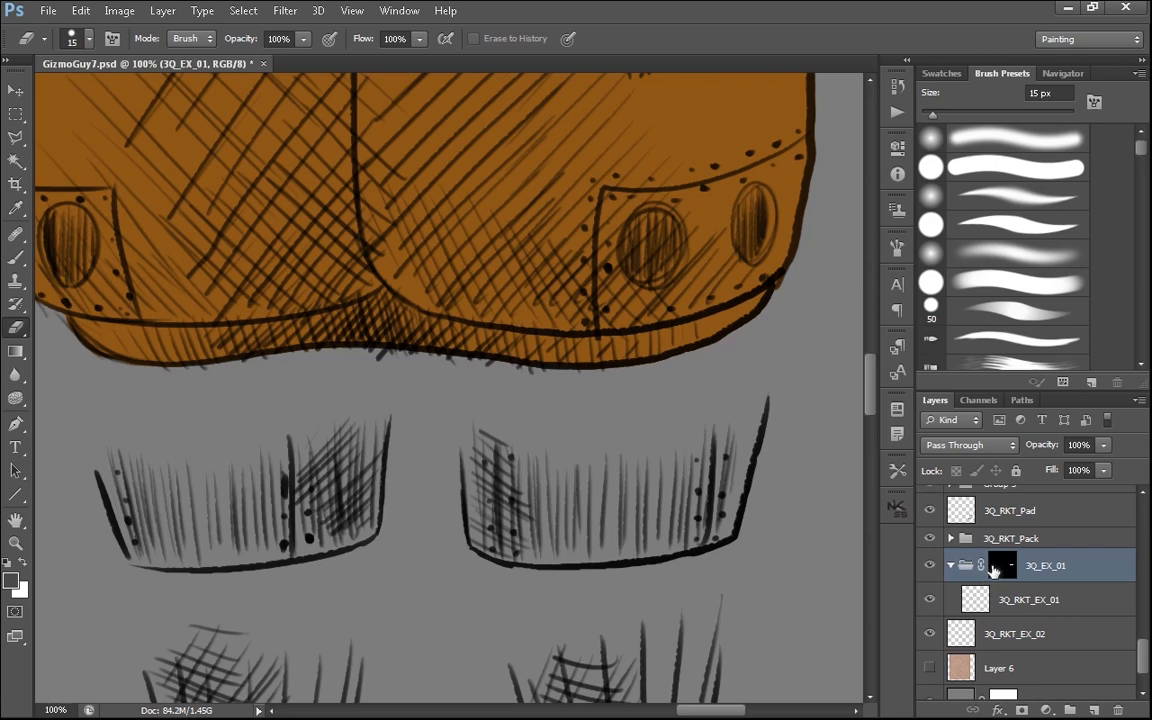
# - Add a dark reddish-brown Solid Color fill layer inside the 3Q_EX_01 group
pyautogui.click(1035, 602)
pyautogui.click(1046, 710)
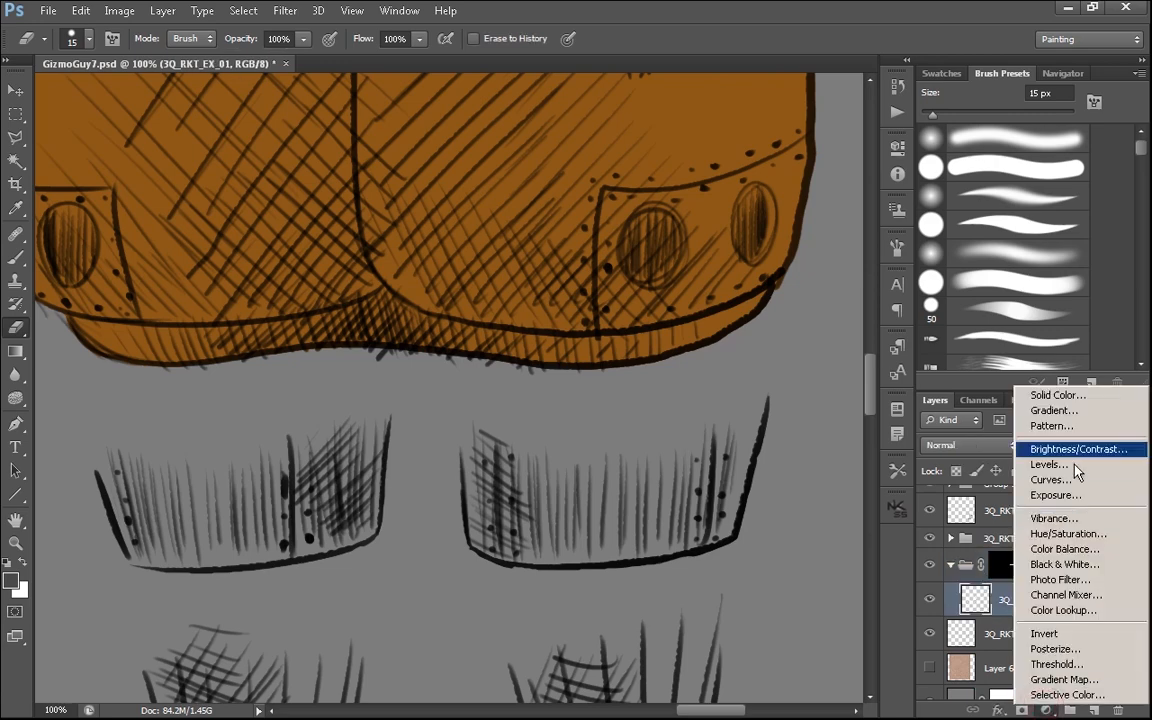
pyautogui.click(1078, 400)
pyautogui.click(670, 246)
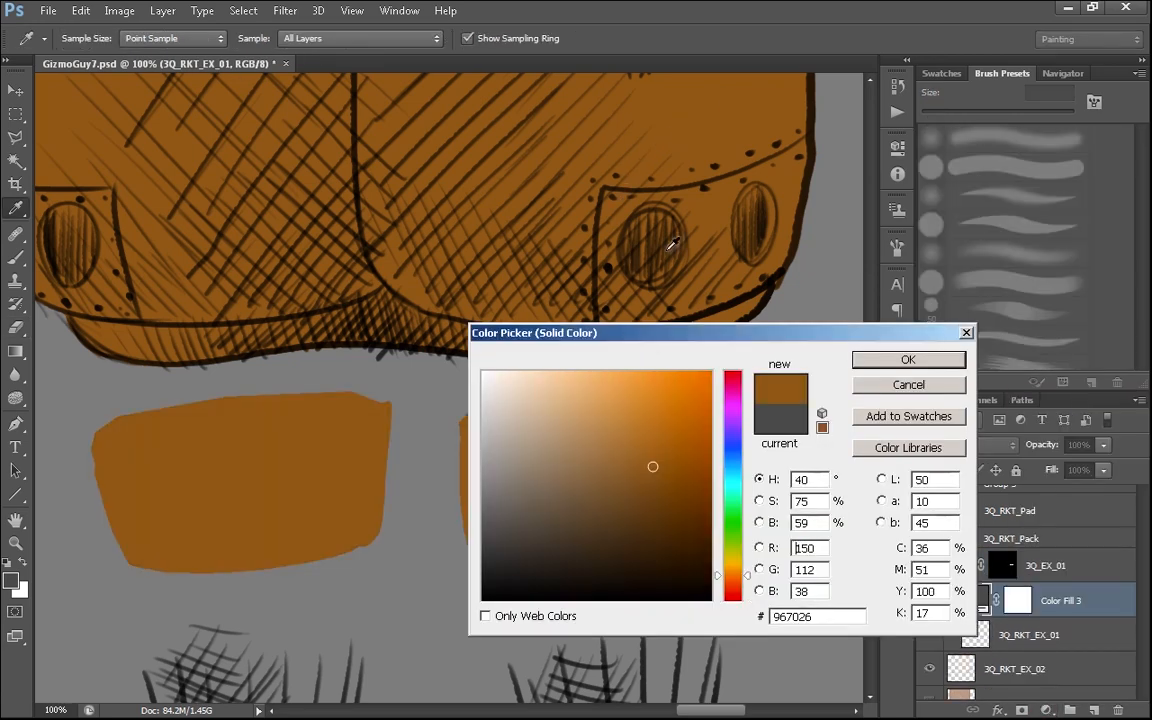
pyautogui.moveTo(731, 591); pyautogui.dragTo(731, 584)
pyautogui.moveTo(663, 470); pyautogui.dragTo(679, 496)
pyautogui.click(860, 362)
pyautogui.press('e')
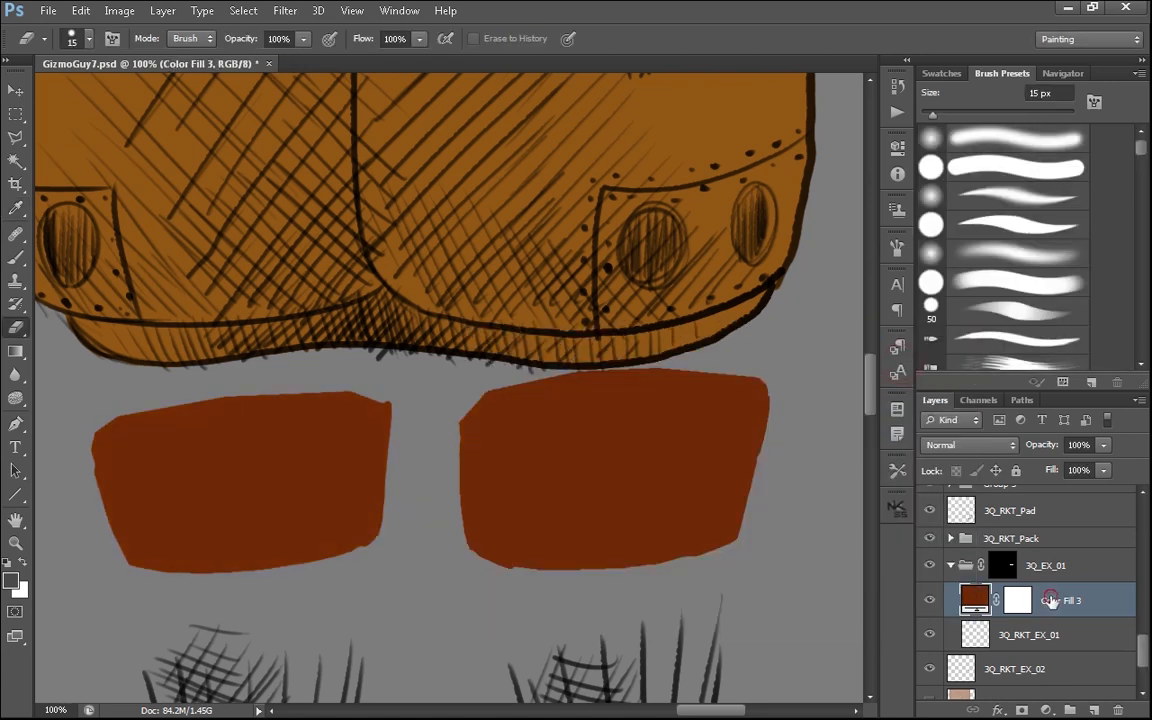
# - Place the reddish-brown fill beneath the 3Q_RKT_EX_01 line art and delete the fill's own layer mask
pyautogui.moveTo(985, 600); pyautogui.dragTo(993, 636)
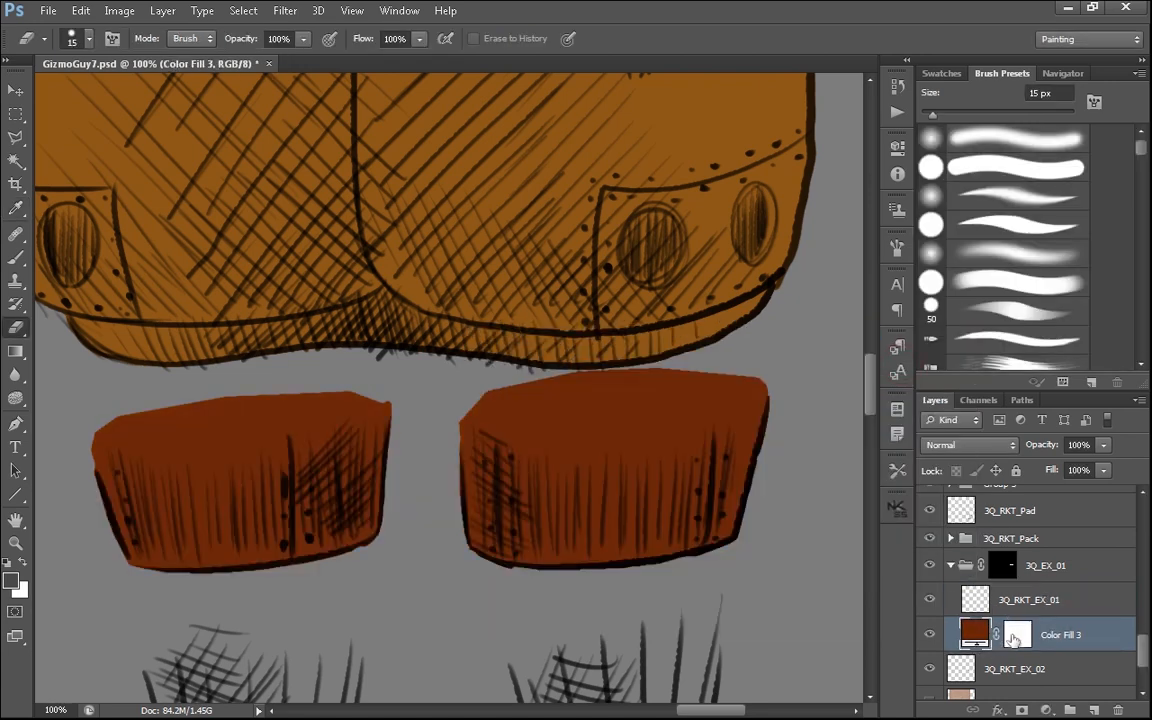
pyautogui.click(1013, 641)
pyautogui.press('Delete')
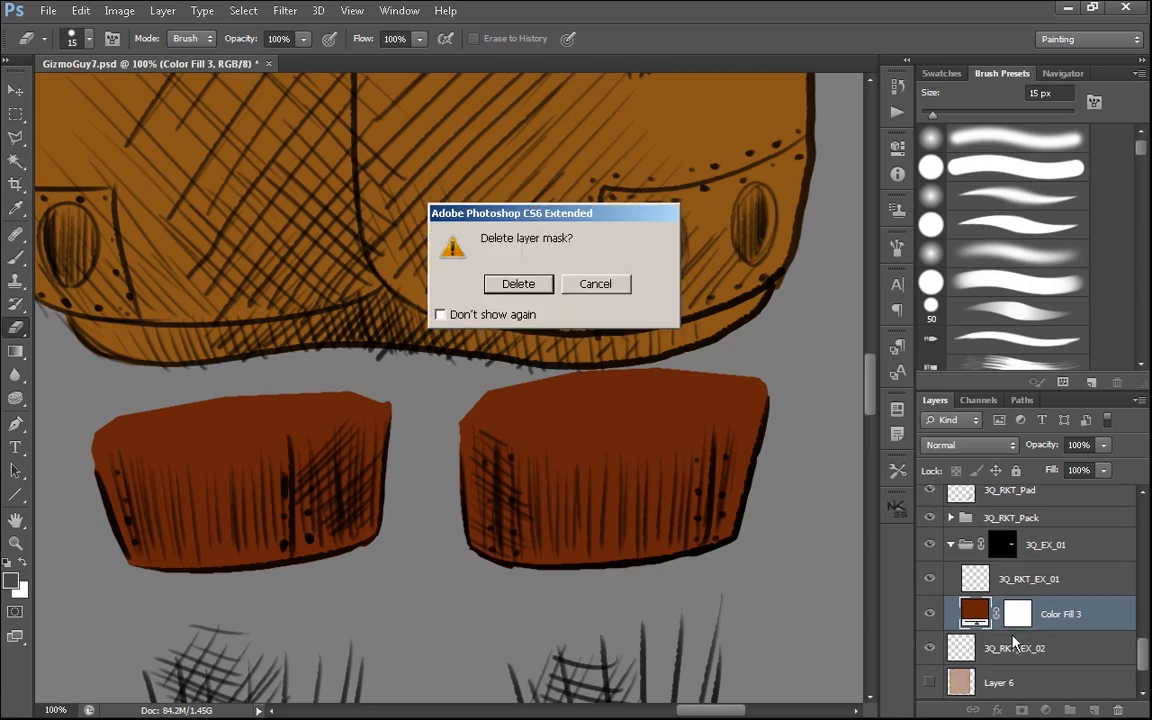
pyautogui.click(516, 287)
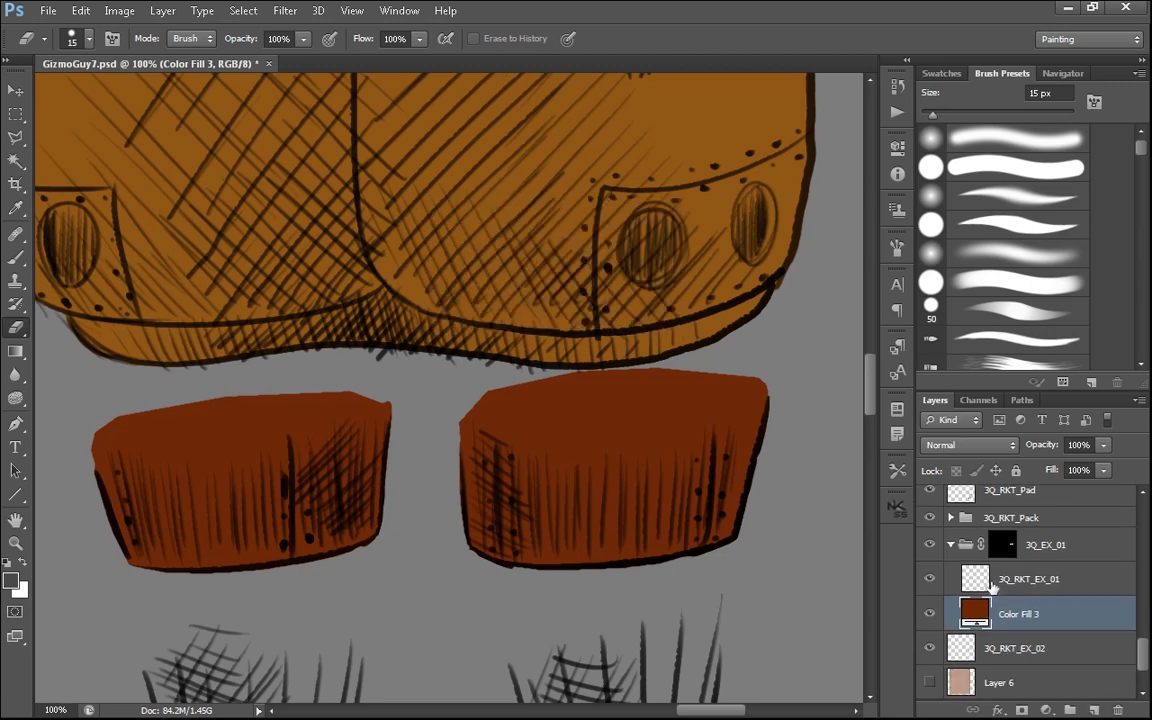
# - Target the 3Q_EX_01 group mask and give the eraser tip a smaller minimum diameter, more size and angle jitter, and 60% roundness
pyautogui.click(1002, 545)
pyautogui.hotkey('ctrl', '+')
pyautogui.moveTo(447, 599); pyautogui.dragTo(735, 505)
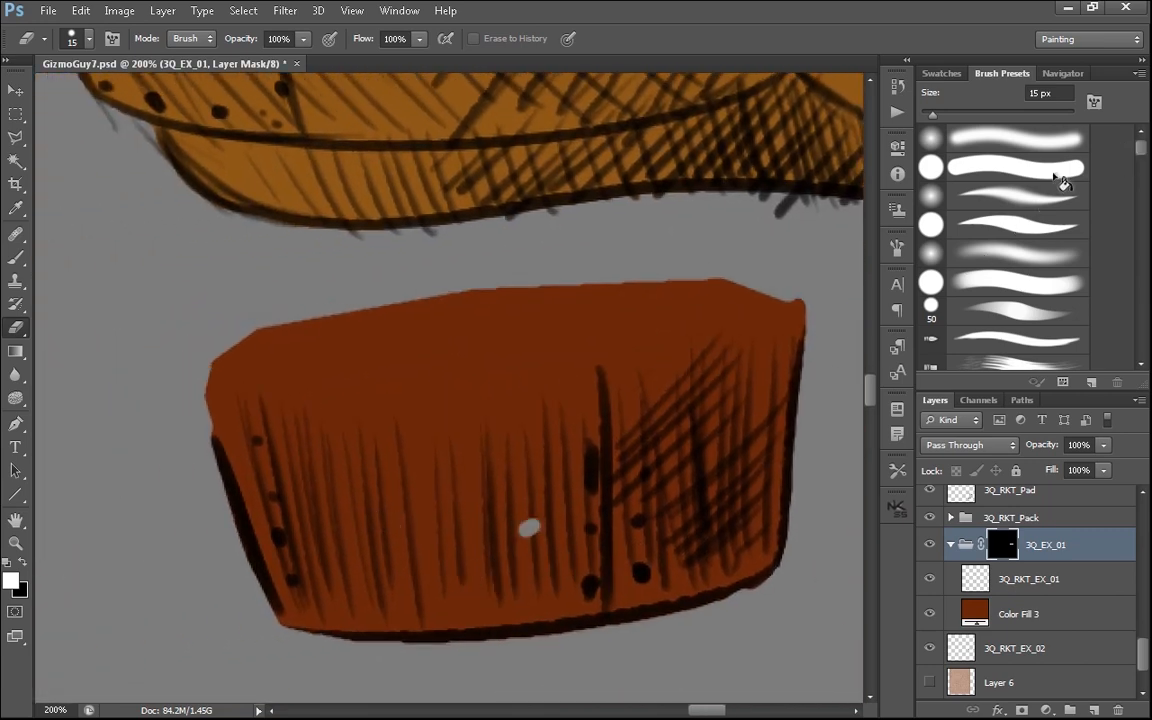
pyautogui.click(897, 247)
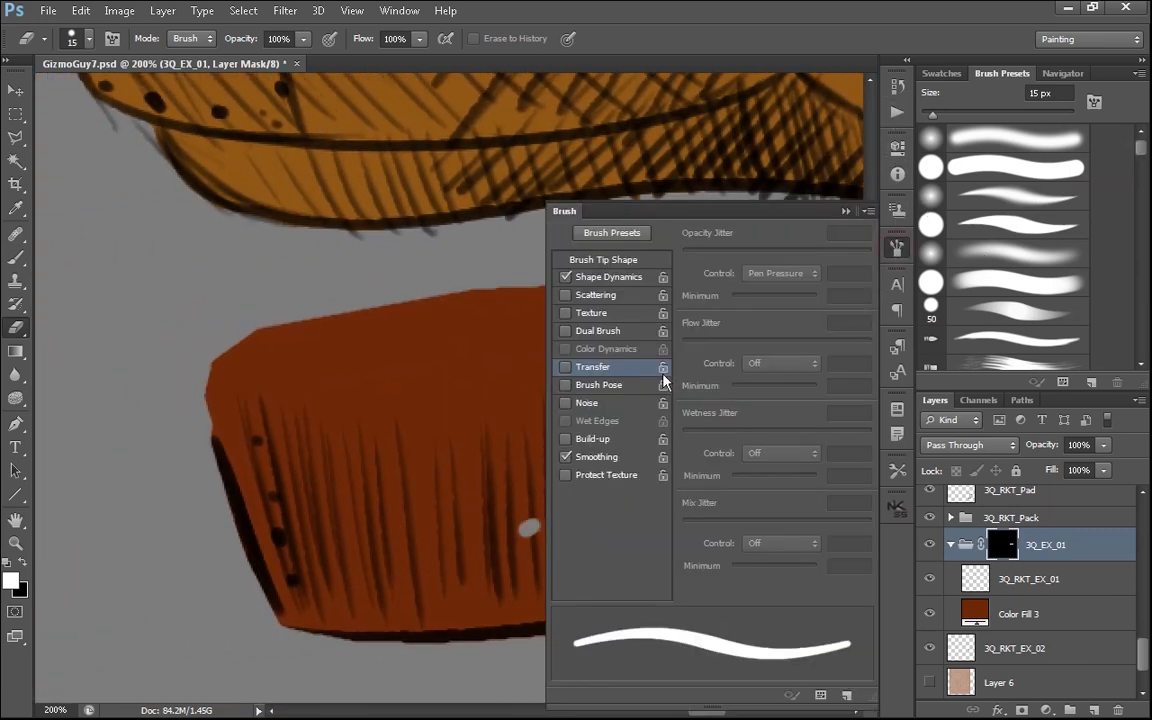
pyautogui.click(597, 280)
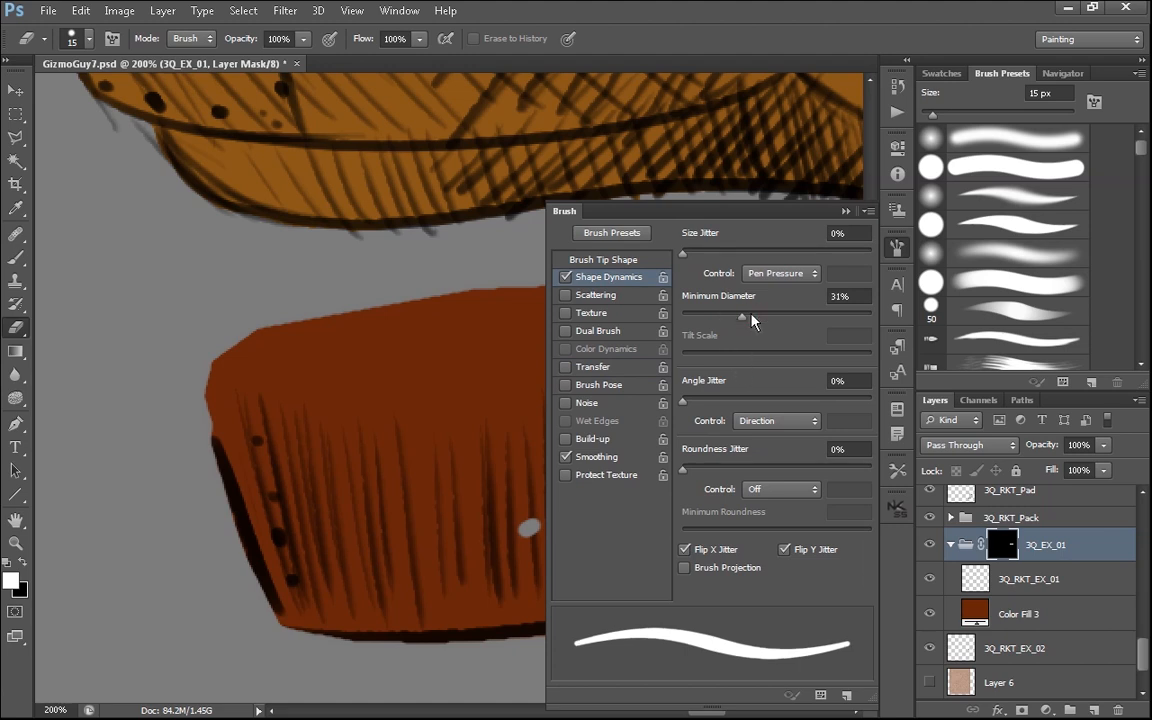
pyautogui.moveTo(748, 320); pyautogui.dragTo(712, 318)
pyautogui.moveTo(685, 253); pyautogui.dragTo(872, 254)
pyautogui.moveTo(683, 400)
pyautogui.mouseDown()
pyautogui.moveTo(806, 401)
pyautogui.moveTo(771, 401)
pyautogui.mouseUp()
pyautogui.click(604, 260)
pyautogui.moveTo(833, 426); pyautogui.dragTo(833, 433)
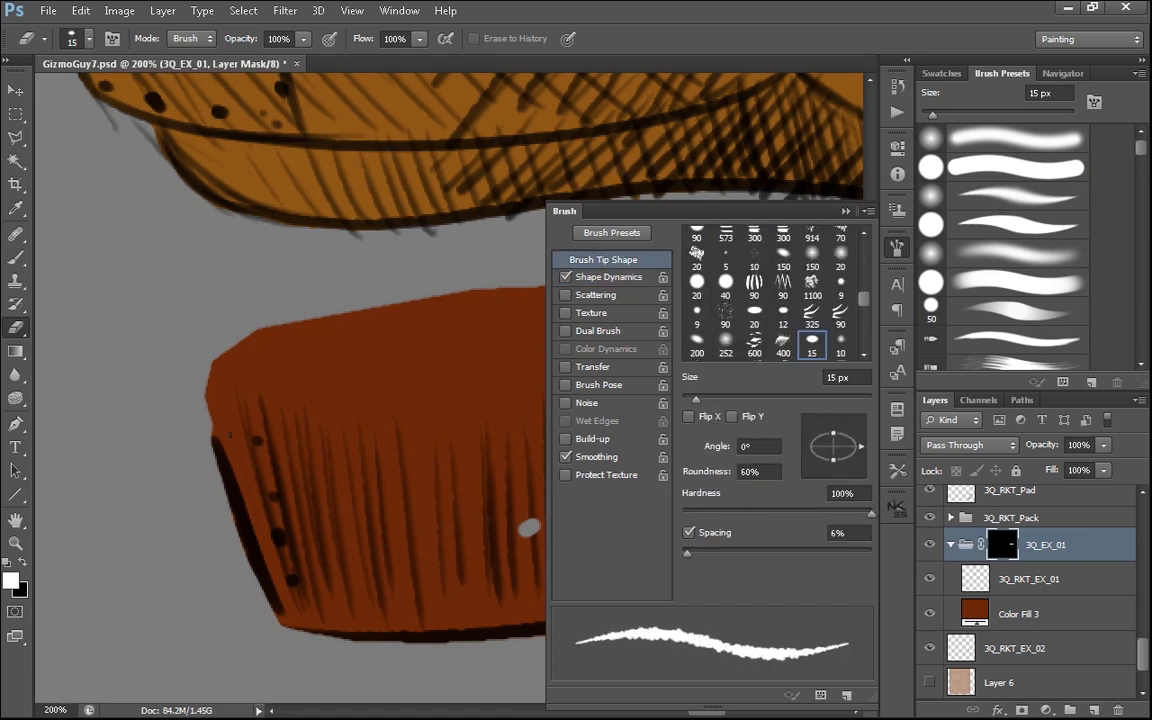
# - Touch up the left exhaust piece's left edge and fill the small hole near its middle on the group mask with a 7 px eraser
pyautogui.moveTo(224, 462); pyautogui.dragTo(216, 420)
pyautogui.press('x')
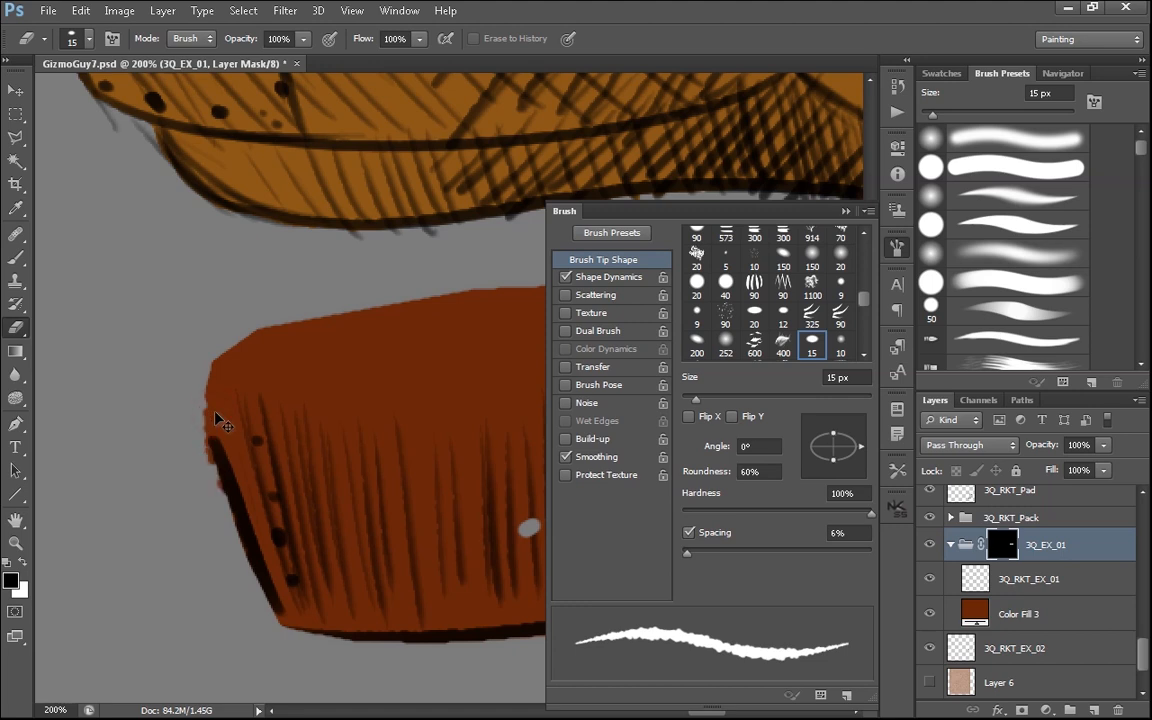
pyautogui.hotkey('ctrl', 'z')
pyautogui.press('[')
pyautogui.press('[')
pyautogui.press('[')
pyautogui.press('[')
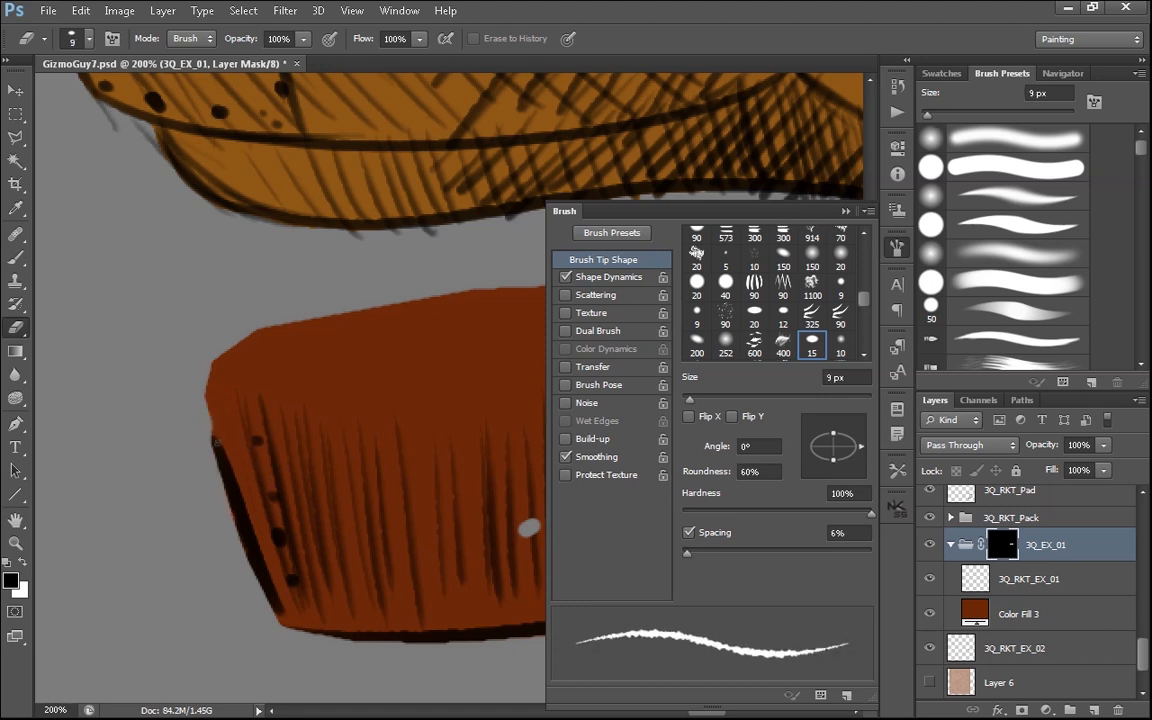
pyautogui.moveTo(216, 408); pyautogui.dragTo(212, 389)
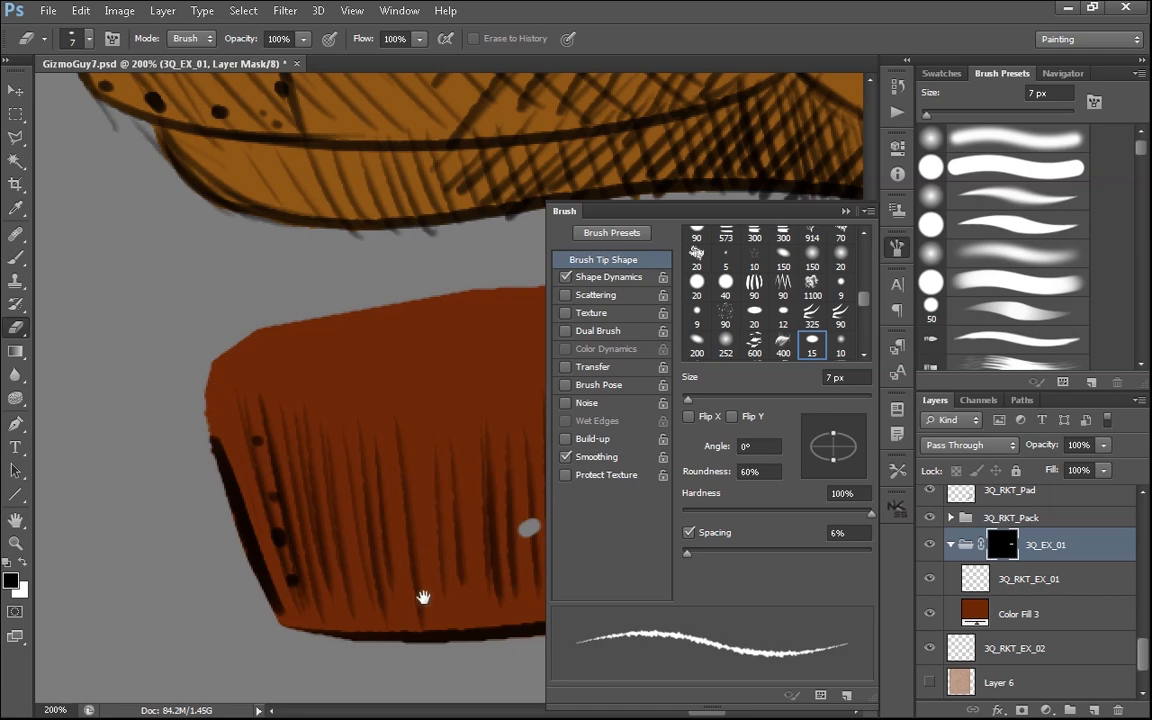
pyautogui.moveTo(424, 597); pyautogui.dragTo(121, 538)
pyautogui.moveTo(237, 512); pyautogui.dragTo(232, 537)
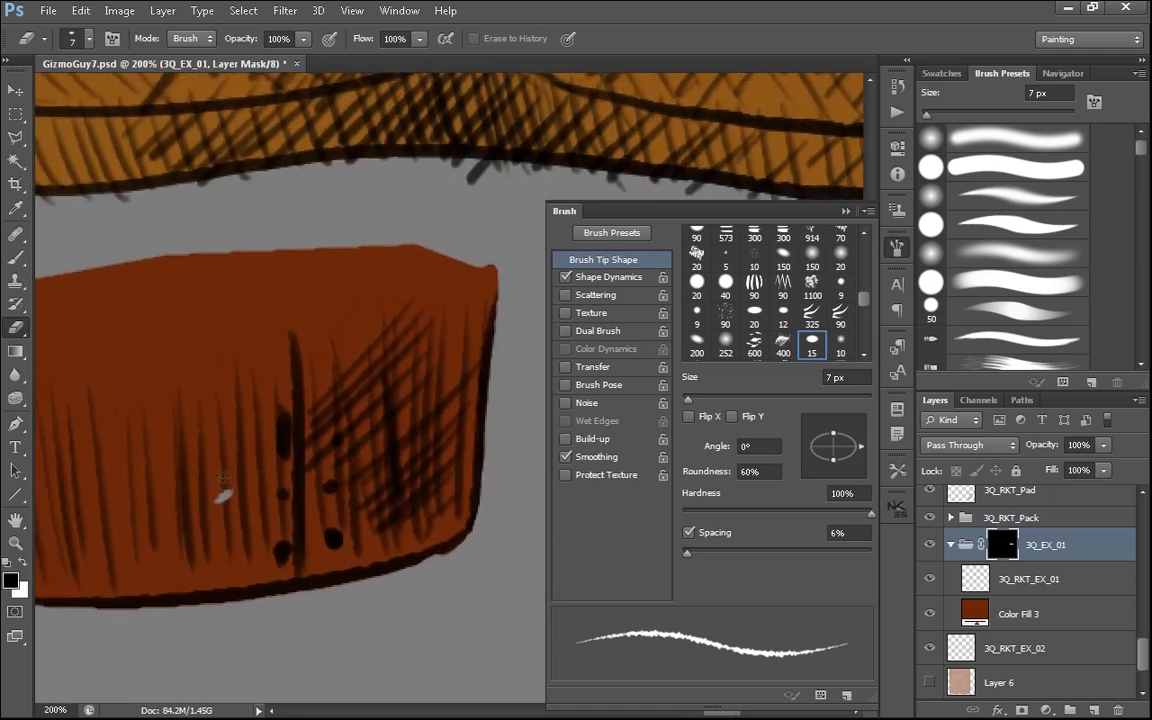
# - Review the colored rocket pack and exhaust pieces at 50% zoom with the interface panels hidden
pyautogui.press('Tab')
pyautogui.hotkey('ctrl', '-')
pyautogui.hotkey('ctrl', '-')
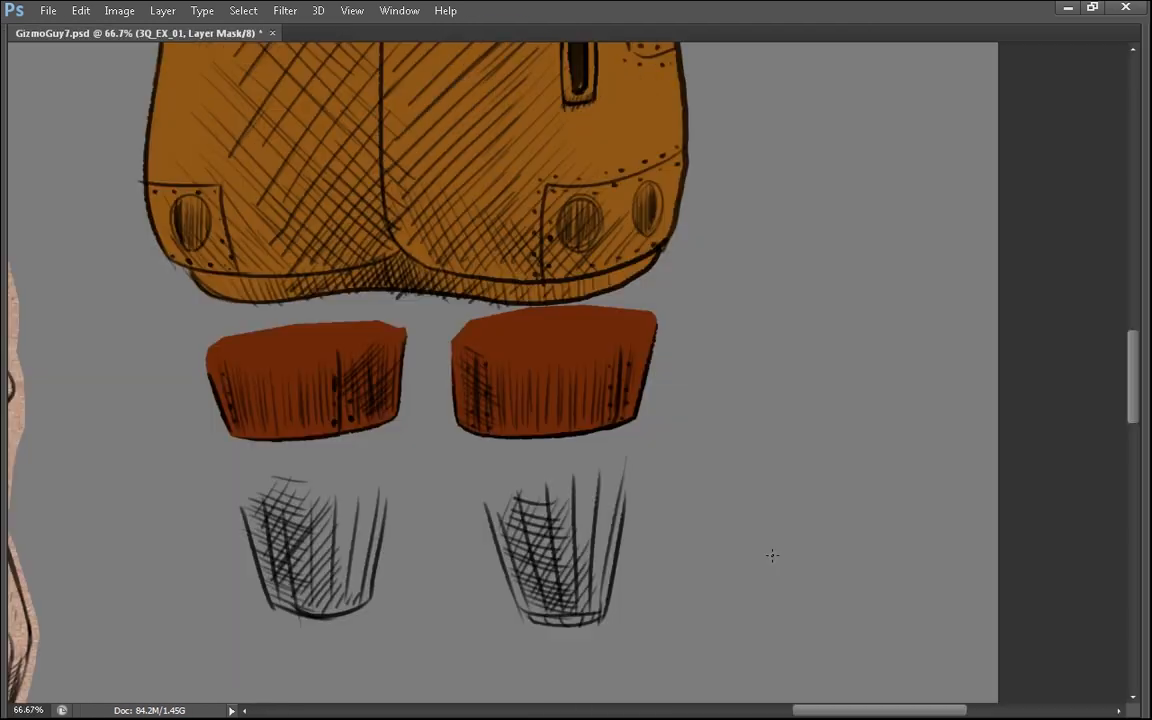
pyautogui.moveTo(680, 500); pyautogui.dragTo(699, 517)
pyautogui.hotkey('ctrl', '-')
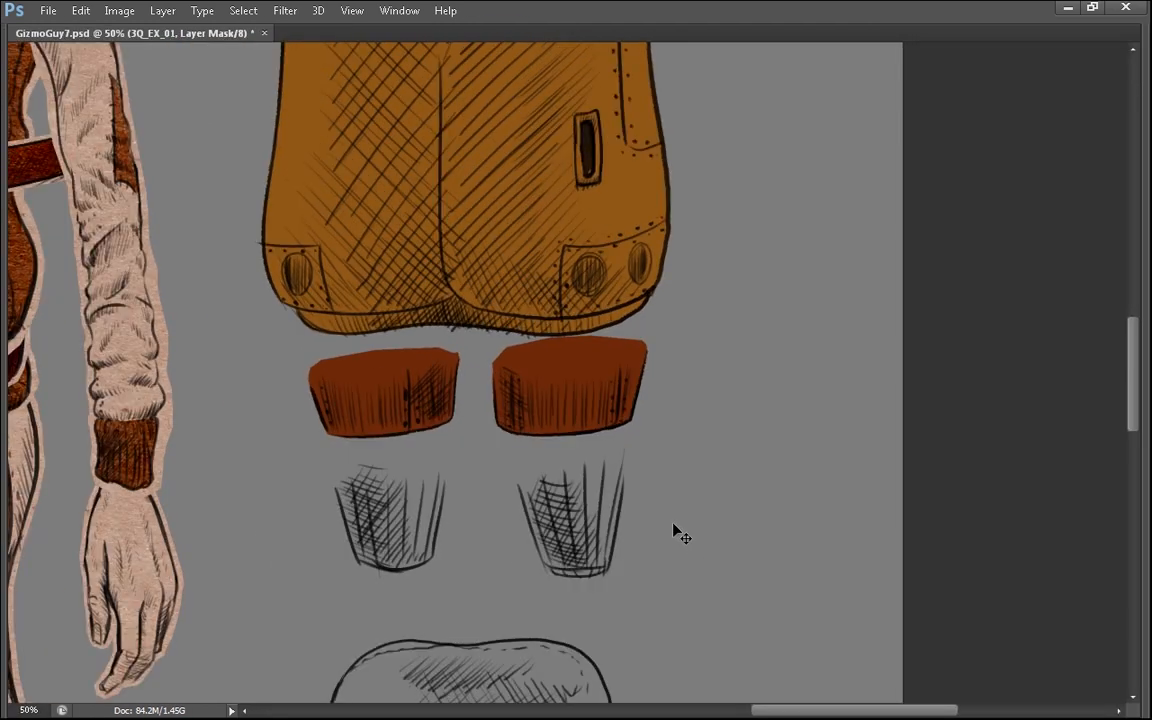
pyautogui.press('q')
pyautogui.press('Tab')
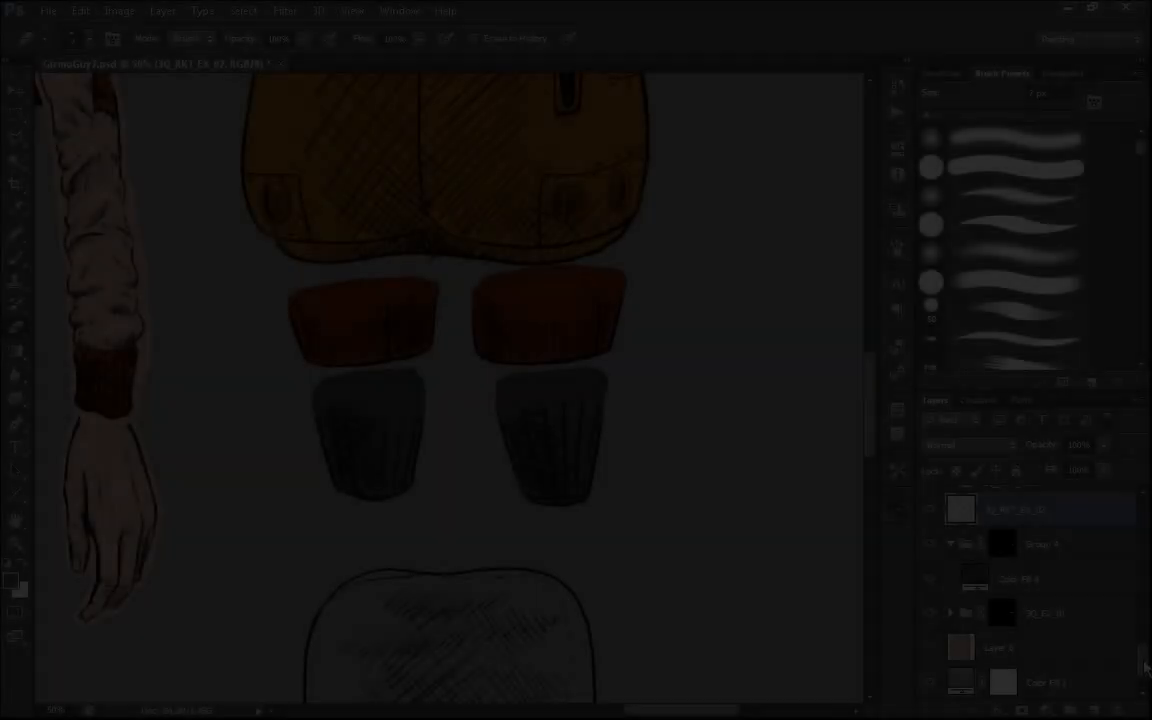
# - Toggle the visibility of Group 4, 3Q_RKT_Pack and 3Q_EX_01 off and on to check each masked color piece
pyautogui.scroll(2, 1080, 632)
pyautogui.click(929, 621)
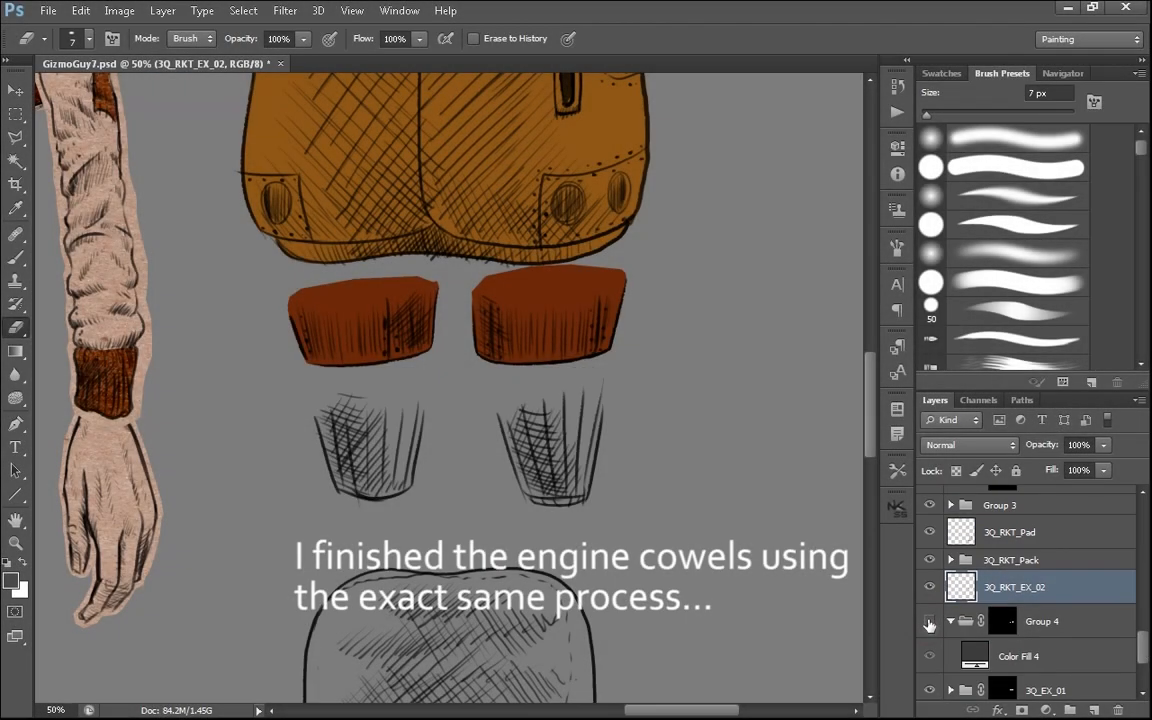
pyautogui.click(929, 621)
pyautogui.click(929, 560)
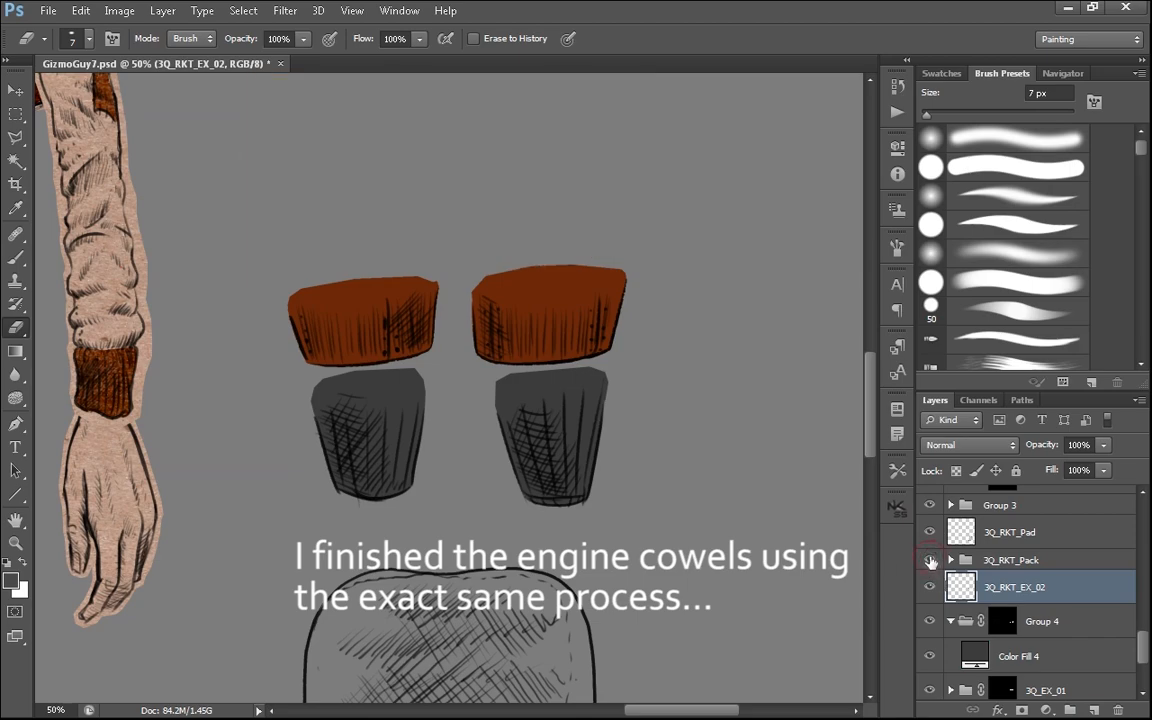
pyautogui.click(929, 560)
pyautogui.click(927, 689)
pyautogui.click(927, 689)
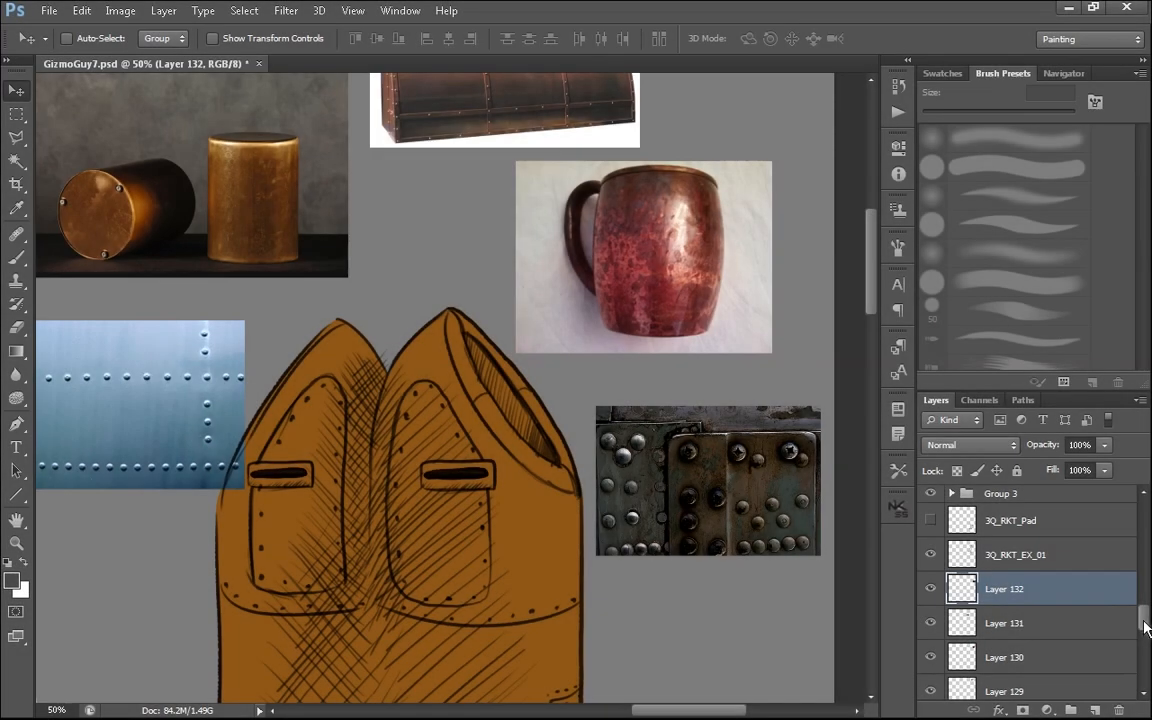
# - Group the reference photo layers, Layer 132 through Layer 128, and name the group "ref"
pyautogui.moveTo(1142, 621); pyautogui.dragTo(1142, 629)
pyautogui.keyDown('shift'); pyautogui.click(1081, 669); pyautogui.keyUp('shift')
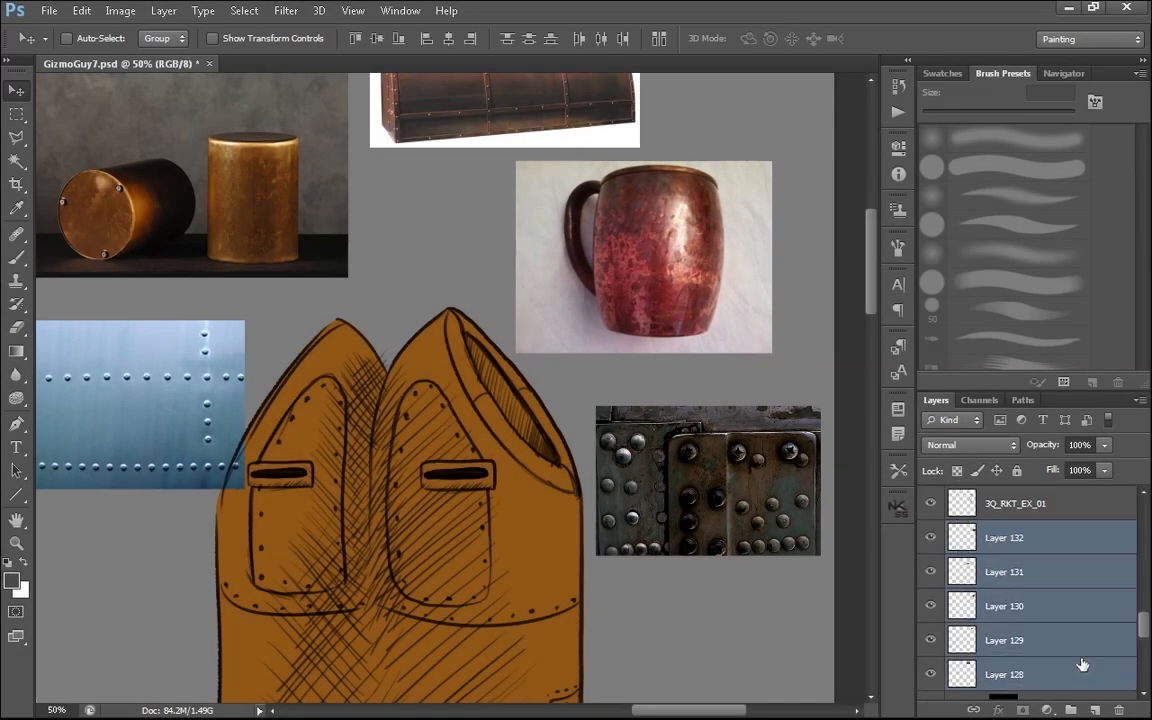
pyautogui.hotkey('ctrl', 'g')
pyautogui.doubleClick(998, 533)
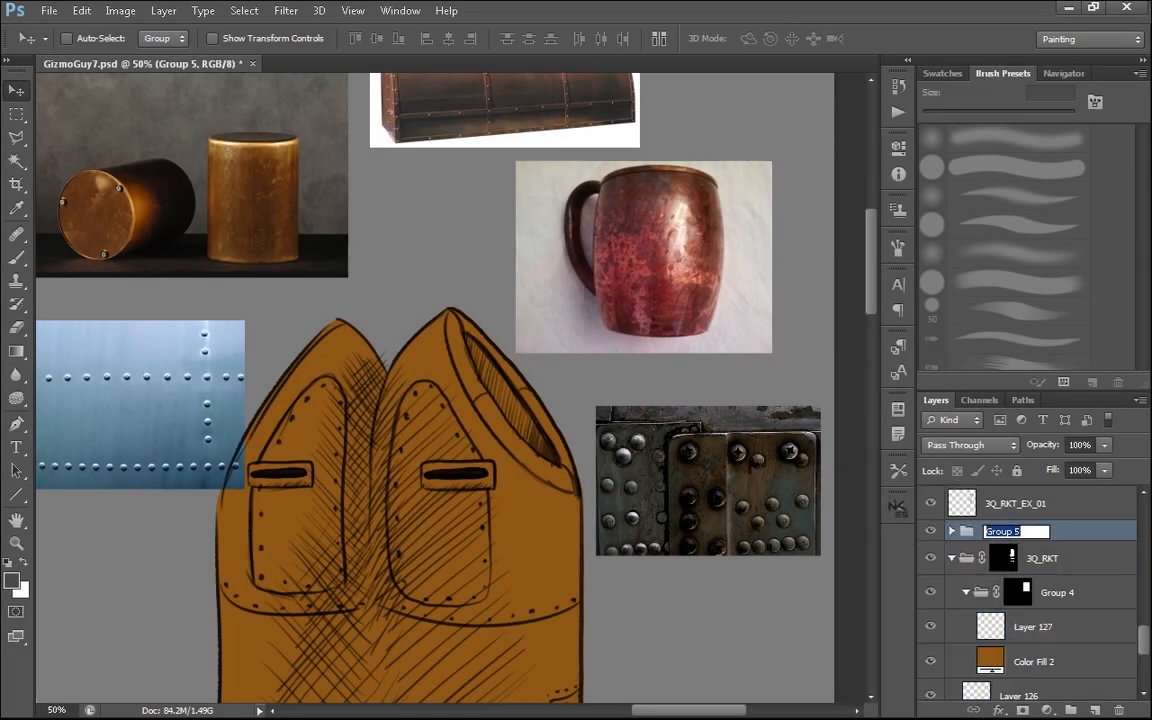
pyautogui.write('ref')
pyautogui.press('Return')
# - Examine the metal reference photos arranged around the rocket pack at 33.3% zoom
pyautogui.moveTo(605, 489); pyautogui.dragTo(665, 671)
pyautogui.moveTo(630, 607); pyautogui.dragTo(662, 573)
pyautogui.moveTo(638, 675); pyautogui.dragTo(679, 530)
pyautogui.hotkey('ctrl', '-')
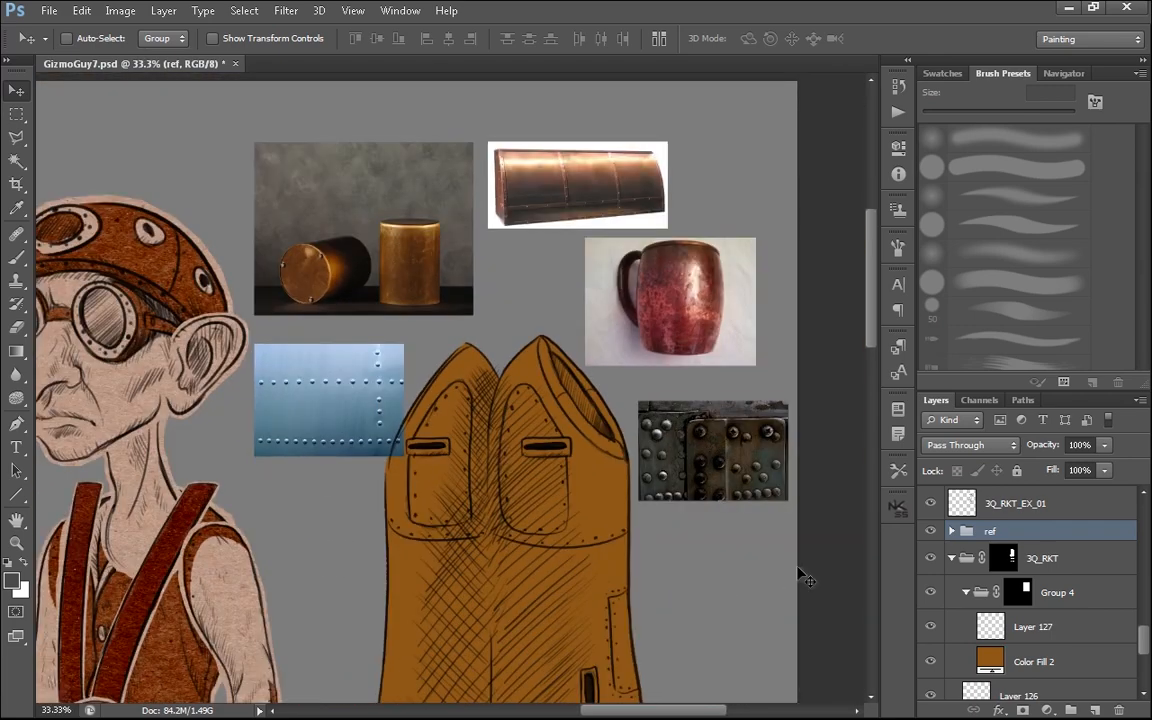
# - Move the blue riveted metal photo on Layer 131 in the ref group slightly away from the rocket pack
pyautogui.click(952, 531)
pyautogui.click(1035, 592)
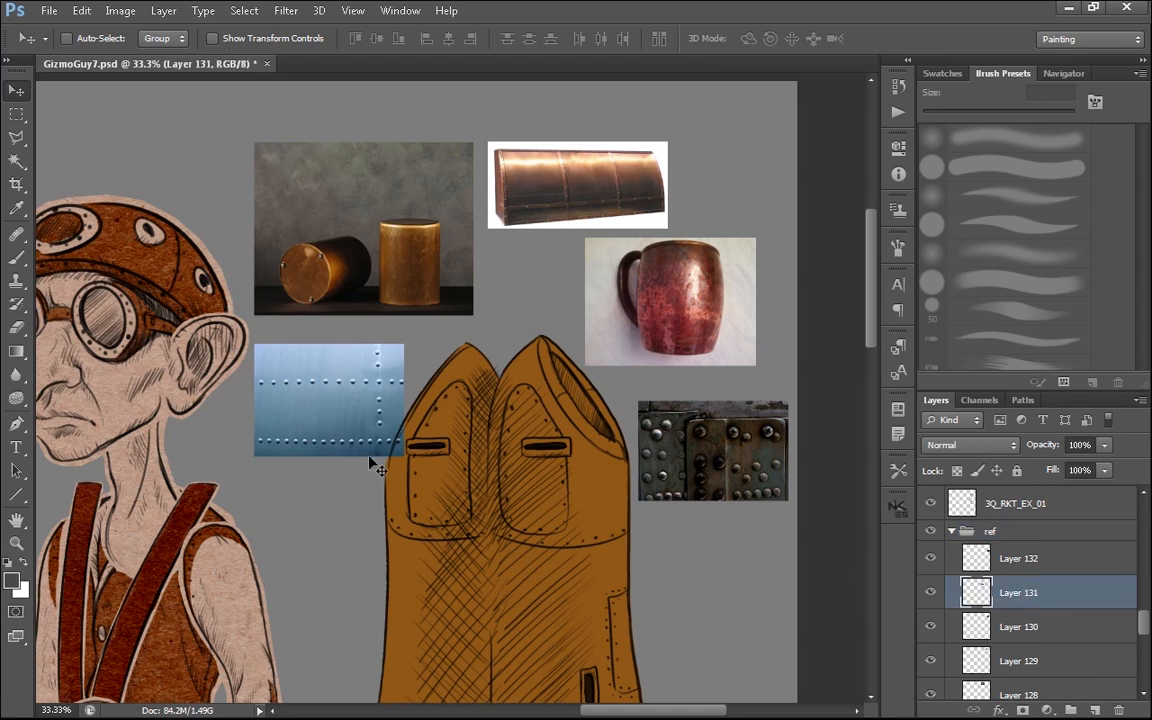
pyautogui.moveTo(375, 465); pyautogui.dragTo(351, 456)
# - Compare the metal reference photos with the whole rocket pack, switching the ref group's visibility off and on
pyautogui.moveTo(639, 600); pyautogui.dragTo(630, 625)
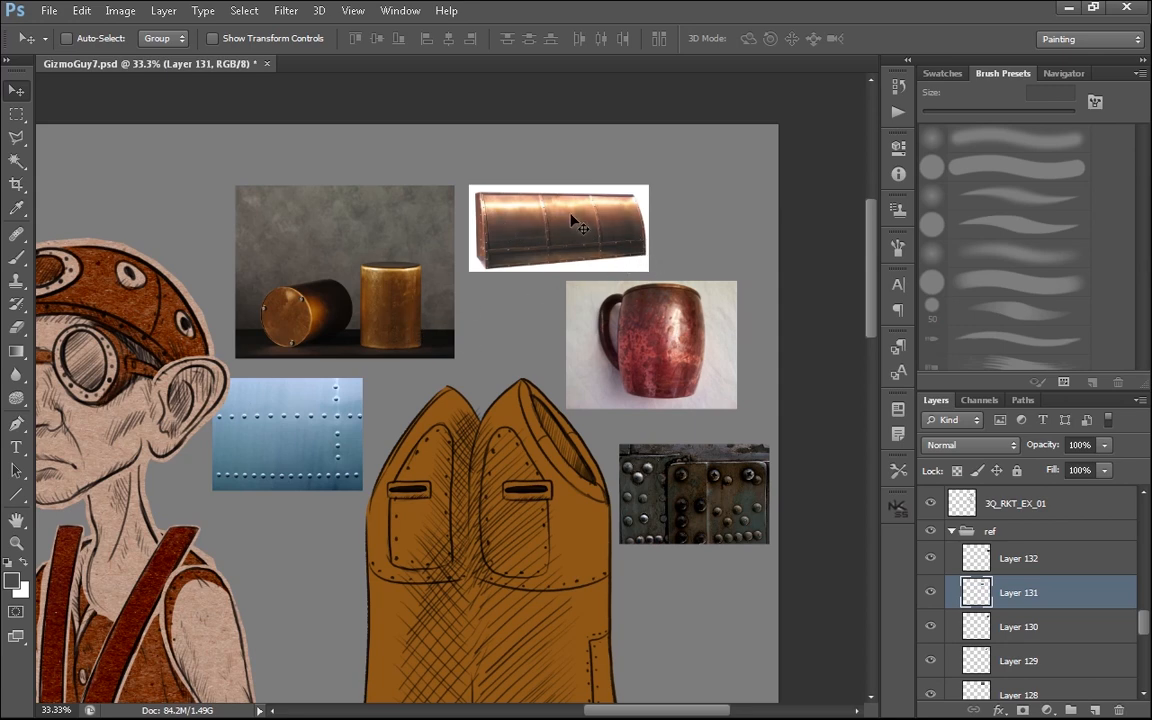
pyautogui.moveTo(692, 328); pyautogui.dragTo(663, 270)
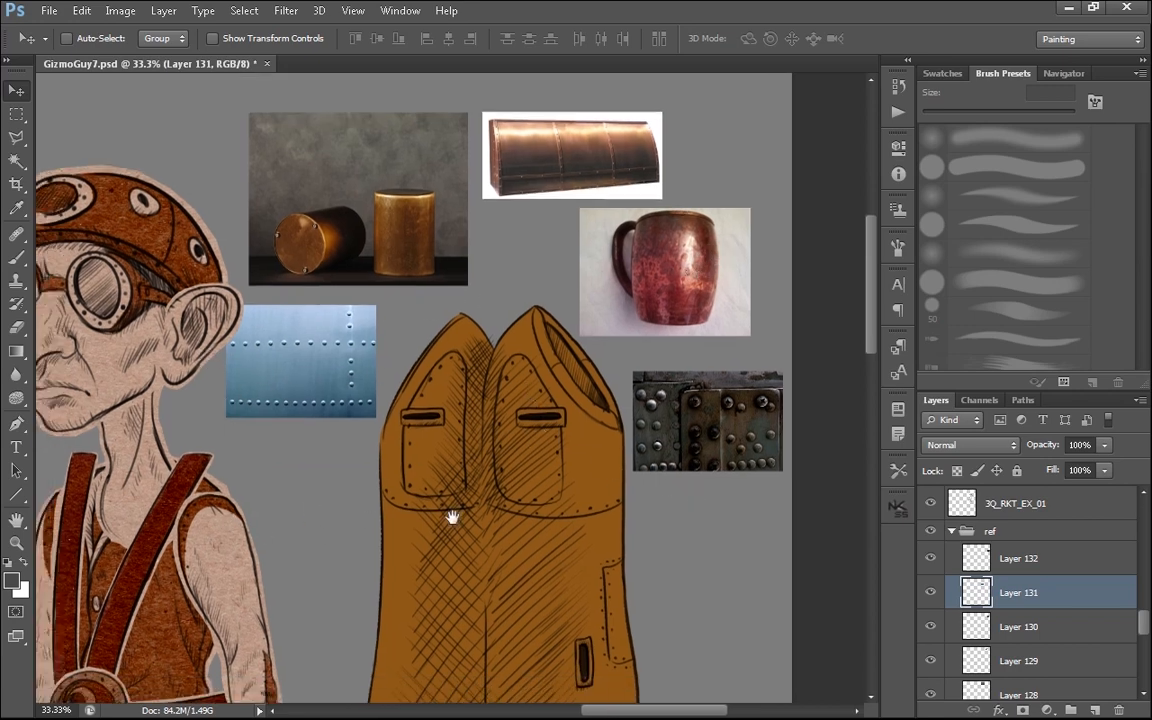
pyautogui.moveTo(753, 584)
pyautogui.mouseDown()
pyautogui.moveTo(743, 472)
pyautogui.moveTo(749, 569)
pyautogui.mouseUp()
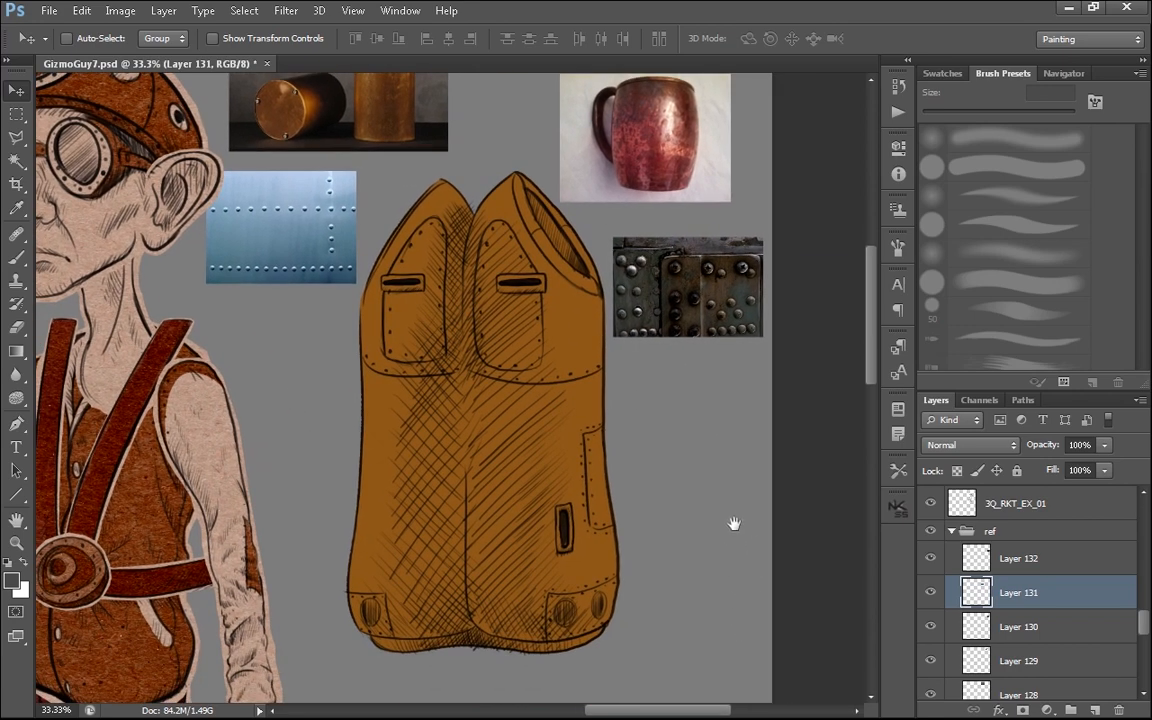
pyautogui.moveTo(734, 524); pyautogui.dragTo(712, 680)
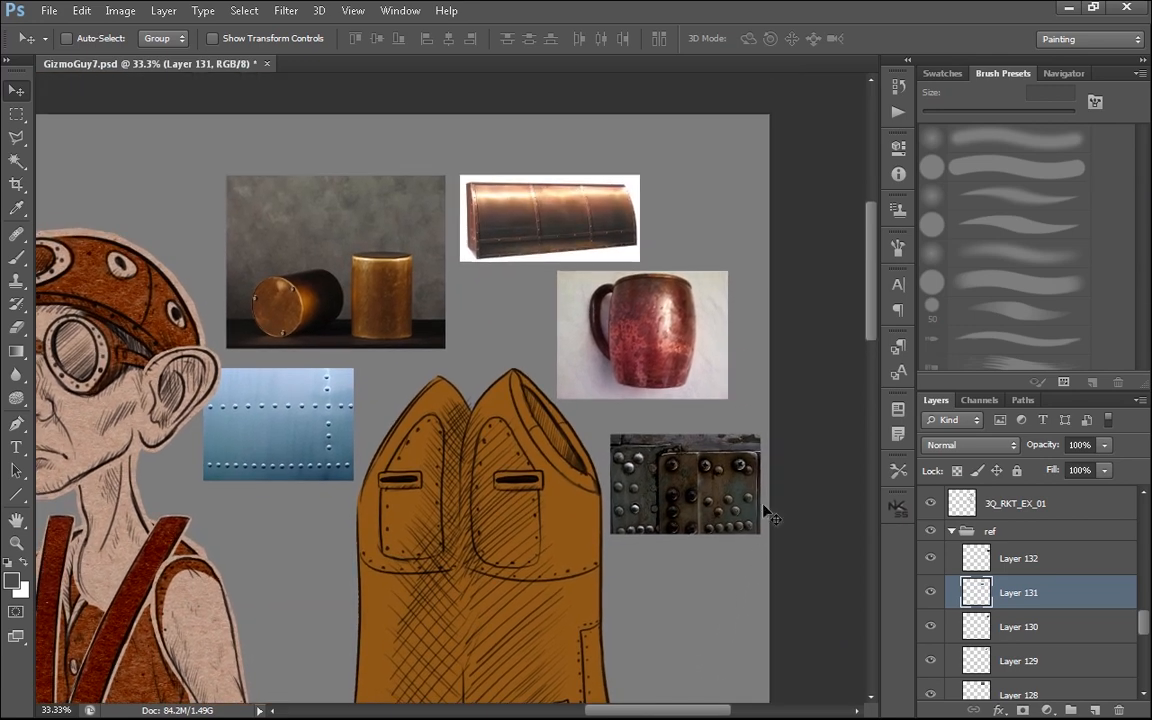
pyautogui.moveTo(697, 614); pyautogui.dragTo(706, 513)
pyautogui.moveTo(447, 638); pyautogui.dragTo(453, 580)
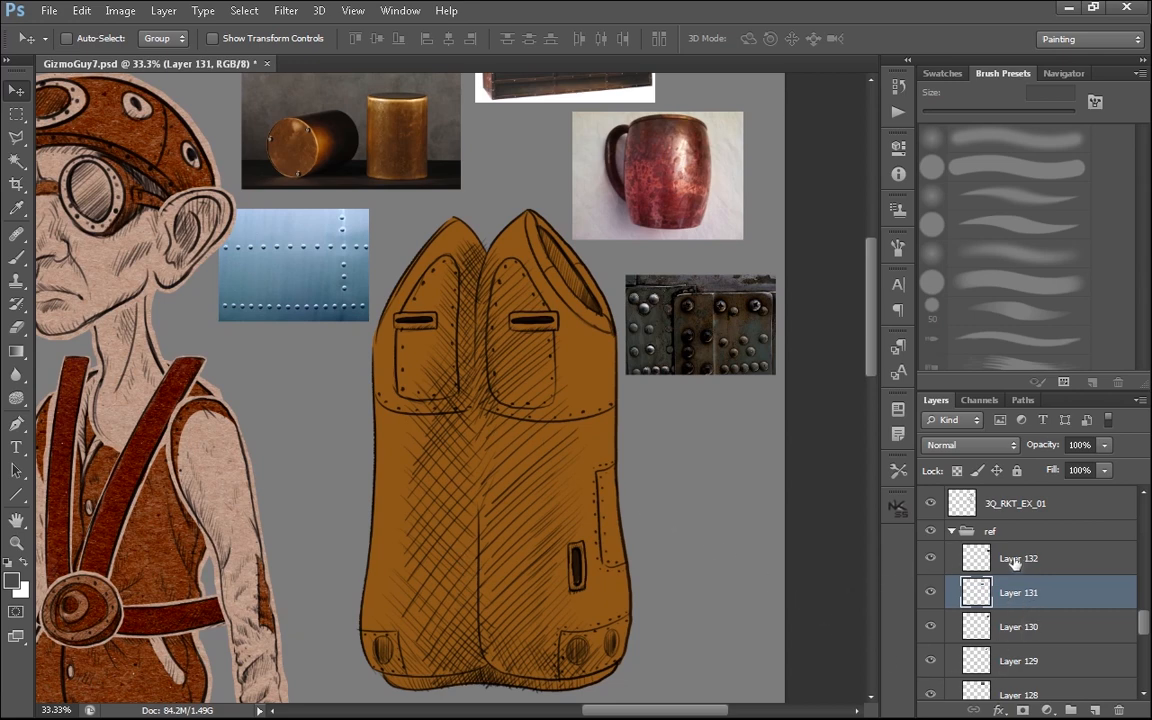
pyautogui.click(951, 531)
pyautogui.click(930, 531)
pyautogui.click(930, 531)
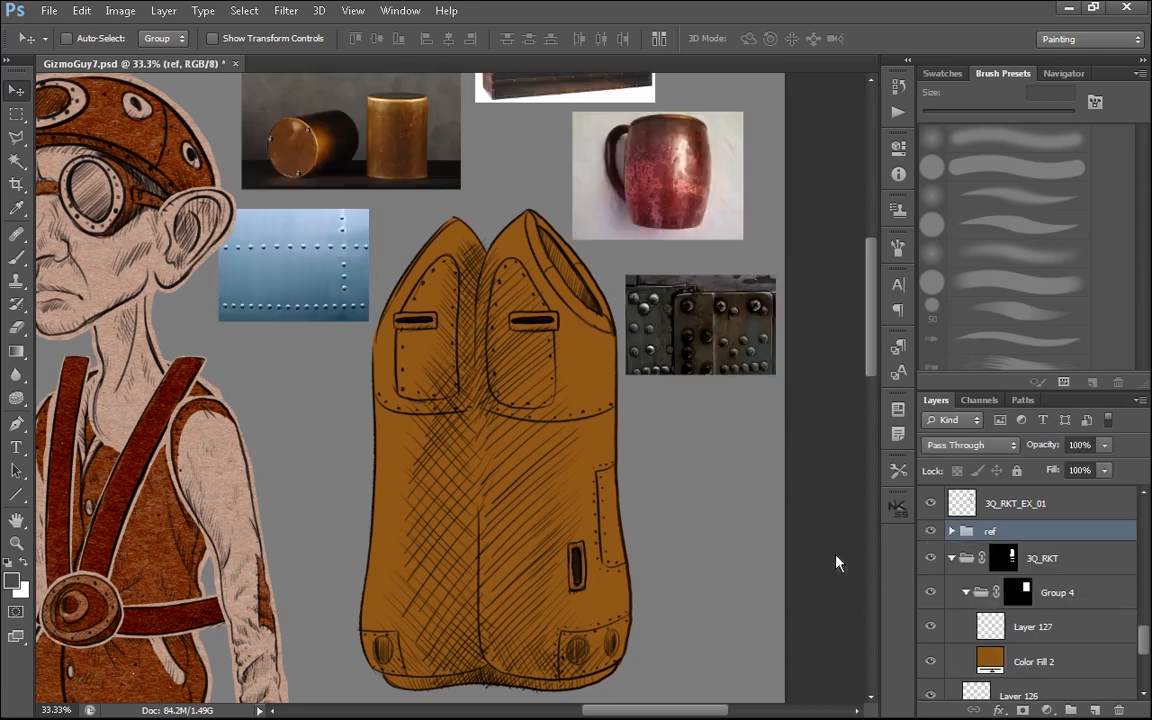
pyautogui.moveTo(635, 605); pyautogui.dragTo(638, 621)
pyautogui.moveTo(637, 483); pyautogui.dragTo(645, 598)
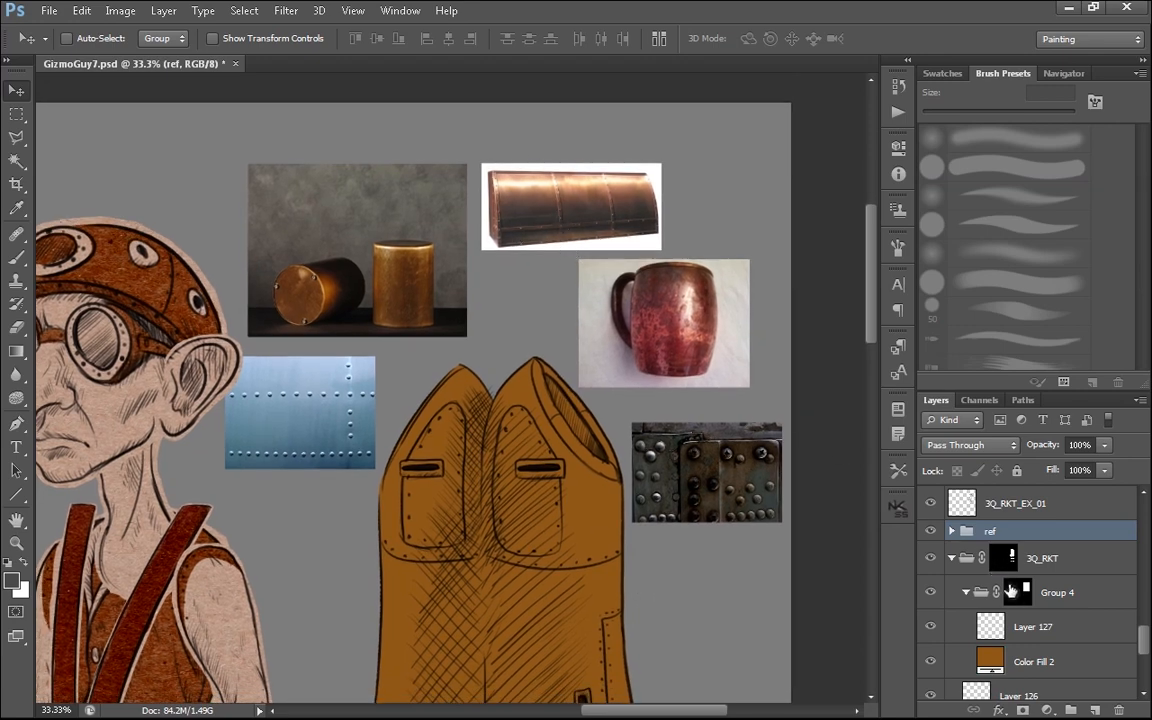
# - Toggle the visibility of Layer 131 and Layer 128 in the ref group to identify their photos
pyautogui.click(951, 531)
pyautogui.click(985, 570)
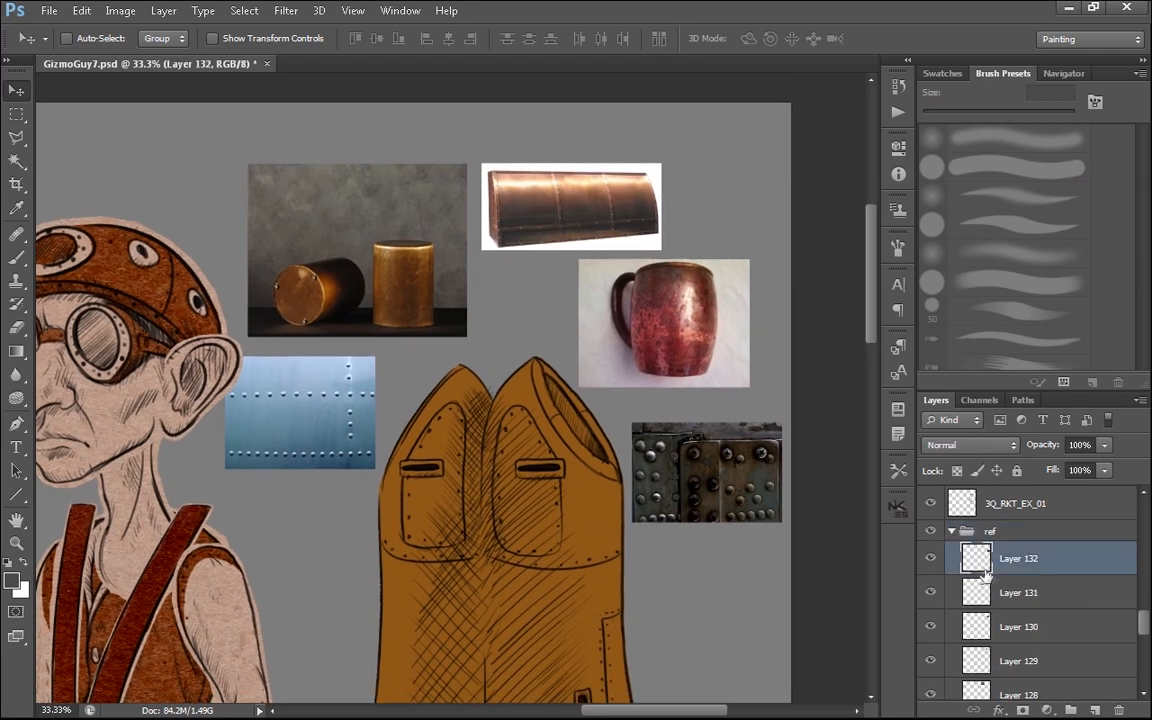
pyautogui.click(931, 593)
pyautogui.click(931, 593)
pyautogui.click(1040, 694)
pyautogui.click(930, 682)
pyautogui.click(930, 682)
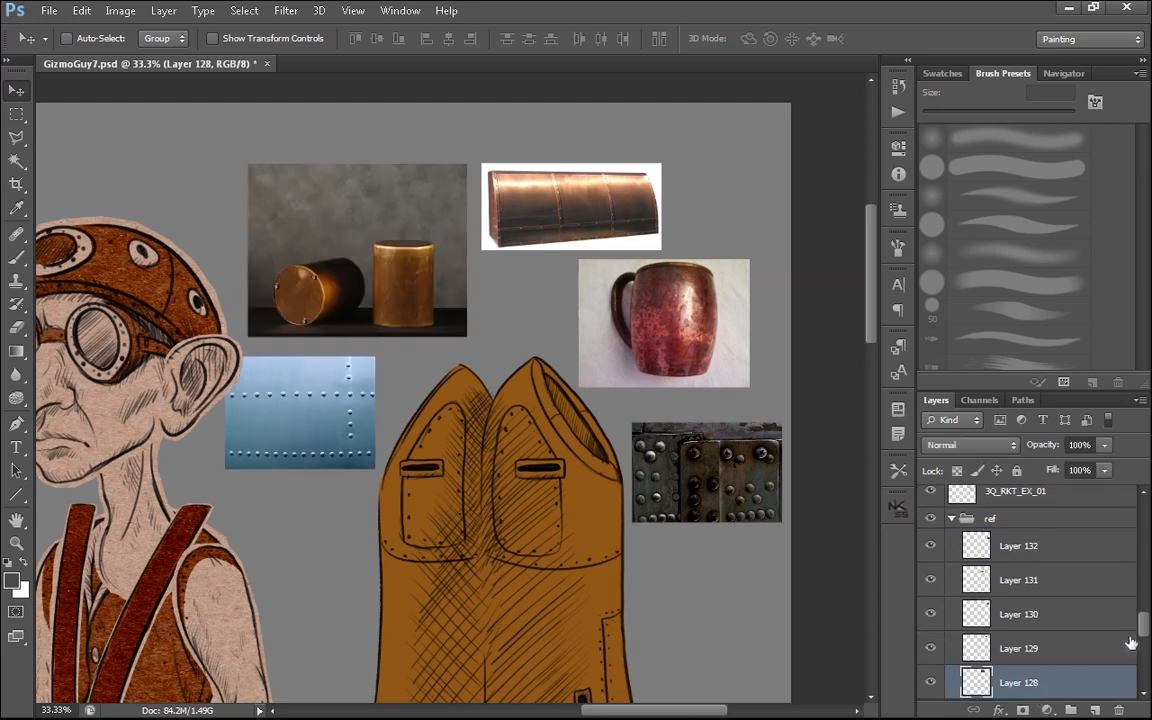
# - Rotate the copper panel photo on Layer 129 upright with its bright side facing right, and place it between the brass cylinders and the mug
pyautogui.moveTo(1145, 628); pyautogui.dragTo(1145, 638)
pyautogui.click(990, 569)
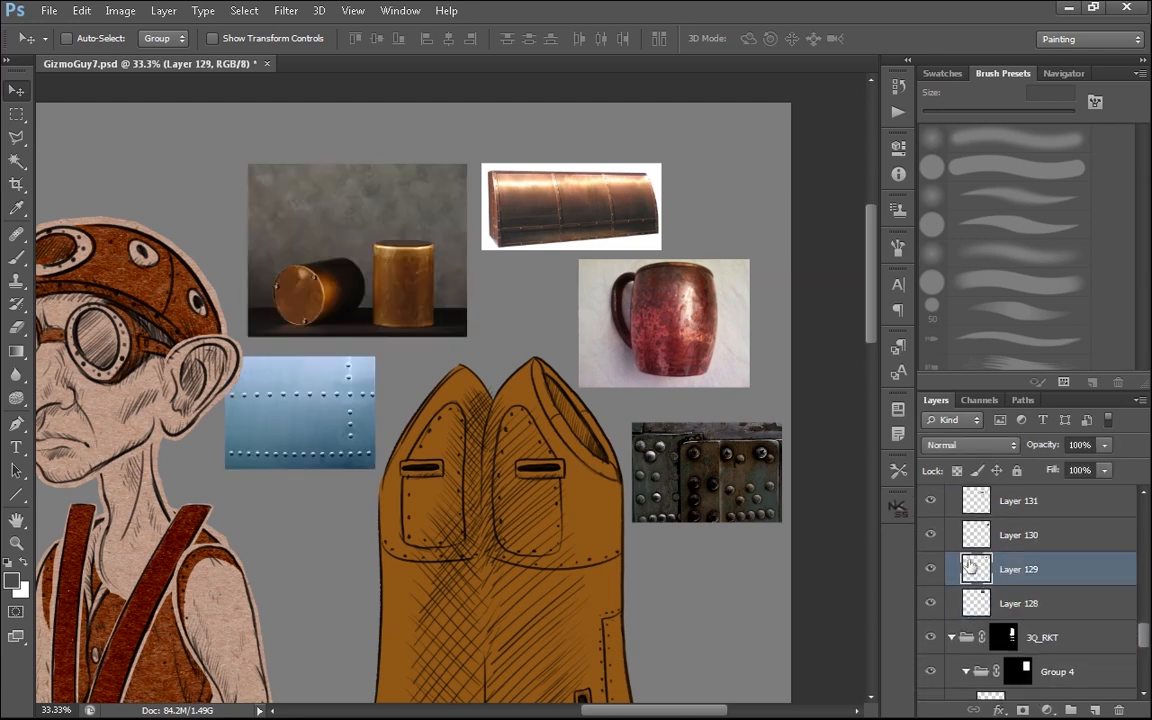
pyautogui.click(930, 571)
pyautogui.hotkey('ctrl', 't')
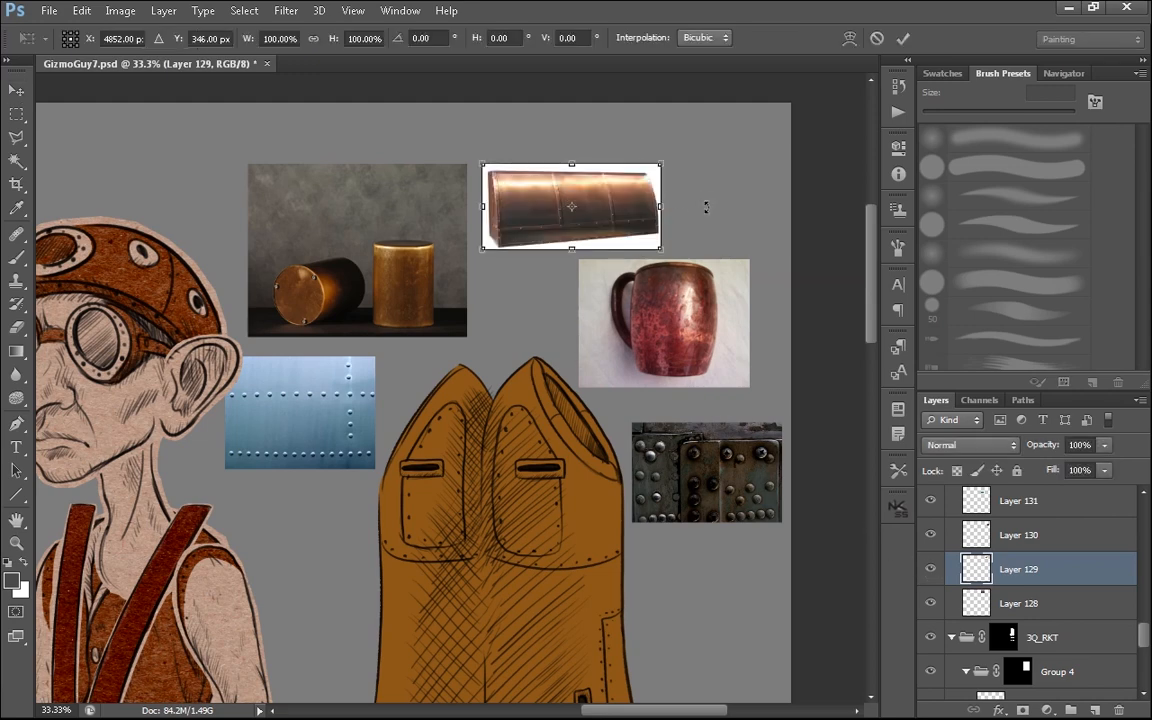
pyautogui.moveTo(704, 203); pyautogui.dragTo(568, 133)
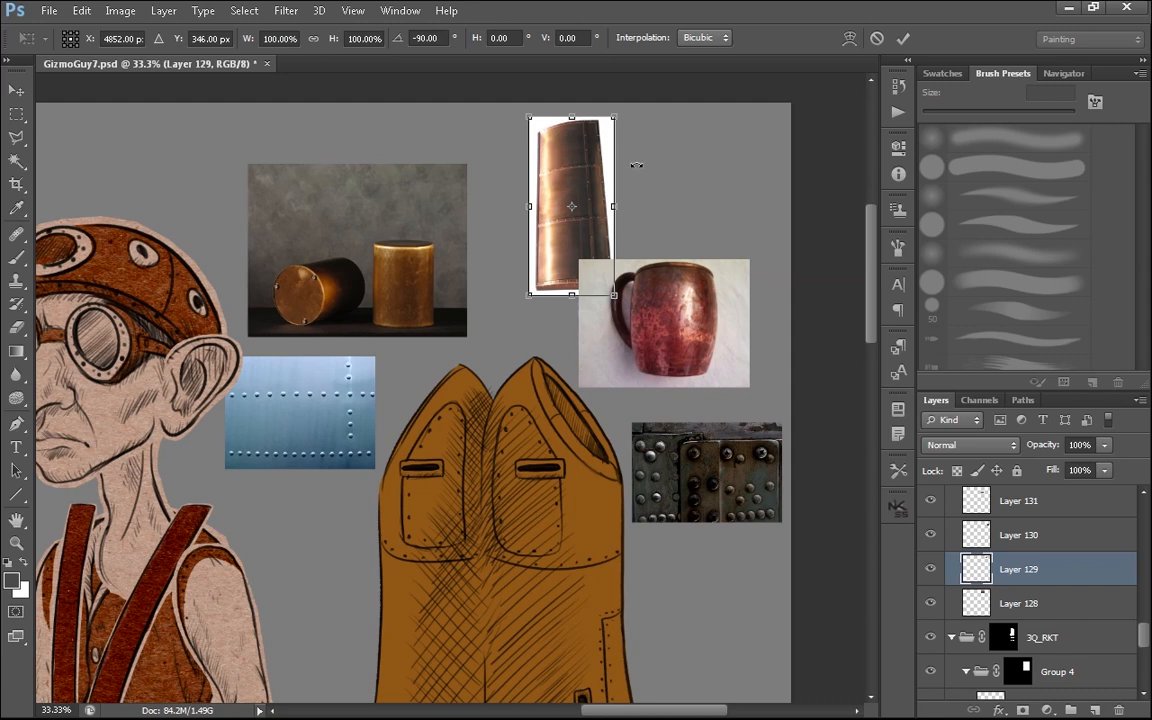
pyautogui.moveTo(636, 165); pyautogui.dragTo(505, 344)
pyautogui.press('Return')
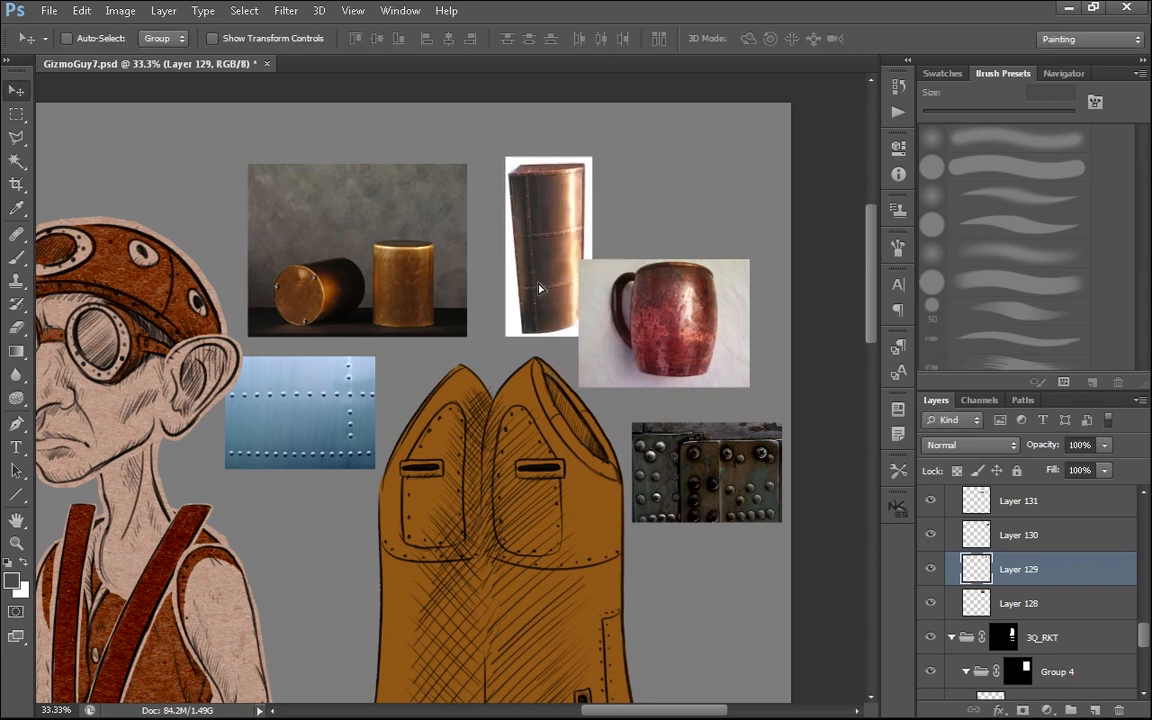
# - Select Layer 127 in Group 4 and sample a dark tone from the upright copper photo for the Brush tool
pyautogui.hotkey('ctrl', '-')
pyautogui.hotkey('ctrl', '-')
pyautogui.hotkey('ctrl', '+')
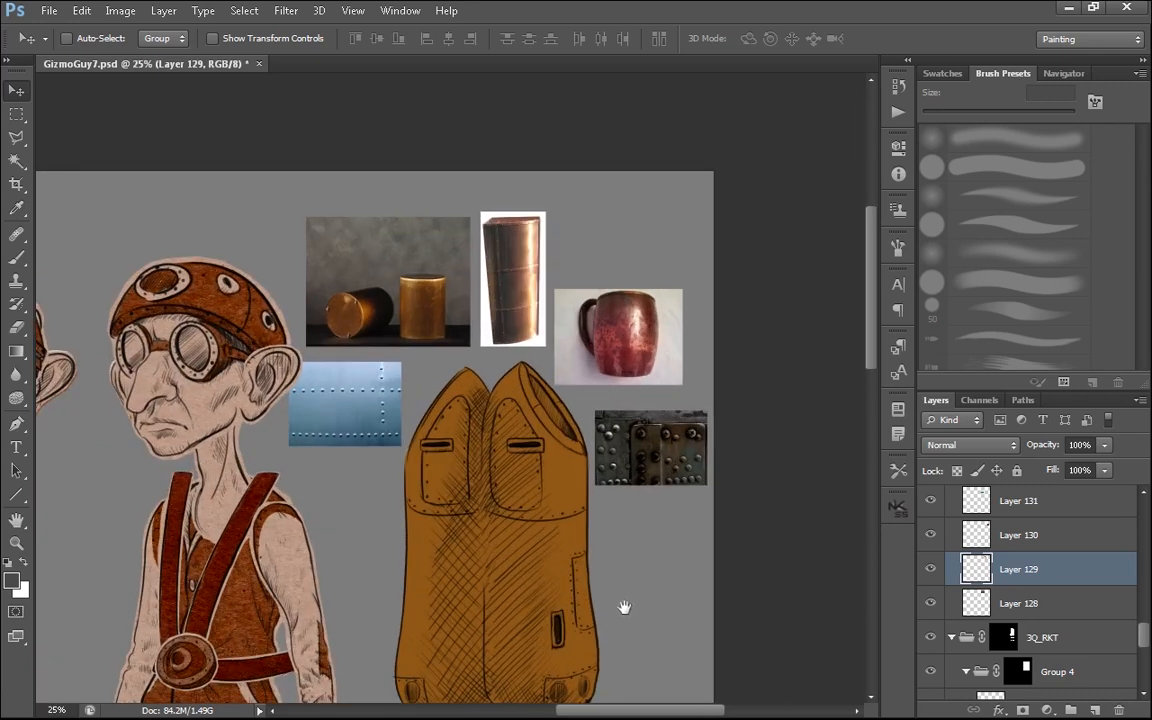
pyautogui.moveTo(624, 607); pyautogui.dragTo(584, 557)
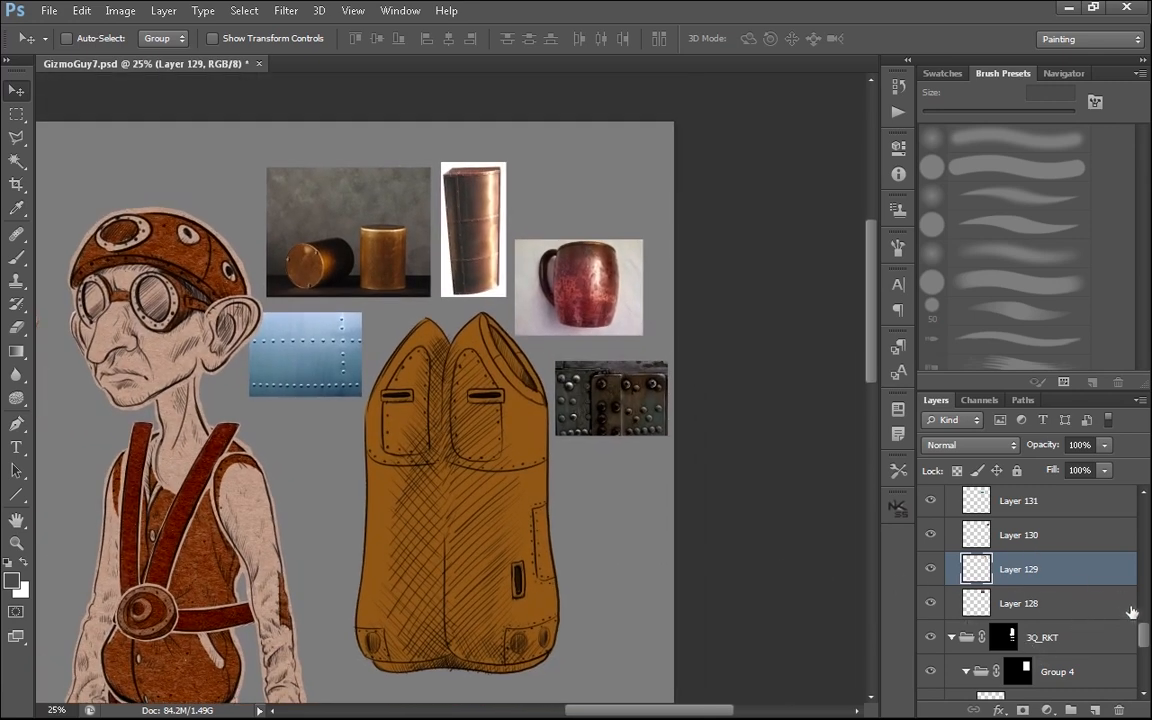
pyautogui.moveTo(1144, 641); pyautogui.dragTo(1143, 632)
pyautogui.click(951, 548)
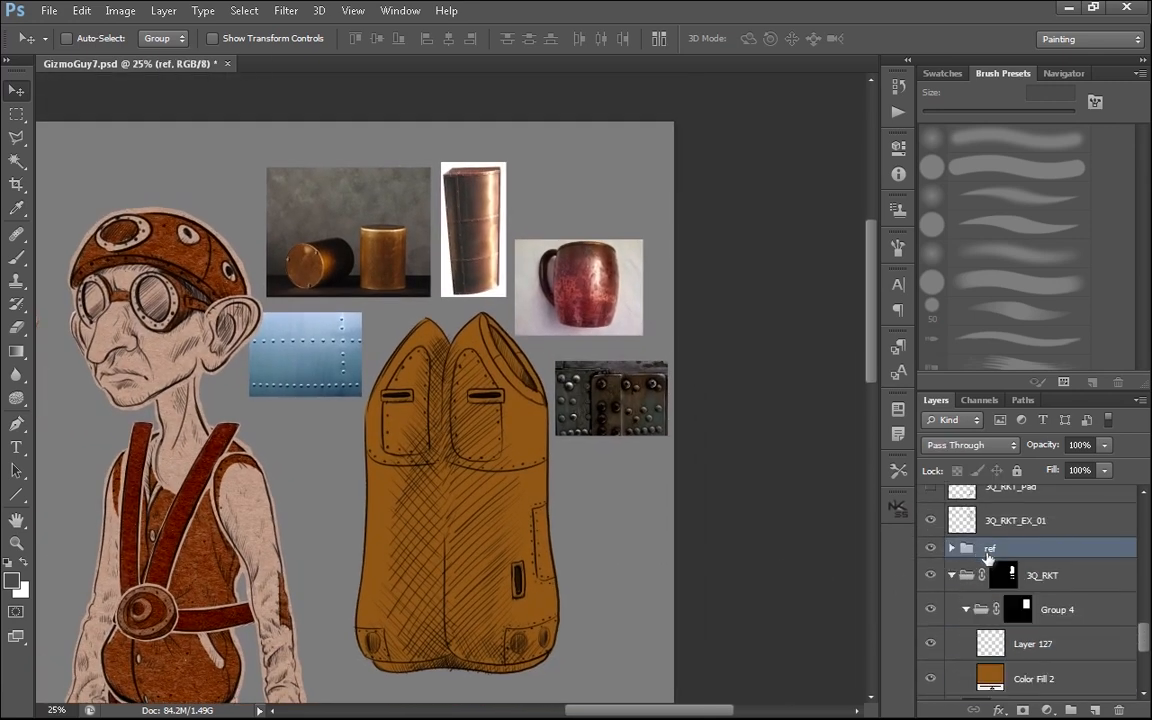
pyautogui.click(1048, 580)
pyautogui.click(1009, 645)
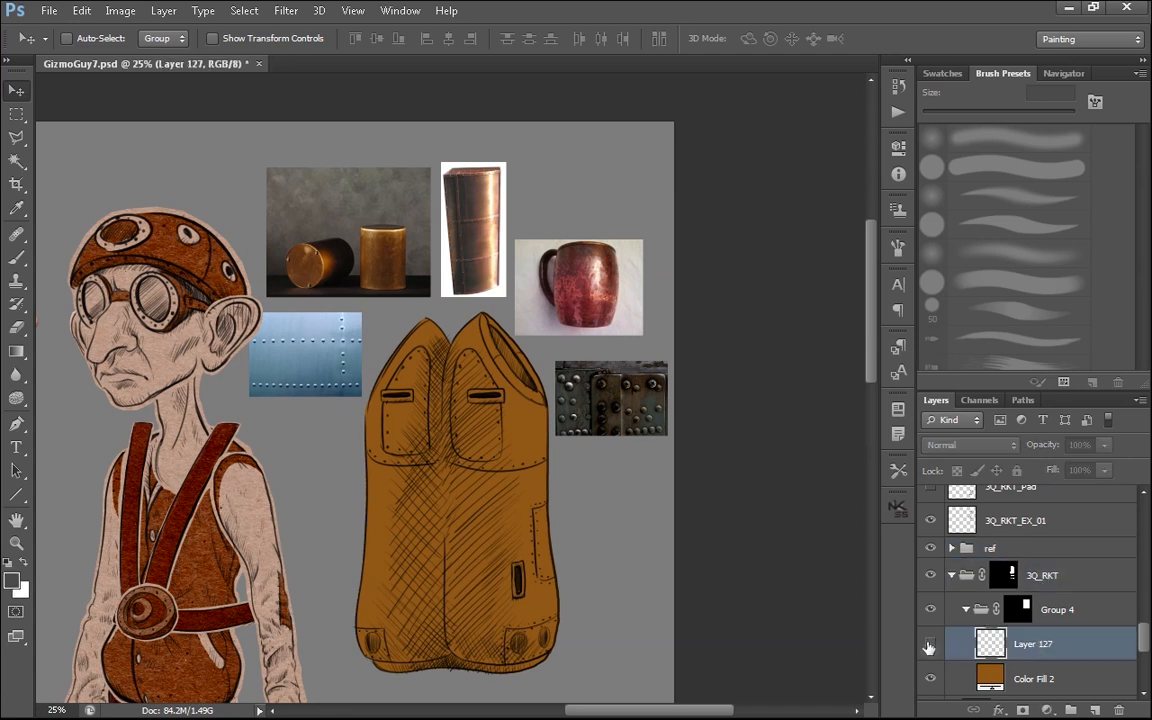
pyautogui.press('b')
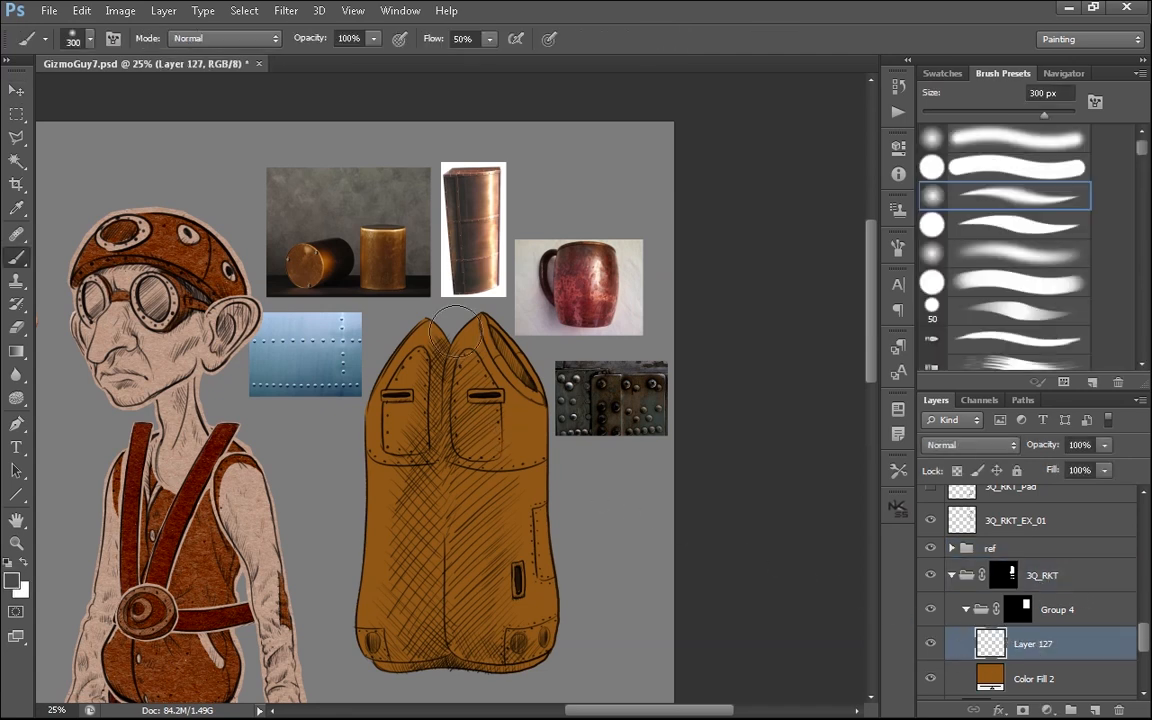
pyautogui.keyDown('alt'); pyautogui.click(465, 204); pyautogui.keyUp('alt')
# - Try shading the seam between the two rocket tanks with dark 300 px brush strokes
pyautogui.moveTo(443, 330); pyautogui.dragTo(460, 615)
pyautogui.hotkey('ctrl', 'z')
pyautogui.moveTo(449, 688); pyautogui.dragTo(430, 306)
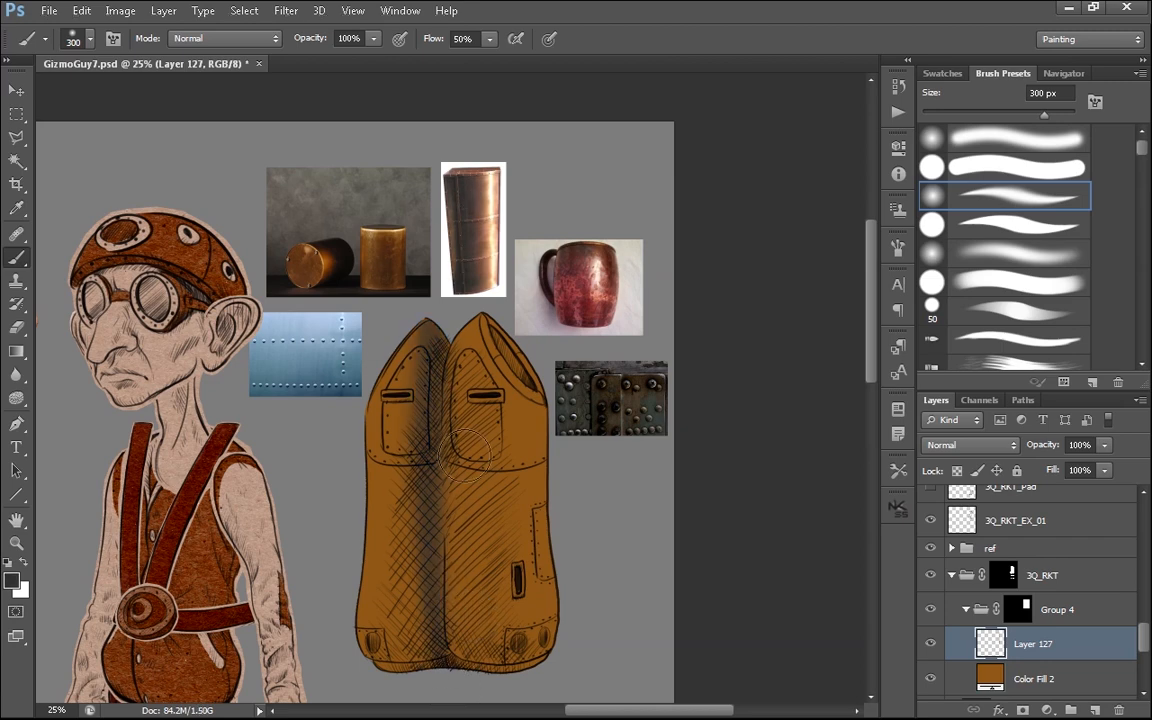
pyautogui.hotkey('ctrl', 'z')
pyautogui.moveTo(449, 690)
pyautogui.mouseDown()
pyautogui.moveTo(437, 469)
pyautogui.moveTo(457, 285)
pyautogui.mouseUp()
pyautogui.hotkey('ctrl', 'z')
# - Enlarge the brush to 600 px and paint soft dark shading down the middle of the rocket pack
pyautogui.press(']')
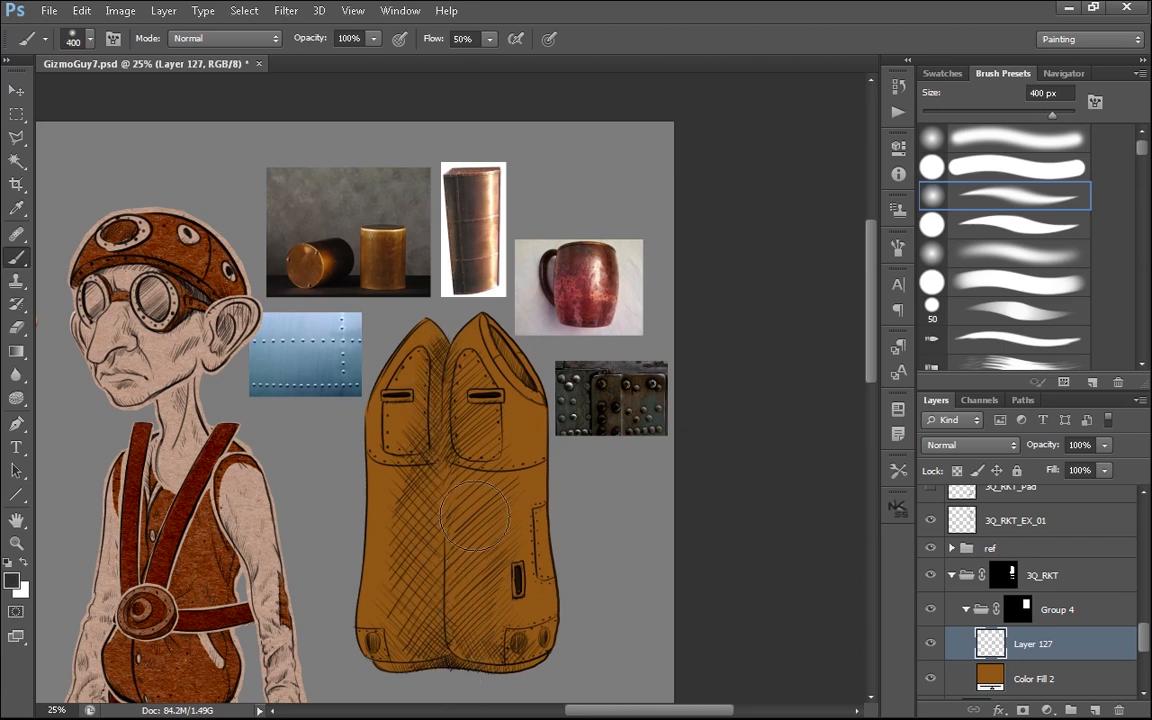
pyautogui.press(']')
pyautogui.press(']')
pyautogui.moveTo(415, 330); pyautogui.dragTo(412, 595)
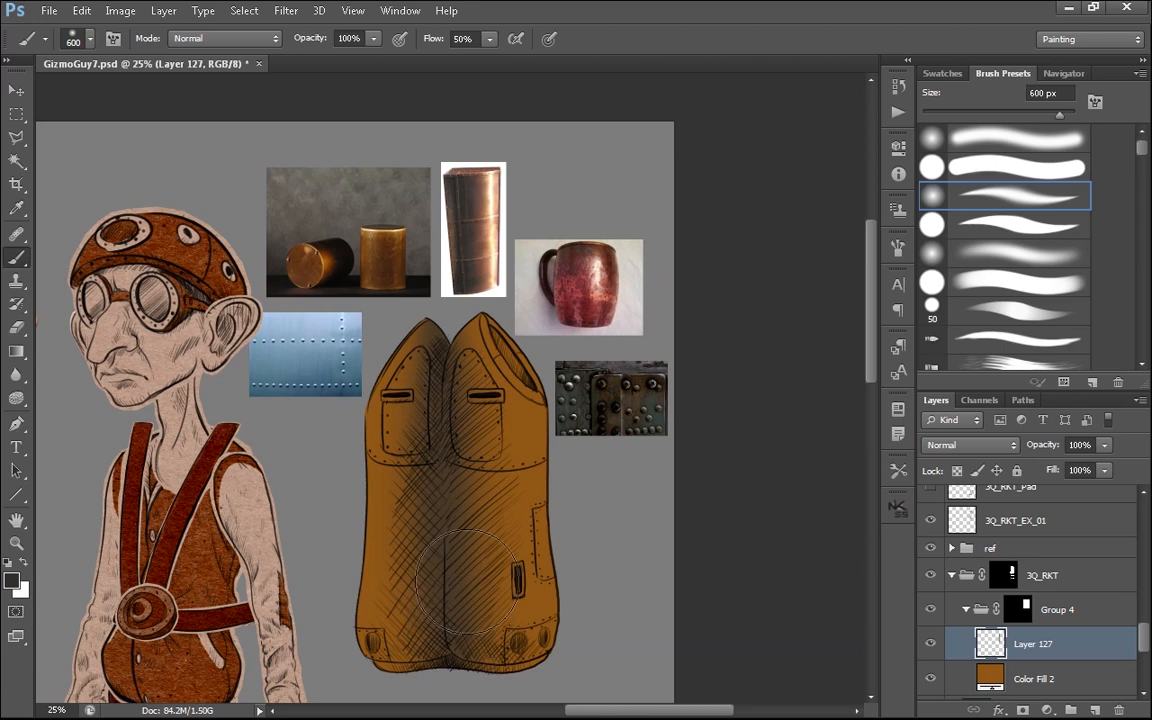
# - Set the brush opacity to 40% and recolor Color Fill 2 with a mid brown sampled from the upright copper photo
pyautogui.keyDown('alt'); pyautogui.click(483, 200); pyautogui.keyUp('alt')
pyautogui.press('4')
pyautogui.doubleClick(991, 680)
pyautogui.click(445, 198)
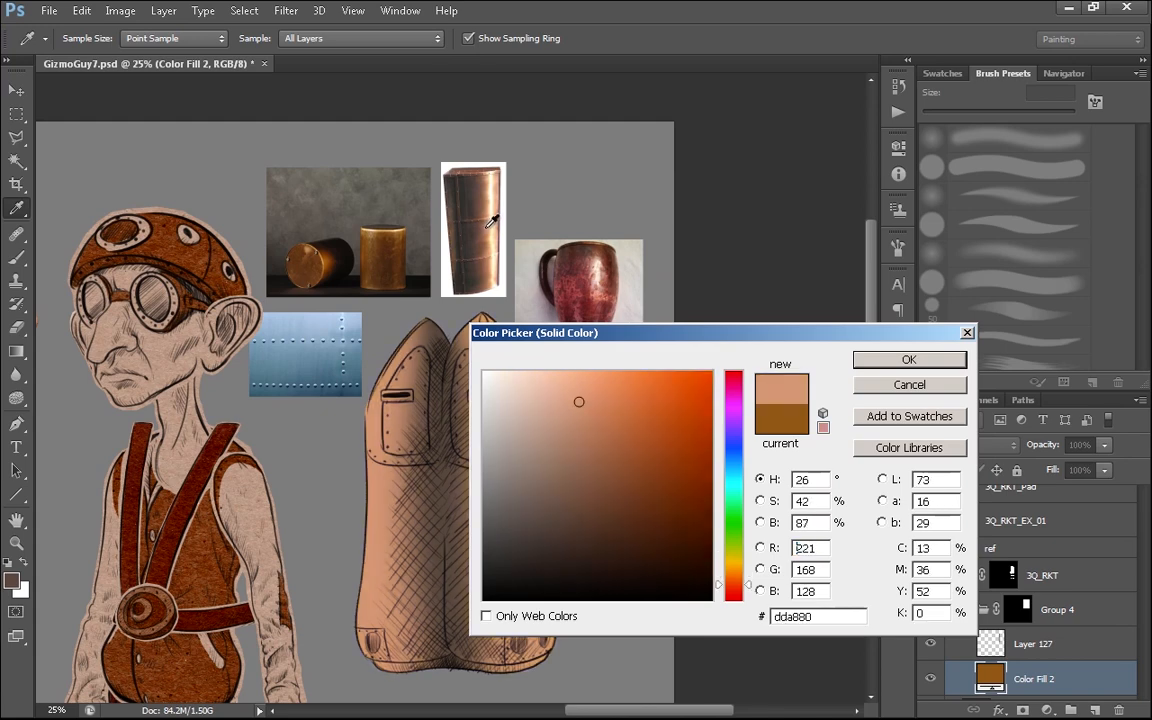
pyautogui.click(440, 198)
pyautogui.click(486, 220)
pyautogui.press('Return')
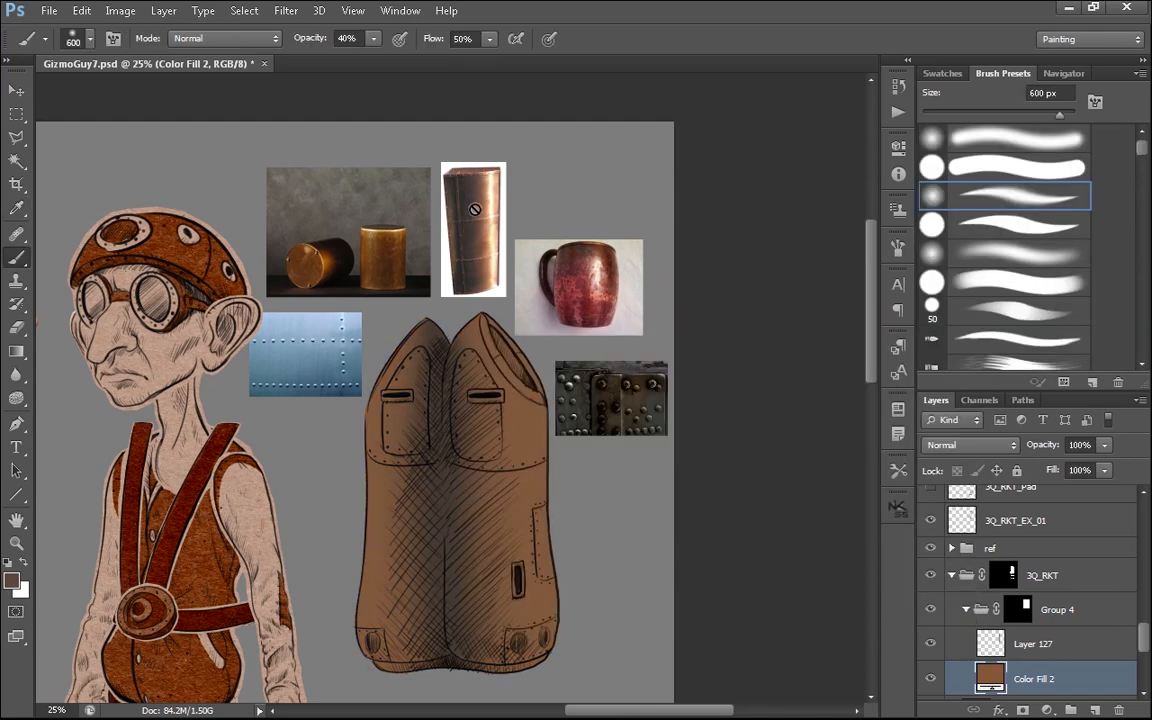
# - Deepen the central shading on Layer 127 with a dark brown sampled from the copper photo, using the 600 px brush
pyautogui.click(992, 627)
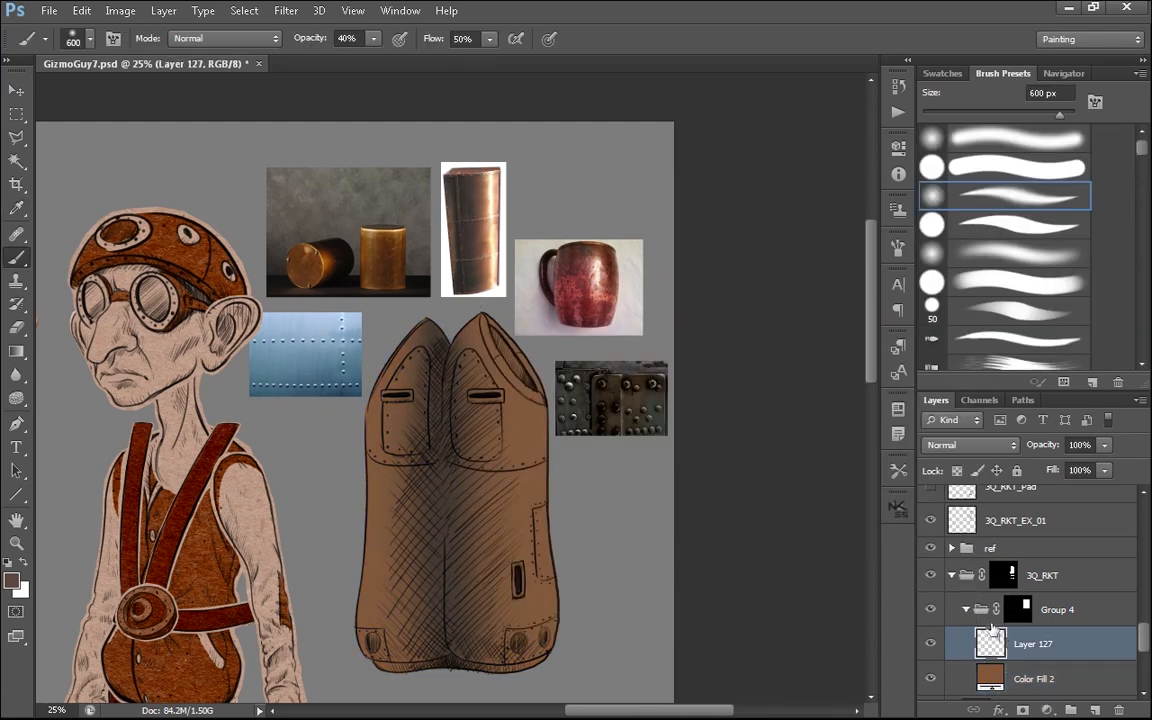
pyautogui.keyDown('alt'); pyautogui.click(464, 241); pyautogui.keyUp('alt')
pyautogui.moveTo(411, 347)
pyautogui.mouseDown()
pyautogui.moveTo(404, 604)
pyautogui.moveTo(411, 494)
pyautogui.moveTo(405, 565)
pyautogui.moveTo(440, 600)
pyautogui.moveTo(450, 570)
pyautogui.mouseUp()
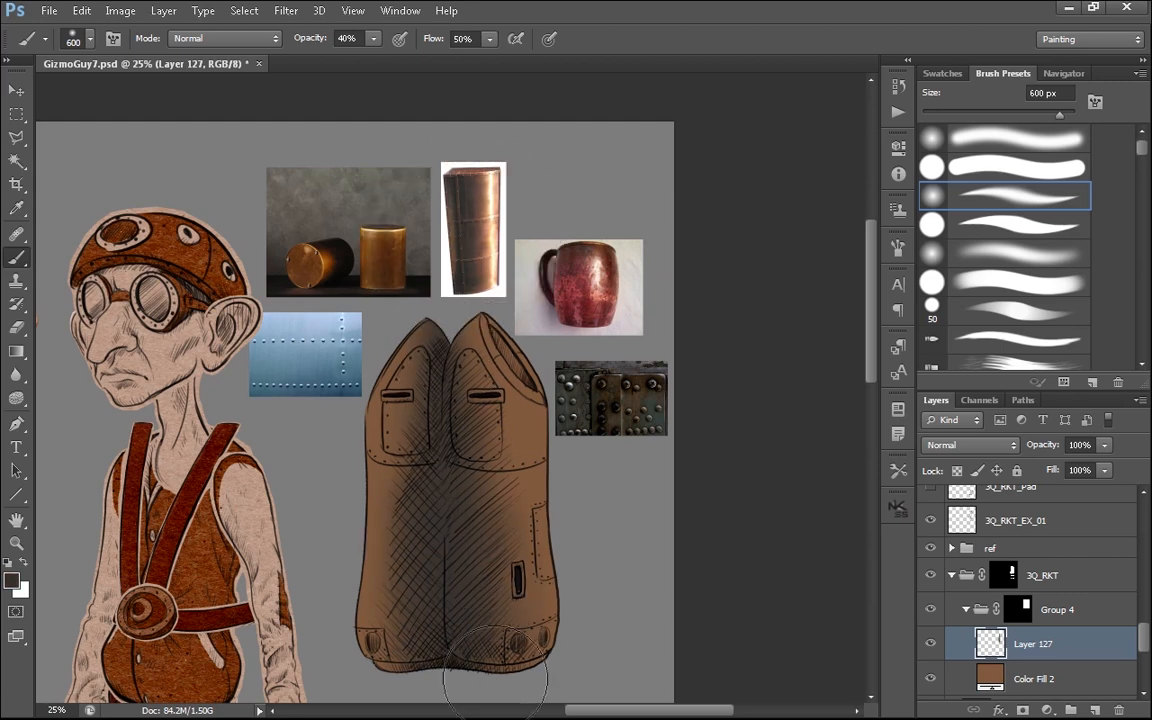
# - Build up light copper tones along the outer sides of both tanks with a 300 px brush at 20% opacity, sampling from the copper photo
pyautogui.keyDown('alt'); pyautogui.click(492, 196); pyautogui.keyUp('alt')
pyautogui.press('[')
pyautogui.press('[')
pyautogui.press('[')
pyautogui.moveTo(433, 345); pyautogui.dragTo(439, 612)
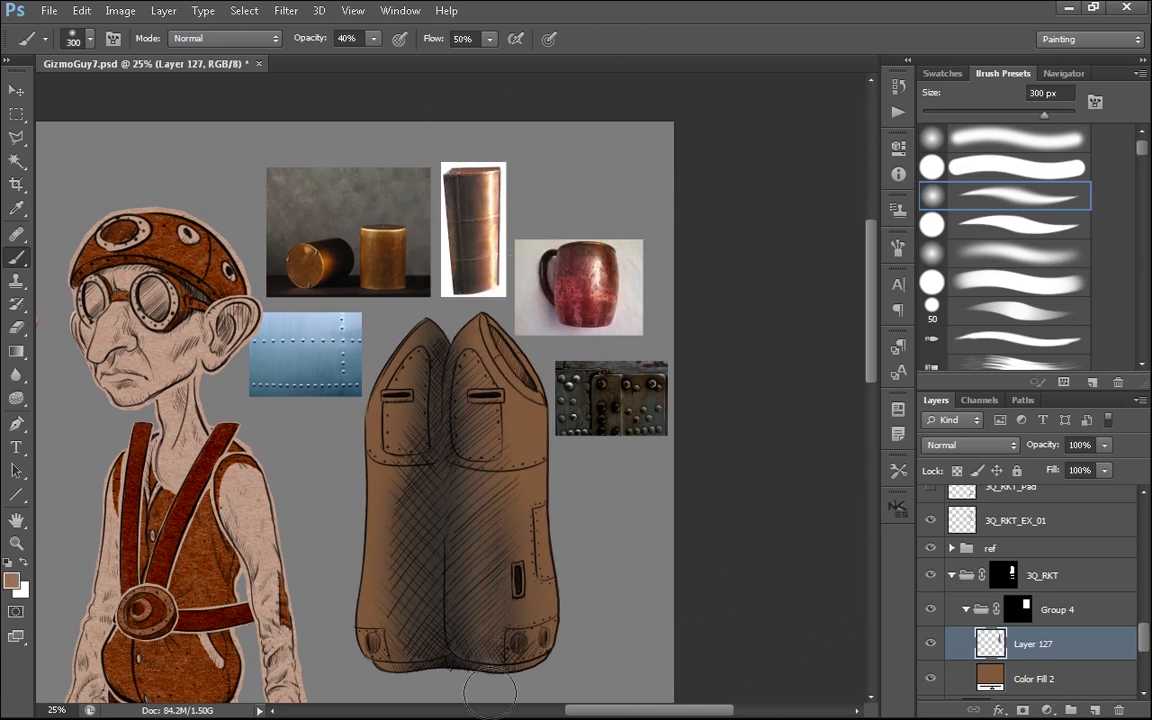
pyautogui.hotkey('ctrl', 'z')
pyautogui.moveTo(486, 340); pyautogui.dragTo(489, 684)
pyautogui.hotkey('ctrl', 'z')
pyautogui.keyDown('alt'); pyautogui.click(492, 197); pyautogui.keyUp('alt')
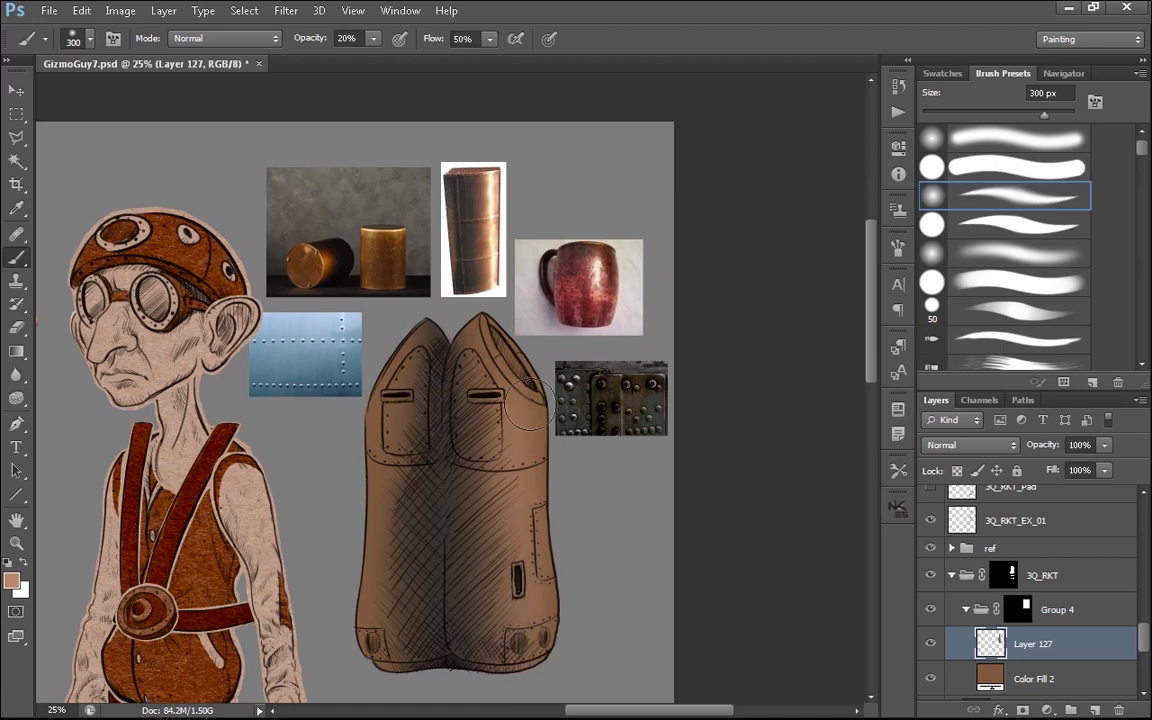
pyautogui.keyDown('alt'); pyautogui.click(494, 219); pyautogui.keyUp('alt')
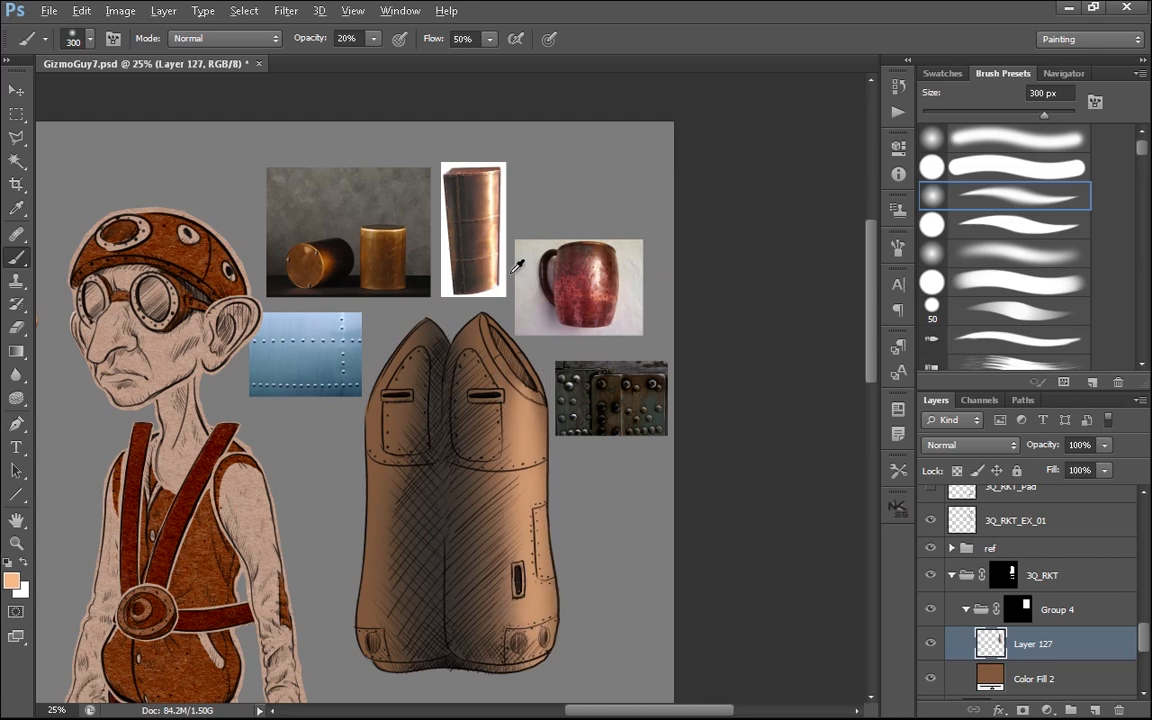
pyautogui.keyDown('alt'); pyautogui.click(494, 222); pyautogui.keyUp('alt')
pyautogui.keyDown('alt'); pyautogui.click(495, 225); pyautogui.keyUp('alt')
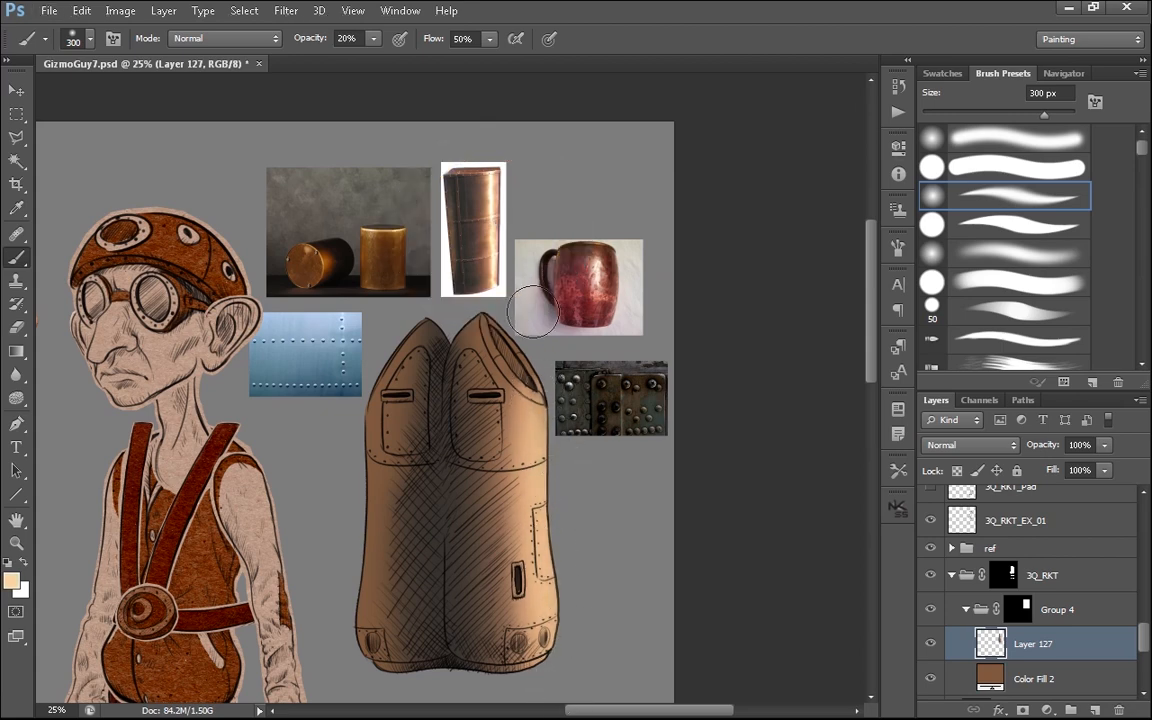
# - Strengthen the warm copper tone down the rocket pack's right side with photo-sampled colors at 67% brush opacity
pyautogui.keyDown('alt'); pyautogui.click(472, 194); pyautogui.keyUp('alt')
pyautogui.press('7')
pyautogui.press('6')
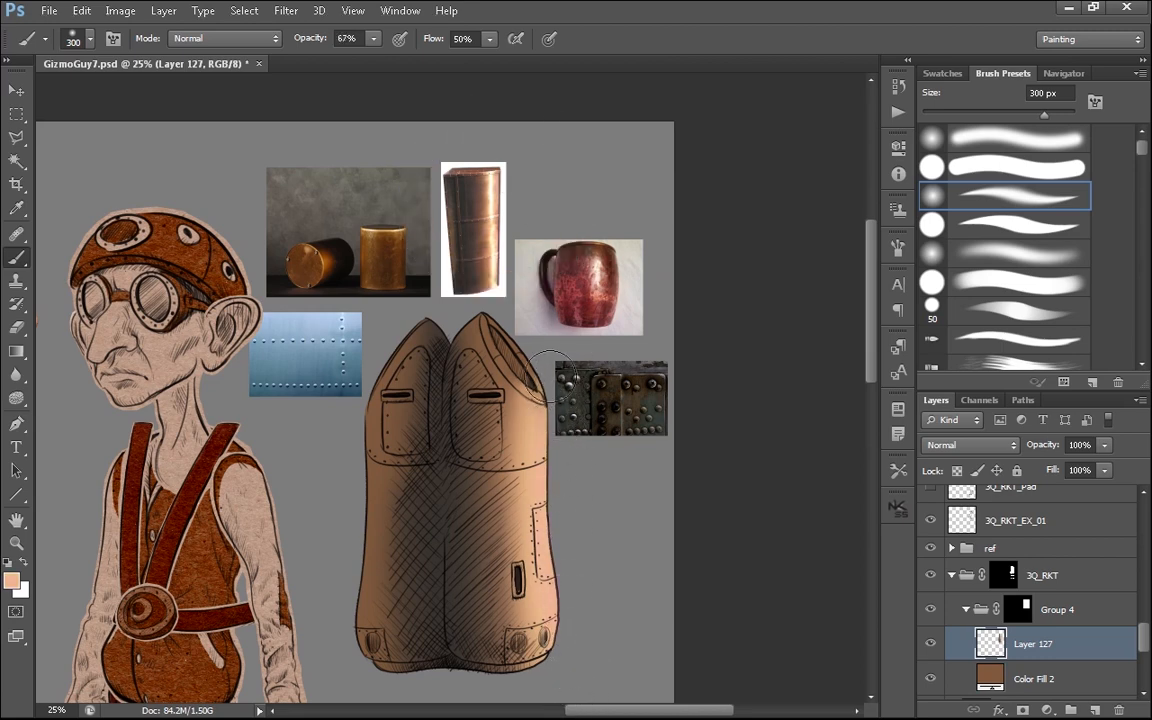
pyautogui.keyDown('alt'); pyautogui.click(498, 203); pyautogui.keyUp('alt')
pyautogui.keyDown('alt'); pyautogui.click(494, 222); pyautogui.keyUp('alt')
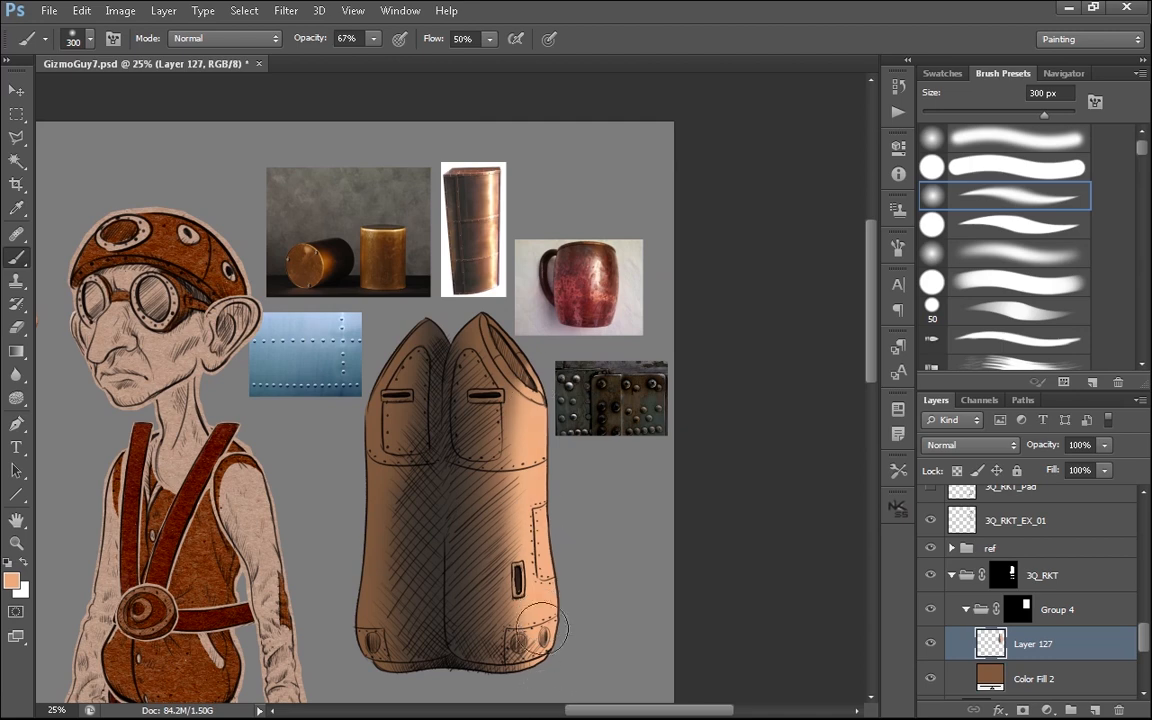
# - Paint a pale sampled highlight down the rocket pack's right side with a 125 px brush at 40% opacity
pyautogui.keyDown('alt'); pyautogui.click(496, 205); pyautogui.keyUp('alt')
pyautogui.press('[')
pyautogui.press('[')
pyautogui.press('[')
pyautogui.press('[')
pyautogui.press('[')
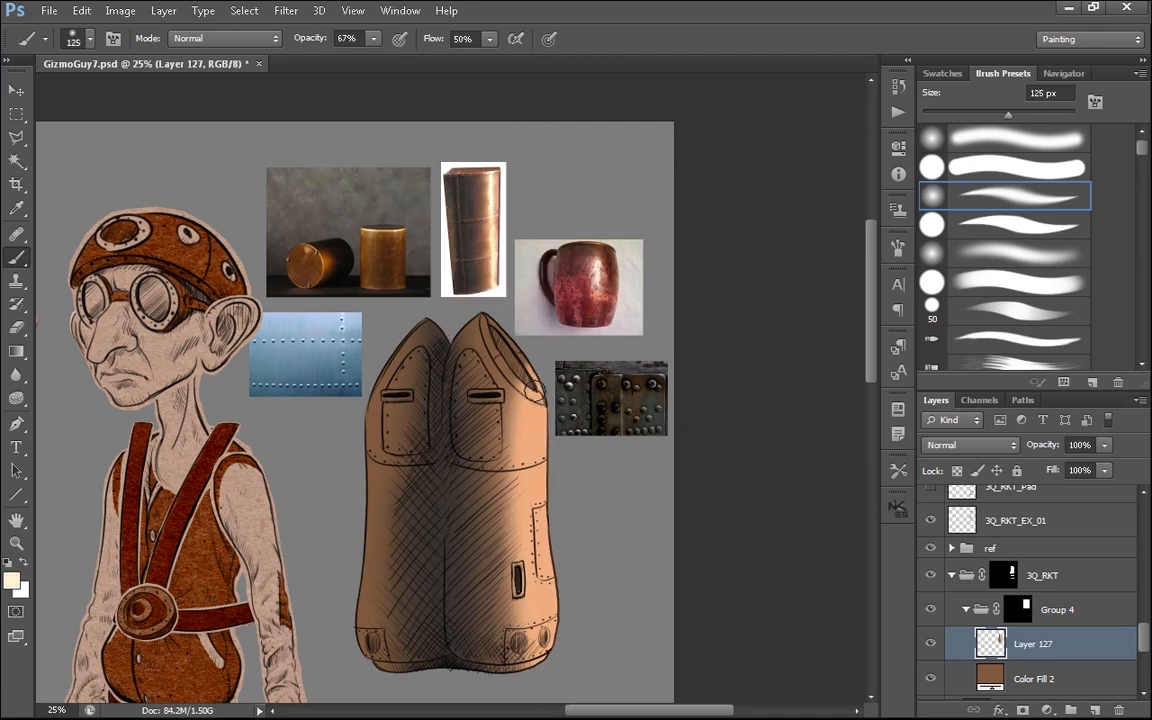
pyautogui.hotkey('ctrl', 'z')
pyautogui.moveTo(542, 398); pyautogui.dragTo(555, 626)
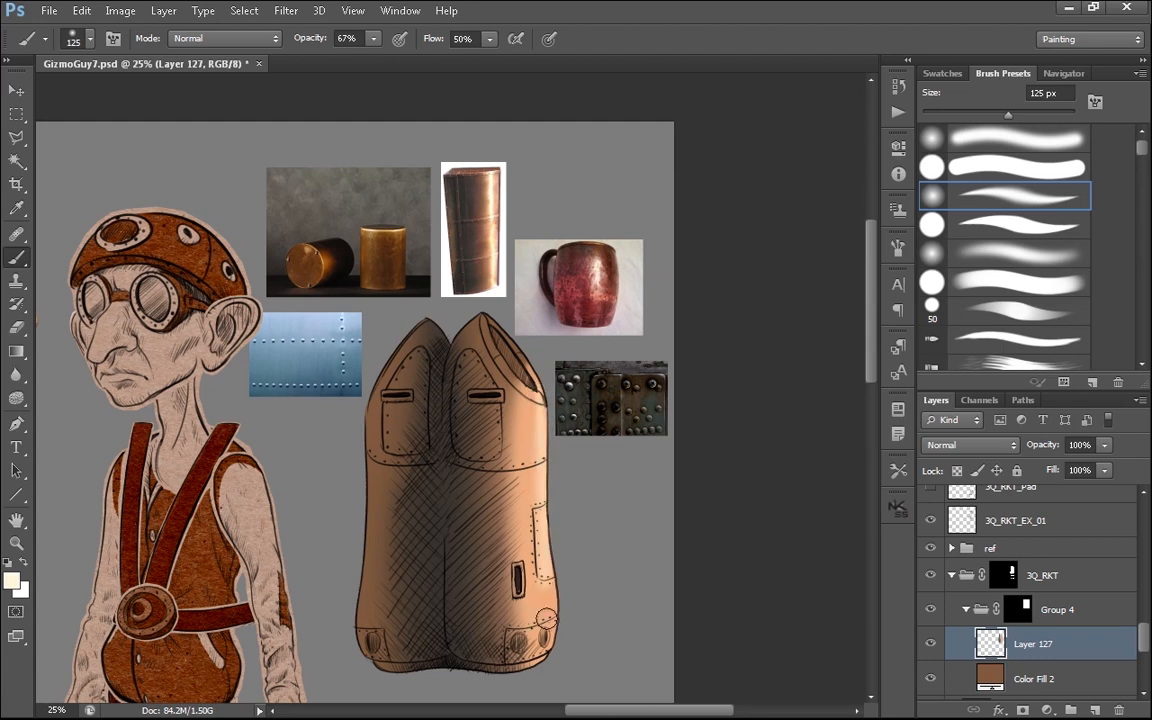
pyautogui.hotkey('ctrl', 'z')
pyautogui.press('4')
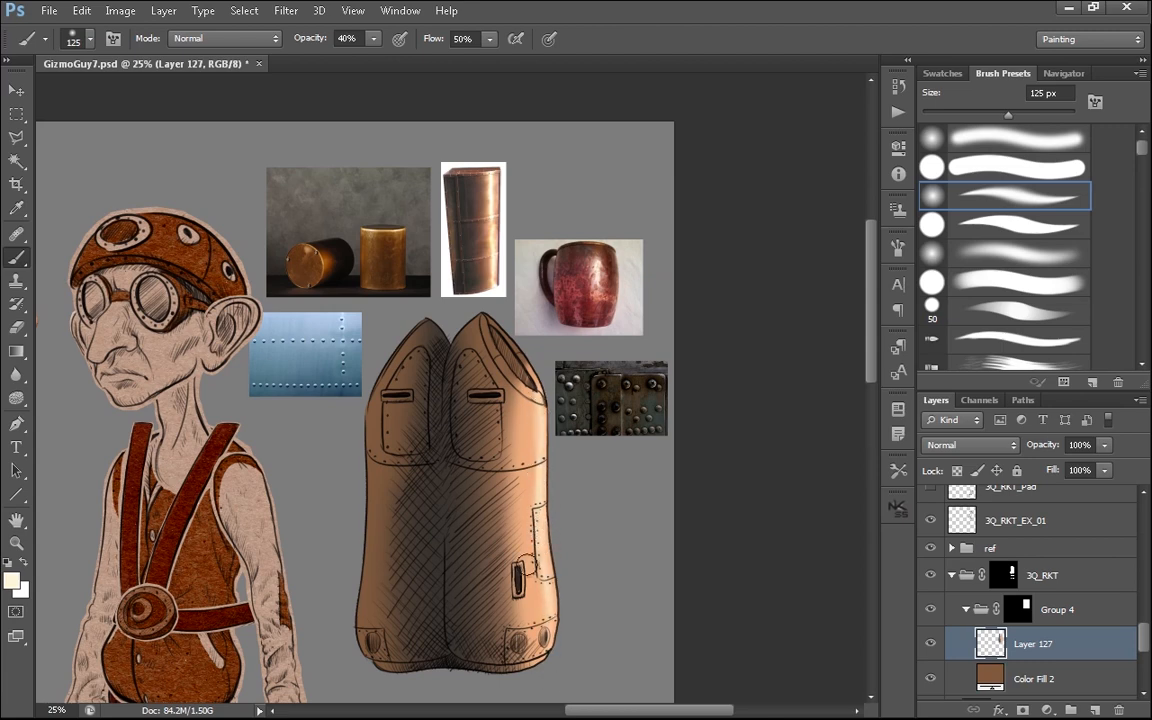
# - Brush a pale peach highlight sampled from the copper photo down the right tank's outer side with the 125 px brush
pyautogui.keyDown('alt'); pyautogui.click(470, 235); pyautogui.keyUp('alt')
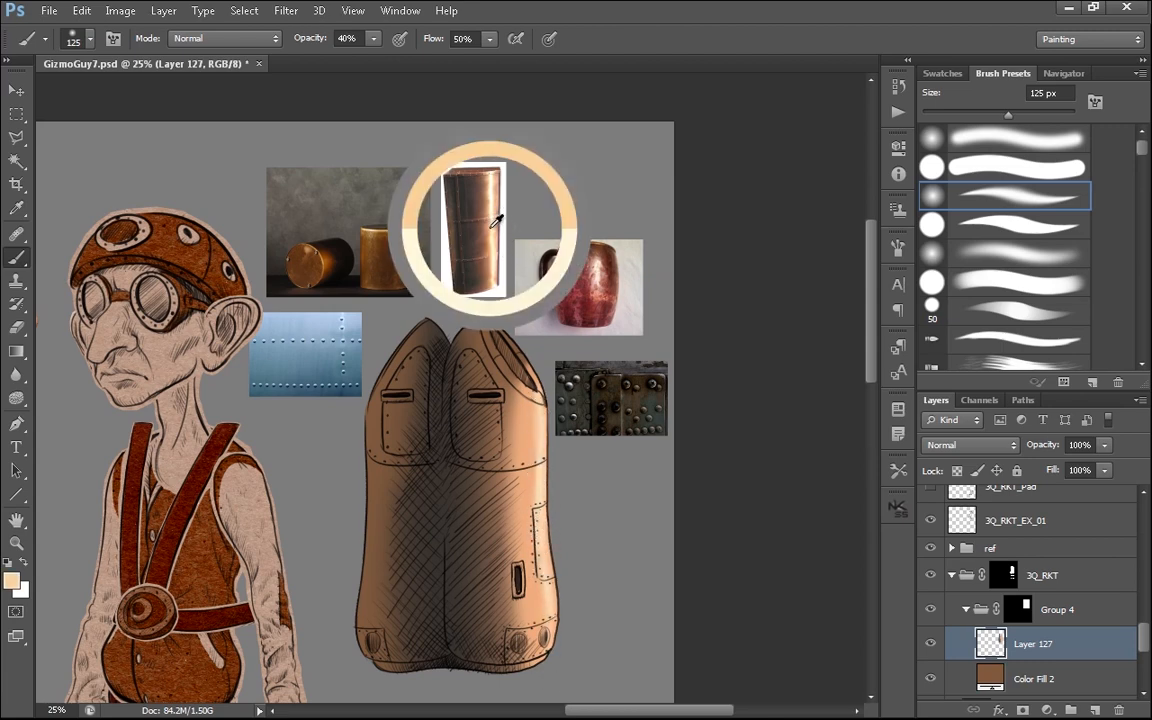
pyautogui.moveTo(531, 405); pyautogui.dragTo(543, 631)
pyautogui.moveTo(531, 514); pyautogui.dragTo(537, 411)
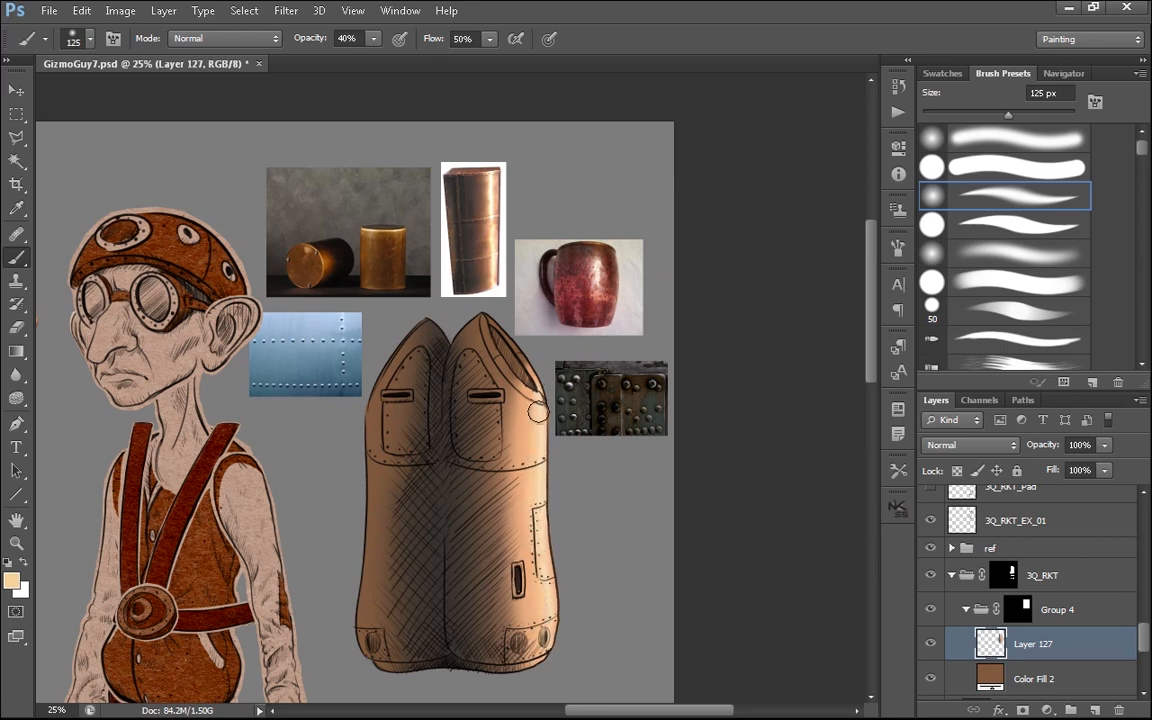
# - Enlarge the brush to 250 px and sample mid copper tones for blending the rocket pack's shading
pyautogui.press(']')
pyautogui.press(']')
pyautogui.keyDown('alt'); pyautogui.click(444, 198); pyautogui.keyUp('alt')
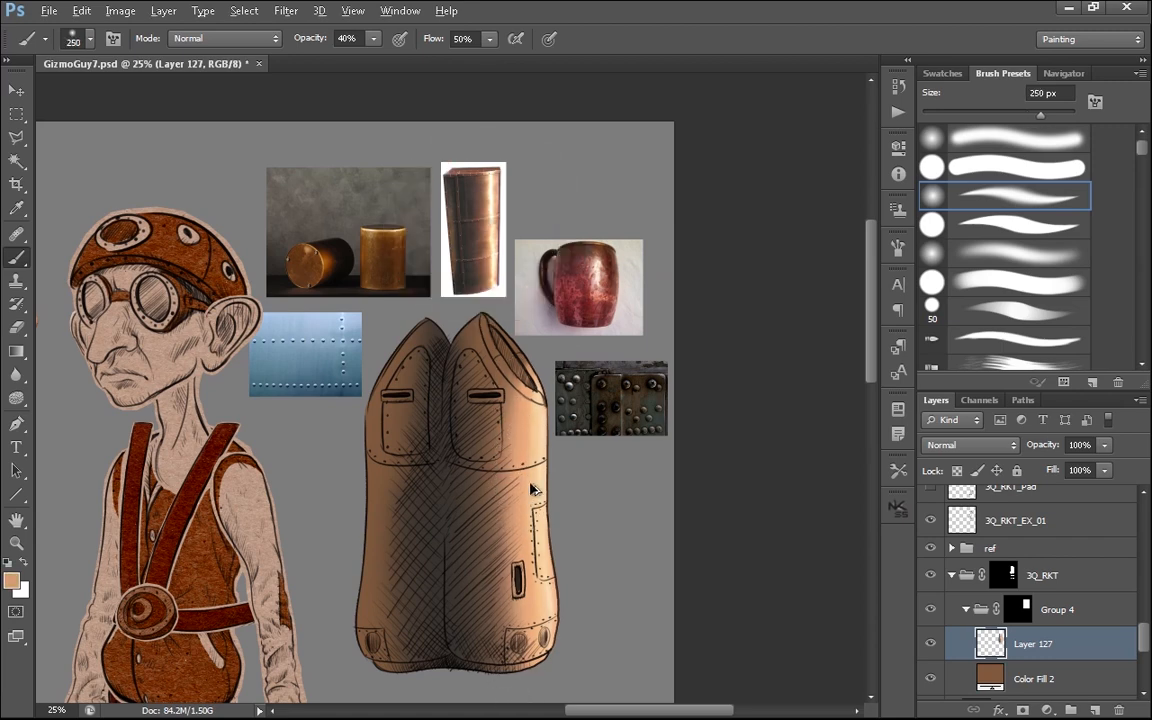
pyautogui.press(']')
pyautogui.press(']')
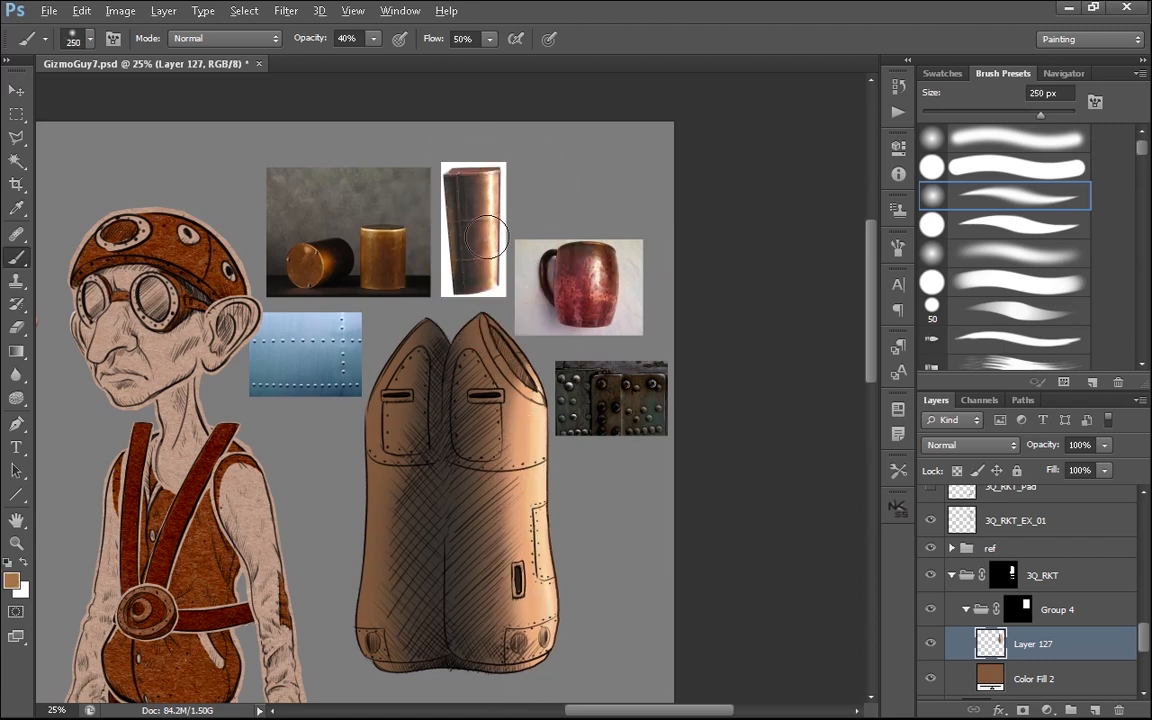
# - Study the copper photo up close, then paint a sampled copper tone along the left tank's outer side at 40% opacity
pyautogui.hotkey('ctrl', '+')
pyautogui.hotkey('ctrl', '+')
pyautogui.hotkey('ctrl', '+')
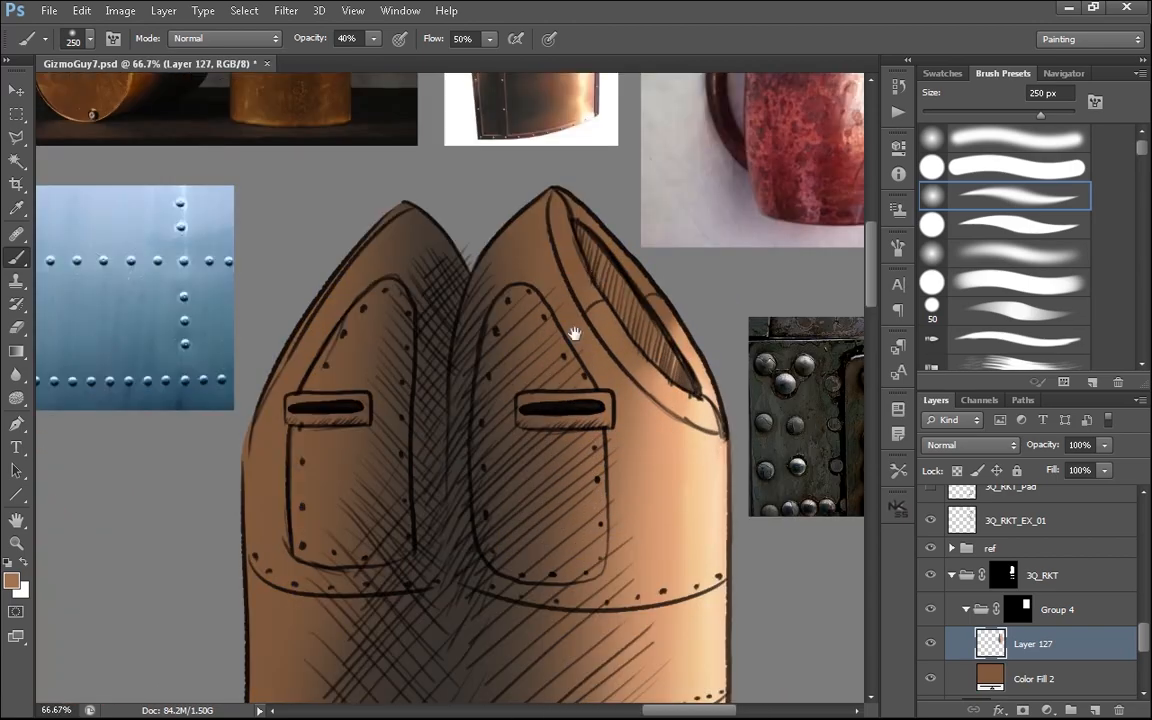
pyautogui.moveTo(591, 276); pyautogui.dragTo(526, 640)
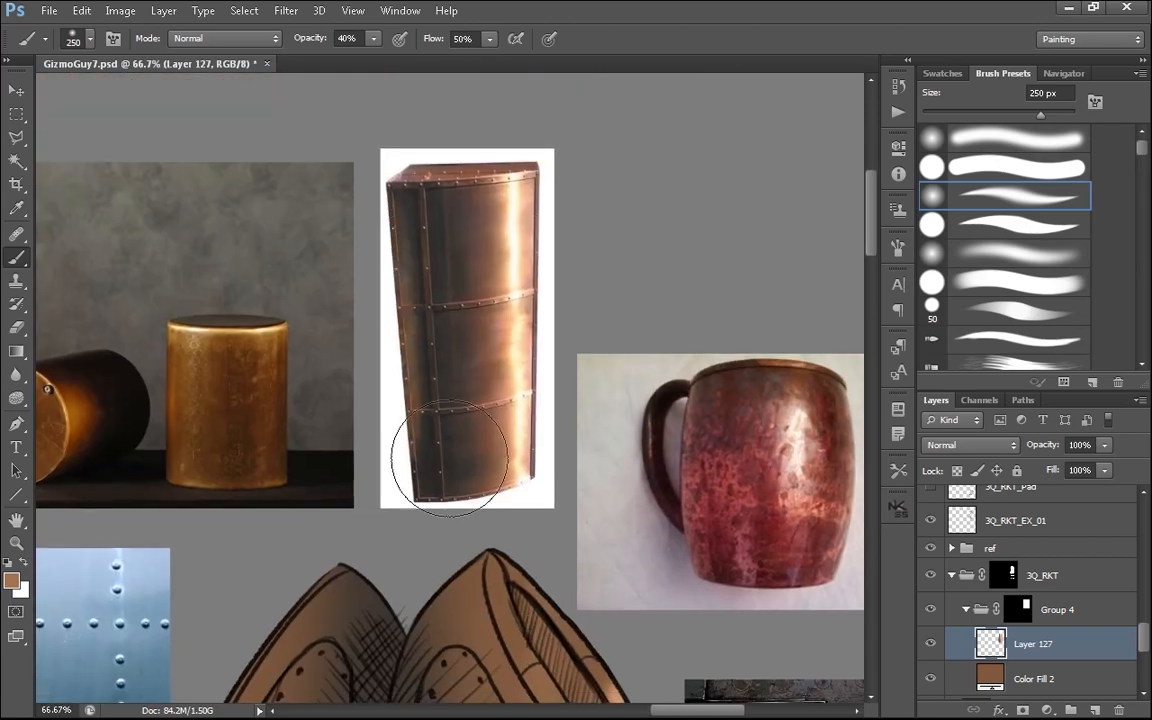
pyautogui.hotkey('ctrl', '-')
pyautogui.hotkey('ctrl', '-')
pyautogui.moveTo(624, 603); pyautogui.dragTo(632, 362)
pyautogui.moveTo(533, 332); pyautogui.dragTo(548, 286)
pyautogui.keyDown('alt'); pyautogui.click(473, 315); pyautogui.keyUp('alt')
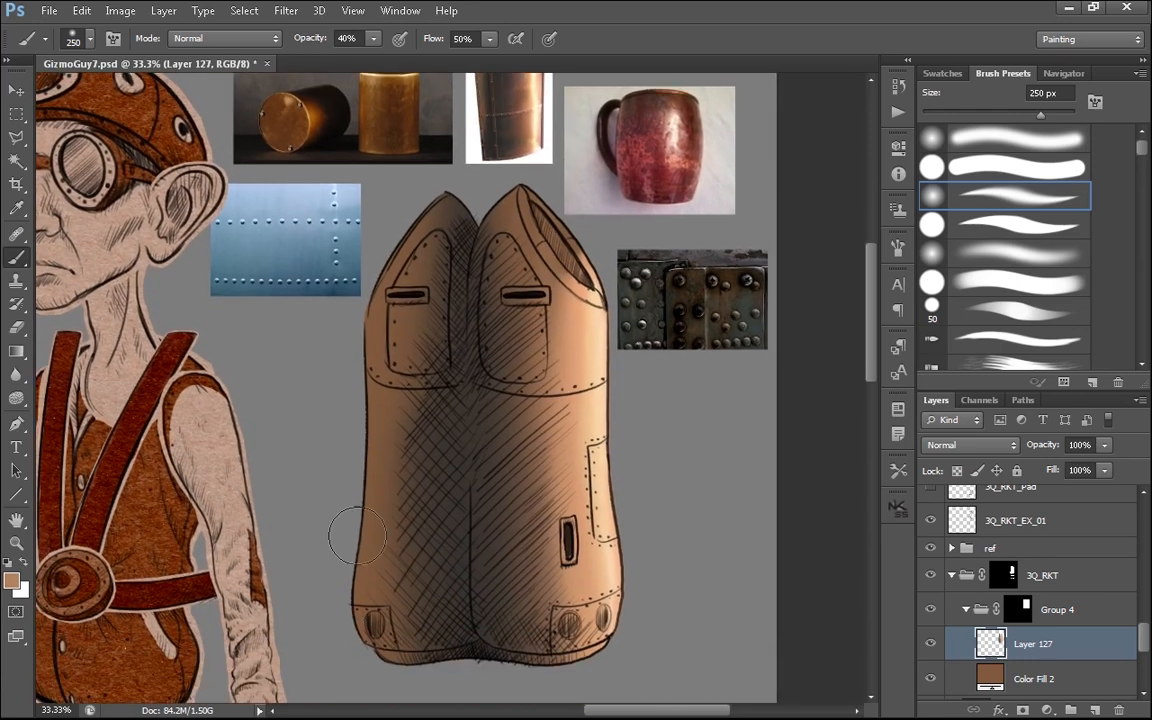
pyautogui.moveTo(357, 536); pyautogui.dragTo(367, 188)
pyautogui.moveTo(425, 358); pyautogui.dragTo(422, 396)
pyautogui.moveTo(374, 305); pyautogui.dragTo(446, 222)
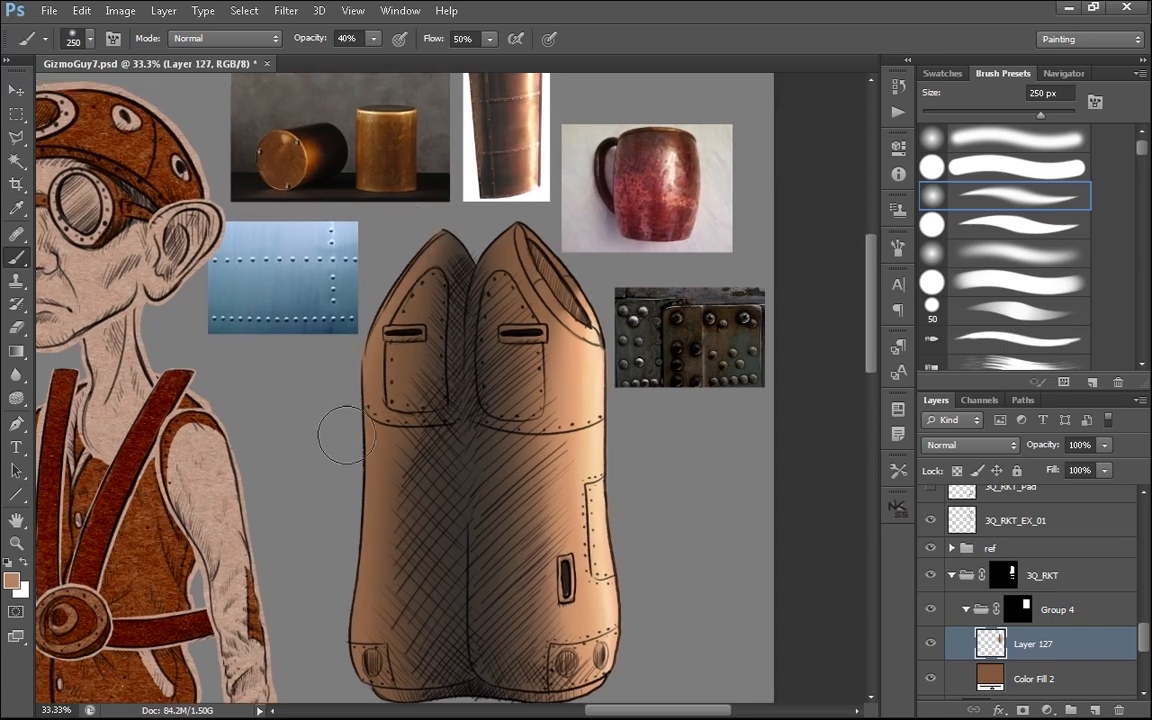
# - Lighten the left tank's outer edge from nose to base with a light peach sampled from the copper photo
pyautogui.moveTo(515, 371); pyautogui.dragTo(496, 340)
pyautogui.keyDown('alt'); pyautogui.click(551, 132); pyautogui.keyUp('alt')
pyautogui.keyDown('alt'); pyautogui.click(552, 130); pyautogui.keyUp('alt')
pyautogui.moveTo(377, 300); pyautogui.dragTo(384, 409)
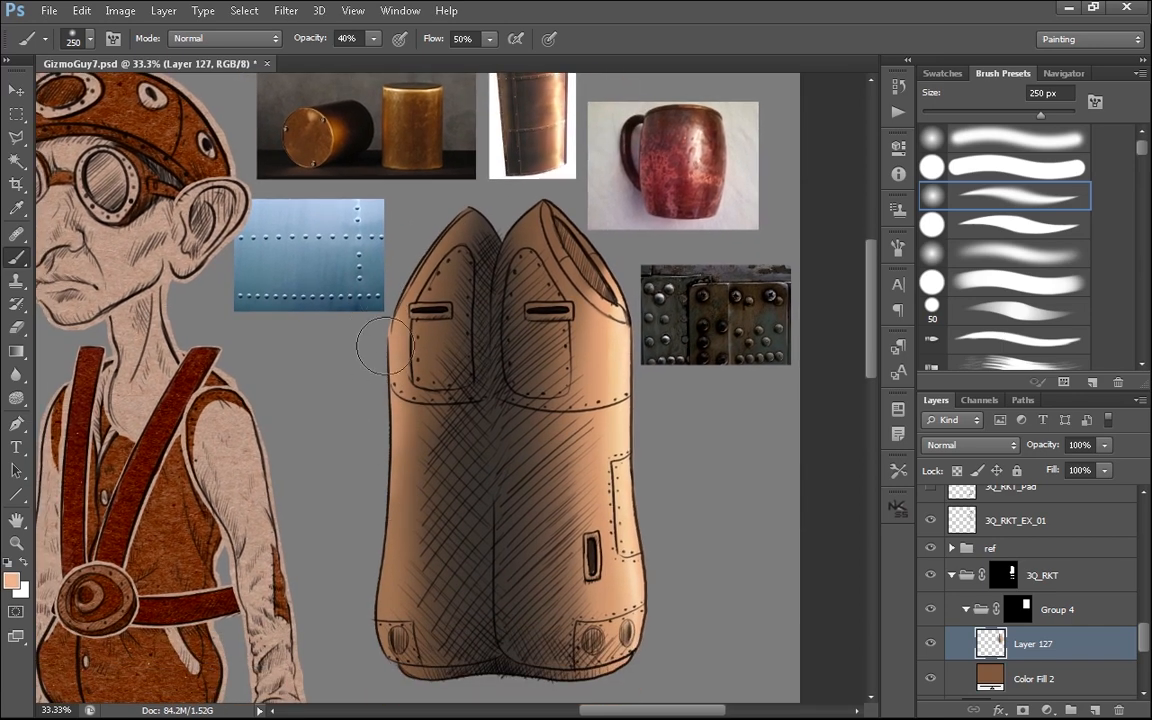
pyautogui.moveTo(446, 208); pyautogui.dragTo(380, 337)
pyautogui.moveTo(380, 440); pyautogui.dragTo(380, 630)
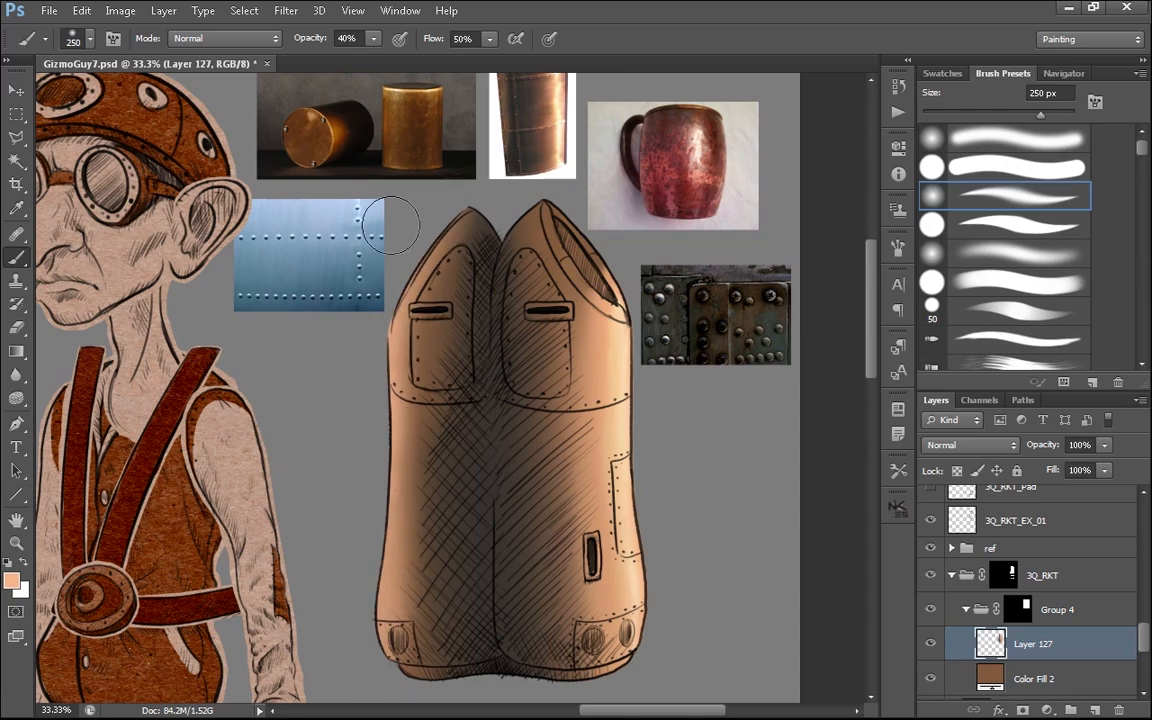
# - Shade the left tank's nose with a reddish brown sampled from the copper photo at 30% brush opacity
pyautogui.hotkey('ctrl', '-')
pyautogui.hotkey('ctrl', '-')
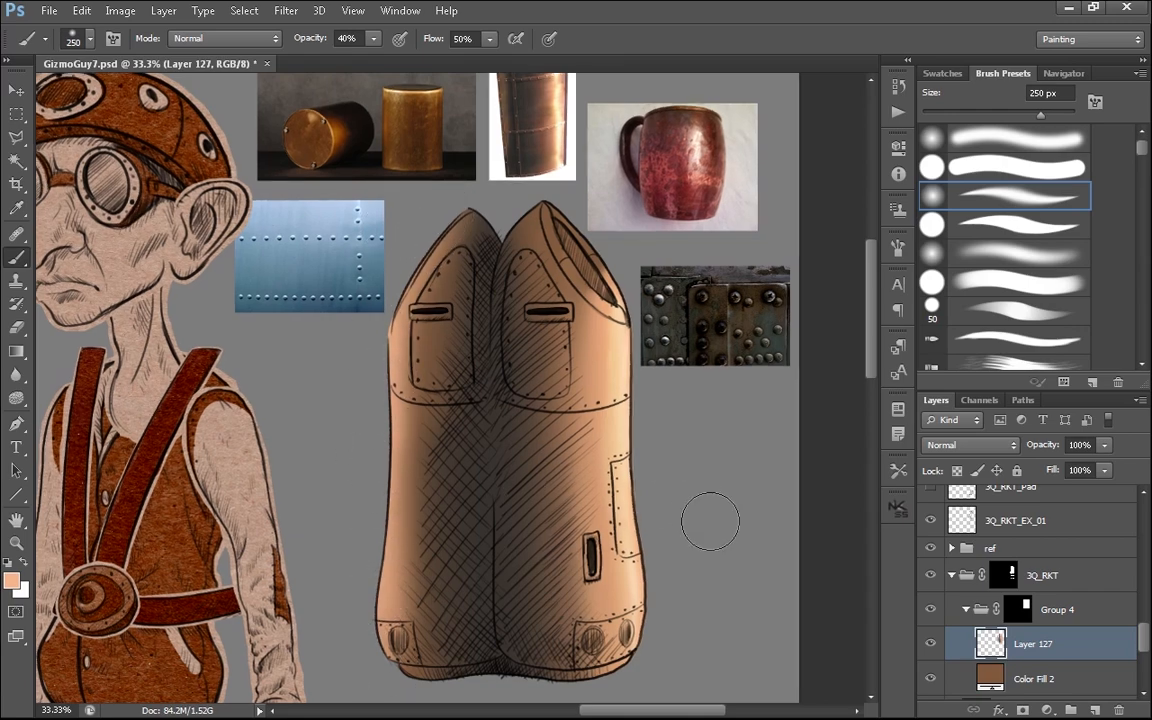
pyautogui.hotkey('ctrl', '+')
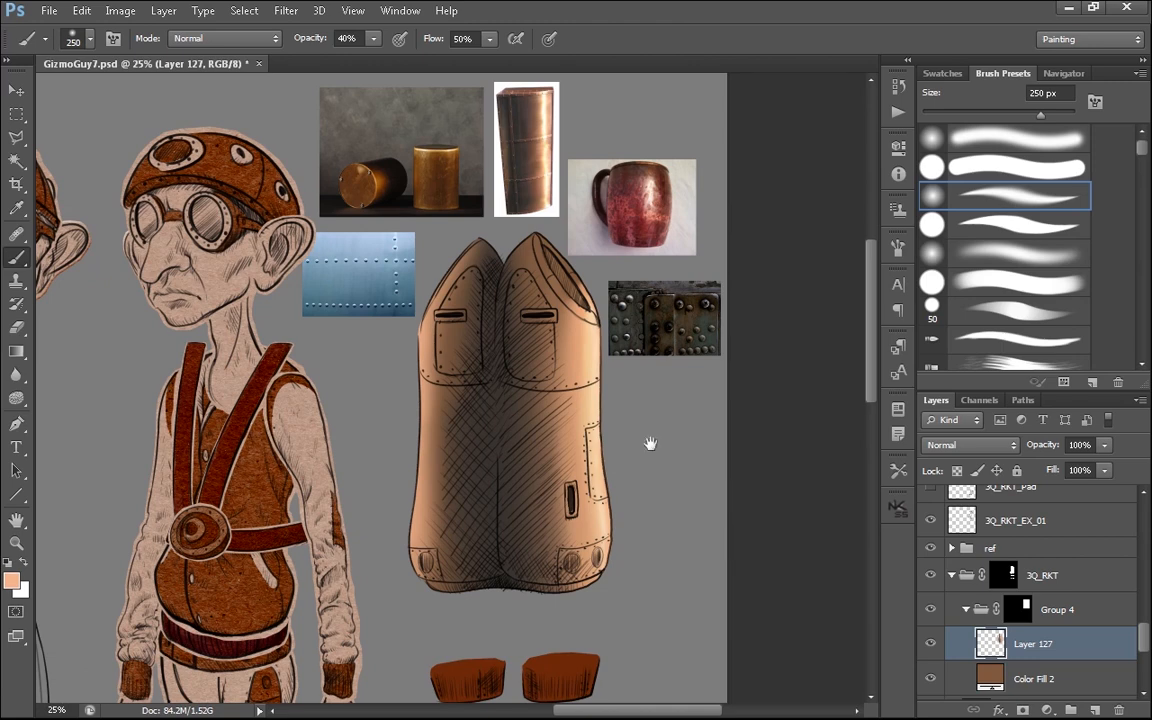
pyautogui.moveTo(650, 442); pyautogui.dragTo(609, 571)
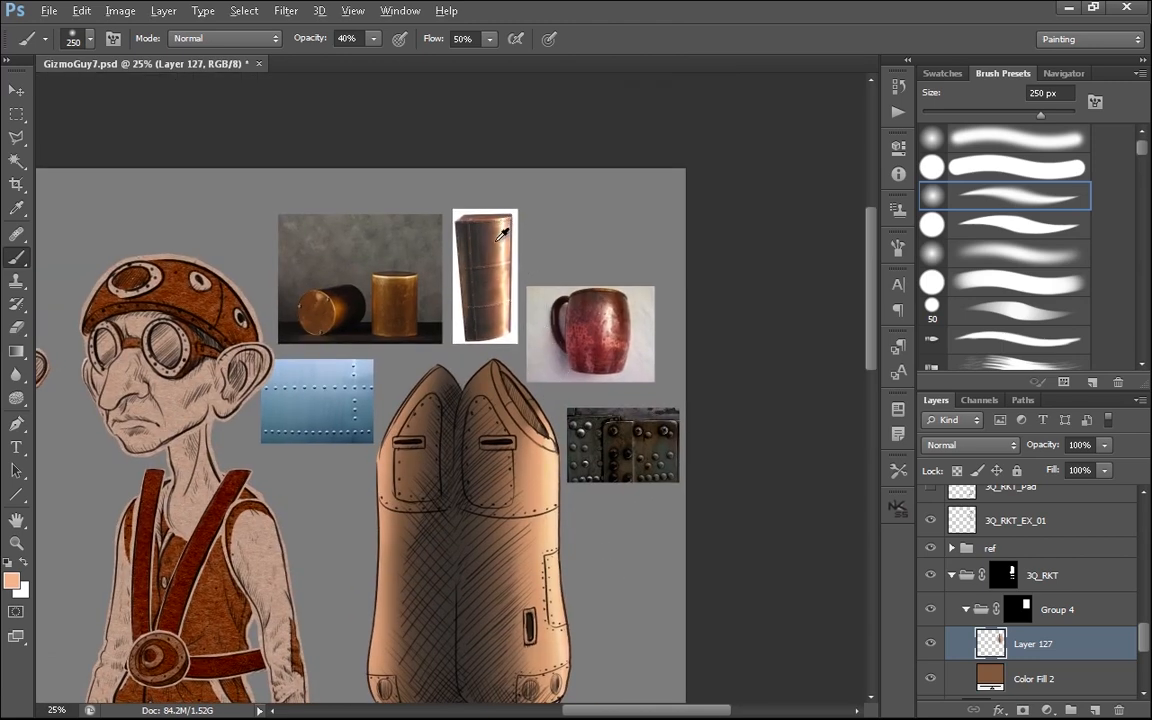
pyautogui.keyDown('alt'); pyautogui.click(503, 233); pyautogui.keyUp('alt')
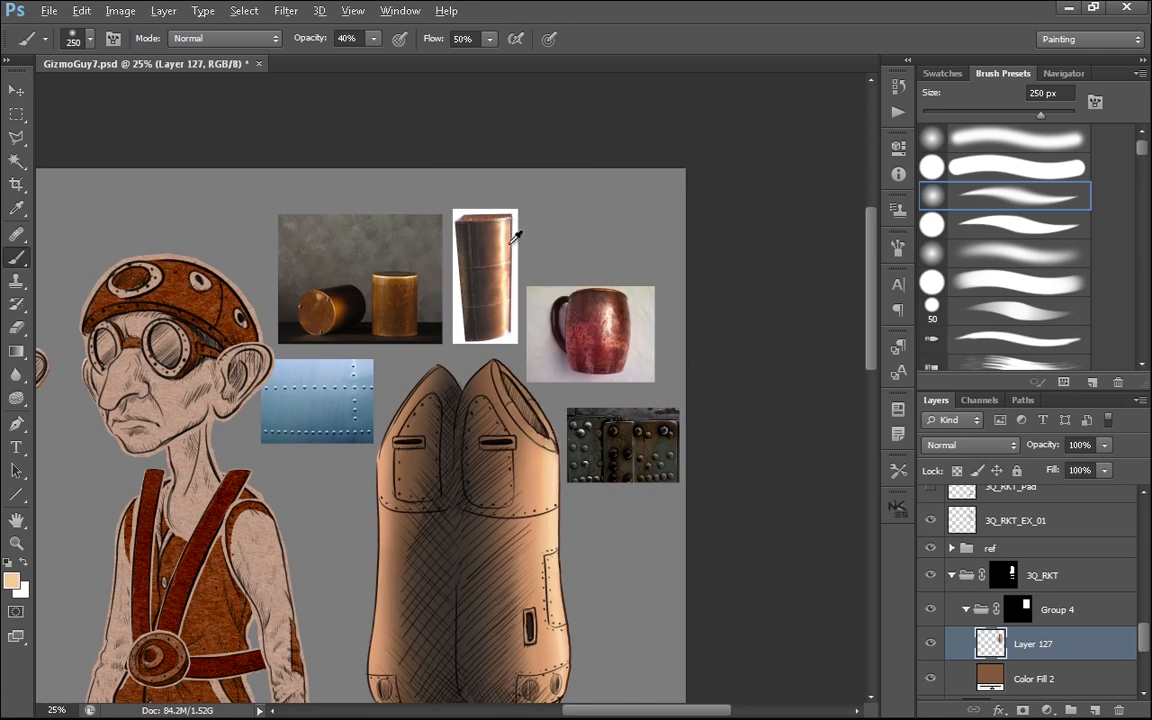
pyautogui.keyDown('alt'); pyautogui.click(447, 229); pyautogui.keyUp('alt')
pyautogui.press('0')
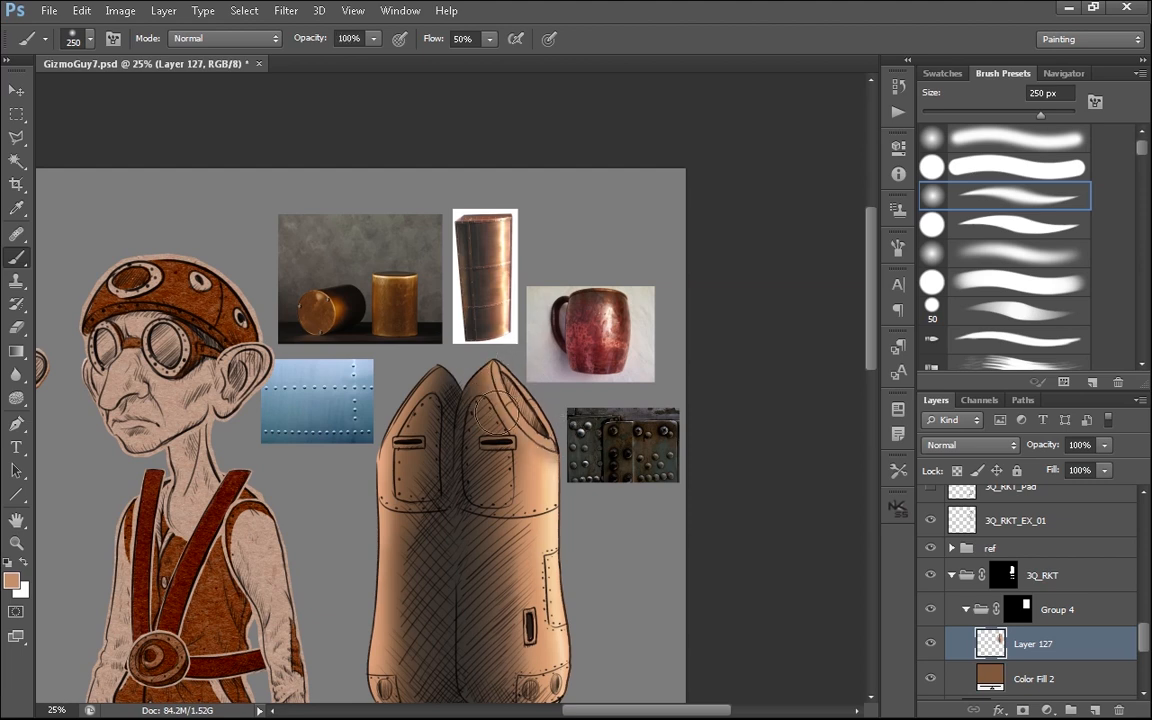
pyautogui.press('3')
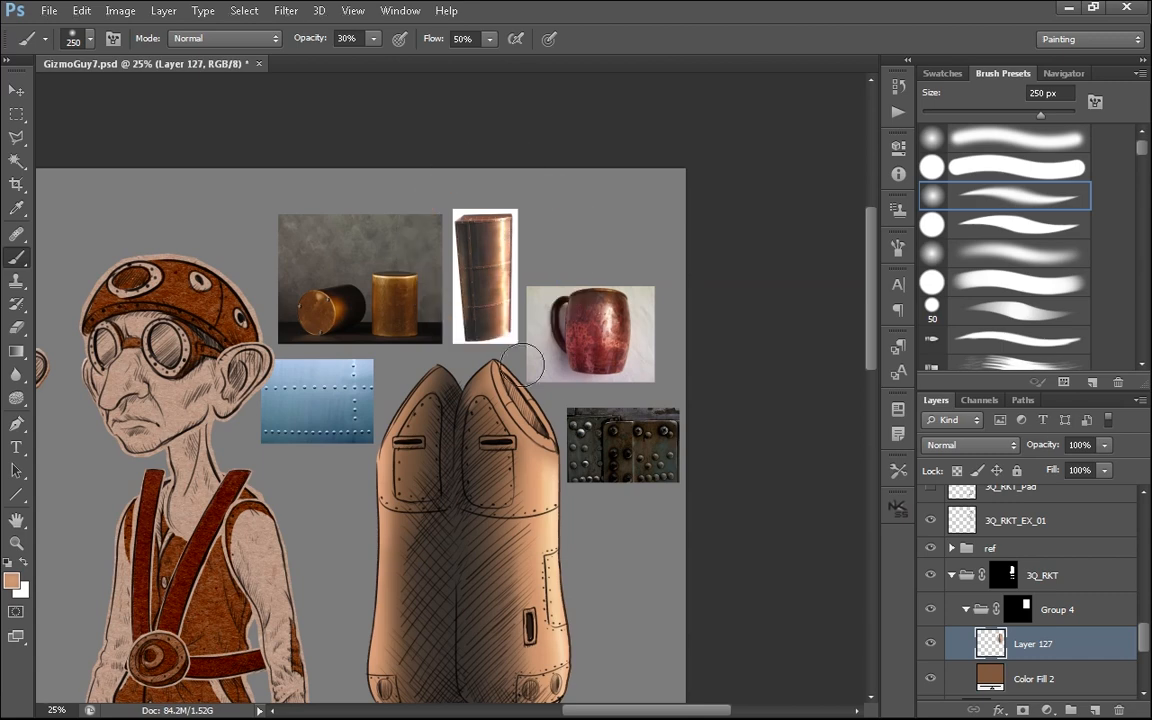
pyautogui.keyDown('alt'); pyautogui.click(505, 228); pyautogui.keyUp('alt')
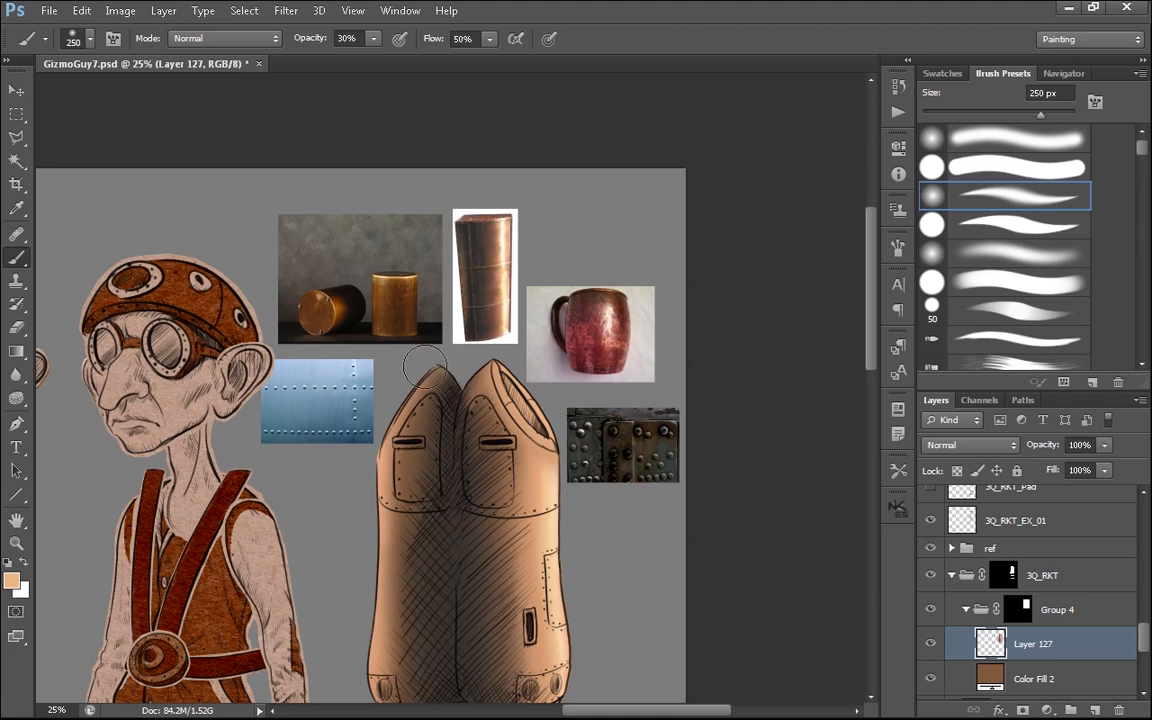
pyautogui.keyDown('alt'); pyautogui.click(487, 210); pyautogui.keyUp('alt')
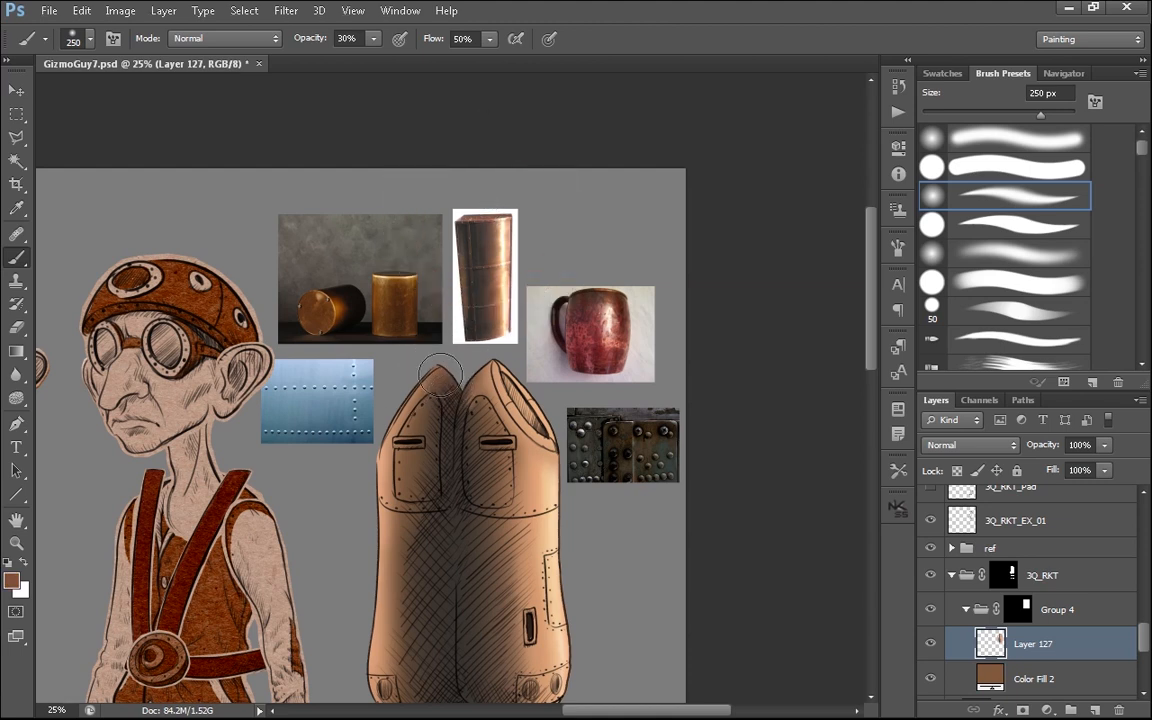
pyautogui.moveTo(424, 403)
pyautogui.mouseDown()
pyautogui.moveTo(383, 468)
pyautogui.moveTo(386, 427)
pyautogui.moveTo(406, 409)
pyautogui.moveTo(399, 453)
pyautogui.mouseUp()
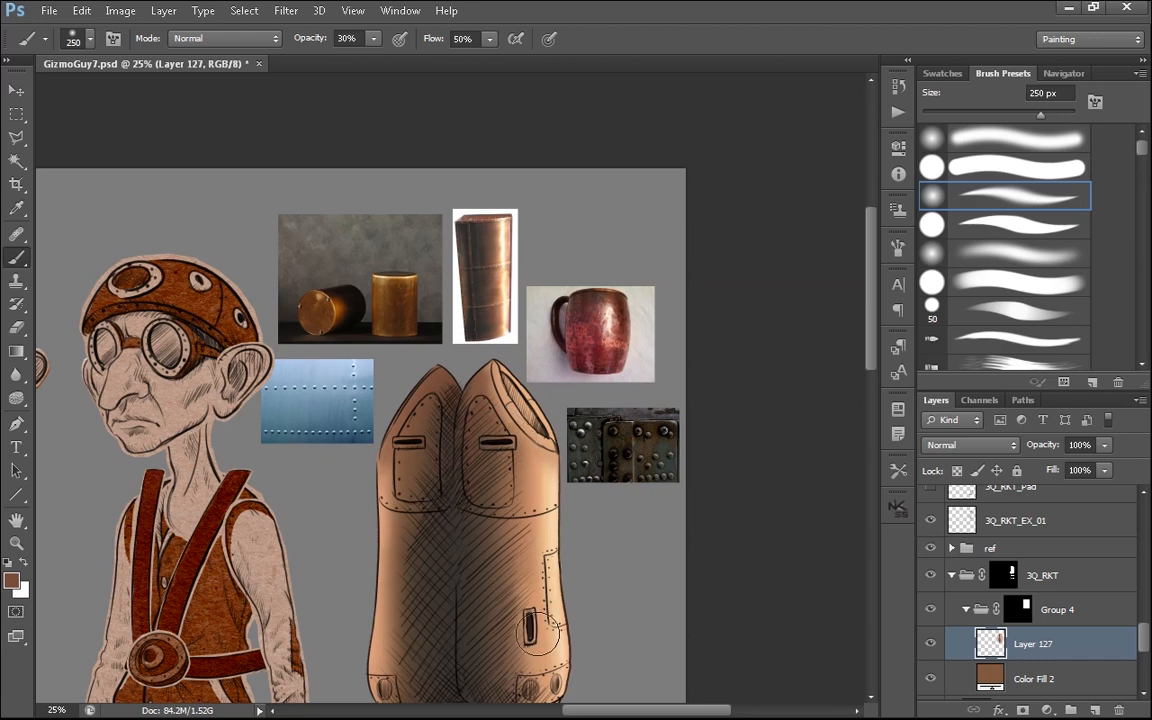
# - Blend light peach and copper tones from the photo into the left tank's upper outer side with the 250 px brush
pyautogui.scroll(-1, 505, 426)
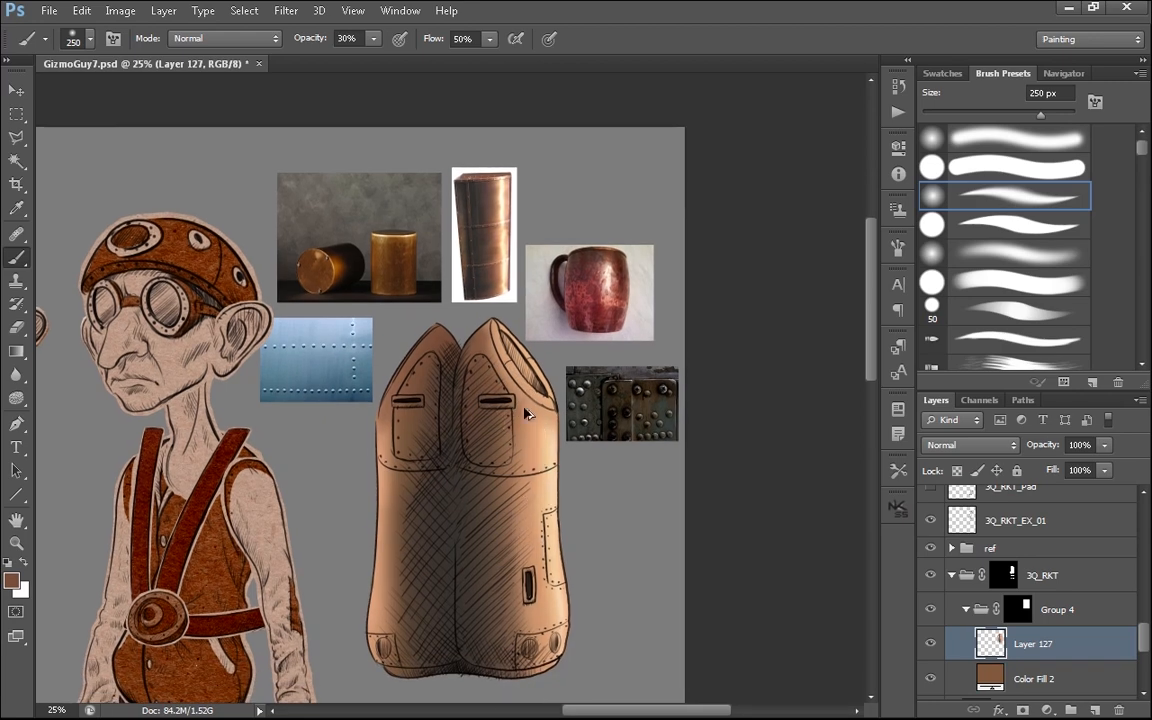
pyautogui.moveTo(611, 368); pyautogui.dragTo(610, 479)
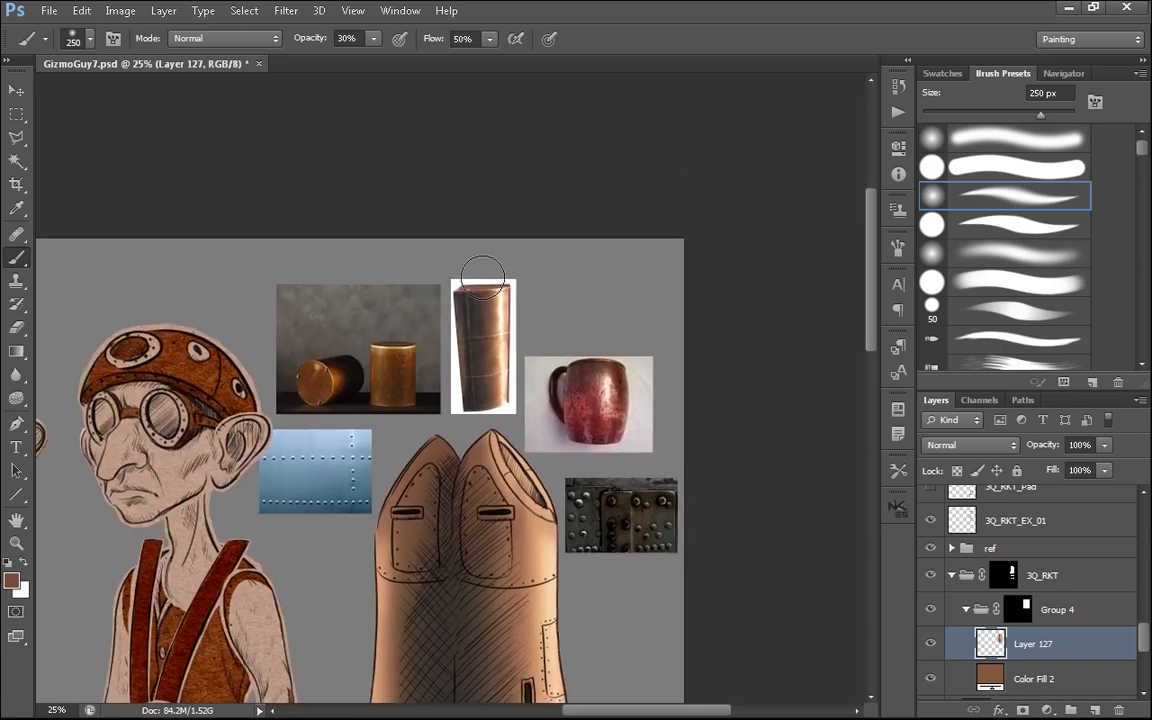
pyautogui.keyDown('alt'); pyautogui.click(466, 285); pyautogui.keyUp('alt')
pyautogui.scroll(-3, 529, 538)
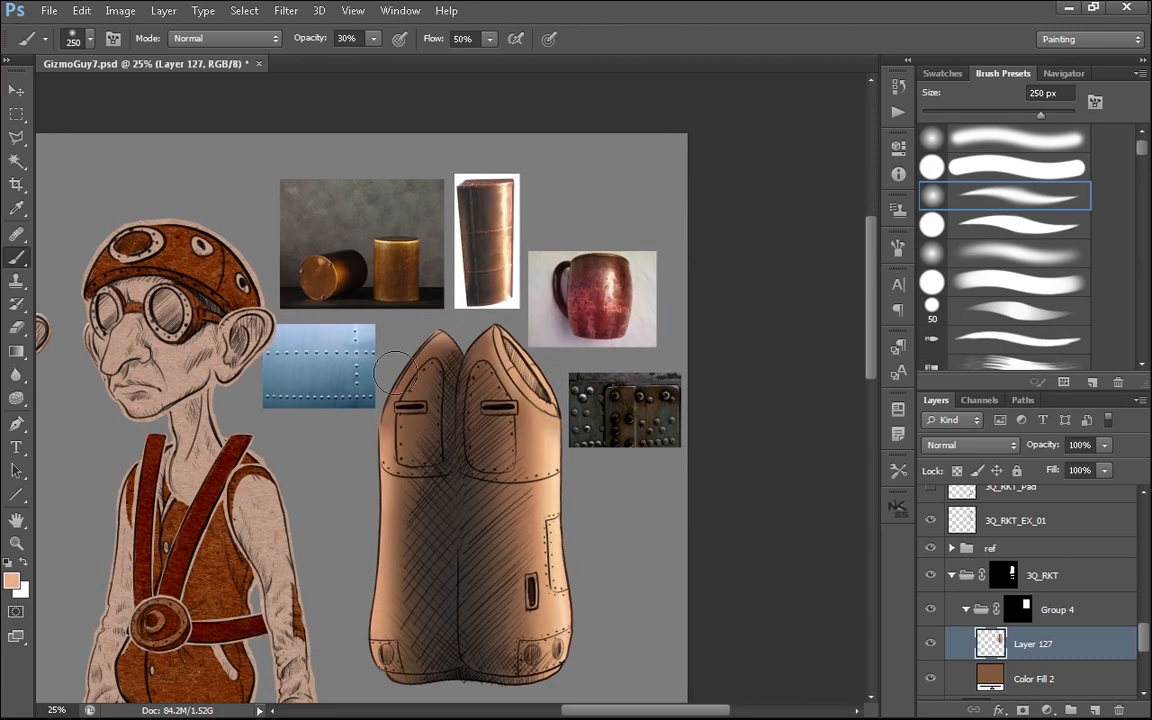
pyautogui.keyDown('alt'); pyautogui.click(455, 176); pyautogui.keyUp('alt')
pyautogui.keyDown('alt'); pyautogui.click(446, 177); pyautogui.keyUp('alt')
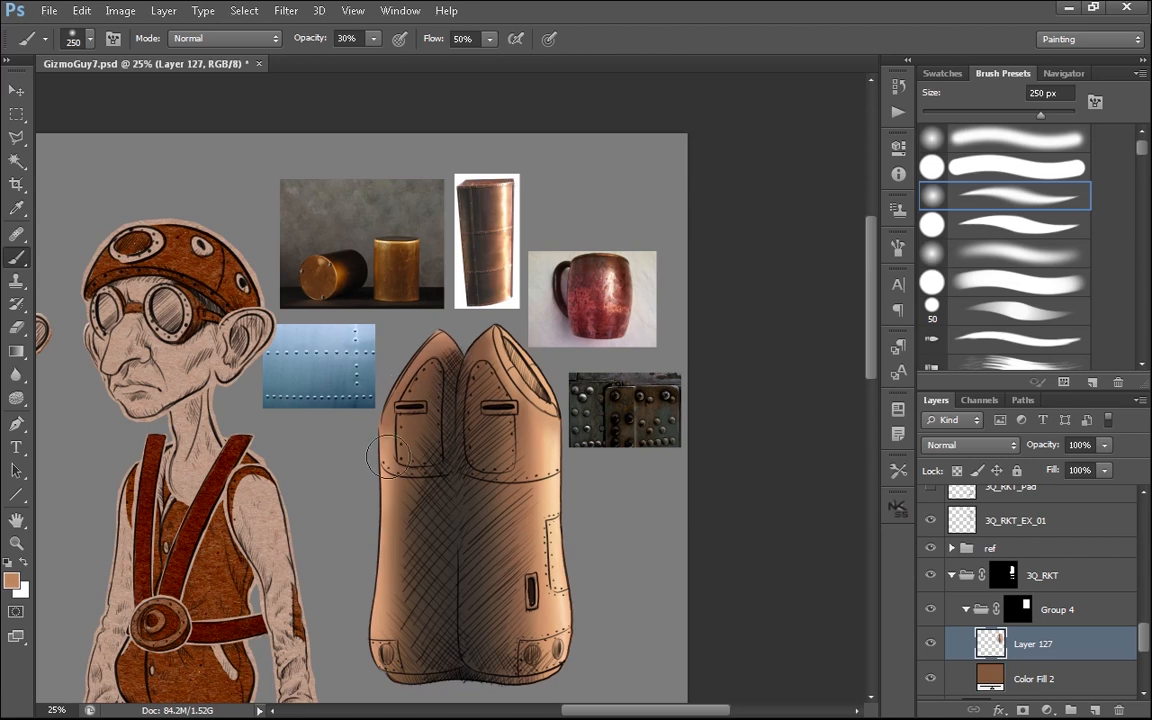
# - Add warm light tones sampled from the copper photo to the tips of the tanks
pyautogui.keyDown('alt'); pyautogui.click(508, 190); pyautogui.keyUp('alt')
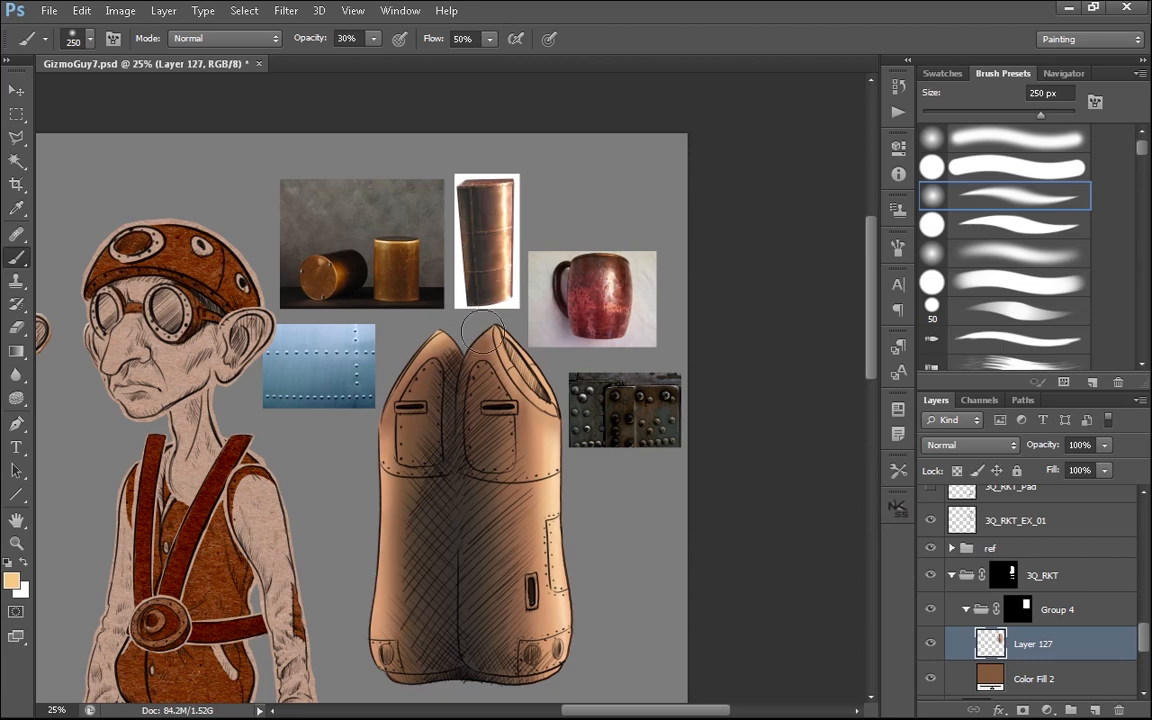
pyautogui.moveTo(482, 338); pyautogui.dragTo(489, 331)
pyautogui.keyDown('alt'); pyautogui.click(488, 242); pyautogui.keyUp('alt')
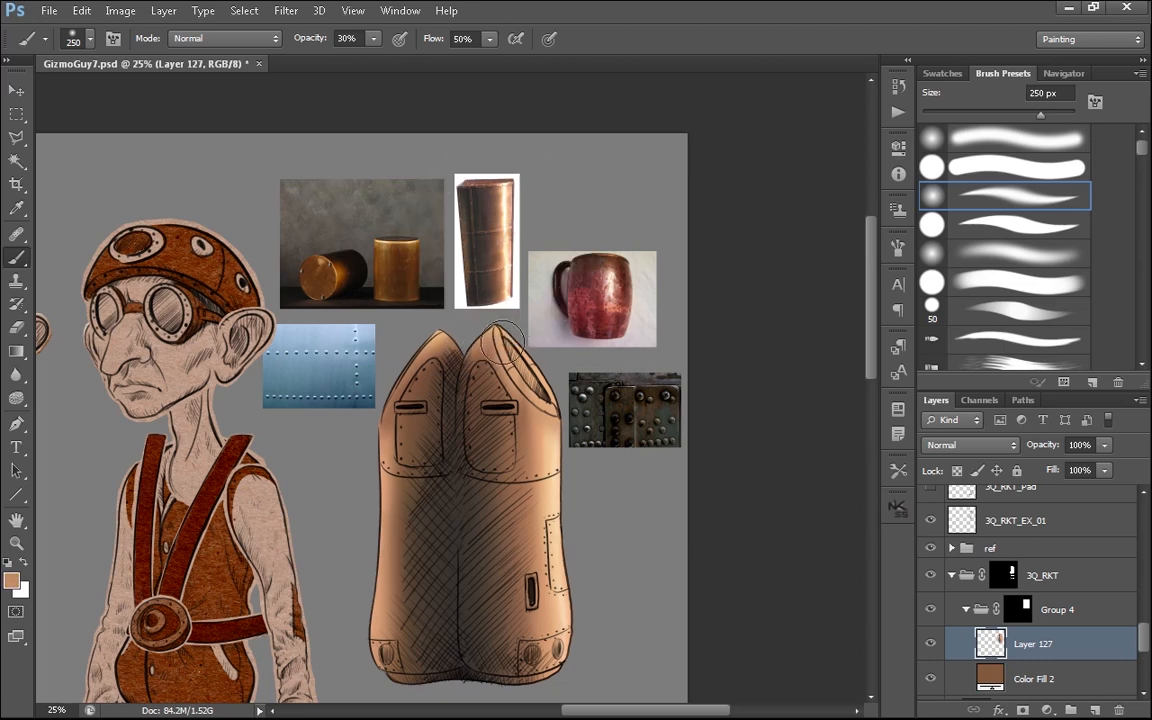
pyautogui.hotkey('ctrl', '-')
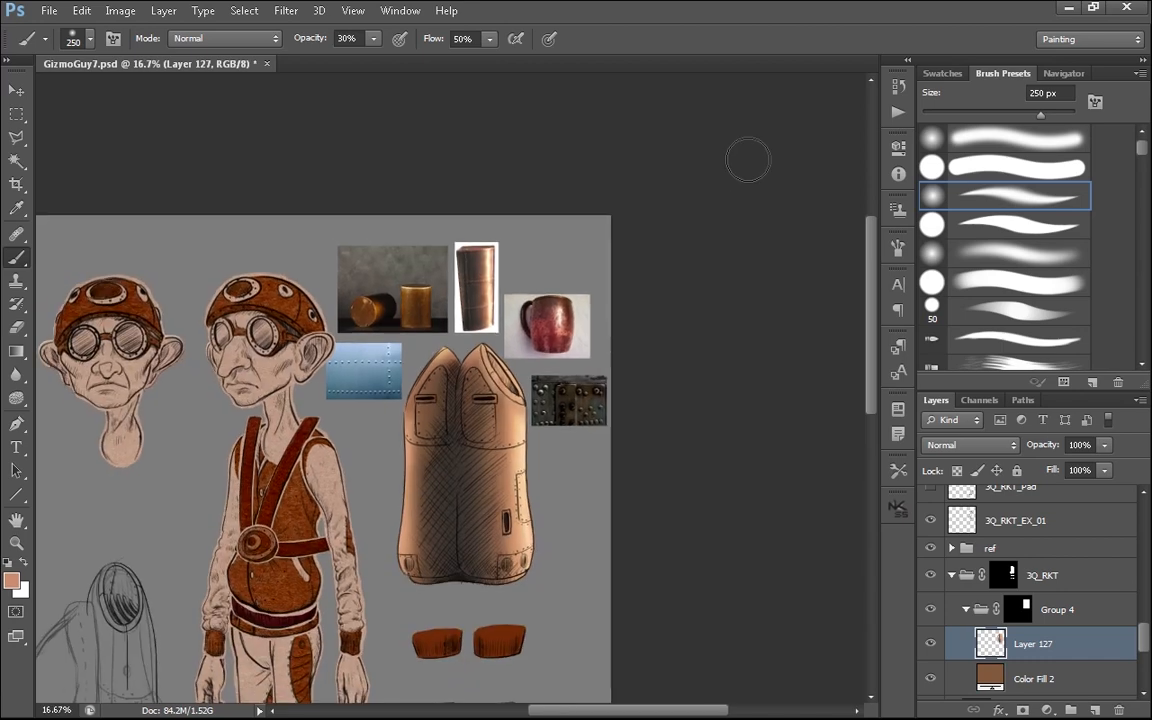
pyautogui.hotkey('ctrl', '+')
# - Deepen the shadow between the two tanks down to the base with a dark brown sampled from the copper photo
pyautogui.keyDown('alt'); pyautogui.click(497, 246); pyautogui.keyUp('alt')
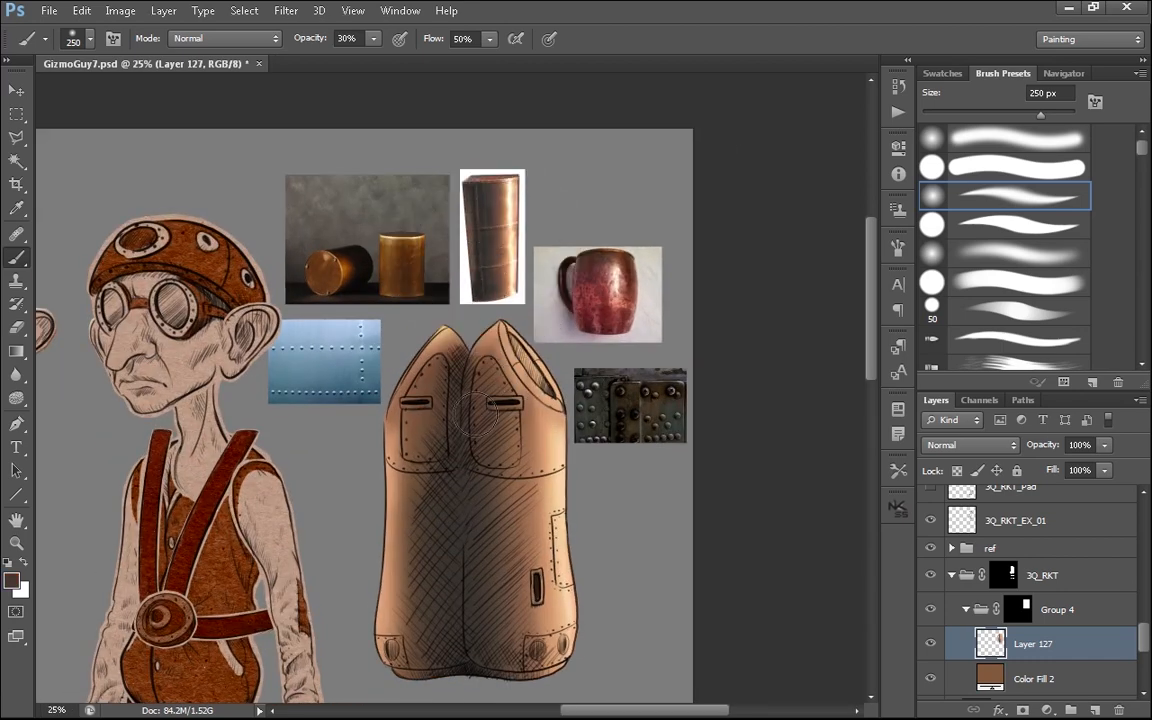
pyautogui.moveTo(476, 476)
pyautogui.mouseDown()
pyautogui.moveTo(478, 633)
pyautogui.moveTo(466, 371)
pyautogui.moveTo(460, 666)
pyautogui.moveTo(469, 386)
pyautogui.moveTo(478, 673)
pyautogui.moveTo(463, 508)
pyautogui.moveTo(453, 598)
pyautogui.moveTo(462, 673)
pyautogui.moveTo(461, 612)
pyautogui.moveTo(522, 691)
pyautogui.moveTo(456, 607)
pyautogui.mouseUp()
pyautogui.moveTo(620, 586); pyautogui.dragTo(634, 550)
pyautogui.moveTo(494, 620)
pyautogui.mouseDown()
pyautogui.moveTo(593, 626)
pyautogui.moveTo(401, 640)
pyautogui.moveTo(516, 655)
pyautogui.moveTo(378, 628)
pyautogui.moveTo(634, 626)
pyautogui.mouseUp()
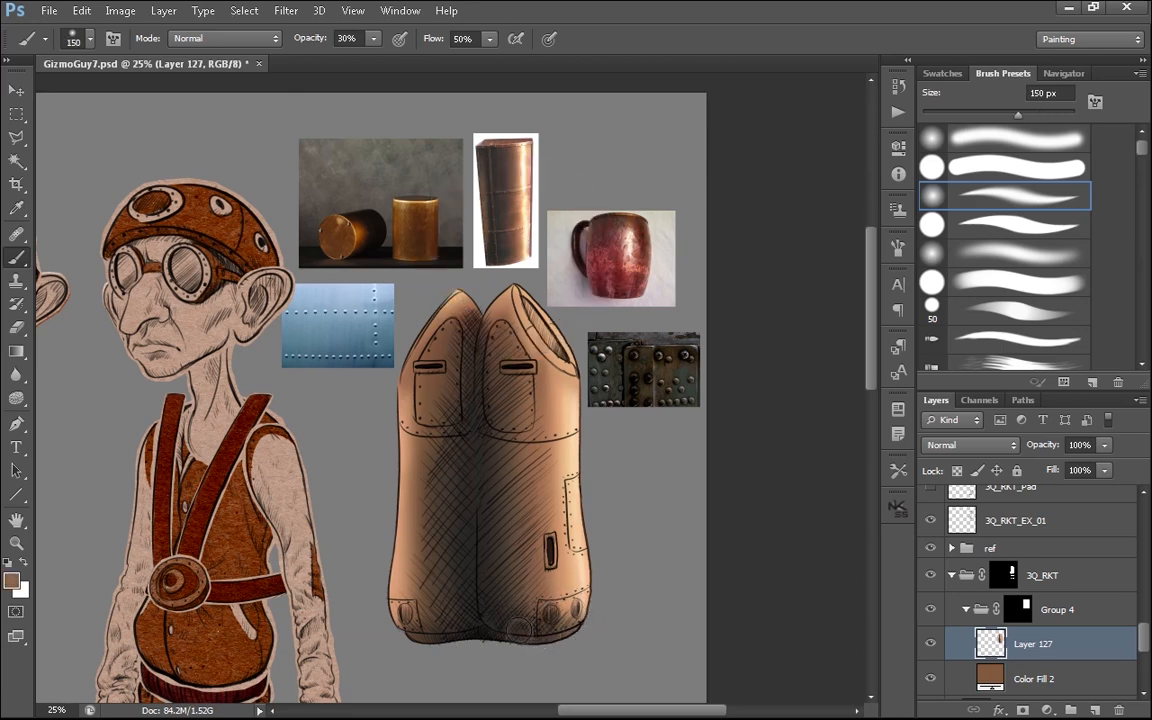
# - Touch up the shading near the rocket pack's base in mid brown with the brush reduced to 90 px
pyautogui.press('[')
pyautogui.press('[')
pyautogui.press('[')
pyautogui.press('[')
pyautogui.press('[')
pyautogui.press('[')
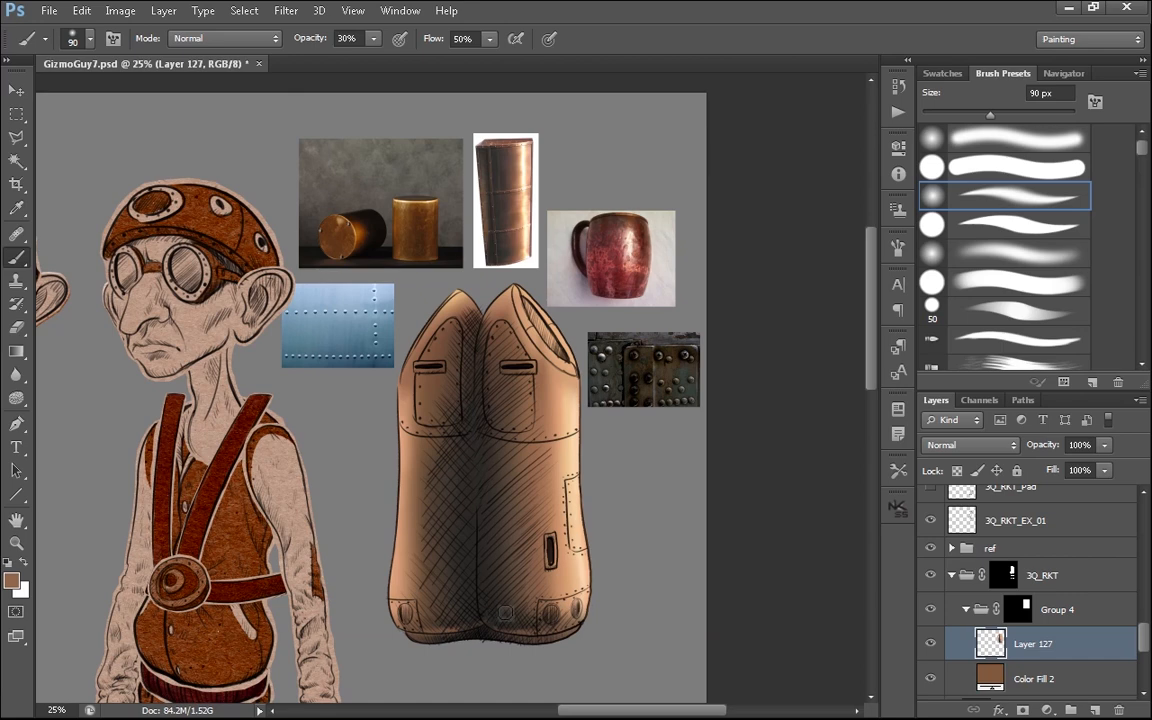
pyautogui.keyDown('alt'); pyautogui.click(480, 547); pyautogui.keyUp('alt')
# - Add an empty layer above Layer 127 in Group 4 and sample a copper brown from the metal photo
pyautogui.hotkey('ctrl', 'shift', 'alt', 'n')
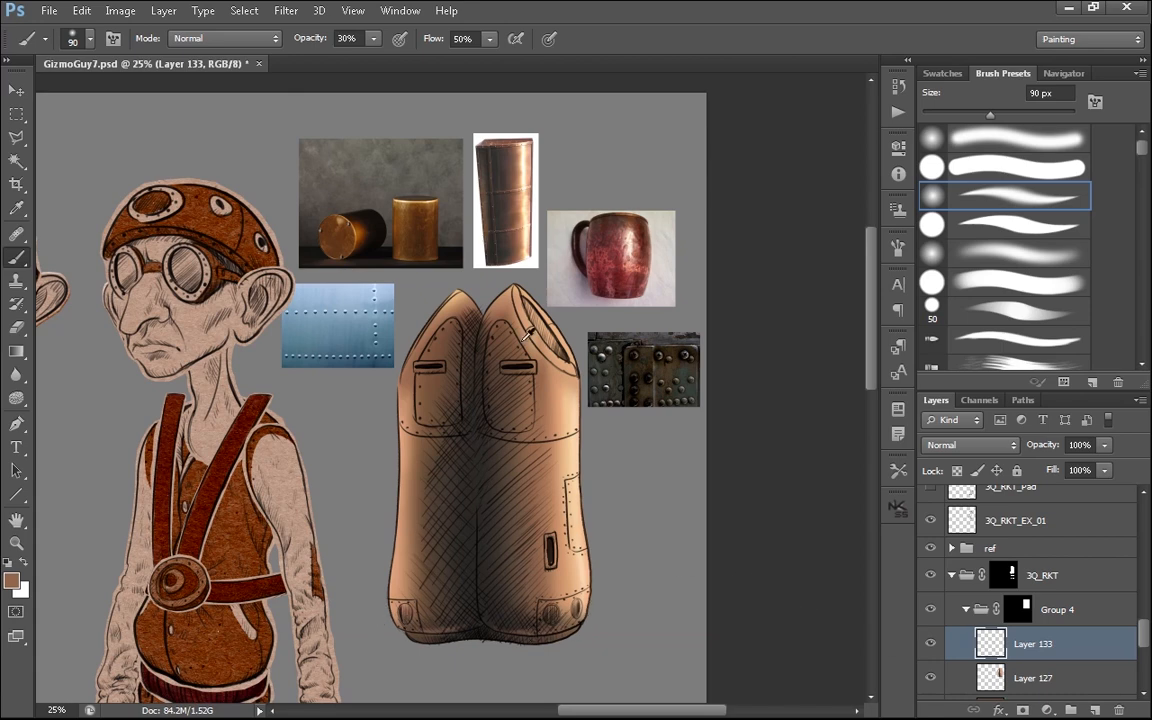
pyautogui.keyDown('alt'); pyautogui.click(466, 232); pyautogui.keyUp('alt')
pyautogui.keyDown('alt'); pyautogui.click(526, 227); pyautogui.keyUp('alt')
pyautogui.hotkey('ctrl', '-')
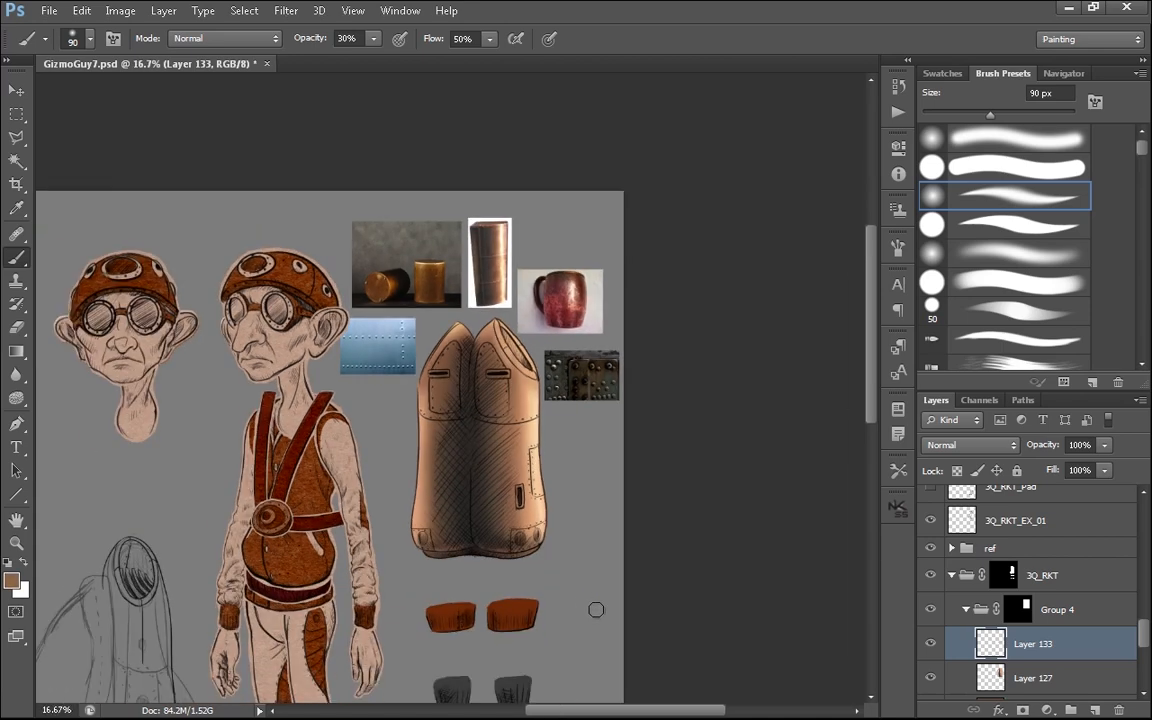
pyautogui.hotkey('ctrl', '+')
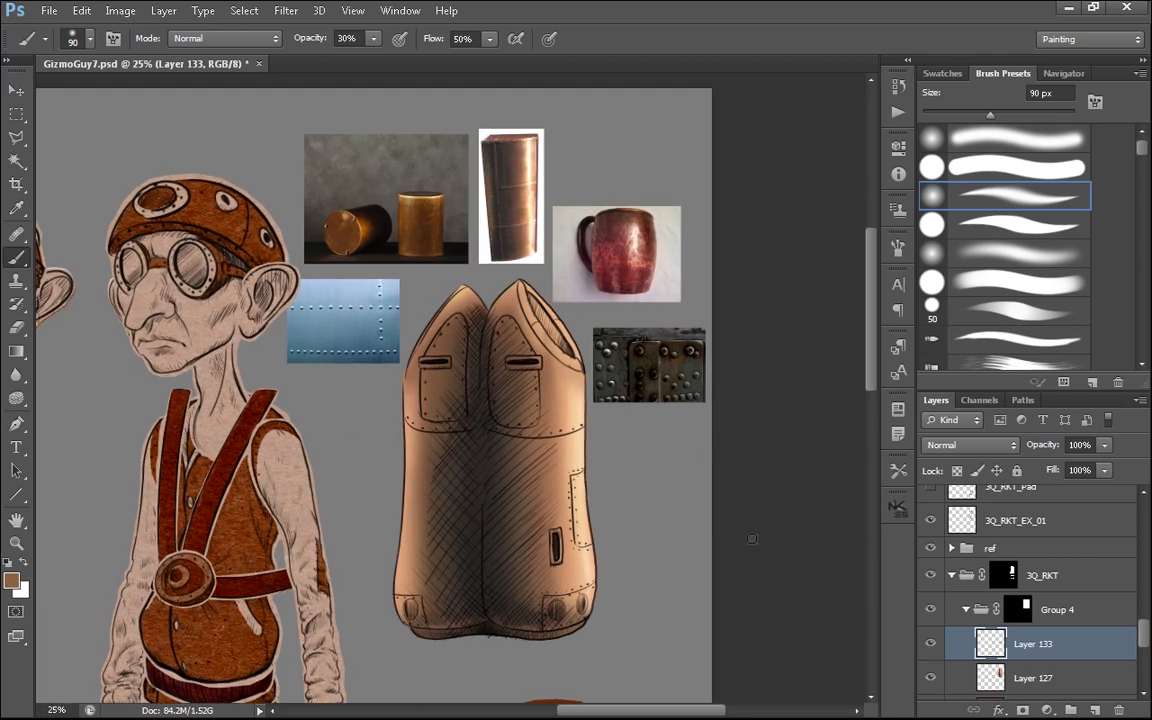
# - Add another layer at the top of Group 4 and set its blend mode to Overlay
pyautogui.click(1095, 710)
pyautogui.click(955, 445)
pyautogui.click(948, 226)
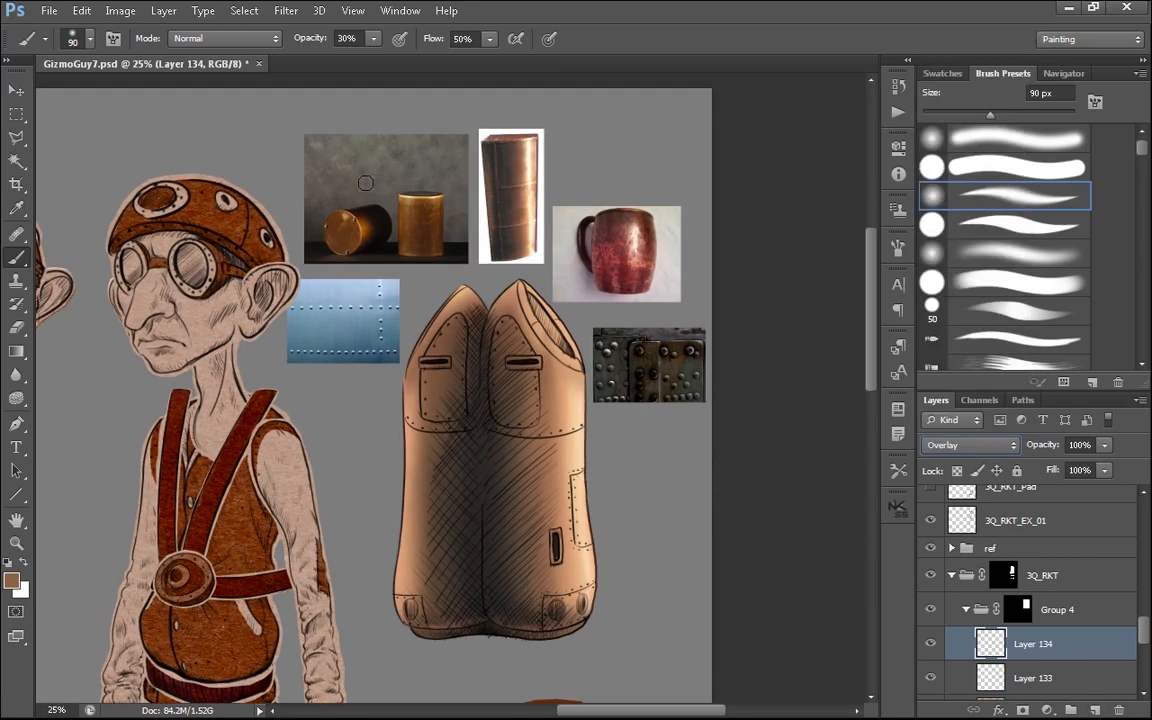
# - Choose a streaky flat bristle brush preset for painting metal texture on the Overlay layer
pyautogui.scroll(-5, 1140, 170)
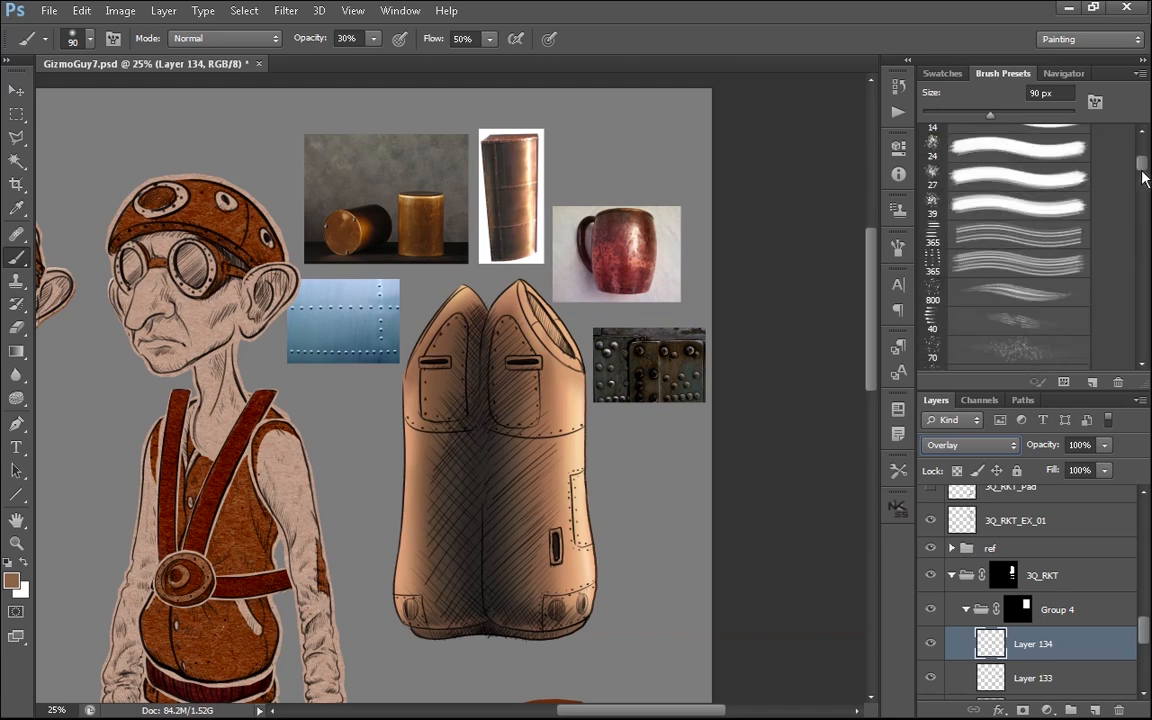
pyautogui.moveTo(1144, 177); pyautogui.dragTo(1143, 165)
pyautogui.click(1021, 250)
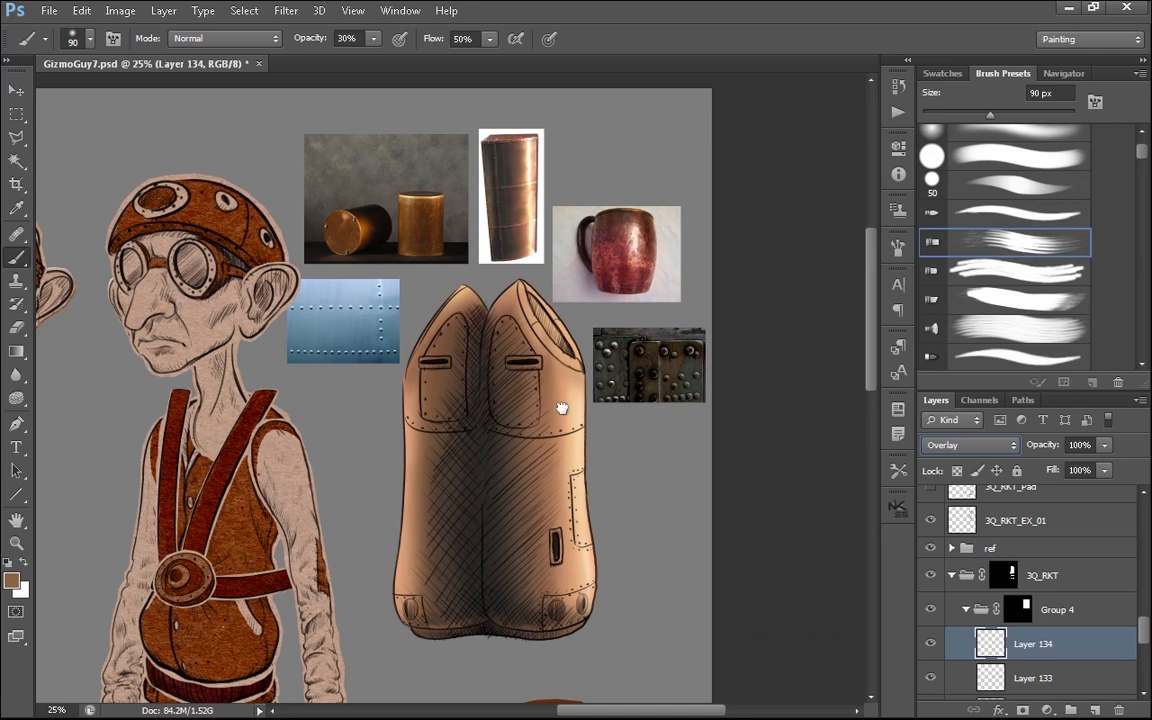
# - Choose the 40 px streaky texture brush preset and enlarge the brush to 80 px
pyautogui.moveTo(530, 452); pyautogui.dragTo(566, 463)
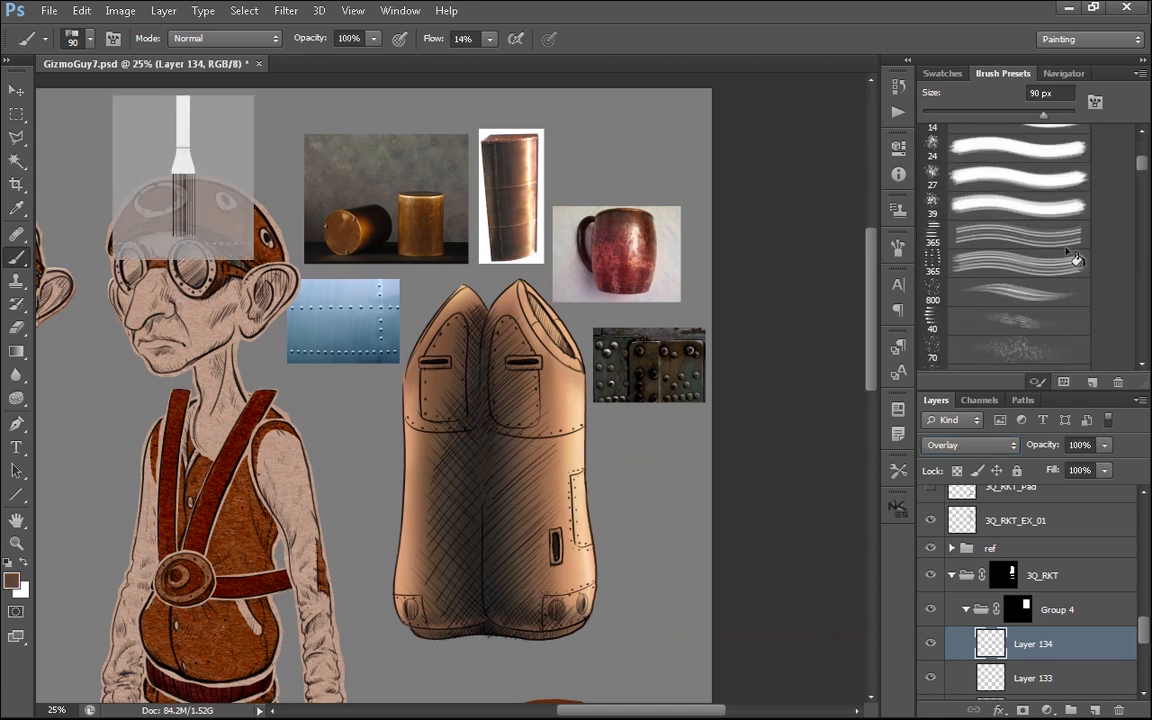
pyautogui.click(1012, 318)
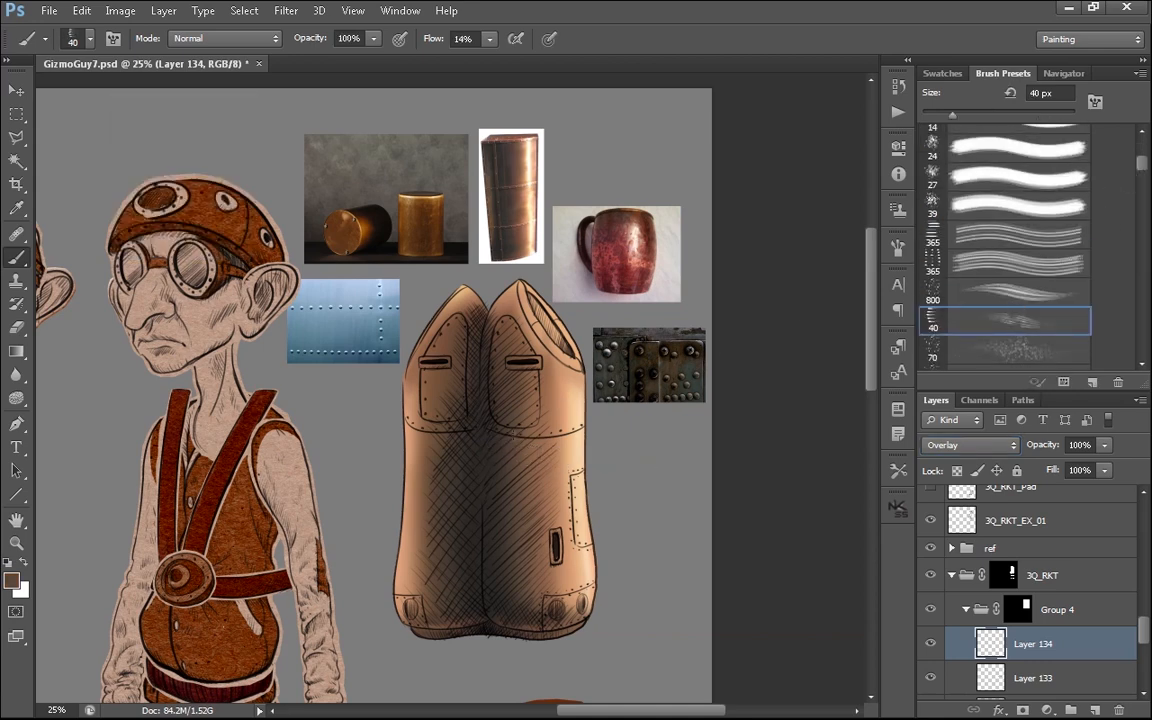
pyautogui.press(']')
pyautogui.press(']')
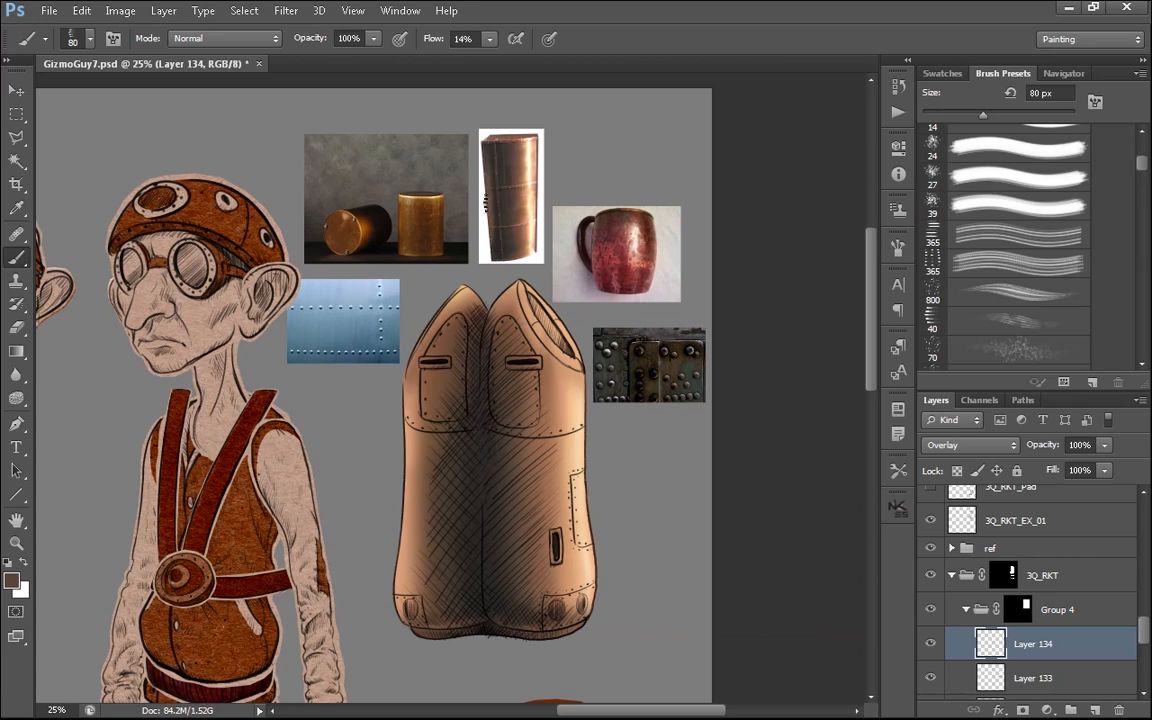
# - Raise the brush flow to 50% and sample a reddish copper brown from the tall metal cylinder photo
pyautogui.keyDown('alt'); pyautogui.click(523, 201); pyautogui.keyUp('alt')
pyautogui.click(489, 40)
pyautogui.click(573, 417)
pyautogui.keyDown('alt'); pyautogui.click(517, 176); pyautogui.keyUp('alt')
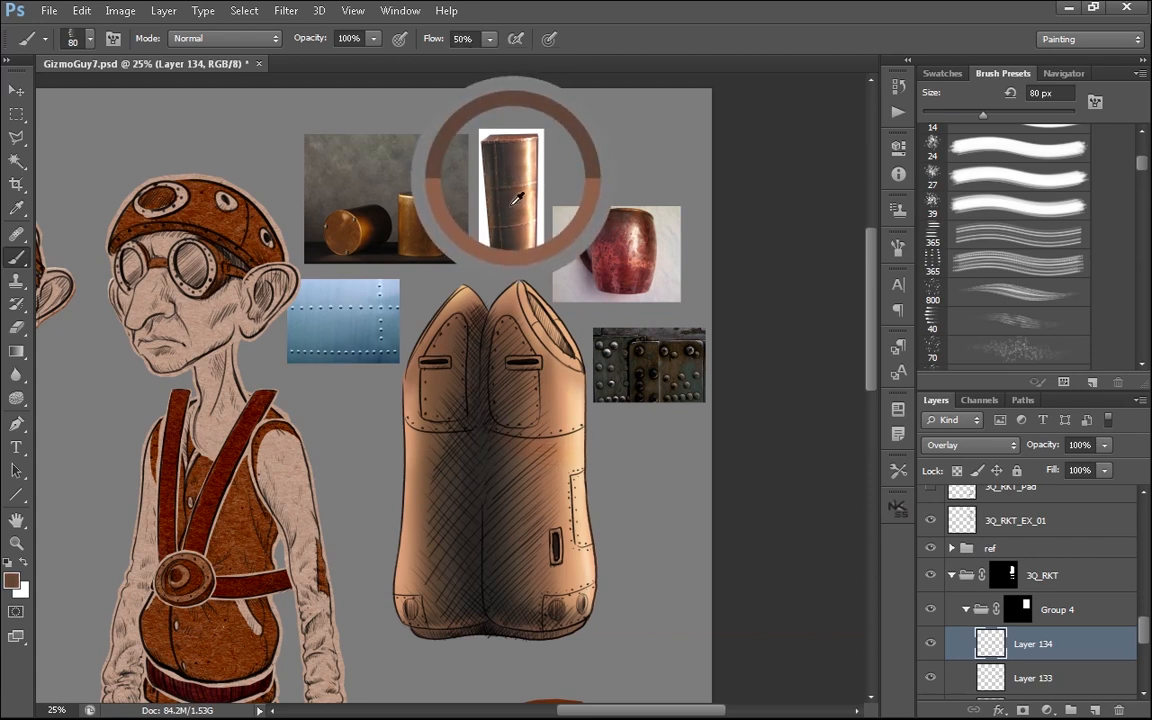
pyautogui.click(930, 645)
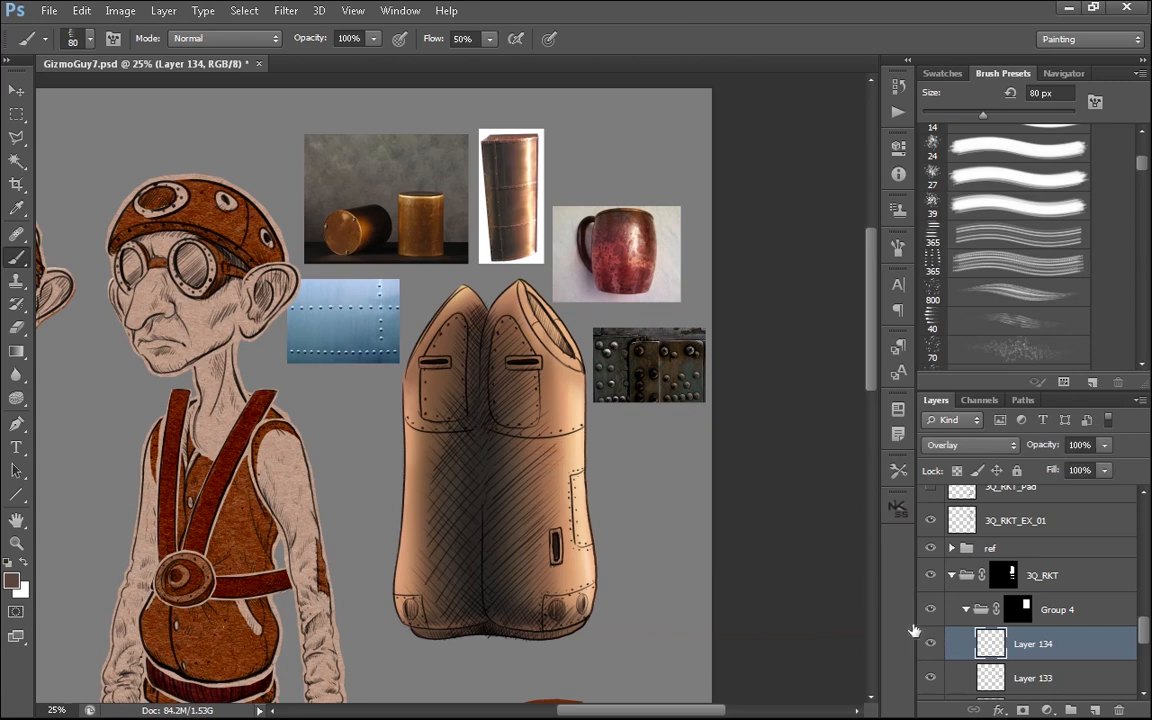
# - Pick a more muted brown and brush fine horizontal metal streaks across the rocket pack on the Overlay layer
pyautogui.click(14, 581)
pyautogui.click(528, 506)
pyautogui.moveTo(528, 506); pyautogui.dragTo(524, 507)
pyautogui.press('Return')
pyautogui.press('b')
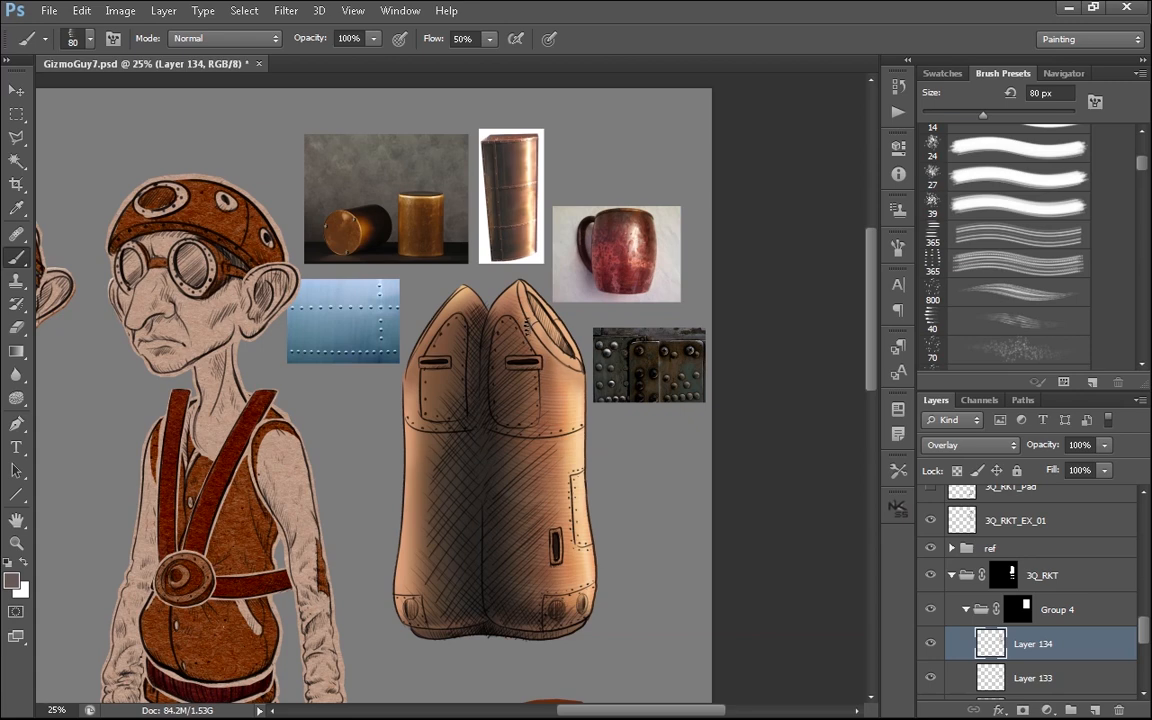
# - Choose the 400 px scattered texture brush preset and darken the rocket pack's central and left areas with it
pyautogui.click(1030, 320)
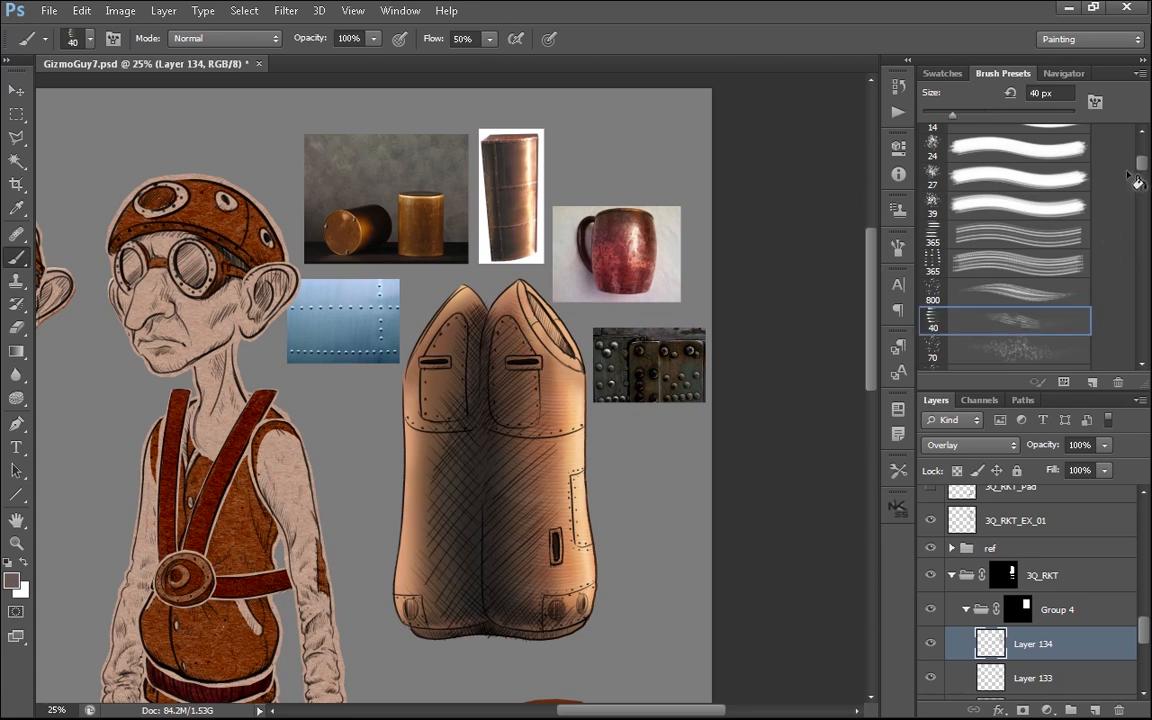
pyautogui.moveTo(1147, 172); pyautogui.dragTo(1141, 265)
pyautogui.click(1010, 299)
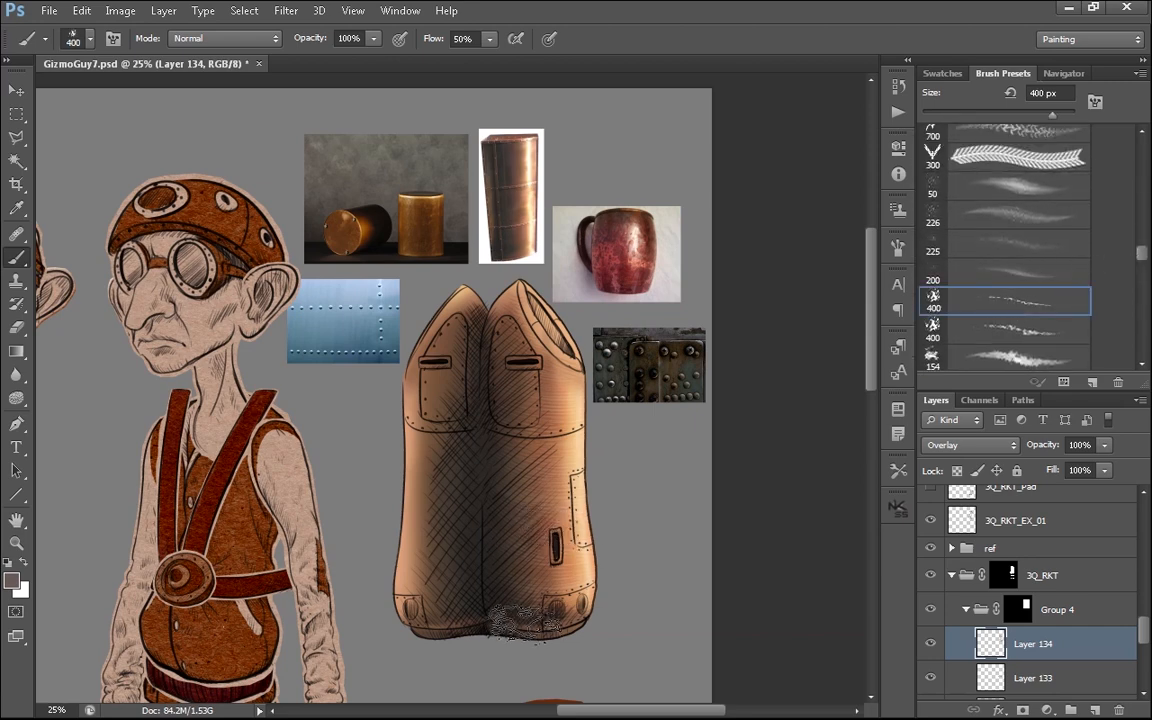
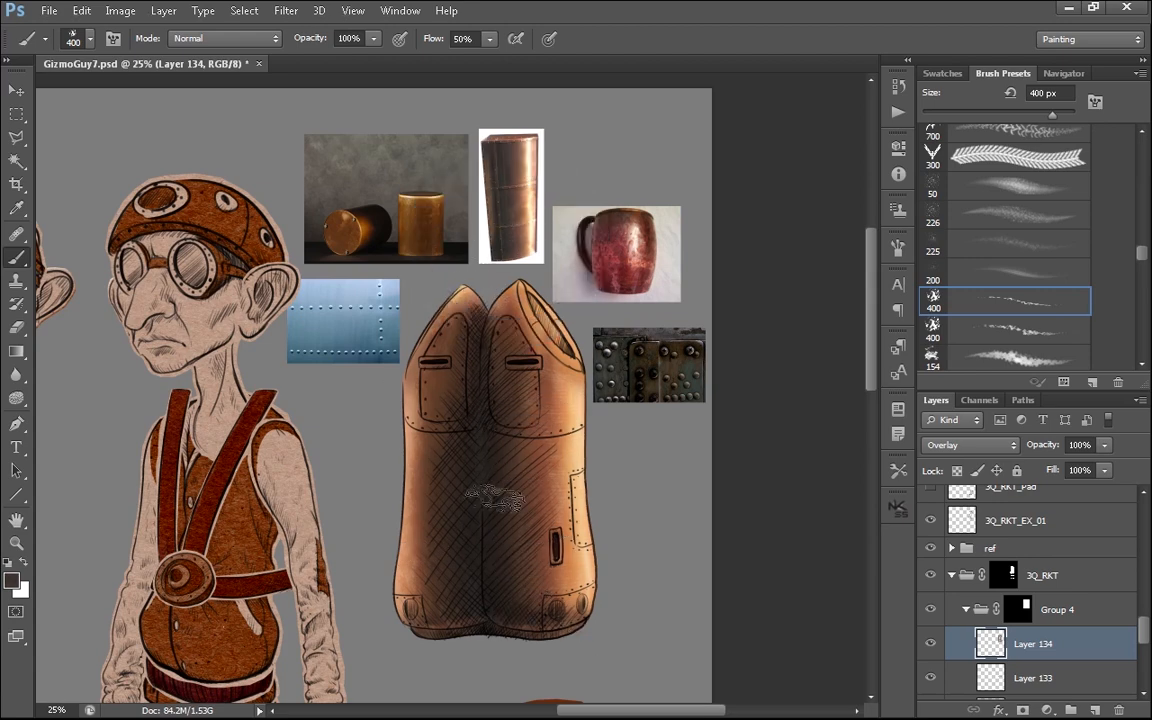
# - Pick a blue-grey foreground color and texture the pack's dark center with the scattered brush at 600 px, then reduce it to 300 px
pyautogui.click(12, 579)
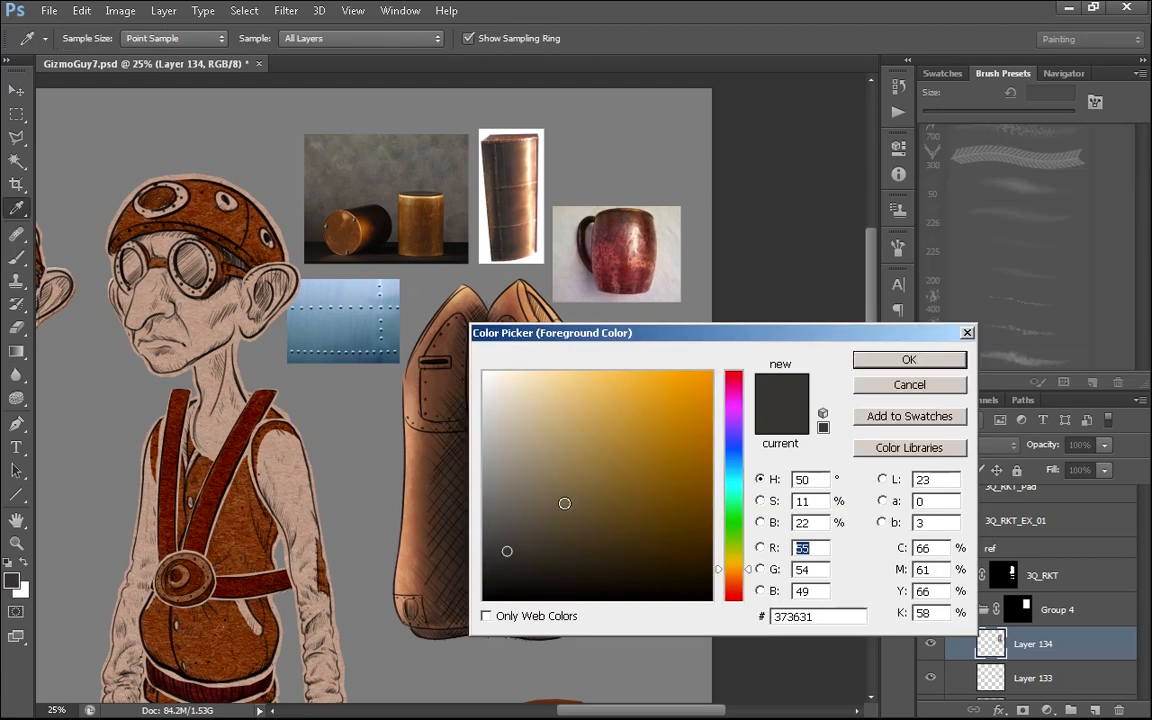
pyautogui.click(519, 497)
pyautogui.click(515, 498)
pyautogui.moveTo(730, 493); pyautogui.dragTo(733, 468)
pyautogui.click(886, 361)
pyautogui.press(']')
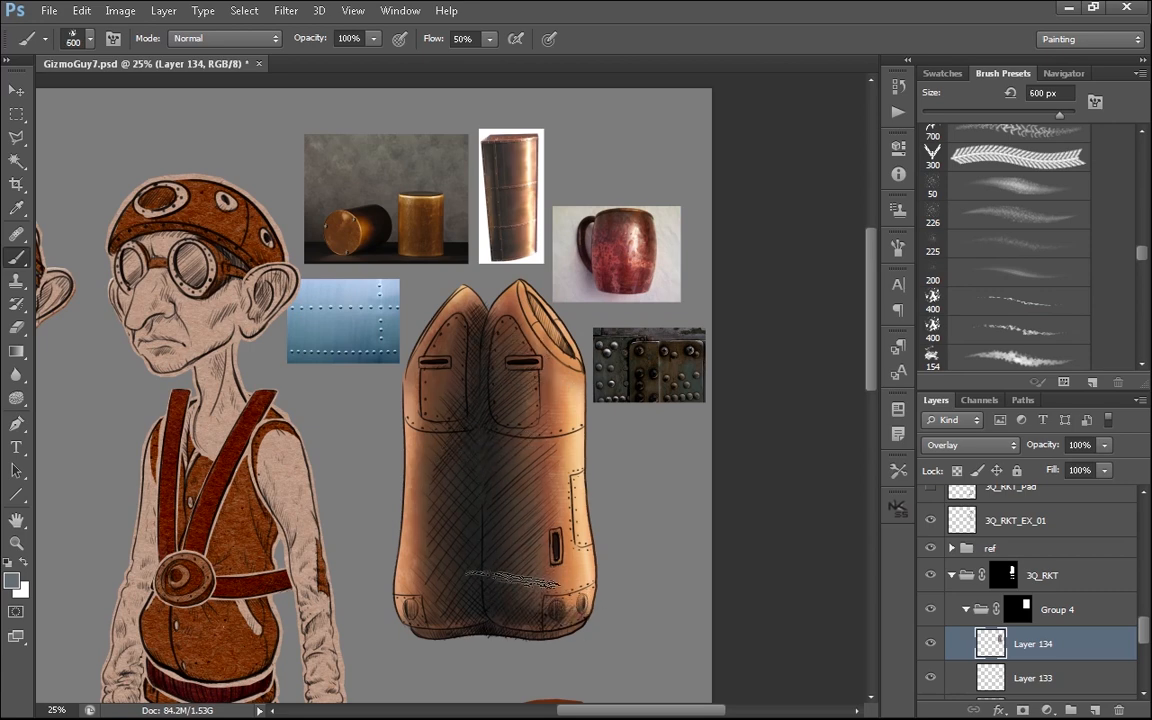
pyautogui.press('[')
pyautogui.press('[')
pyautogui.press('[')
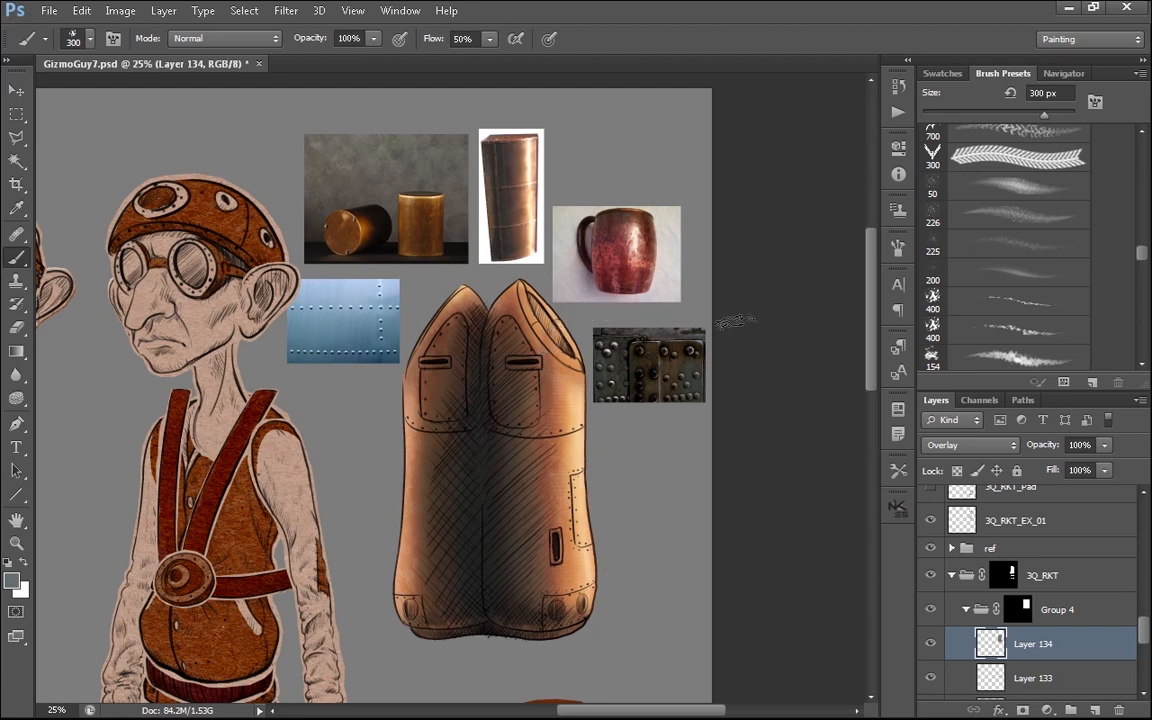
# - Choose the soft 20 px brush preset, enlarge it to 35 px, and paint sampled light copper highlights around the right tube's opening
pyautogui.scroll(-5, 1128, 275)
pyautogui.click(1010, 318)
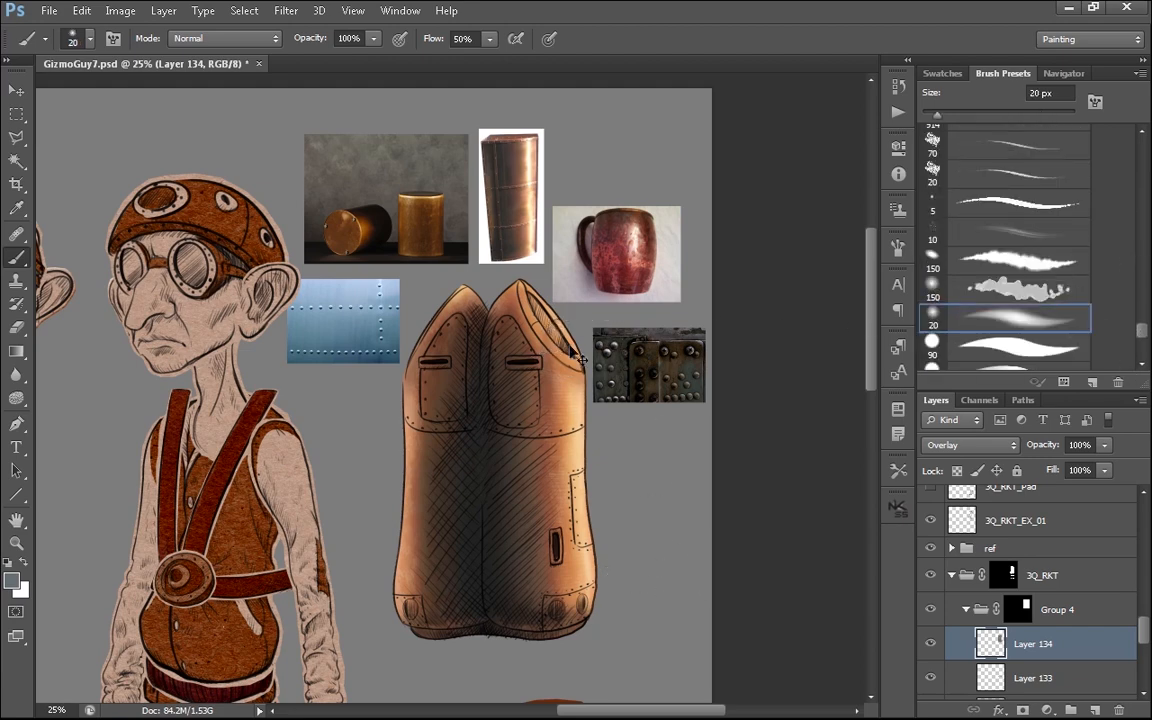
pyautogui.press(']')
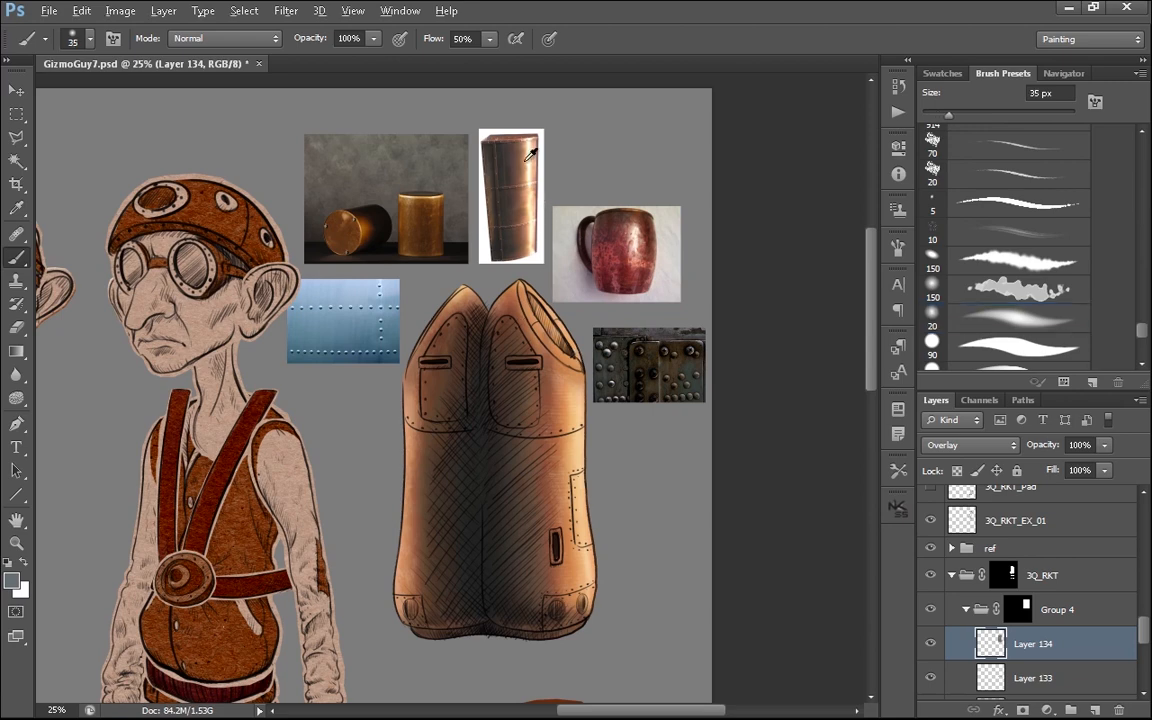
pyautogui.keyDown('alt'); pyautogui.click(531, 152); pyautogui.keyUp('alt')
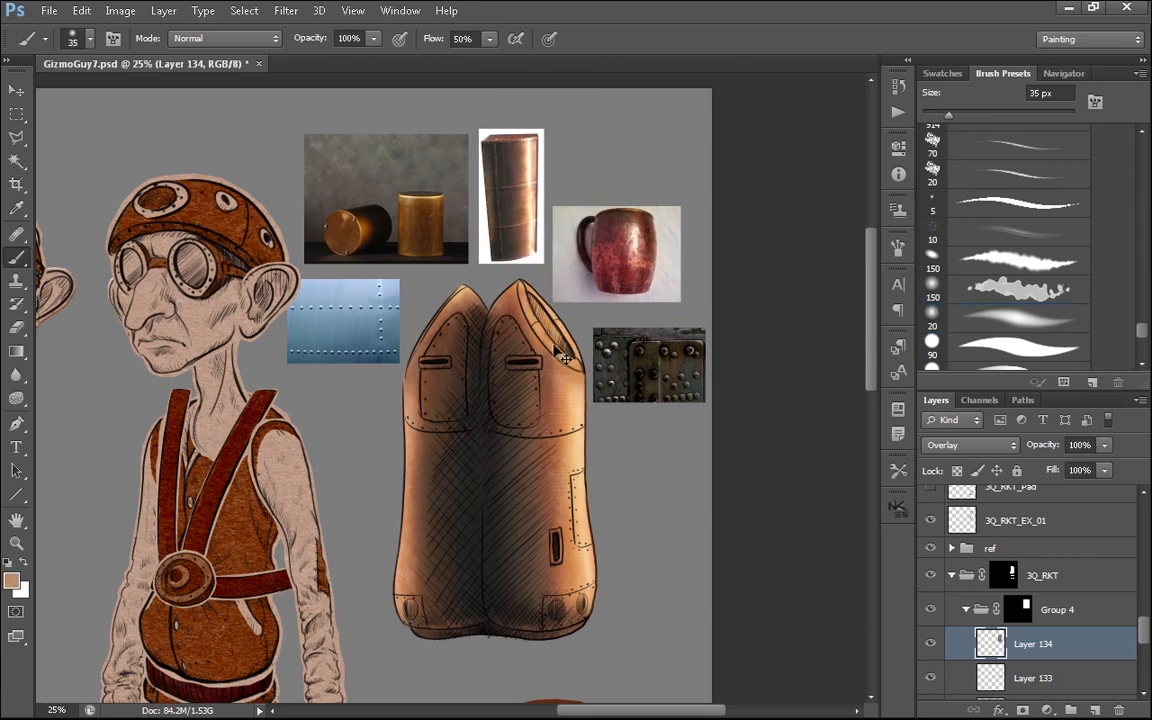
pyautogui.moveTo(563, 358); pyautogui.dragTo(527, 314)
pyautogui.moveTo(671, 449); pyautogui.dragTo(680, 447)
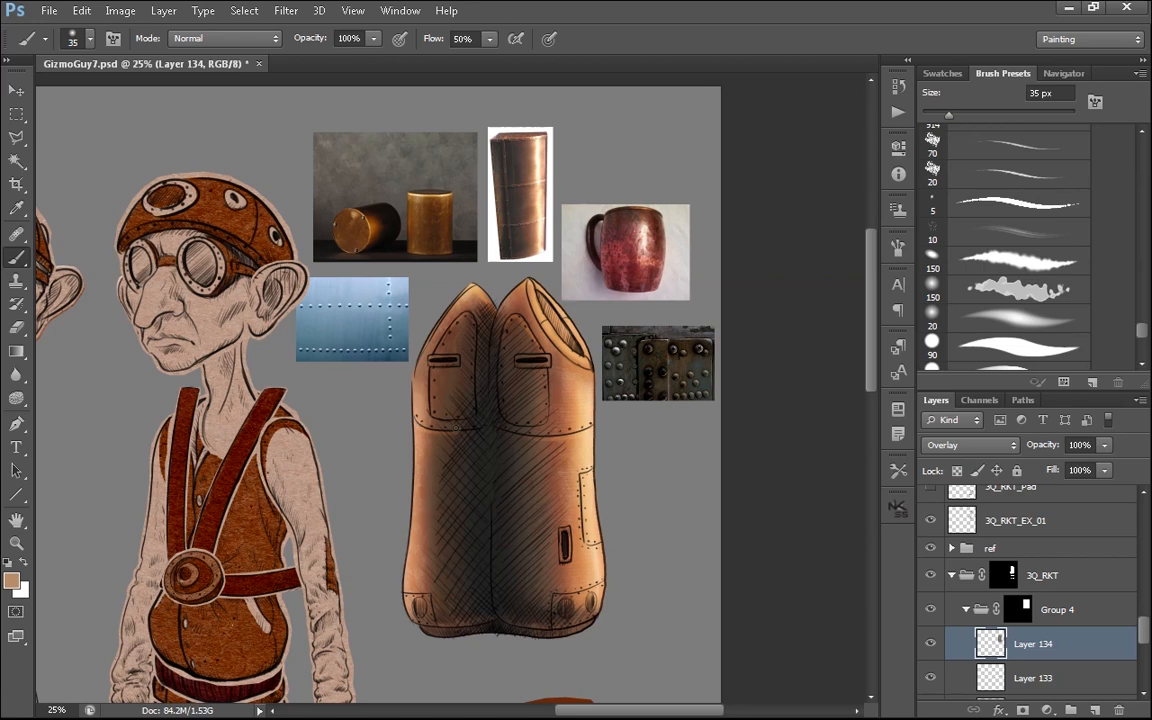
# - Refine the highlights along the right tube's opening rim with a 15 px brush, using light tones sampled from the cylinder photo
pyautogui.scroll(1, 452, 422)
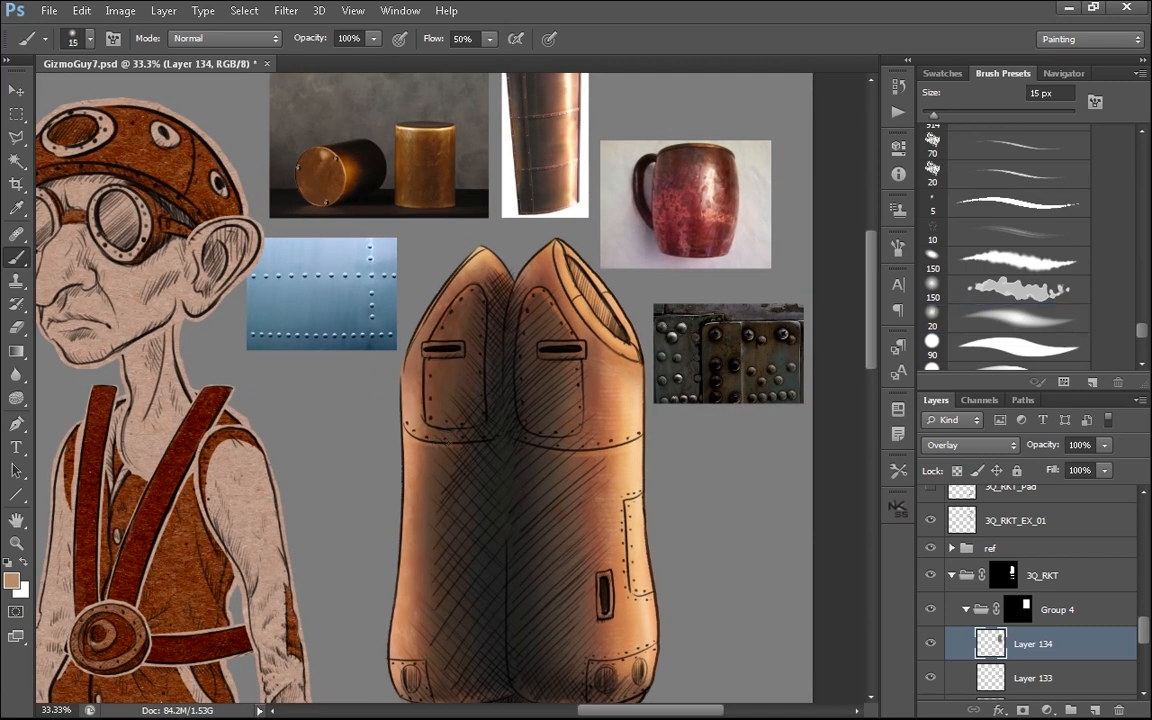
pyautogui.moveTo(393, 418); pyautogui.dragTo(390, 400)
pyautogui.moveTo(648, 139); pyautogui.dragTo(617, 232)
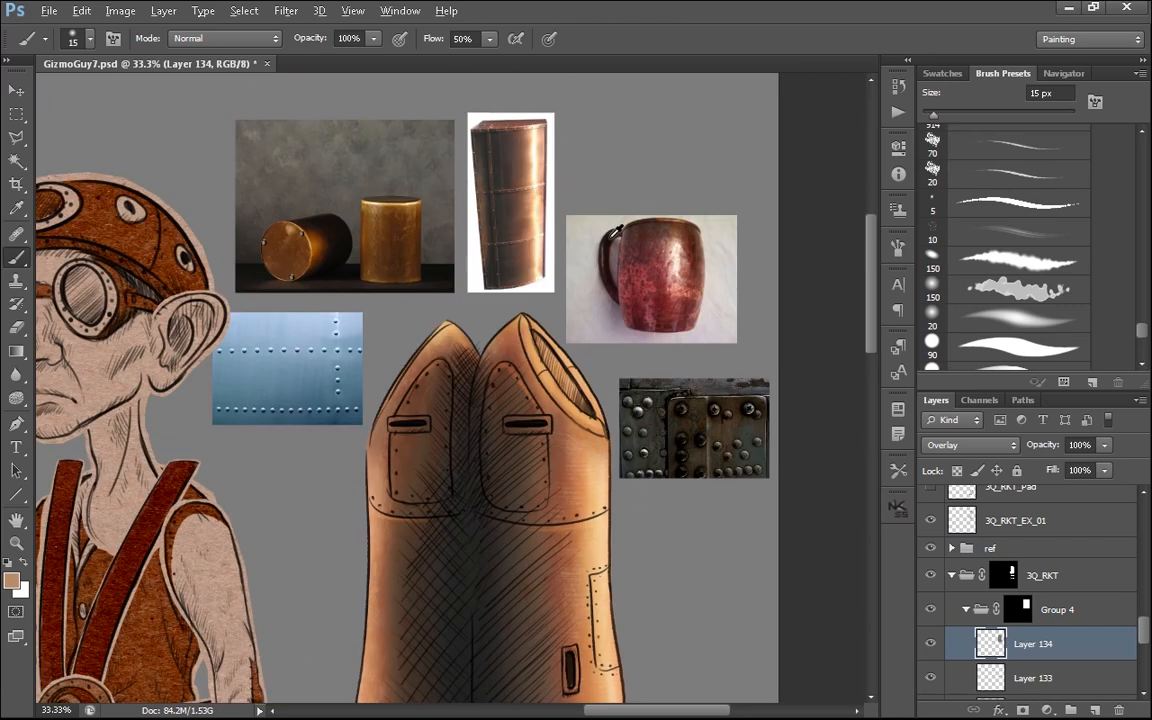
pyautogui.keyDown('alt'); pyautogui.click(550, 270); pyautogui.keyUp('alt')
pyautogui.moveTo(529, 340); pyautogui.dragTo(600, 426)
pyautogui.keyDown('alt'); pyautogui.click(483, 188); pyautogui.keyUp('alt')
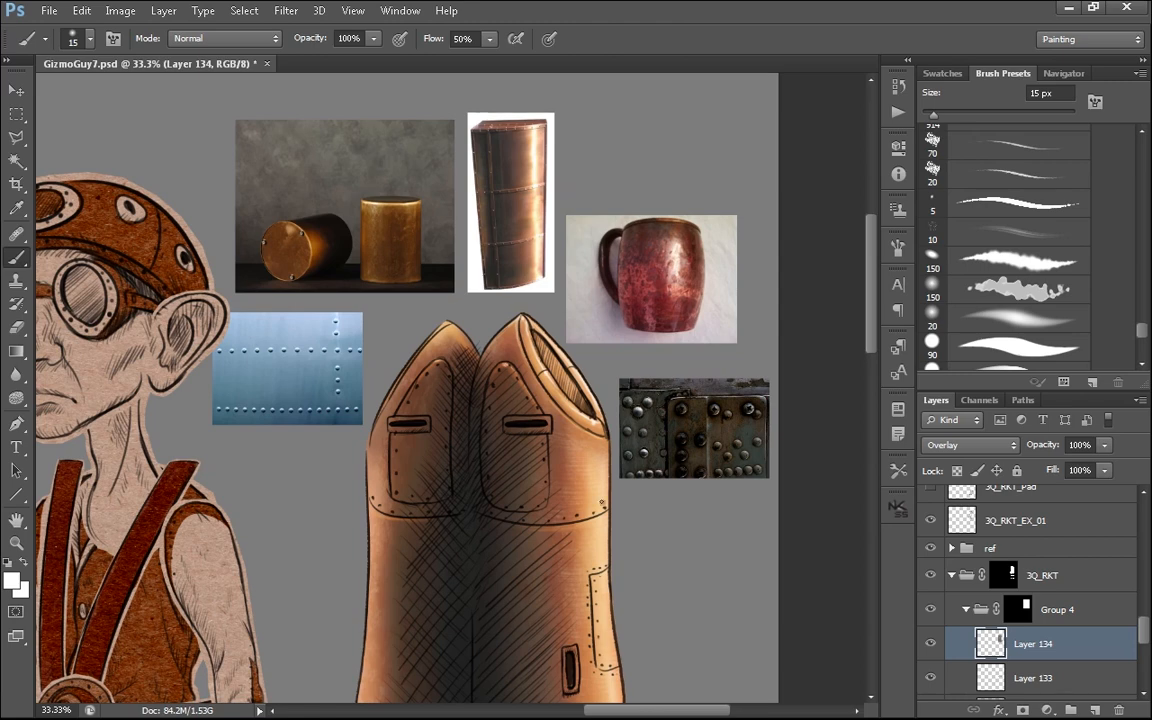
# - Set the brush to 30 px, sample a dark tone from the metal photos, and add a layer directly above Layer 127
pyautogui.moveTo(732, 581); pyautogui.dragTo(650, 455)
pyautogui.keyDown('alt'); pyautogui.click(441, 145); pyautogui.keyUp('alt')
pyautogui.press(']')
pyautogui.press(']')
pyautogui.press(']')
pyautogui.keyDown('alt'); pyautogui.click(489, 280); pyautogui.keyUp('alt')
pyautogui.click(1095, 710)
pyautogui.moveTo(1020, 644); pyautogui.dragTo(955, 627)
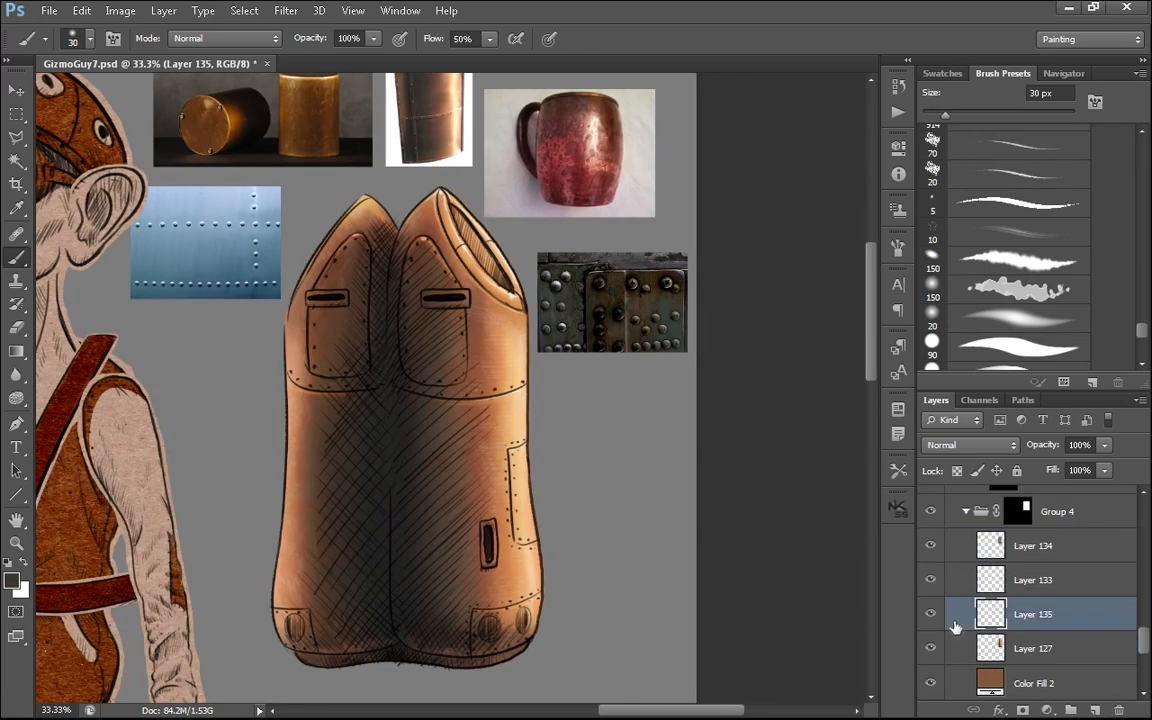
# - Paint the inside of the right tube's opening with dark and sampled blue-grey tones at 40% brush opacity
pyautogui.press('4')
pyautogui.moveTo(466, 261); pyautogui.dragTo(512, 300)
pyautogui.keyDown('alt'); pyautogui.click(237, 270); pyautogui.keyUp('alt')
pyautogui.moveTo(457, 222); pyautogui.dragTo(511, 312)
# - Sample copper tones from the reference photos and paint them along the right tube's outer edge and the left tube's upper panel
pyautogui.keyDown('alt'); pyautogui.click(440, 161); pyautogui.keyUp('alt')
pyautogui.keyDown('alt'); pyautogui.click(418, 289); pyautogui.keyUp('alt')
pyautogui.keyDown('alt'); pyautogui.click(426, 301); pyautogui.keyUp('alt')
pyautogui.keyDown('alt'); pyautogui.click(417, 288); pyautogui.keyUp('alt')
pyautogui.scroll(-1, 417, 289)
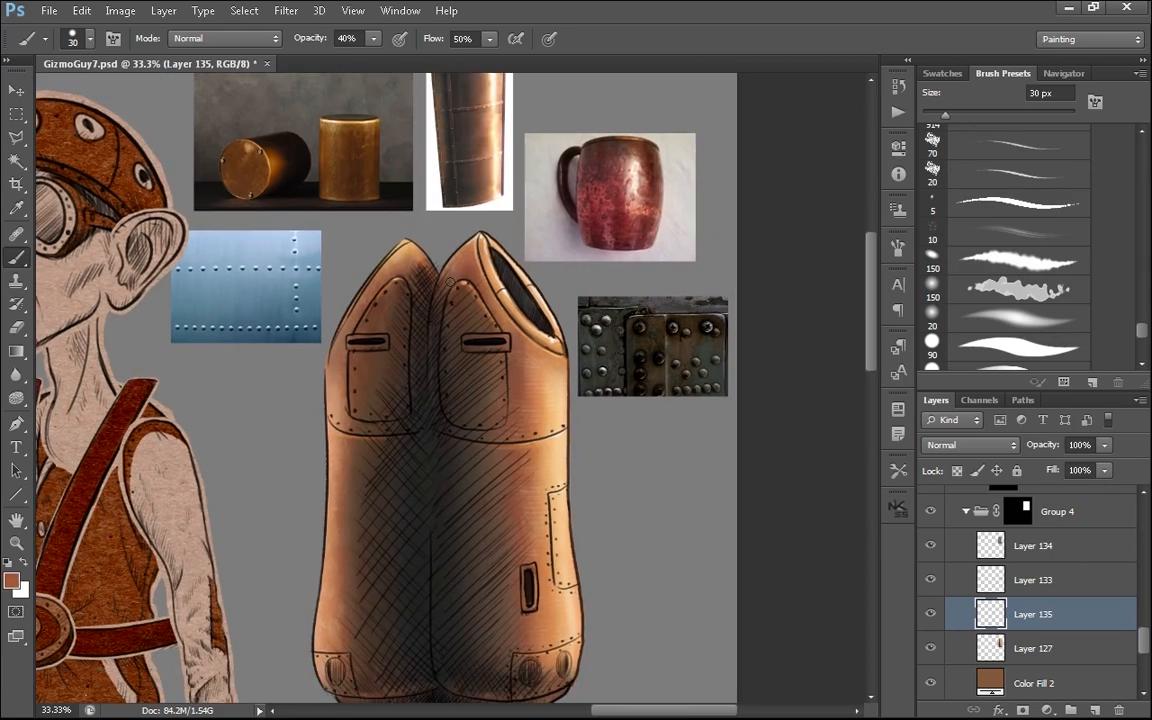
pyautogui.keyDown('alt'); pyautogui.click(643, 246); pyautogui.keyUp('alt')
pyautogui.moveTo(558, 345); pyautogui.dragTo(576, 632)
pyautogui.moveTo(540, 560); pyautogui.dragTo(566, 531)
pyautogui.keyDown('alt'); pyautogui.click(528, 120); pyautogui.keyUp('alt')
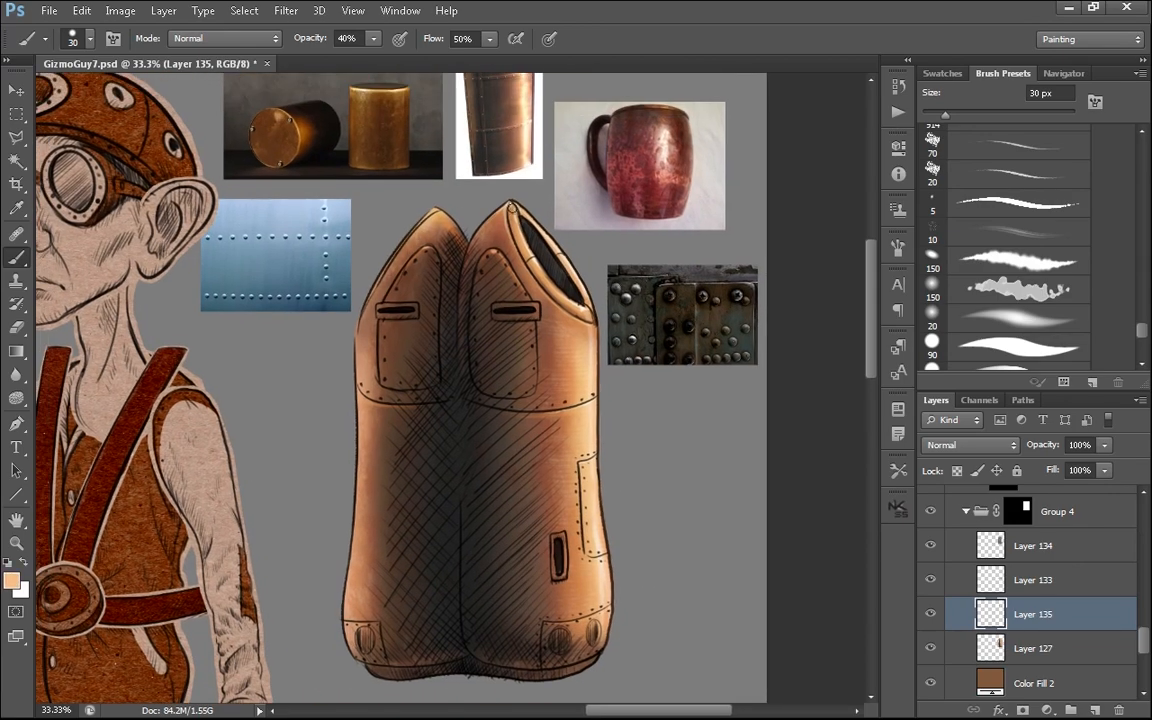
pyautogui.moveTo(392, 282); pyautogui.dragTo(390, 369)
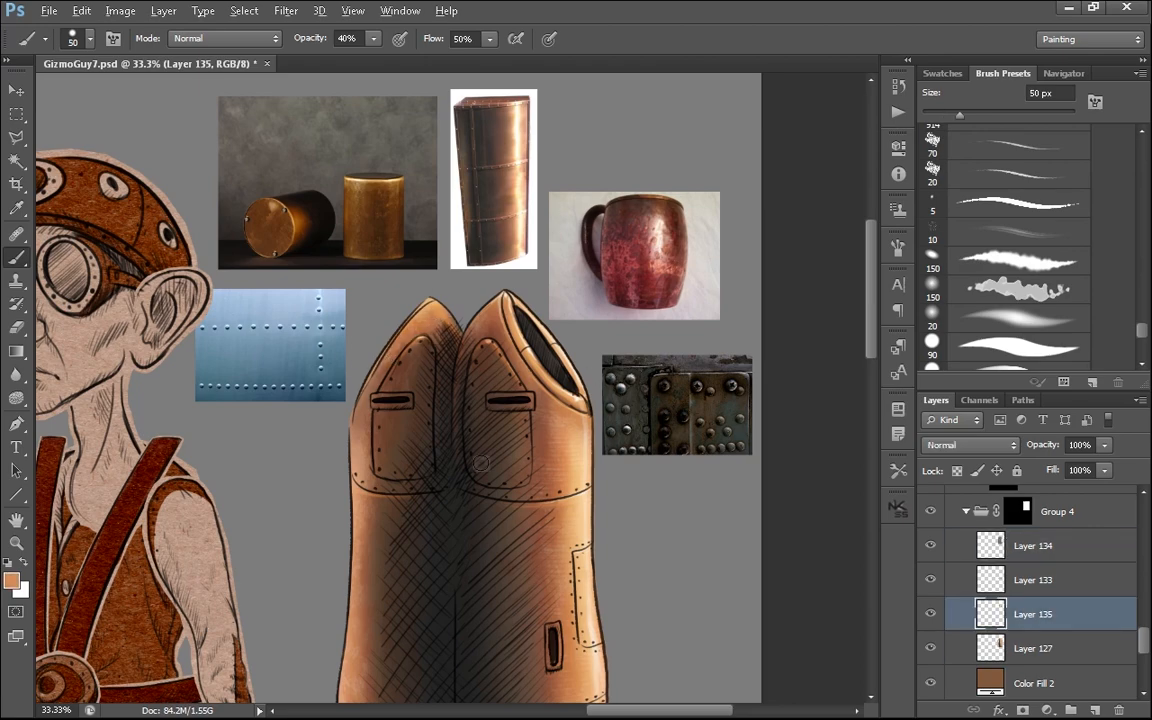
# - Enlarge the brush and paint broad strokes of sampled copper over the right tube's upper front
pyautogui.press(']')
pyautogui.press(']')
pyautogui.press(']')
pyautogui.press(']')
pyautogui.press(']')
pyautogui.press(']')
pyautogui.keyDown('alt'); pyautogui.click(535, 340); pyautogui.keyUp('alt')
pyautogui.moveTo(509, 425)
pyautogui.mouseDown()
pyautogui.moveTo(513, 488)
pyautogui.moveTo(566, 328)
pyautogui.moveTo(573, 522)
pyautogui.mouseUp()
pyautogui.moveTo(606, 469); pyautogui.dragTo(606, 485)
# - Paint the round ports at the rocket pack's base in near-black with a 40 px brush at 100% opacity
pyautogui.press('[')
pyautogui.press('[')
pyautogui.press('[')
pyautogui.press('[')
pyautogui.press('[')
pyautogui.moveTo(638, 563); pyautogui.dragTo(639, 571)
pyautogui.moveTo(411, 561); pyautogui.dragTo(414, 577)
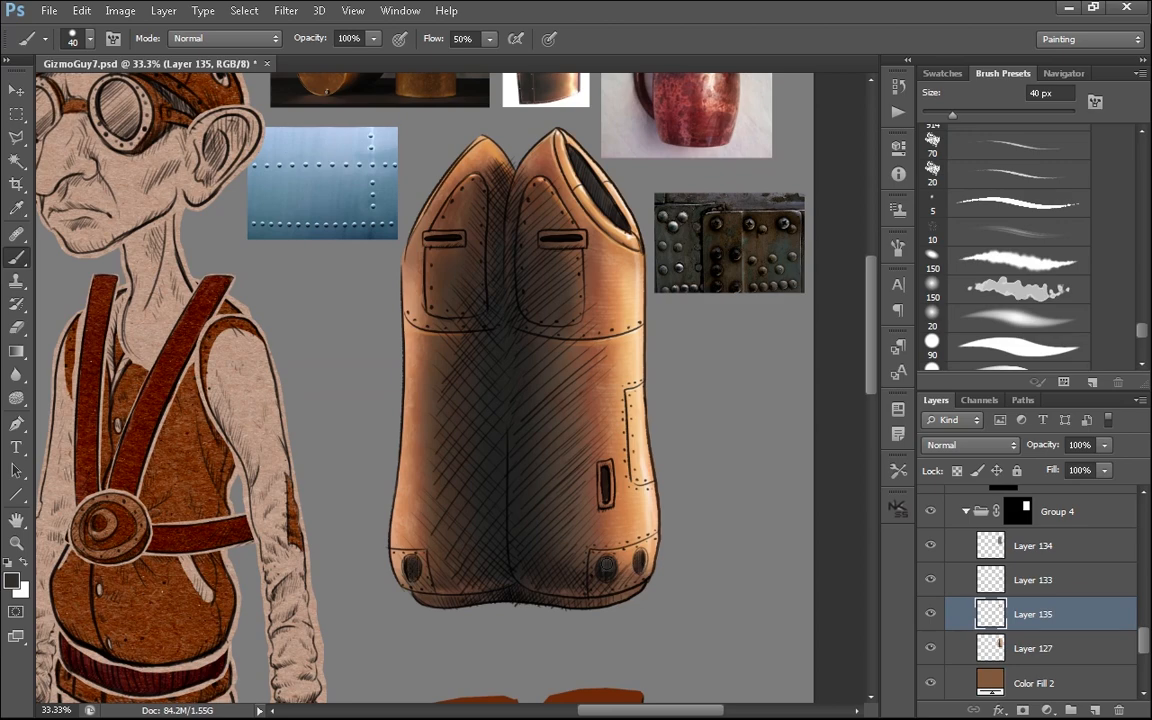
# - Sample a dark tone and paint the right tube's upper panel with it on a new layer moved down in Group 4
pyautogui.moveTo(450, 400); pyautogui.dragTo(450, 526)
pyautogui.keyDown('alt'); pyautogui.click(423, 141); pyautogui.keyUp('alt')
pyautogui.press('[')
pyautogui.press('[')
pyautogui.moveTo(546, 361); pyautogui.dragTo(584, 361)
pyautogui.click(1095, 710)
pyautogui.moveTo(546, 309)
pyautogui.mouseDown()
pyautogui.moveTo(522, 366)
pyautogui.moveTo(570, 355)
pyautogui.moveTo(560, 440)
pyautogui.moveTo(580, 426)
pyautogui.mouseUp()
pyautogui.hotkey('ctrl', '[')
# - Try the Overlay blend mode on the panel layer, enlarge the brush to 40 px, and sample a dark olive tone
pyautogui.click(960, 445)
pyautogui.click(955, 223)
pyautogui.press(']')
pyautogui.press(']')
pyautogui.keyDown('alt'); pyautogui.click(637, 375); pyautogui.keyUp('alt')
# - Compare the panel with Layer 133 hidden and shown, and try the Overlay blend mode on Layer 137
pyautogui.click(962, 445)
pyautogui.click(940, 7)
pyautogui.click(1030, 580)
pyautogui.click(929, 582)
pyautogui.click(929, 582)
pyautogui.click(1033, 648)
pyautogui.click(962, 445)
pyautogui.click(955, 223)
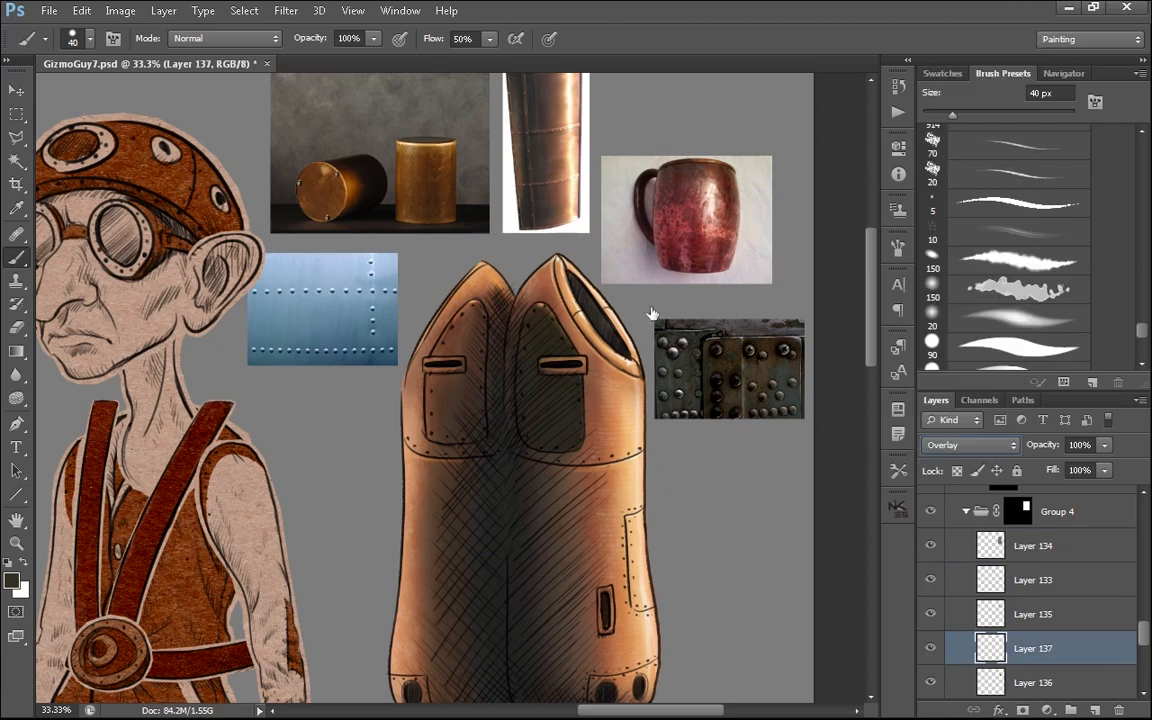
# - Highlight the dark panel's edge on a Normal layer in light pinkish beige, with a 25 px brush at 70% opacity
pyautogui.click(1095, 710)
pyautogui.press('[')
pyautogui.press('[')
pyautogui.press('[')
pyautogui.click(12, 581)
pyautogui.click(1050, 178)
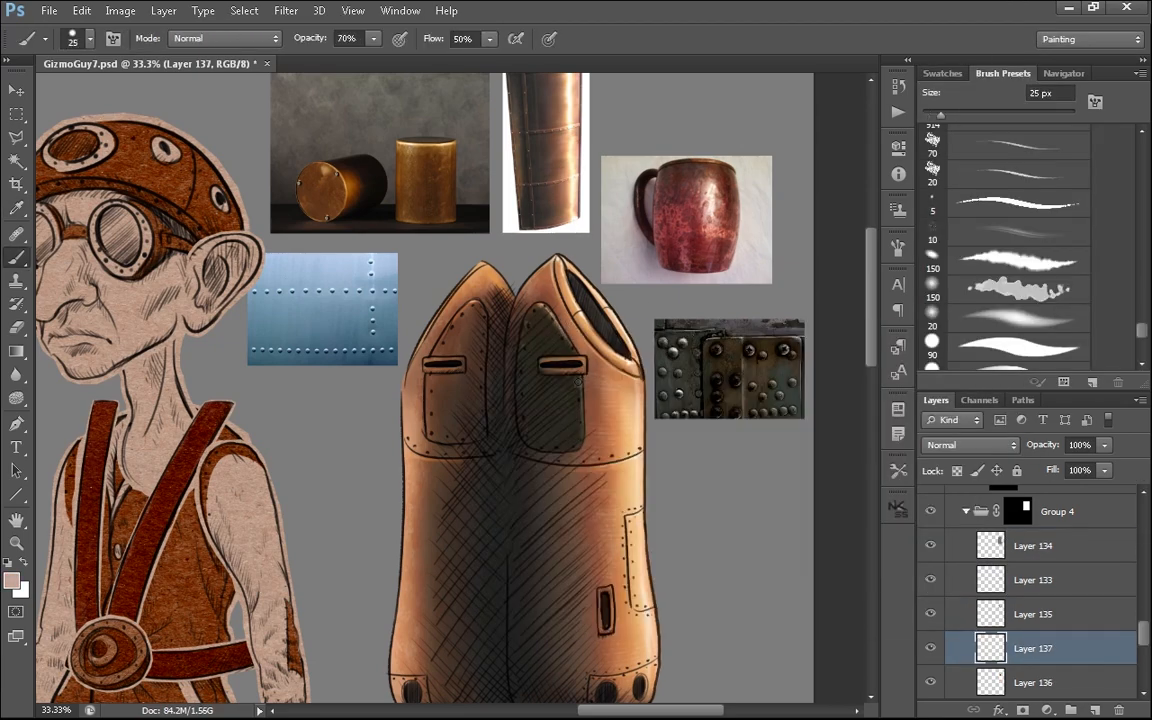
# - Paint thin white highlights along the pack's seams, slots and panel edges on Layer 134 with a 9 px brush
pyautogui.click(1033, 546)
pyautogui.click(12, 581)
pyautogui.hotkey('ctrl', '+')
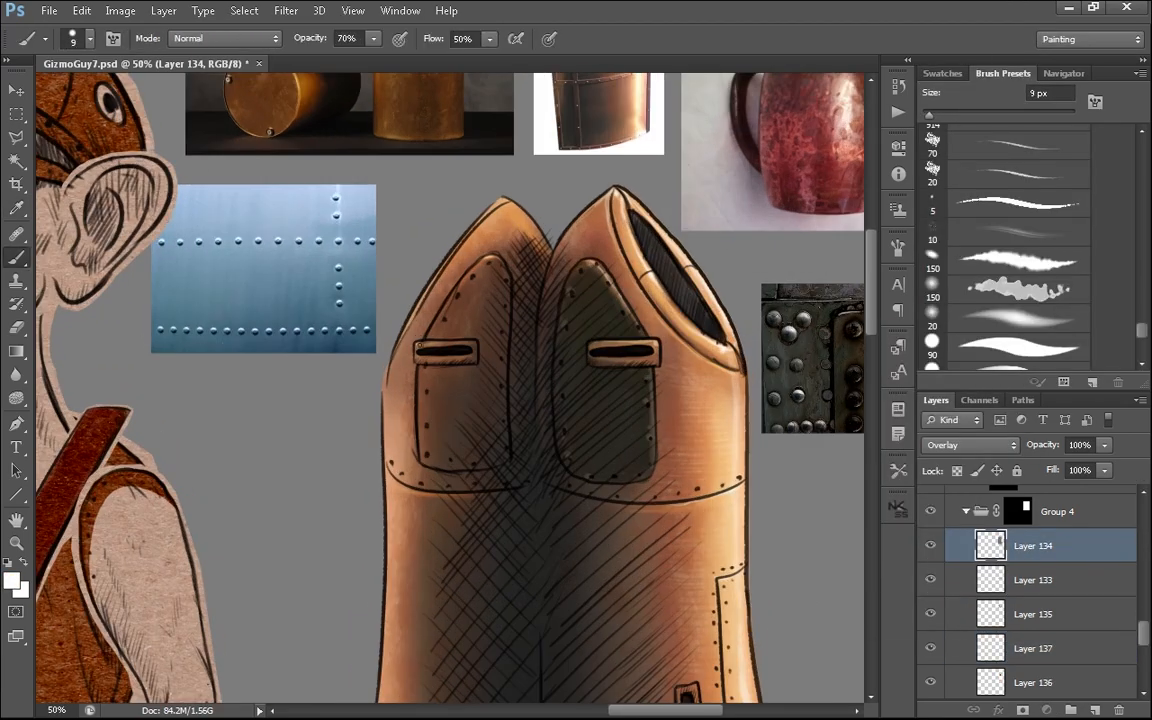
pyautogui.press('[')
pyautogui.press('[')
pyautogui.press('[')
pyautogui.press('[')
pyautogui.moveTo(540, 420); pyautogui.dragTo(524, 320)
# - Inspect the rocket pack's rendering with the line art layer 3Q_RKT_EX_01 hidden, and show that layer again
pyautogui.hotkey('ctrl', '-')
pyautogui.hotkey('ctrl', '+')
pyautogui.hotkey('ctrl', '+')
pyautogui.hotkey('ctrl', '-')
pyautogui.hotkey('ctrl', '-')
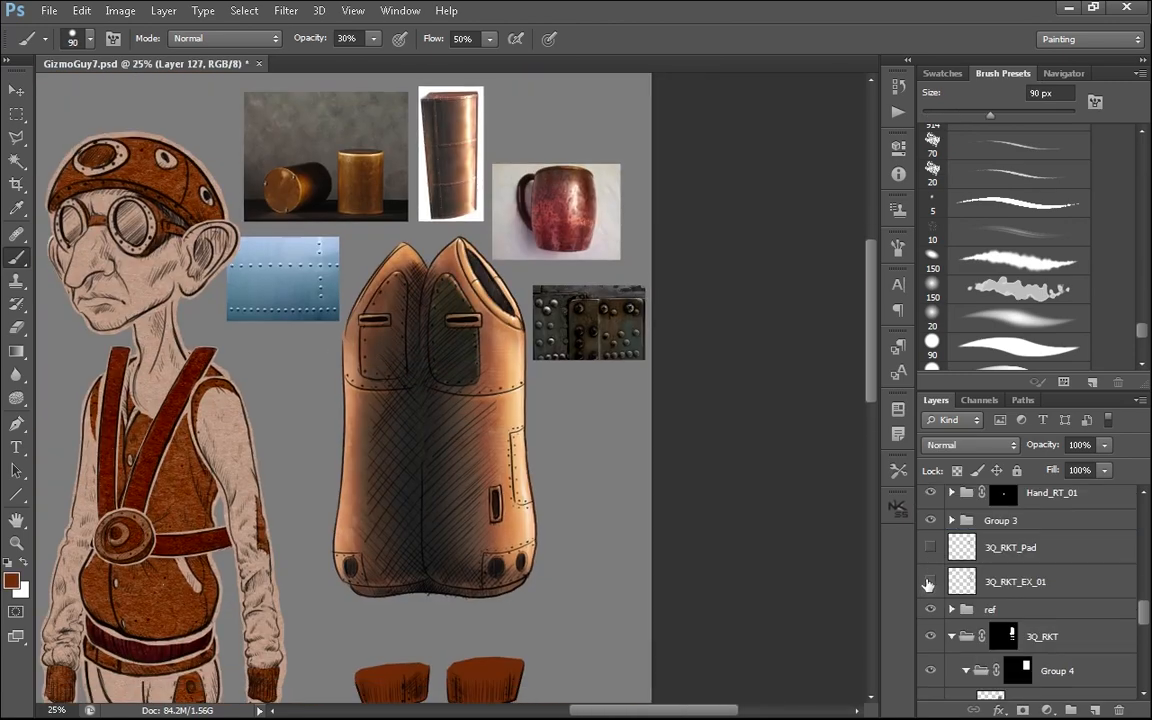
pyautogui.click(929, 582)
pyautogui.hotkey('ctrl', '+')
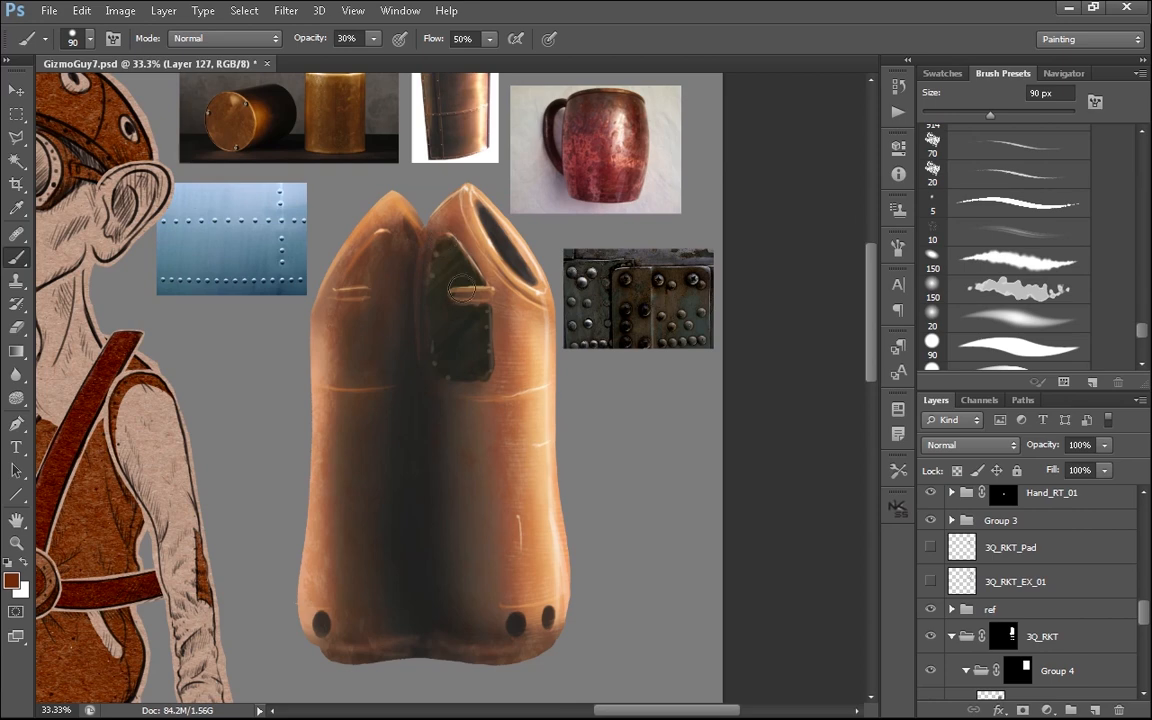
pyautogui.click(931, 581)
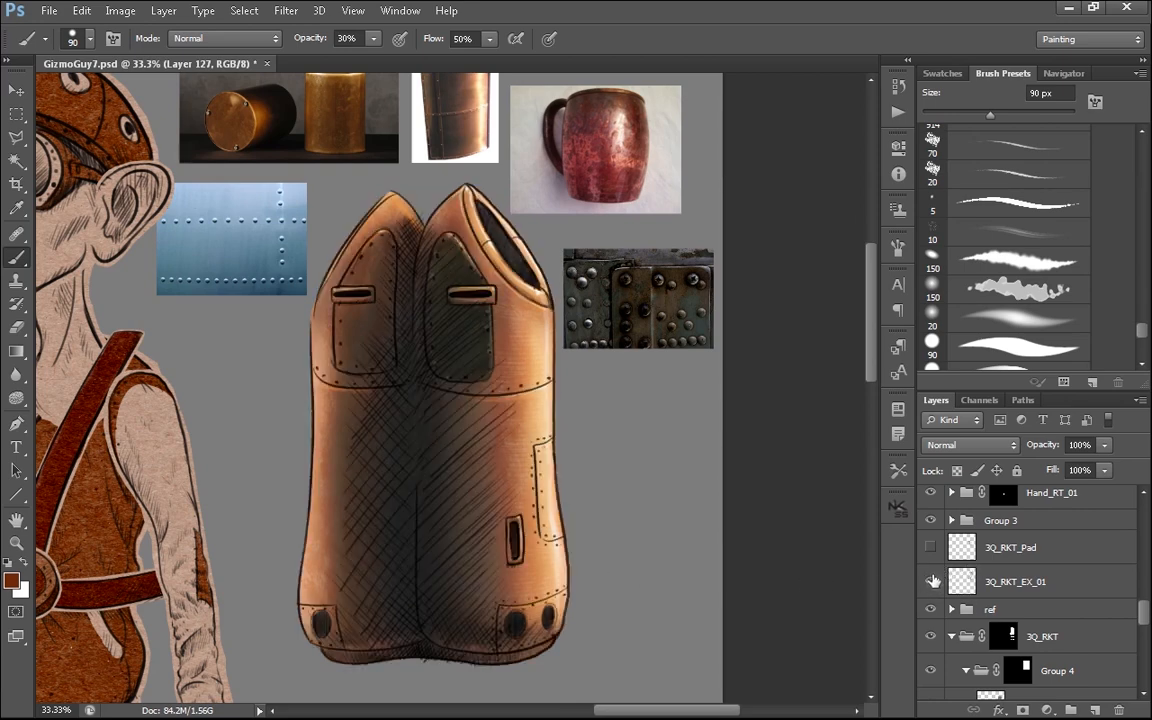
pyautogui.hotkey('ctrl', '-')
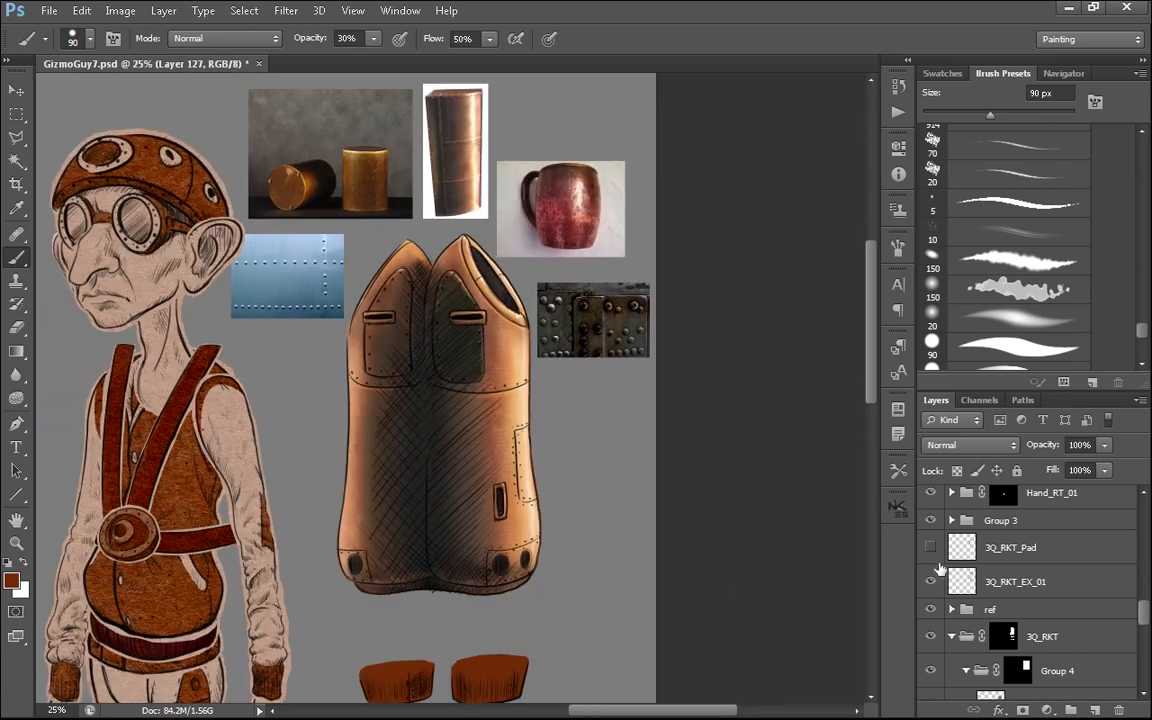
pyautogui.hotkey('ctrl', '+')
pyautogui.hotkey('ctrl', '-')
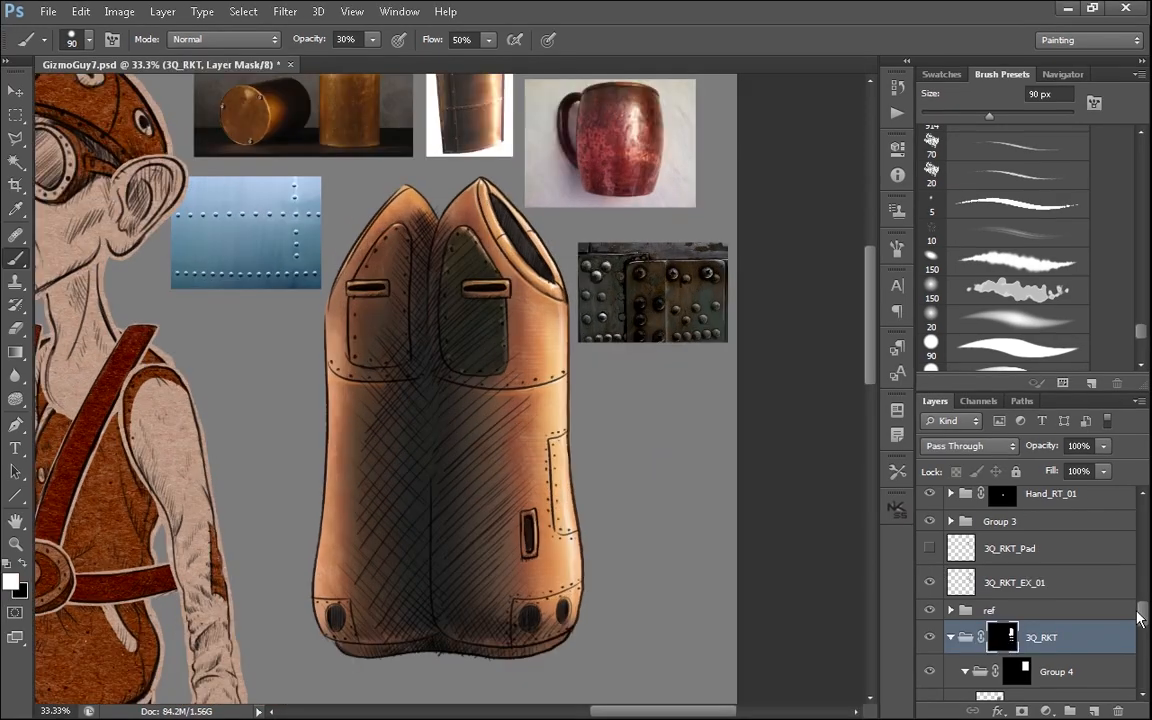
# - Select Layer 134 in Group 4 and bring the whole rocket pack into view
pyautogui.moveTo(1142, 613); pyautogui.dragTo(1143, 628)
pyautogui.click(1003, 622)
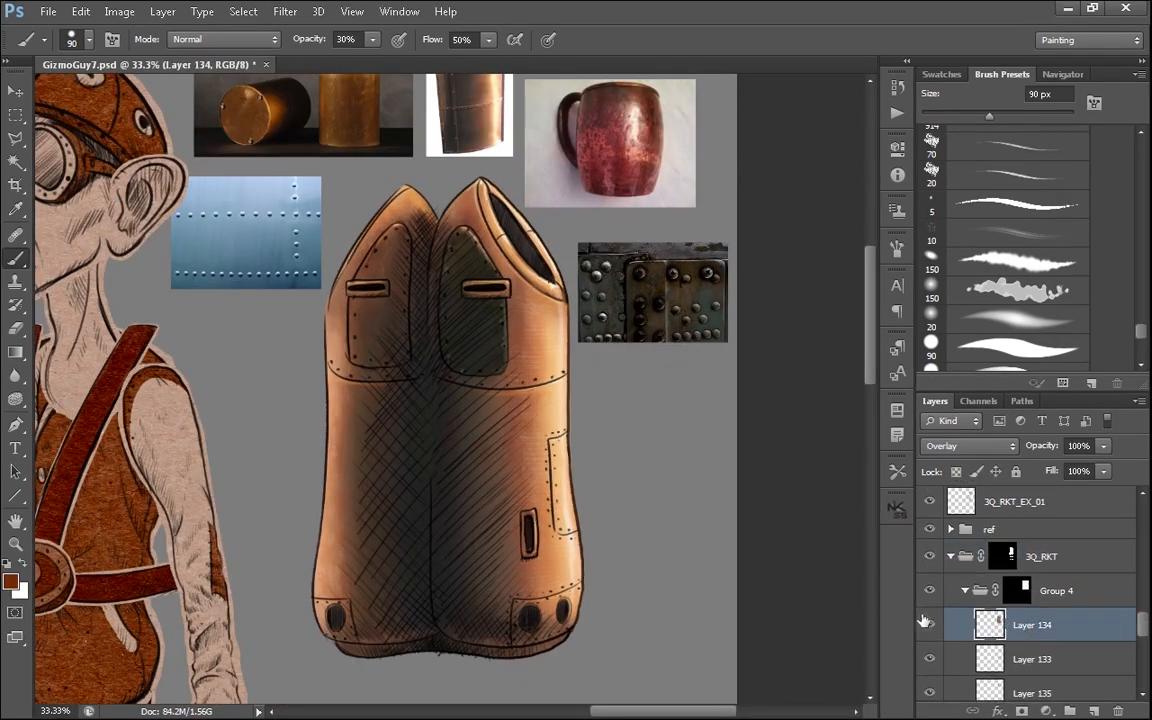
pyautogui.hotkey('ctrl', '-')
pyautogui.hotkey('ctrl', '-')
pyautogui.hotkey('ctrl', '+')
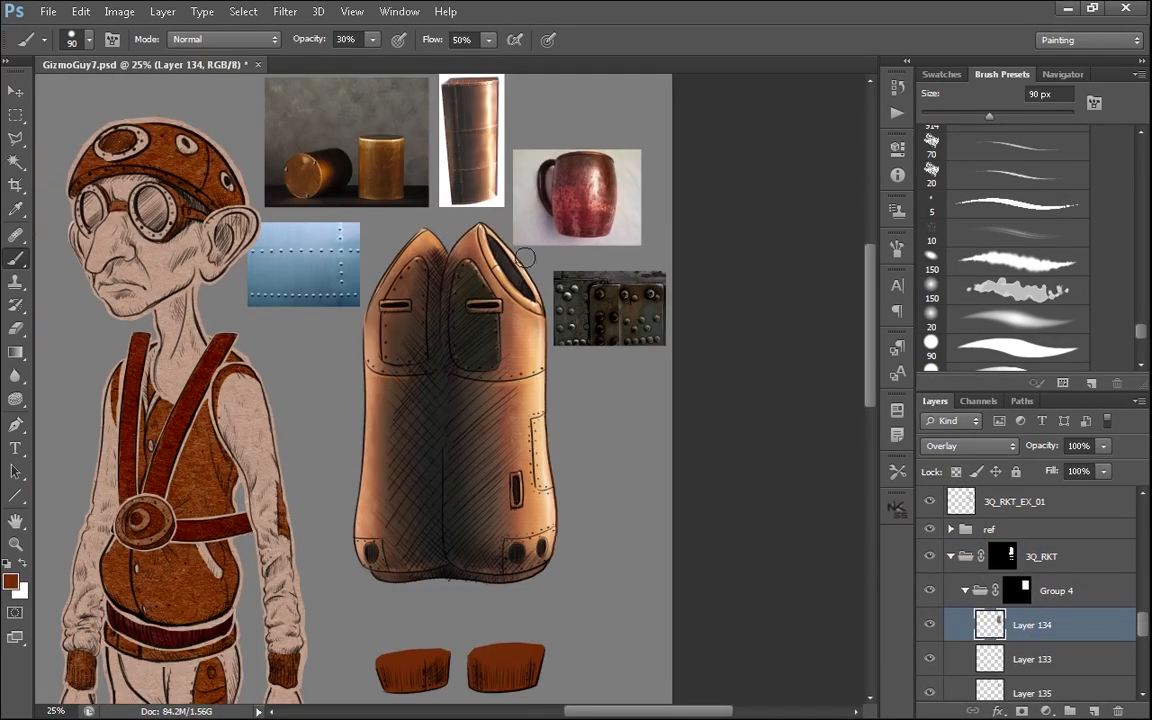
# - Browse to the Metal folder inside Textures on the LaCie (H:) drive to find a texture to open
pyautogui.click(48, 11)
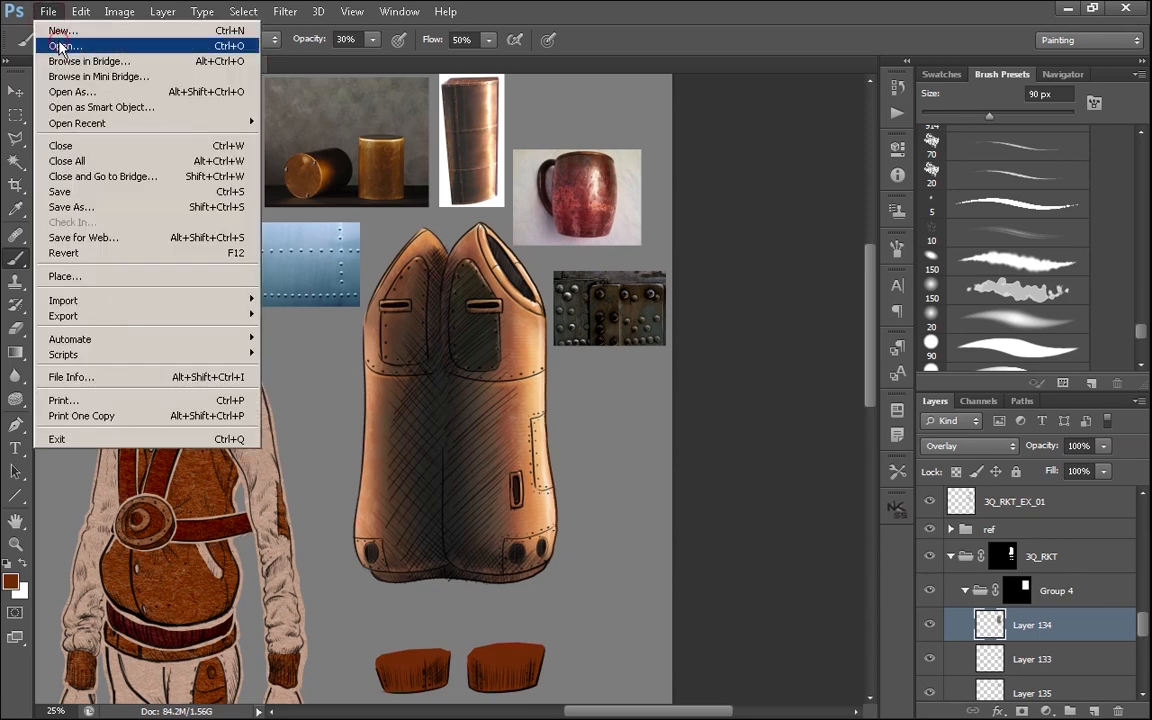
pyautogui.click(58, 44)
pyautogui.click(465, 42)
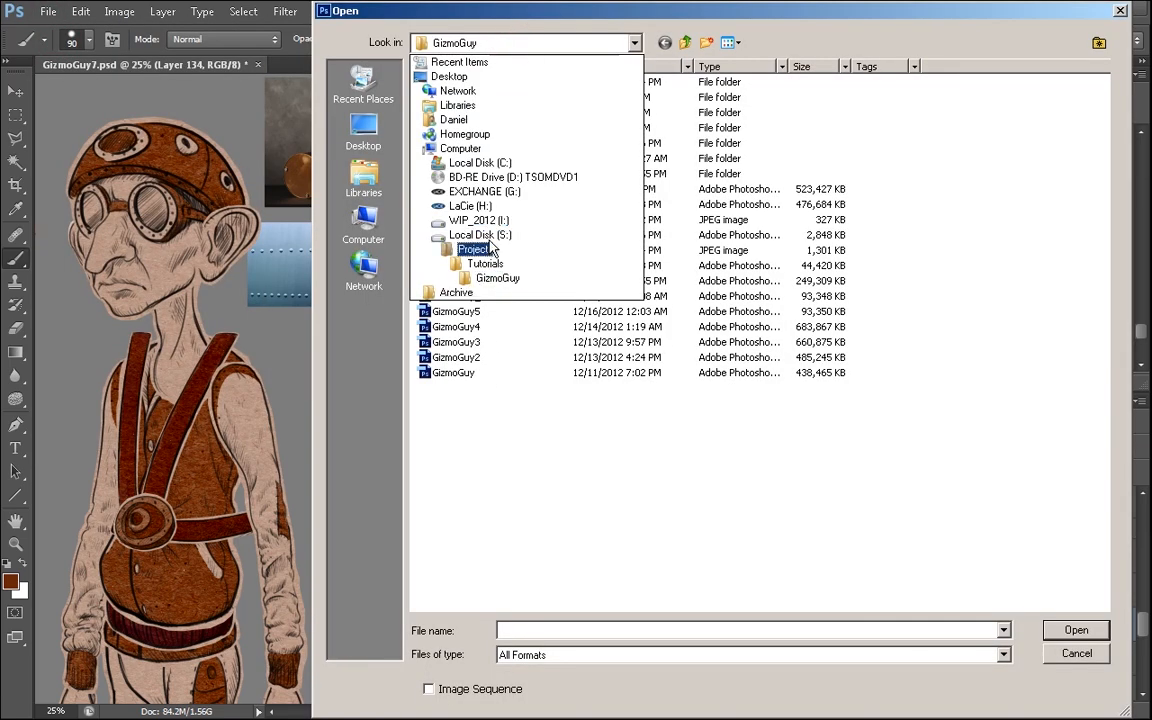
pyautogui.click(455, 199)
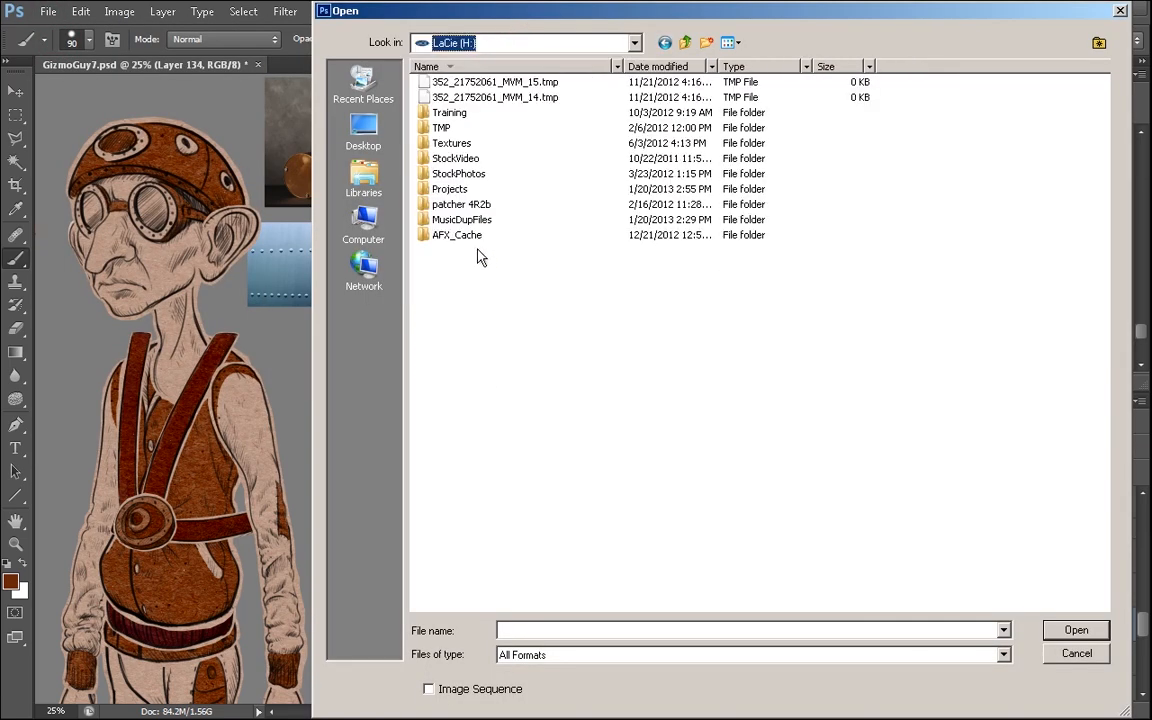
pyautogui.doubleClick(458, 147)
pyautogui.moveTo(1102, 419); pyautogui.dragTo(1088, 423)
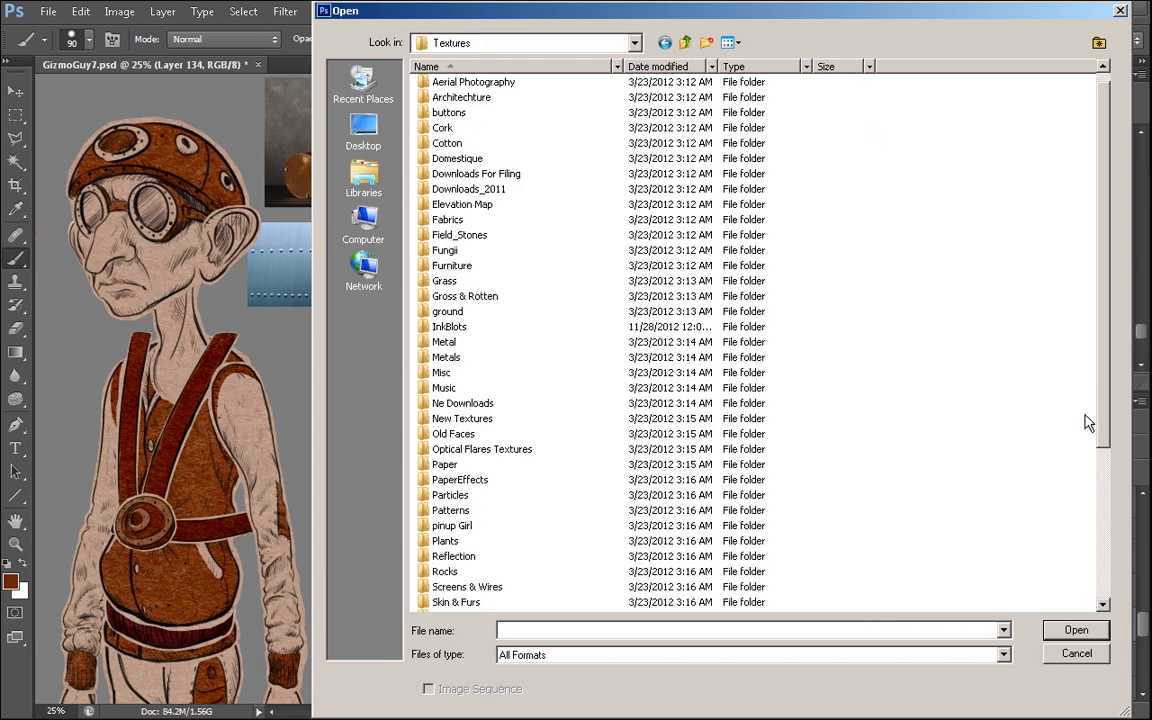
pyautogui.click(444, 341)
pyautogui.doubleClick(444, 341)
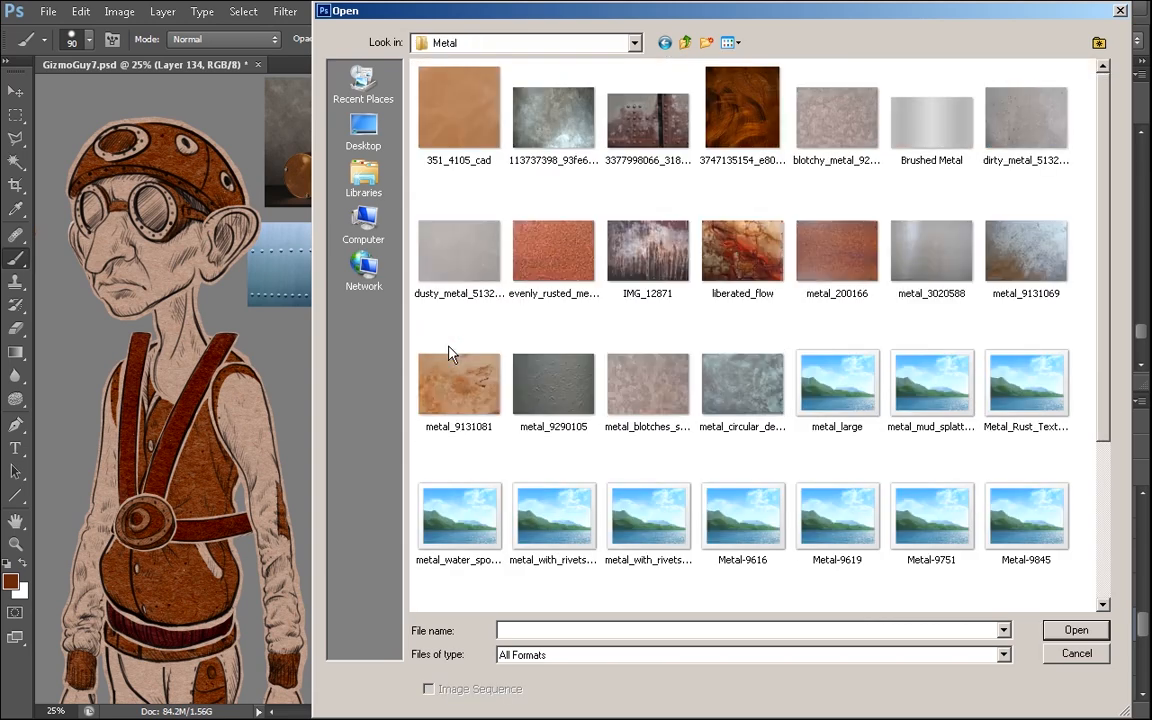
# - Open the metal_with_rivets_and_mud_4082177 texture image
pyautogui.click(660, 390)
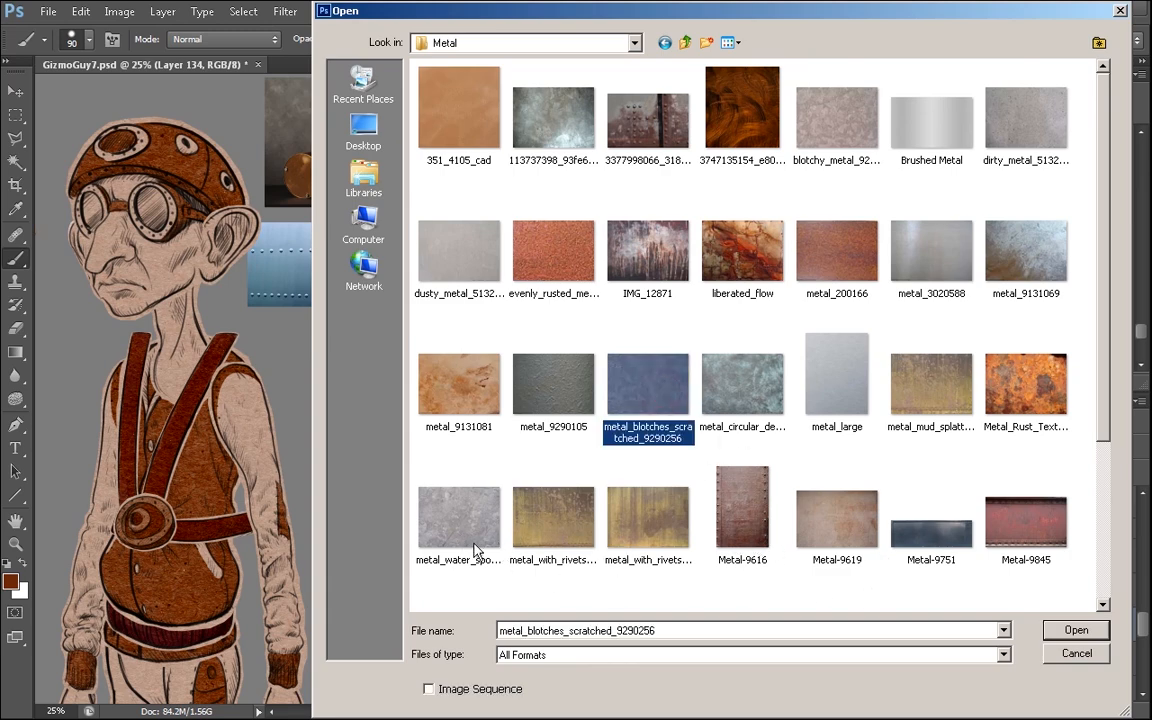
pyautogui.click(553, 520)
pyautogui.hotkey('ctrl', 'a')
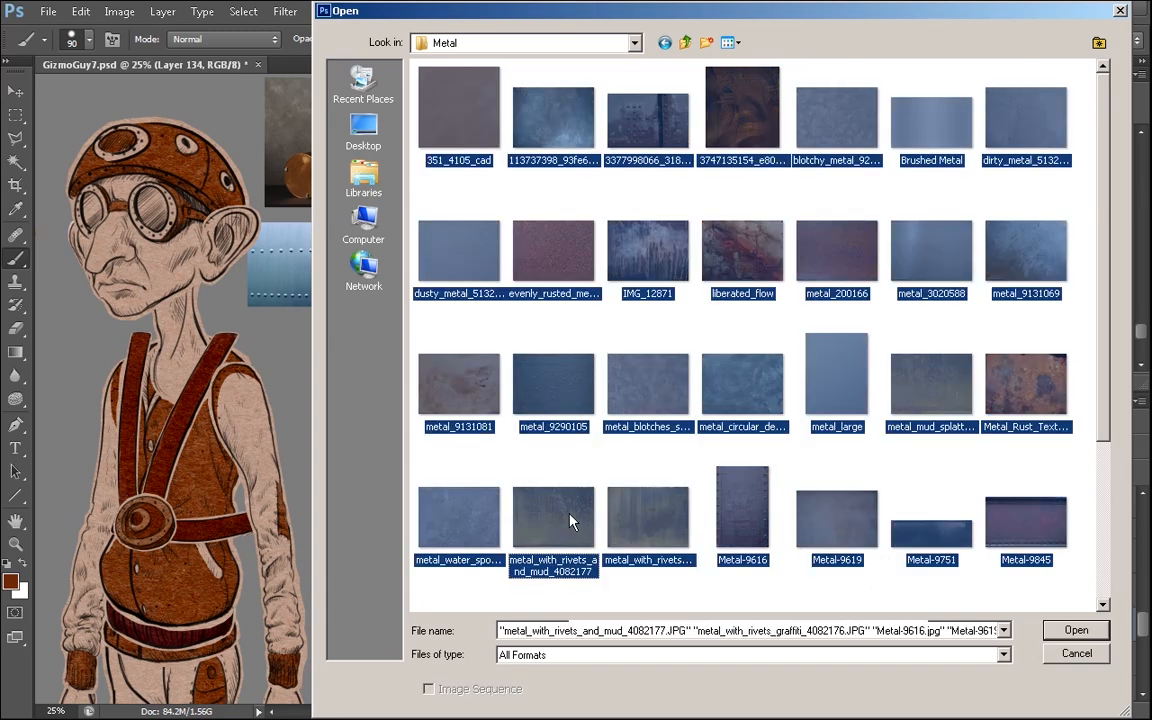
pyautogui.click(562, 537)
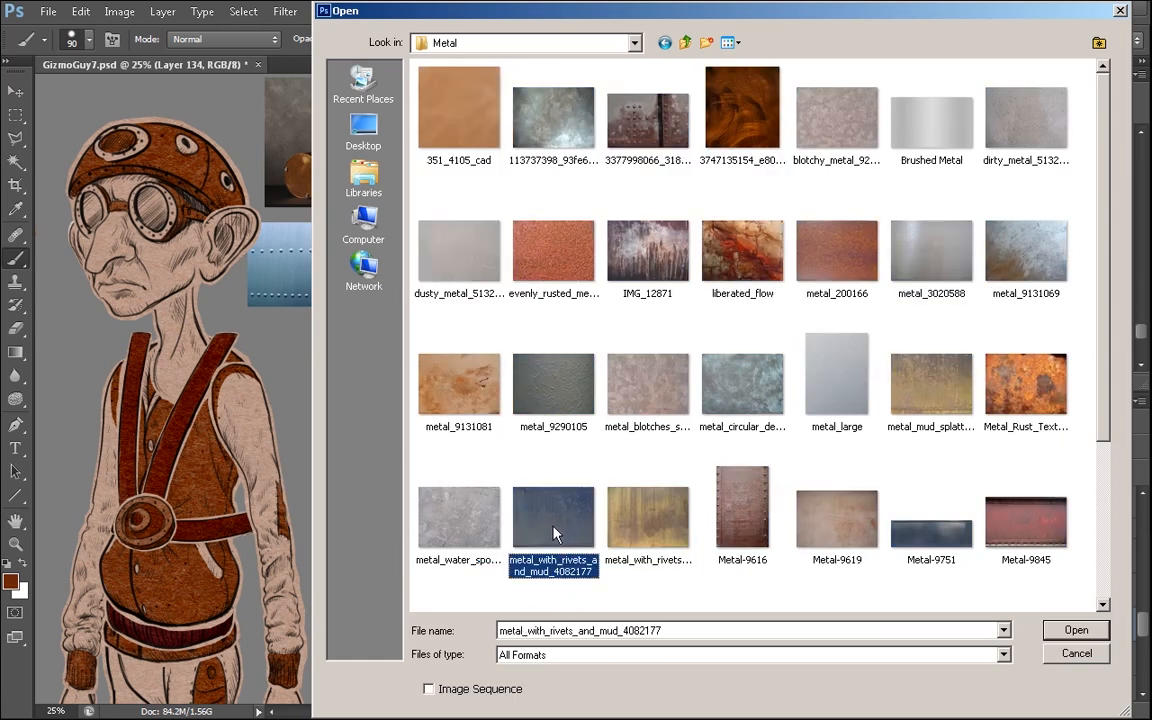
pyautogui.doubleClick(552, 535)
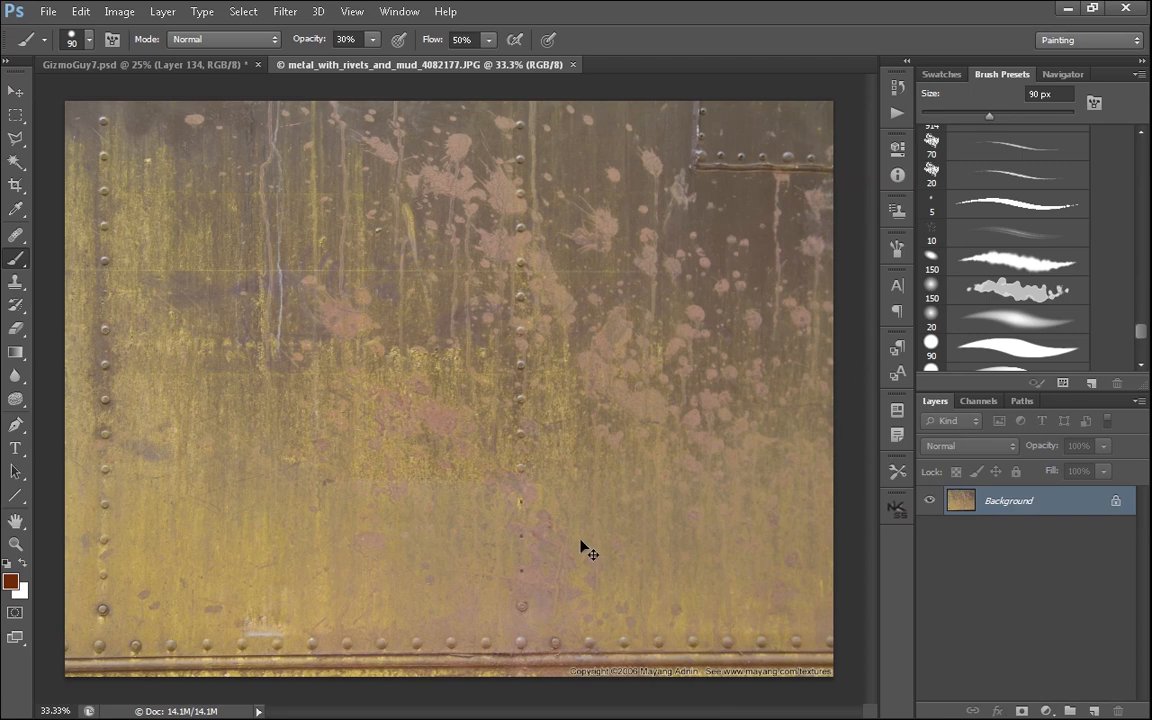
# - Copy the whole metal texture, close its file and paste it onto a new layer inside Group 4
pyautogui.hotkey('ctrl', 'a')
pyautogui.hotkey('ctrl', 'w')
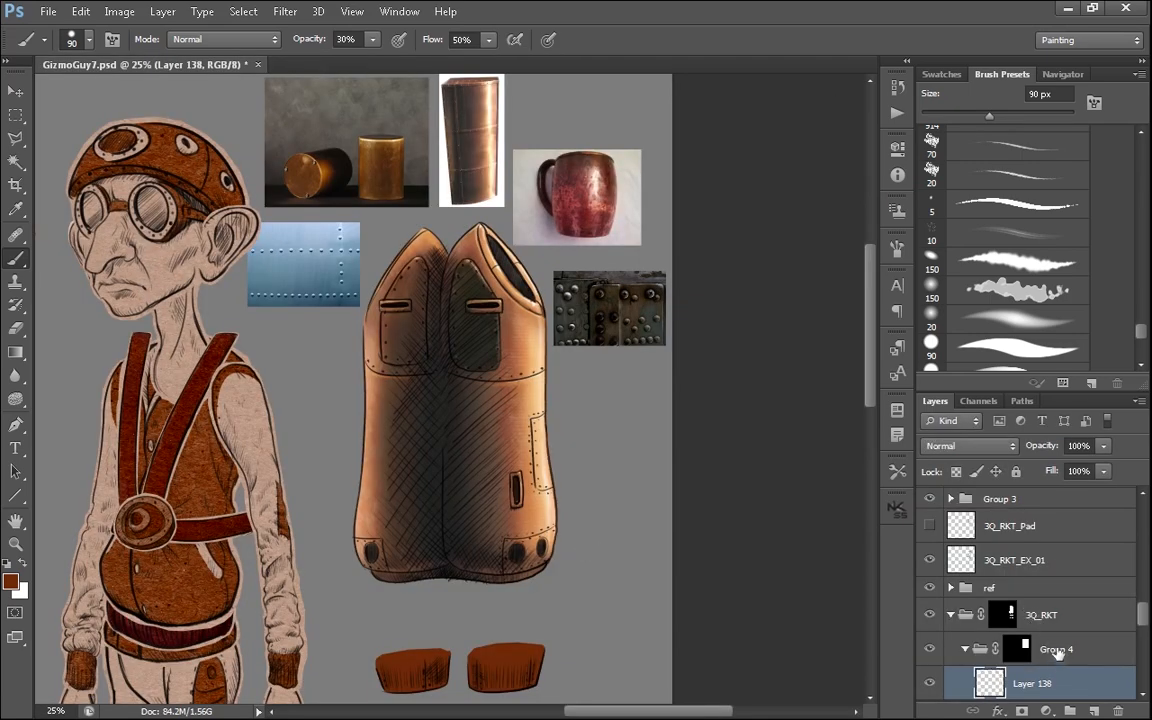
pyautogui.hotkey('ctrl', 'v')
# - Narrow the pasted texture horizontally from both sides so that it fits closely around the rocket pack
pyautogui.hotkey('ctrl', 't')
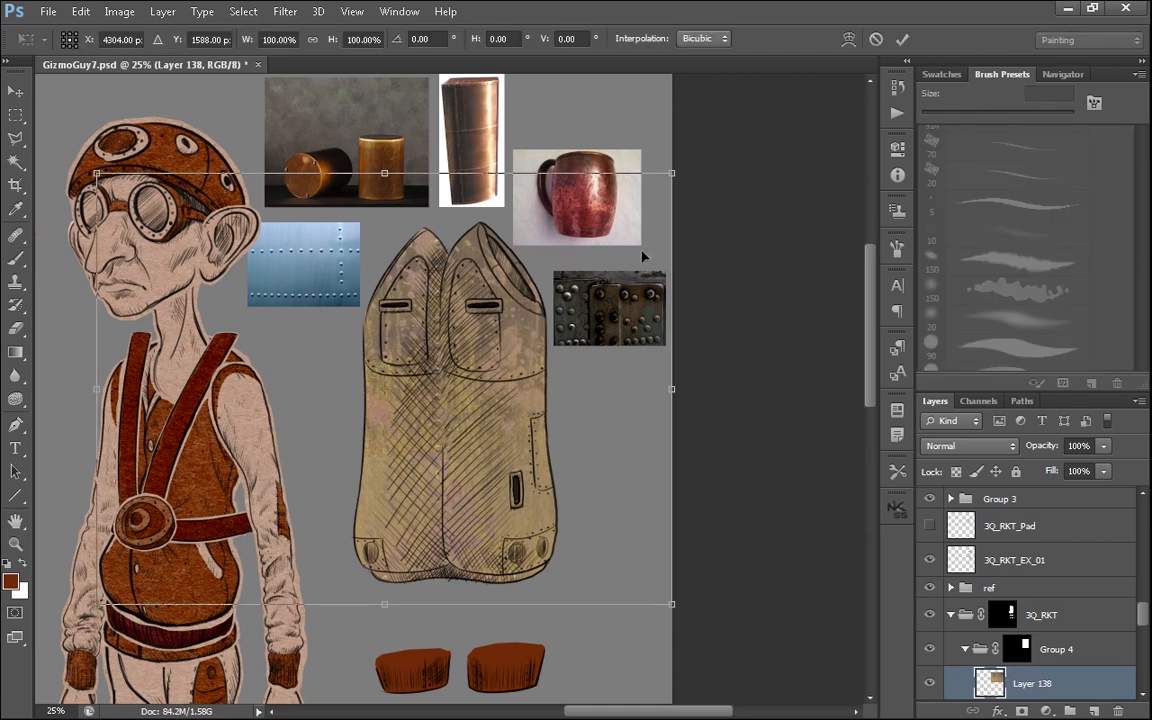
pyautogui.moveTo(610, 400); pyautogui.dragTo(577, 390)
pyautogui.moveTo(88, 384); pyautogui.dragTo(206, 478)
pyautogui.press('Return')
pyautogui.press('b')
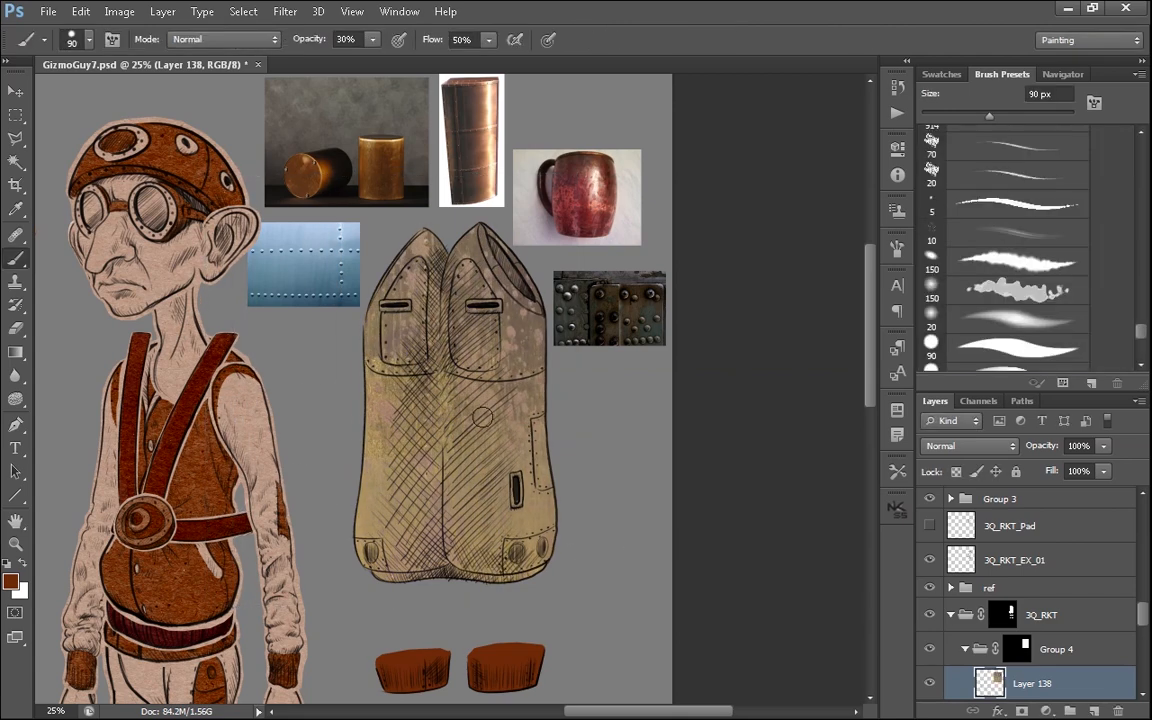
# - Compare Overlay and Soft Light blending on the texture layer, and leave it set to Overlay
pyautogui.click(968, 446)
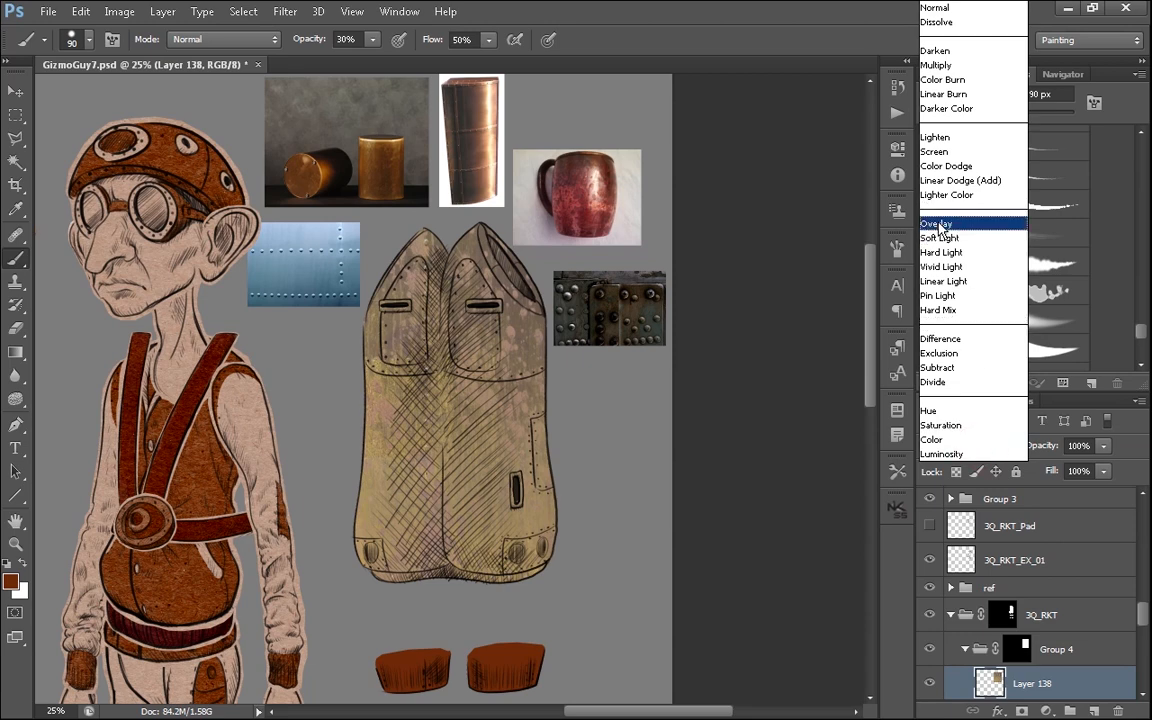
pyautogui.click(955, 225)
pyautogui.click(968, 446)
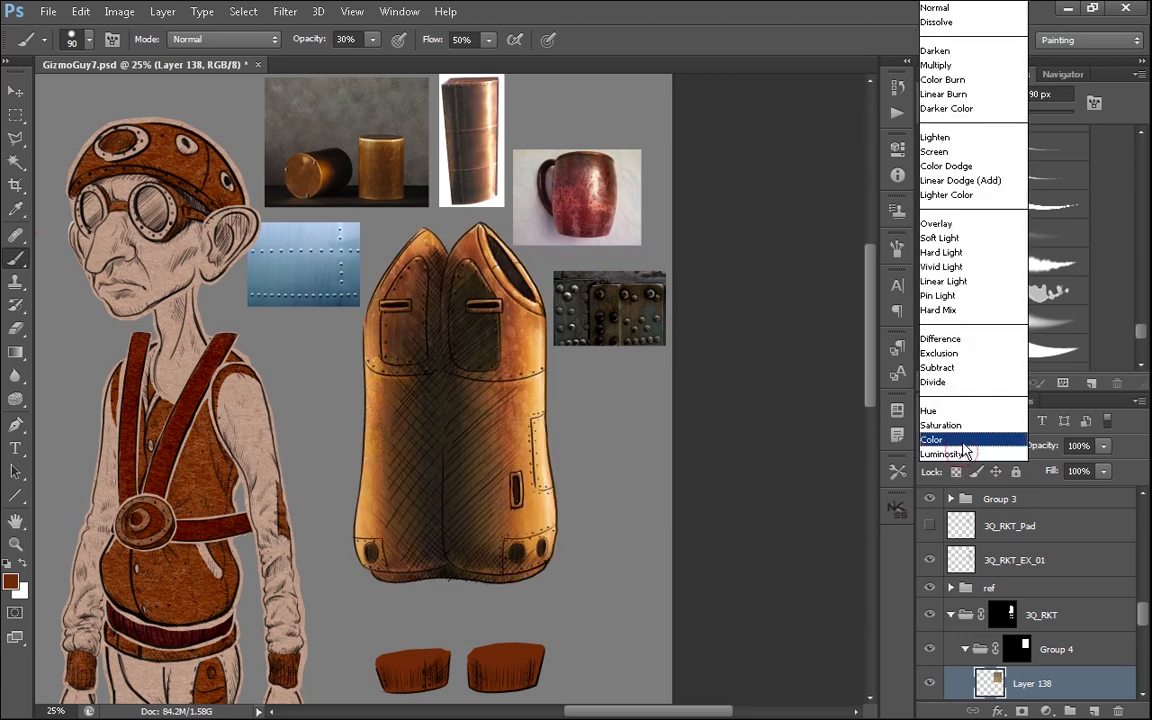
pyautogui.click(940, 238)
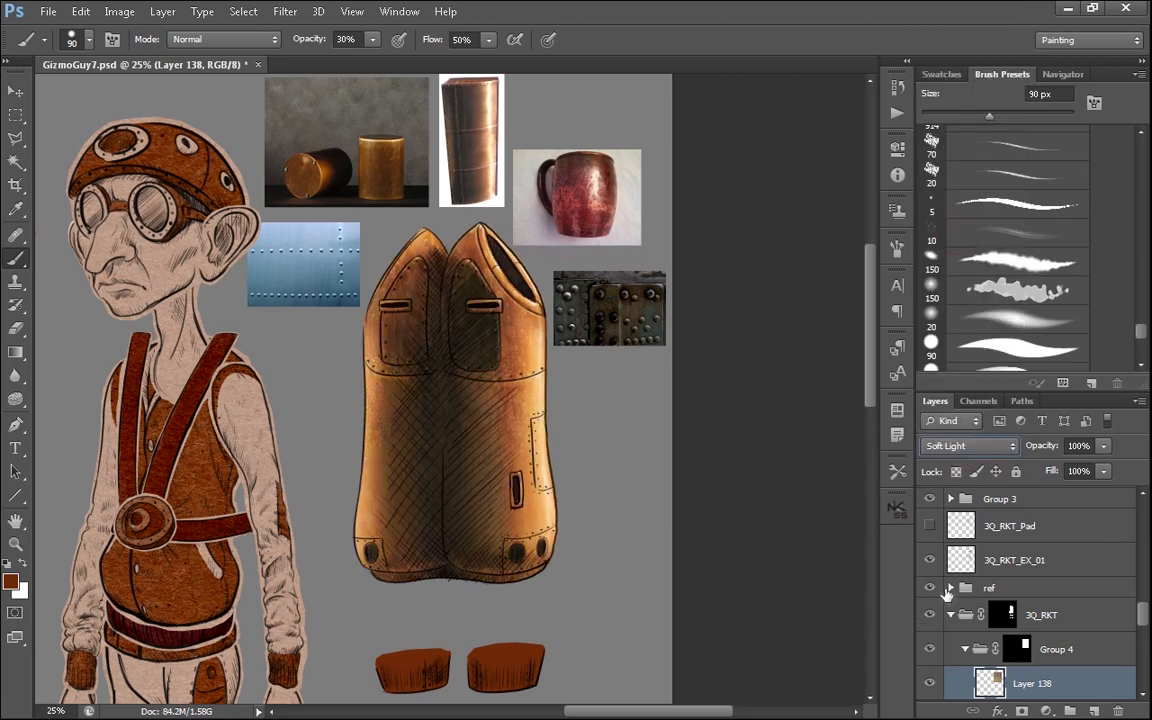
pyautogui.click(948, 448)
pyautogui.click(955, 225)
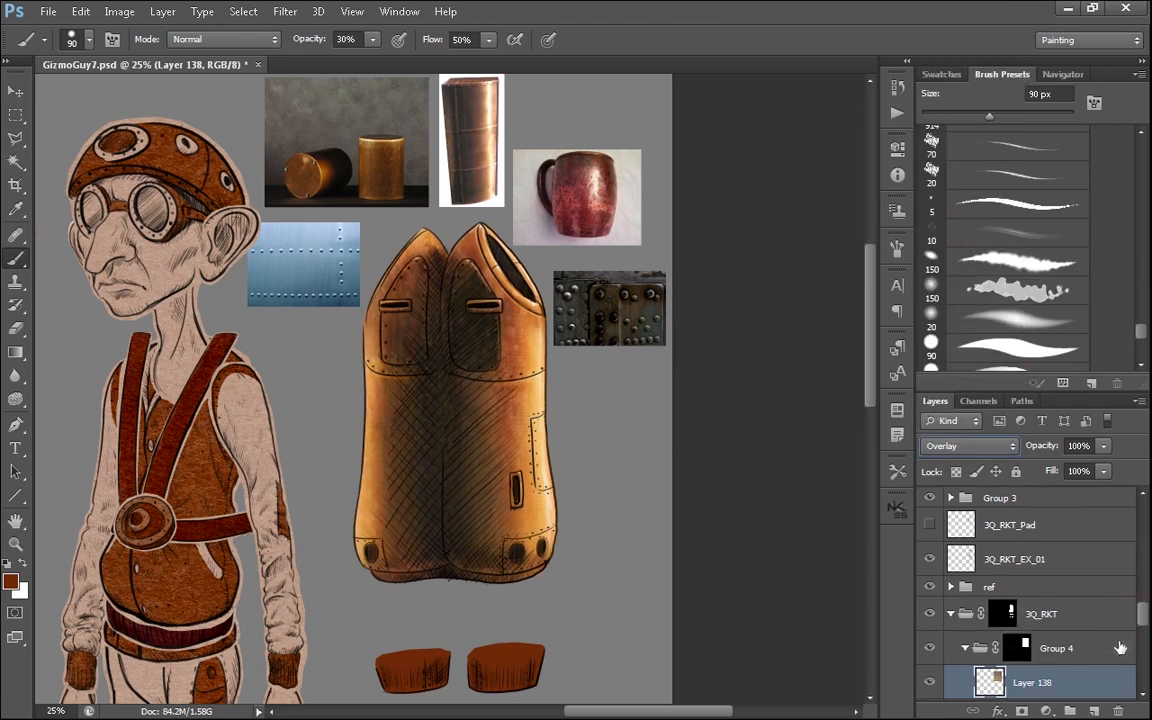
# - Add a layer mask to the texture layer and erase patches of the texture over the rocket pack with a 400 px splatter brush
pyautogui.keyDown('ctrl'); pyautogui.click(992, 684); pyautogui.keyUp('ctrl')
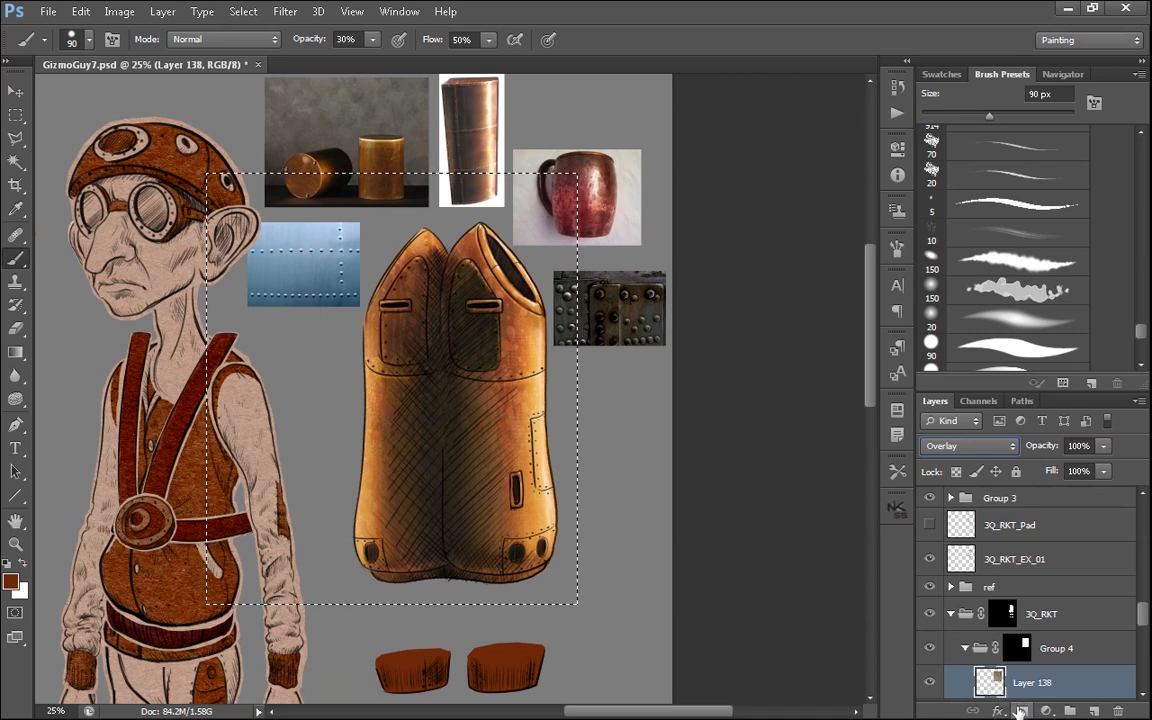
pyautogui.click(1021, 711)
pyautogui.press('e')
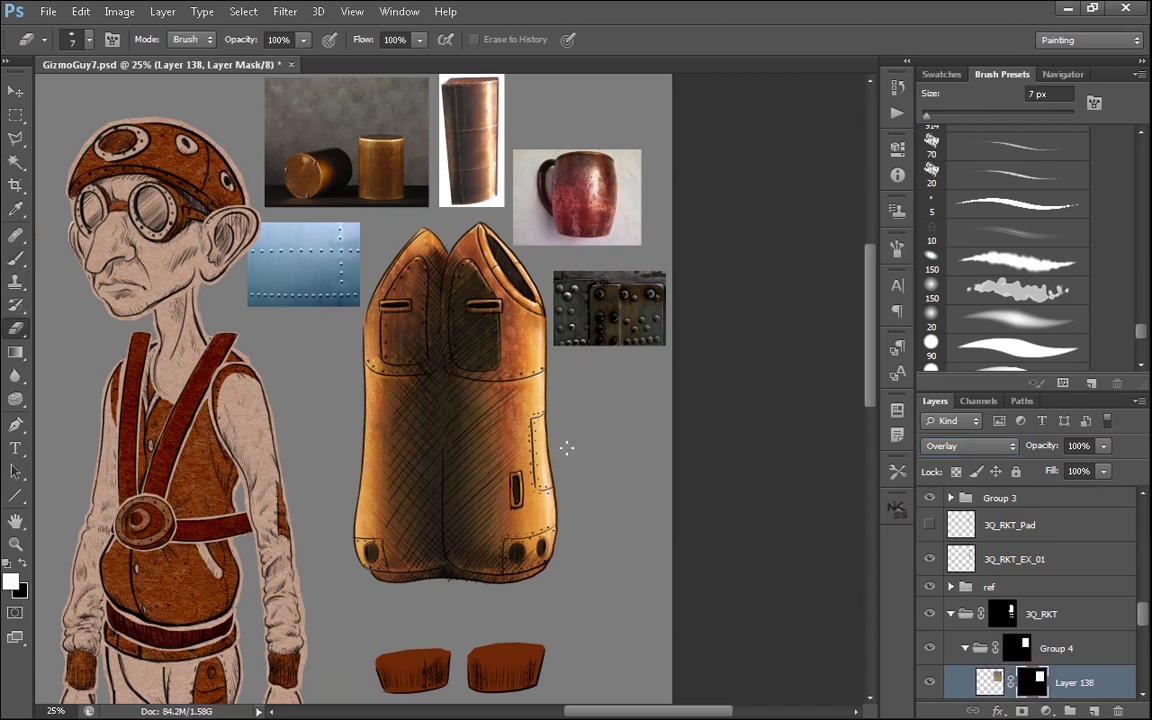
pyautogui.click(1025, 300)
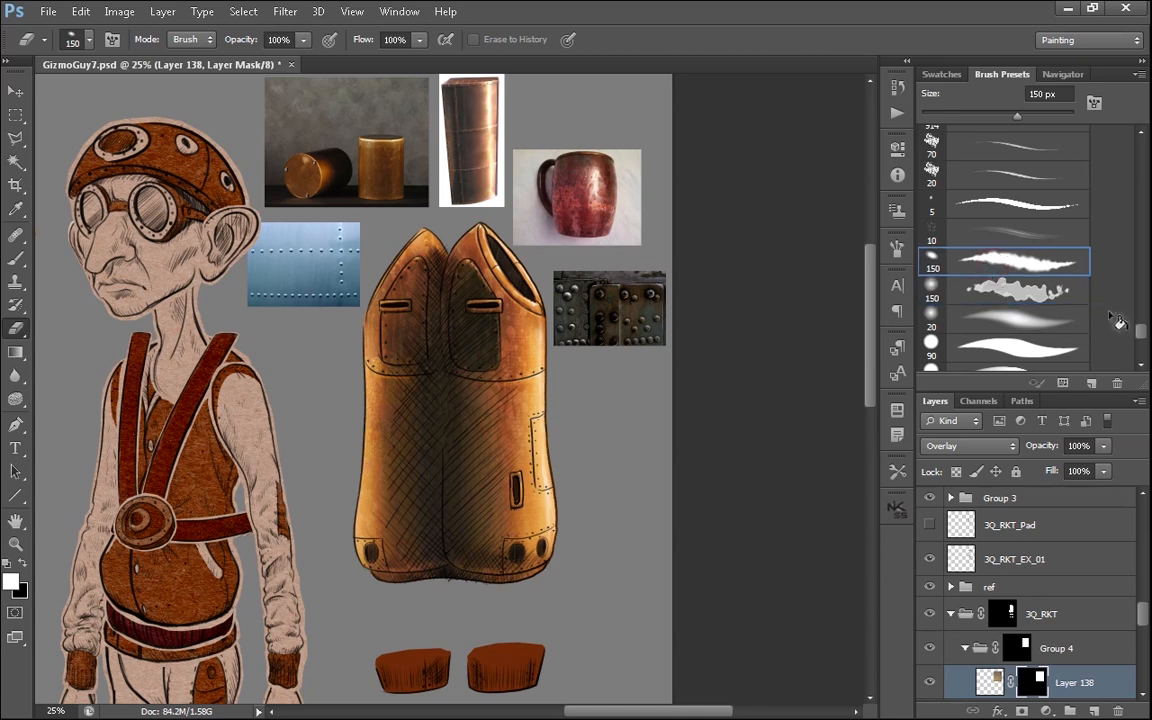
pyautogui.moveTo(1141, 329)
pyautogui.mouseDown()
pyautogui.moveTo(1147, 160)
pyautogui.moveTo(1149, 265)
pyautogui.mouseUp()
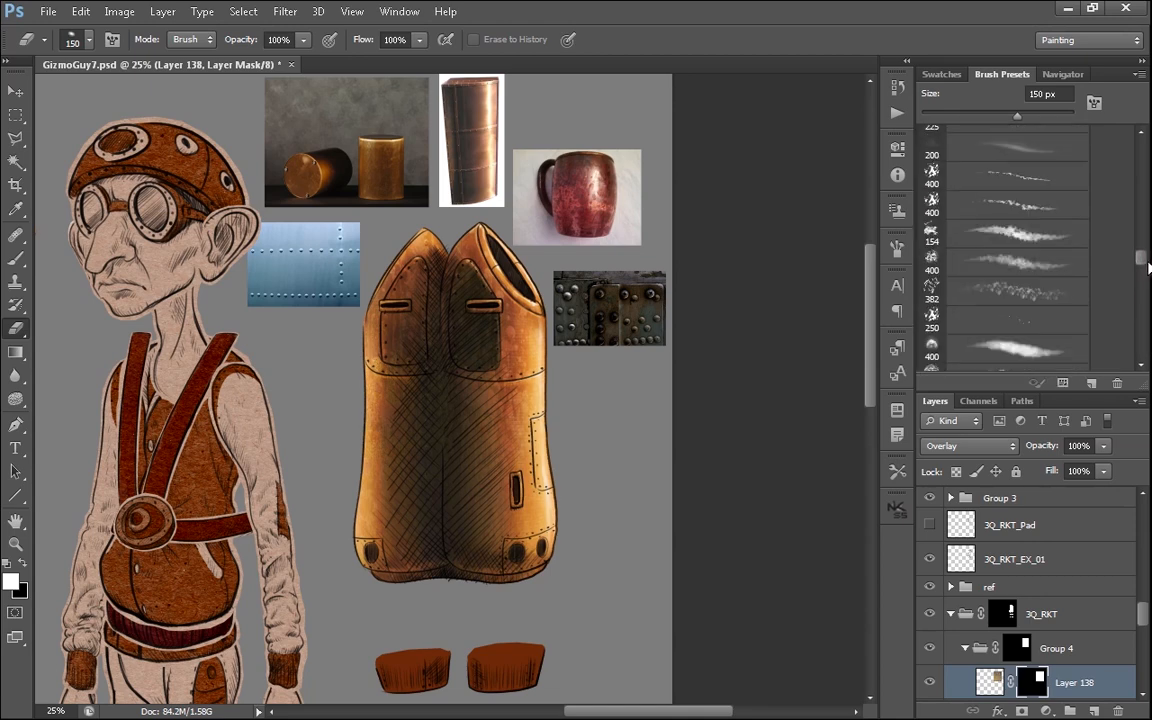
pyautogui.scroll(-1, 1018, 228)
pyautogui.click(1030, 234)
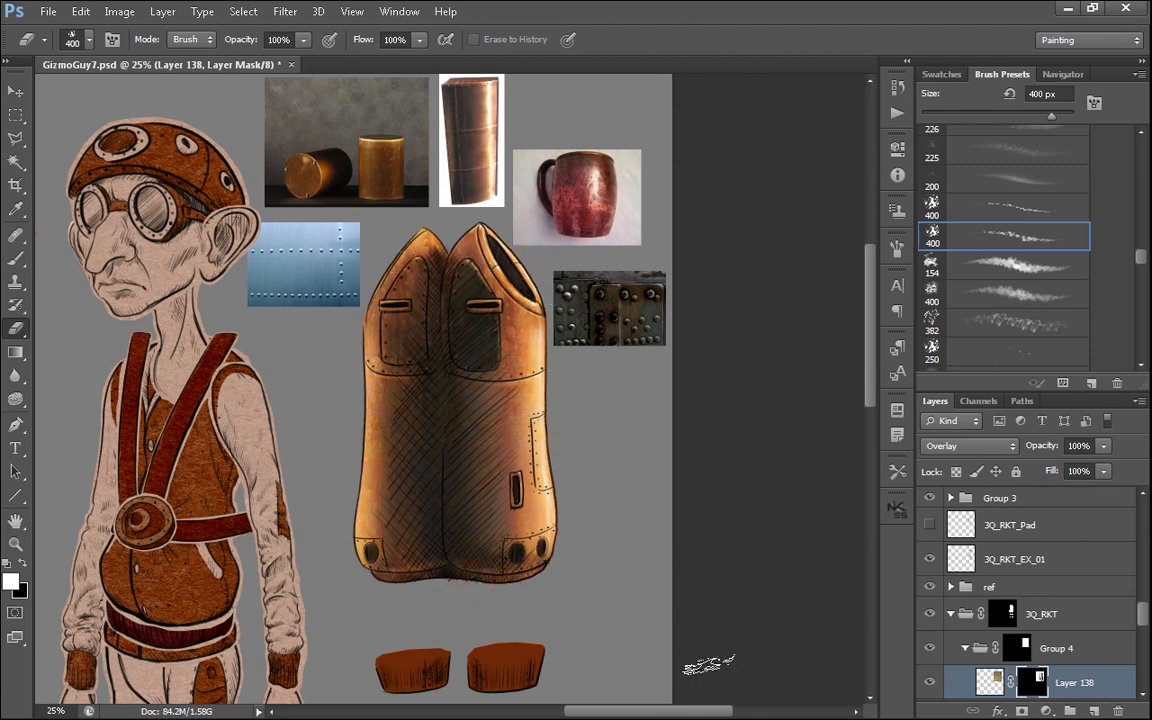
pyautogui.hotkey('ctrl', '+')
pyautogui.hotkey('ctrl', '+')
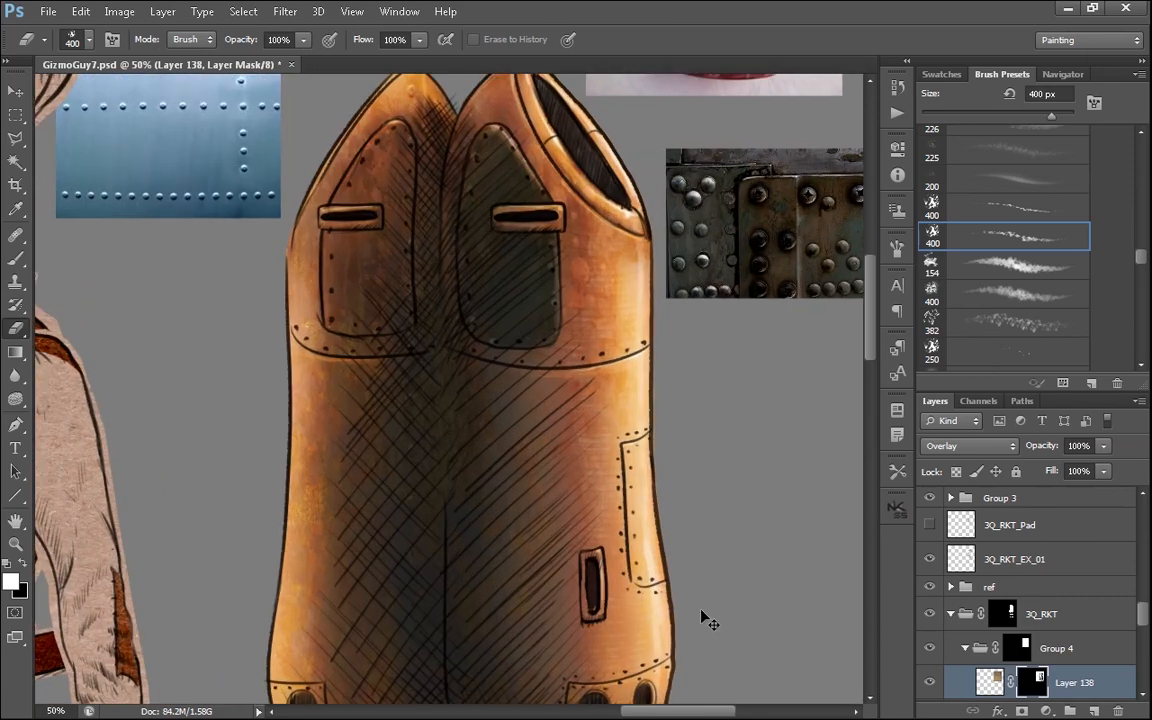
pyautogui.hotkey('ctrl', '-')
pyautogui.hotkey('ctrl', '+')
pyautogui.hotkey('ctrl', '-')
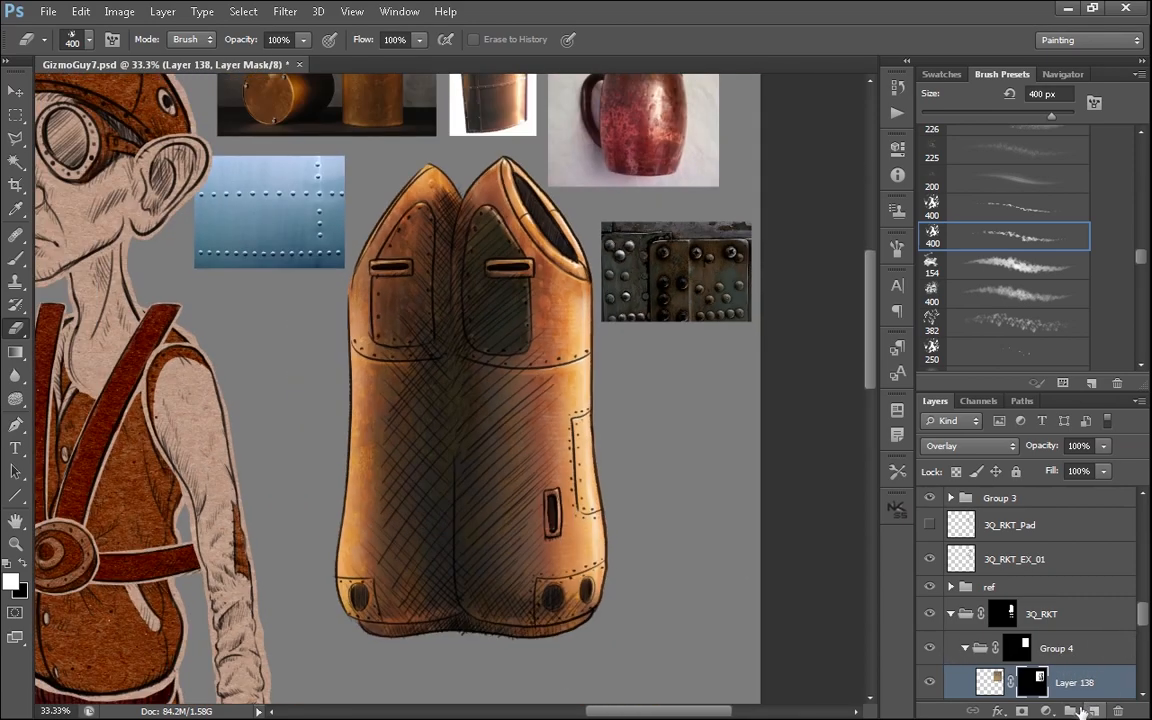
# - Create a new layer directly above the ref group for painting with the brush
pyautogui.press('b')
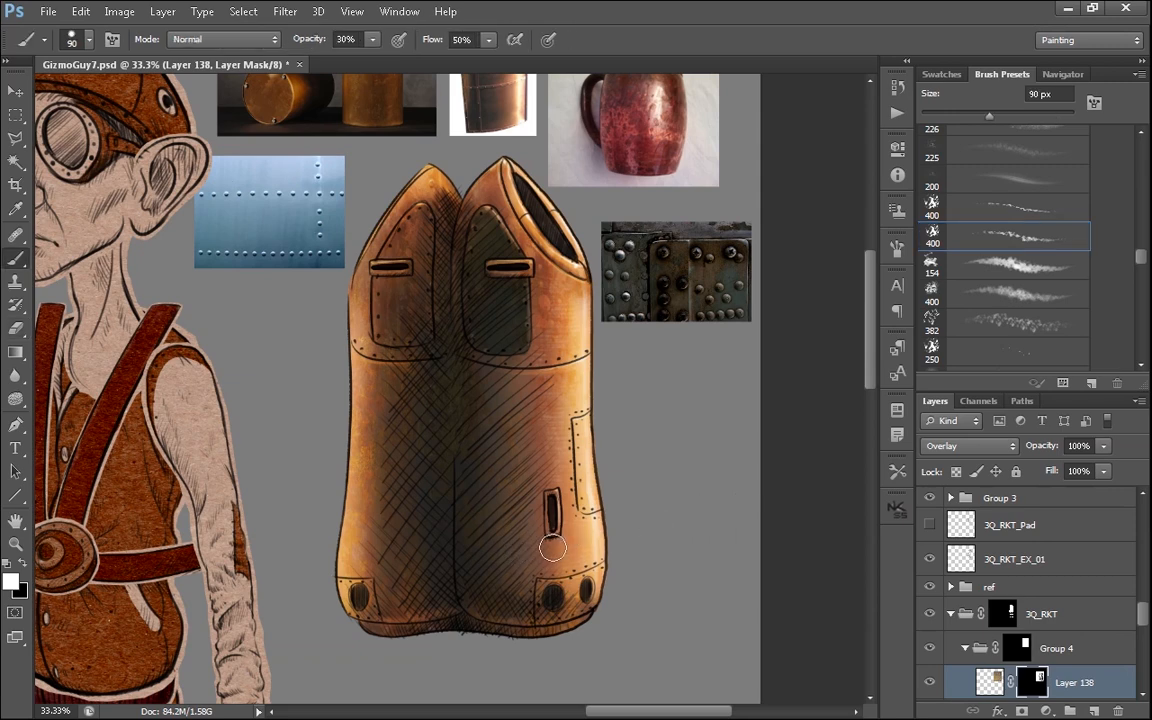
pyautogui.click(1000, 587)
pyautogui.click(1094, 711)
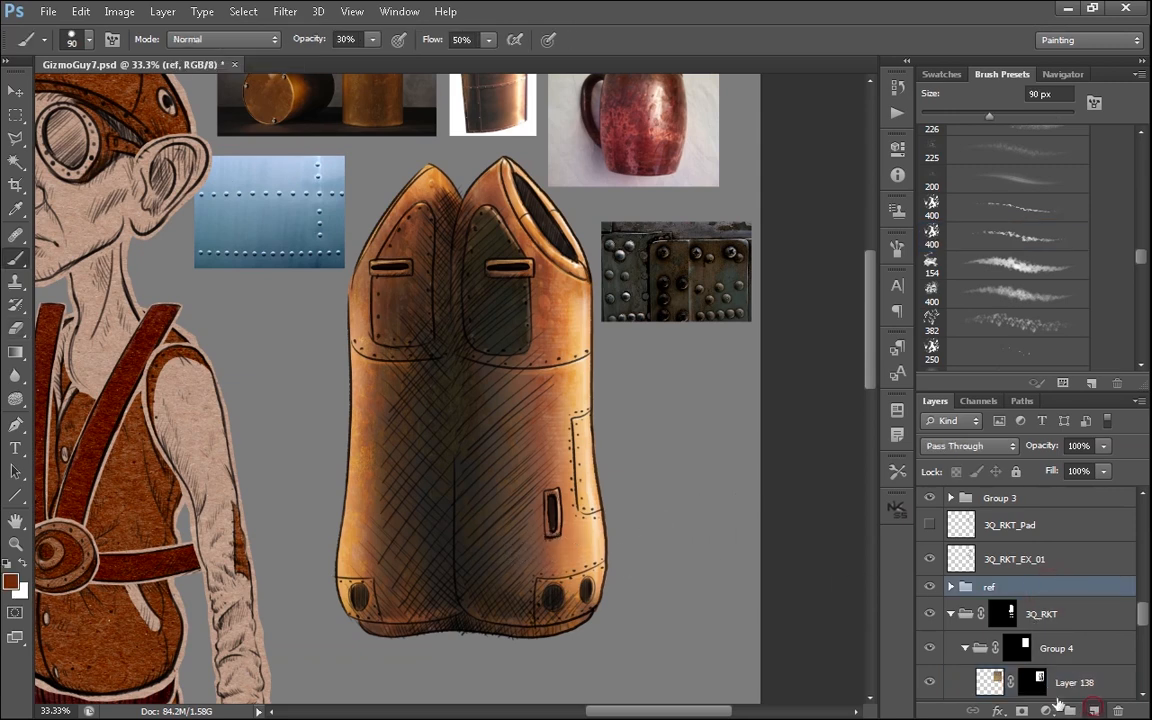
# - Choose the 400 px splatter brush for painting, set its opacity to 100%, and try and undo test strokes around the rocket pack
pyautogui.moveTo(284, 384)
pyautogui.mouseDown()
pyautogui.moveTo(348, 501)
pyautogui.moveTo(458, 568)
pyautogui.mouseUp()
pyautogui.hotkey('ctrl', 'z')
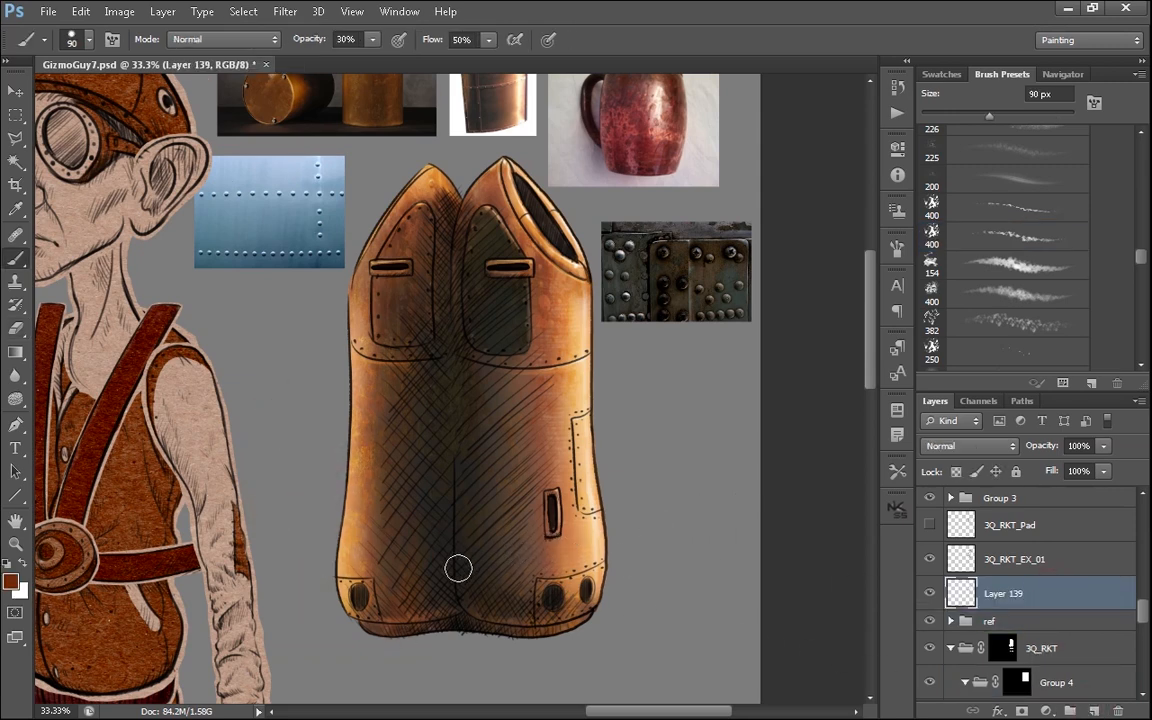
pyautogui.click(1033, 300)
pyautogui.click(1006, 325)
pyautogui.click(1008, 240)
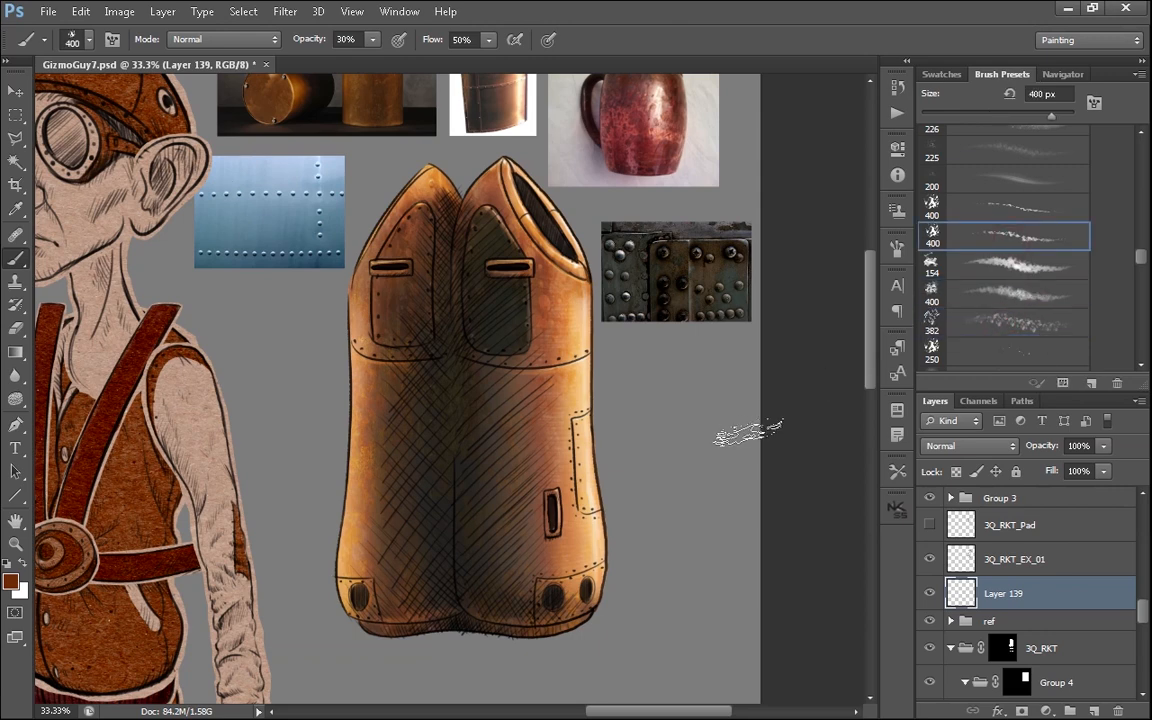
pyautogui.moveTo(665, 392); pyautogui.dragTo(575, 500)
pyautogui.hotkey('ctrl', 'z')
pyautogui.press('0')
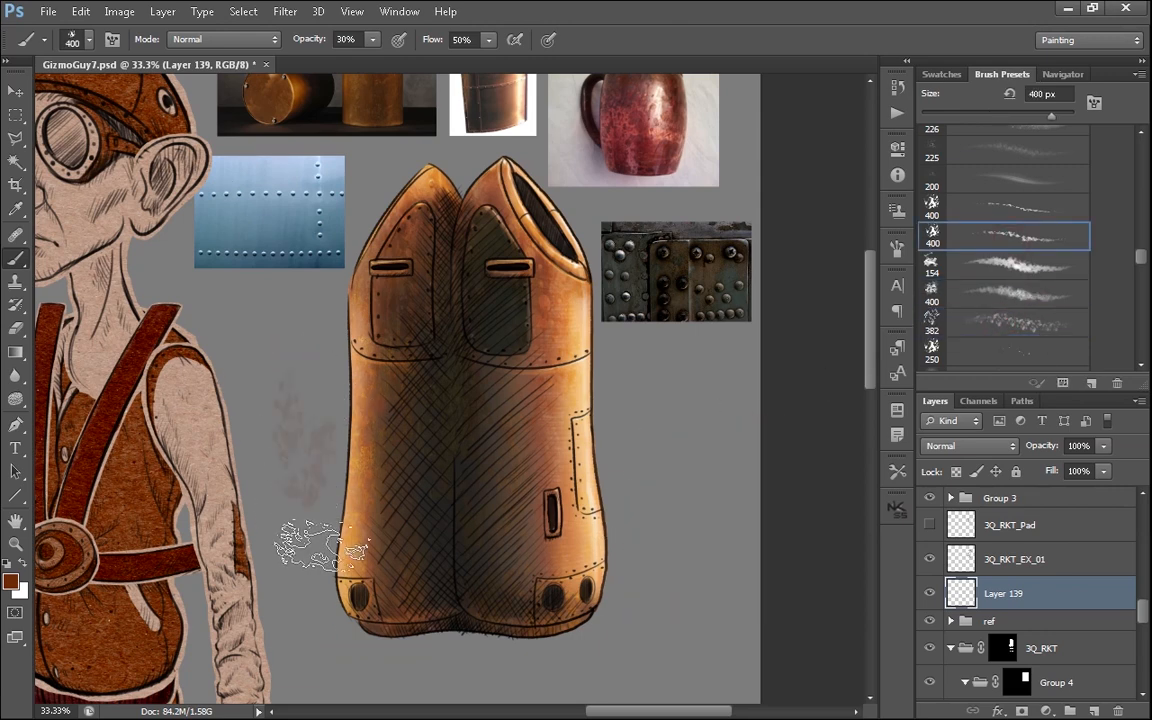
pyautogui.moveTo(327, 555)
pyautogui.mouseDown()
pyautogui.moveTo(277, 410)
pyautogui.moveTo(324, 556)
pyautogui.mouseUp()
pyautogui.hotkey('ctrl', 'z')
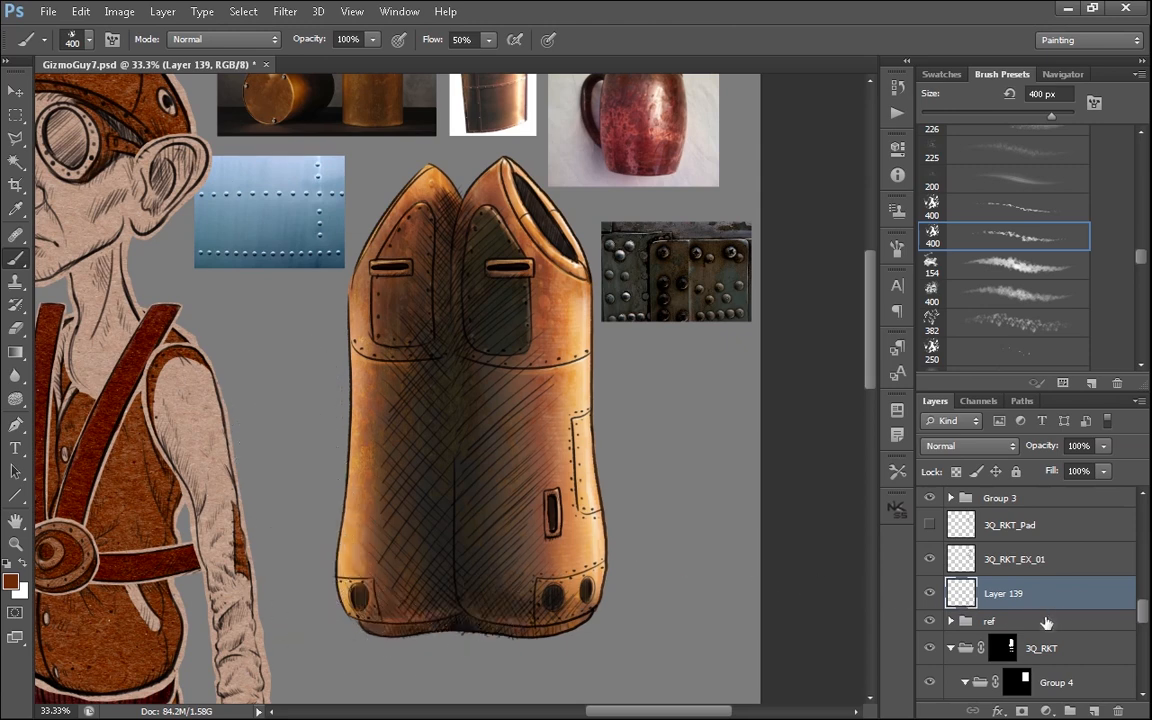
# - Place the new layer directly above the 3Q_RKT group and paint a rust-brown splatter patch beside the rocket pack
pyautogui.moveTo(1050, 595); pyautogui.dragTo(1018, 648)
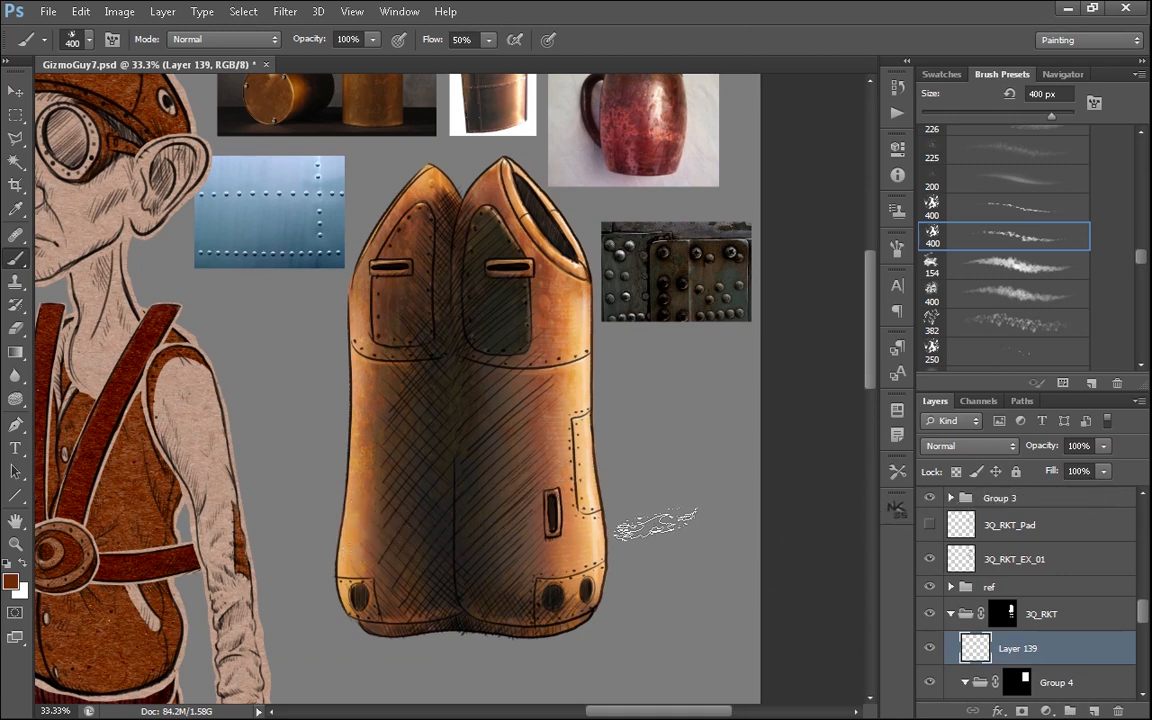
pyautogui.moveTo(1012, 608); pyautogui.dragTo(1012, 600)
pyautogui.click(665, 508)
pyautogui.moveTo(667, 514); pyautogui.dragTo(680, 492)
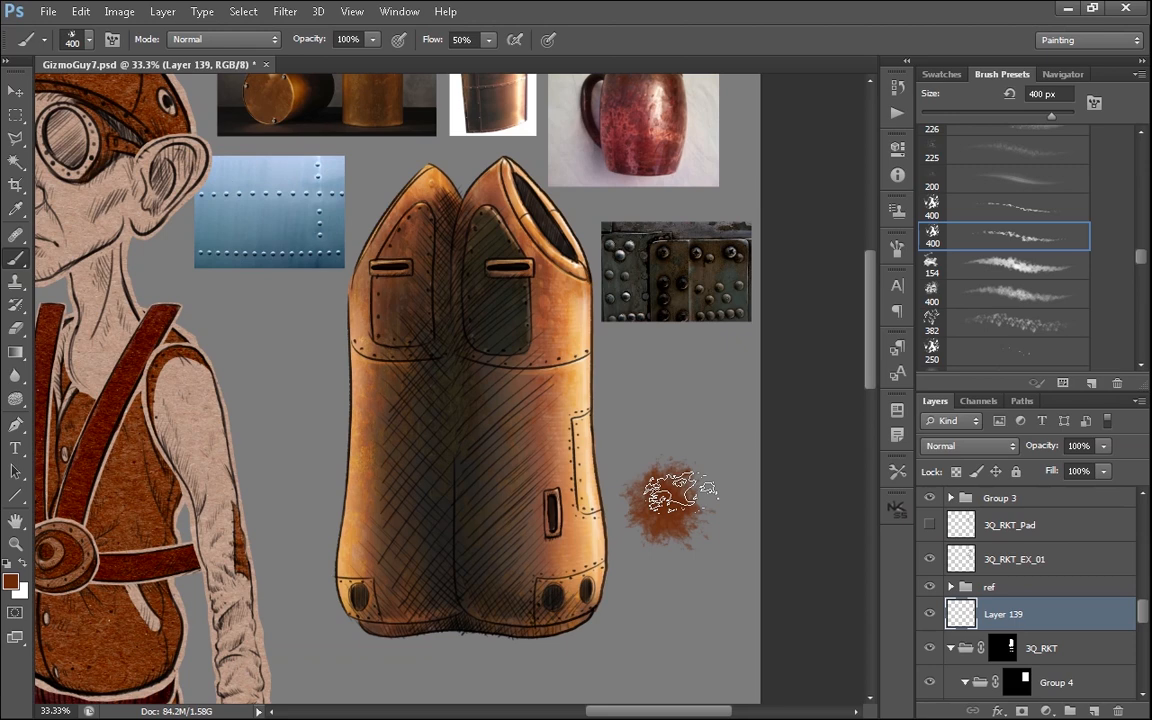
# - Add a Bevel & Emboss effect to the rust paint layer with size 0 px, angle 68° and altitude 32°
pyautogui.doubleClick(1053, 618)
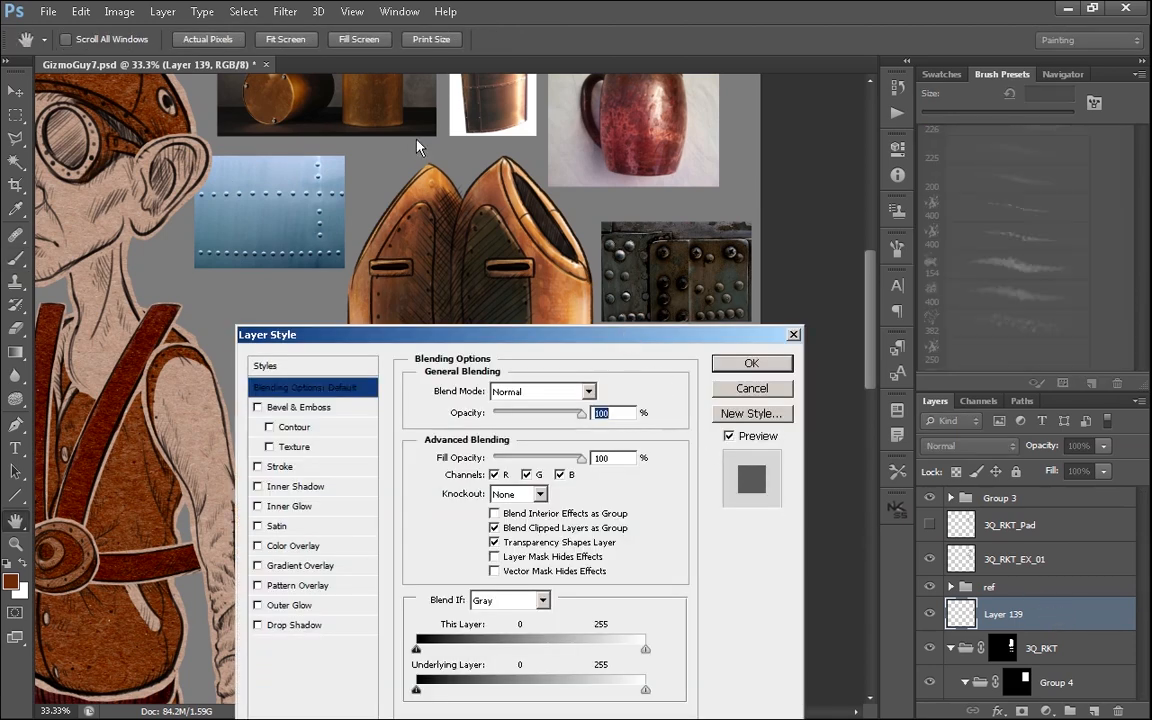
pyautogui.moveTo(450, 329); pyautogui.dragTo(218, 107)
pyautogui.click(72, 181)
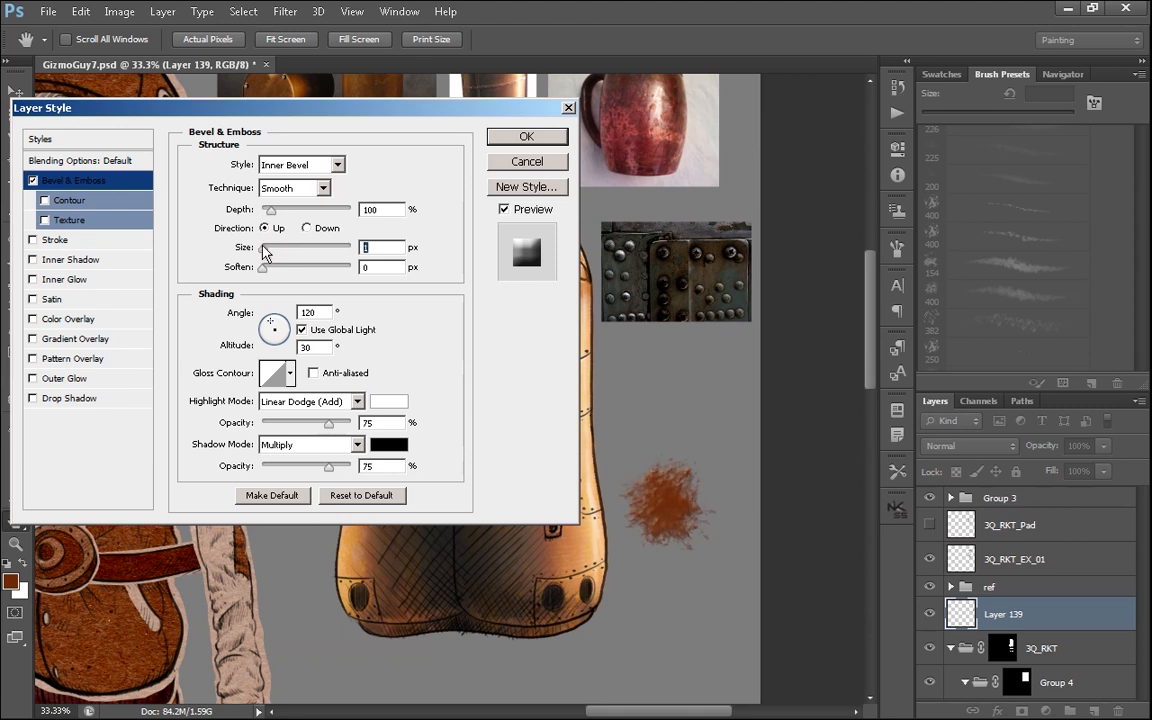
pyautogui.moveTo(279, 248); pyautogui.dragTo(258, 249)
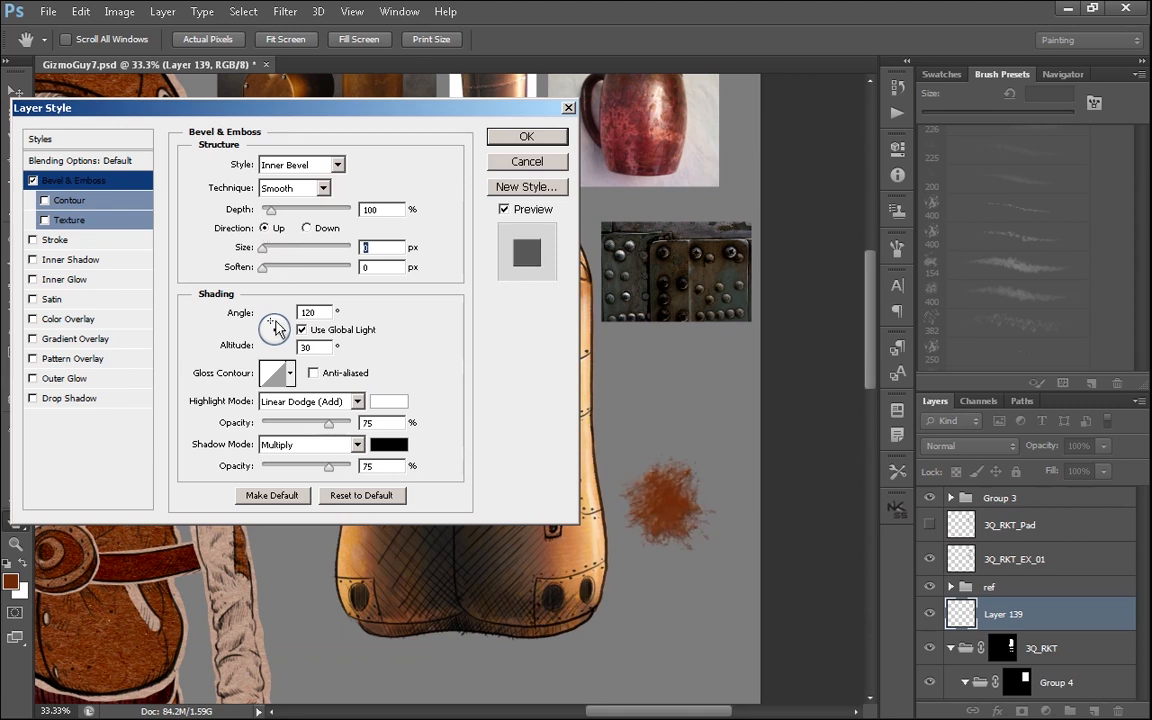
pyautogui.moveTo(276, 326); pyautogui.dragTo(279, 325)
# - Set the bevel's highlight colour to a pale warm orange, keeping the Linear Dodge (Add) highlight mode
pyautogui.click(357, 405)
pyautogui.click(385, 404)
pyautogui.click(388, 405)
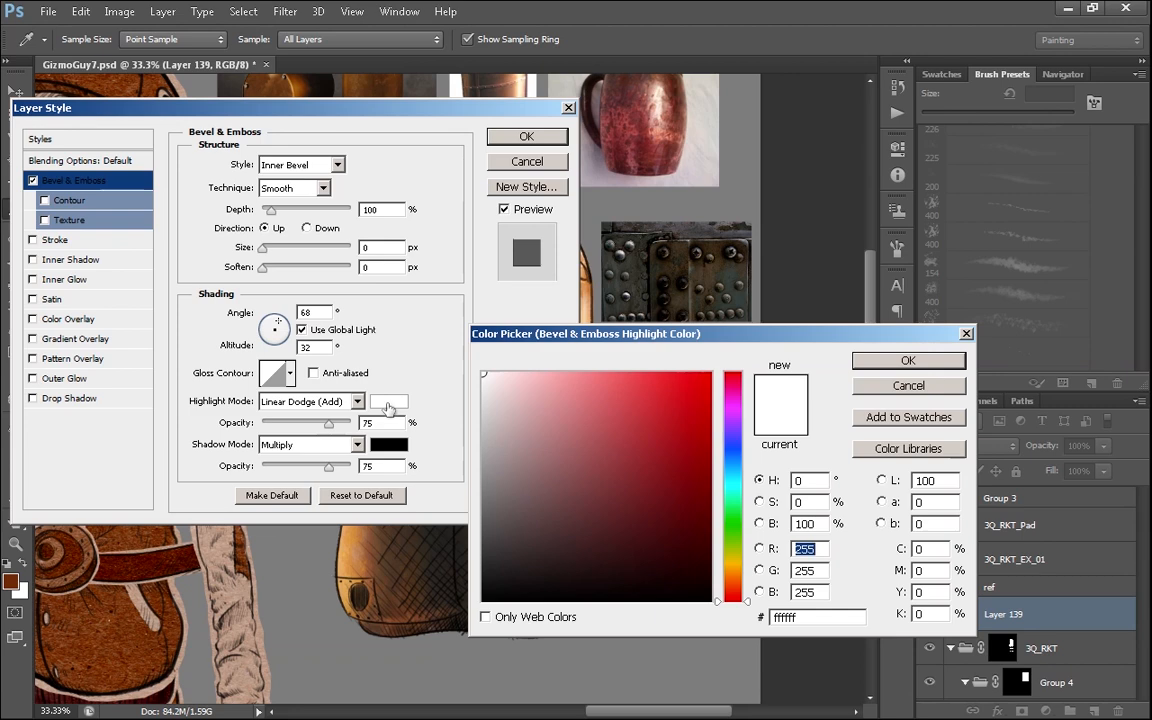
pyautogui.click(734, 573)
pyautogui.click(533, 373)
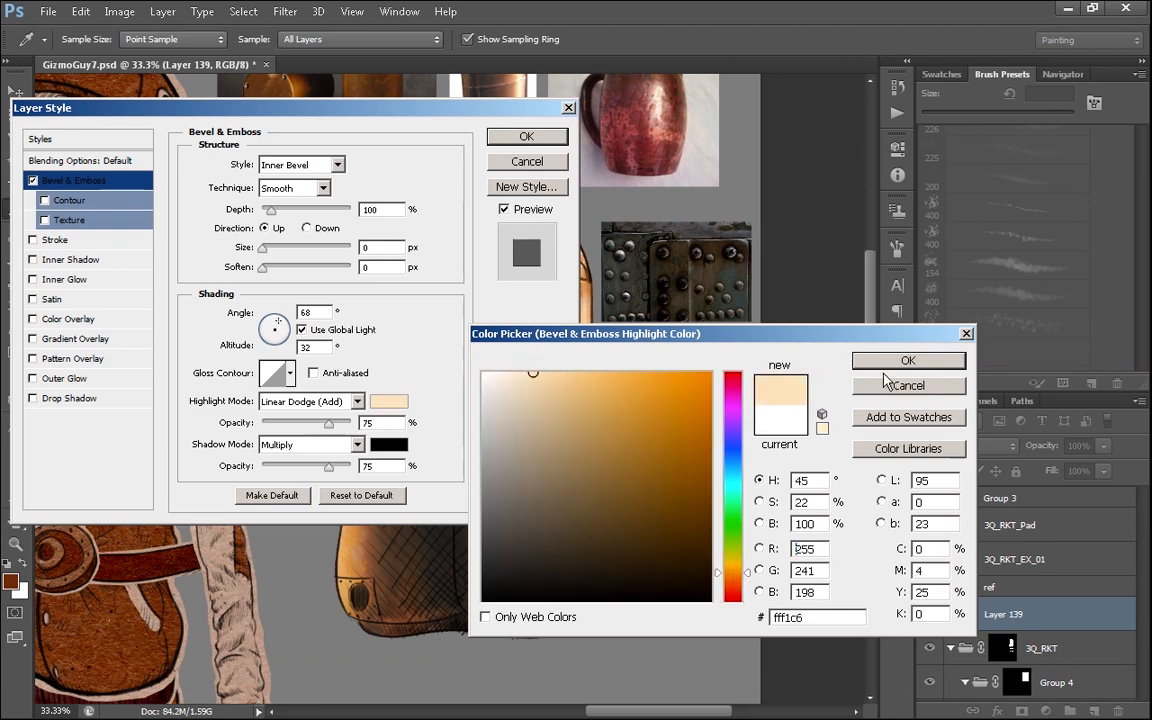
pyautogui.click(886, 364)
# - Set the bevel's shadow colour to a very dark navy blue and accept the layer style
pyautogui.click(389, 444)
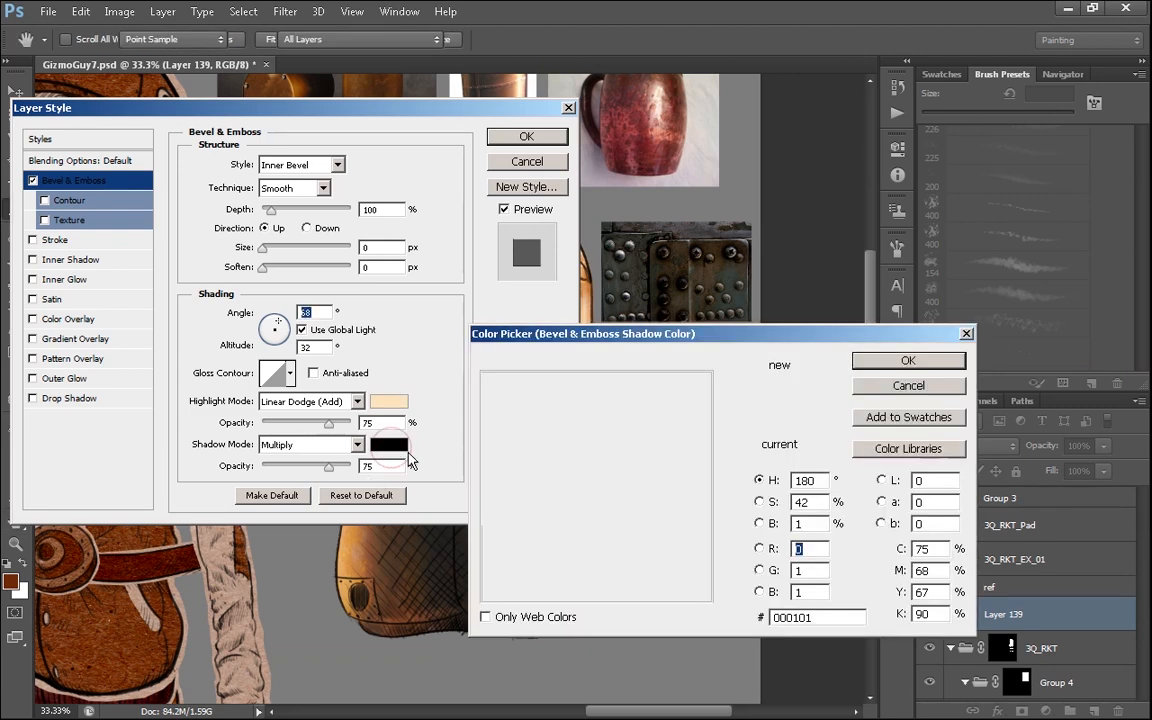
pyautogui.click(737, 466)
pyautogui.click(603, 560)
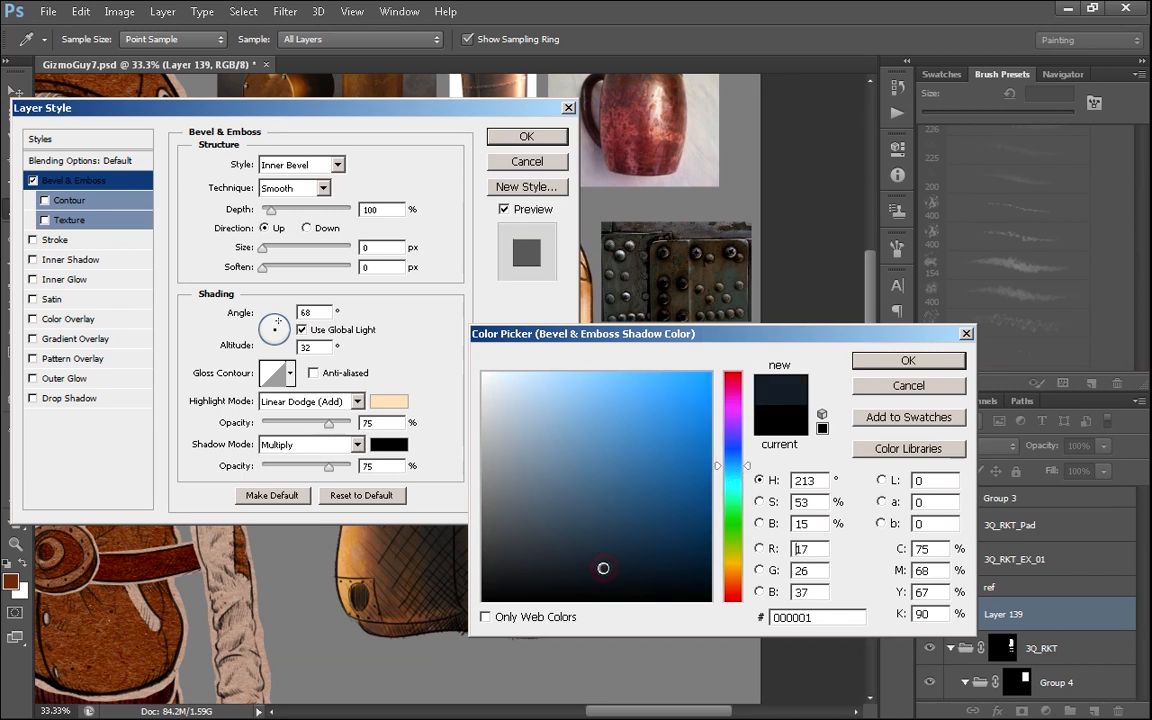
pyautogui.click(886, 362)
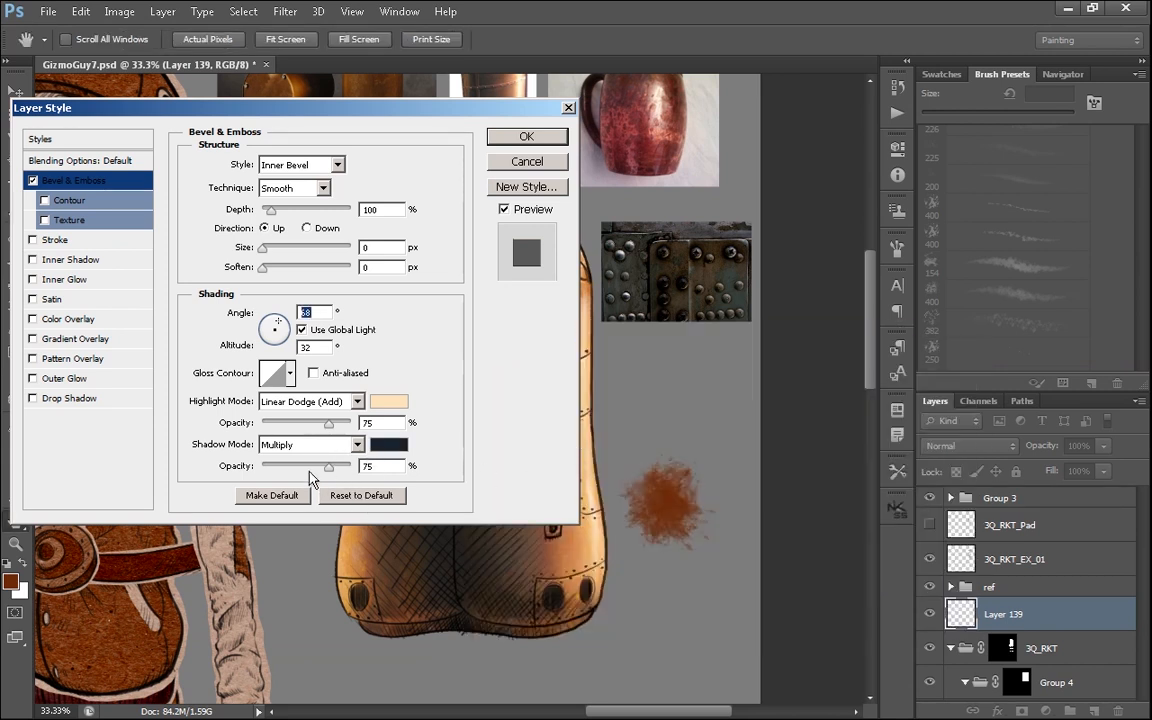
pyautogui.click(319, 402)
pyautogui.click(523, 136)
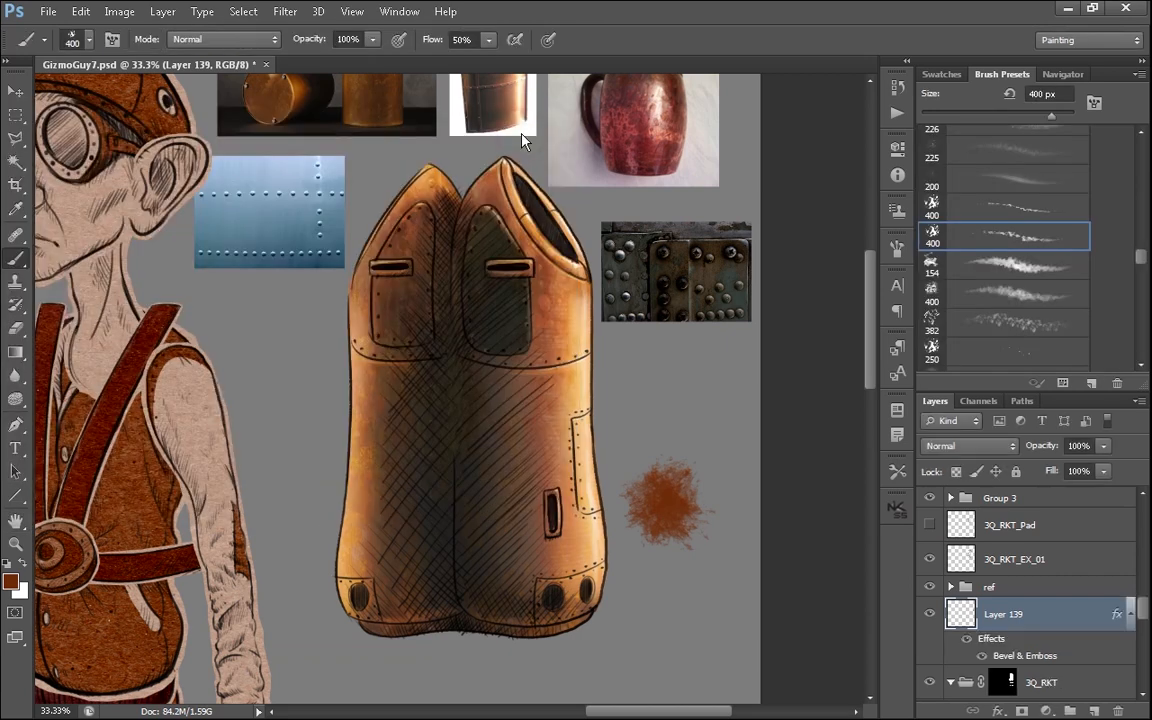
# - Reduce the rust paint layer's fill to 0%, and set its bevel direction to Down with 55% highlight opacity
pyautogui.click(1102, 471)
pyautogui.moveTo(1052, 497); pyautogui.dragTo(1011, 491)
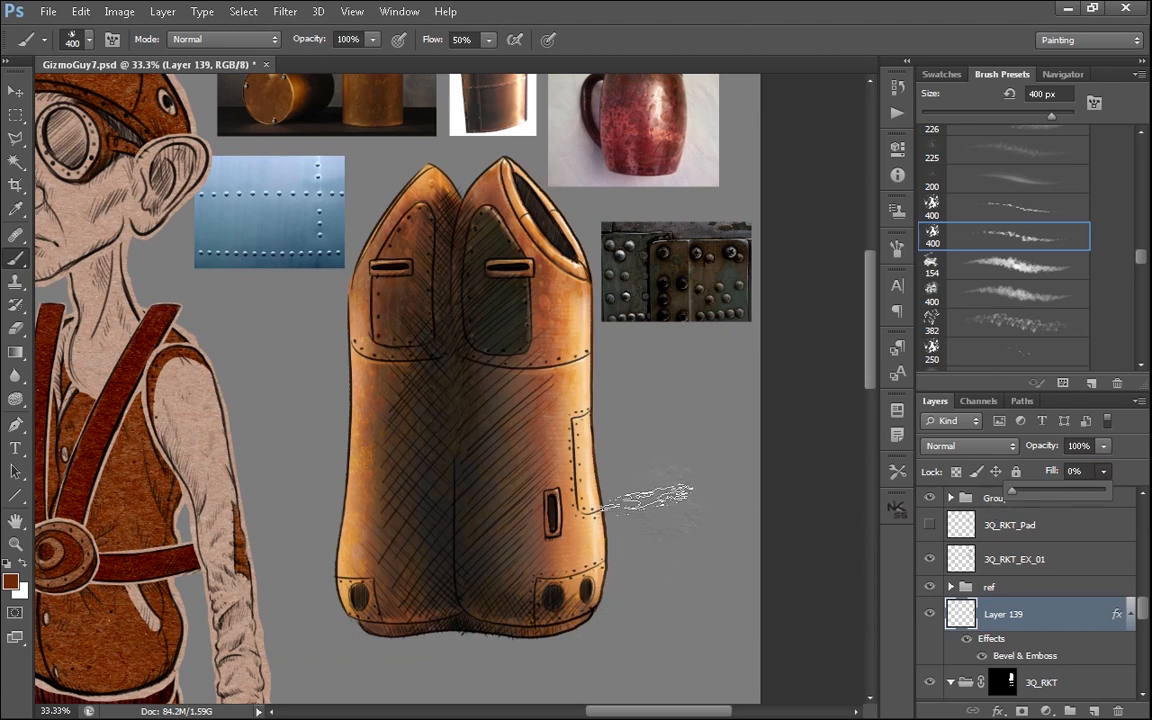
pyautogui.doubleClick(1062, 617)
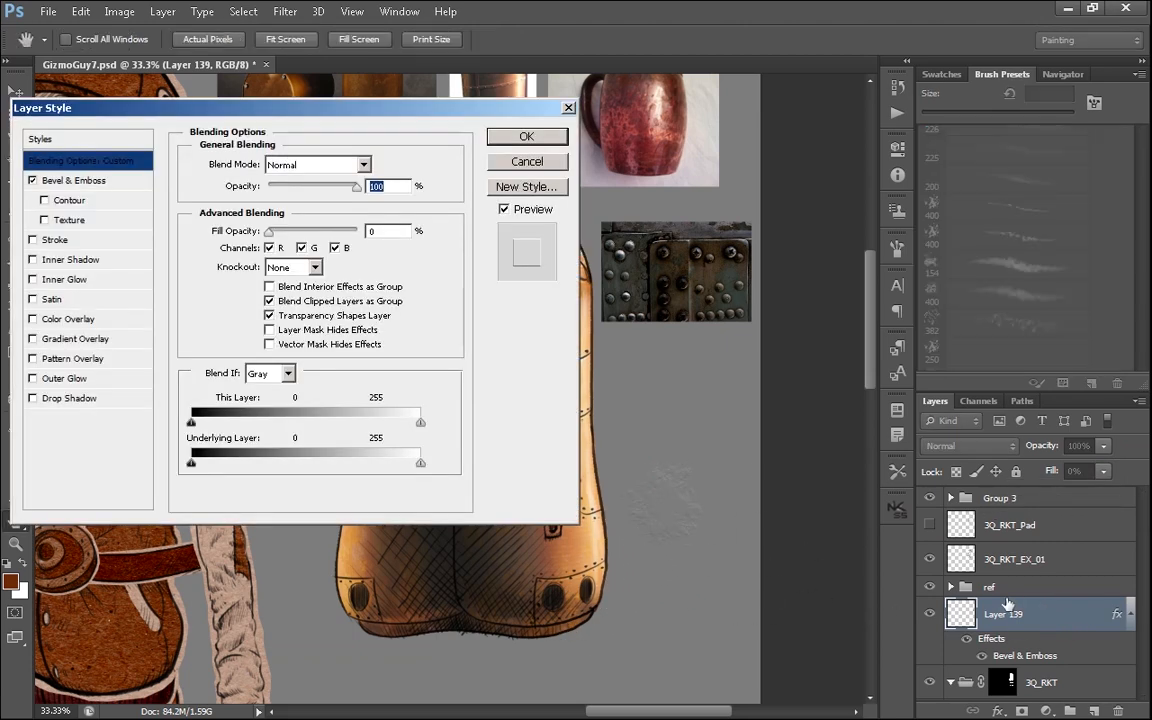
pyautogui.click(73, 182)
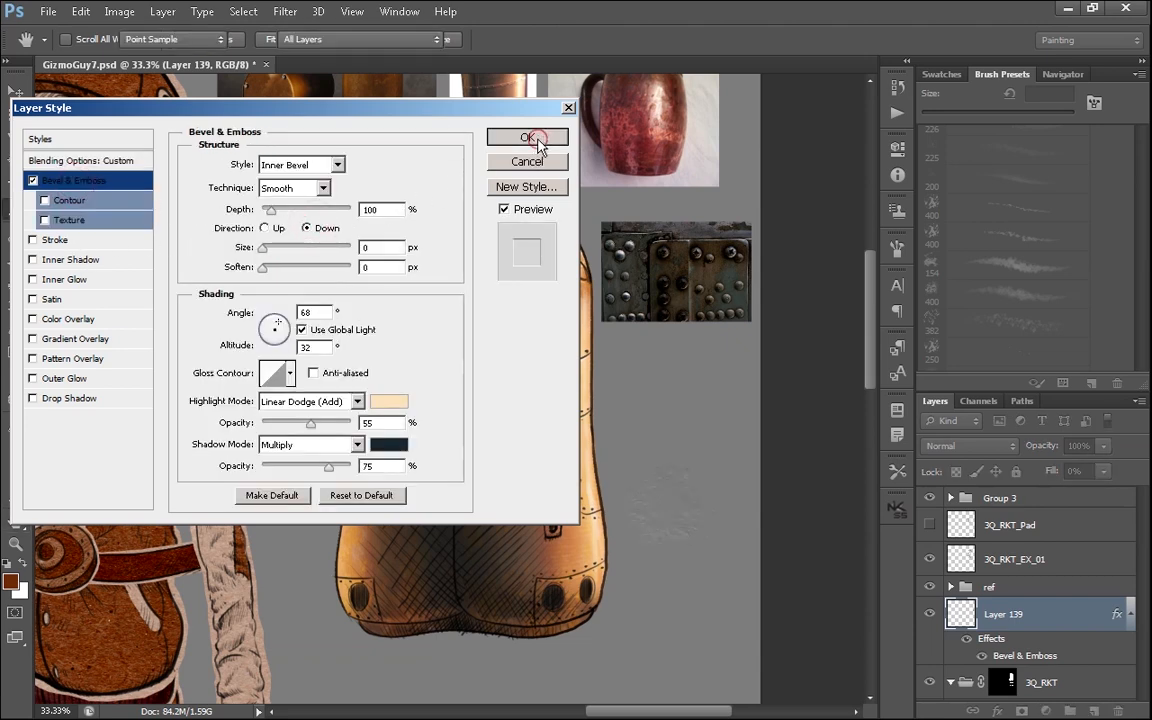
pyautogui.click(528, 138)
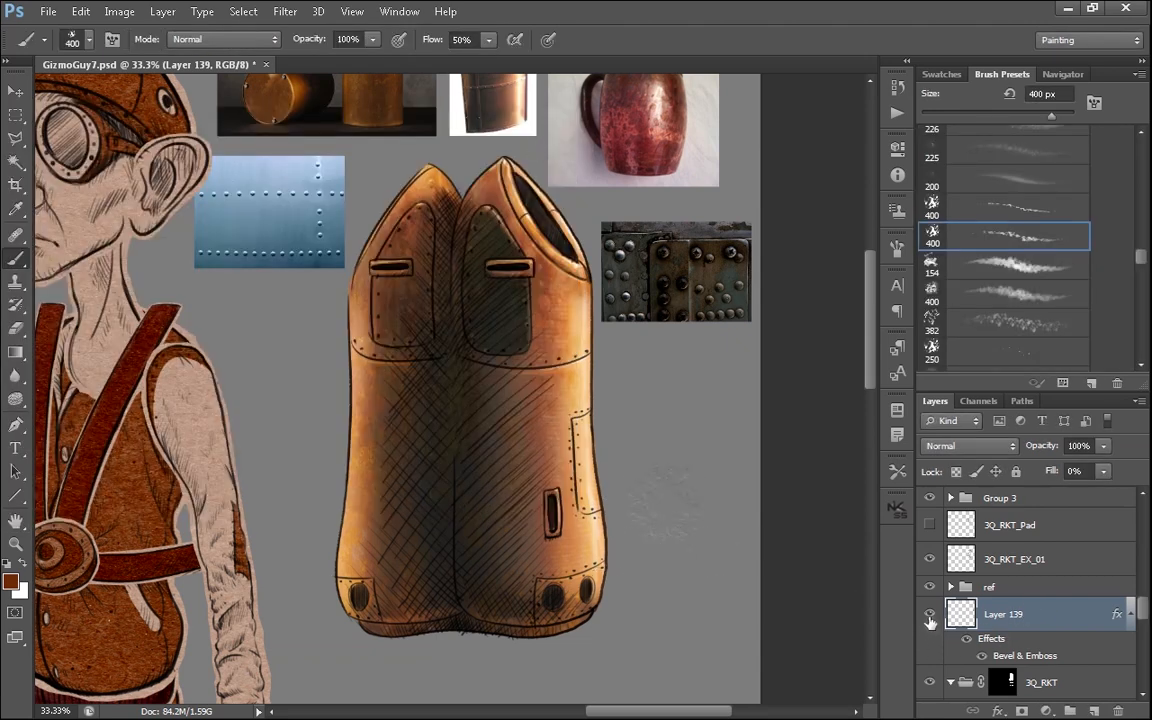
# - Move the bevelled layer to the top of Group 4 and dab splatter texture over the rocket pack's body
pyautogui.scroll(-2, 1145, 614)
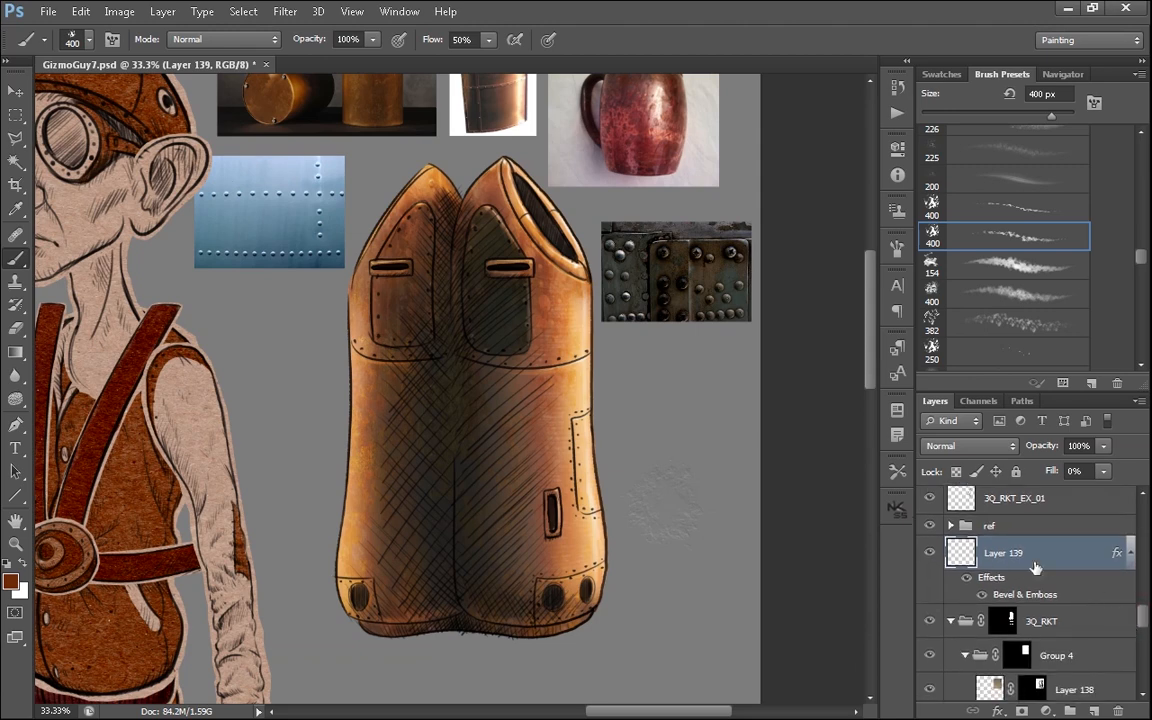
pyautogui.moveTo(1076, 676); pyautogui.dragTo(1083, 660)
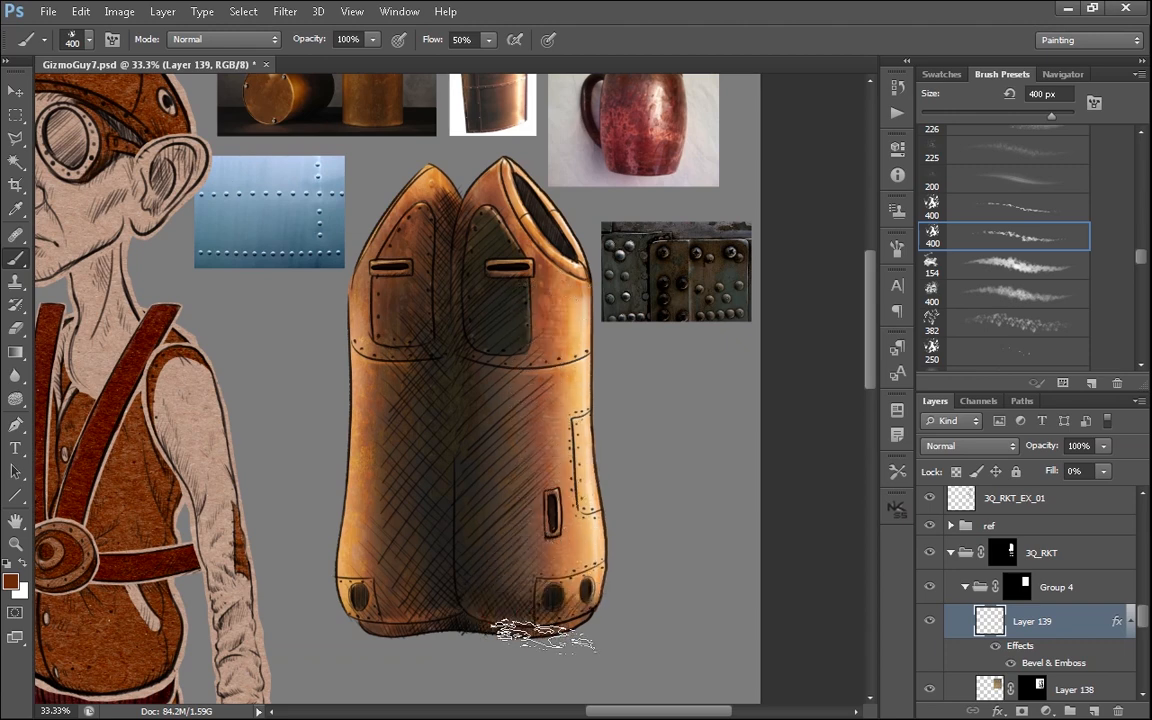
pyautogui.hotkey('ctrl', '+')
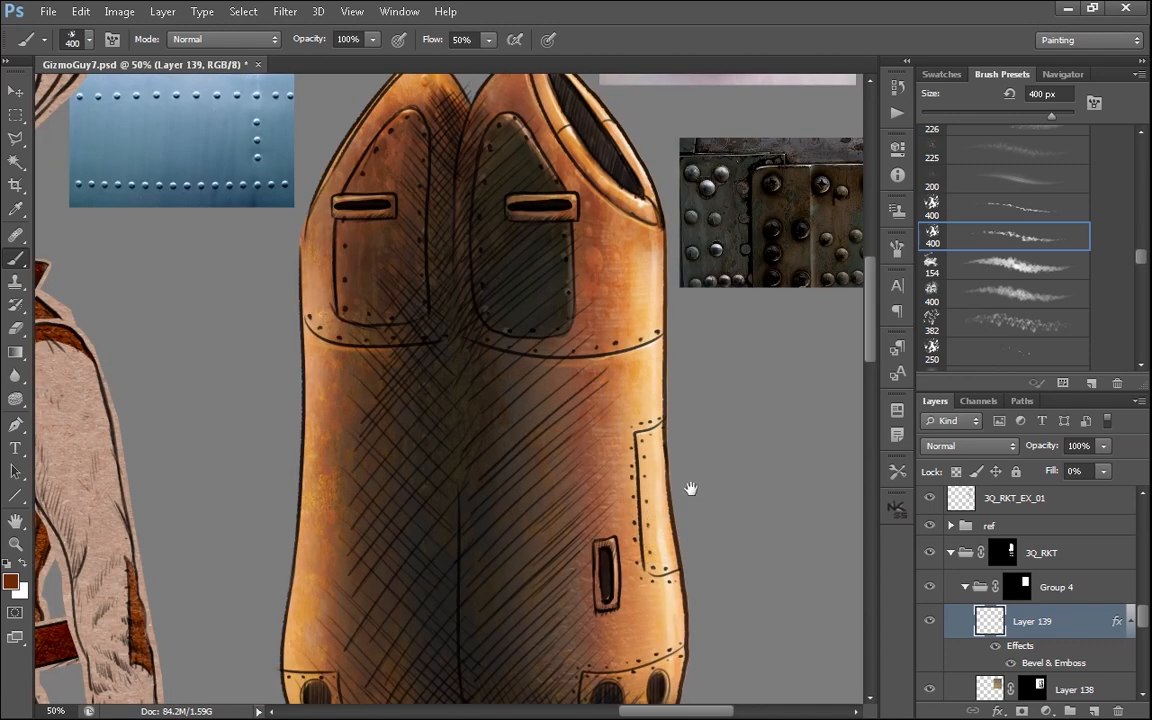
pyautogui.moveTo(689, 488); pyautogui.dragTo(676, 536)
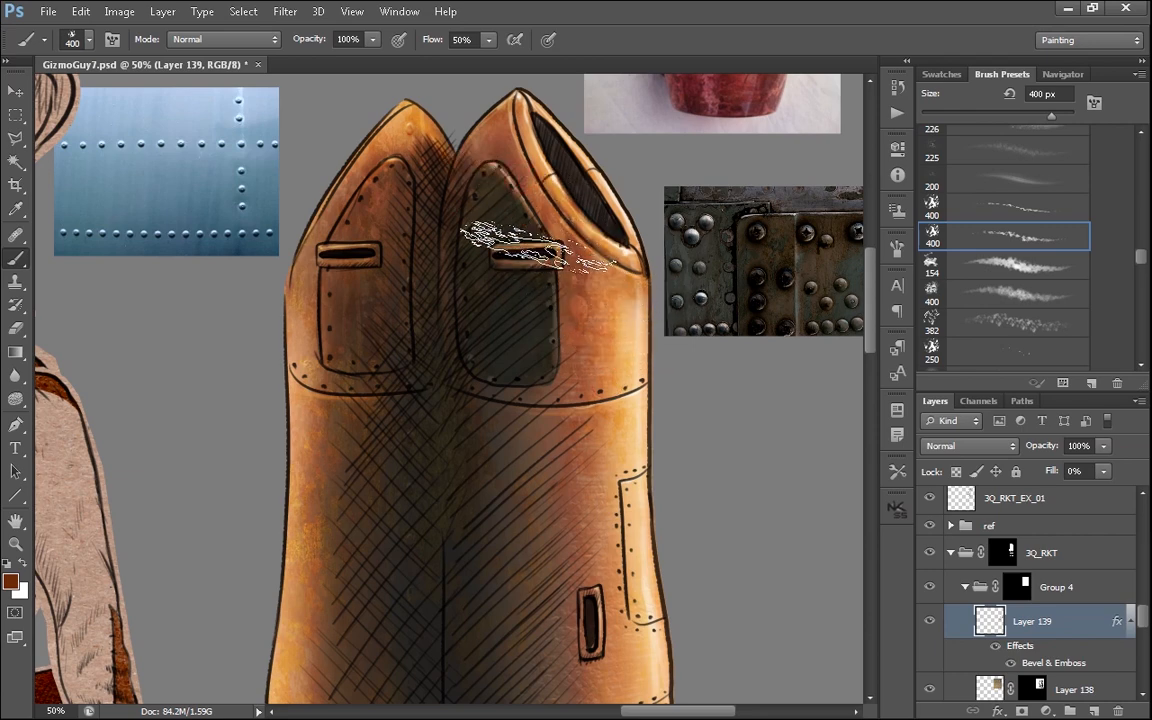
pyautogui.moveTo(607, 532); pyautogui.dragTo(683, 469)
pyautogui.click(391, 600)
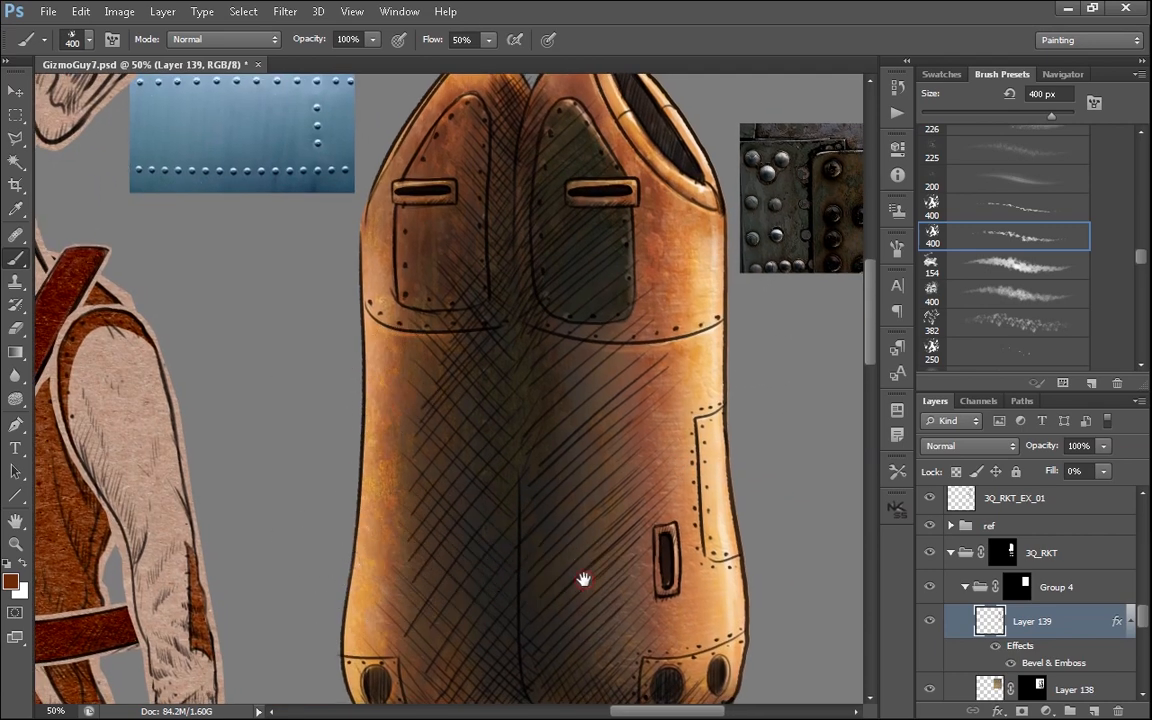
pyautogui.moveTo(586, 581)
pyautogui.mouseDown()
pyautogui.moveTo(485, 462)
pyautogui.moveTo(443, 514)
pyautogui.mouseUp()
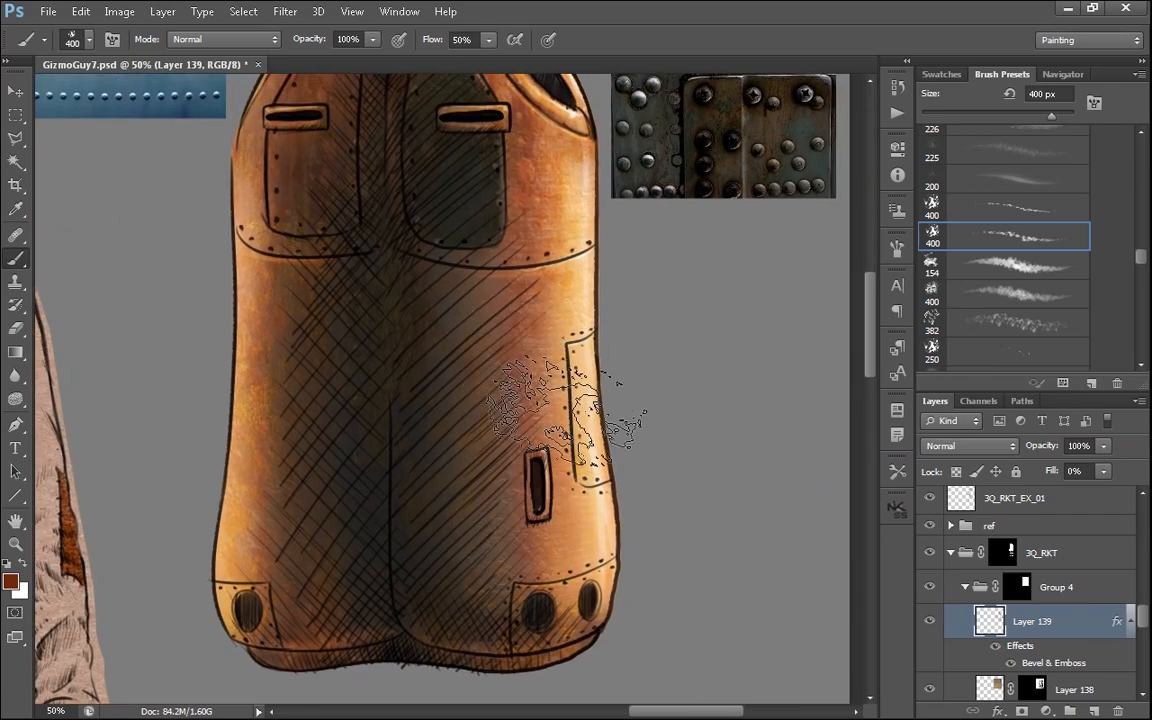
pyautogui.moveTo(676, 554)
pyautogui.mouseDown()
pyautogui.moveTo(630, 582)
pyautogui.moveTo(574, 688)
pyautogui.mouseUp()
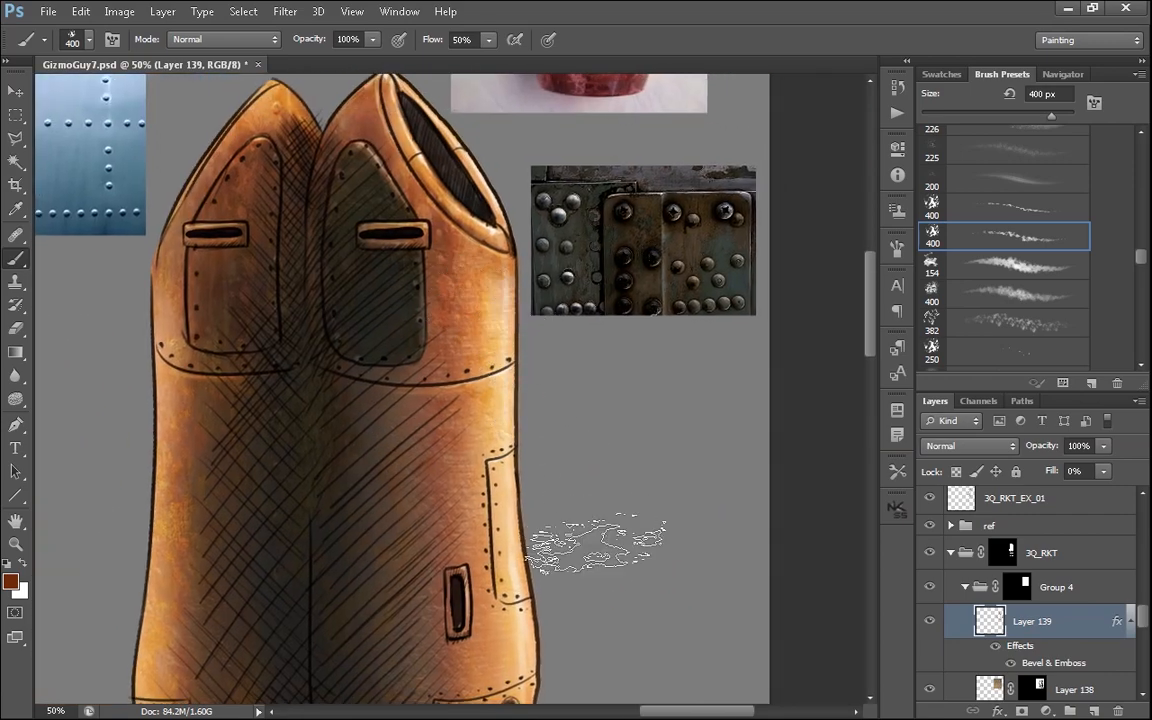
# - Choose the 90 px hard round brush and reduce its size to 10 px
pyautogui.moveTo(642, 557); pyautogui.dragTo(635, 656)
pyautogui.moveTo(1141, 257)
pyautogui.mouseDown()
pyautogui.moveTo(1130, 373)
pyautogui.moveTo(1140, 333)
pyautogui.mouseUp()
pyautogui.click(1054, 330)
pyautogui.click(1020, 252)
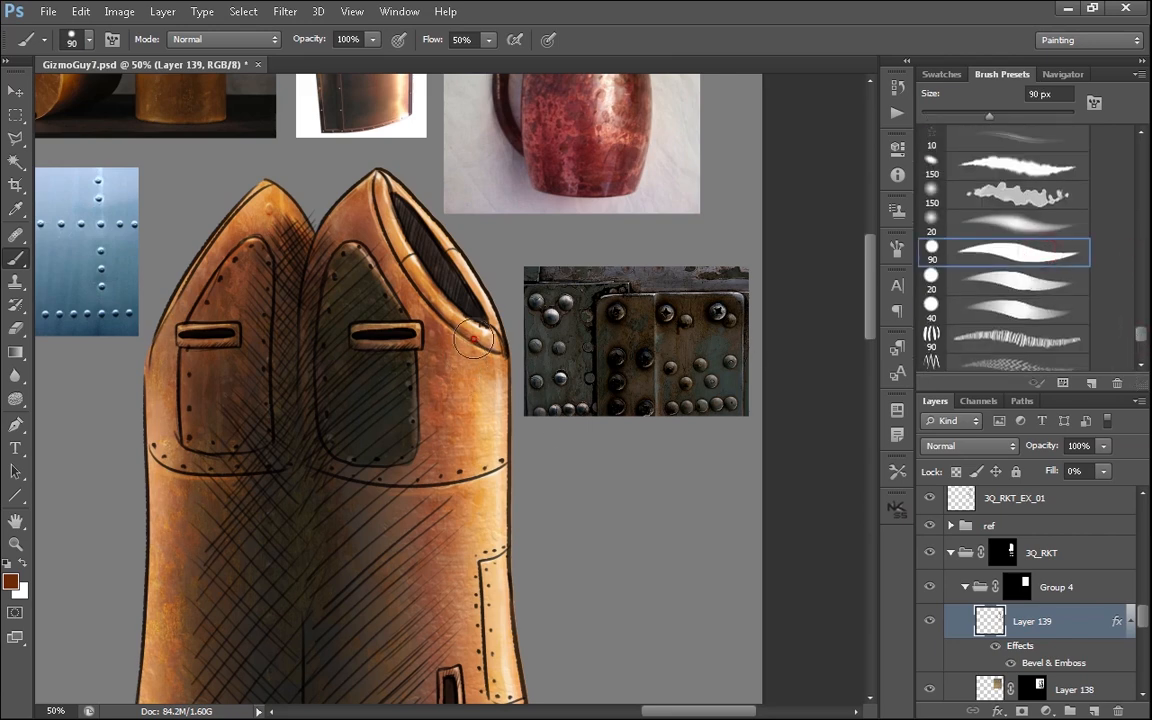
pyautogui.press('[')
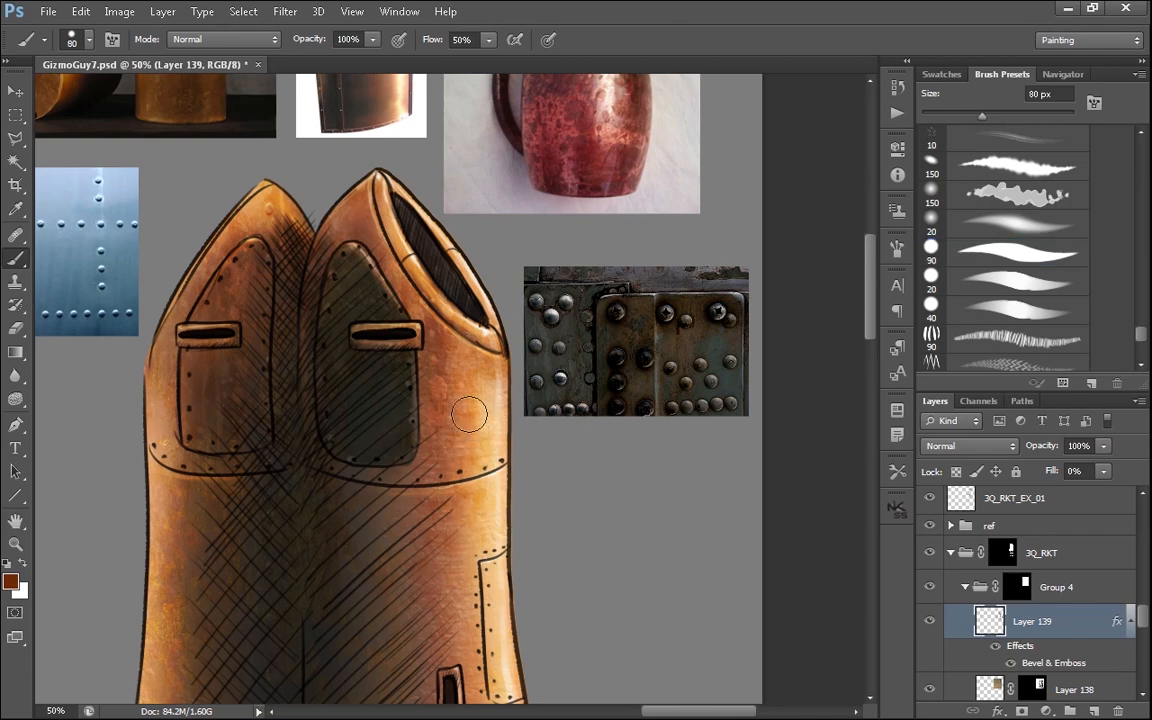
pyautogui.press('[')
pyautogui.press('[')
pyautogui.press('[')
pyautogui.press('[')
pyautogui.press('[')
# - Try a 54% layer fill with thin brown scratch strokes beside the rocket pack's riveted side panel
pyautogui.scroll(-2, 516, 558)
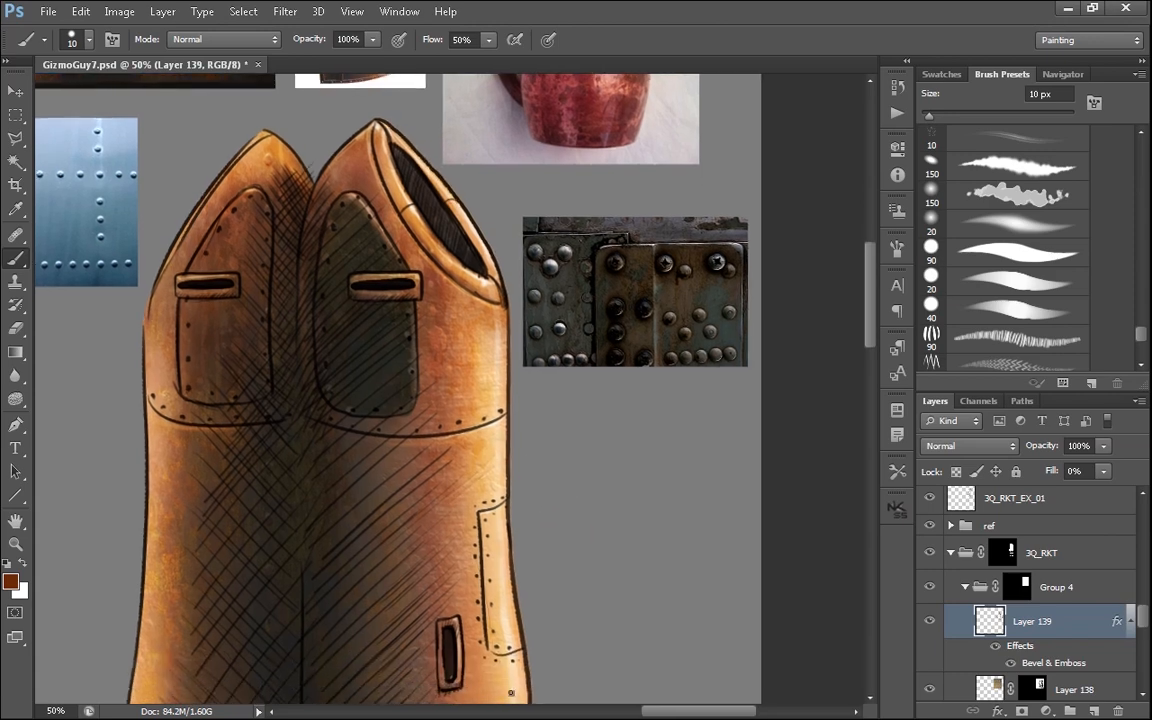
pyautogui.moveTo(1103, 473)
pyautogui.mouseDown()
pyautogui.moveTo(1093, 497)
pyautogui.moveTo(1106, 497)
pyautogui.mouseUp()
pyautogui.scroll(-3, 565, 460)
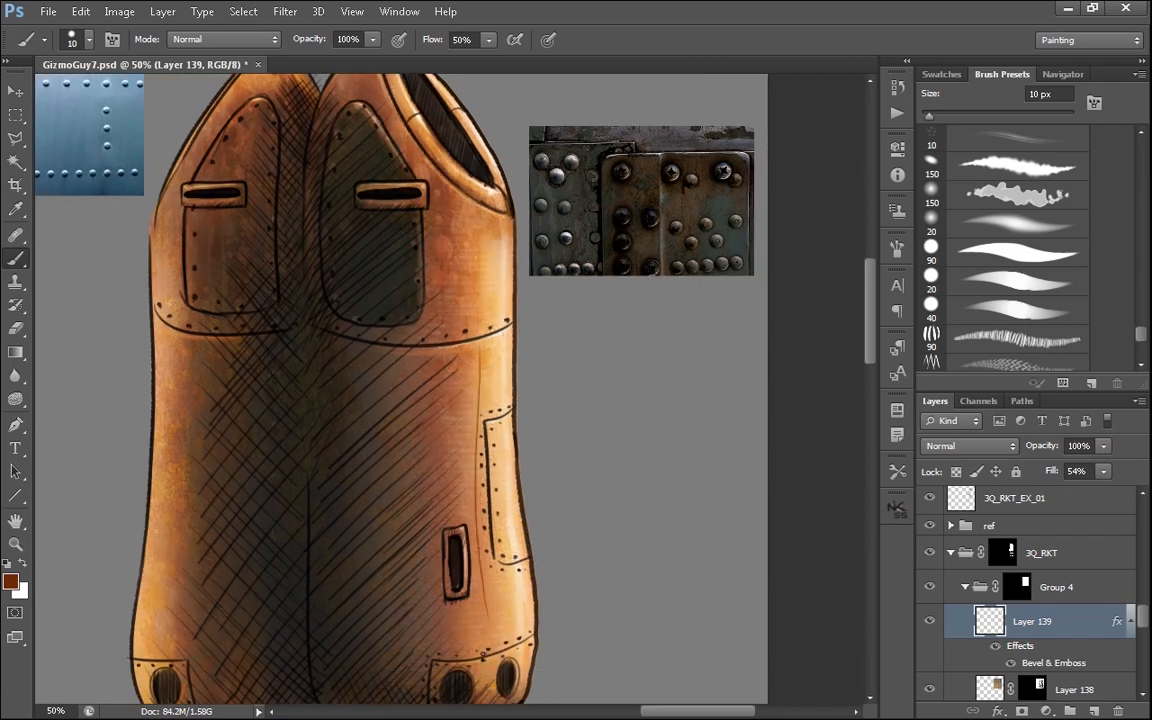
# - Swap the foreground to white, lower the layer fill to 14% and draw a thin vertical scratch beside the riveted side panel
pyautogui.click(22, 563)
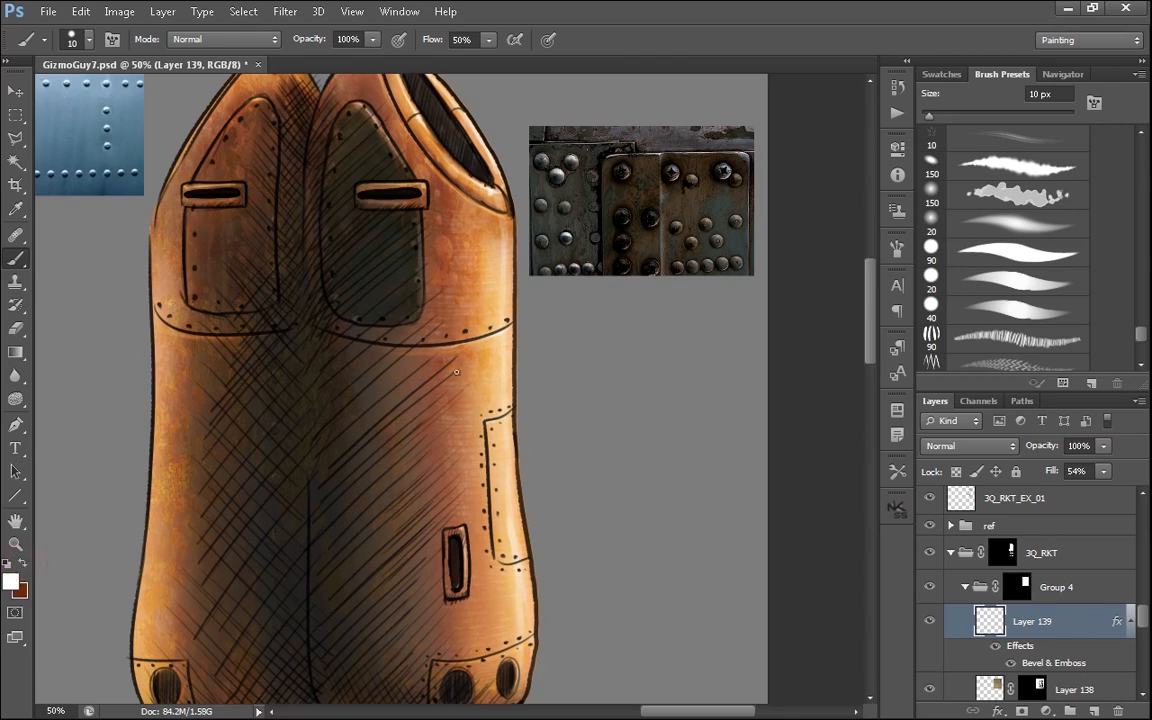
pyautogui.moveTo(1101, 471)
pyautogui.mouseDown()
pyautogui.moveTo(1020, 498)
pyautogui.moveTo(1051, 486)
pyautogui.moveTo(935, 470)
pyautogui.moveTo(1068, 490)
pyautogui.mouseUp()
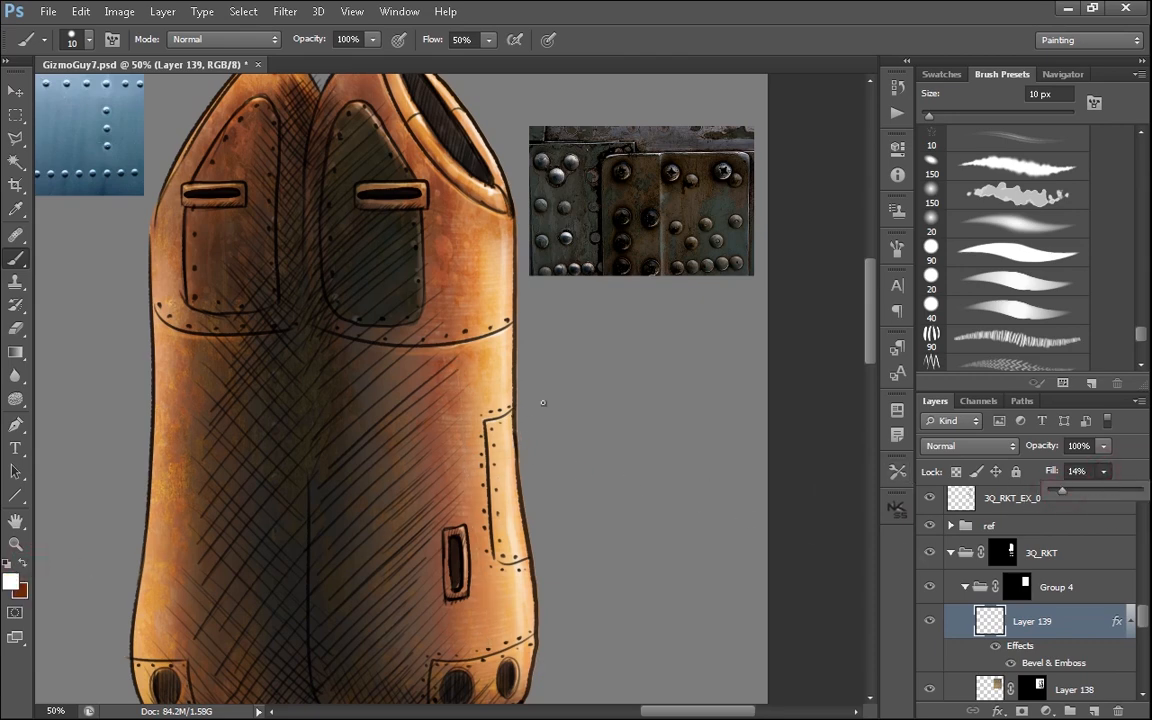
pyautogui.moveTo(470, 357); pyautogui.dragTo(474, 586)
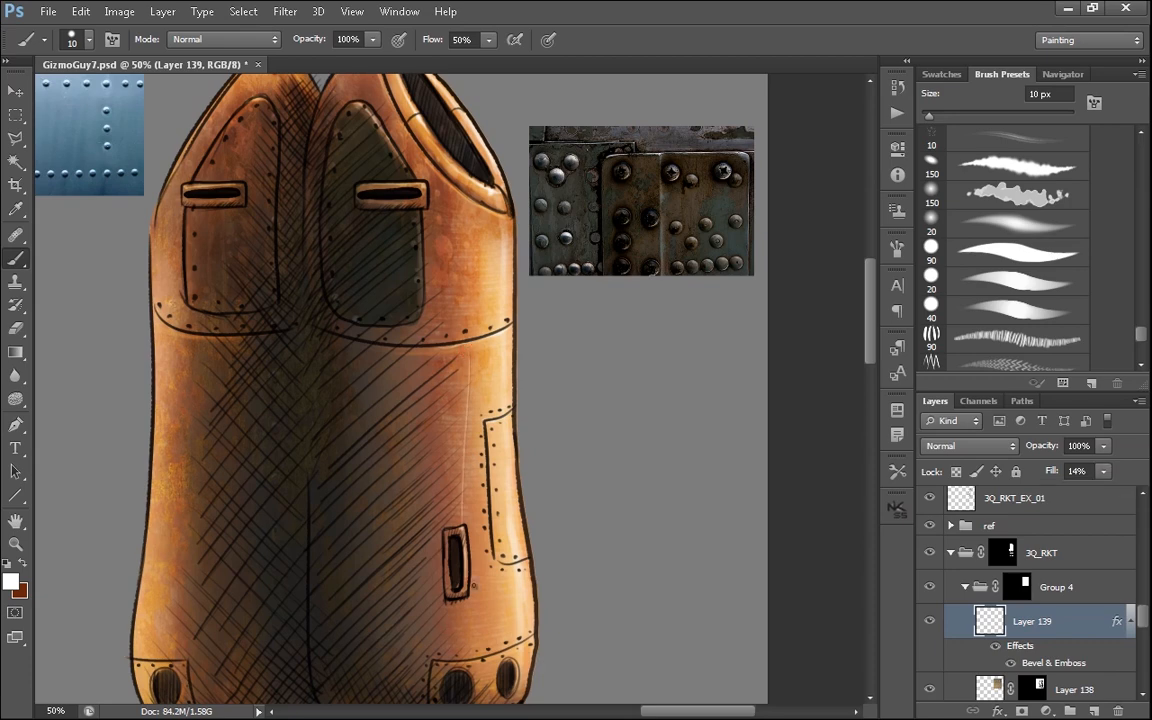
# - Add short scratch marks around the side panel and set the layer fill to 10%
pyautogui.click(1101, 471)
pyautogui.click(513, 362)
pyautogui.click(451, 520)
pyautogui.moveTo(1088, 470); pyautogui.dragTo(1041, 489)
pyautogui.write('10')
pyautogui.press('Return')
# - Paint more fine white scratches over the upper and lower metal of the rocket pack
pyautogui.moveTo(528, 586); pyautogui.dragTo(522, 558)
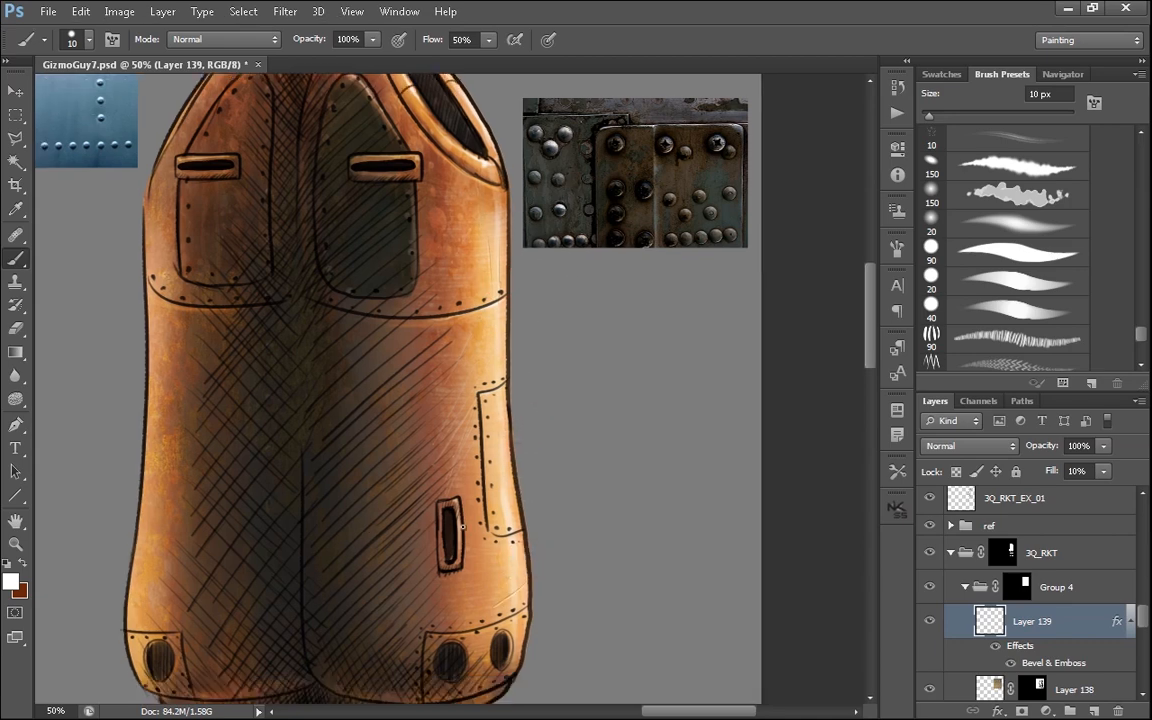
pyautogui.moveTo(594, 459); pyautogui.dragTo(621, 645)
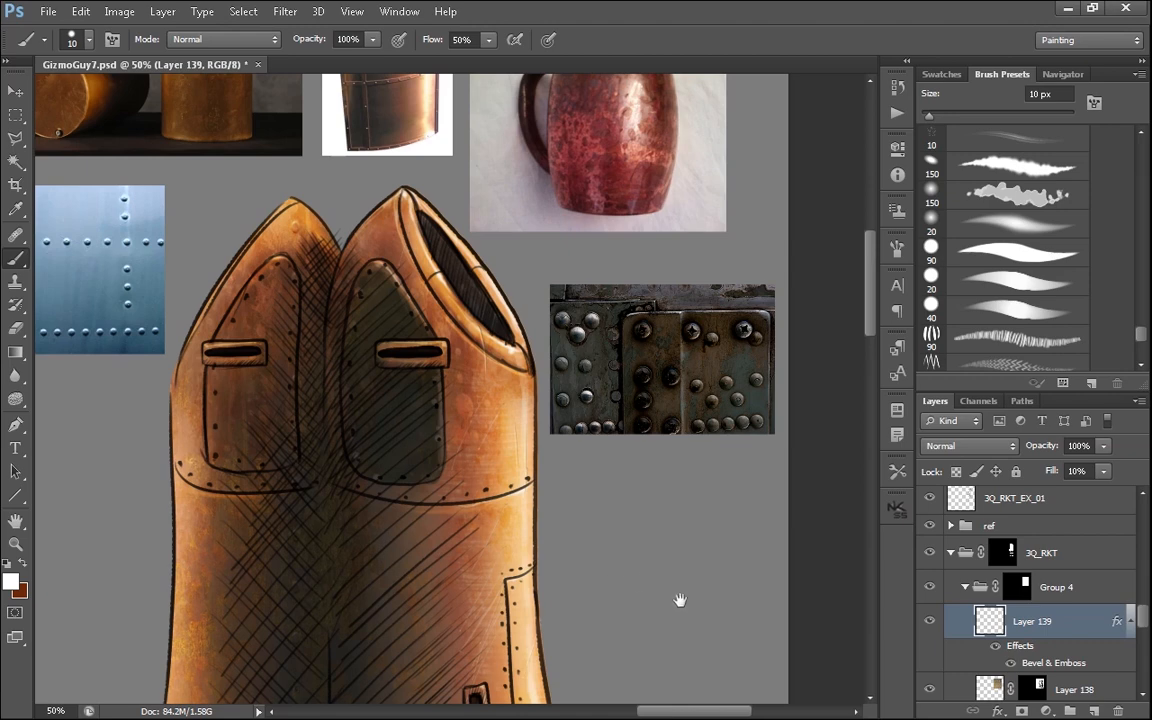
pyautogui.moveTo(679, 600); pyautogui.dragTo(655, 581)
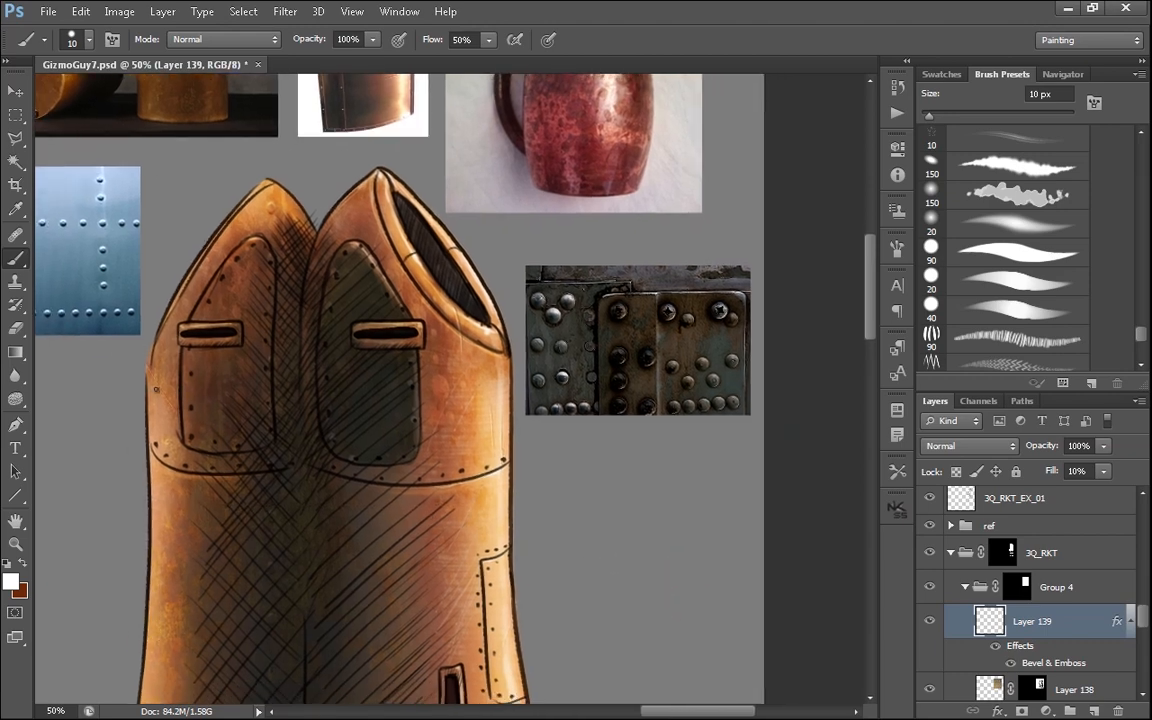
pyautogui.moveTo(486, 535); pyautogui.dragTo(577, 364)
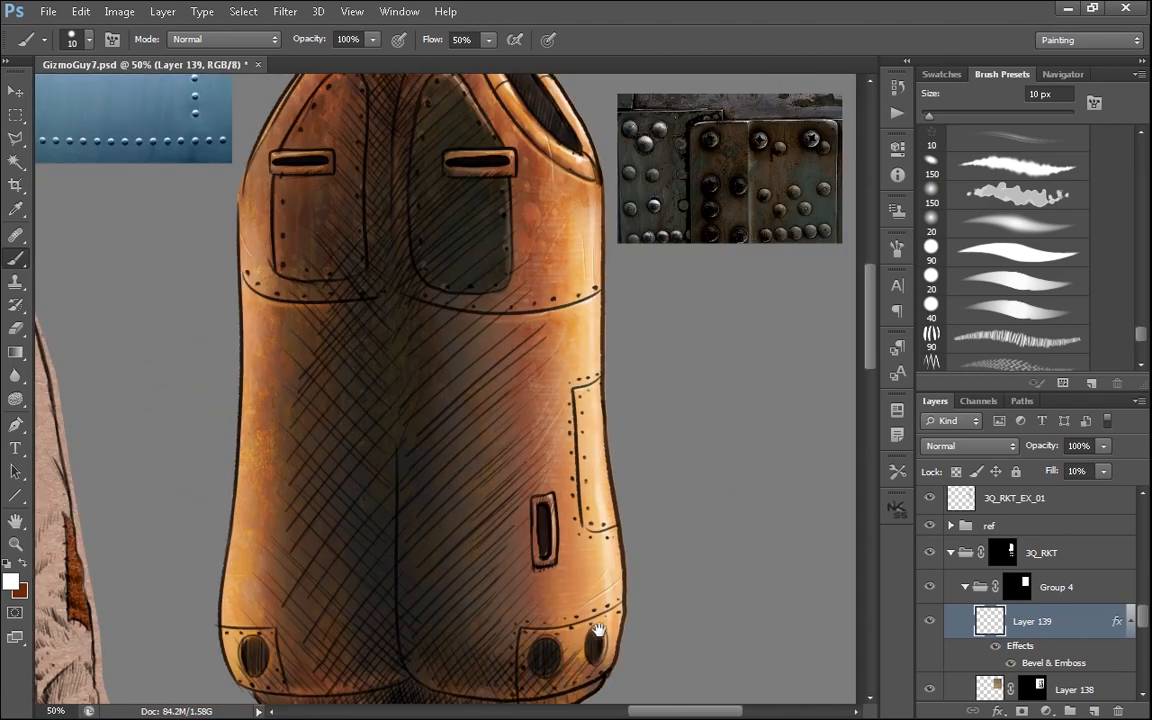
pyautogui.moveTo(619, 238); pyautogui.dragTo(610, 488)
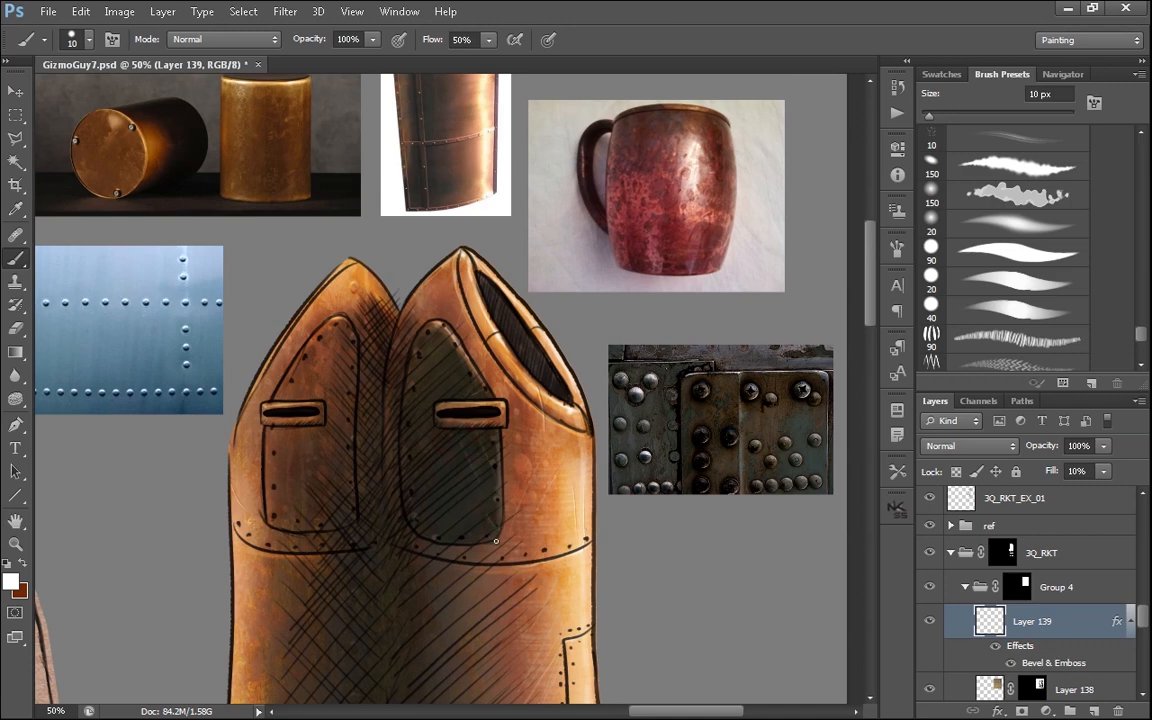
# - Lower the scratch layer's fill to 1% and check the whole rocket pack beside the reference photos
pyautogui.click(1104, 471)
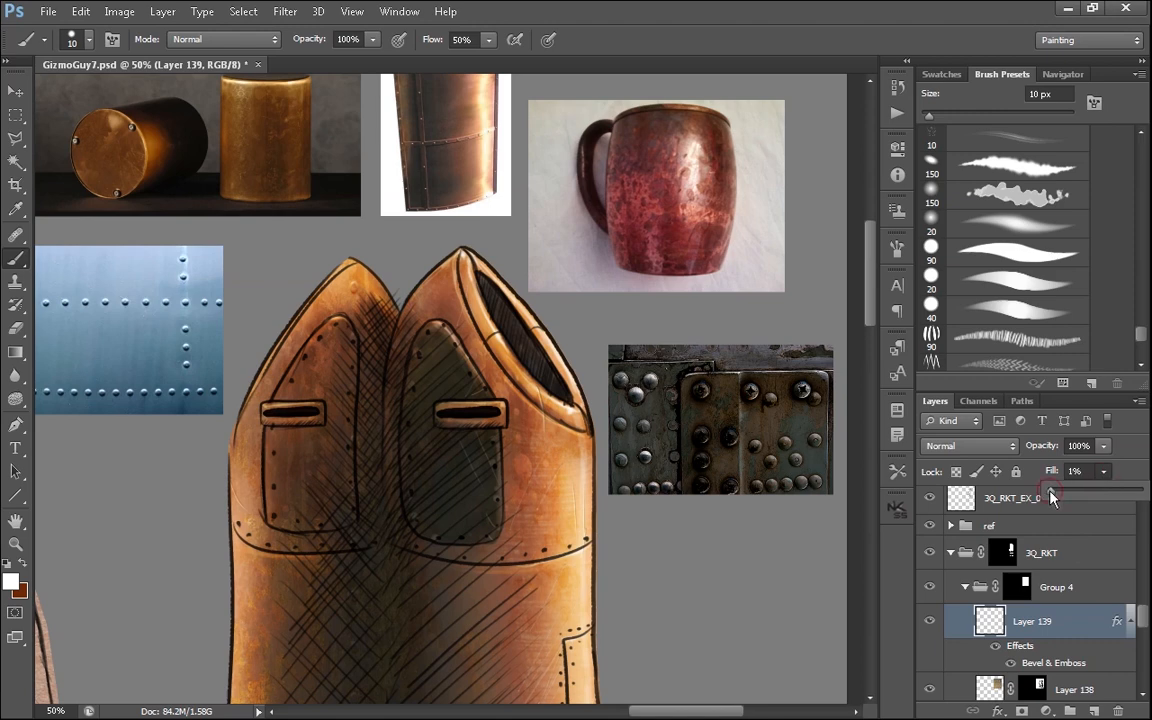
pyautogui.moveTo(628, 615); pyautogui.dragTo(583, 456)
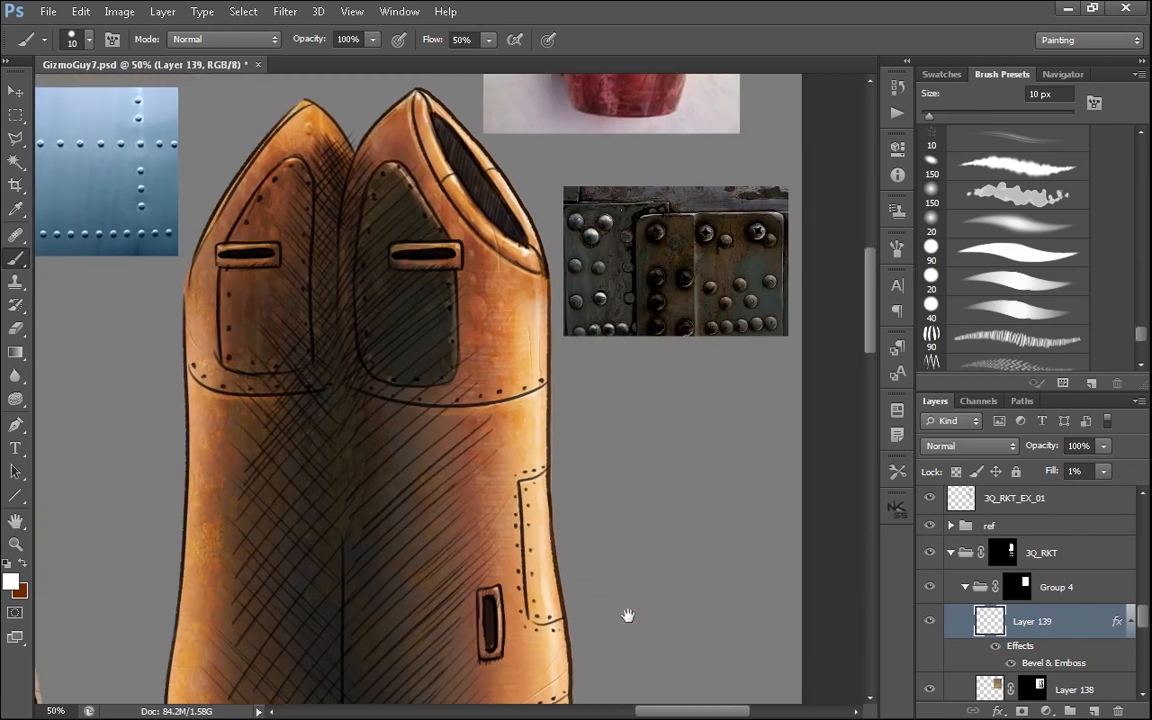
pyautogui.moveTo(641, 541); pyautogui.dragTo(628, 607)
pyautogui.hotkey('ctrl', '-')
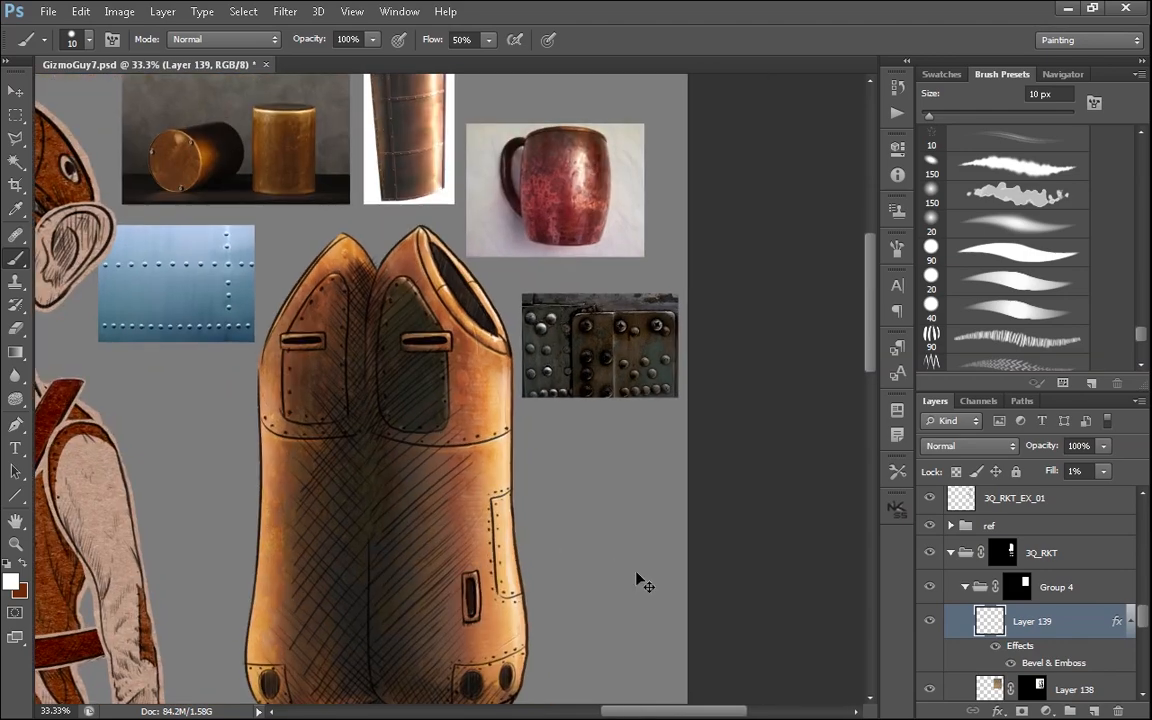
pyautogui.hotkey('ctrl', '+')
pyautogui.hotkey('ctrl', '-')
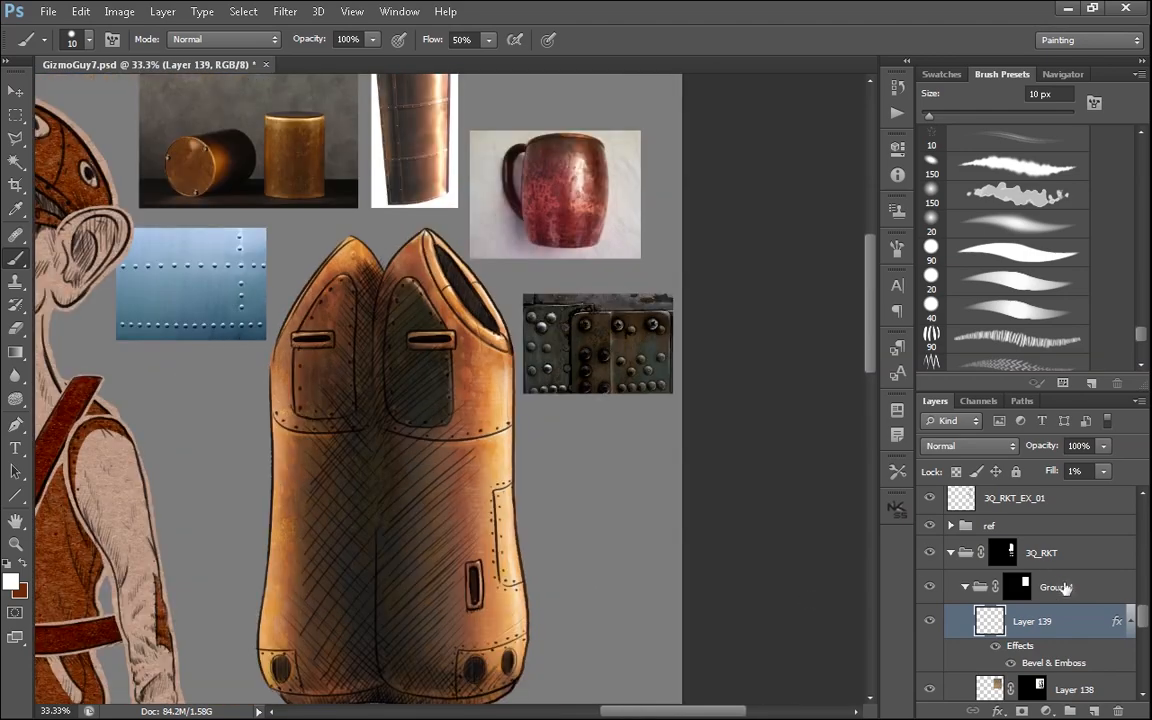
# - Select Layer 138 in the rocket pack group and open the Texture__Brushed_Metal image from the Metal folder
pyautogui.click(1083, 689)
pyautogui.click(48, 11)
pyautogui.click(60, 46)
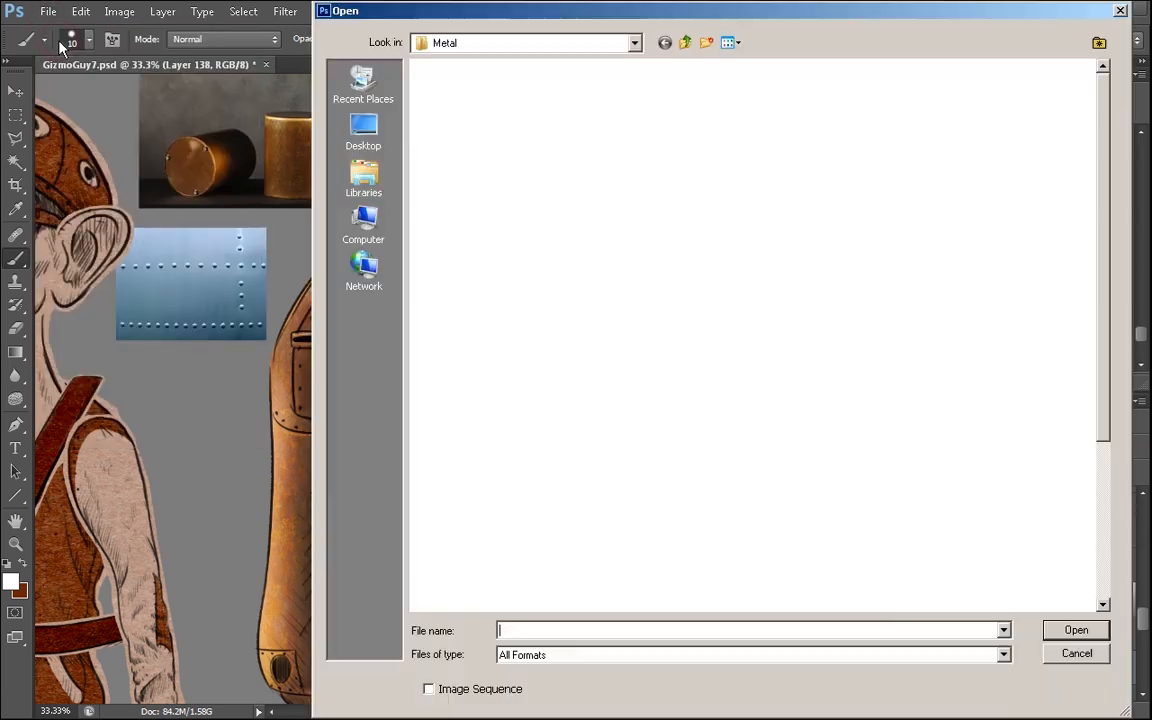
pyautogui.click(1025, 520)
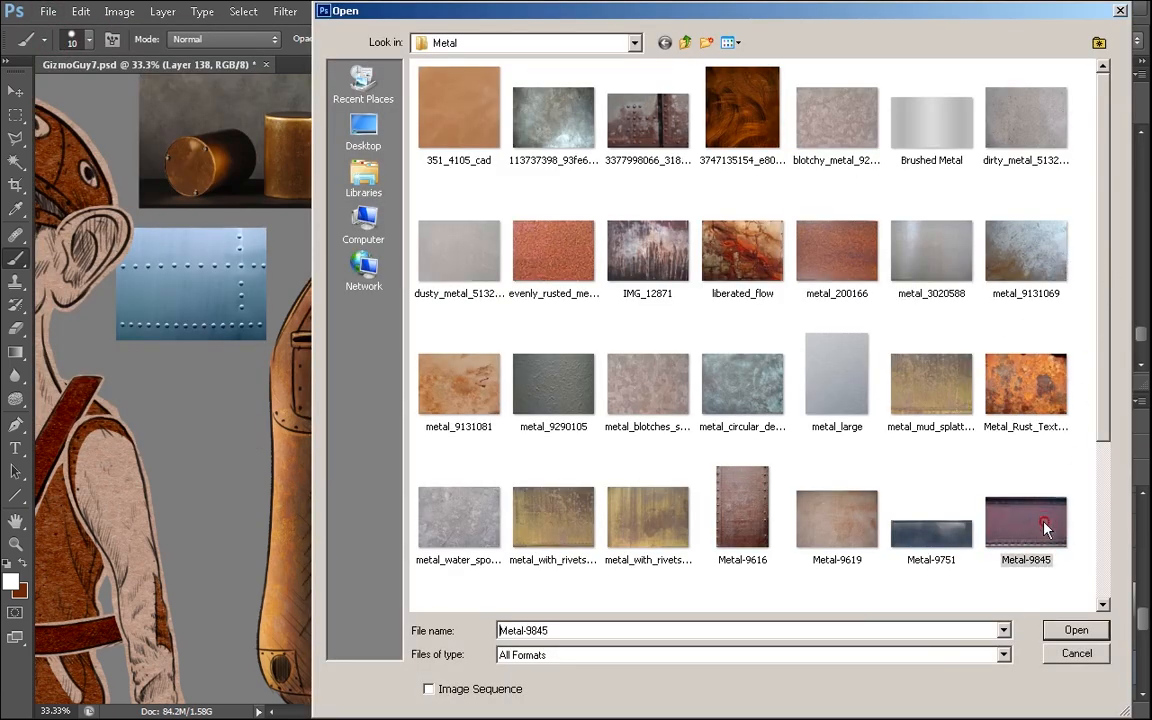
pyautogui.scroll(-1, 1080, 540)
pyautogui.scroll(-1, 1086, 556)
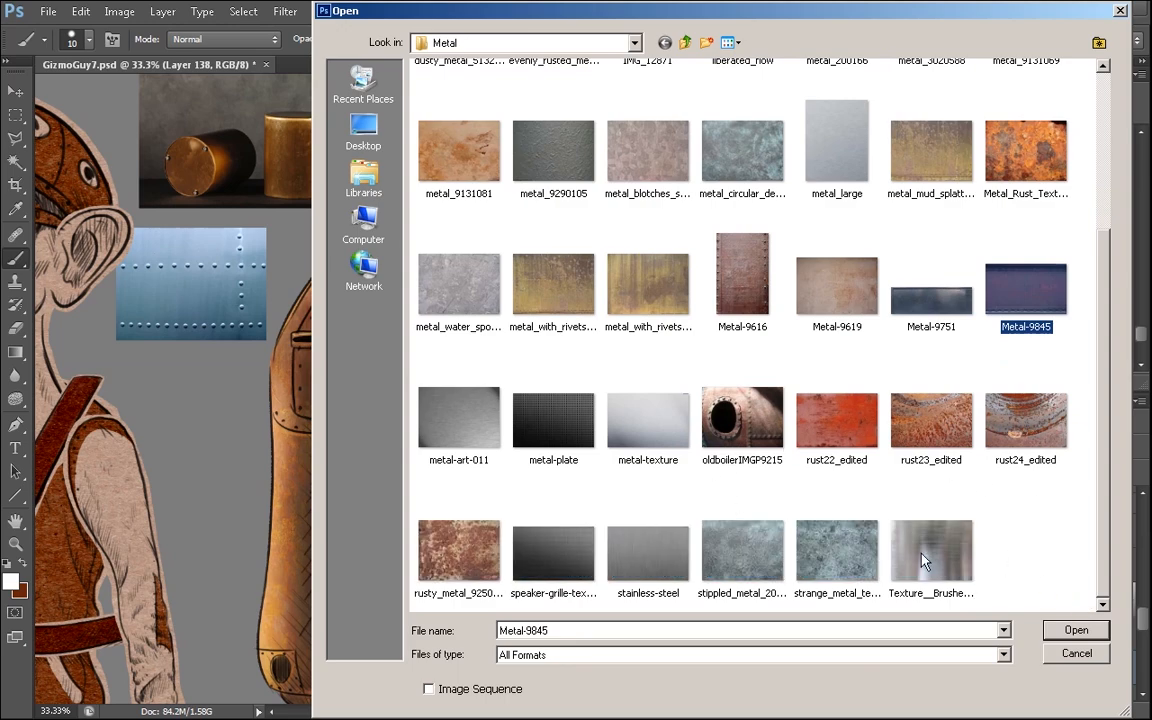
pyautogui.doubleClick(948, 557)
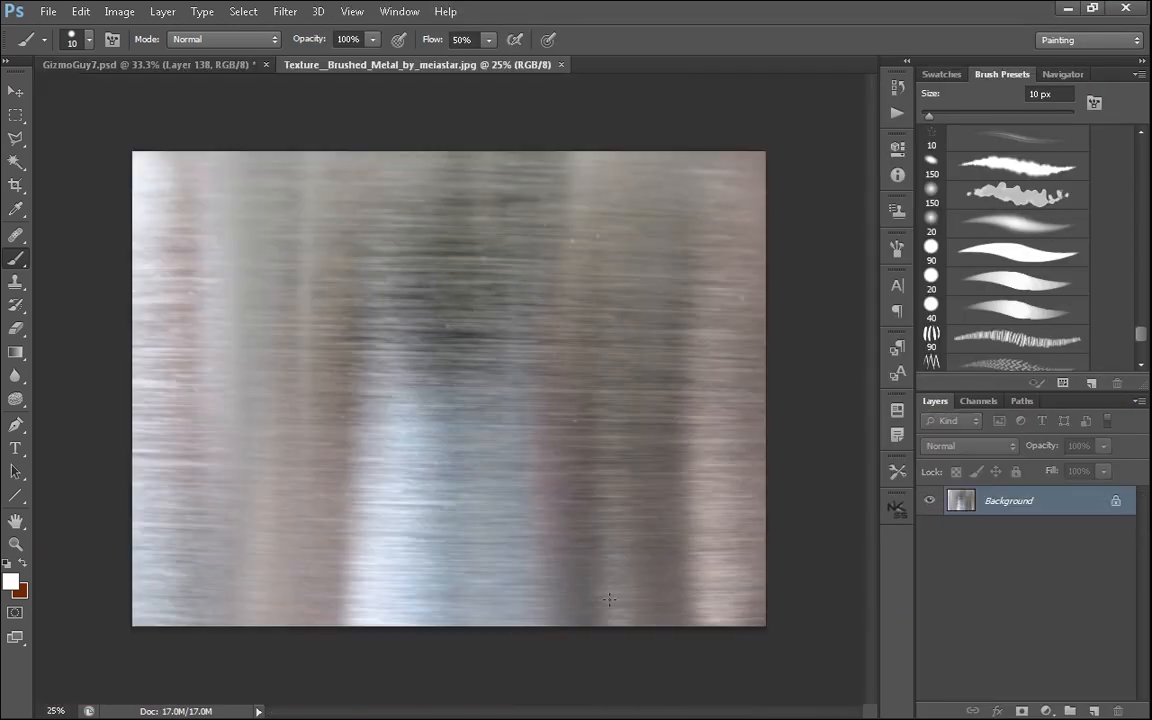
# - Close the texture file, paste the brushed metal into GizmoGuy7.psd and reorder its layer to sit directly below Layer 135
pyautogui.hotkey('ctrl', 'w')
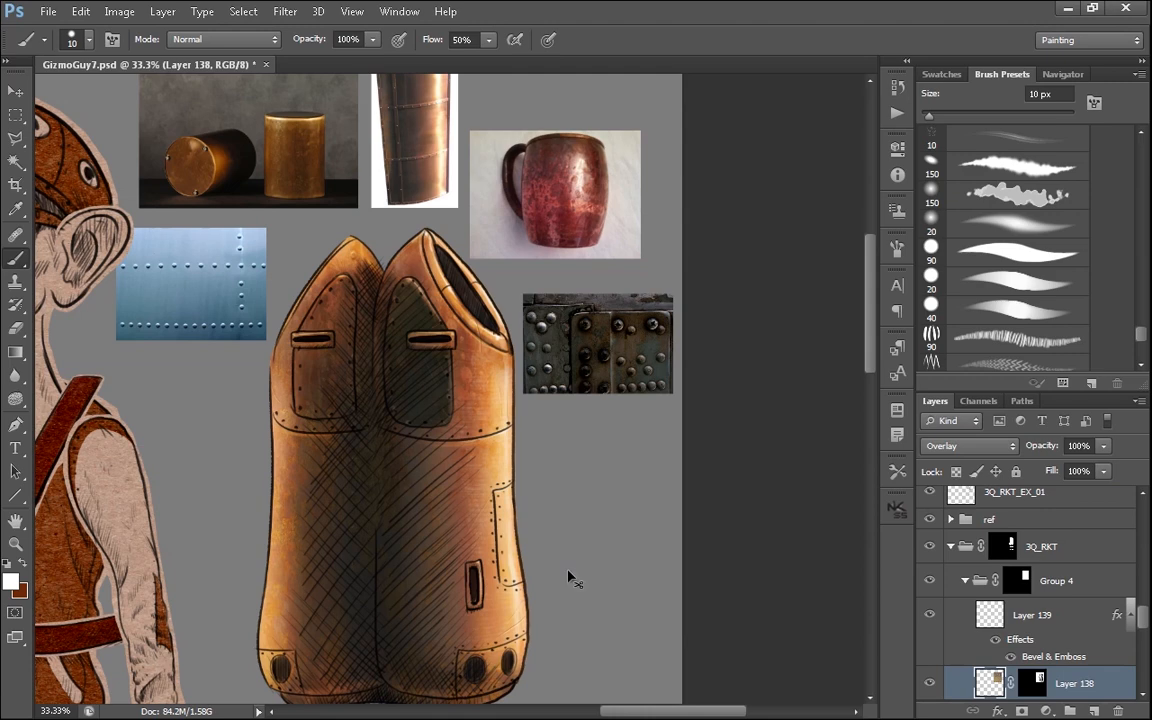
pyautogui.hotkey('ctrl', 'v')
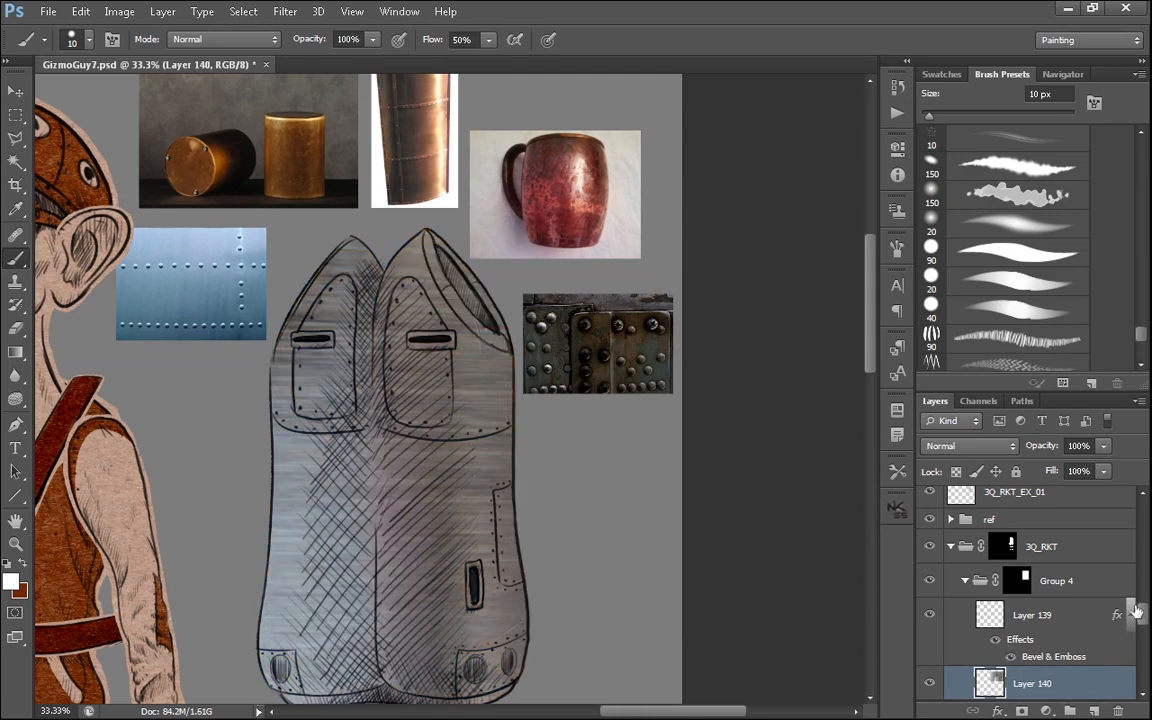
pyautogui.scroll(-4, 1135, 612)
pyautogui.hotkey('ctrl', '[')
pyautogui.hotkey('ctrl', '[')
pyautogui.hotkey('ctrl', '[')
pyautogui.hotkey('ctrl', '[')
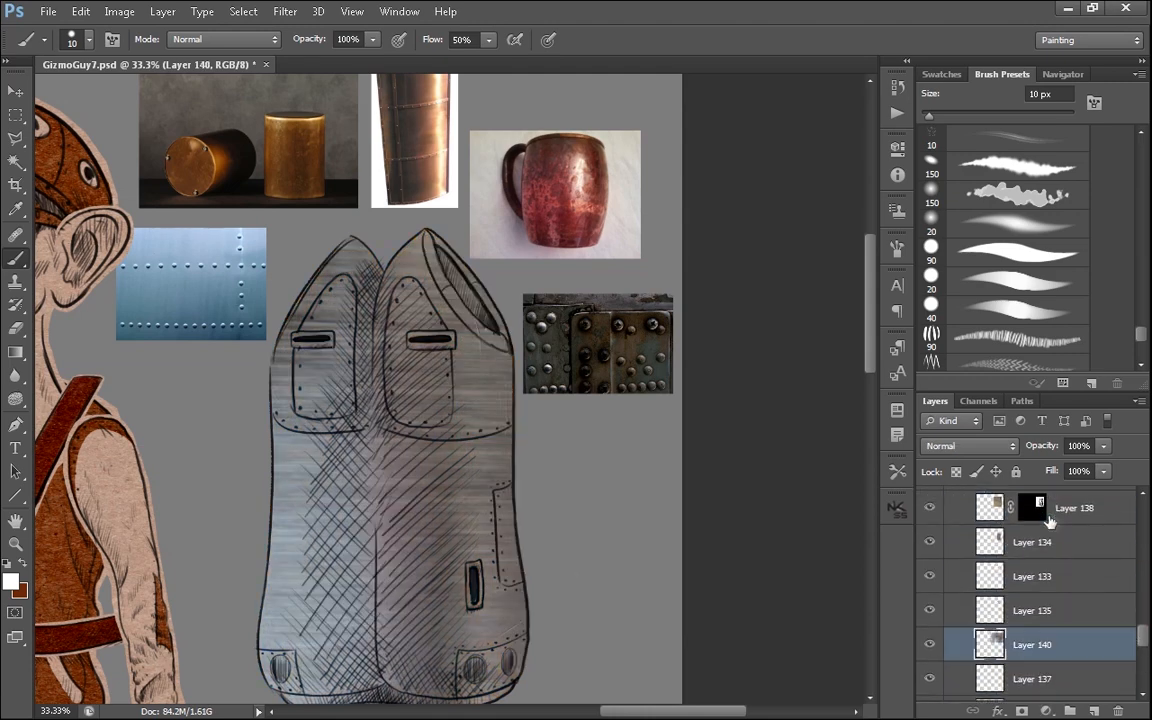
# - Transform the brushed metal to 64.70% width and 83.81% height, positioning it over the rocket pack with a -1.71° rotation
pyautogui.hotkey('ctrl', '-')
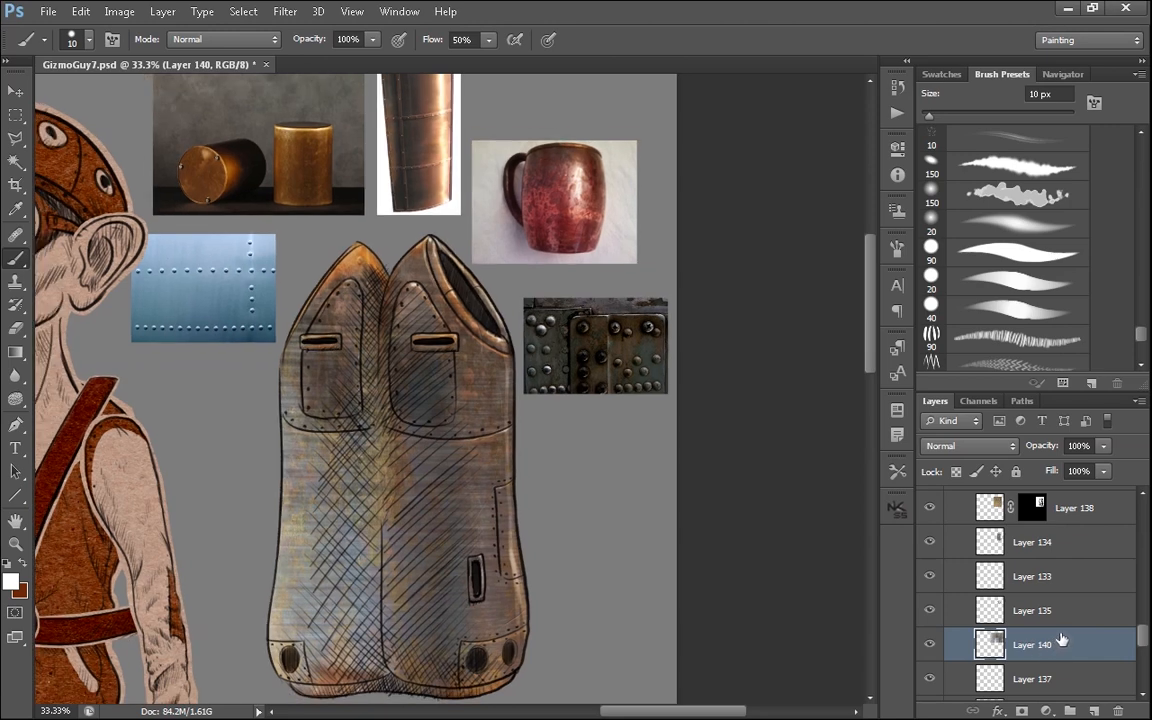
pyautogui.hotkey('ctrl', 't')
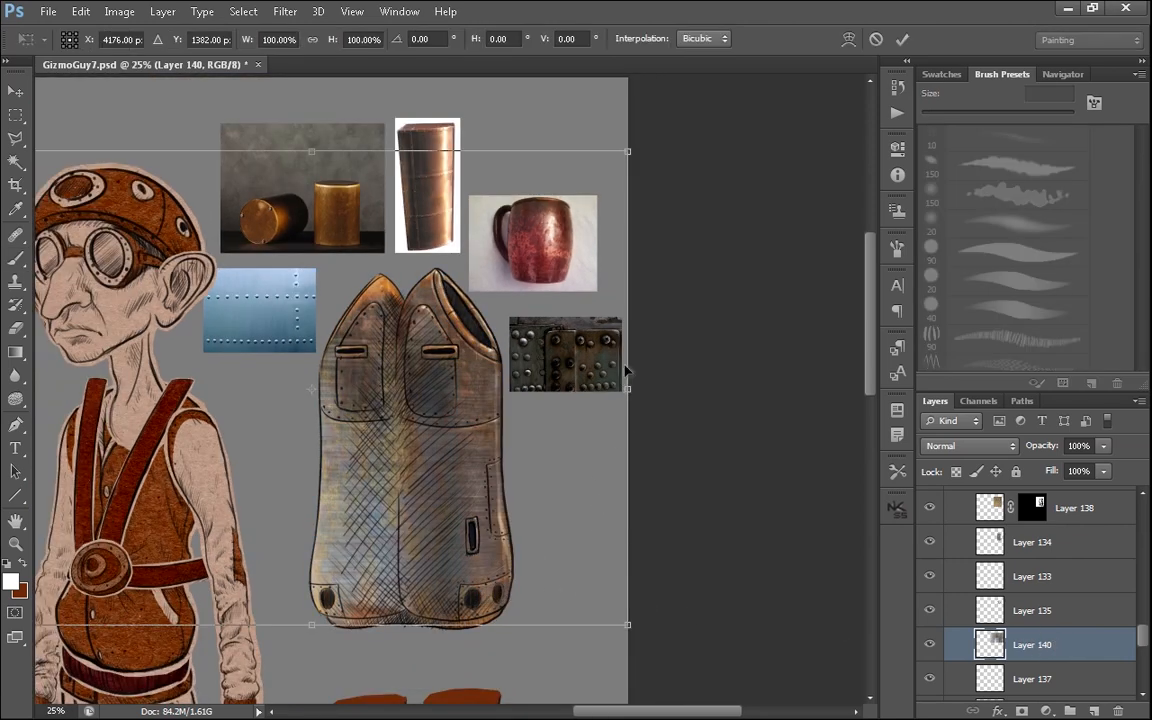
pyautogui.moveTo(627, 152); pyautogui.dragTo(526, 228)
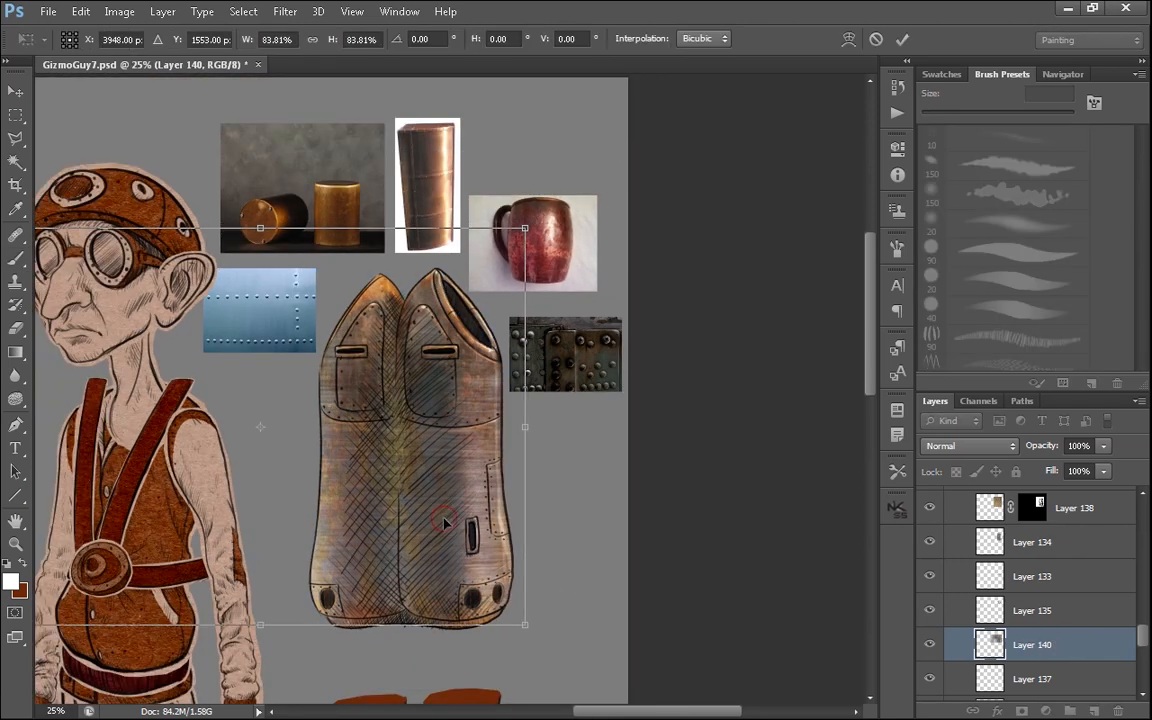
pyautogui.moveTo(444, 518); pyautogui.dragTo(517, 531)
pyautogui.moveTo(63, 441); pyautogui.dragTo(292, 441)
pyautogui.moveTo(598, 437); pyautogui.dragTo(678, 440)
pyautogui.moveTo(715, 440)
pyautogui.mouseDown()
pyautogui.moveTo(732, 440)
pyautogui.moveTo(688, 440)
pyautogui.moveTo(707, 440)
pyautogui.mouseUp()
pyautogui.moveTo(692, 660); pyautogui.dragTo(707, 663)
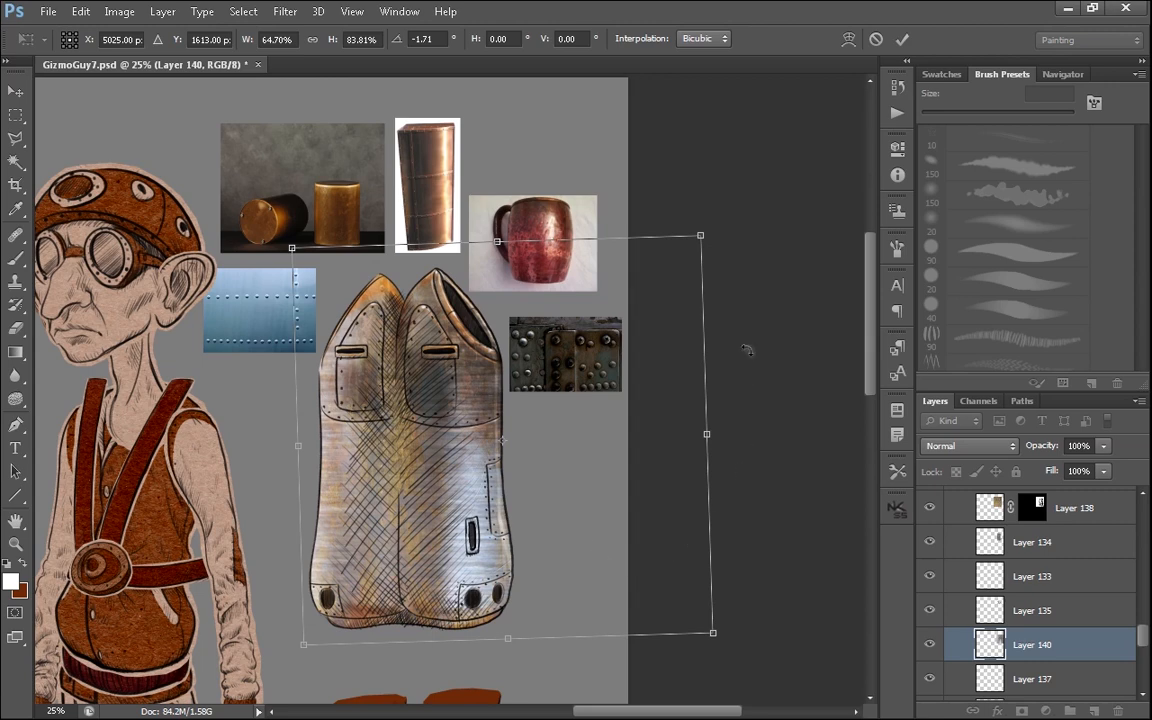
# - Flip the brushed metal vertically, adjust its height to cover the whole rocket pack and apply the transform
pyautogui.moveTo(736, 247)
pyautogui.mouseDown()
pyautogui.moveTo(777, 313)
pyautogui.moveTo(804, 468)
pyautogui.moveTo(738, 249)
pyautogui.mouseUp()
pyautogui.moveTo(509, 640)
pyautogui.mouseDown()
pyautogui.moveTo(496, 185)
pyautogui.moveTo(508, 646)
pyautogui.mouseUp()
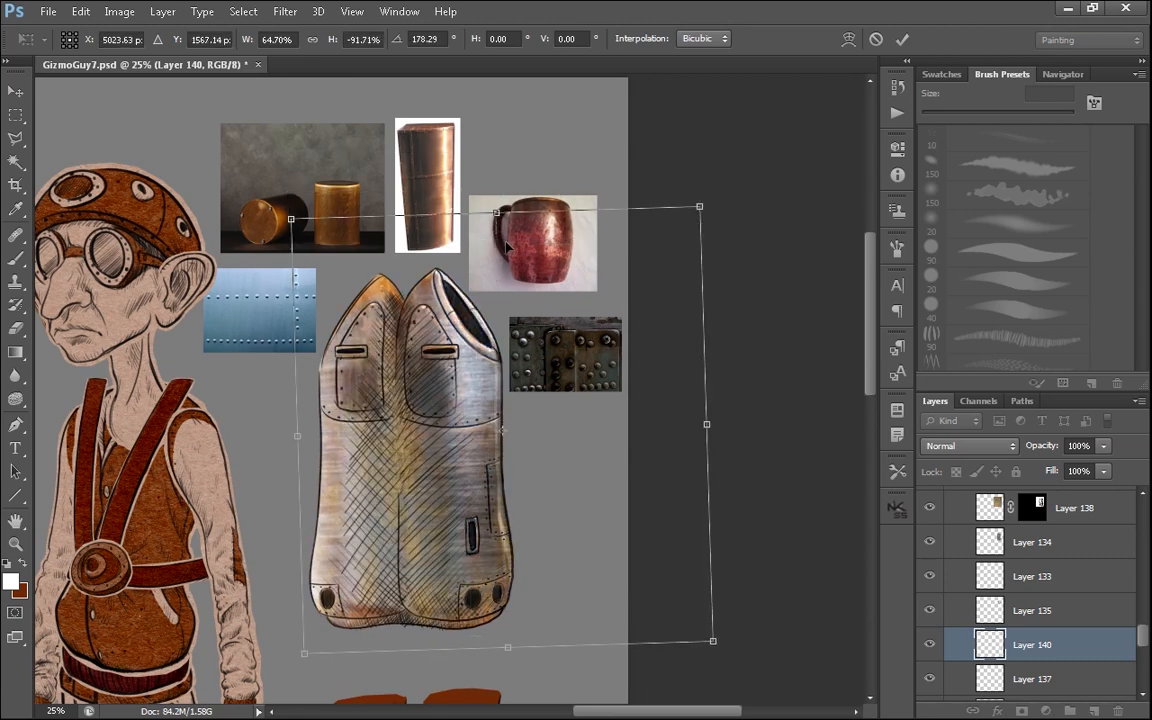
pyautogui.moveTo(497, 210); pyautogui.dragTo(496, 236)
pyautogui.press('Return')
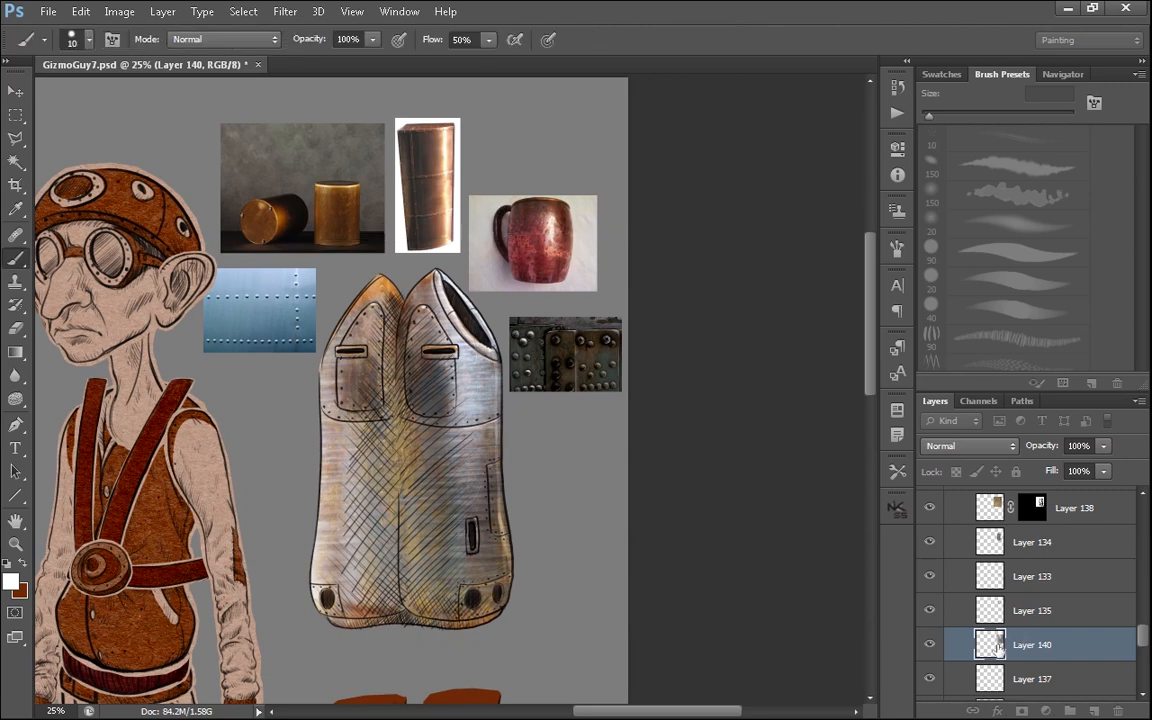
# - Reorder the brushed metal layer to sit directly below Layer 138
pyautogui.moveTo(1003, 648); pyautogui.dragTo(1005, 525)
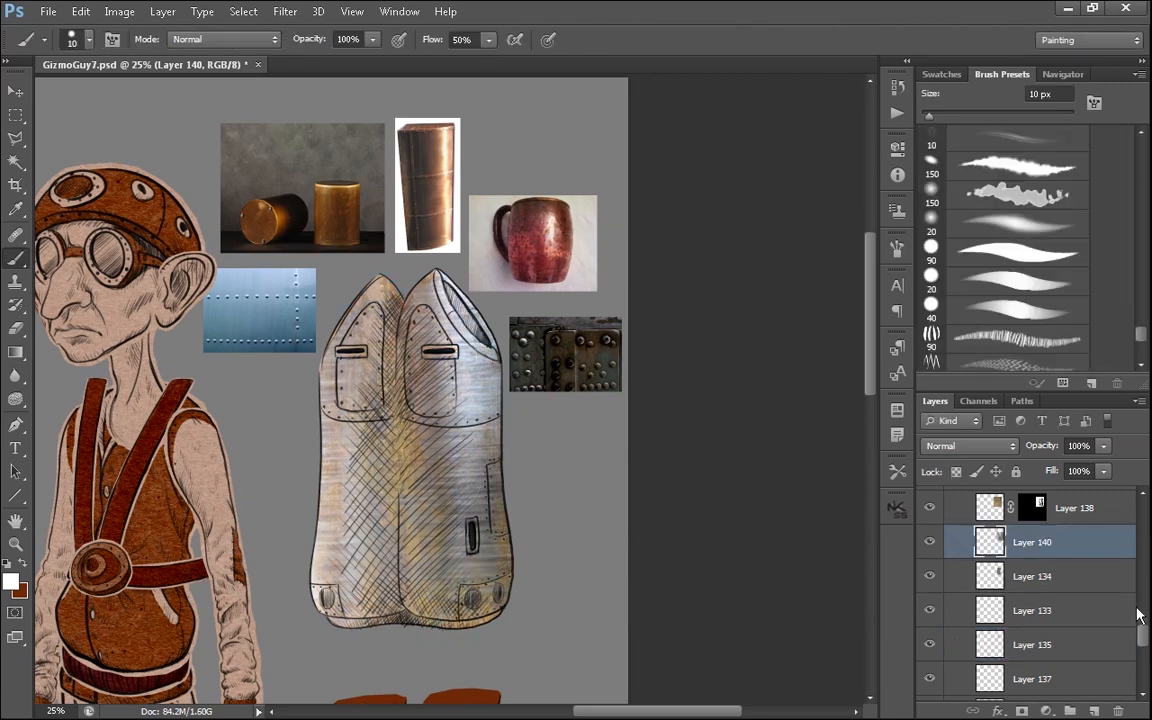
pyautogui.scroll(3, 1140, 615)
pyautogui.hotkey('ctrl', 't')
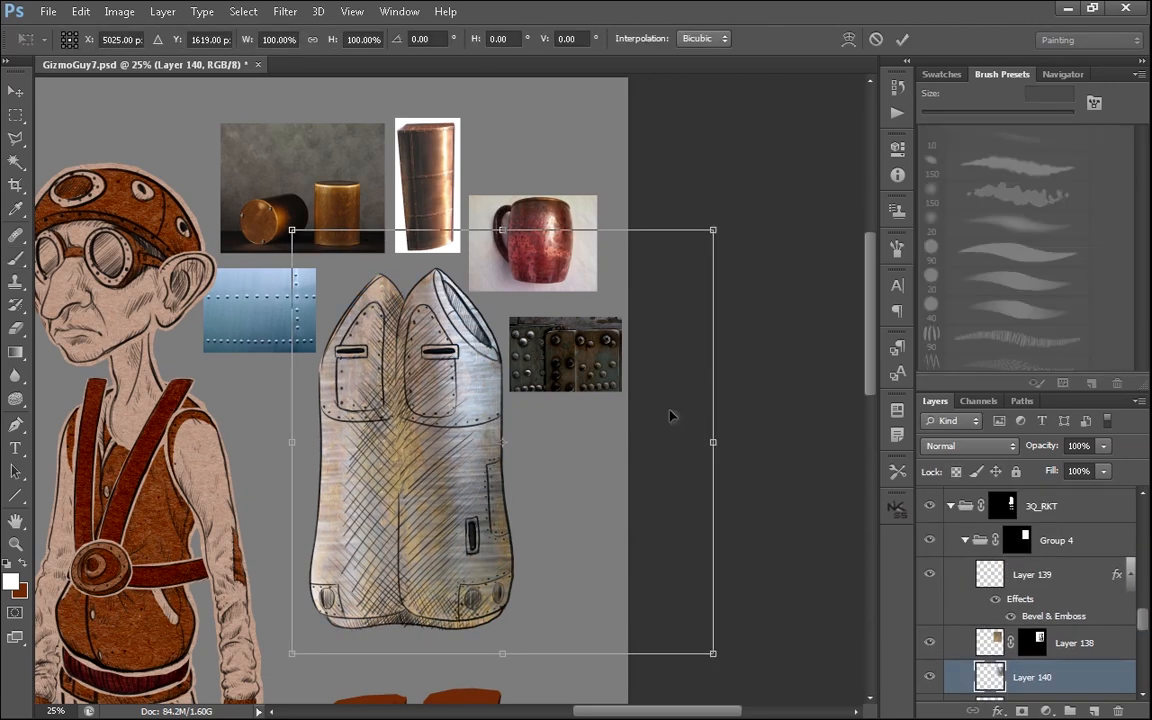
pyautogui.press('Return')
# - Copy only the brushed metal around the rocket pack to a new layer and delete the original, larger texture layer
pyautogui.press('b')
pyautogui.press('m')
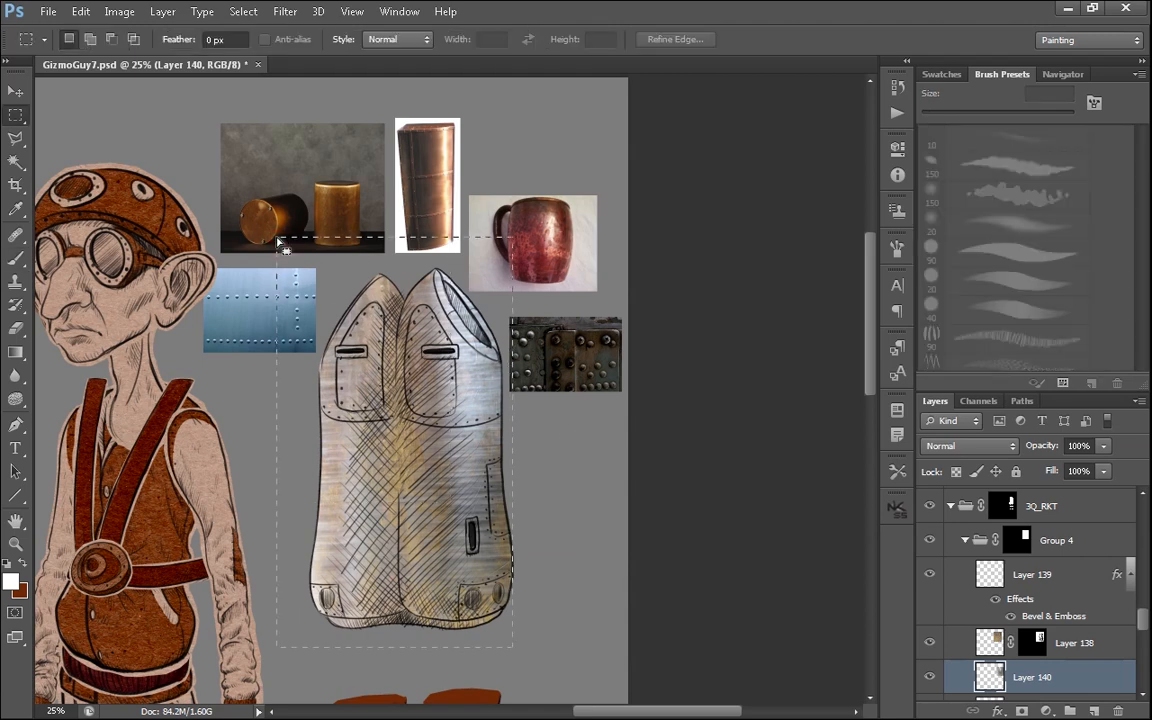
pyautogui.hotkey('ctrl', 'j')
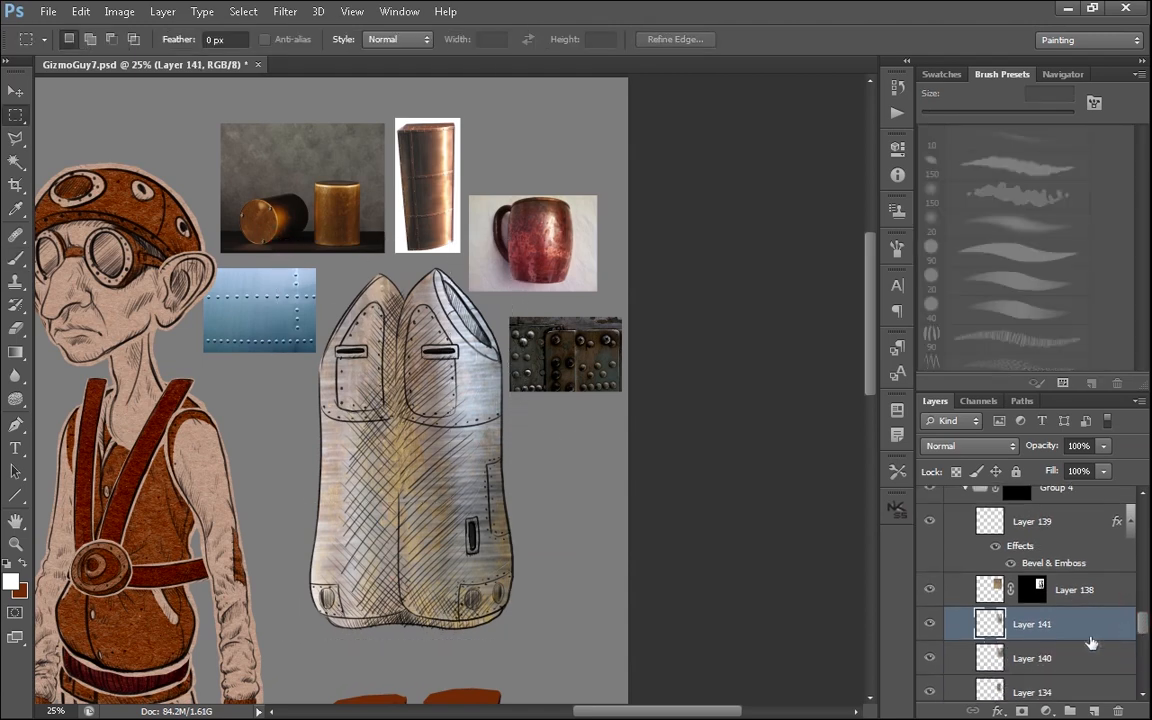
pyautogui.moveTo(1072, 664); pyautogui.dragTo(1118, 711)
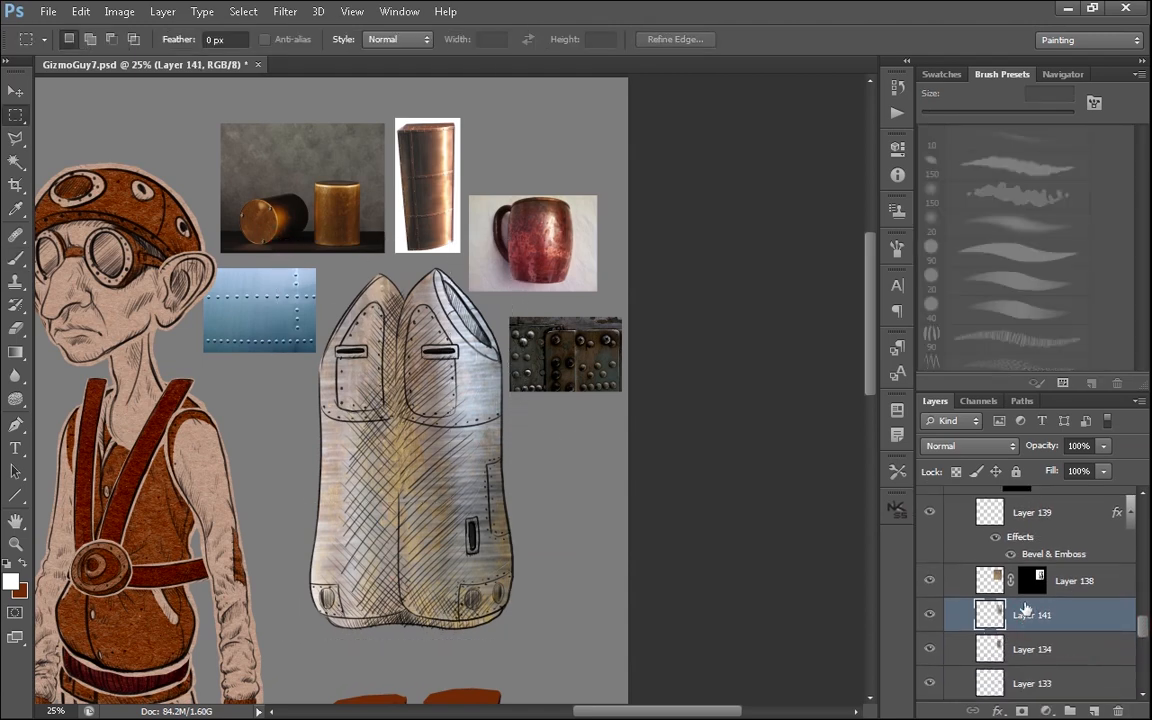
# - Warp the trimmed brushed metal so its grain curves around the pack, pulling both upper corners down
pyautogui.hotkey('ctrl', 't')
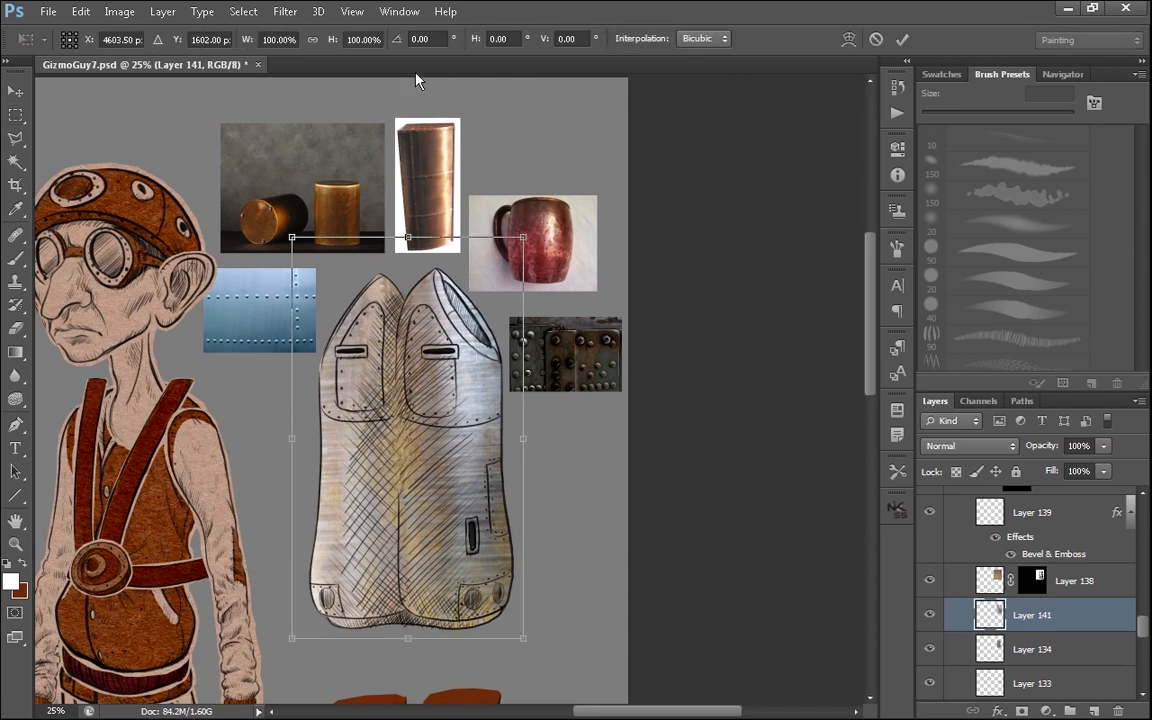
pyautogui.click(848, 39)
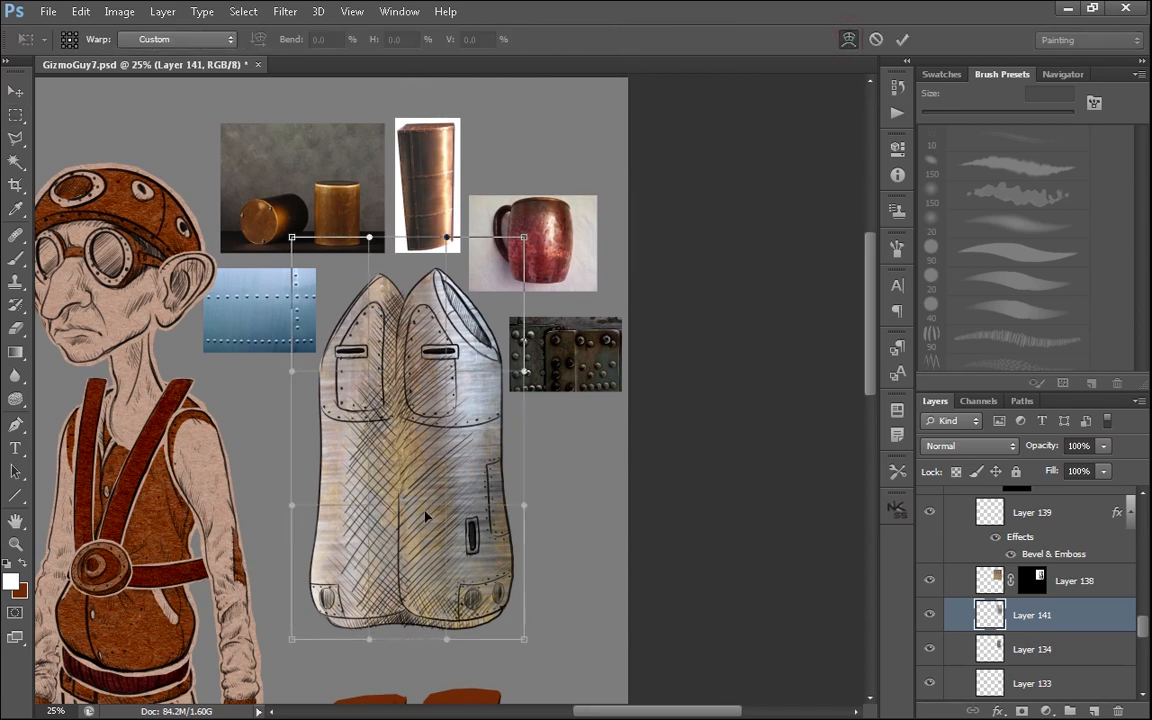
pyautogui.moveTo(420, 517); pyautogui.dragTo(417, 442)
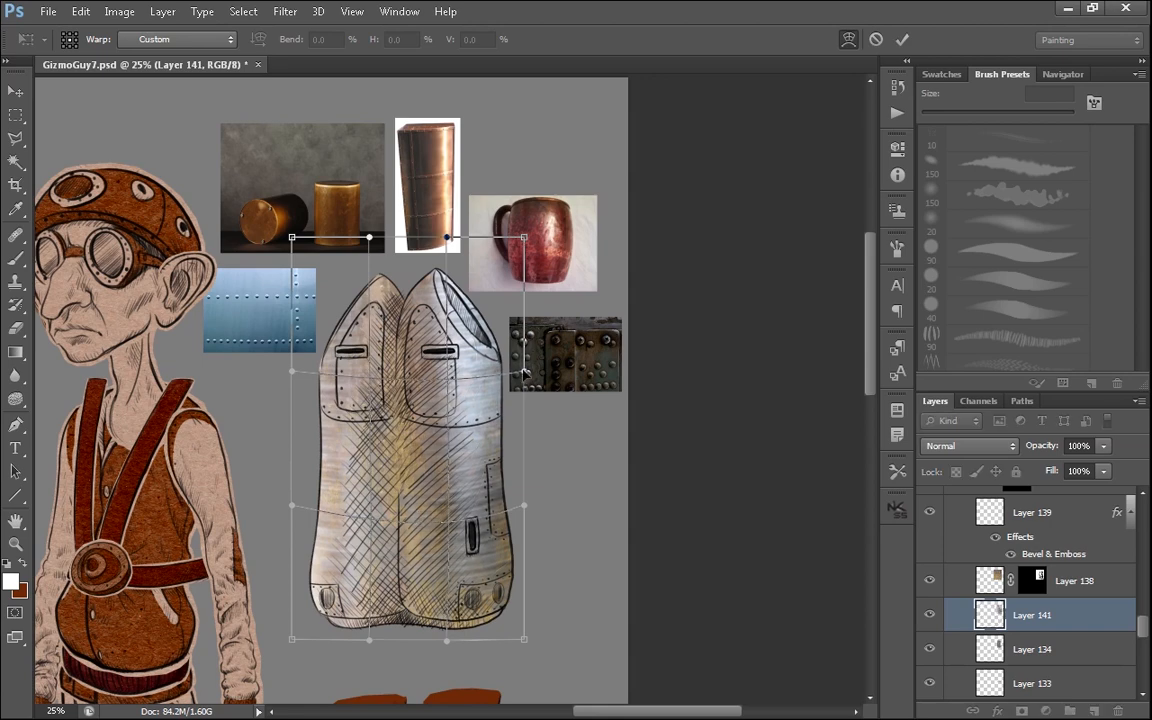
pyautogui.moveTo(524, 371); pyautogui.dragTo(522, 360)
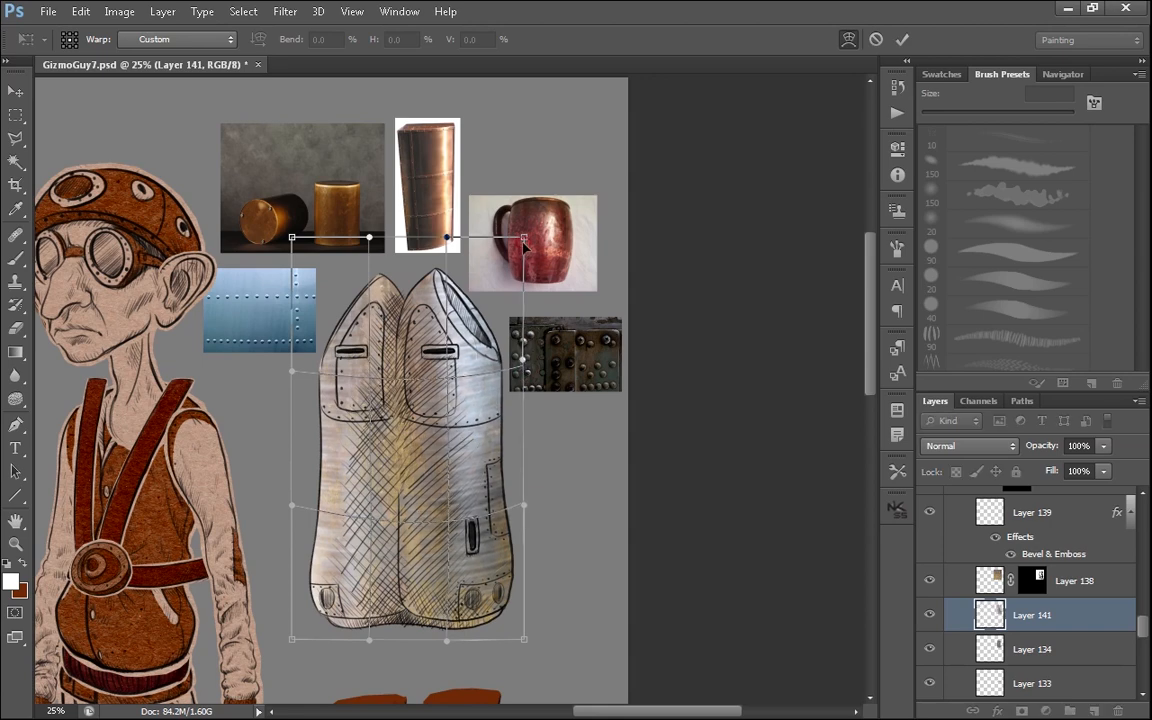
pyautogui.moveTo(524, 239); pyautogui.dragTo(519, 269)
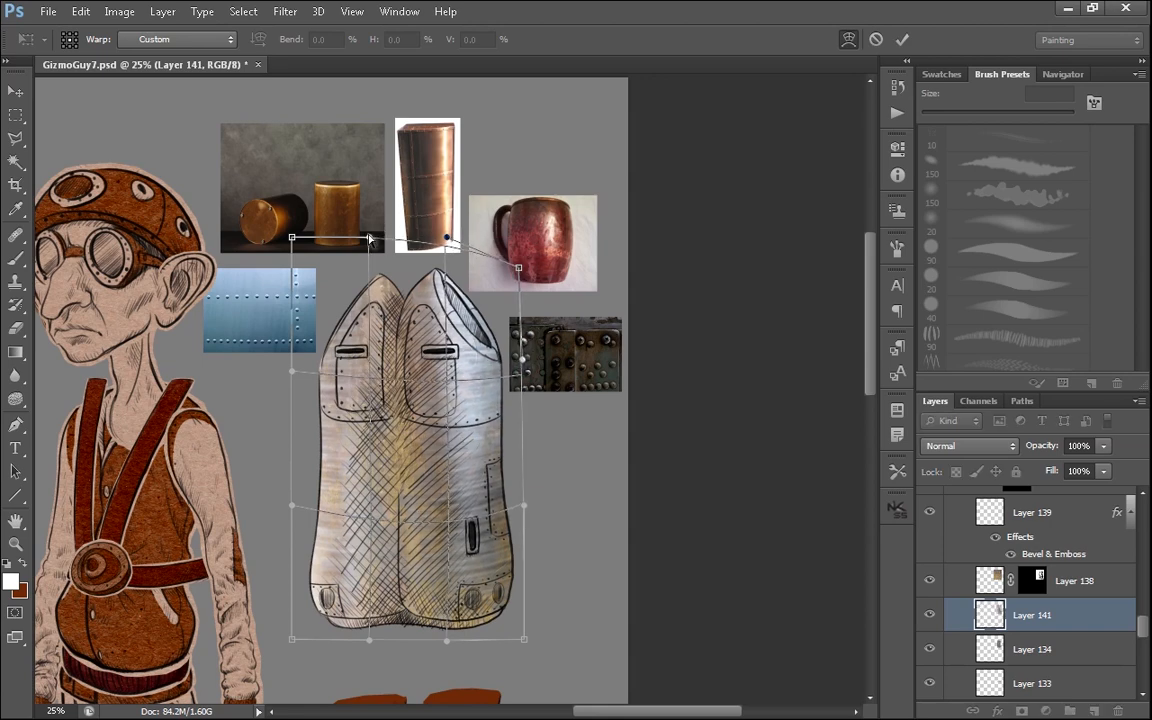
pyautogui.moveTo(292, 238); pyautogui.dragTo(295, 271)
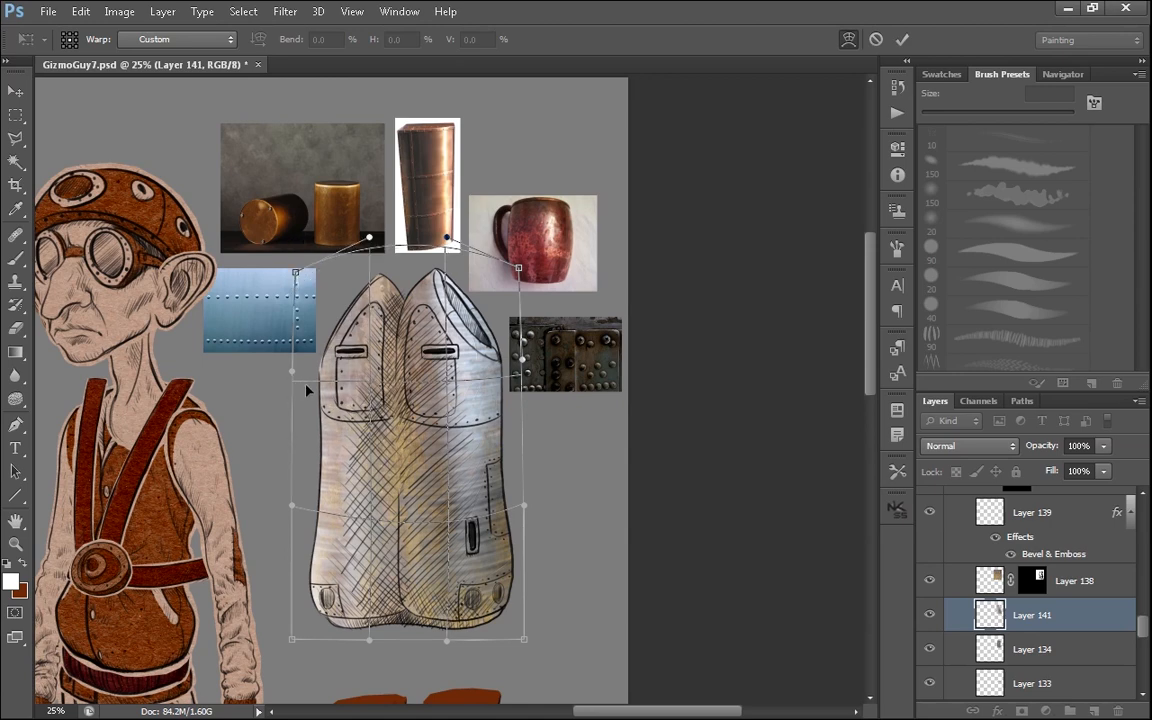
# - Raise the warp's lower-left corner, adjust the grain across the middle of both tanks and apply the warp
pyautogui.moveTo(293, 637); pyautogui.dragTo(294, 617)
pyautogui.moveTo(365, 516); pyautogui.dragTo(360, 531)
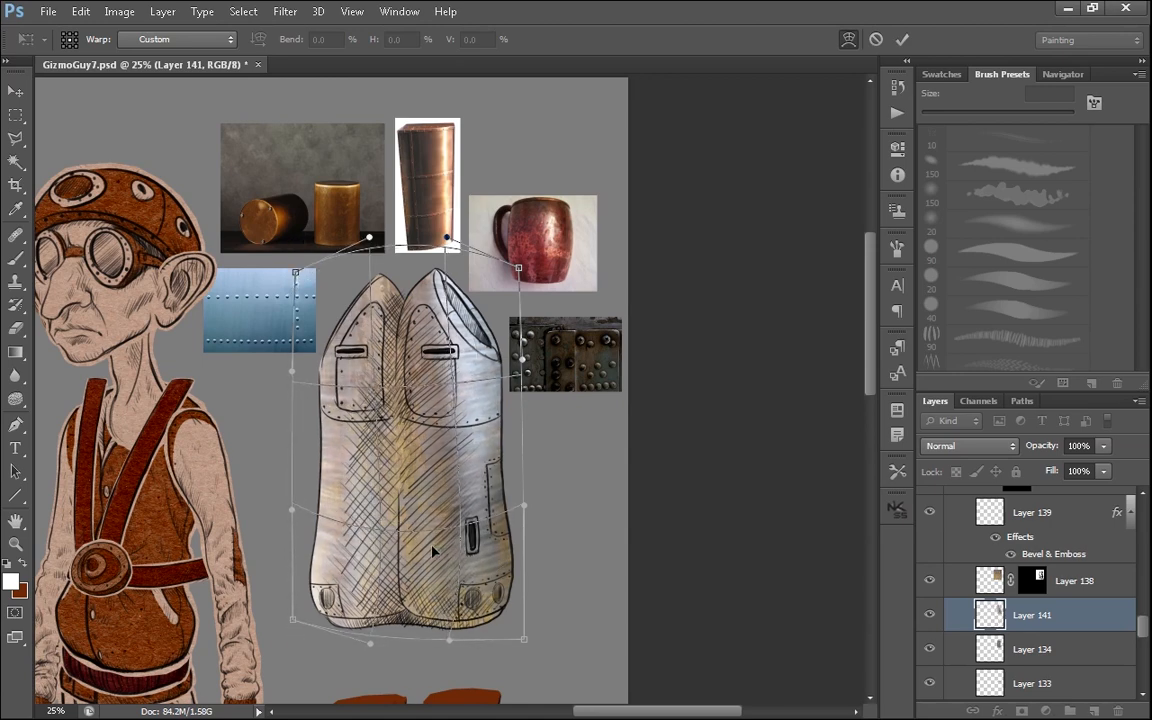
pyautogui.moveTo(436, 476); pyautogui.dragTo(452, 470)
pyautogui.moveTo(446, 387); pyautogui.dragTo(451, 386)
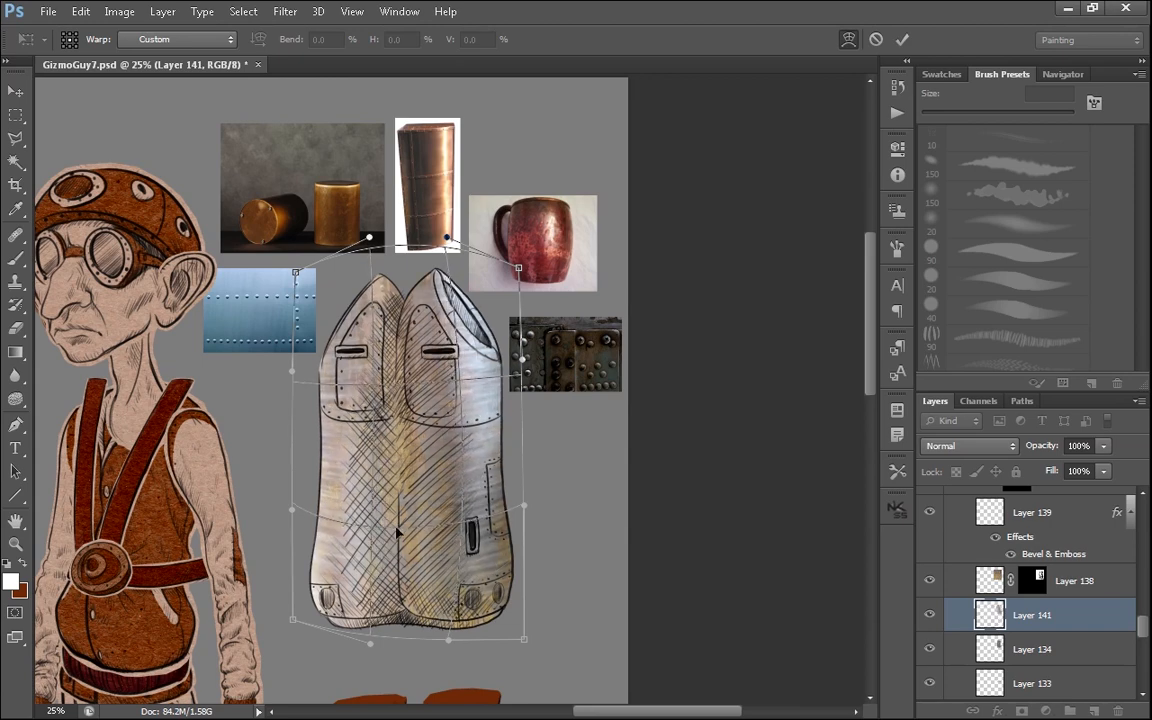
pyautogui.moveTo(377, 527); pyautogui.dragTo(380, 530)
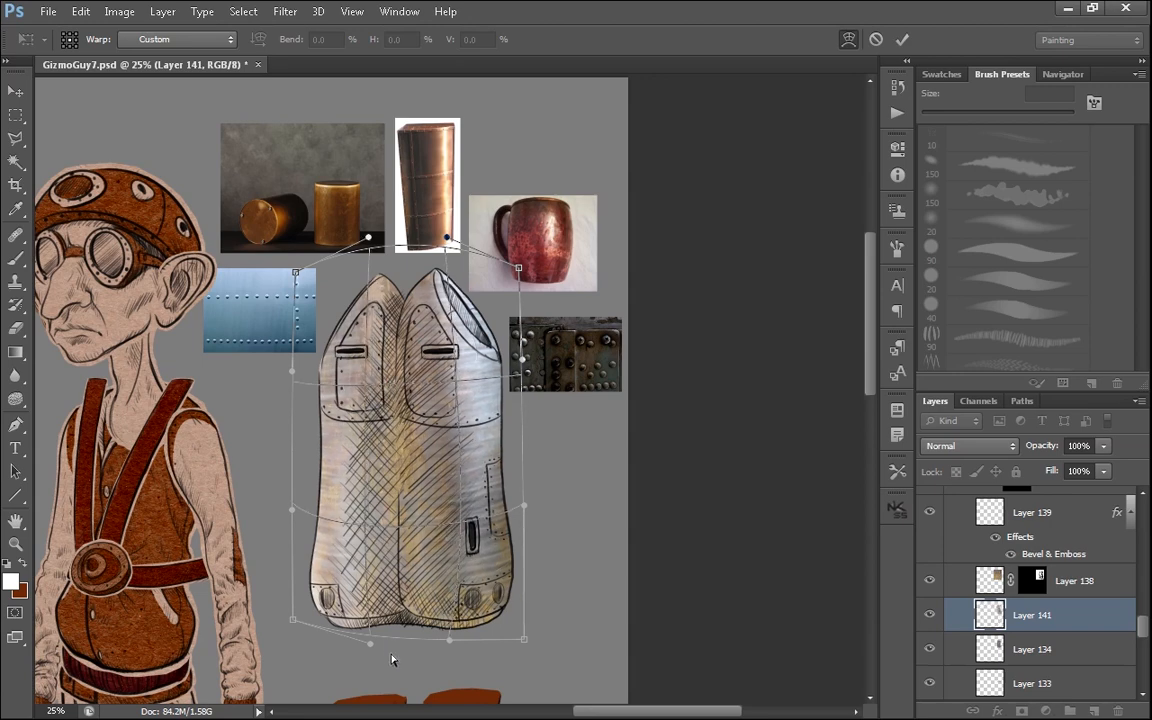
pyautogui.press('Return')
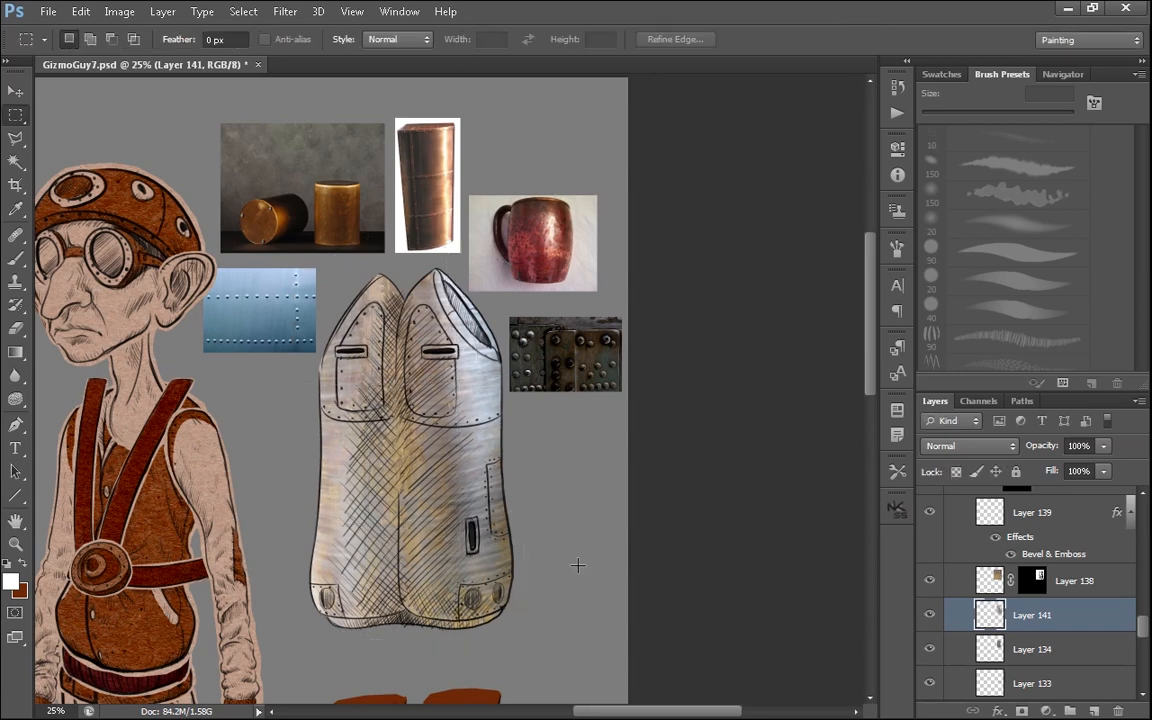
pyautogui.hotkey('ctrl', 'l')
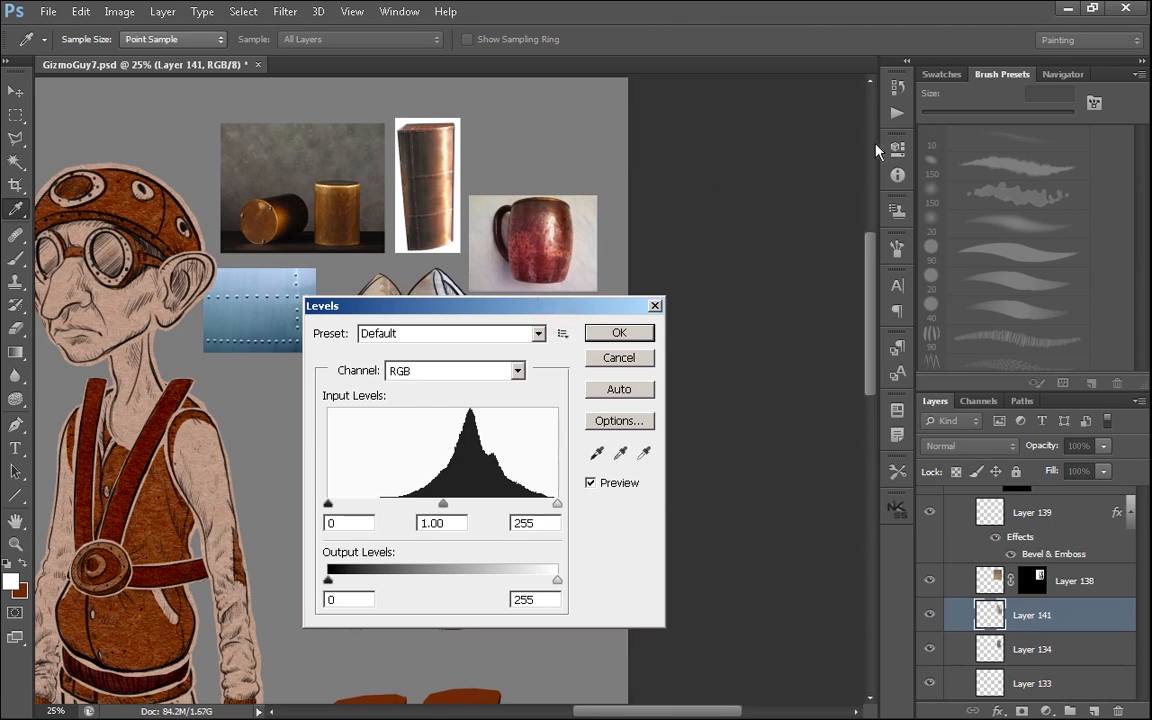
pyautogui.moveTo(550, 307); pyautogui.dragTo(876, 145)
pyautogui.click(943, 195)
# - Darken the brushed metal layer with a Curves adjustment, lowering the midtones from input 145 to output 94
pyautogui.hotkey('ctrl', 'm')
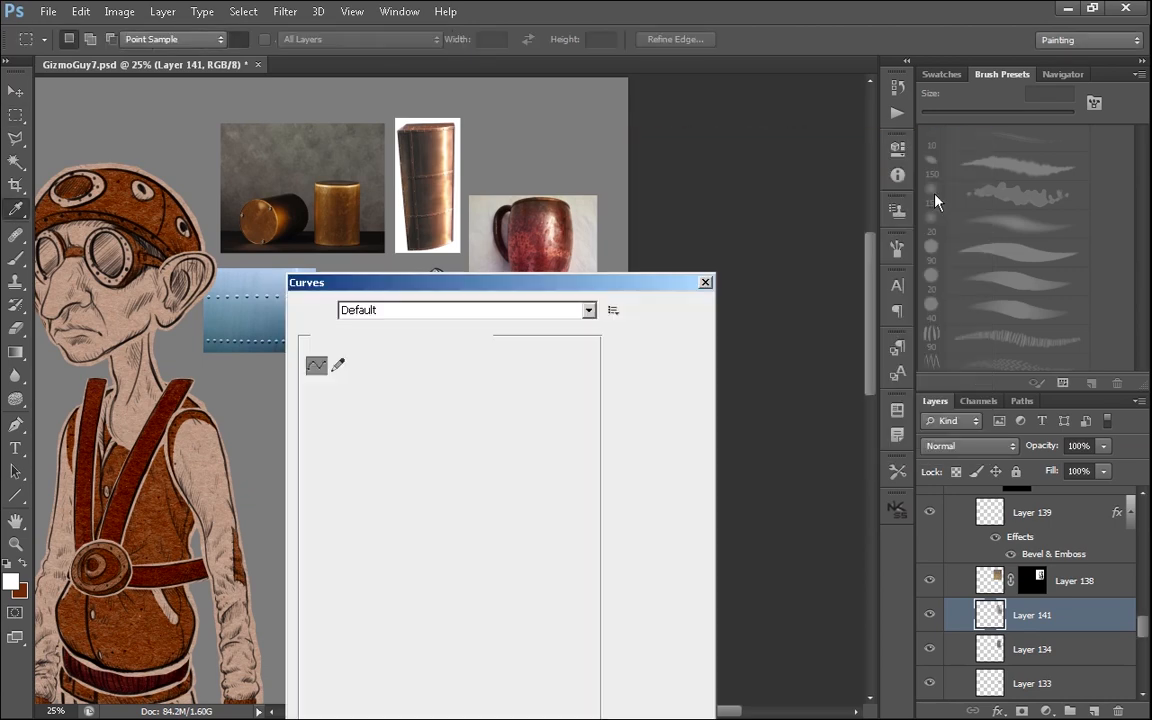
pyautogui.moveTo(500, 282); pyautogui.dragTo(853, 99)
pyautogui.moveTo(842, 277); pyautogui.dragTo(846, 318)
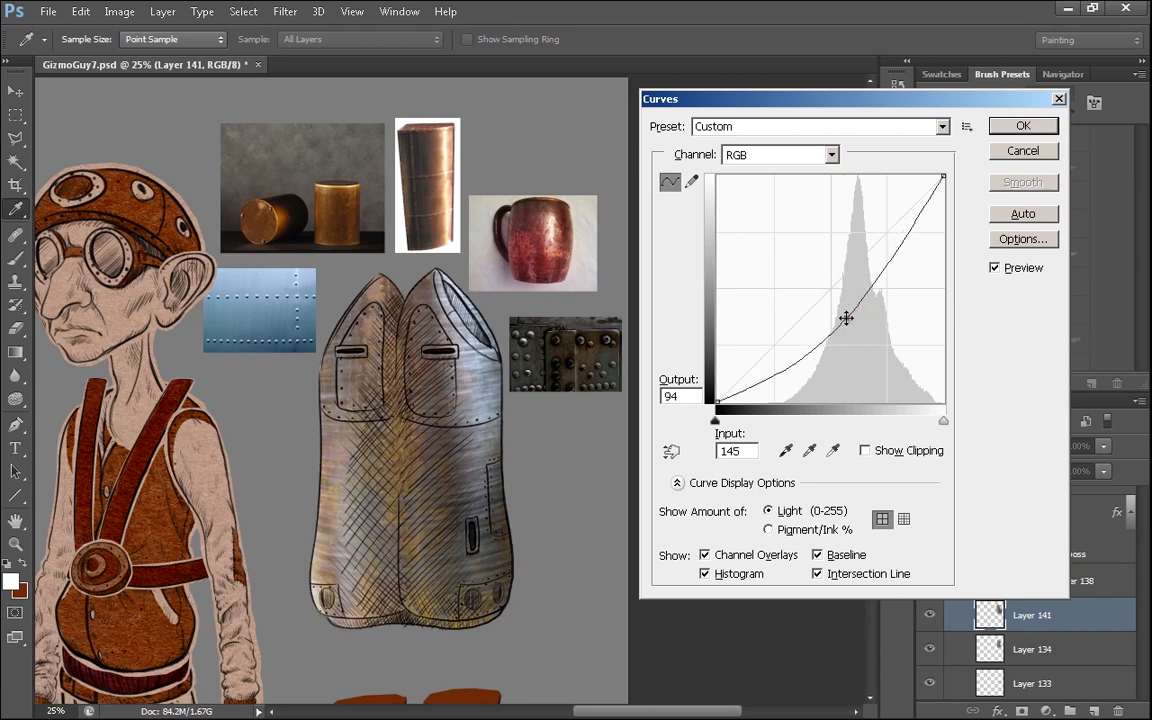
pyautogui.click(1023, 126)
# - Try the Overlay blend mode on the brushed metal layer and compare the pack with the layer hidden and shown
pyautogui.click(977, 451)
pyautogui.click(1020, 232)
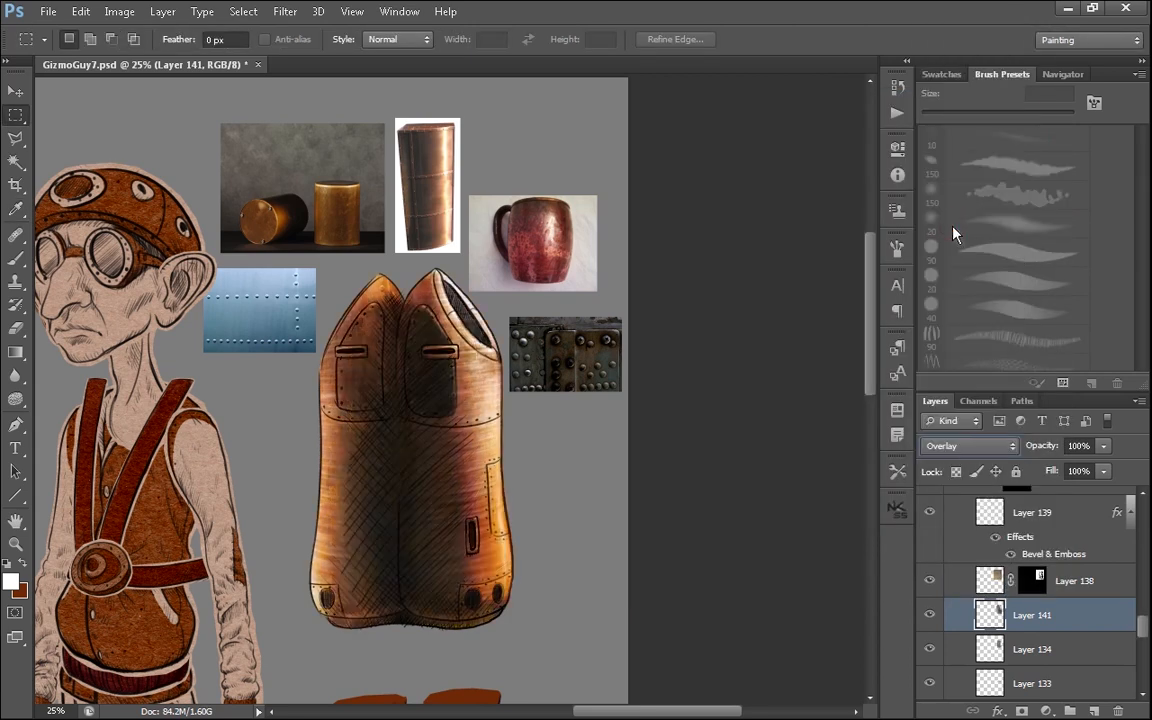
pyautogui.click(931, 617)
pyautogui.click(933, 612)
# - Set the brushed metal layer's blend mode to Soft Light and compare the pack with and without it
pyautogui.click(972, 446)
pyautogui.click(985, 249)
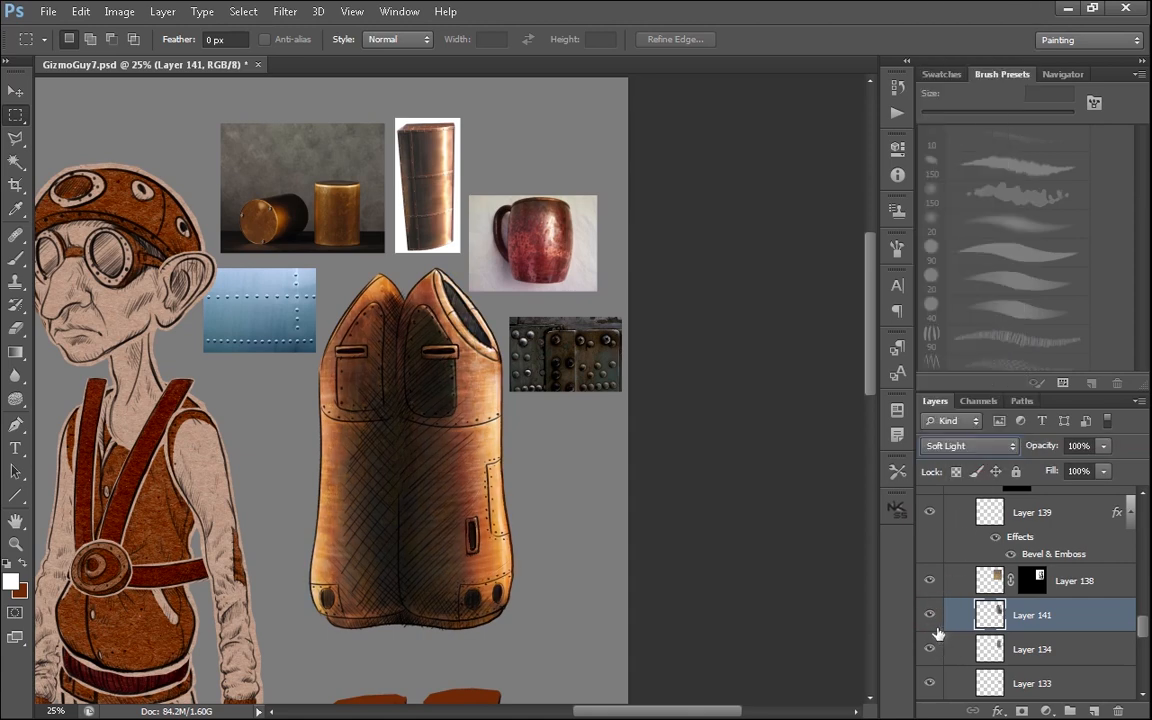
pyautogui.click(929, 616)
pyautogui.click(929, 617)
# - Try the brushed metal layer at 50% opacity and settle on 80%
pyautogui.write('50')
pyautogui.press('Return')
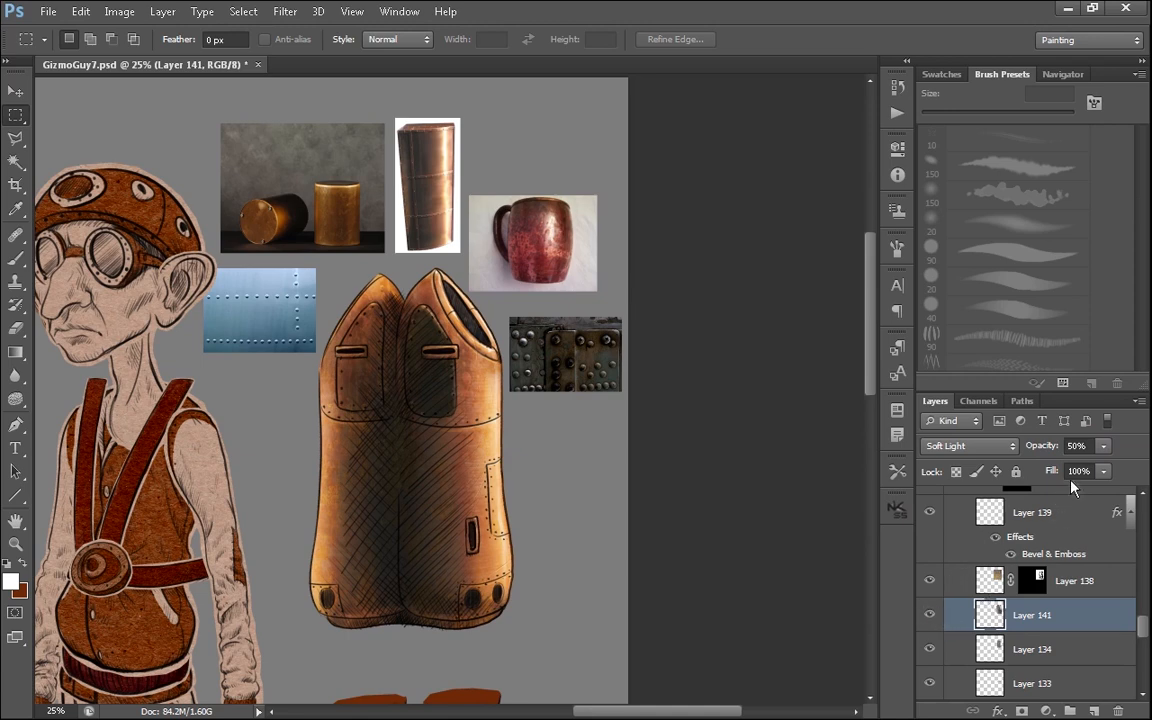
pyautogui.moveTo(1089, 446); pyautogui.dragTo(1036, 463)
pyautogui.write('80')
pyautogui.press('Return')
pyautogui.hotkey('ctrl', '+')
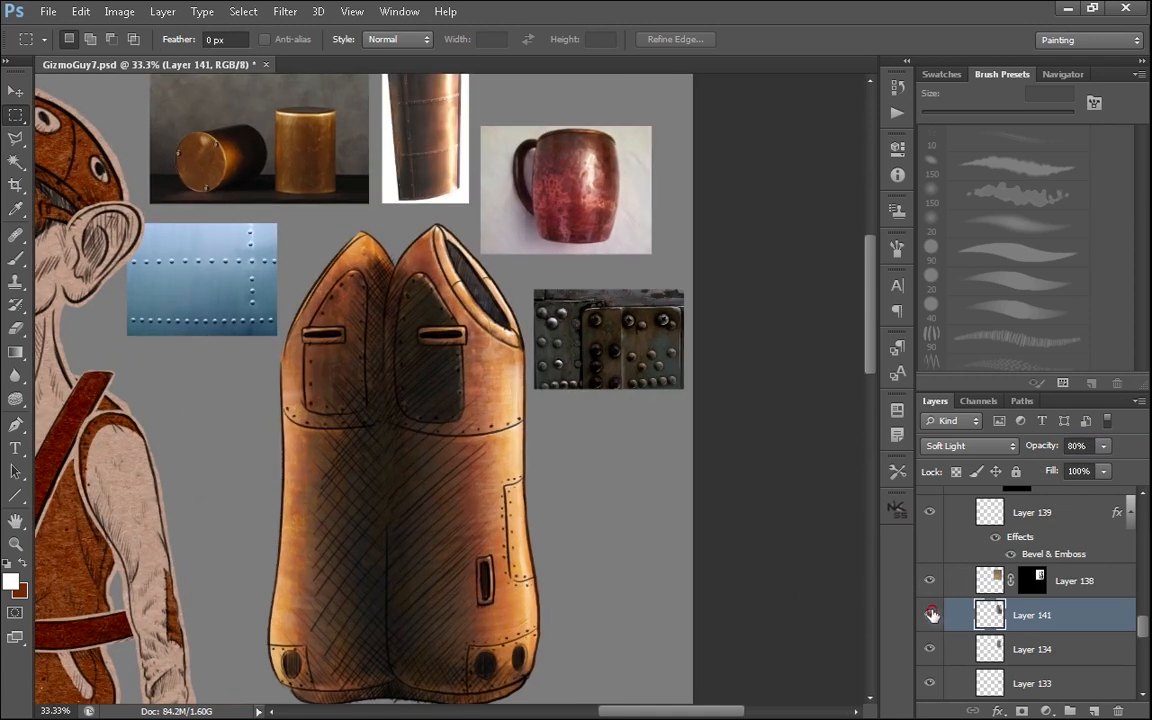
# - Compare the rocket pack with the brushed metal layer hidden and shown at its reduced opacity
pyautogui.click(931, 613)
pyautogui.click(931, 613)
pyautogui.moveTo(563, 545); pyautogui.dragTo(534, 552)
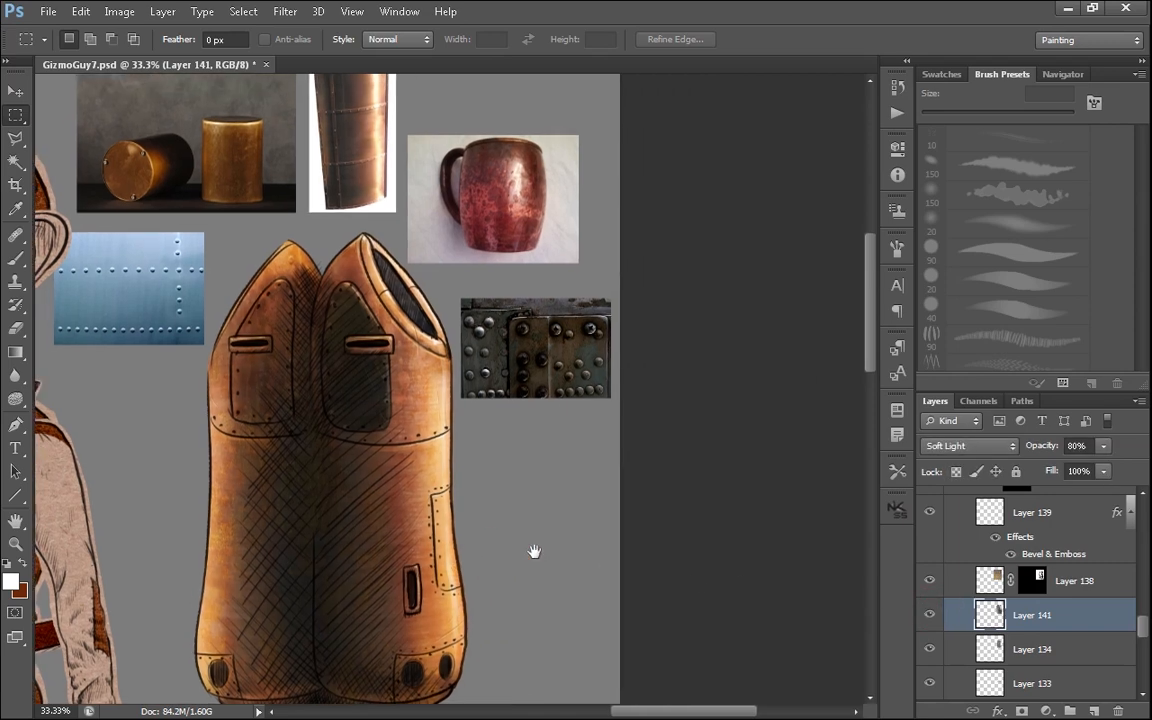
# - Add a Multiply layer above the brushed metal and set up a textured 125 px brush with 25% flow
pyautogui.click(1093, 710)
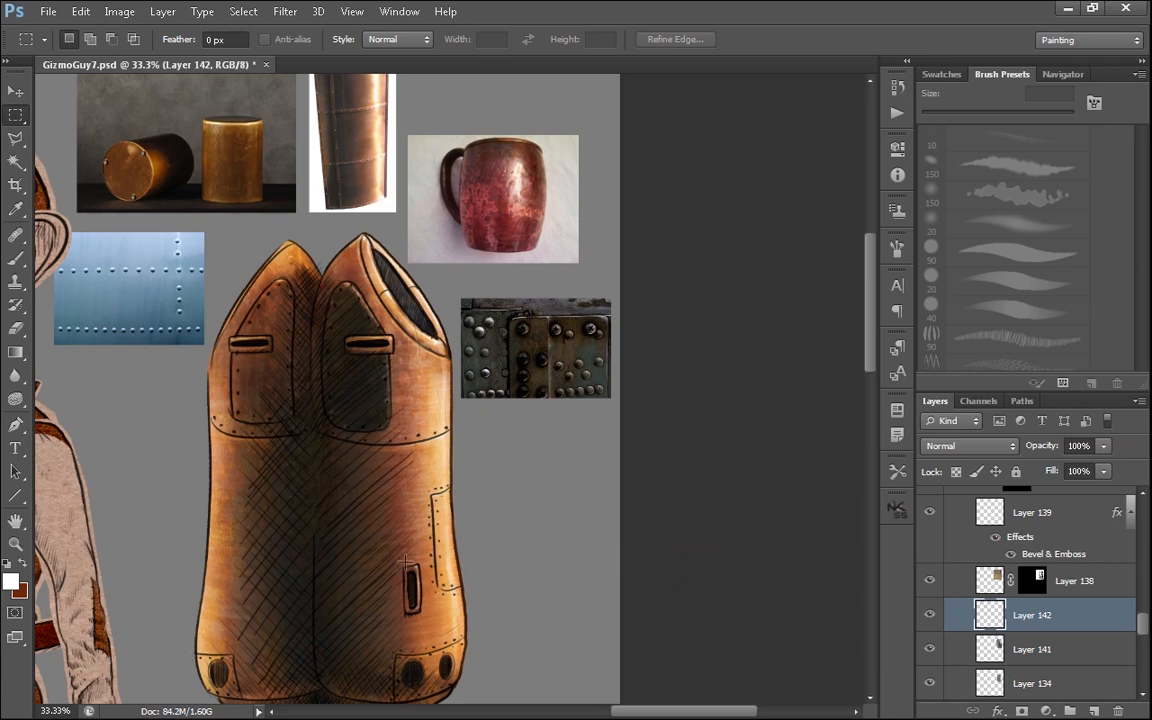
pyautogui.press('b')
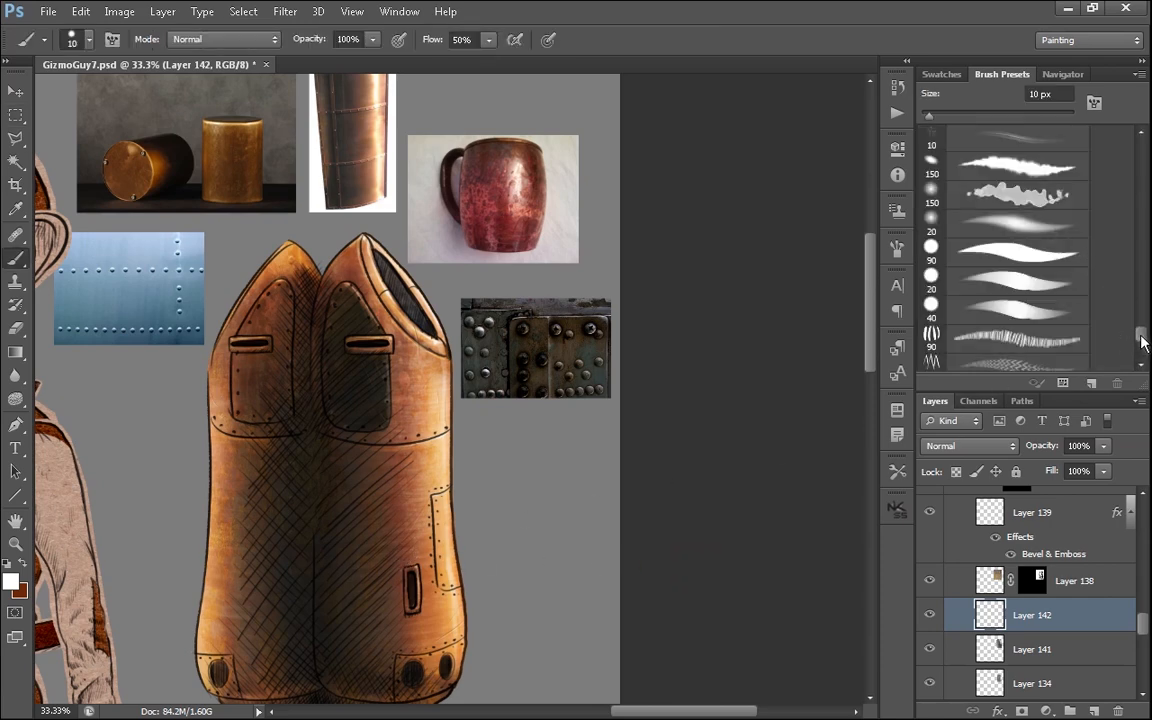
pyautogui.scroll(5, 1000, 290)
pyautogui.click(960, 288)
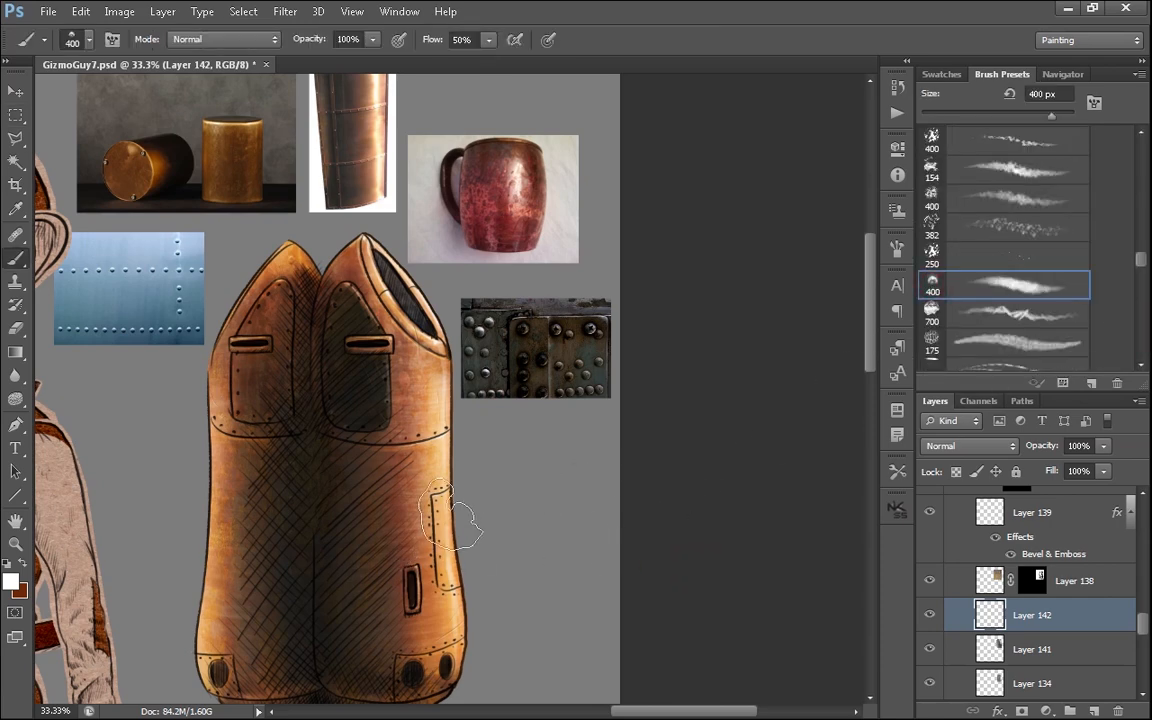
pyautogui.press('[')
pyautogui.press('[')
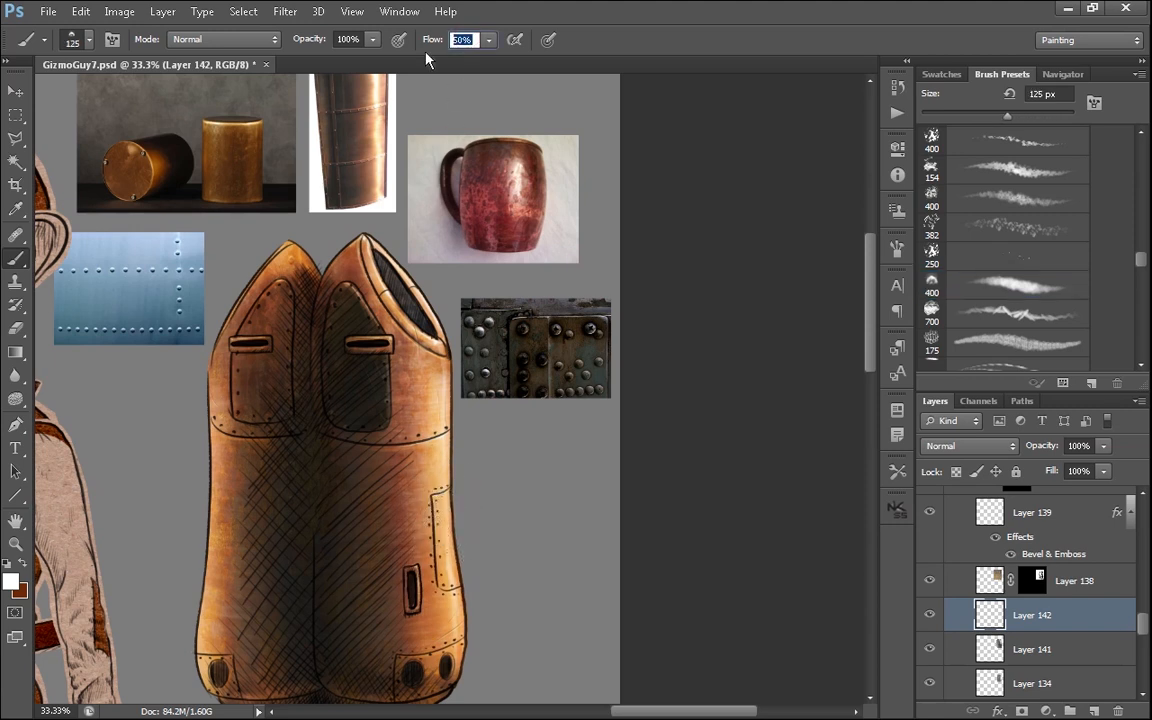
pyautogui.write('25')
pyautogui.click(962, 448)
pyautogui.click(967, 67)
pyautogui.moveTo(469, 571); pyautogui.dragTo(506, 449)
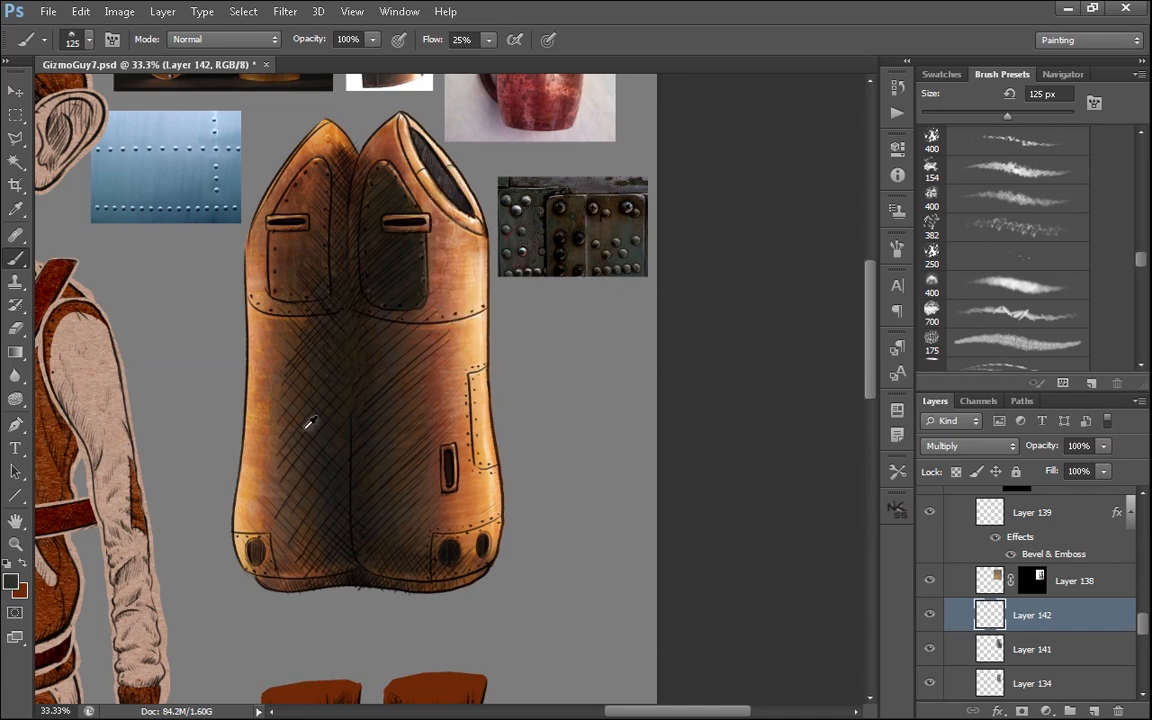
# - Darken the foreground colour to a near-black tone
pyautogui.click(12, 578)
pyautogui.moveTo(727, 540); pyautogui.dragTo(729, 569)
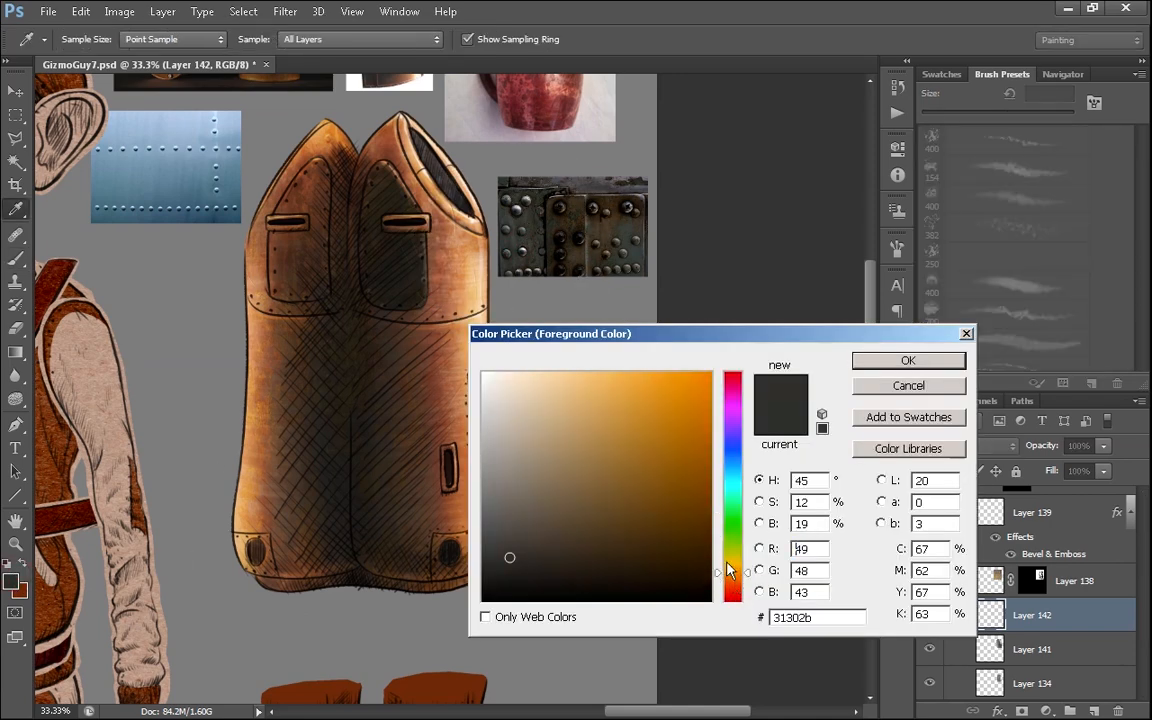
pyautogui.click(533, 577)
pyautogui.click(908, 360)
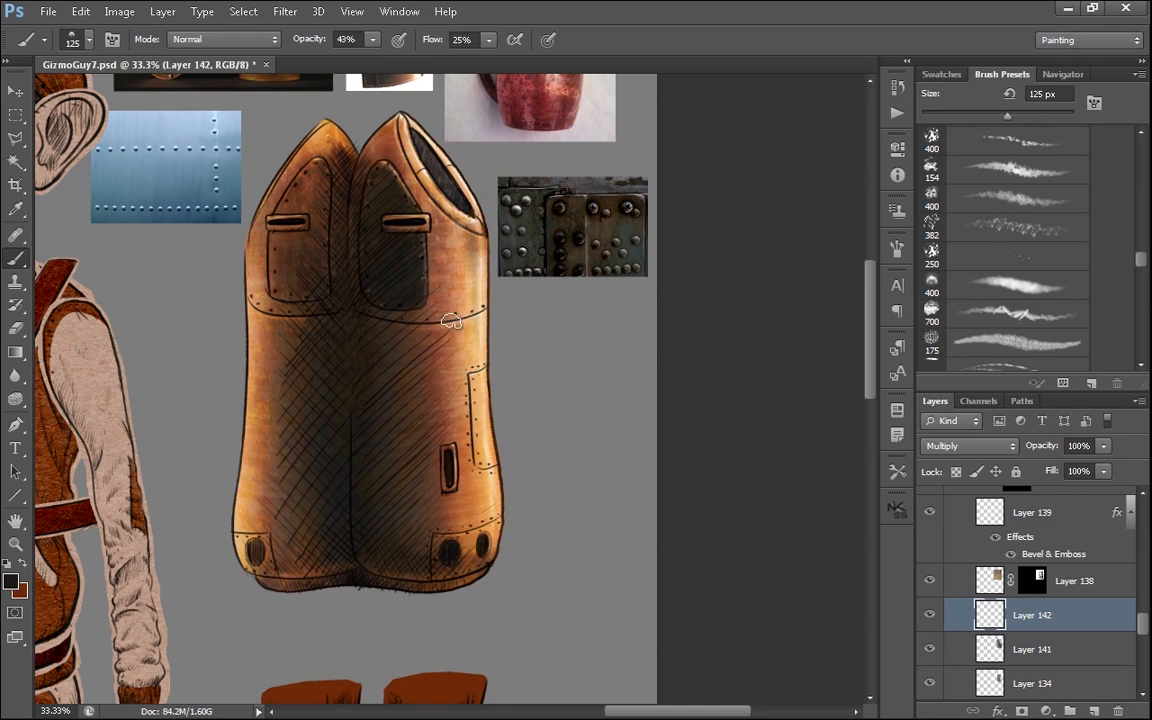
# - Paint dark vertical streaks down both tanks with the brush reduced to 40 px at 43% opacity
pyautogui.press('[')
pyautogui.press('[')
pyautogui.press('[')
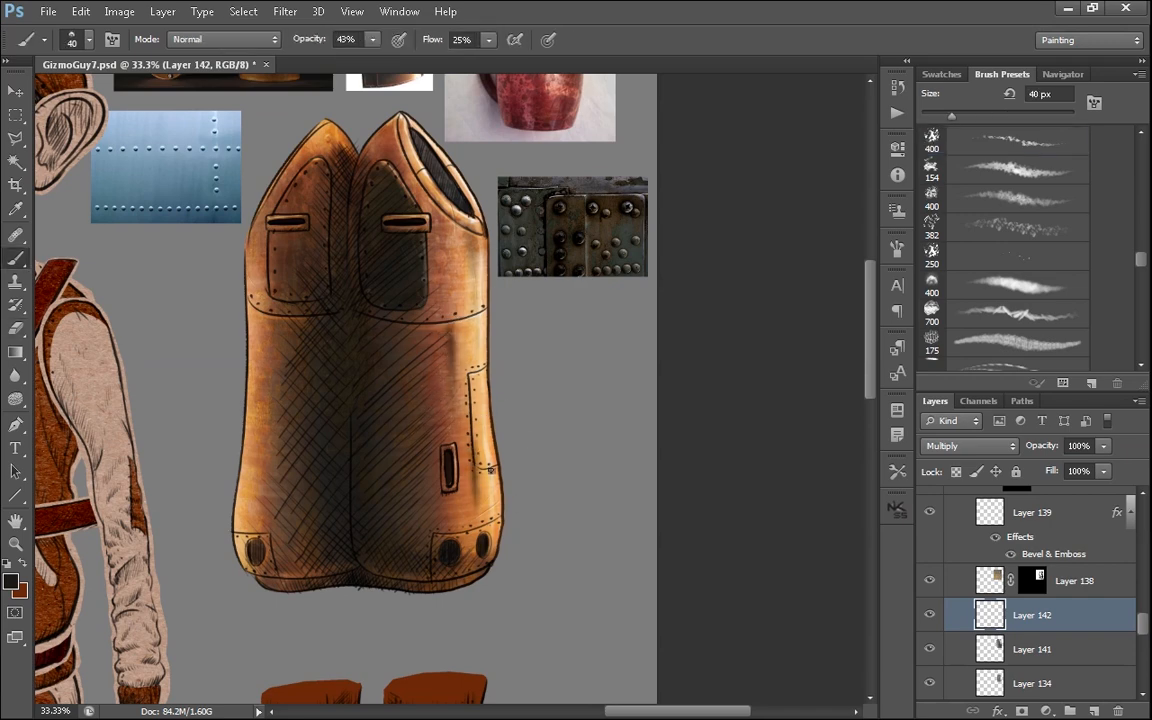
pyautogui.moveTo(266, 229); pyautogui.dragTo(265, 403)
pyautogui.moveTo(470, 330); pyautogui.dragTo(456, 218)
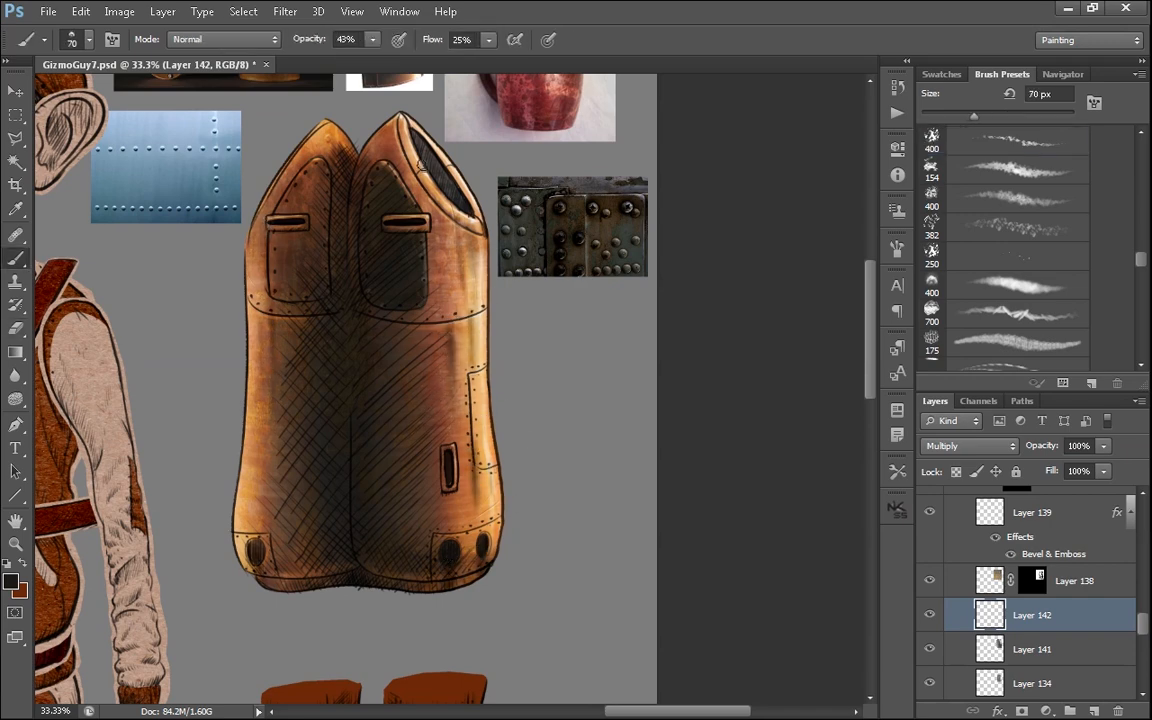
# - Add a layer above the dark streaks, choose the soft 252 px brush at 45 px, and sample a light peach from the pack's base
pyautogui.click(1094, 711)
pyautogui.moveTo(1140, 259); pyautogui.dragTo(1140, 347)
pyautogui.click(973, 242)
pyautogui.press('[')
pyautogui.press('[')
pyautogui.press('[')
pyautogui.press('[')
pyautogui.press('[')
pyautogui.press('[')
pyautogui.press('[')
pyautogui.press('[')
pyautogui.keyDown('alt'); pyautogui.click(482, 572); pyautogui.keyUp('alt')
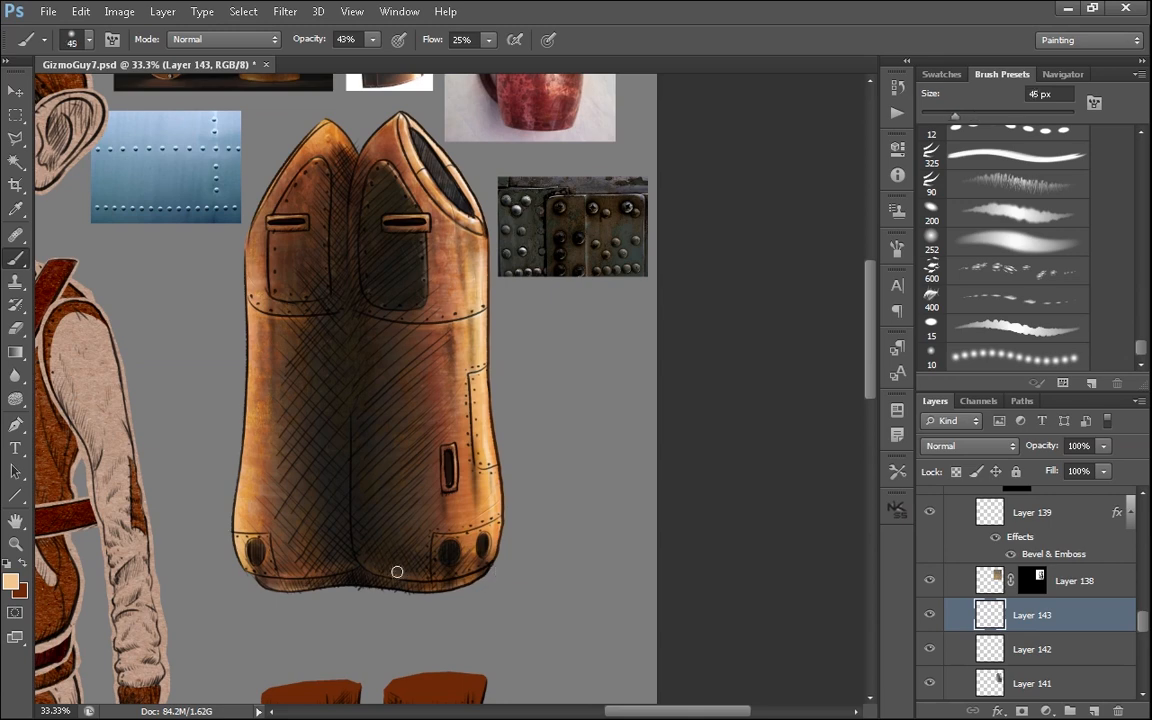
# - Pick a more muted foreground colour and enlarge the soft brush to 175 px
pyautogui.click(11, 581)
pyautogui.click(509, 442)
pyautogui.moveTo(737, 580)
pyautogui.mouseDown()
pyautogui.moveTo(741, 497)
pyautogui.moveTo(738, 555)
pyautogui.mouseUp()
pyautogui.click(908, 360)
pyautogui.press('[')
pyautogui.moveTo(291, 577); pyautogui.dragTo(302, 661)
pyautogui.press(']')
pyautogui.press(']')
pyautogui.press(']')
pyautogui.press(']')
pyautogui.press(']')
pyautogui.press(']')
pyautogui.press(']')
pyautogui.press(']')
pyautogui.press(']')
pyautogui.press(']')
pyautogui.press(']')
pyautogui.press(']')
pyautogui.press(']')
pyautogui.press(']')
pyautogui.press(']')
pyautogui.moveTo(229, 509); pyautogui.dragTo(244, 509)
# - Pick a pale cyan foreground colour and brush it softly along the left tank's upper outer edge at 30% opacity
pyautogui.click(11, 581)
pyautogui.click(738, 497)
pyautogui.click(908, 360)
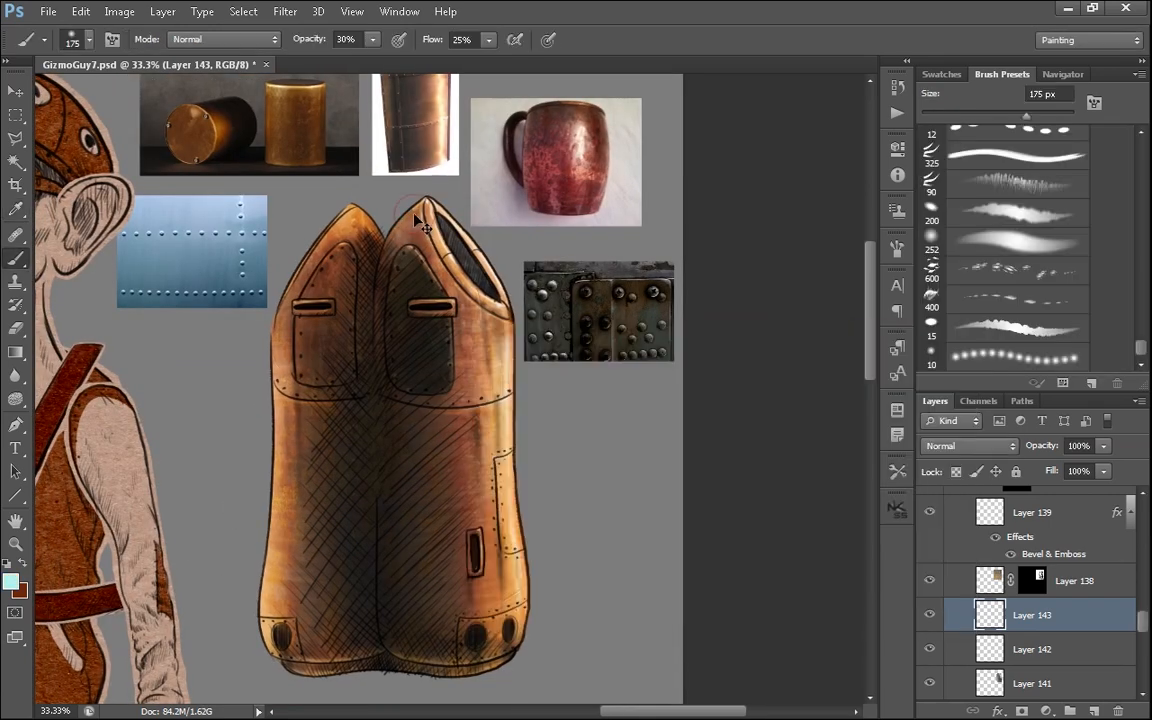
pyautogui.moveTo(308, 287); pyautogui.dragTo(354, 232)
pyautogui.hotkey('ctrl', '-')
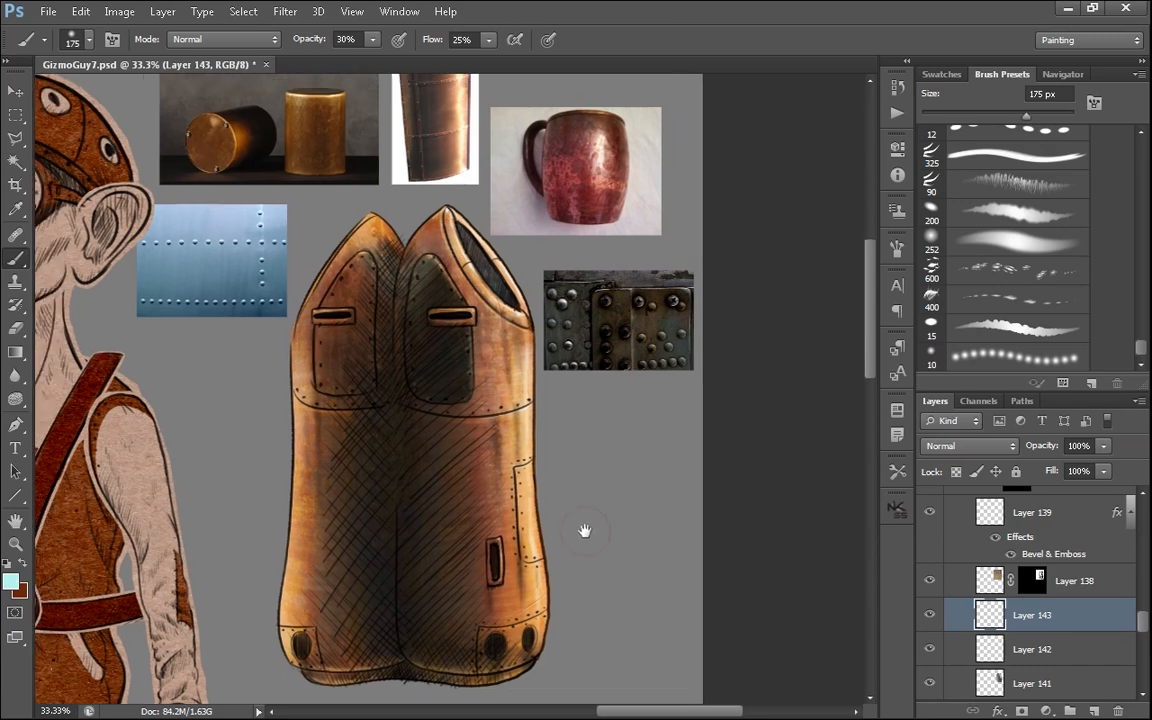
pyautogui.hotkey('ctrl', '-')
pyautogui.moveTo(450, 585)
pyautogui.mouseDown()
pyautogui.moveTo(442, 405)
pyautogui.moveTo(376, 560)
pyautogui.mouseUp()
pyautogui.hotkey('ctrl', '+')
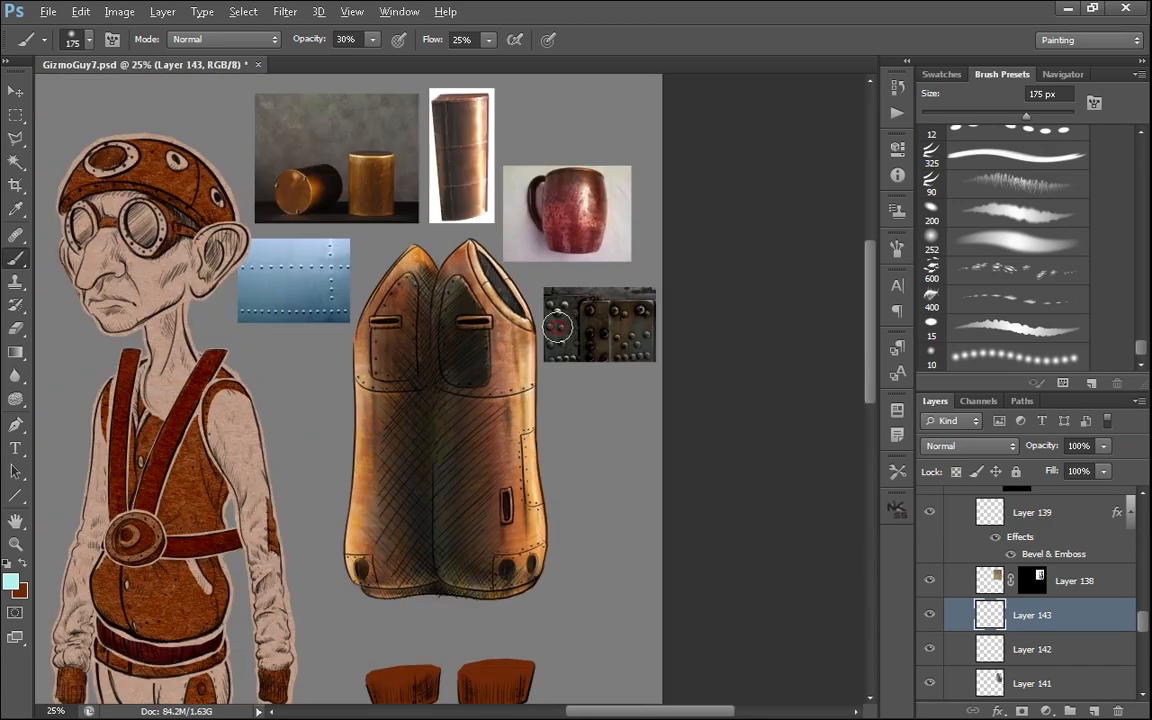
# - Sample a dark tone from the shaded lower part of the pack near the central seam
pyautogui.keyDown('alt'); pyautogui.click(427, 562); pyautogui.keyUp('alt')
pyautogui.hotkey('ctrl', '-')
pyautogui.hotkey('ctrl', '+')
pyautogui.hotkey('ctrl', '+')
# - Add a Linear Dodge (Add) layer above the bevelled stroke layer, with white as foreground colour and a 70 px brush
pyautogui.click(11, 581)
pyautogui.click(1077, 586)
pyautogui.scroll(3, 1077, 590)
pyautogui.click(1060, 611)
pyautogui.click(1094, 711)
pyautogui.press('[')
pyautogui.press('[')
pyautogui.press('[')
pyautogui.press('[')
pyautogui.press('[')
pyautogui.press('[')
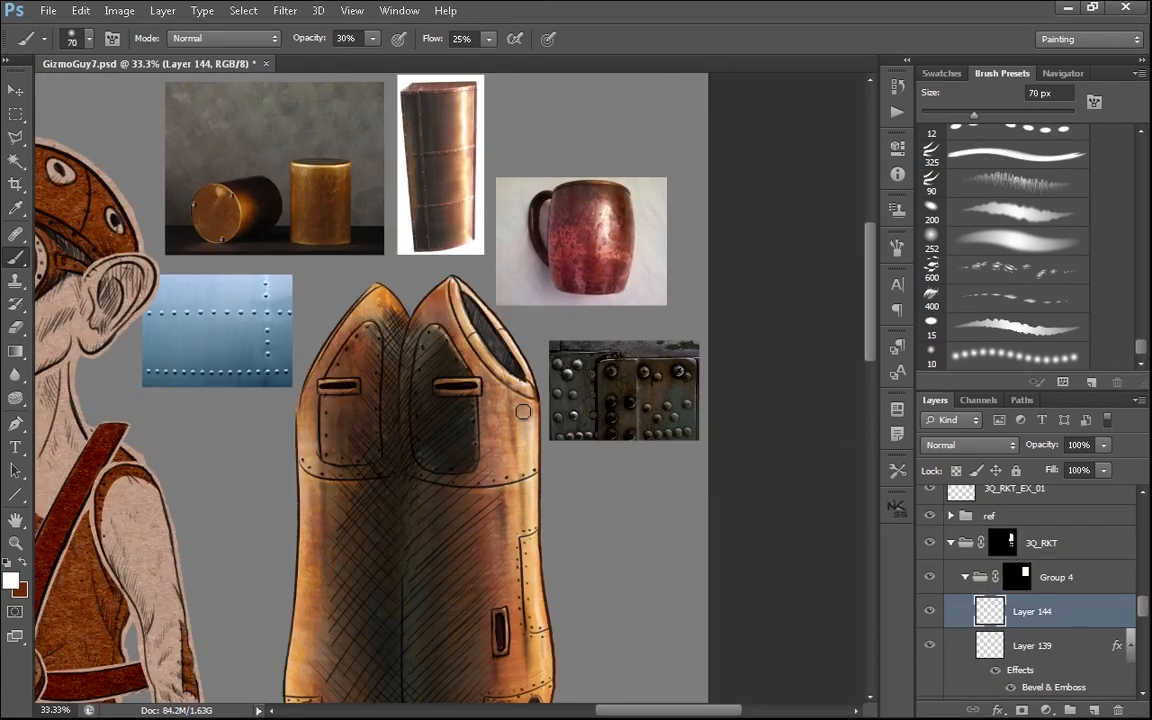
pyautogui.click(970, 446)
pyautogui.click(981, 183)
# - Paint a white highlight along the right tank's outer side with the brush reduced to 35 px
pyautogui.moveTo(590, 596); pyautogui.dragTo(609, 525)
pyautogui.press('[')
pyautogui.press('[')
pyautogui.press('[')
pyautogui.press('[')
pyautogui.press('[')
pyautogui.moveTo(553, 530)
pyautogui.mouseDown()
pyautogui.moveTo(540, 351)
pyautogui.moveTo(529, 341)
pyautogui.mouseUp()
# - Try a pale blue highlight, sampled from the riveted blue metal photo, along the left tank's upper edge
pyautogui.press('e')
pyautogui.press('b')
pyautogui.keyDown('alt'); pyautogui.click(270, 209); pyautogui.keyUp('alt')
pyautogui.moveTo(384, 232); pyautogui.dragTo(321, 328)
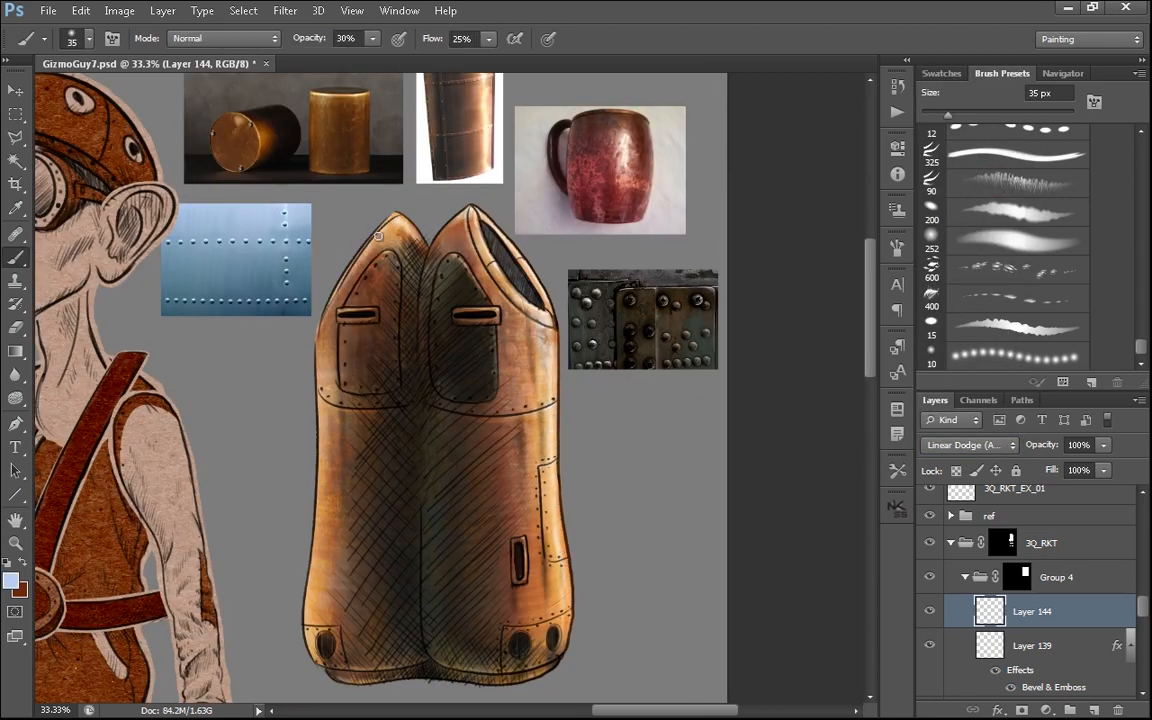
pyautogui.hotkey('ctrl', 'z')
# - Sample a darker blue from the riveted blue metal photo and paint a highlight on the left tank's upper edge
pyautogui.keyDown('alt'); pyautogui.click(304, 308); pyautogui.keyUp('alt')
pyautogui.moveTo(386, 258); pyautogui.dragTo(369, 268)
pyautogui.press(']')
pyautogui.press(']')
pyautogui.press(']')
pyautogui.press(']')
pyautogui.press(']')
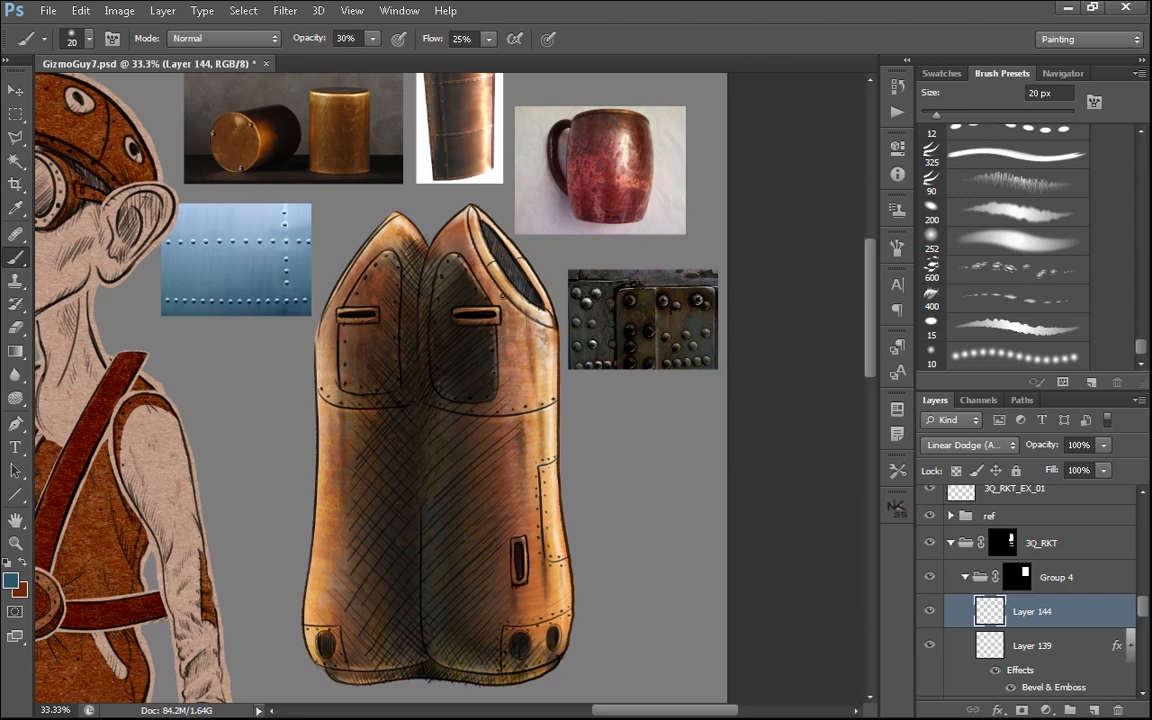
# - Pick a very dark green foreground colour, starting from hue 100, and enlarge the brush to 90 px
pyautogui.click(11, 581)
pyautogui.click(736, 543)
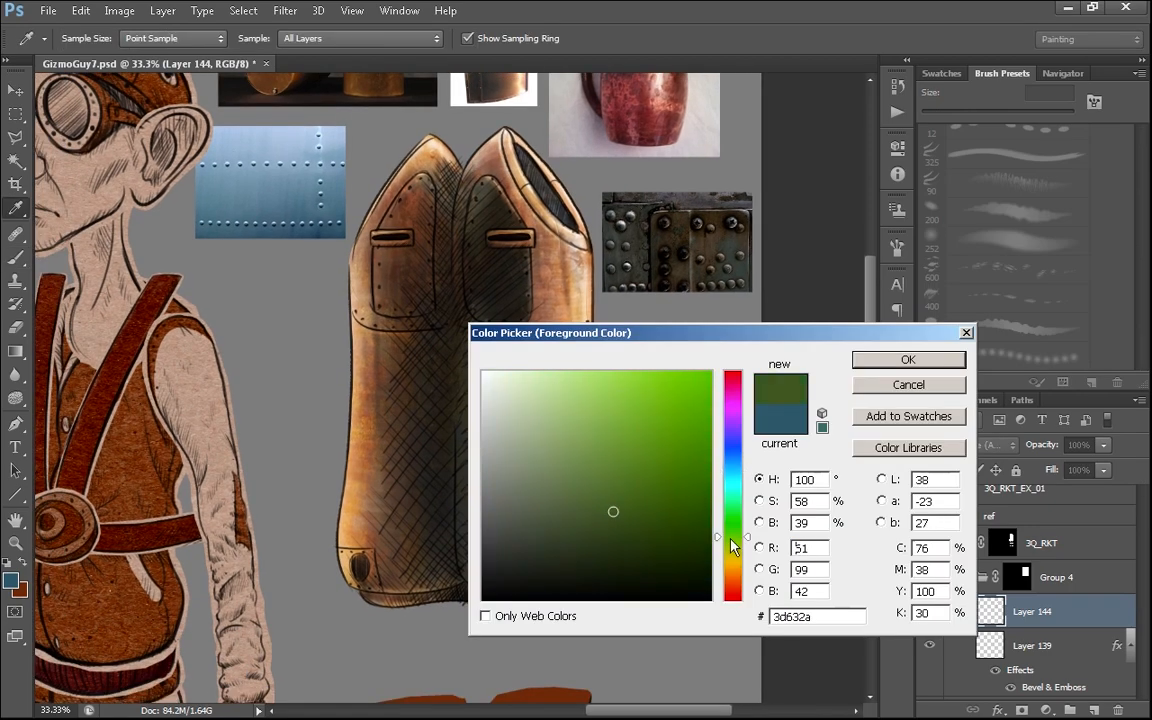
pyautogui.click(908, 358)
pyautogui.press(']')
pyautogui.press(']')
pyautogui.press(']')
pyautogui.press(']')
pyautogui.press(']')
pyautogui.press(']')
pyautogui.press(']')
pyautogui.click(11, 581)
pyautogui.click(571, 550)
pyautogui.click(908, 358)
# - Collapse the bevelled stroke layer's effects and rename the layer txtre
pyautogui.click(1127, 651)
pyautogui.doubleClick(1032, 646)
pyautogui.write('txtre')
# - Add an Overlay layer at the top of Group 4 and pick a muted green foreground colour
pyautogui.click(1094, 710)
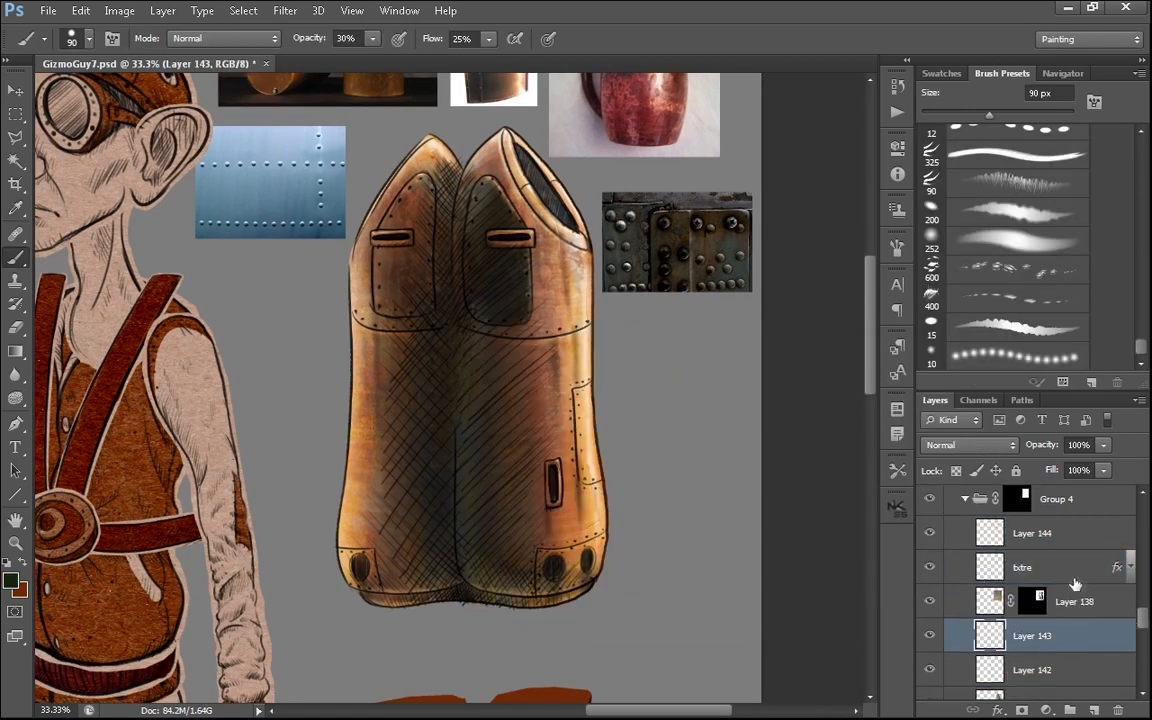
pyautogui.moveTo(1072, 636); pyautogui.dragTo(1072, 520)
pyautogui.click(968, 445)
pyautogui.click(965, 222)
pyautogui.click(11, 581)
pyautogui.click(908, 359)
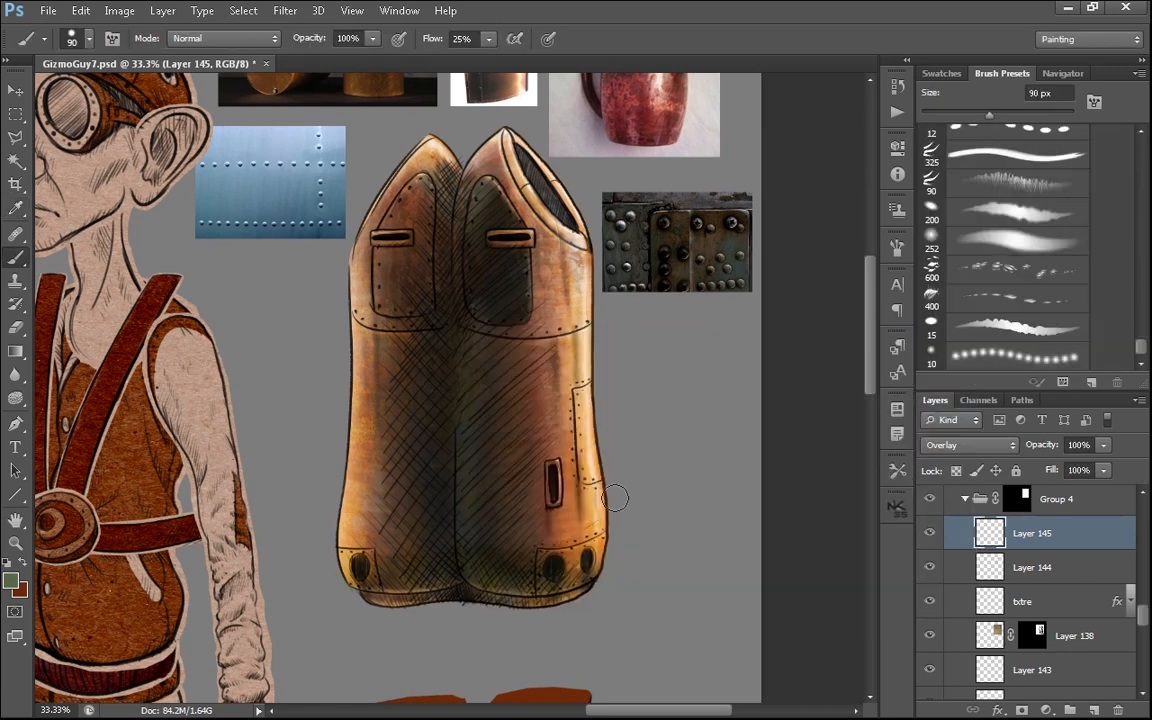
# - Tint the left tank's hatch muted green, and try the same tint on the riveted side panel
pyautogui.moveTo(418, 196); pyautogui.dragTo(396, 305)
pyautogui.press('e')
pyautogui.press('b')
pyautogui.moveTo(590, 408); pyautogui.dragTo(593, 475)
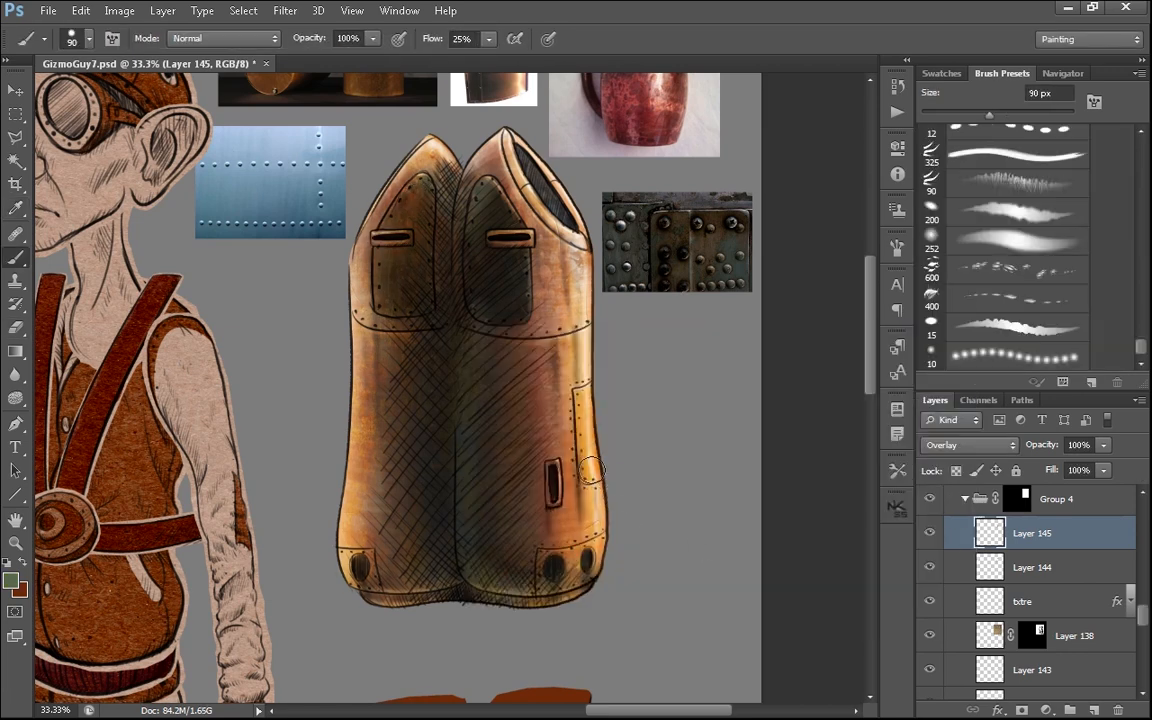
pyautogui.hotkey('ctrl', 'z')
# - On Layer 133, paint the riveted side panel and lower right corner plate muted green with a smaller brush at 40% opacity
pyautogui.scroll(-3, 1060, 600)
pyautogui.click(1060, 650)
pyautogui.click(1058, 650)
pyautogui.press('4')
pyautogui.press('[')
pyautogui.press('[')
pyautogui.moveTo(589, 405)
pyautogui.mouseDown()
pyautogui.moveTo(594, 476)
pyautogui.moveTo(572, 465)
pyautogui.mouseUp()
pyautogui.press('e')
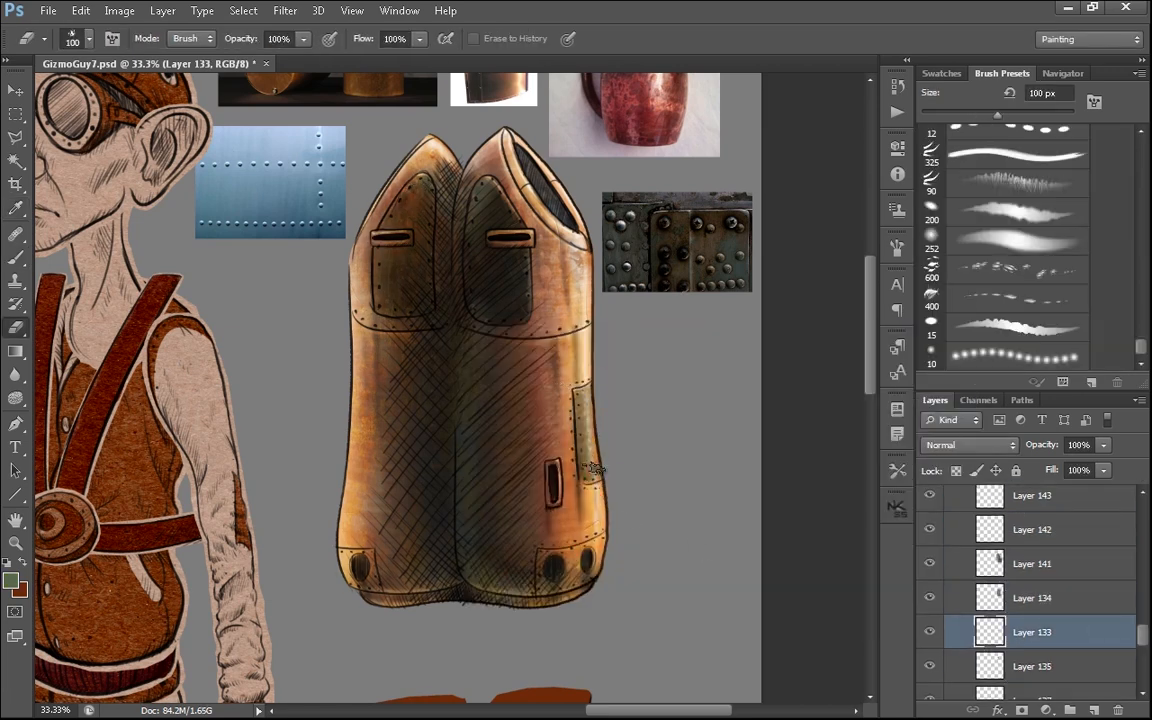
pyautogui.press('b')
pyautogui.moveTo(560, 560); pyautogui.dragTo(605, 498)
pyautogui.press('e')
# - Compare the pack with the dark streak layer, Layer 142, hidden and shown
pyautogui.click(931, 530)
pyautogui.click(931, 530)
pyautogui.click(1030, 530)
pyautogui.scroll(-2, 601, 348)
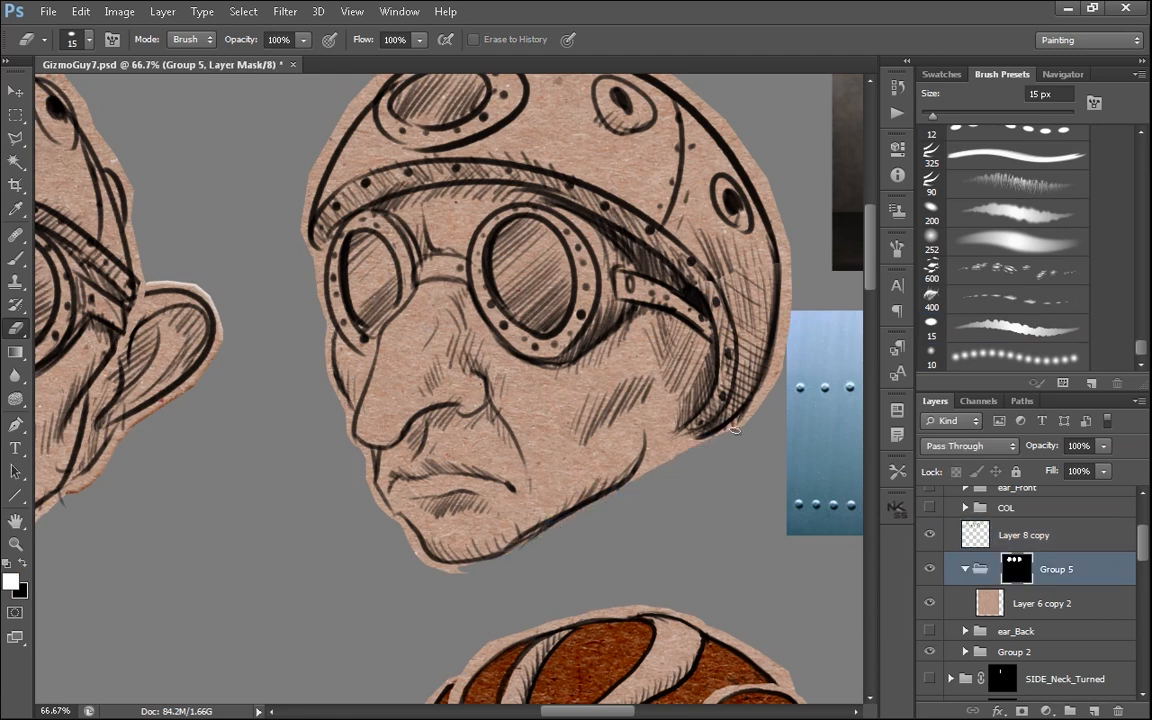
# - Trim the Group 5 mask to the ink outline at the back of the helmet, the chin and the front of the face
pyautogui.moveTo(735, 430); pyautogui.dragTo(784, 360)
pyautogui.moveTo(528, 548); pyautogui.dragTo(455, 573)
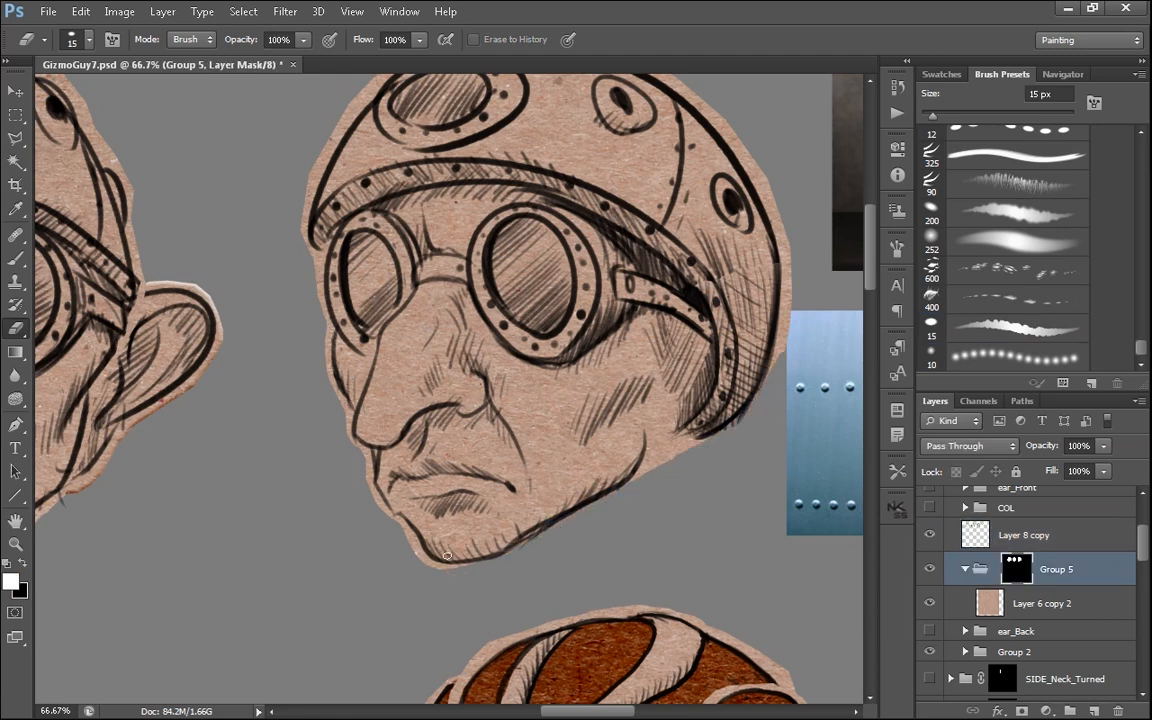
pyautogui.moveTo(326, 374); pyautogui.dragTo(299, 230)
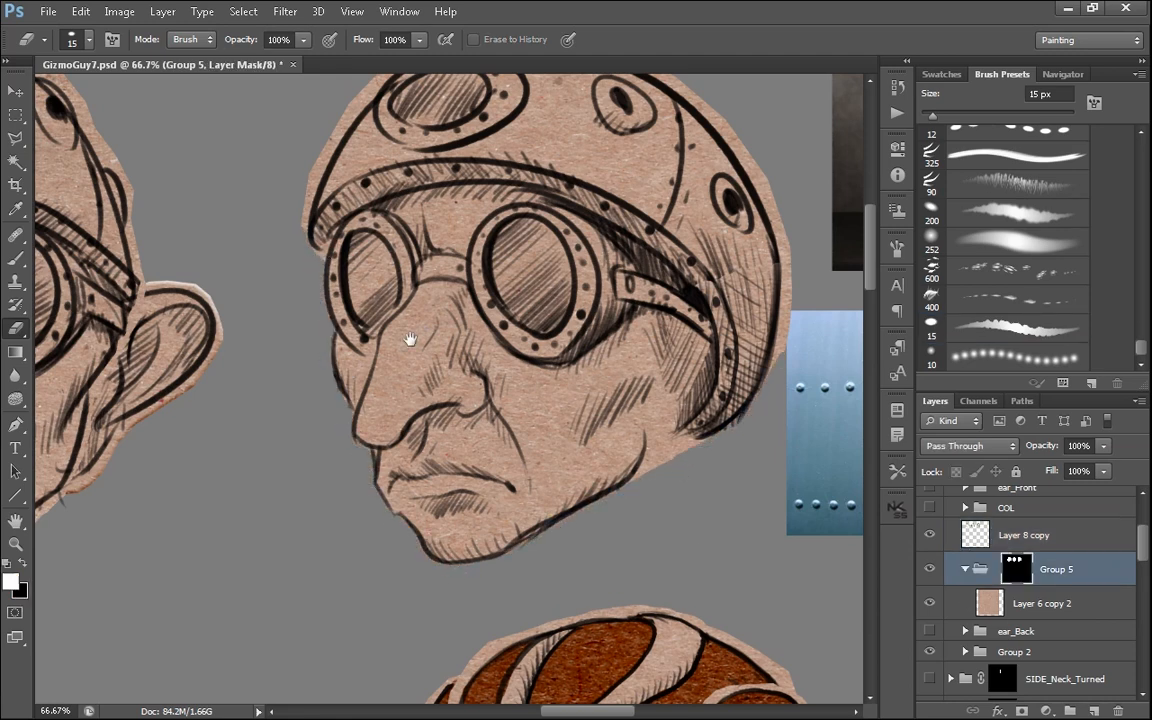
# - Trim the rest of the Group 5 mask to the outline around the helmet's crown, its back edge and the rear jaw
pyautogui.moveTo(410, 340); pyautogui.dragTo(367, 428)
pyautogui.moveTo(261, 325)
pyautogui.mouseDown()
pyautogui.moveTo(356, 150)
pyautogui.moveTo(562, 141)
pyautogui.mouseUp()
pyautogui.press('x')
pyautogui.press('x')
pyautogui.moveTo(566, 140)
pyautogui.mouseDown()
pyautogui.moveTo(676, 200)
pyautogui.moveTo(740, 452)
pyautogui.mouseUp()
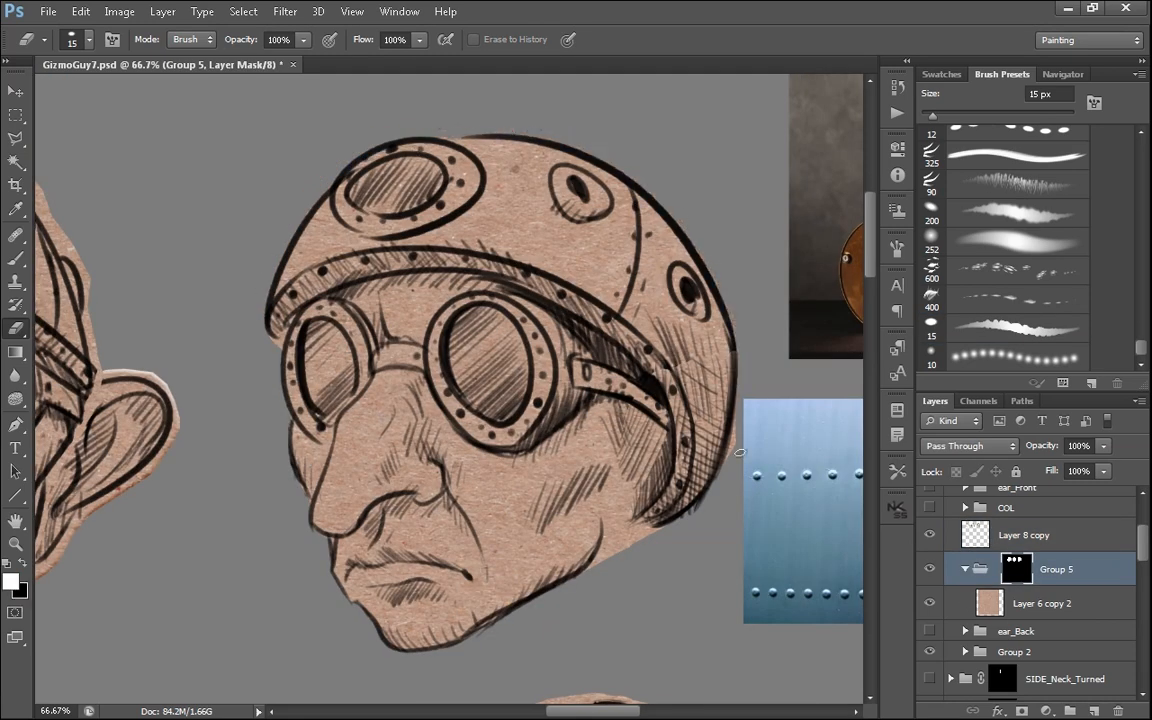
pyautogui.moveTo(619, 555); pyautogui.dragTo(602, 562)
# - Add one paint layer above the paper texture in Group 5 and another above Layer 8 copy
pyautogui.click(1042, 603)
pyautogui.click(1094, 711)
pyautogui.press('b')
pyautogui.click(1024, 535)
pyautogui.click(1094, 711)
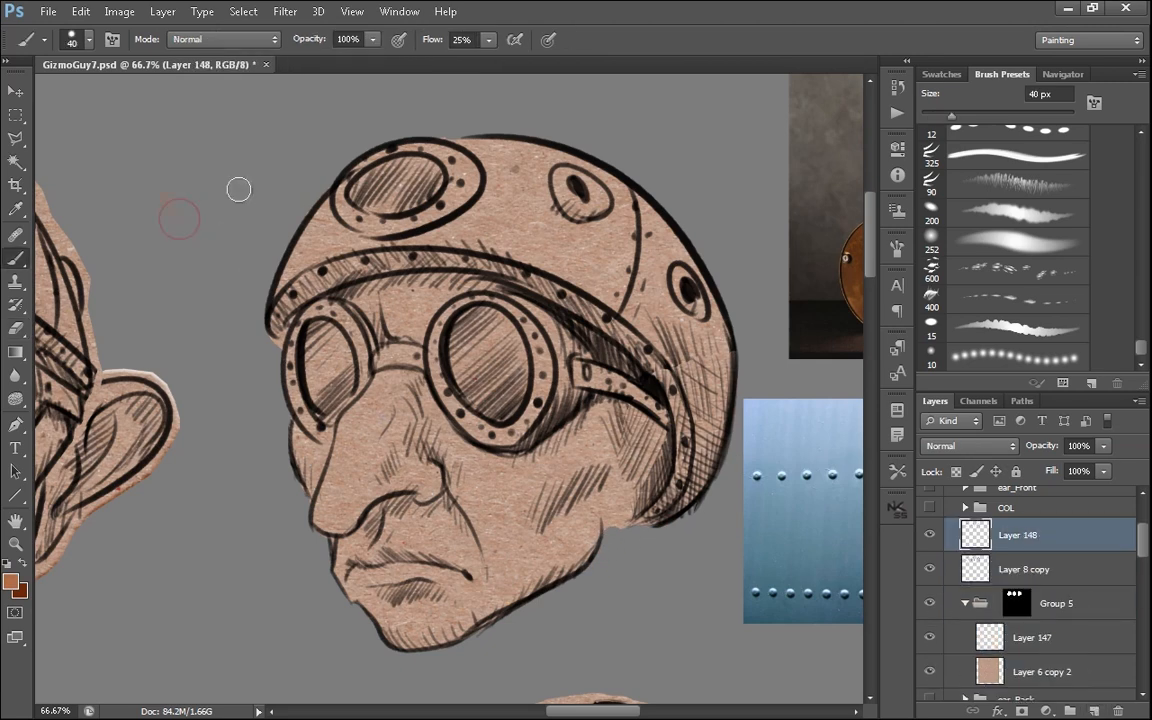
# - Paint a soft-edged, flat tan-orange ball beside the head on Layer 148 as a skin colour test
pyautogui.click(1018, 242)
pyautogui.moveTo(190, 208)
pyautogui.mouseDown()
pyautogui.moveTo(194, 181)
pyautogui.moveTo(198, 198)
pyautogui.moveTo(211, 178)
pyautogui.moveTo(145, 226)
pyautogui.mouseUp()
pyautogui.hotkey('ctrl', 'z')
pyautogui.press('[')
pyautogui.press('[')
pyautogui.press('[')
pyautogui.press('[')
pyautogui.press('[')
pyautogui.press('[')
pyautogui.click(15, 584)
pyautogui.click(583, 414)
pyautogui.press('Return')
# - Lock Layer 148's transparent pixels and start shading the ball's lower side with a darker brown at 30% opacity
pyautogui.click(957, 472)
pyautogui.click(12, 582)
pyautogui.click(597, 455)
pyautogui.click(908, 361)
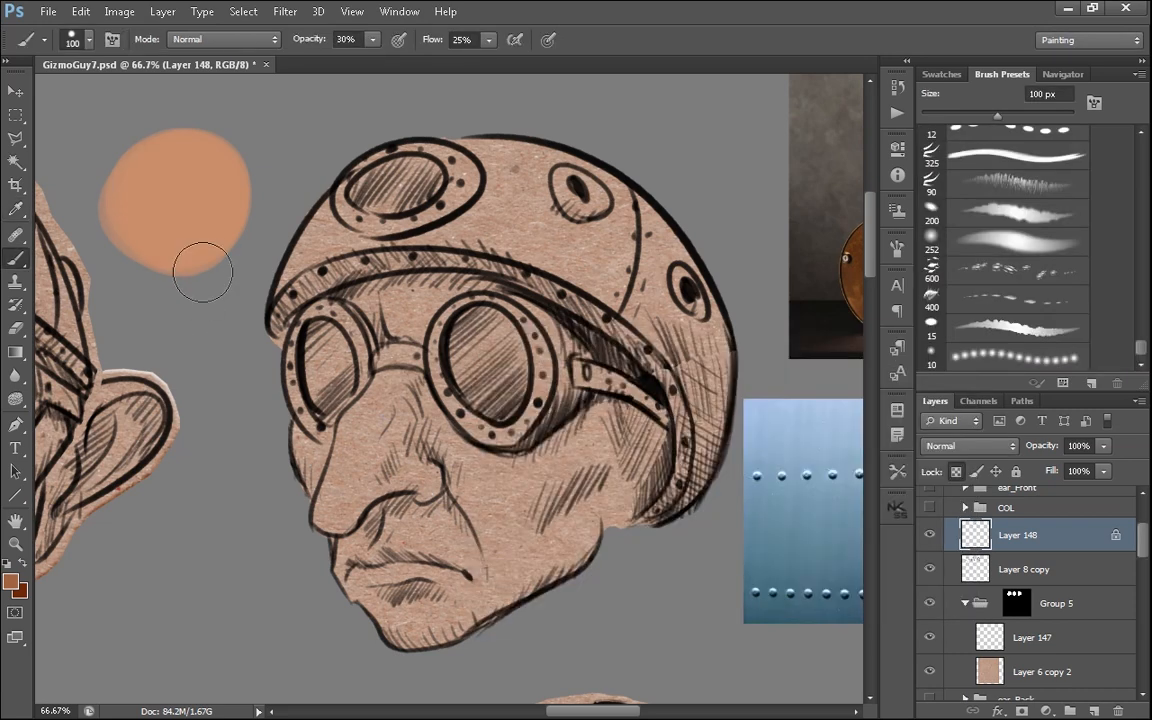
pyautogui.moveTo(203, 268)
pyautogui.mouseDown()
pyautogui.moveTo(112, 193)
pyautogui.moveTo(198, 217)
pyautogui.mouseUp()
pyautogui.keyDown('alt'); pyautogui.click(188, 172); pyautogui.keyUp('alt')
pyautogui.press('[')
pyautogui.press('[')
pyautogui.press('[')
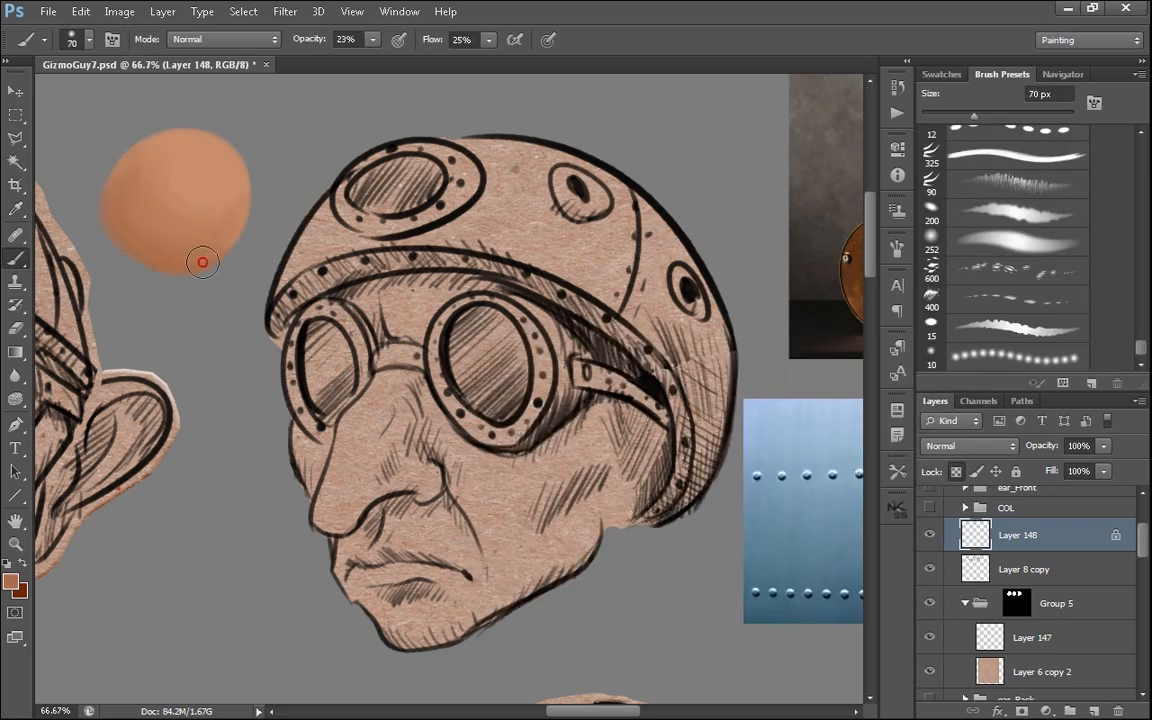
# - Build up the ball's shadow side with progressively darker browns and a smaller soft brush
pyautogui.click(12, 582)
pyautogui.moveTo(202, 262)
pyautogui.mouseDown()
pyautogui.moveTo(126, 204)
pyautogui.moveTo(244, 257)
pyautogui.mouseUp()
pyautogui.click(636, 495)
pyautogui.press('Return')
pyautogui.keyDown('alt'); pyautogui.click(220, 231); pyautogui.keyUp('alt')
pyautogui.click(12, 582)
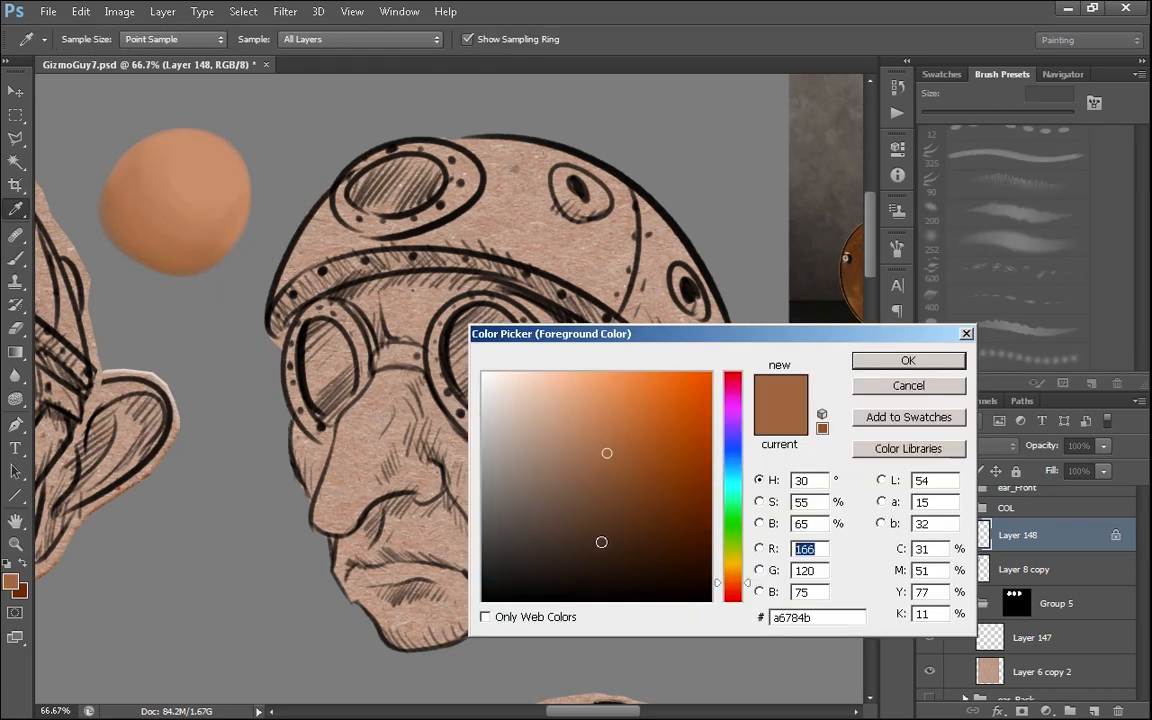
pyautogui.click(609, 494)
pyautogui.click(895, 364)
pyautogui.moveTo(122, 222)
pyautogui.mouseDown()
pyautogui.moveTo(244, 247)
pyautogui.moveTo(211, 262)
pyautogui.mouseUp()
# - Deepen the shadow along the ball's lower left edge with a very dark brown
pyautogui.click(12, 582)
pyautogui.click(622, 533)
pyautogui.click(900, 362)
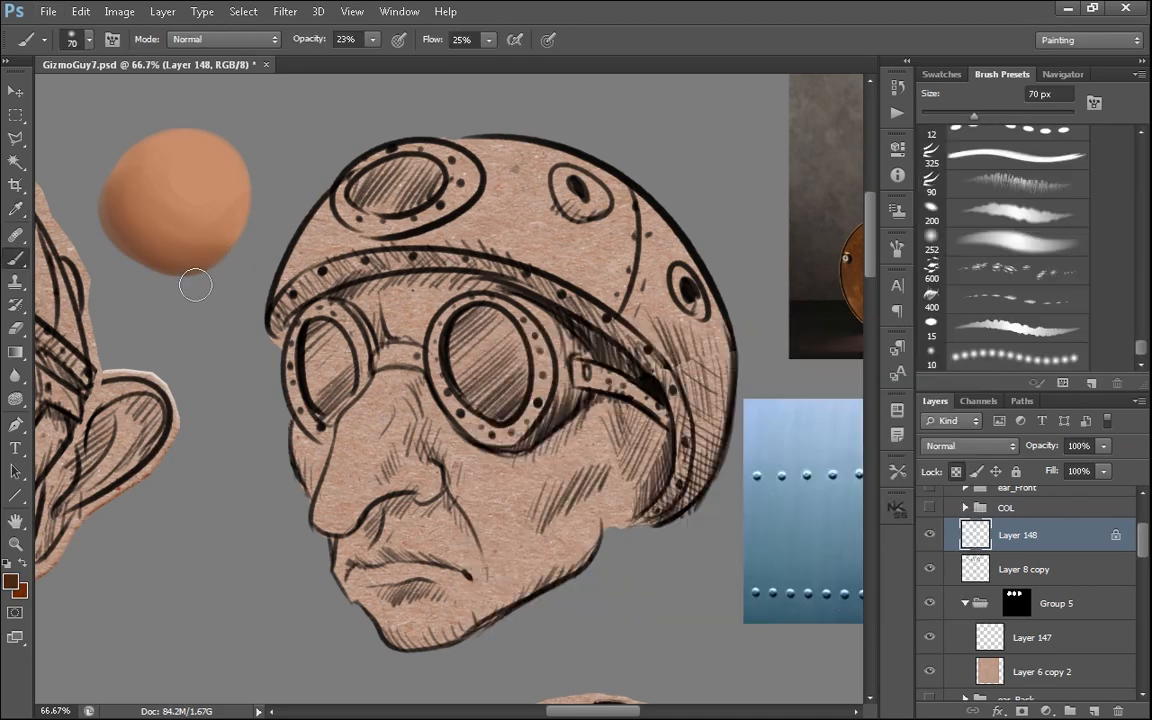
pyautogui.moveTo(112, 218); pyautogui.dragTo(245, 260)
# - Brighten the upper right of the ball with a light pink at 30% opacity
pyautogui.keyDown('alt'); pyautogui.click(205, 172); pyautogui.keyUp('alt')
pyautogui.click(12, 582)
pyautogui.click(588, 388)
pyautogui.click(907, 360)
pyautogui.click(12, 582)
pyautogui.click(907, 360)
pyautogui.press('0')
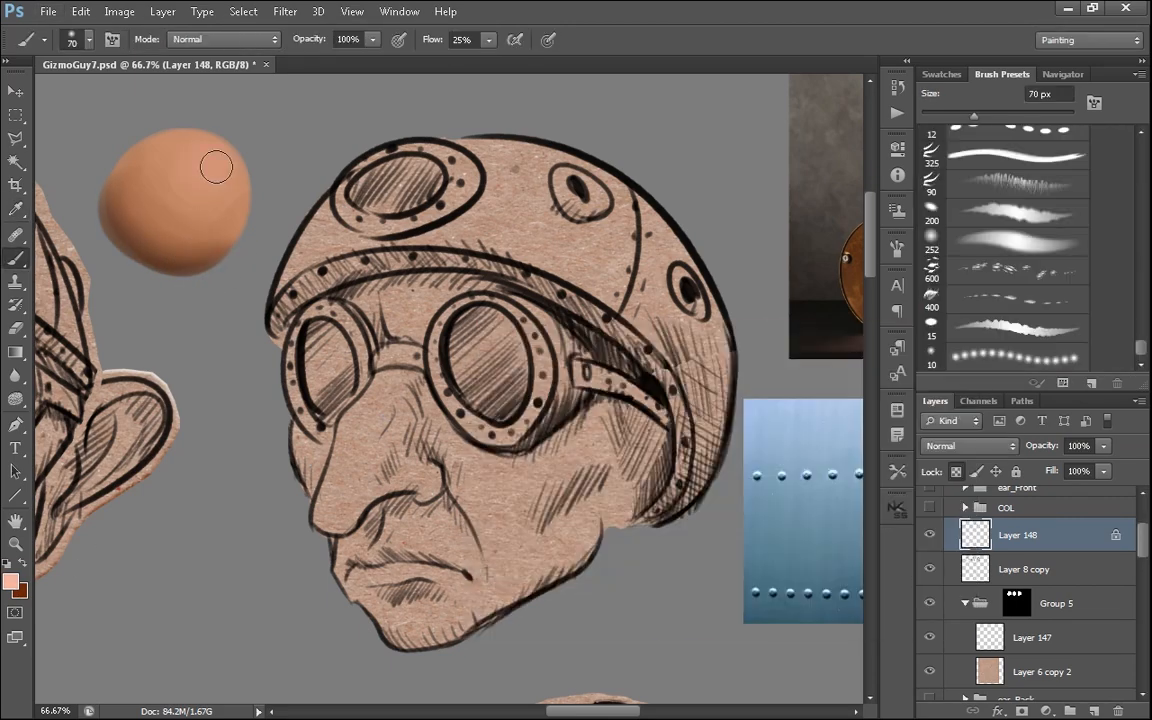
pyautogui.press('3')
pyautogui.keyDown('alt'); pyautogui.click(211, 180); pyautogui.keyUp('alt')
pyautogui.moveTo(216, 167)
pyautogui.mouseDown()
pyautogui.moveTo(205, 160)
pyautogui.moveTo(224, 223)
pyautogui.mouseUp()
# - Pick a pale peach for the small highlight on the ball's upper right
pyautogui.keyDown('alt'); pyautogui.click(222, 190); pyautogui.keyUp('alt')
pyautogui.click(12, 582)
pyautogui.click(543, 376)
pyautogui.click(898, 363)
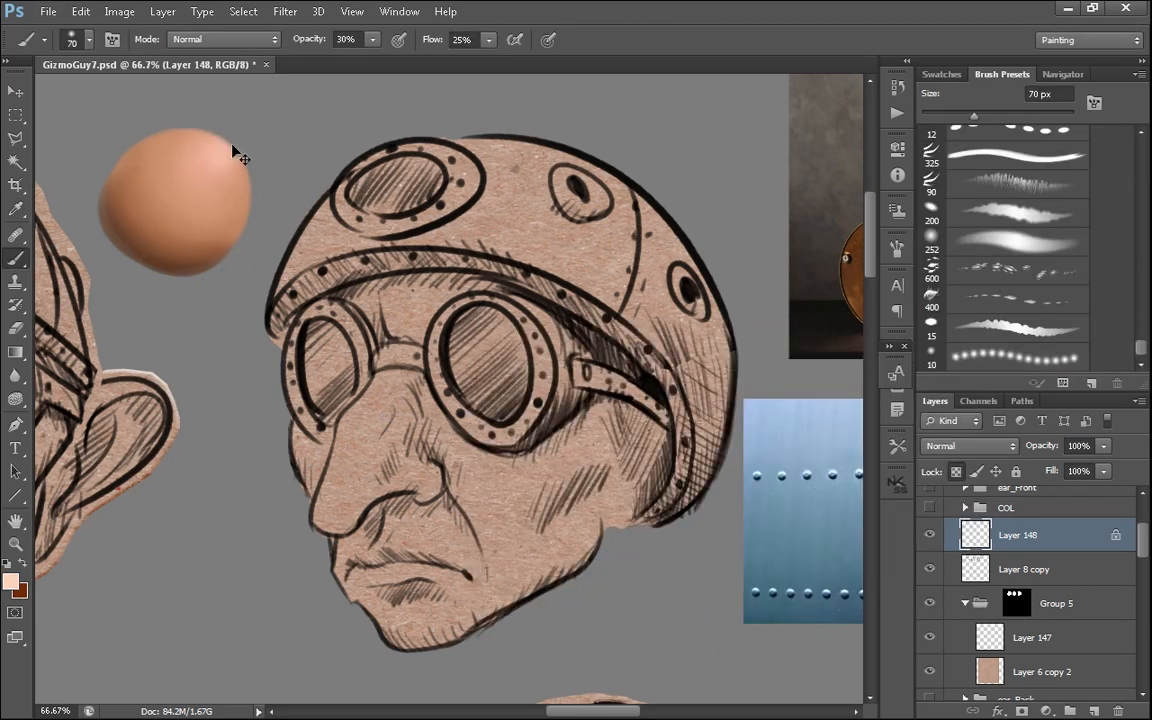
# - Tint the ball's lower left shadow edge with a muted blue and save the file
pyautogui.click(12, 582)
pyautogui.click(733, 471)
pyautogui.click(907, 360)
pyautogui.press(']')
pyautogui.press(']')
pyautogui.press(']')
pyautogui.press(']')
pyautogui.press(']')
pyautogui.moveTo(121, 250); pyautogui.dragTo(187, 233)
pyautogui.hotkey('ctrl', 's')
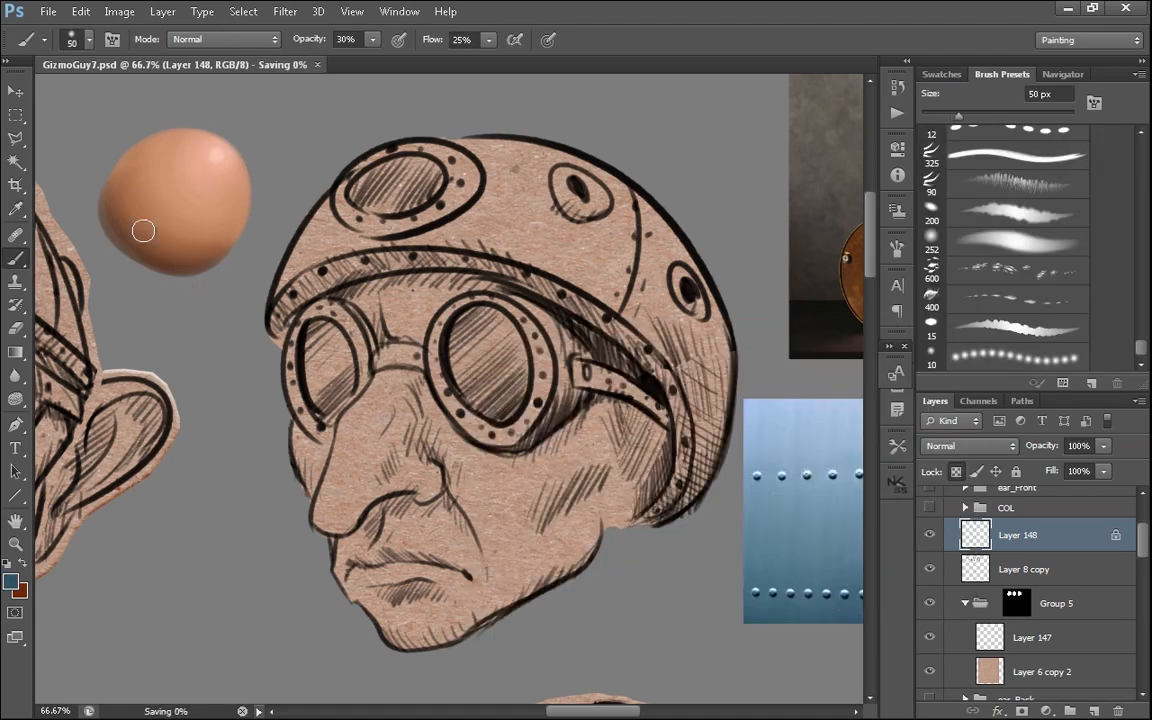
# - Unlock Layer 148's transparent pixels and add a new layer above it for colour tints
pyautogui.click(12, 582)
pyautogui.moveTo(735, 500); pyautogui.dragTo(735, 440)
pyautogui.click(907, 360)
pyautogui.click(956, 471)
pyautogui.click(1093, 711)
# - Glaze the ball's underside on Layer 149 with a reddish brown mixed from its own colour at 10% opacity
pyautogui.moveTo(216, 257); pyautogui.dragTo(263, 296)
pyautogui.keyDown('alt'); pyautogui.click(244, 267); pyautogui.keyUp('alt')
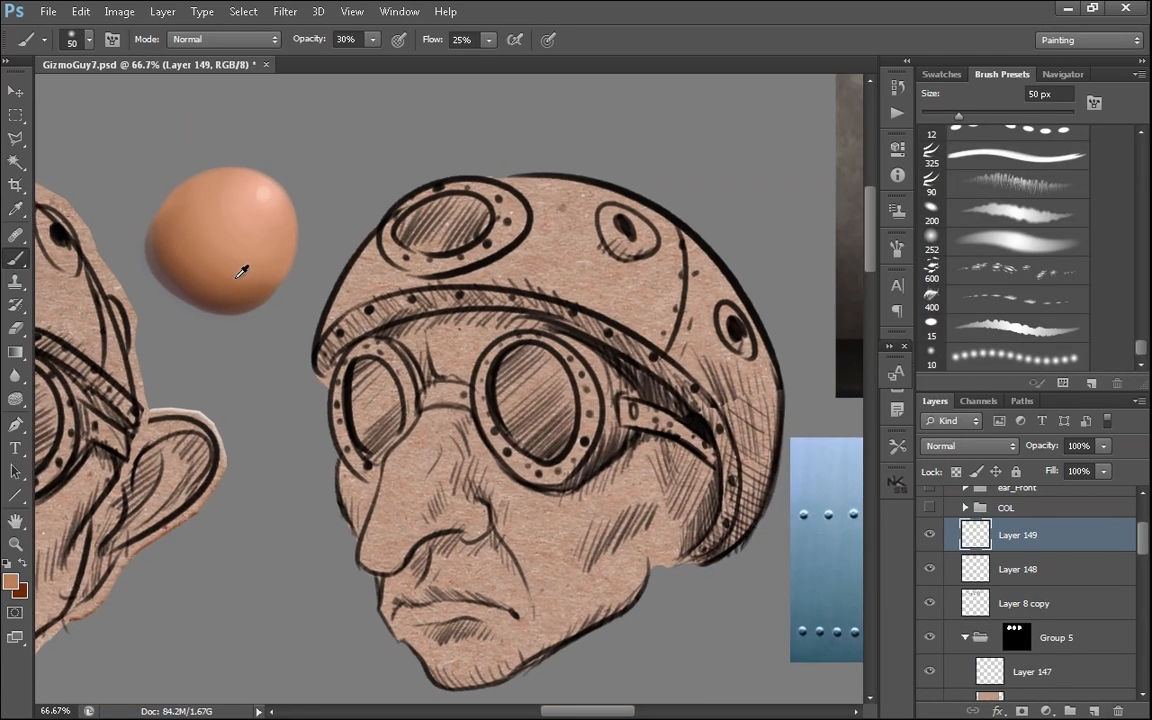
pyautogui.click(12, 582)
pyautogui.click(907, 360)
pyautogui.click(12, 582)
pyautogui.click(620, 505)
pyautogui.click(907, 360)
pyautogui.moveTo(222, 245); pyautogui.dragTo(216, 240)
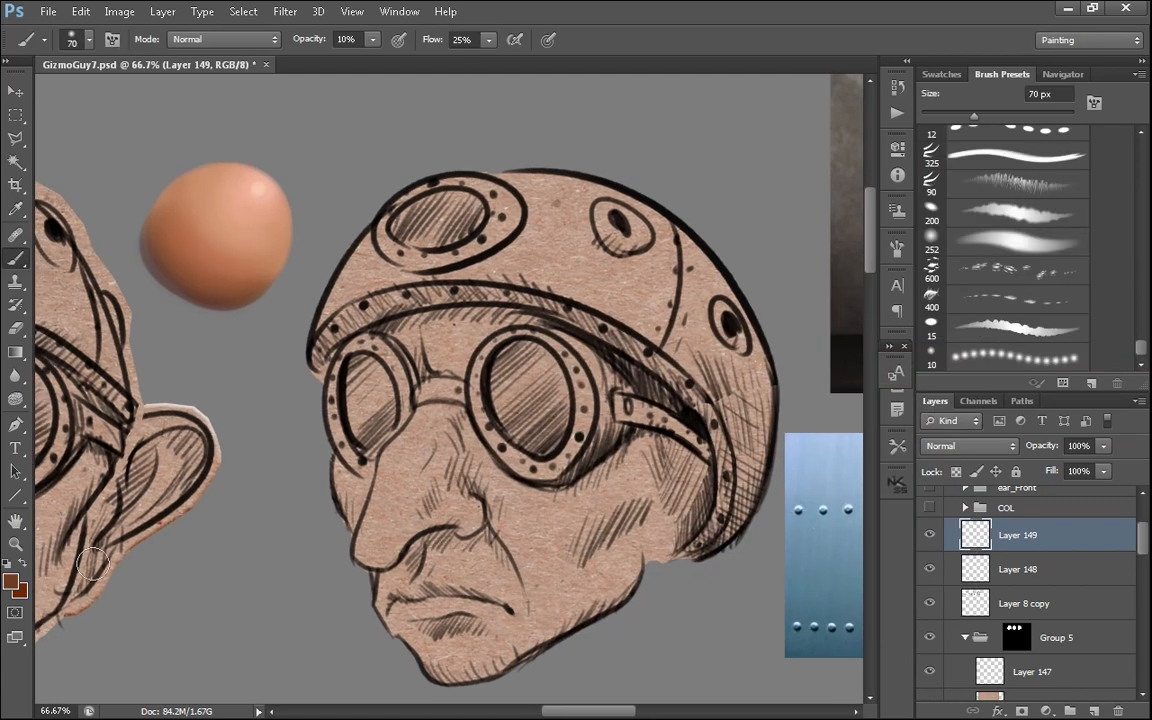
# - Choose dark green #294719 as the paint colour for tinting the ball
pyautogui.keyDown('alt'); pyautogui.click(246, 186); pyautogui.keyUp('alt')
pyautogui.click(12, 582)
pyautogui.click(735, 596)
pyautogui.click(907, 360)
pyautogui.click(12, 582)
pyautogui.click(735, 540)
pyautogui.click(630, 537)
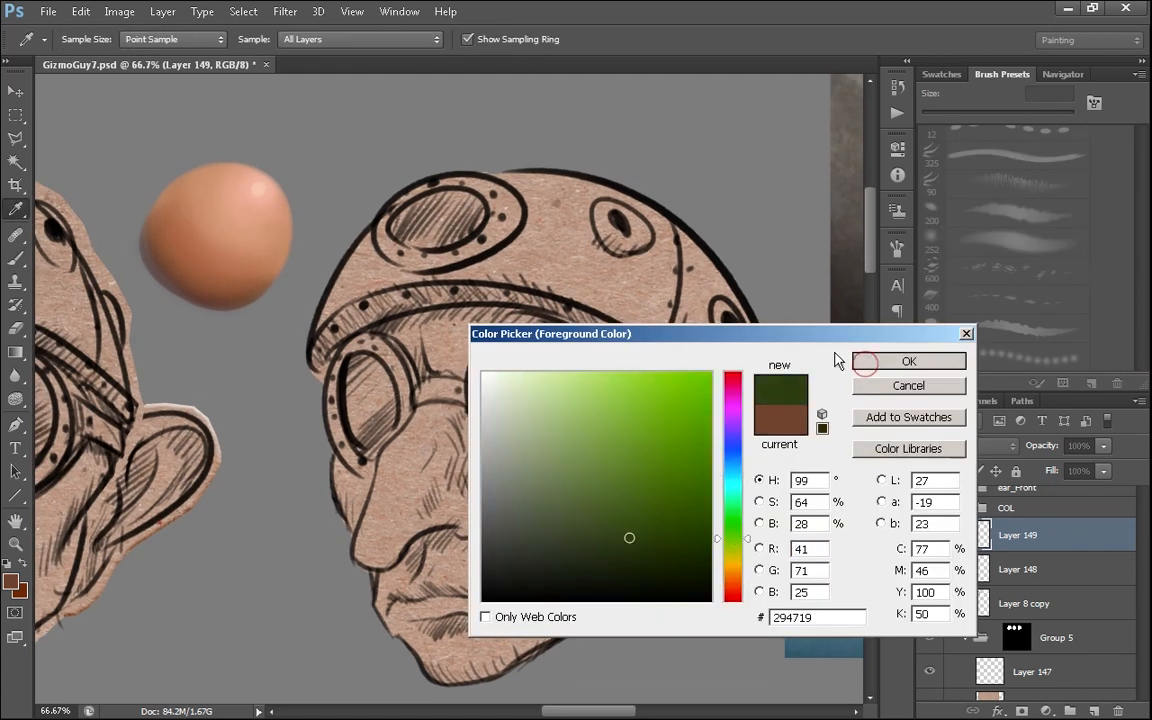
pyautogui.click(870, 361)
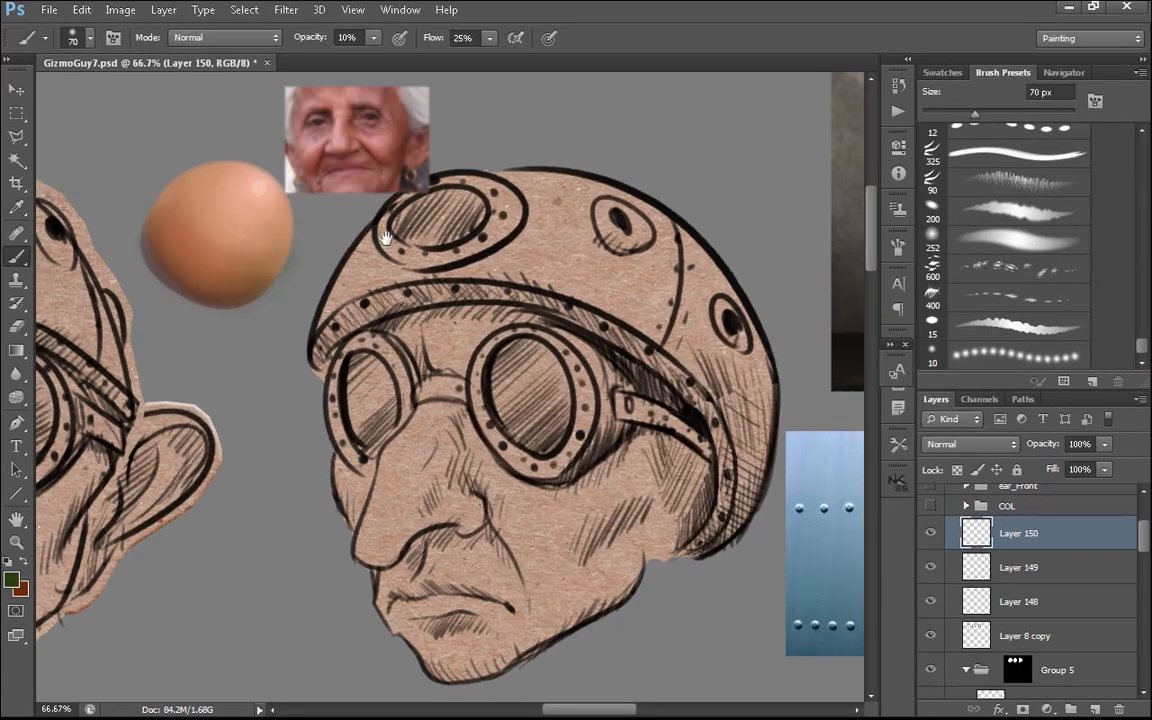
# - Paint a darker red shadow around the lower edge of the second, dusty red ball on Layer 151
pyautogui.moveTo(349, 214); pyautogui.dragTo(362, 332)
pyautogui.moveTo(763, 530); pyautogui.dragTo(743, 506)
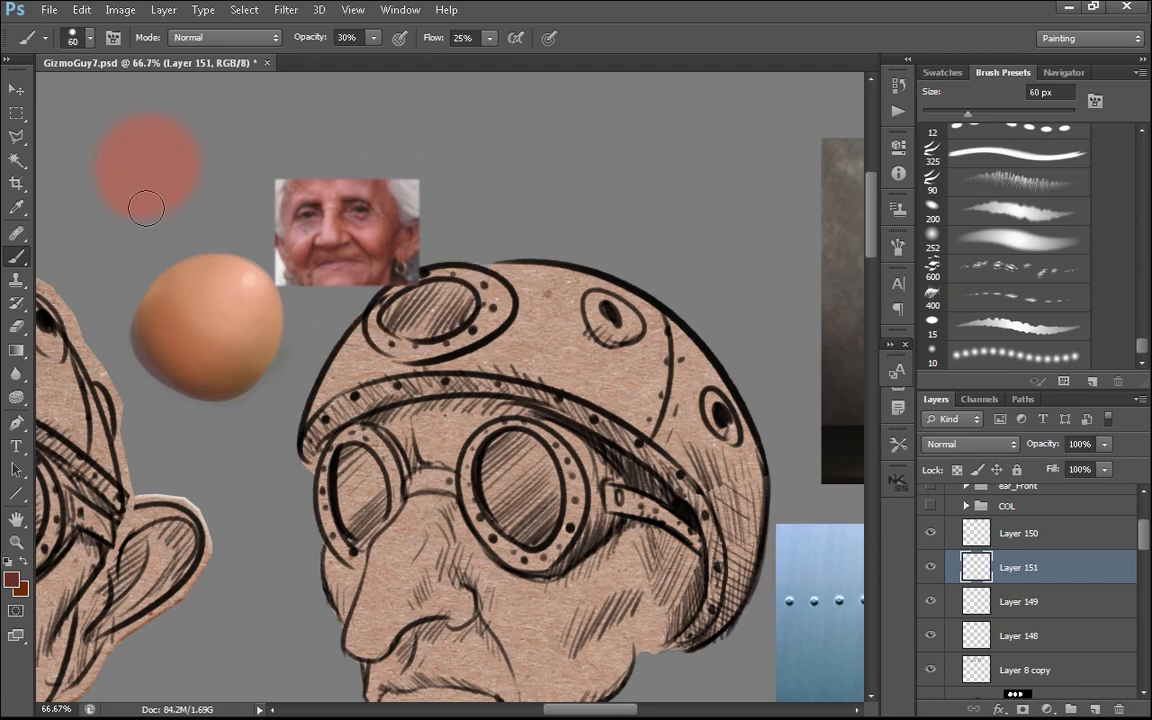
pyautogui.press('[')
pyautogui.press('[')
pyautogui.moveTo(108, 170); pyautogui.dragTo(172, 200)
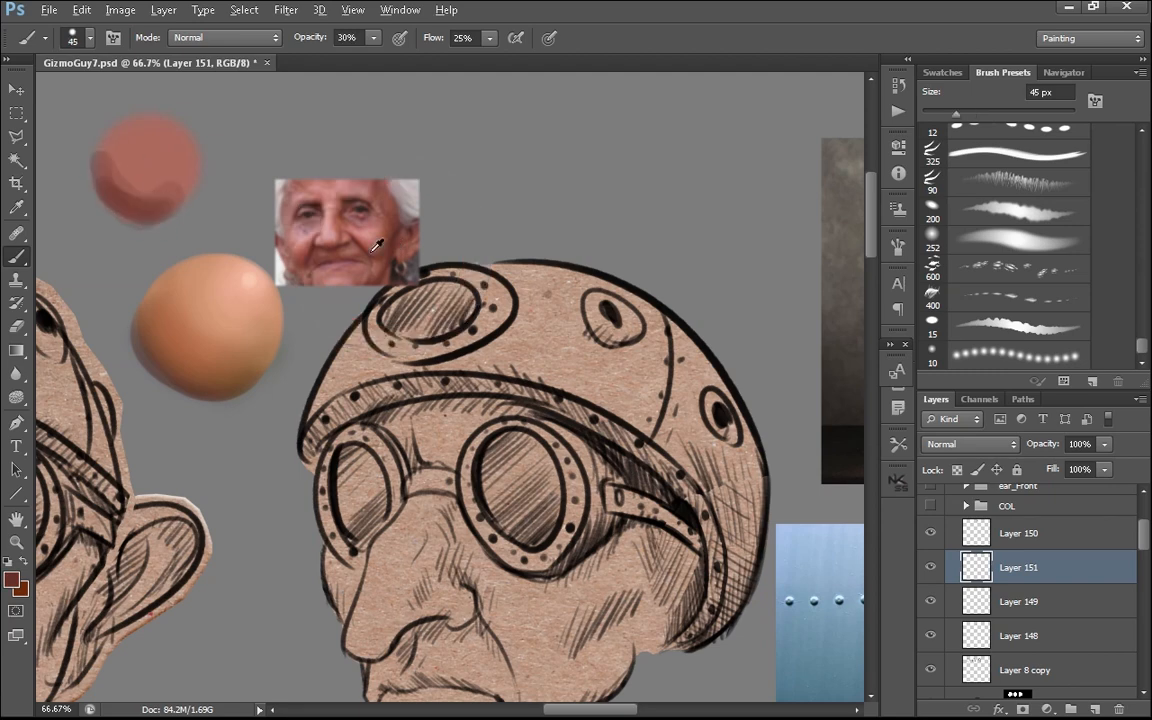
# - Model the red ball with shadow, midtone and pink highlight colours sampled from the portrait photo and the ball itself
pyautogui.keyDown('alt'); pyautogui.click(390, 272); pyautogui.keyUp('alt')
pyautogui.moveTo(102, 193)
pyautogui.mouseDown()
pyautogui.moveTo(158, 218)
pyautogui.moveTo(166, 190)
pyautogui.moveTo(132, 190)
pyautogui.moveTo(162, 157)
pyautogui.moveTo(142, 158)
pyautogui.moveTo(152, 156)
pyautogui.mouseUp()
pyautogui.keyDown('alt'); pyautogui.click(388, 253); pyautogui.keyUp('alt')
pyautogui.keyDown('alt'); pyautogui.click(162, 172); pyautogui.keyUp('alt')
pyautogui.keyDown('alt'); pyautogui.click(378, 228); pyautogui.keyUp('alt')
pyautogui.keyDown('alt'); pyautogui.click(301, 240); pyautogui.keyUp('alt')
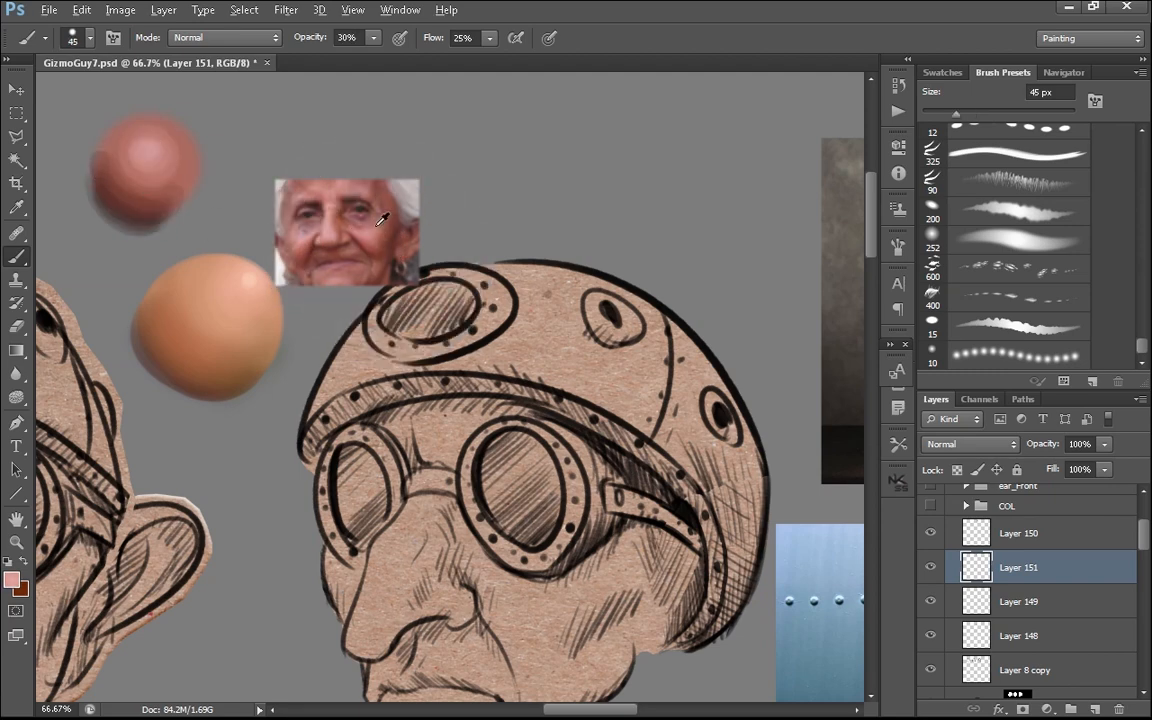
pyautogui.keyDown('alt'); pyautogui.click(120, 181); pyautogui.keyUp('alt')
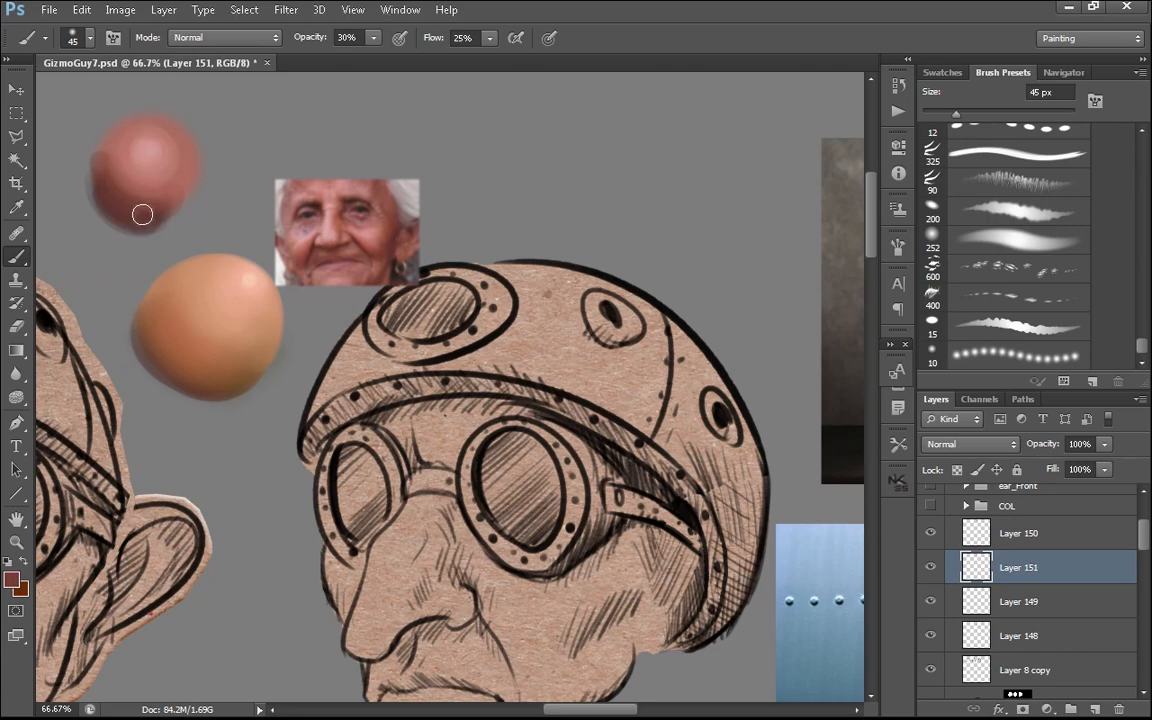
pyautogui.keyDown('alt'); pyautogui.click(140, 198); pyautogui.keyUp('alt')
pyautogui.click(12, 580)
pyautogui.press('Return')
pyautogui.moveTo(135, 189); pyautogui.dragTo(152, 180)
# - Merge Layers 149 and 148 and shift the hue of the large ball toward red with Hue/Saturation
pyautogui.click(1060, 599)
pyautogui.keyDown('shift'); pyautogui.click(1018, 628); pyautogui.keyUp('shift')
pyautogui.hotkey('ctrl', 'e')
pyautogui.hotkey('ctrl', 'u')
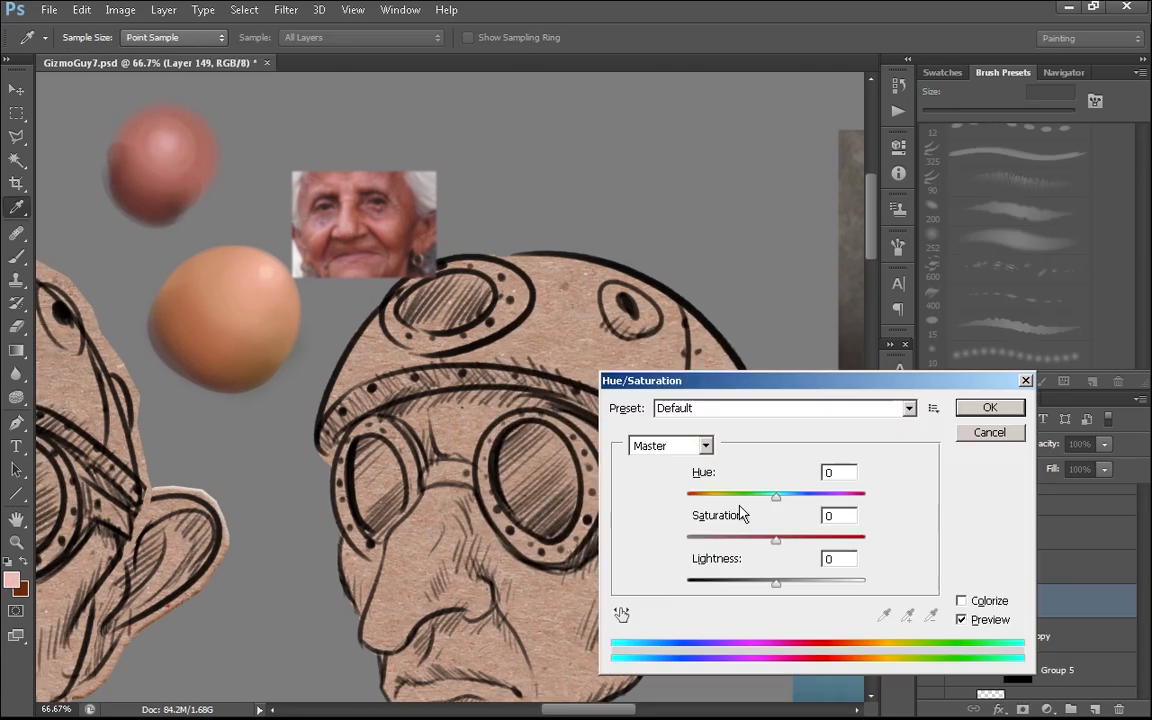
pyautogui.moveTo(776, 497); pyautogui.dragTo(769, 497)
pyautogui.press('Return')
# - Check the reference layers by toggling their visibility and merge the colour reference layers into one
pyautogui.moveTo(517, 552); pyautogui.dragTo(533, 468)
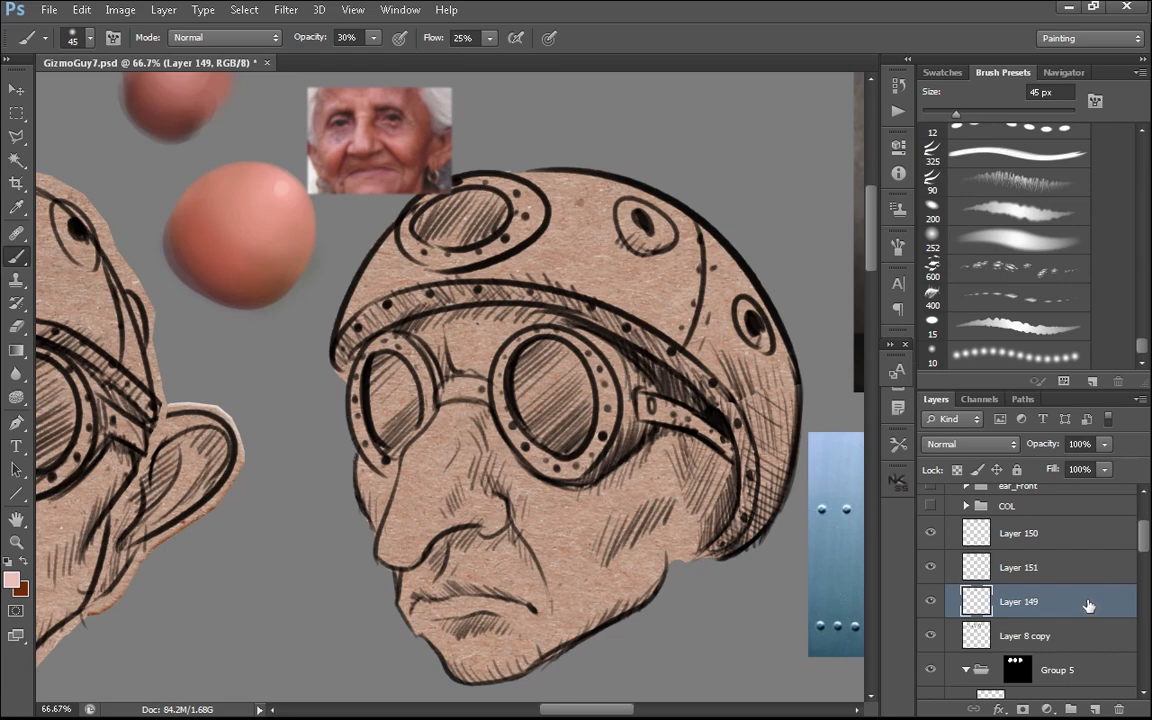
pyautogui.click(930, 534)
pyautogui.click(931, 552)
pyautogui.click(931, 552)
pyautogui.keyDown('shift'); pyautogui.click(1018, 551); pyautogui.keyUp('shift')
pyautogui.hotkey('ctrl', 'e')
# - Name the merged layer Color_REF and rename Layer 8 copy as outline
pyautogui.doubleClick(1014, 549)
pyautogui.write('Color_REF')
pyautogui.doubleClick(1021, 582)
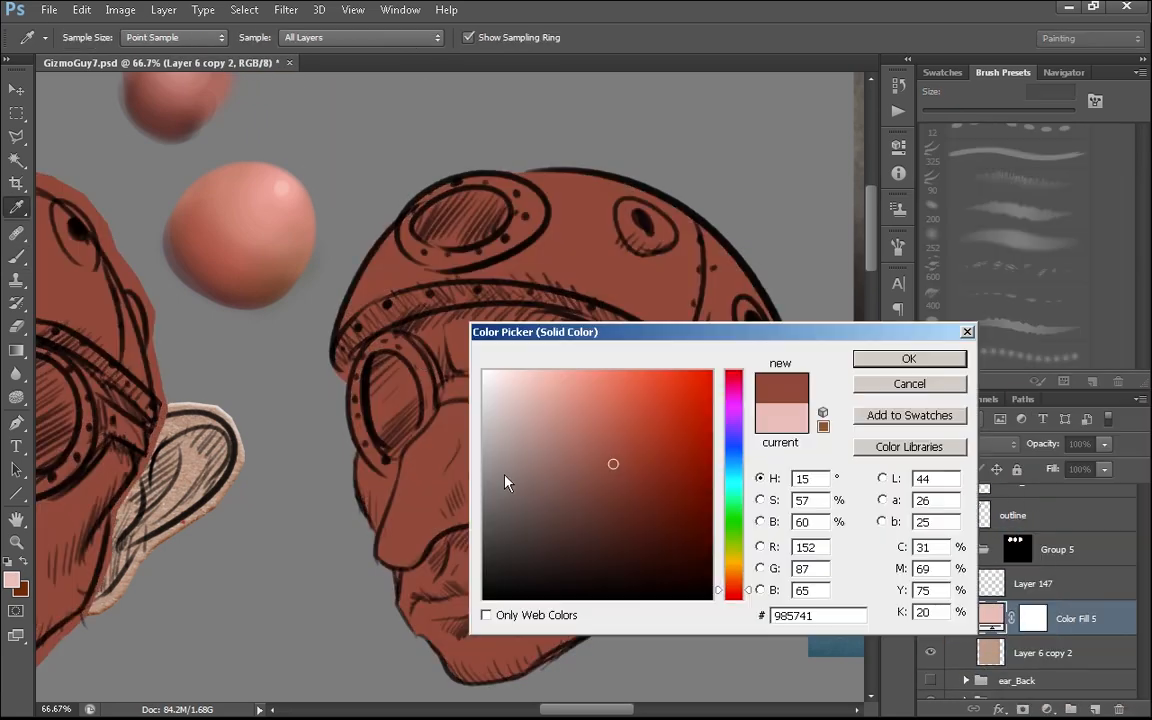
# - Set Color Fill 5 to salmon and paint dark red shadows on Layer 147 around the nostril, mouth fold and goggle
pyautogui.click(596, 421)
pyautogui.press('Return')
pyautogui.click(1033, 583)
pyautogui.keyDown('alt'); pyautogui.click(190, 257); pyautogui.keyUp('alt')
pyautogui.moveTo(492, 470); pyautogui.dragTo(550, 600)
pyautogui.moveTo(680, 432); pyautogui.dragTo(583, 490)
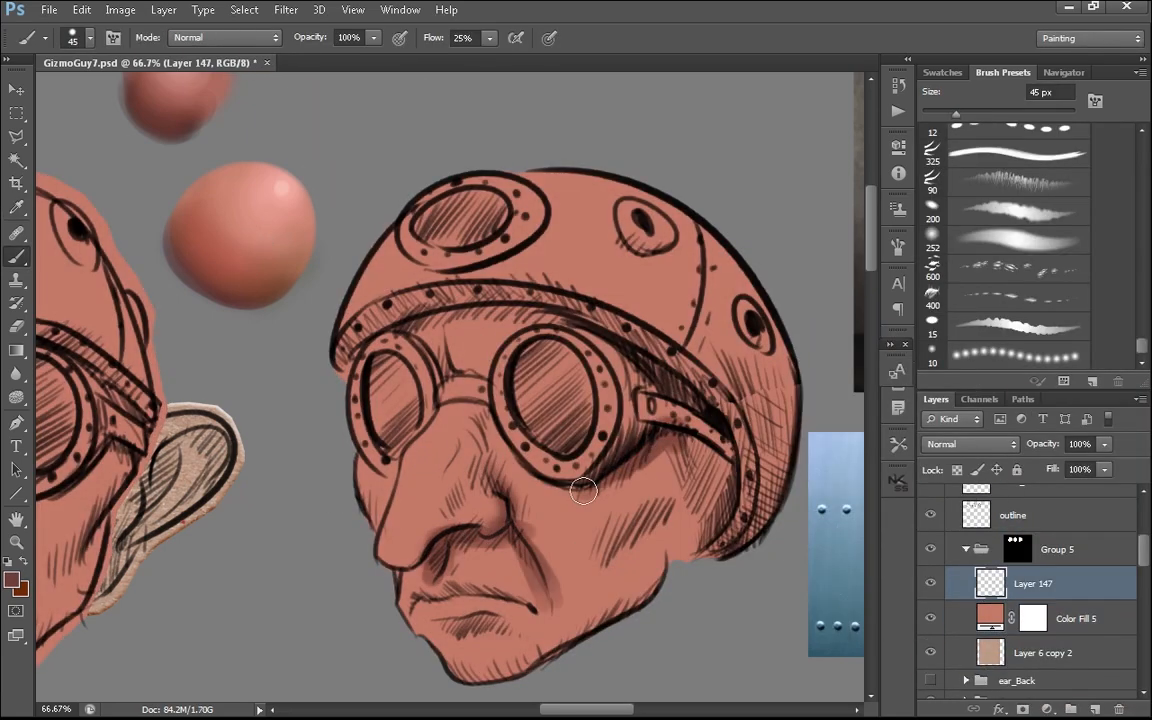
# - Block in shadows beside the nose, across the brow, over the cheek and jaw, and below the mouth
pyautogui.moveTo(502, 412); pyautogui.dragTo(480, 462)
pyautogui.moveTo(590, 322); pyautogui.dragTo(420, 322)
pyautogui.moveTo(600, 540); pyautogui.dragTo(597, 496)
pyautogui.moveTo(690, 480); pyautogui.dragTo(655, 508)
pyautogui.moveTo(527, 617); pyautogui.dragTo(455, 622)
# - Extend the shadows beneath the far goggle and under the helmet rim with a tone sampled from the chin
pyautogui.keyDown('alt'); pyautogui.click(500, 600); pyautogui.keyUp('alt')
pyautogui.moveTo(362, 415); pyautogui.dragTo(376, 440)
pyautogui.moveTo(490, 300)
pyautogui.mouseDown()
pyautogui.moveTo(412, 292)
pyautogui.moveTo(619, 313)
pyautogui.mouseUp()
pyautogui.press(']')
pyautogui.press(']')
pyautogui.press(']')
pyautogui.press(']')
pyautogui.press(']')
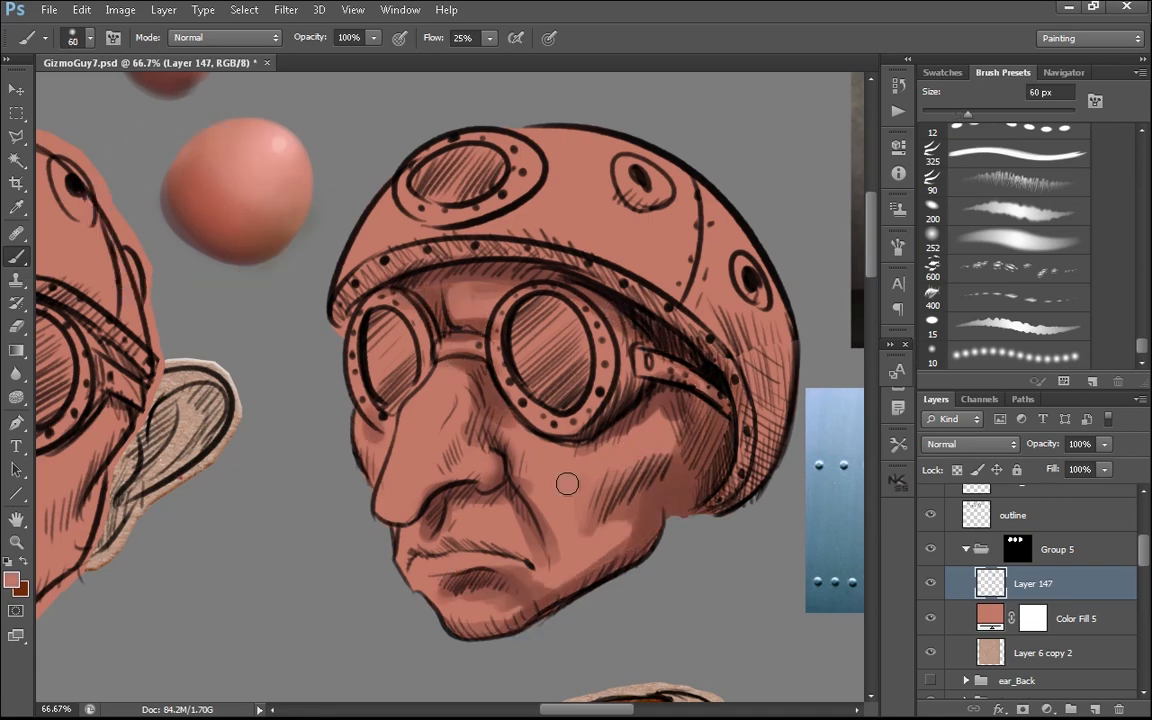
# - Desaturate the paper texture Layer 6 copy 2, move it above Layer 147 and change its blend mode
pyautogui.click(1043, 653)
pyautogui.hotkey('ctrl', 'shift', 'u')
pyautogui.click(1076, 619)
pyautogui.moveTo(1043, 653); pyautogui.dragTo(1040, 568)
pyautogui.click(956, 444)
pyautogui.click(940, 222)
pyautogui.click(956, 443)
pyautogui.click(939, 222)
# - Darken the midtones of the paper texture with Curves
pyautogui.hotkey('ctrl', 'm')
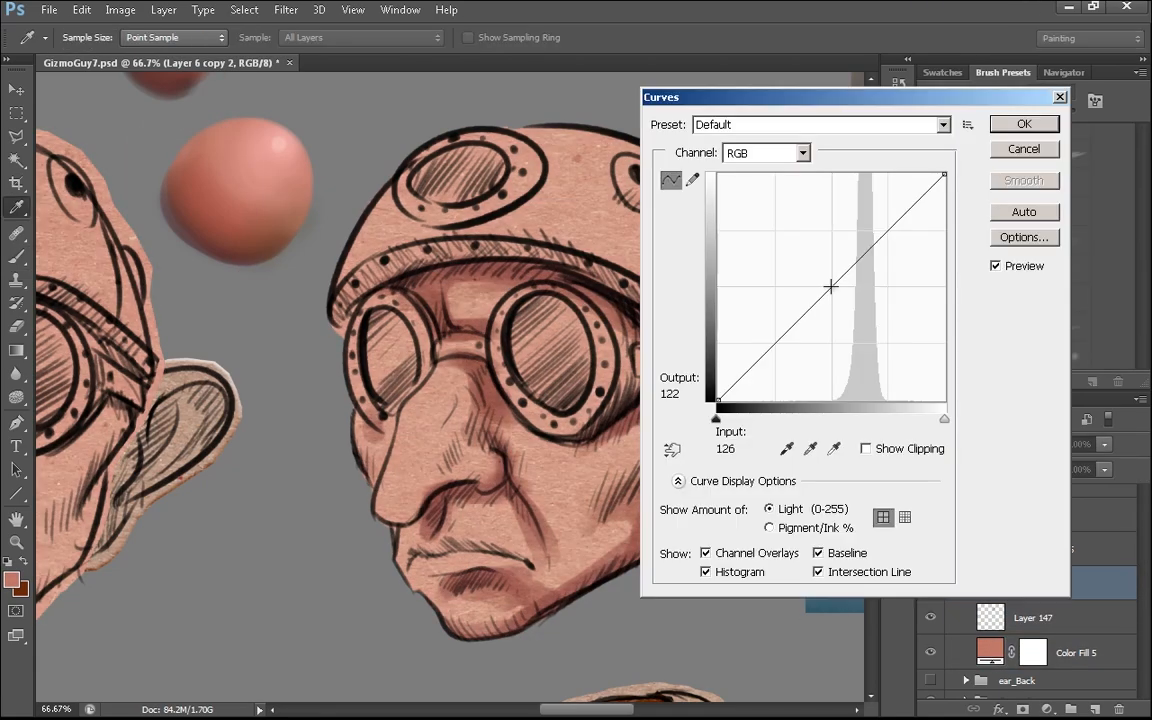
pyautogui.moveTo(831, 286); pyautogui.dragTo(848, 305)
pyautogui.click(1023, 123)
# - Set the paper texture layer to 50% opacity and lock it
pyautogui.write('50')
pyautogui.click(1017, 470)
# - Deepen the shadow on Layer 147 from the side of the nose down the cheek fold with a sampled dark tone
pyautogui.click(1033, 618)
pyautogui.keyDown('alt'); pyautogui.click(540, 494); pyautogui.keyUp('alt')
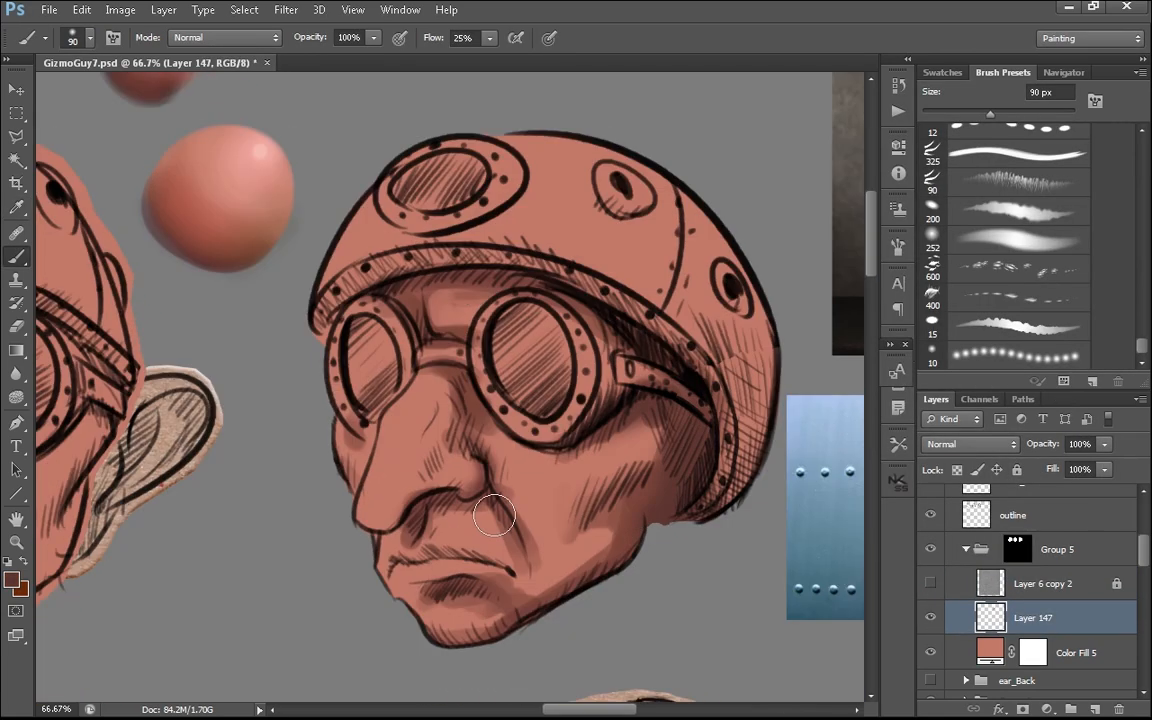
pyautogui.moveTo(470, 440)
pyautogui.mouseDown()
pyautogui.moveTo(432, 548)
pyautogui.moveTo(475, 594)
pyautogui.moveTo(533, 540)
pyautogui.mouseUp()
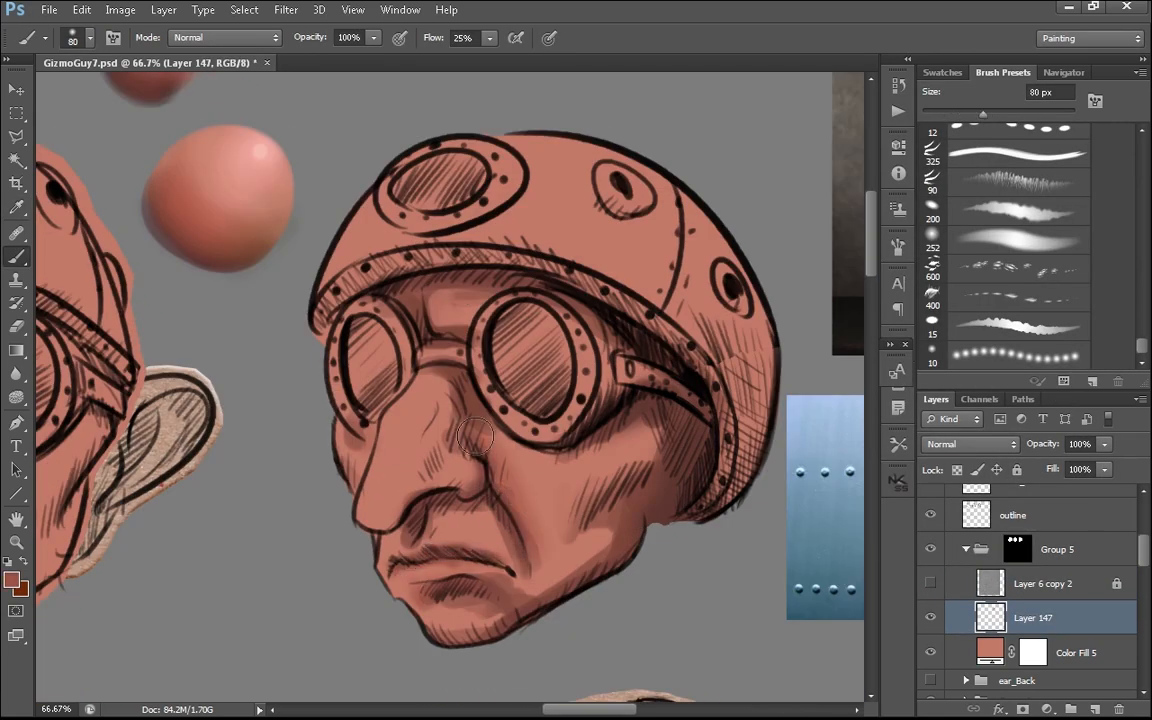
# - Soften the shading from the nose wing across the cheek at 40% brush opacity
pyautogui.press('4')
pyautogui.press(']')
pyautogui.press(']')
pyautogui.press(']')
pyautogui.press(']')
pyautogui.moveTo(495, 465)
pyautogui.mouseDown()
pyautogui.moveTo(570, 540)
pyautogui.moveTo(565, 565)
pyautogui.moveTo(573, 540)
pyautogui.mouseUp()
# - Lighten the nose above the nostril with a light salmon sampled from the face
pyautogui.keyDown('alt'); pyautogui.click(527, 573); pyautogui.keyUp('alt')
pyautogui.keyDown('alt'); pyautogui.click(414, 535); pyautogui.keyUp('alt')
pyautogui.keyDown('alt'); pyautogui.click(373, 481); pyautogui.keyUp('alt')
pyautogui.moveTo(400, 475); pyautogui.dragTo(450, 485)
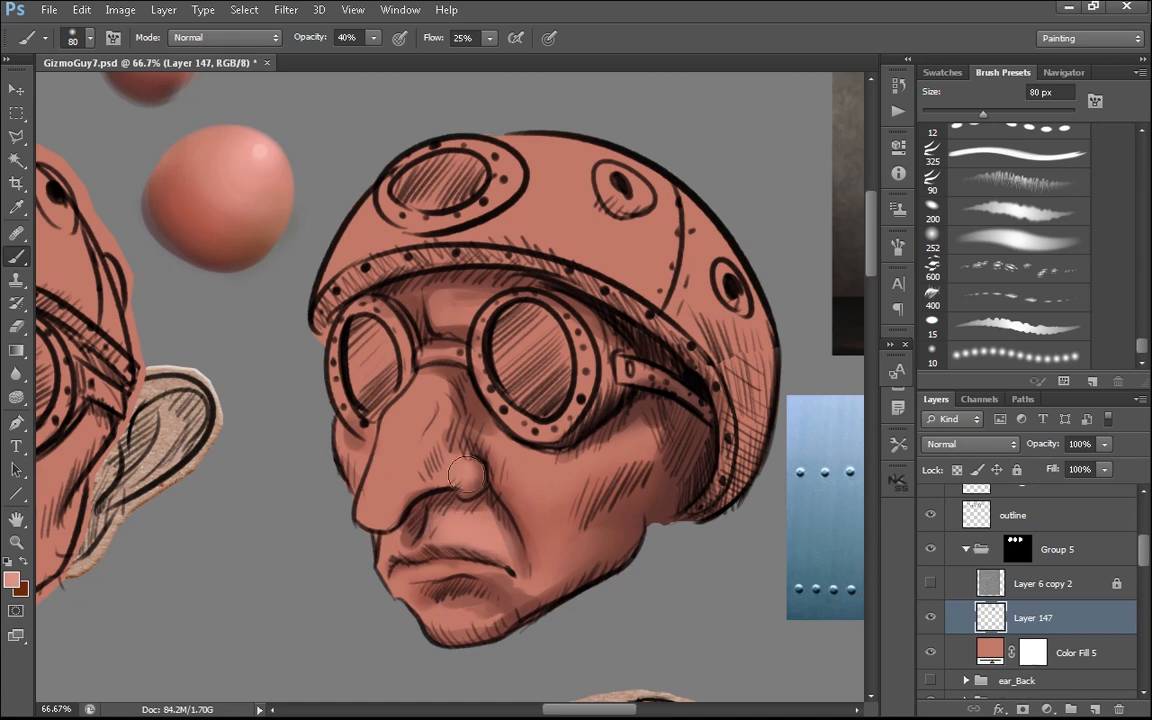
# - Shade the bridge and side of the nose and the forehead between the goggles with tones sampled from the face
pyautogui.moveTo(341, 450); pyautogui.dragTo(372, 395)
pyautogui.keyDown('alt'); pyautogui.click(384, 404); pyautogui.keyUp('alt')
pyautogui.press('[')
pyautogui.press('[')
pyautogui.press('[')
pyautogui.keyDown('alt'); pyautogui.click(468, 393); pyautogui.keyUp('alt')
pyautogui.keyDown('alt'); pyautogui.click(475, 418); pyautogui.keyUp('alt')
pyautogui.moveTo(422, 360)
pyautogui.mouseDown()
pyautogui.moveTo(418, 410)
pyautogui.moveTo(468, 417)
pyautogui.mouseUp()
pyautogui.press('[')
pyautogui.press('[')
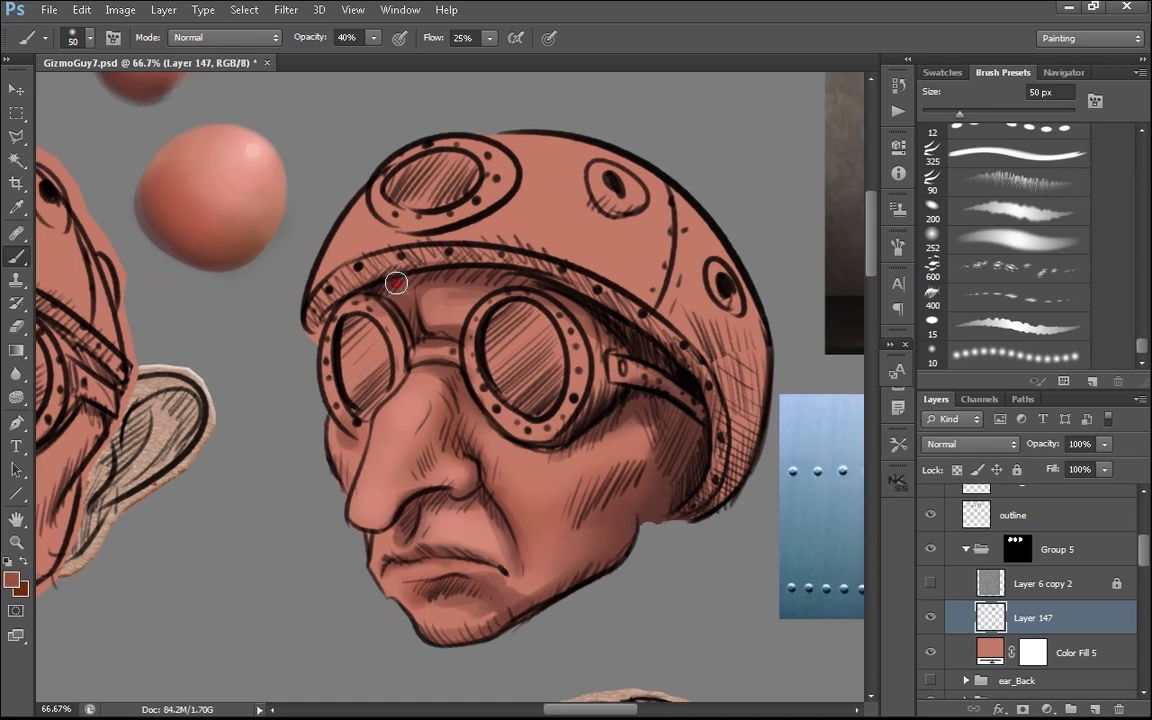
pyautogui.moveTo(435, 305); pyautogui.dragTo(470, 318)
# - Highlight the nose ridge and nostril with the light pink sampled from the reference sphere's highlight
pyautogui.keyDown('alt'); pyautogui.click(252, 151); pyautogui.keyUp('alt')
pyautogui.moveTo(366, 502); pyautogui.dragTo(396, 425)
pyautogui.moveTo(400, 430); pyautogui.dragTo(428, 384)
pyautogui.moveTo(448, 482); pyautogui.dragTo(464, 468)
pyautogui.click(370, 505)
pyautogui.moveTo(370, 505); pyautogui.dragTo(298, 480)
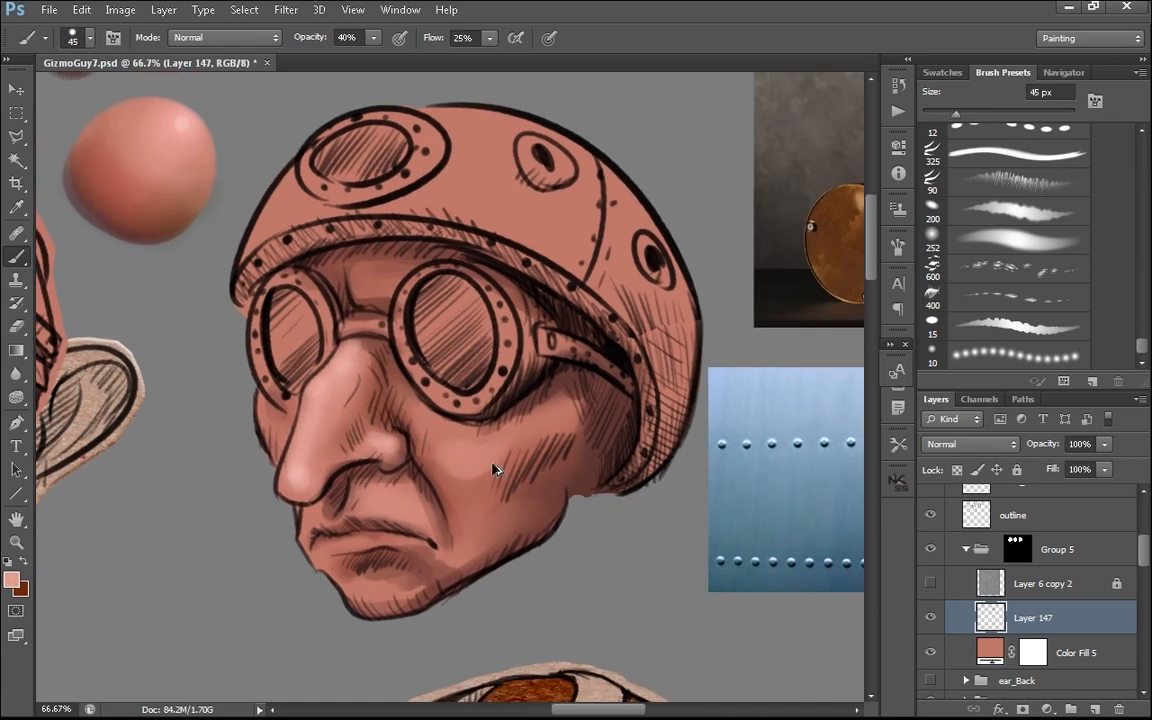
# - Lighten the cheekbone below the goggles and the jaw edge with a larger brush
pyautogui.press(']')
pyautogui.press(']')
pyautogui.press(']')
pyautogui.moveTo(484, 441); pyautogui.dragTo(520, 445)
pyautogui.moveTo(607, 494); pyautogui.dragTo(571, 490)
# - Refine the side of the nose, the mouth and the lips with tones sampled from the face and the reference sphere
pyautogui.keyDown('alt'); pyautogui.click(458, 514); pyautogui.keyUp('alt')
pyautogui.moveTo(340, 430)
pyautogui.mouseDown()
pyautogui.moveTo(280, 468)
pyautogui.moveTo(318, 508)
pyautogui.mouseUp()
pyautogui.keyDown('alt'); pyautogui.click(134, 216); pyautogui.keyUp('alt')
pyautogui.moveTo(378, 530); pyautogui.dragTo(330, 548)
pyautogui.keyDown('alt'); pyautogui.click(374, 601); pyautogui.keyUp('alt')
pyautogui.press('[')
pyautogui.press('[')
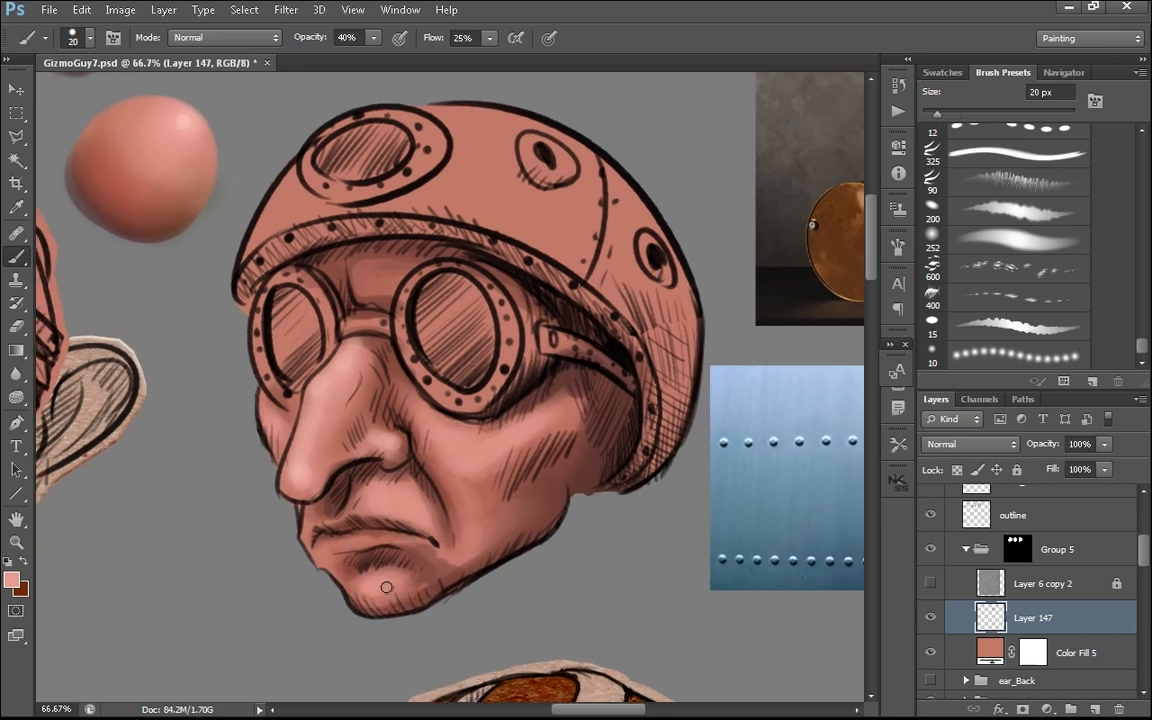
pyautogui.moveTo(319, 546); pyautogui.dragTo(397, 540)
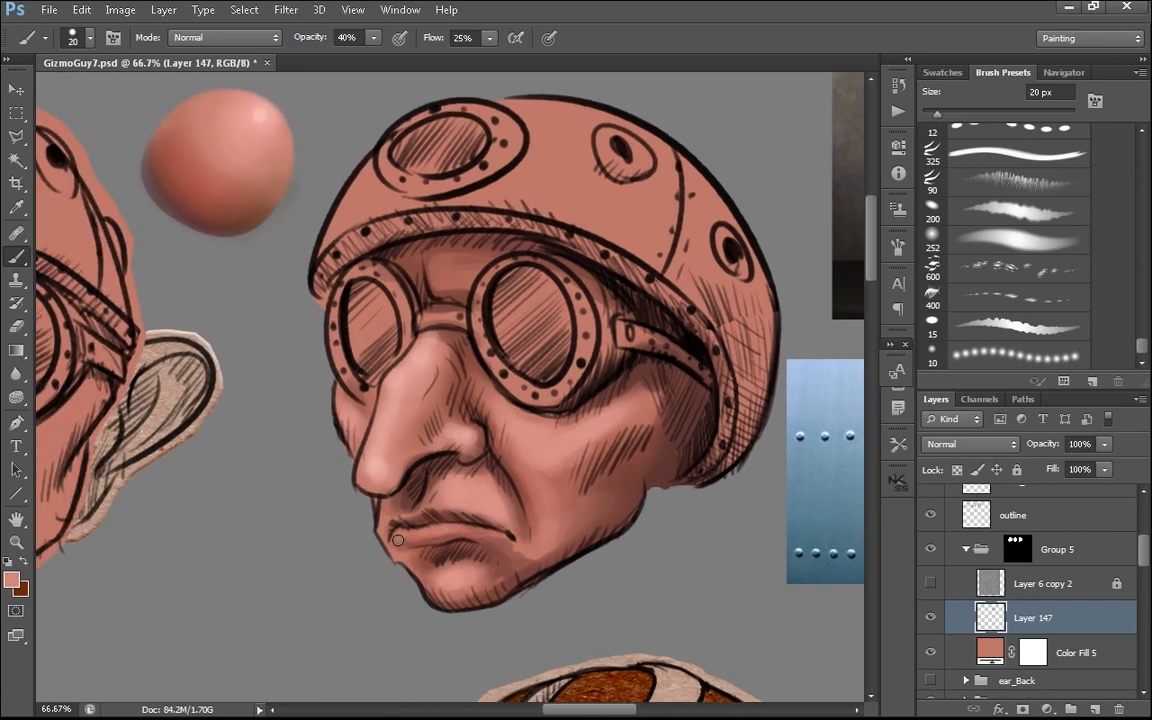
# - Add a solid grey fill layer with colour 828282 and place Layer 147 above it
pyautogui.click(931, 617)
pyautogui.click(931, 617)
pyautogui.click(1047, 709)
pyautogui.click(950, 358)
pyautogui.click(484, 484)
pyautogui.moveTo(802, 521); pyautogui.dragTo(820, 518)
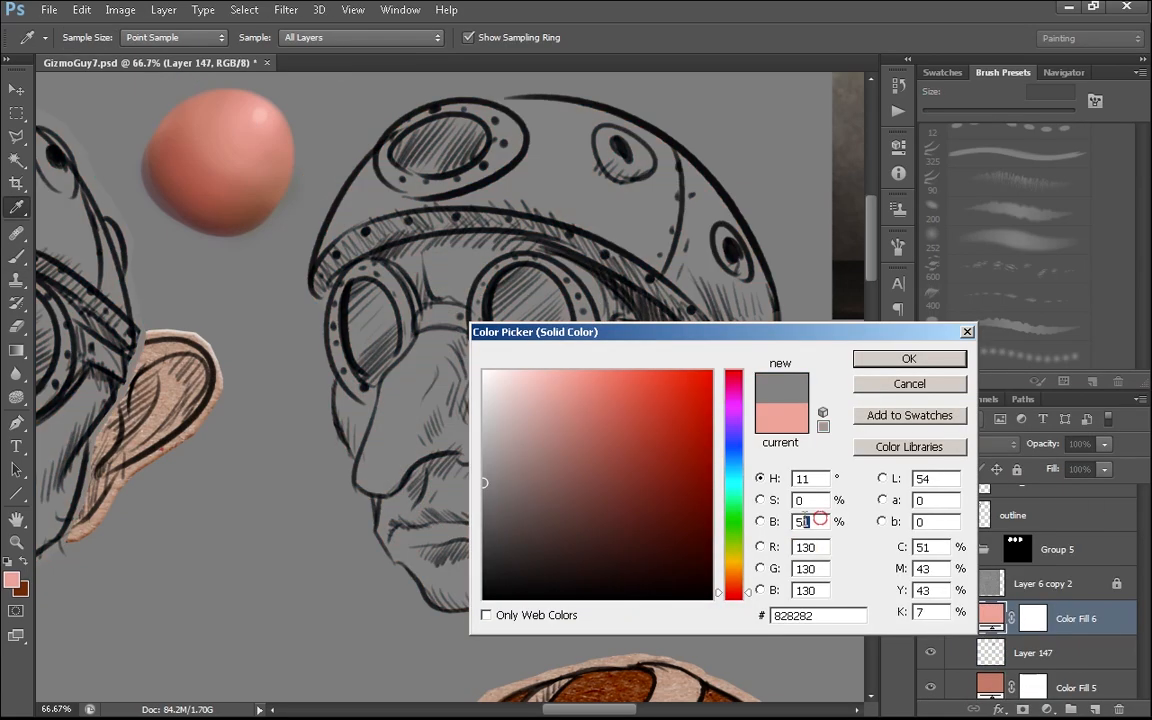
pyautogui.press('Return')
pyautogui.moveTo(1053, 652); pyautogui.dragTo(1054, 612)
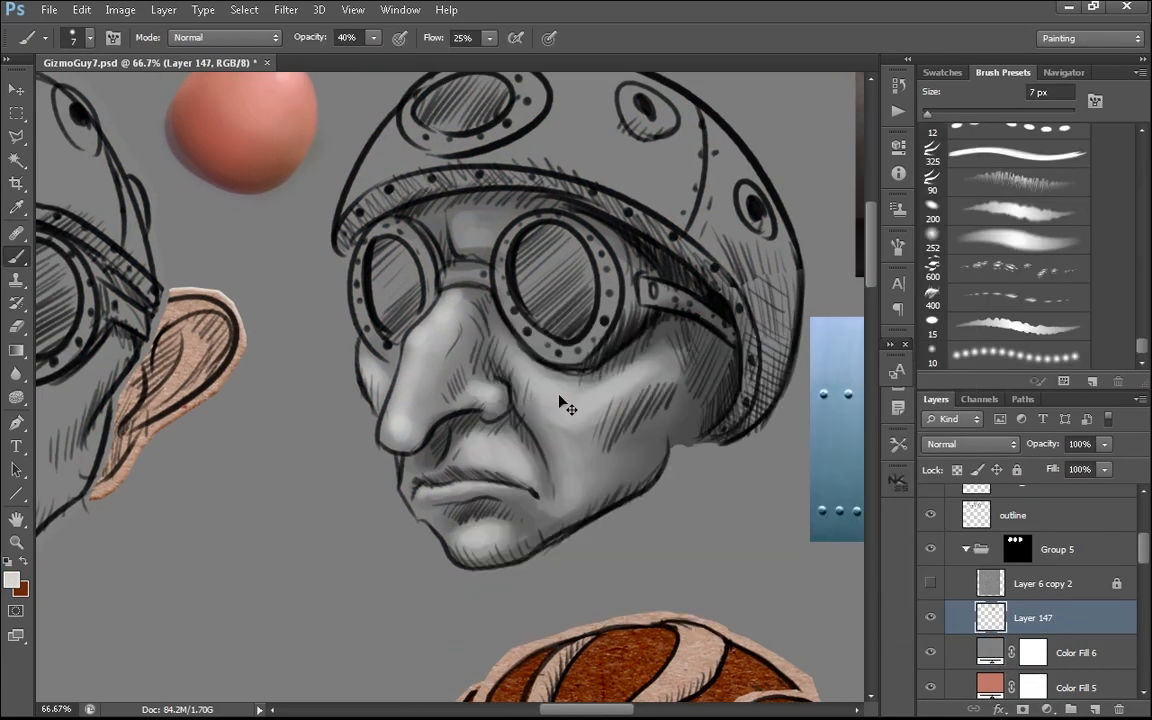
# - Return to Layer 147 and refine the grey shading below the nostril and on the cheek under the goggle
pyautogui.press(']')
pyautogui.press(']')
pyautogui.press(']')
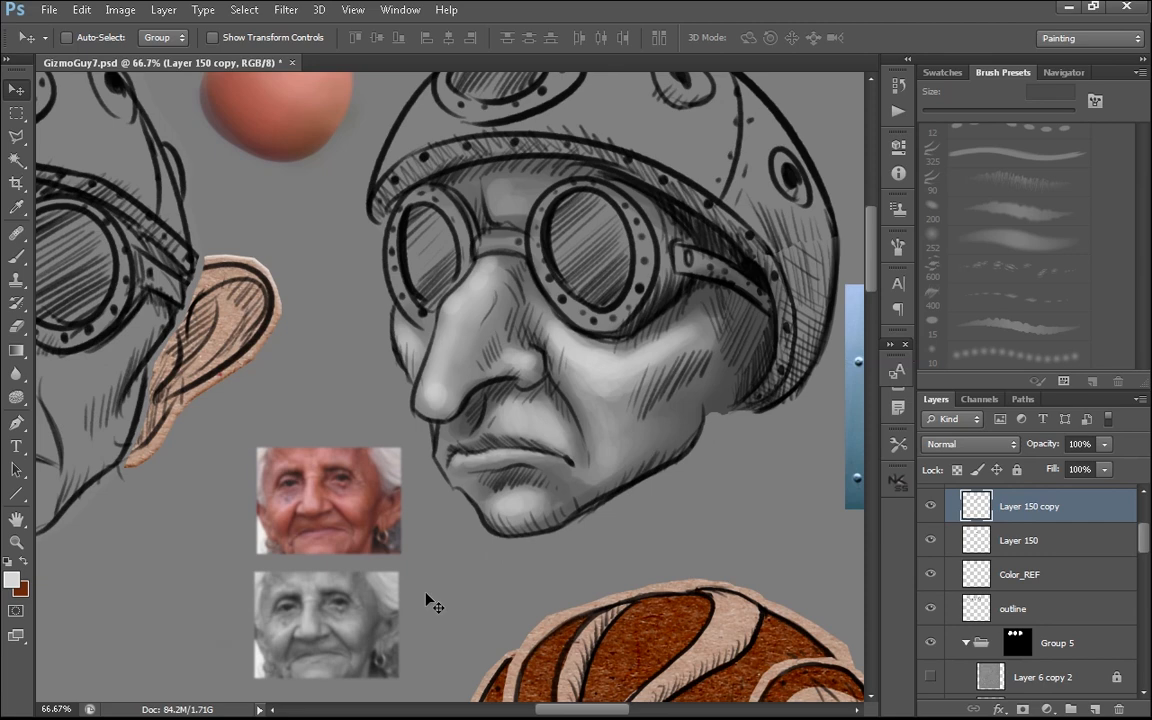
pyautogui.click(1098, 604)
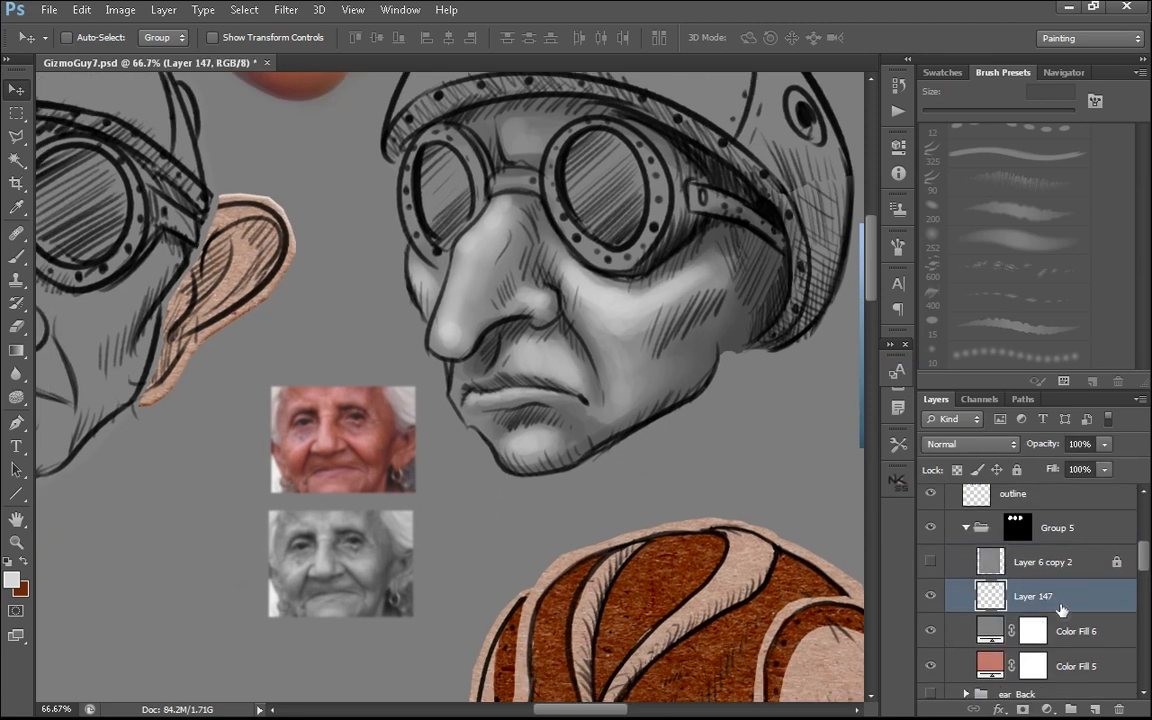
pyautogui.press('b')
pyautogui.moveTo(521, 283); pyautogui.dragTo(500, 312)
pyautogui.moveTo(640, 268); pyautogui.dragTo(602, 304)
# - Paint dark grey shadows beneath the helmet brim, across the brow and around the goggles
pyautogui.moveTo(611, 134); pyautogui.dragTo(676, 198)
pyautogui.moveTo(592, 184); pyautogui.dragTo(463, 221)
pyautogui.moveTo(555, 186); pyautogui.dragTo(708, 232)
pyautogui.moveTo(635, 202); pyautogui.dragTo(738, 258)
pyautogui.moveTo(476, 222); pyautogui.dragTo(504, 244)
pyautogui.press(']')
pyautogui.moveTo(508, 292); pyautogui.dragTo(484, 262)
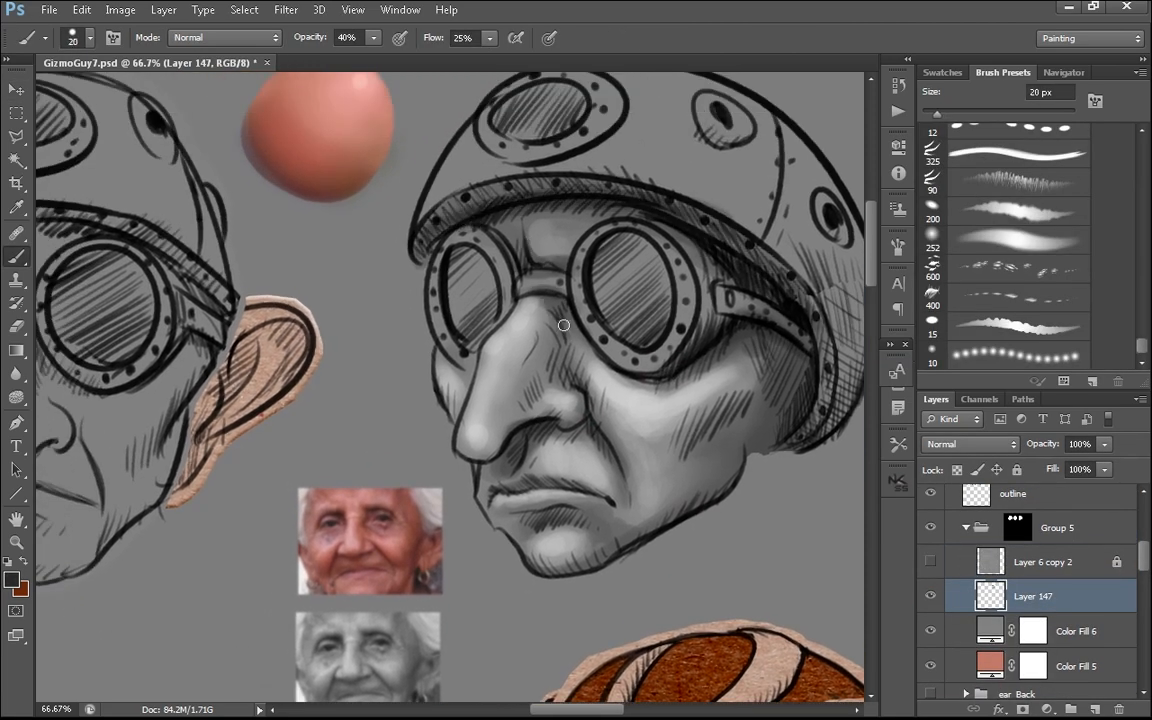
pyautogui.moveTo(414, 246); pyautogui.dragTo(446, 224)
# - Choose a light grey and lighten the rims of both goggles with a 30 px brush
pyautogui.click(12, 579)
pyautogui.moveTo(668, 250)
pyautogui.mouseDown()
pyautogui.moveTo(672, 338)
pyautogui.moveTo(650, 362)
pyautogui.mouseUp()
pyautogui.moveTo(622, 362); pyautogui.dragTo(598, 228)
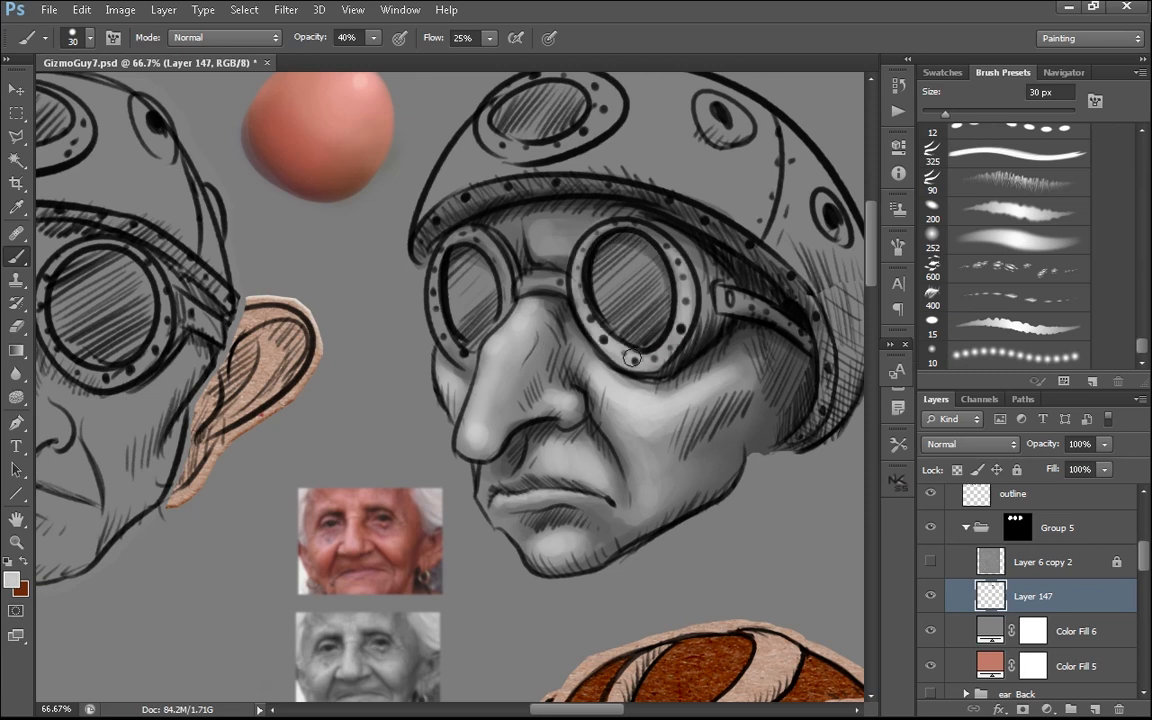
pyautogui.moveTo(490, 236); pyautogui.dragTo(440, 330)
pyautogui.moveTo(506, 278); pyautogui.dragTo(505, 312)
# - Edge the nearer goggle's rim with a fine light line using an 8 px brush
pyautogui.press('[')
pyautogui.press('[')
pyautogui.press('[')
pyautogui.press('[')
pyautogui.press('[')
pyautogui.moveTo(627, 214); pyautogui.dragTo(595, 285)
# - Add a layer above the outline and dot white highlights onto the rivets of the nearer goggle rim
pyautogui.click(1041, 501)
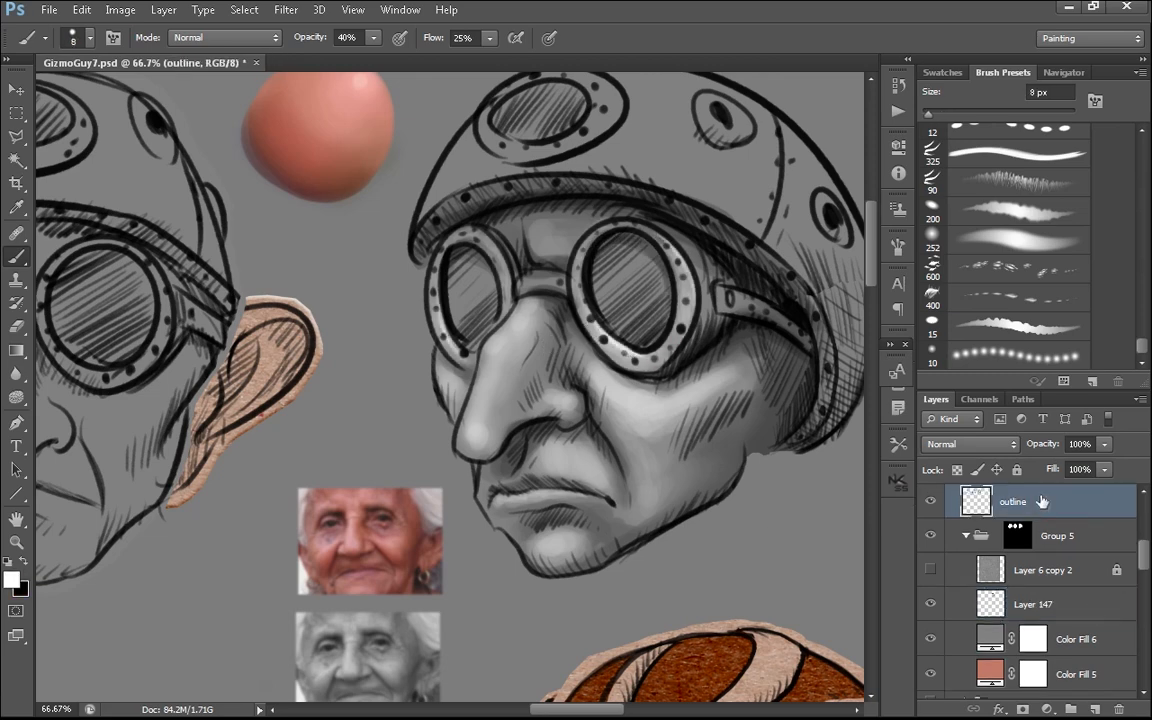
pyautogui.click(1095, 709)
pyautogui.moveTo(684, 300); pyautogui.dragTo(670, 299)
pyautogui.click(669, 275)
pyautogui.click(671, 300)
pyautogui.click(667, 327)
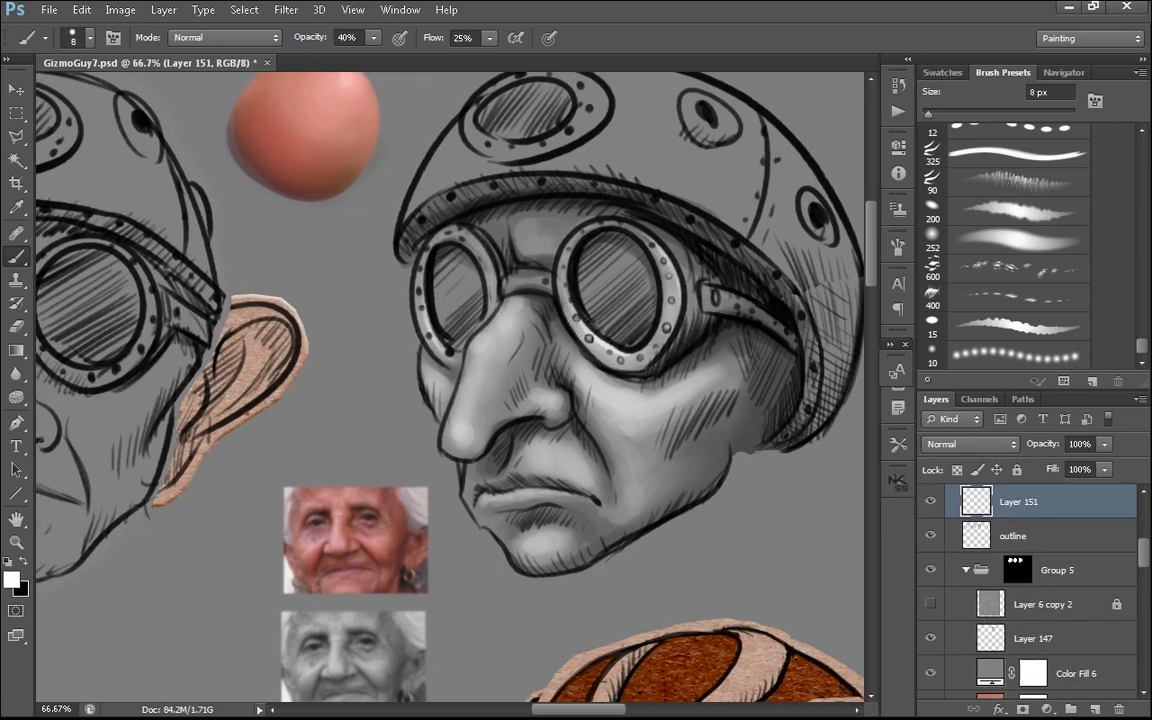
# - Add a layer above Layer 147 and darken the side of the head behind the goggles with black
pyautogui.click(1034, 638)
pyautogui.click(1095, 709)
pyautogui.hotkey('ctrl', '-')
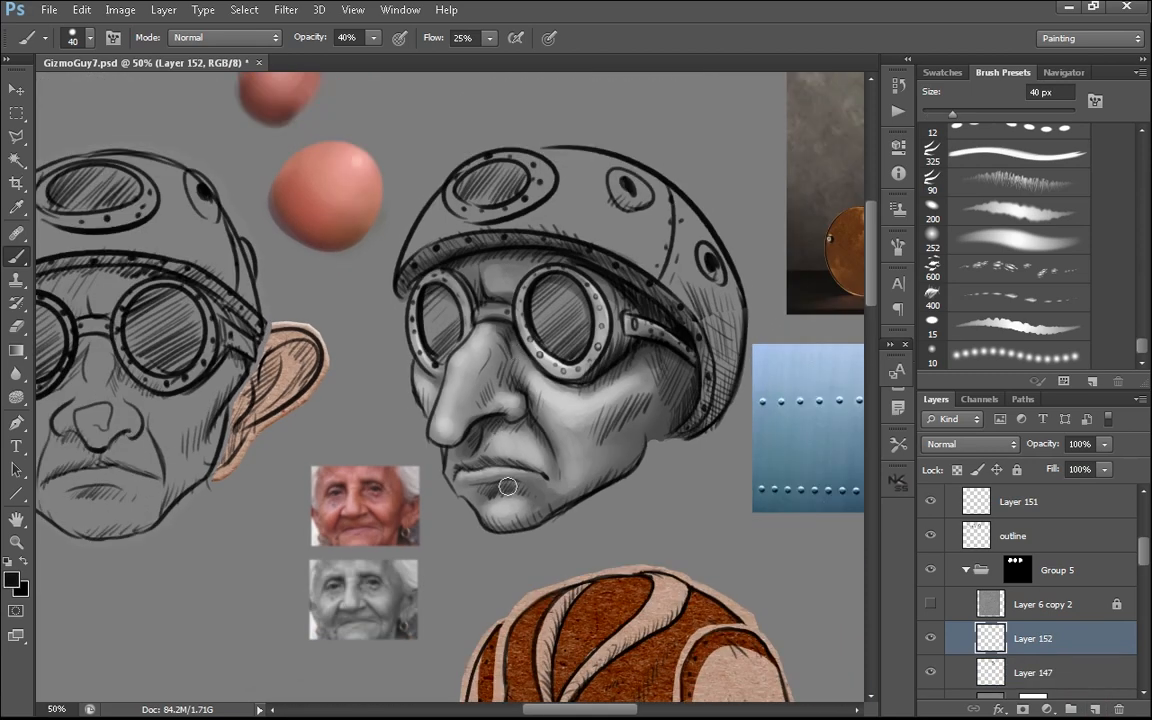
pyautogui.press(']')
pyautogui.press(']')
pyautogui.press(']')
pyautogui.moveTo(684, 350)
pyautogui.mouseDown()
pyautogui.moveTo(645, 455)
pyautogui.moveTo(690, 352)
pyautogui.mouseUp()
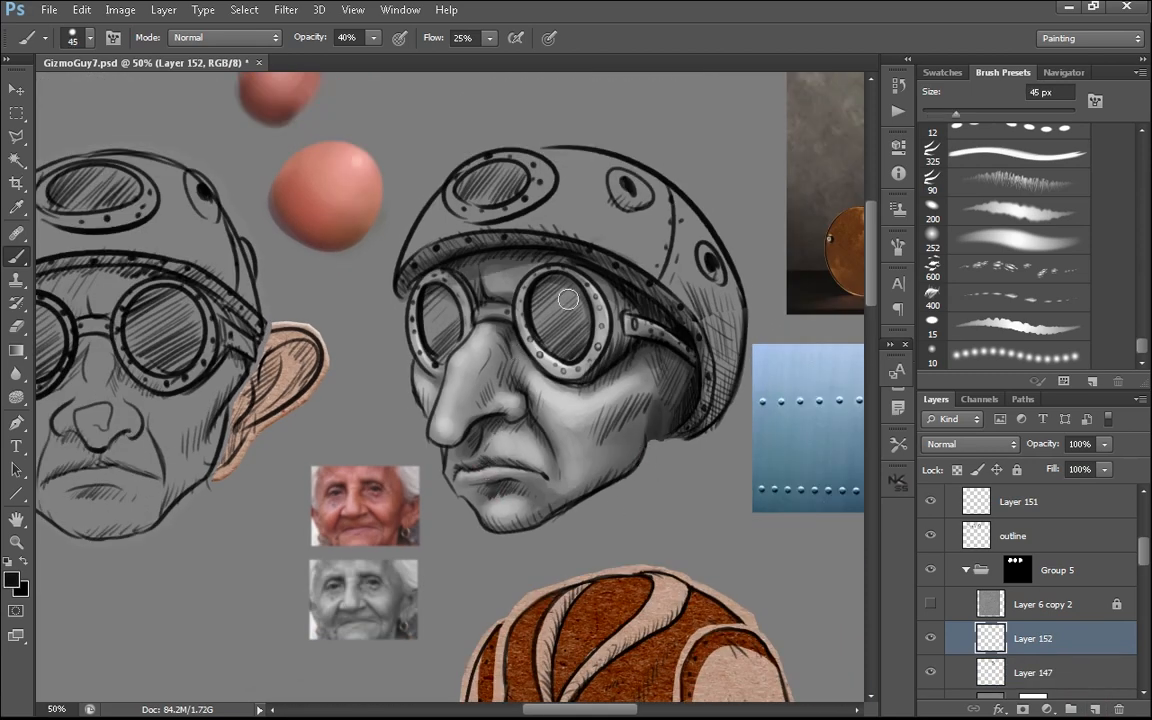
# - Lighten the forehead between the goggles with grey b0b0b0 at 50% brush opacity
pyautogui.press('[')
pyautogui.press('[')
pyautogui.press('[')
pyautogui.press('[')
pyautogui.moveTo(470, 487); pyautogui.dragTo(454, 469)
pyautogui.press('x')
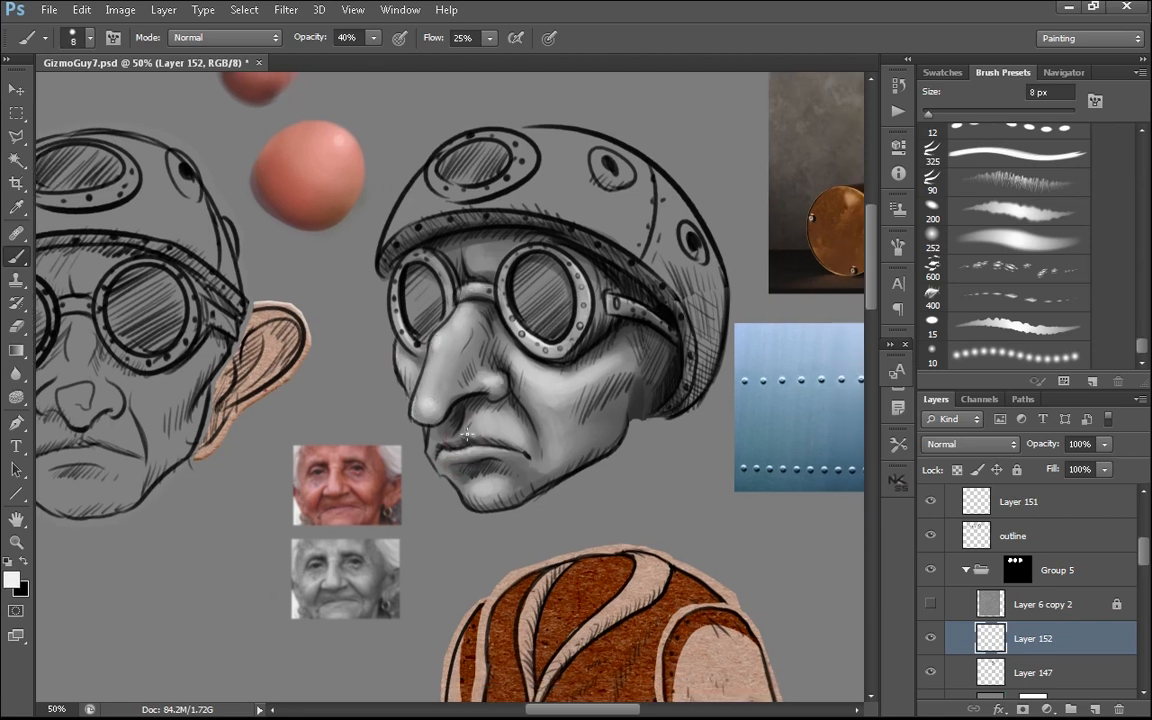
pyautogui.moveTo(467, 432); pyautogui.dragTo(410, 440)
pyautogui.keyDown('alt'); pyautogui.click(436, 301); pyautogui.keyUp('alt')
pyautogui.click(11, 579)
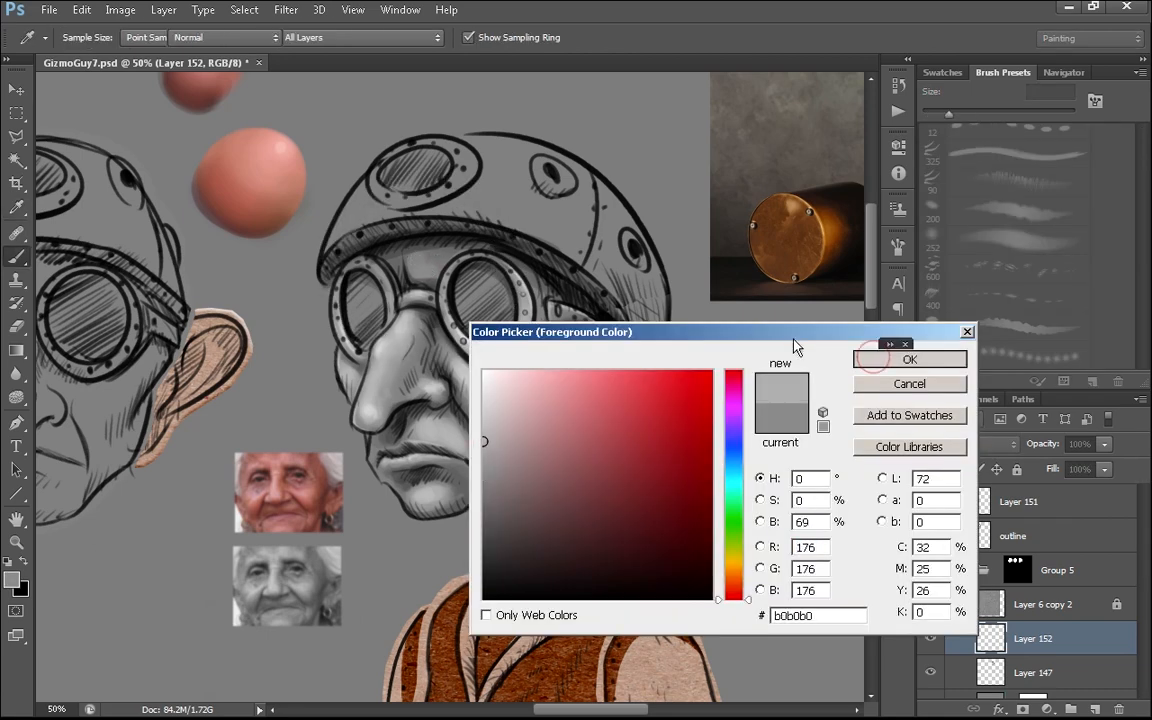
pyautogui.click(908, 359)
pyautogui.press('5')
pyautogui.moveTo(410, 262); pyautogui.dragTo(442, 256)
# - Add fine near-white highlights to the far goggle's rim and the nose ridge with an 8 px brush
pyautogui.keyDown('alt'); pyautogui.click(406, 257); pyautogui.keyUp('alt')
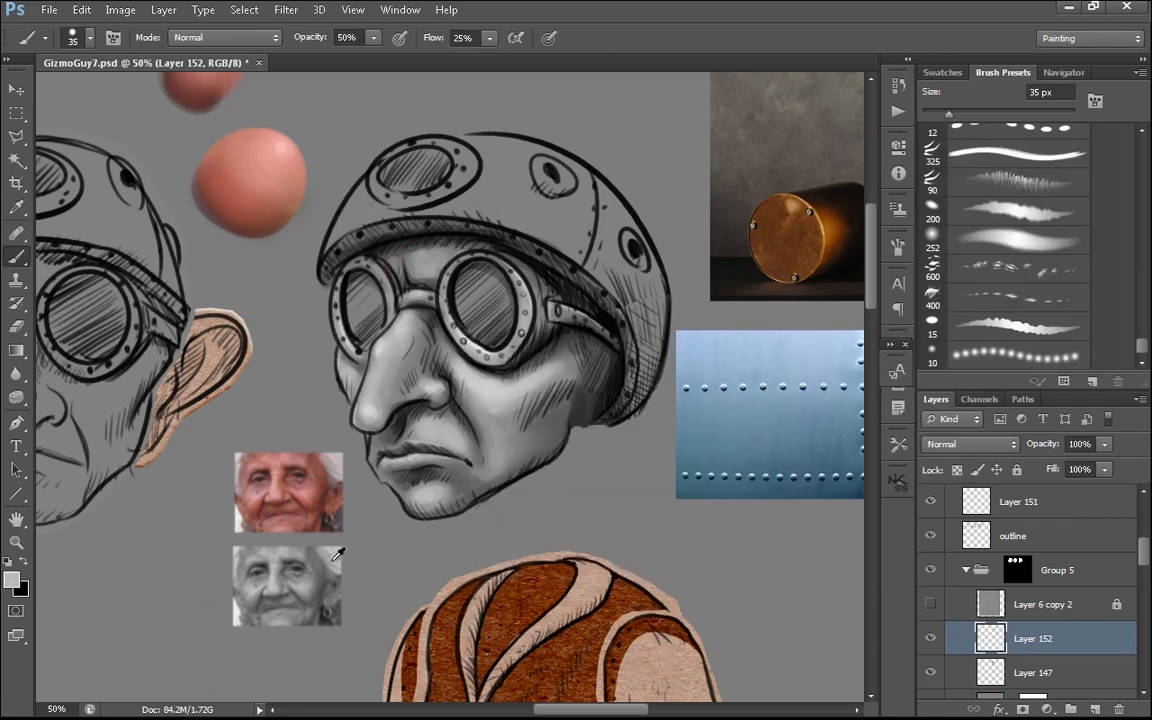
pyautogui.press('[')
pyautogui.press('[')
pyautogui.press('[')
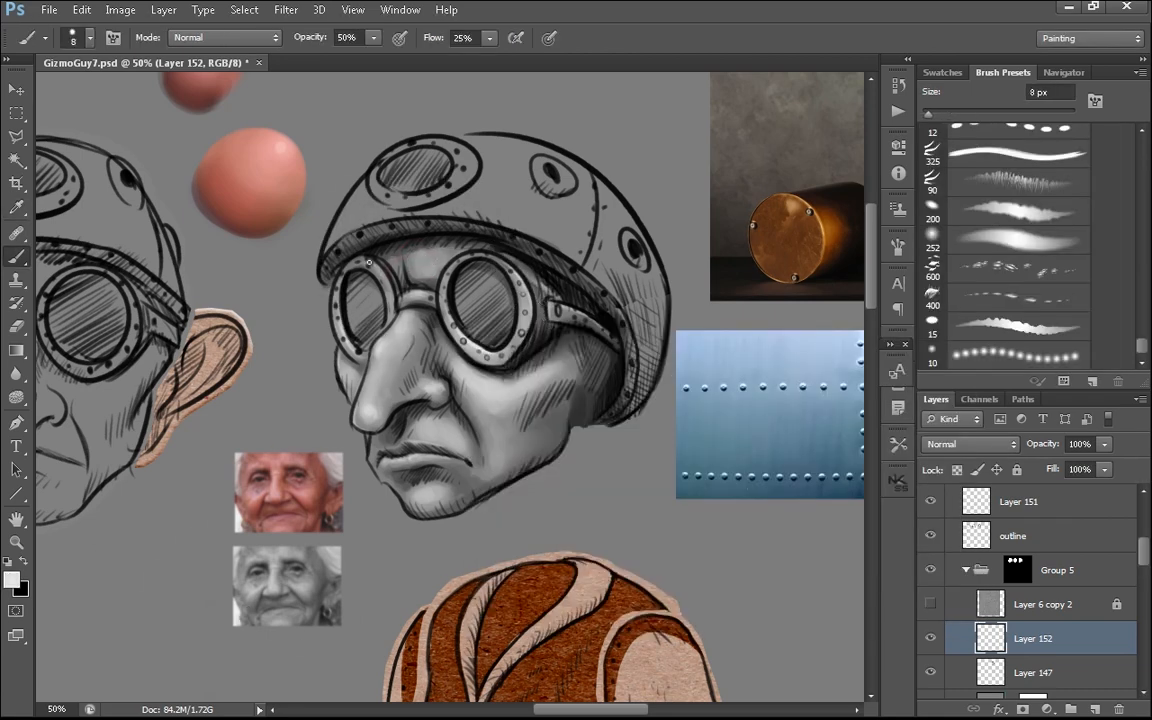
pyautogui.moveTo(384, 273); pyautogui.dragTo(359, 266)
pyautogui.moveTo(418, 352); pyautogui.dragTo(407, 310)
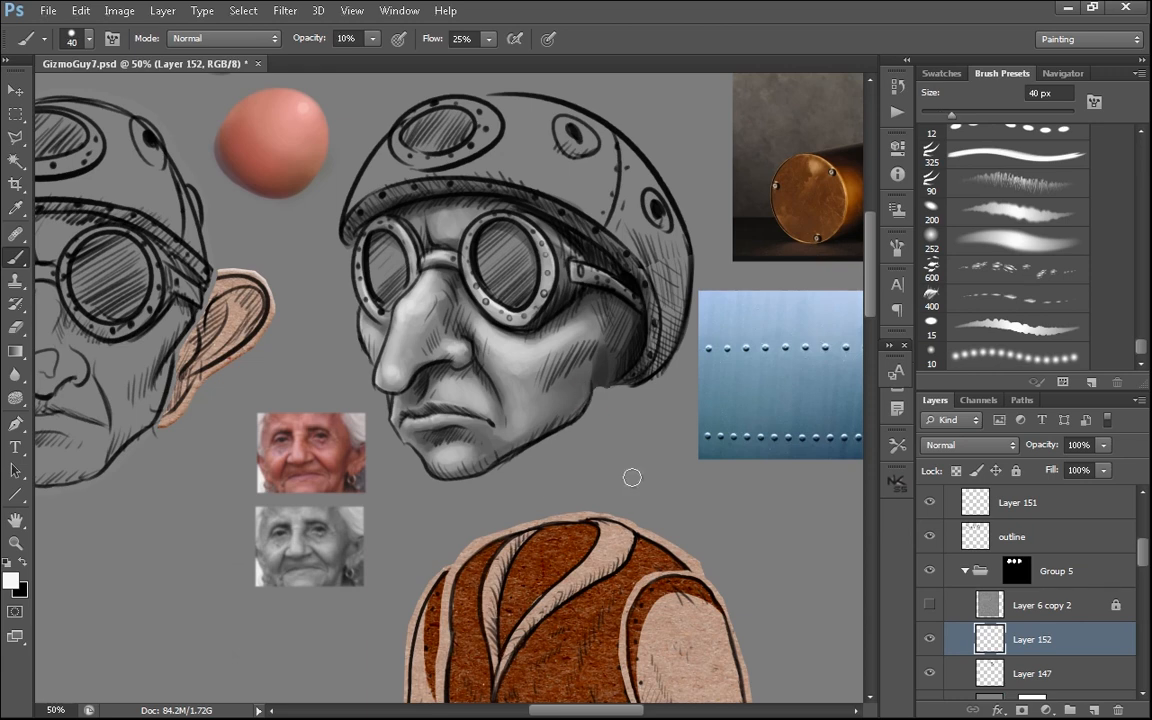
pyautogui.moveTo(410, 184)
pyautogui.mouseDown()
pyautogui.moveTo(494, 170)
pyautogui.moveTo(400, 214)
pyautogui.mouseUp()
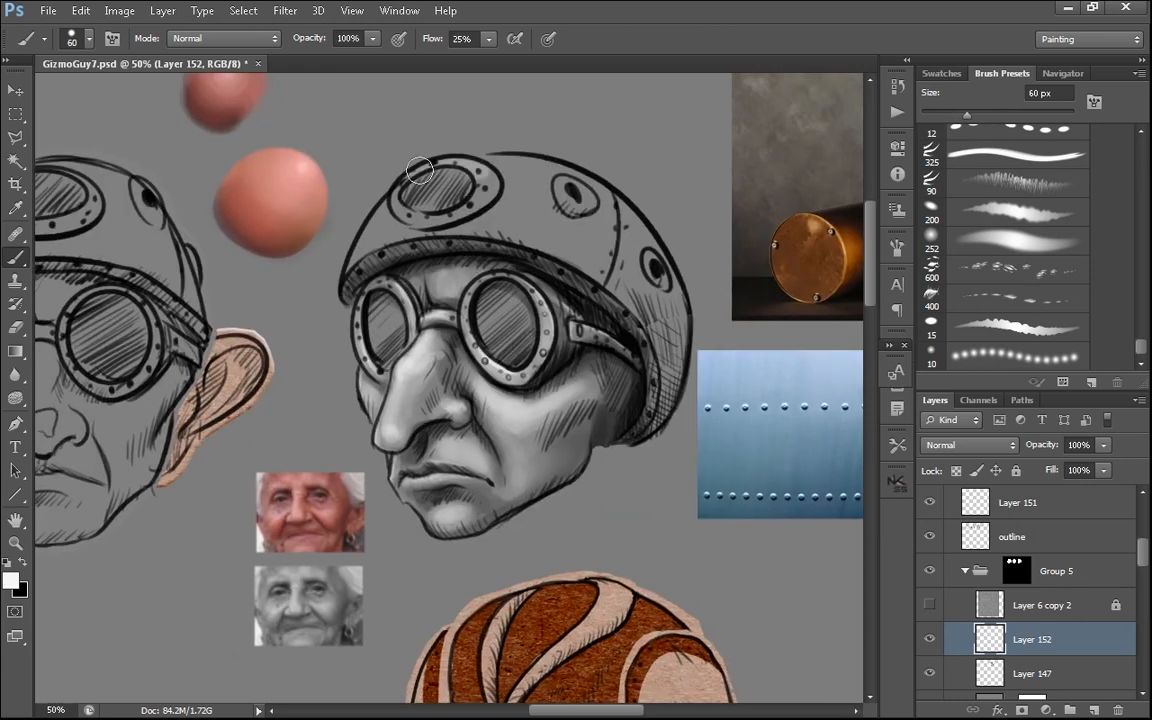
# - Paint the helmet dark grey on a new layer with a 60 px brush at 100% opacity
pyautogui.keyDown('alt'); pyautogui.click(579, 455); pyautogui.keyUp('alt')
pyautogui.moveTo(362, 262); pyautogui.dragTo(568, 240)
pyautogui.moveTo(672, 300); pyautogui.dragTo(655, 430)
pyautogui.moveTo(640, 310); pyautogui.dragTo(668, 296)
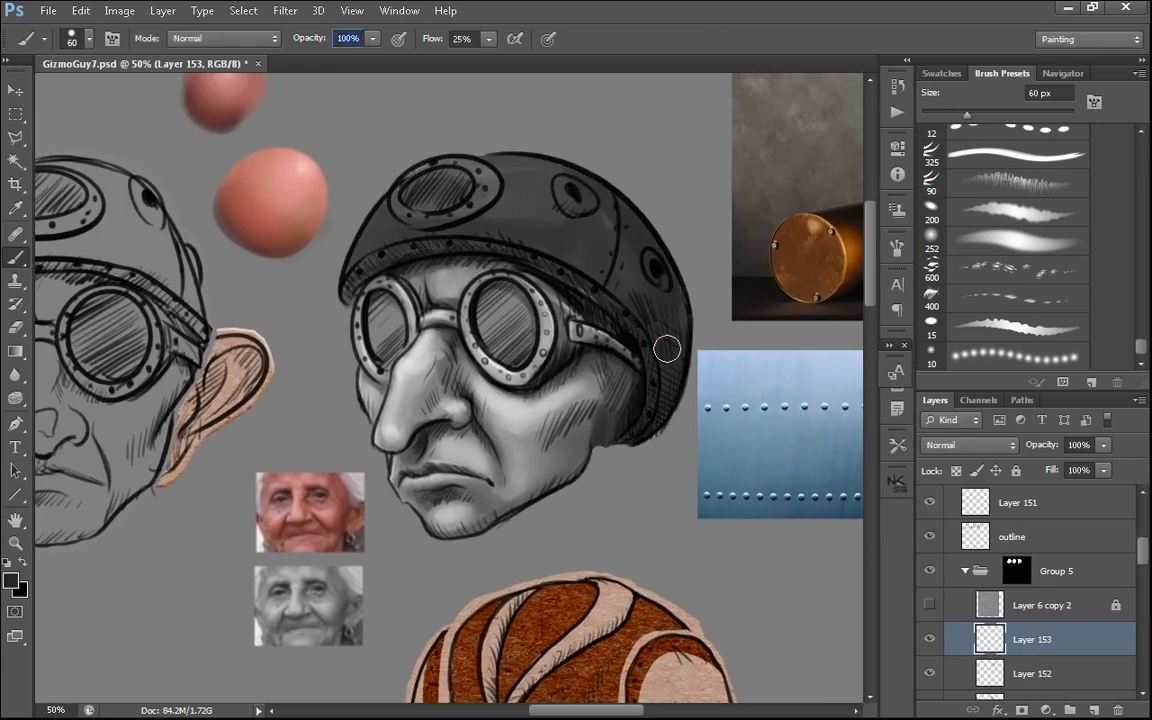
# - Soften the helmet's crown near the round fitting with a sampled grey at 50% brush opacity
pyautogui.press('5')
pyautogui.keyDown('alt'); pyautogui.click(435, 159); pyautogui.keyUp('alt')
pyautogui.moveTo(566, 212); pyautogui.dragTo(493, 134)
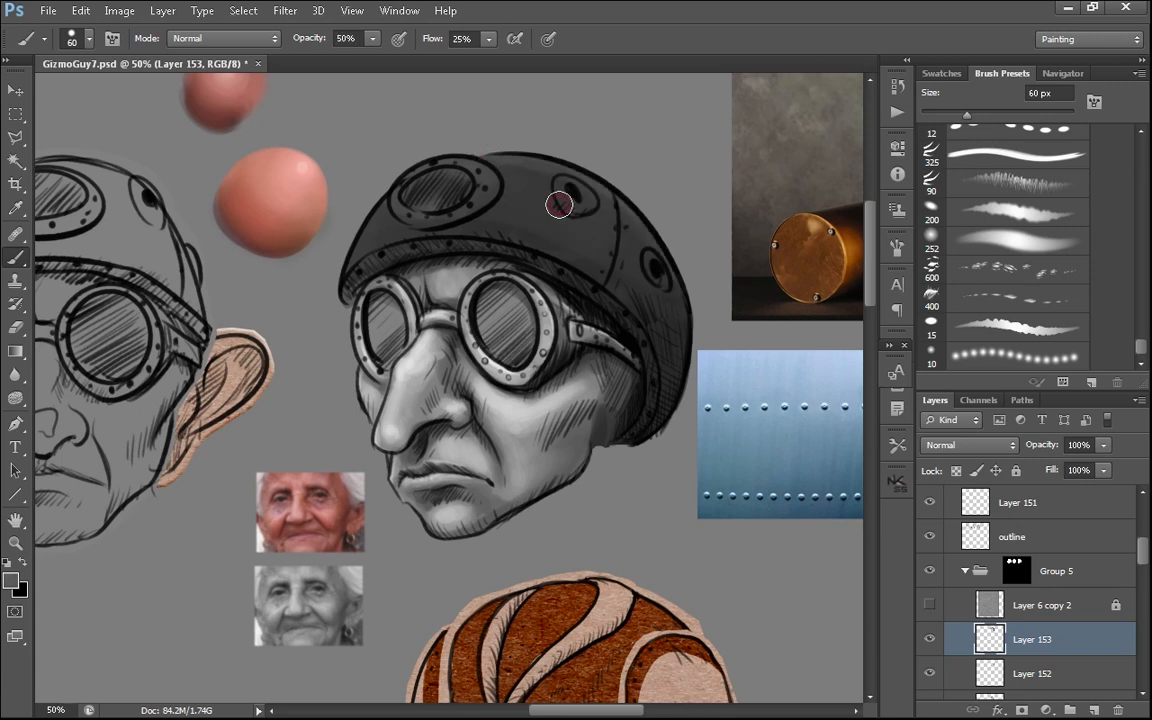
pyautogui.moveTo(552, 207)
pyautogui.mouseDown()
pyautogui.moveTo(502, 175)
pyautogui.moveTo(521, 161)
pyautogui.moveTo(541, 197)
pyautogui.moveTo(543, 155)
pyautogui.moveTo(493, 152)
pyautogui.moveTo(606, 229)
pyautogui.moveTo(601, 187)
pyautogui.moveTo(496, 226)
pyautogui.mouseUp()
# - Pick a lighter grey and lighten the ring of the helmet's front lens and the upper crown with a smaller brush
pyautogui.press(']')
pyautogui.press(']')
pyautogui.press(']')
pyautogui.press(']')
pyautogui.click(11, 580)
pyautogui.moveTo(532, 422); pyautogui.dragTo(482, 443)
pyautogui.click(908, 358)
pyautogui.press('[')
pyautogui.press('[')
pyautogui.press('[')
pyautogui.press('[')
pyautogui.press('[')
pyautogui.press('[')
pyautogui.press('[')
pyautogui.moveTo(440, 158); pyautogui.dragTo(397, 190)
pyautogui.moveTo(486, 168)
pyautogui.mouseDown()
pyautogui.moveTo(488, 192)
pyautogui.moveTo(616, 240)
pyautogui.mouseUp()
pyautogui.press('[')
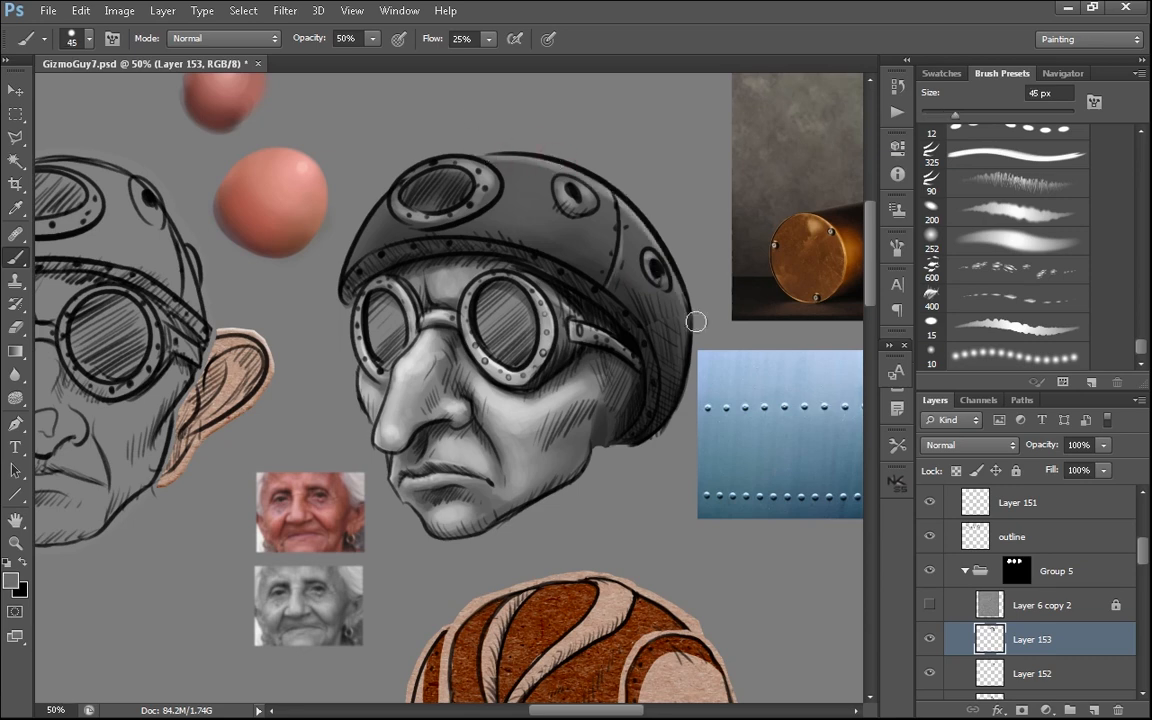
# - Shade the front of the helmet brim and the helmet's front lens with greys sampled from the painting
pyautogui.moveTo(416, 245); pyautogui.dragTo(379, 264)
pyautogui.keyDown('alt'); pyautogui.click(625, 319); pyautogui.keyUp('alt')
pyautogui.keyDown('alt'); pyautogui.click(483, 233); pyautogui.keyUp('alt')
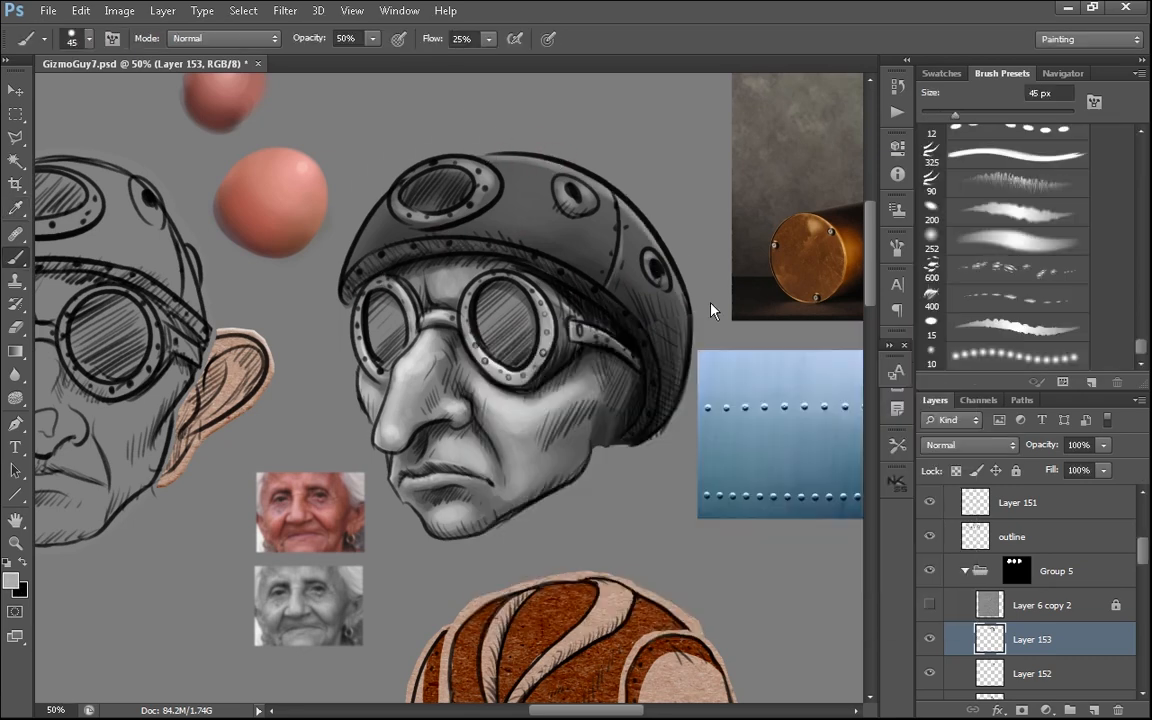
pyautogui.moveTo(470, 216); pyautogui.dragTo(394, 207)
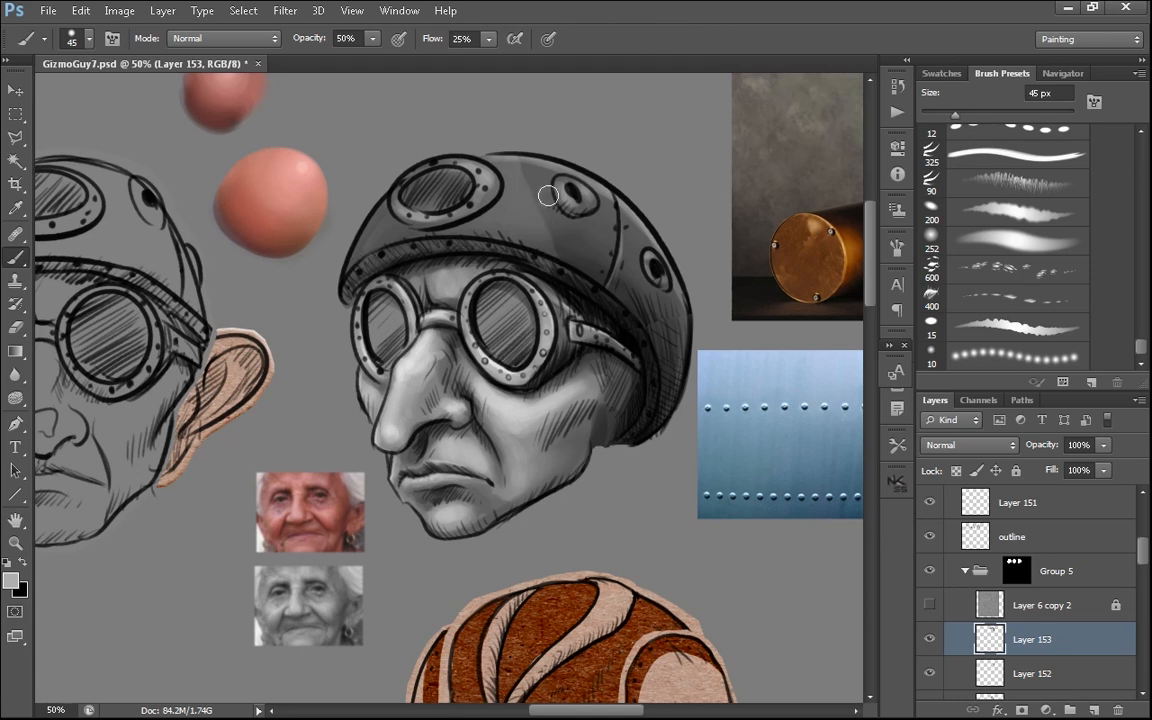
# - Blend the lower part of the helmet's front lens with a tone sampled from it
pyautogui.press(']')
pyautogui.press(']')
pyautogui.press(']')
pyautogui.press(']')
pyautogui.keyDown('alt'); pyautogui.click(434, 216); pyautogui.keyUp('alt')
pyautogui.press('[')
pyautogui.press('[')
pyautogui.moveTo(411, 216); pyautogui.dragTo(446, 216)
# - Paint white highlights on the helmet's front lens and the nearby crown with a 35 px brush at 10% opacity
pyautogui.press('[')
pyautogui.press('[')
pyautogui.press('[')
pyautogui.press('[')
pyautogui.press('[')
pyautogui.click(11, 580)
pyautogui.click(482, 376)
pyautogui.click(889, 365)
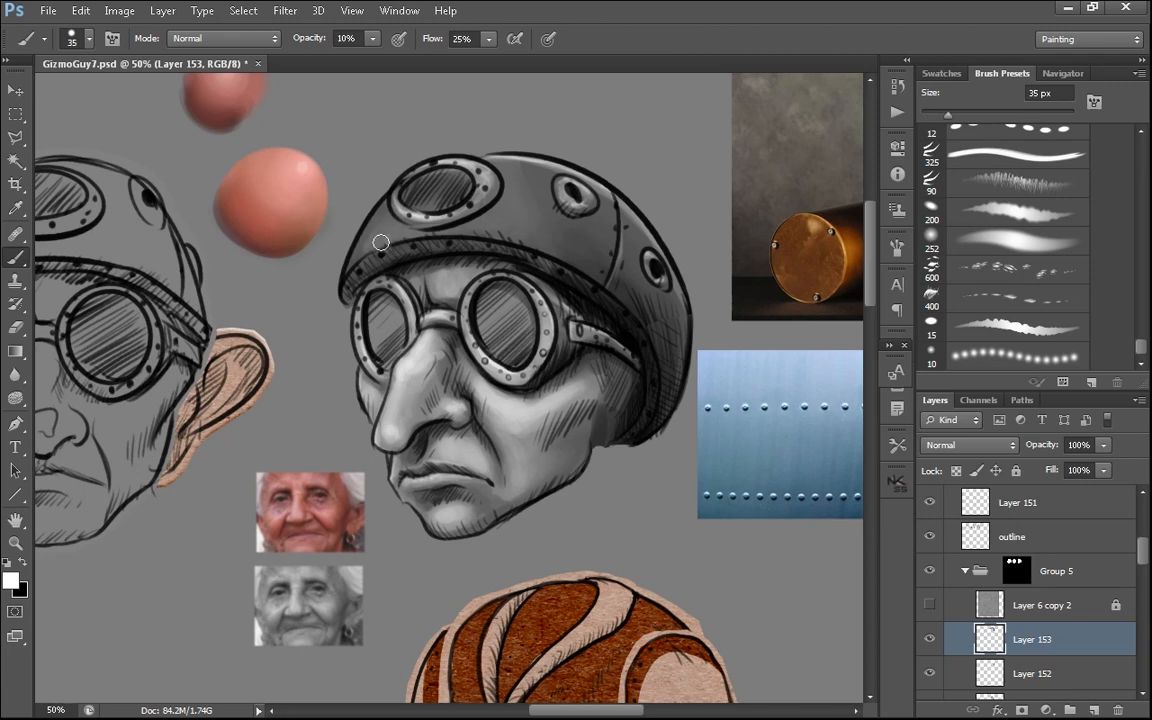
pyautogui.moveTo(422, 188)
pyautogui.mouseDown()
pyautogui.moveTo(452, 184)
pyautogui.moveTo(582, 224)
pyautogui.moveTo(504, 226)
pyautogui.moveTo(528, 229)
pyautogui.mouseUp()
pyautogui.click(1036, 511)
# - Blend the helmet's brim and lower crown with greys sampled from the painting at 40% brush opacity
pyautogui.press('[')
pyautogui.press('[')
pyautogui.press('[')
pyautogui.press('[')
pyautogui.keyDown('alt'); pyautogui.click(526, 240); pyautogui.keyUp('alt')
pyautogui.press('4')
pyautogui.press(']')
pyautogui.press(']')
pyautogui.press(']')
pyautogui.moveTo(496, 253)
pyautogui.mouseDown()
pyautogui.moveTo(362, 267)
pyautogui.moveTo(341, 241)
pyautogui.moveTo(404, 270)
pyautogui.mouseUp()
pyautogui.hotkey('ctrl', '-')
pyautogui.keyDown('alt'); pyautogui.click(534, 267); pyautogui.keyUp('alt')
pyautogui.moveTo(506, 255)
pyautogui.mouseDown()
pyautogui.moveTo(519, 249)
pyautogui.moveTo(511, 276)
pyautogui.mouseUp()
# - On a new layer, sweep a light grey over the helmet's crown and back edge with a 150 px brush at 30% opacity
pyautogui.press('3')
pyautogui.press(']')
pyautogui.press(']')
pyautogui.press(']')
pyautogui.press(']')
pyautogui.press(']')
pyautogui.keyDown('ctrl'); pyautogui.click(510, 278); pyautogui.keyUp('ctrl')
pyautogui.hotkey('ctrl', 'alt', 'shift', 'n')
pyautogui.press(']')
pyautogui.press(']')
pyautogui.moveTo(440, 304)
pyautogui.mouseDown()
pyautogui.moveTo(501, 254)
pyautogui.moveTo(540, 288)
pyautogui.mouseUp()
pyautogui.moveTo(572, 301); pyautogui.dragTo(574, 279)
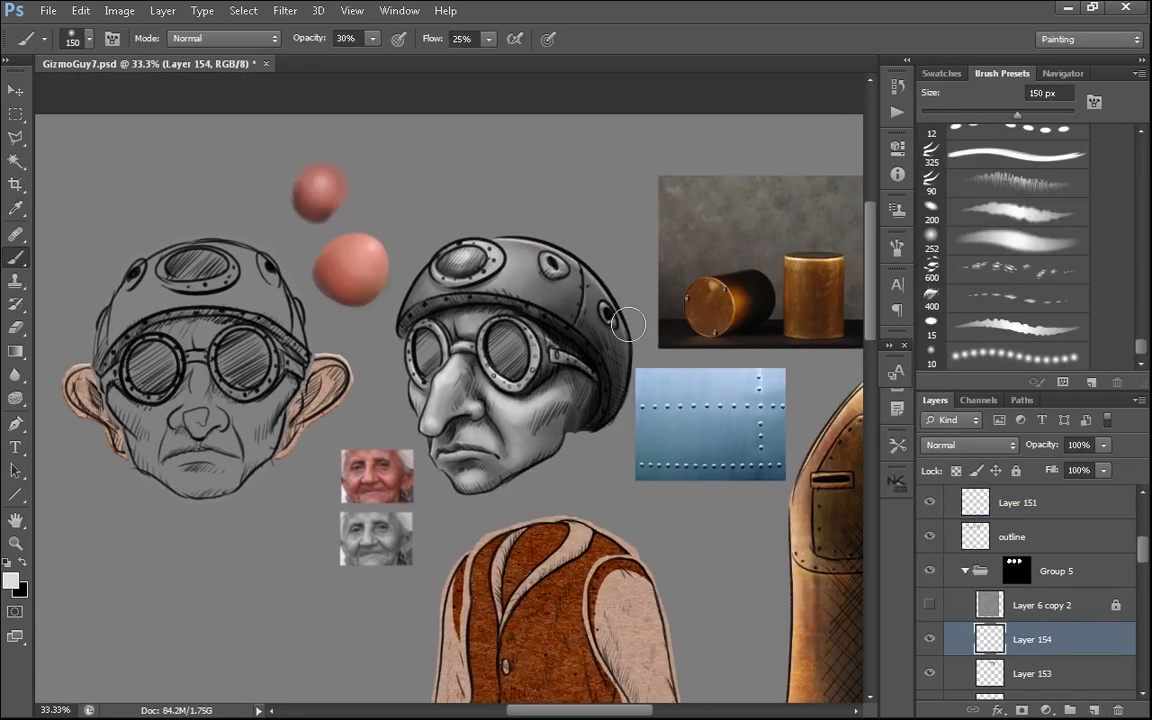
pyautogui.moveTo(625, 324); pyautogui.dragTo(620, 410)
# - Sample a grey from the head and touch up the front of the helmet with a 45 px brush
pyautogui.keyDown('alt'); pyautogui.click(443, 360); pyautogui.keyUp('alt')
pyautogui.press('[')
pyautogui.press('[')
pyautogui.press('[')
pyautogui.press('[')
pyautogui.press('[')
pyautogui.press('[')
pyautogui.moveTo(446, 304)
pyautogui.mouseDown()
pyautogui.moveTo(408, 328)
pyautogui.moveTo(526, 312)
pyautogui.mouseUp()
pyautogui.keyDown('alt'); pyautogui.click(606, 361); pyautogui.keyUp('alt')
pyautogui.scroll(-1, 566, 356)
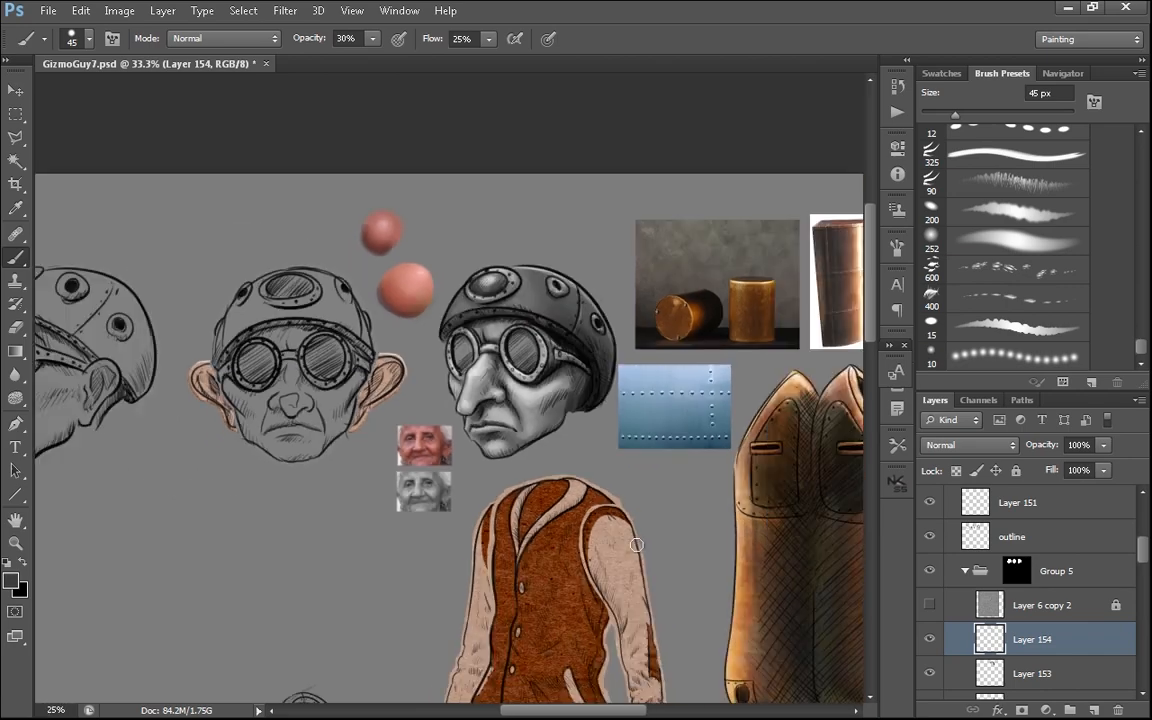
# - Show Layer 6 copy 2, add a new layer above it in a group named COLOR, and change the group's blend mode
pyautogui.scroll(2, 593, 402)
pyautogui.click(929, 609)
pyautogui.click(1040, 608)
pyautogui.hotkey('ctrl', 'alt', 'shift', 'n')
pyautogui.hotkey('ctrl', 'g')
pyautogui.doubleClick(1030, 600)
pyautogui.write('COLOR')
pyautogui.press('Return')
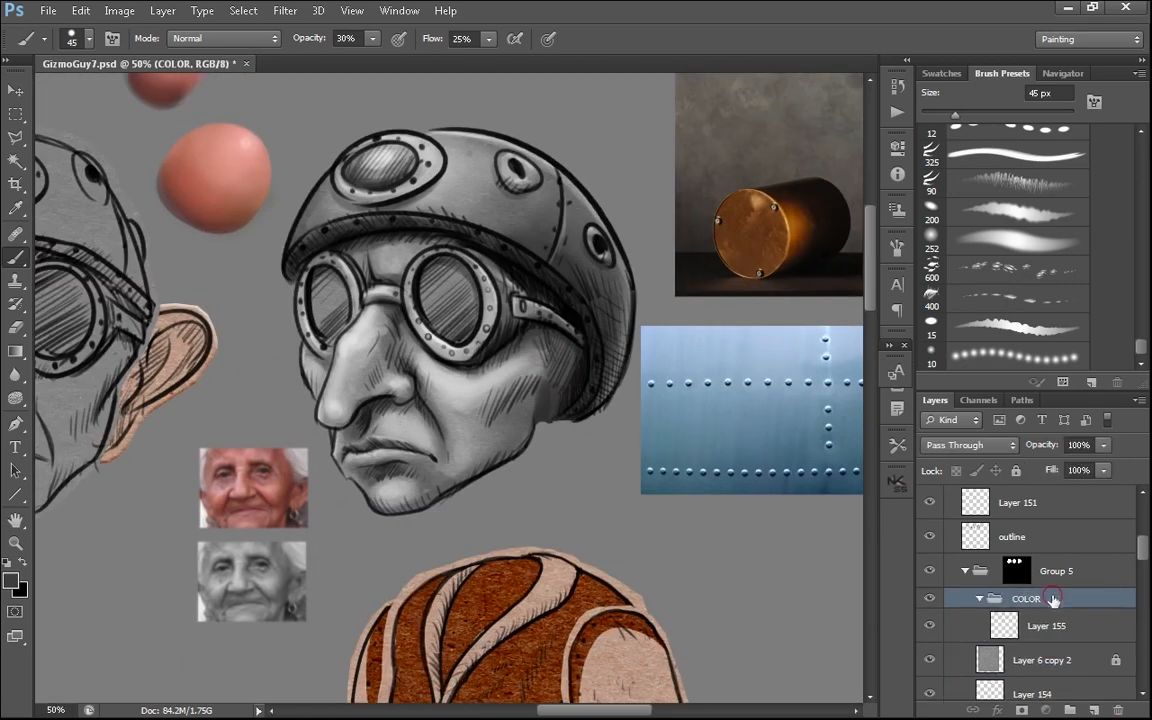
pyautogui.click(968, 445)
# - Sample a reddish skin tone from the colour portrait reference and choose a 400 px textured brush
pyautogui.keyDown('alt'); pyautogui.click(240, 495); pyautogui.keyUp('alt')
pyautogui.press(']')
pyautogui.press(']')
pyautogui.press(']')
pyautogui.press(']')
pyautogui.press(']')
pyautogui.press(']')
pyautogui.press(']')
pyautogui.press(']')
pyautogui.press(']')
pyautogui.press(']')
pyautogui.scroll(15, 985, 245)
pyautogui.click(985, 233)
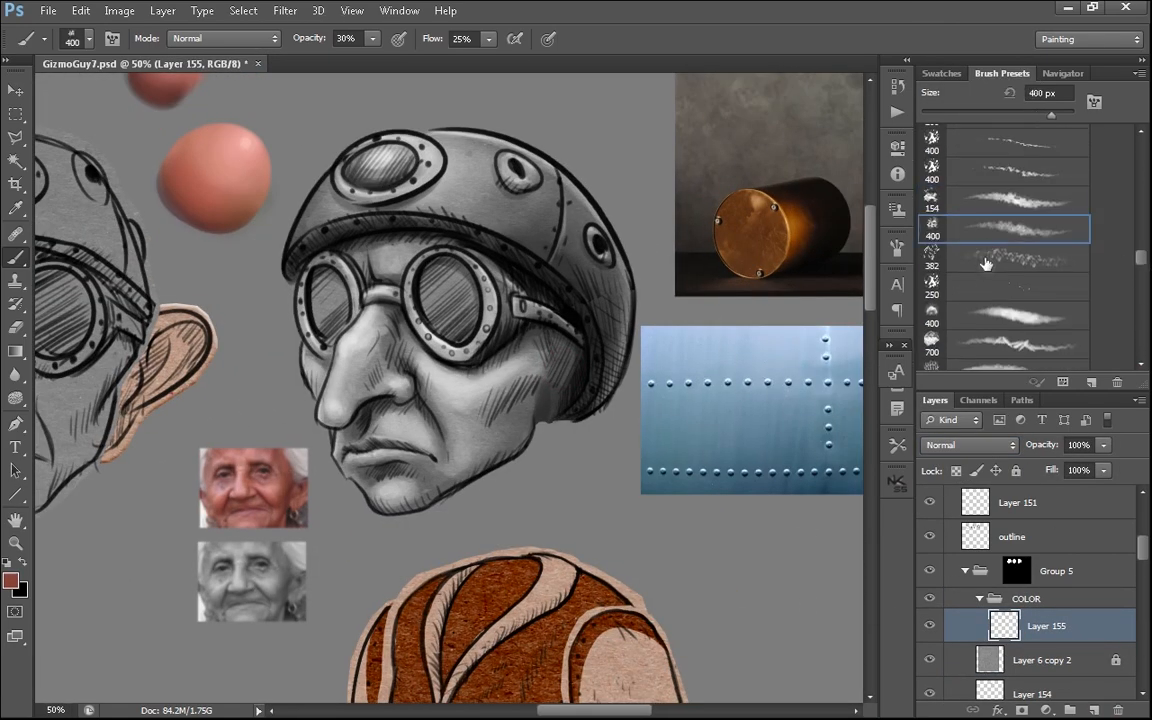
# - Switch to the Color_REF layer and try out textured brush presets, including the 382 px one
pyautogui.click(1020, 599)
pyautogui.scroll(1, 965, 575)
pyautogui.click(962, 558)
pyautogui.scroll(1, 962, 563)
pyautogui.click(962, 565)
pyautogui.moveTo(400, 180); pyautogui.dragTo(404, 363)
pyautogui.moveTo(345, 250); pyautogui.dragTo(319, 190)
pyautogui.click(1020, 259)
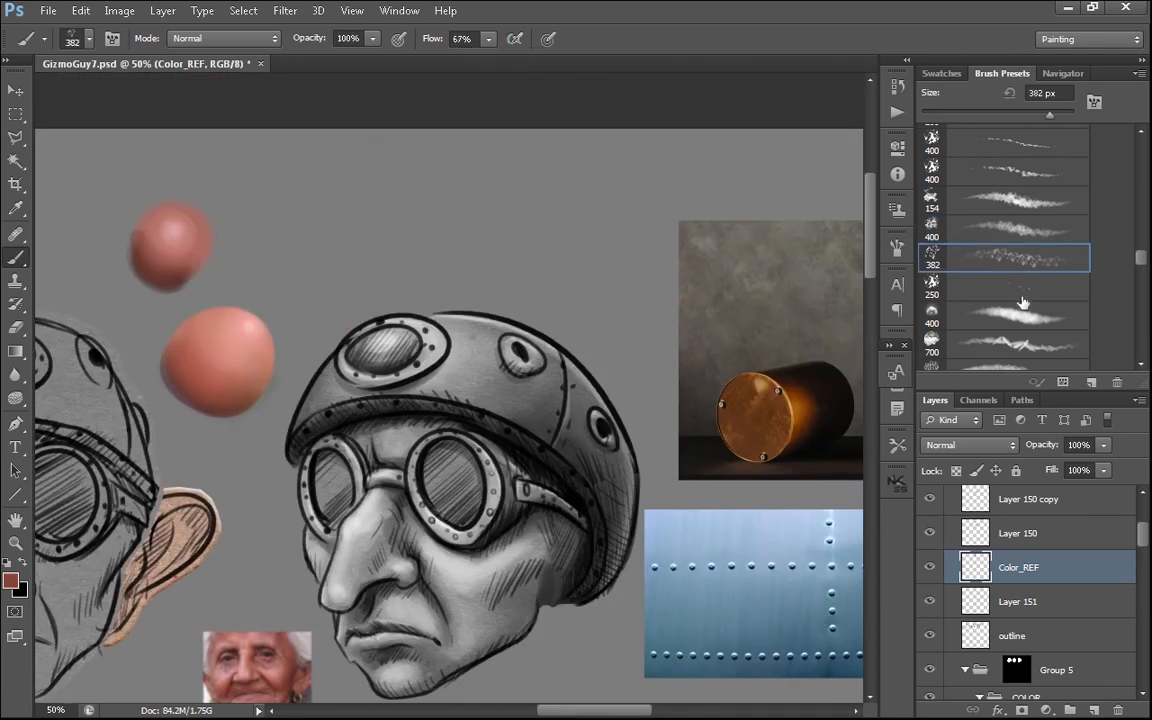
pyautogui.click(1020, 314)
# - Try a different brush preset at a reduced size with a test stroke above the heads, and undo the stroke
pyautogui.moveTo(1141, 258); pyautogui.dragTo(1141, 151)
pyautogui.click(1015, 243)
pyautogui.press('[')
pyautogui.press('[')
pyautogui.press('[')
pyautogui.press('[')
pyautogui.press('[')
pyautogui.press('[')
pyautogui.press('[')
pyautogui.press('[')
pyautogui.press('[')
pyautogui.press('[')
pyautogui.press('[')
pyautogui.press('[')
pyautogui.press('[')
pyautogui.press('[')
pyautogui.press('[')
pyautogui.click(1012, 332)
pyautogui.moveTo(478, 183); pyautogui.dragTo(332, 234)
pyautogui.hotkey('ctrl', 'z')
# - Try bristle brushes at 10% flow with test strokes on the empty canvas above the helmet
pyautogui.moveTo(1141, 152); pyautogui.dragTo(1144, 167)
pyautogui.click(1030, 227)
pyautogui.click(462, 39)
pyautogui.write('10')
pyautogui.moveTo(669, 555)
pyautogui.mouseDown()
pyautogui.moveTo(679, 463)
pyautogui.moveTo(797, 457)
pyautogui.mouseUp()
pyautogui.moveTo(663, 125); pyautogui.dragTo(591, 147)
pyautogui.hotkey('ctrl', 'z')
pyautogui.click(1025, 254)
pyautogui.moveTo(685, 160); pyautogui.dragTo(545, 125)
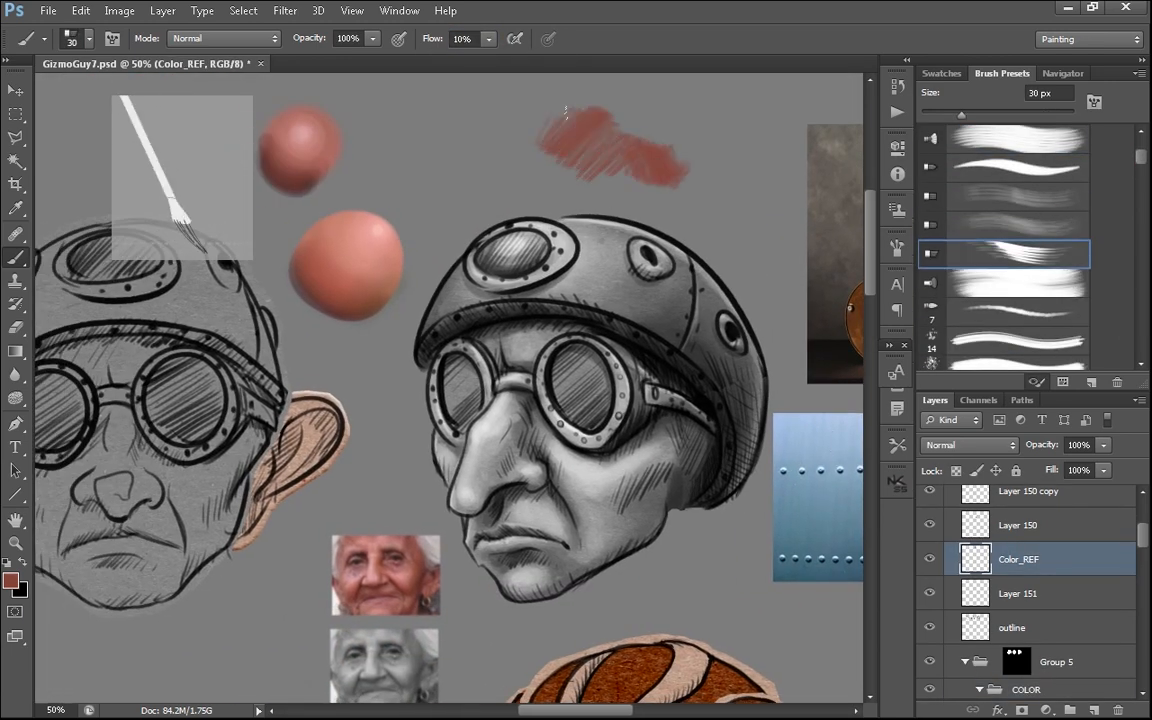
# - Choose a speckled brush at 50 px with 47% flow, test it on the face, and undo the test stroke
pyautogui.click(1025, 341)
pyautogui.click(1031, 288)
pyautogui.press('[')
pyautogui.press('[')
pyautogui.press('[')
pyautogui.press('[')
pyautogui.press('[')
pyautogui.press('[')
pyautogui.press('[')
pyautogui.press('[')
pyautogui.press('[')
pyautogui.press('[')
pyautogui.press('[')
pyautogui.press('[')
pyautogui.press('[')
pyautogui.press('[')
pyautogui.press('[')
pyautogui.press('[')
pyautogui.moveTo(434, 39); pyautogui.dragTo(465, 39)
pyautogui.moveTo(592, 560); pyautogui.dragTo(578, 470)
pyautogui.hotkey('ctrl', 'z')
# - On Layer 155 in the COLOR group, tint the jaw, cheek and mouth area with the reddish skin tone
pyautogui.click(1028, 689)
pyautogui.click(1094, 710)
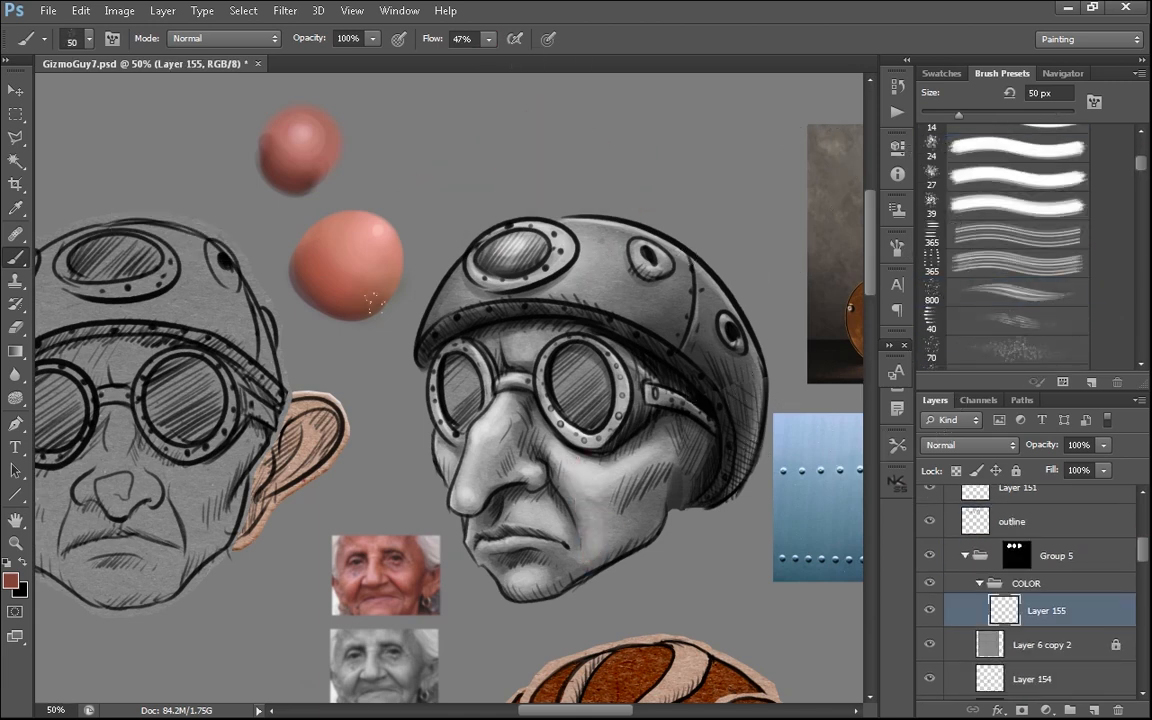
pyautogui.moveTo(655, 515)
pyautogui.mouseDown()
pyautogui.moveTo(583, 522)
pyautogui.moveTo(700, 470)
pyautogui.mouseUp()
pyautogui.moveTo(565, 575); pyautogui.dragTo(490, 530)
pyautogui.moveTo(530, 490); pyautogui.dragTo(555, 515)
# - Tint the nose, forehead and goggles with an 80 px brush and sample tones from the skin sphere and portrait references
pyautogui.press(']')
pyautogui.press(']')
pyautogui.press(']')
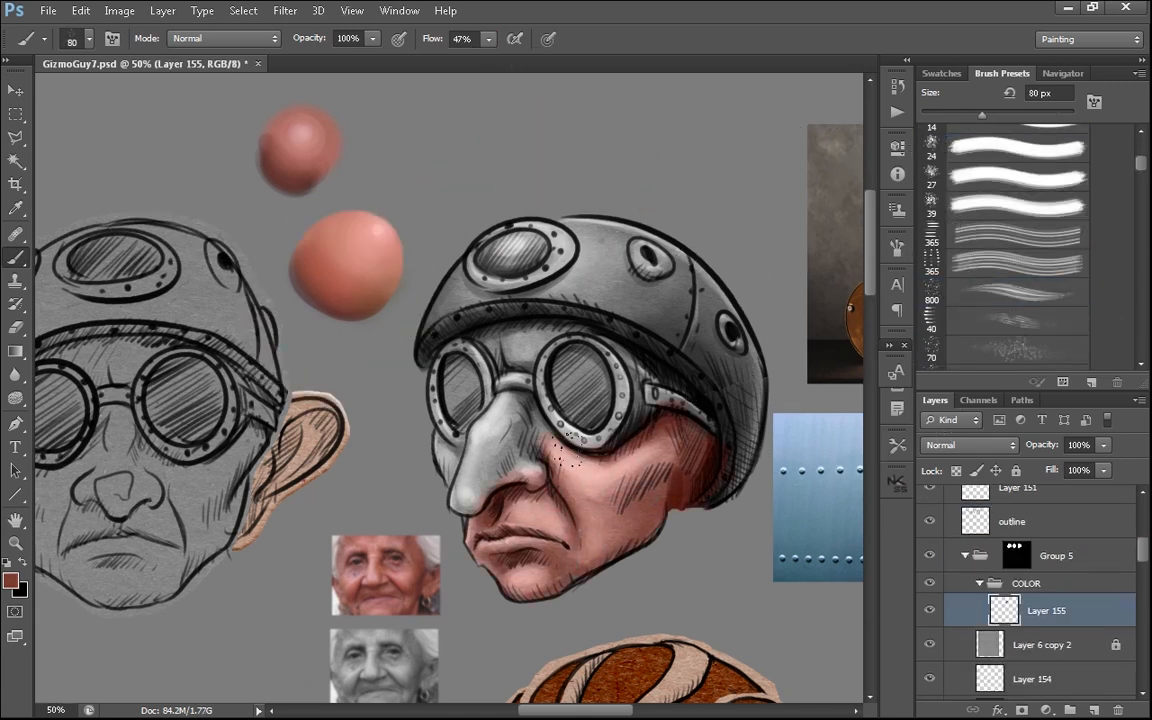
pyautogui.moveTo(465, 500); pyautogui.dragTo(515, 420)
pyautogui.moveTo(460, 350); pyautogui.dragTo(640, 350)
pyautogui.keyDown('alt'); pyautogui.click(310, 282); pyautogui.keyUp('alt')
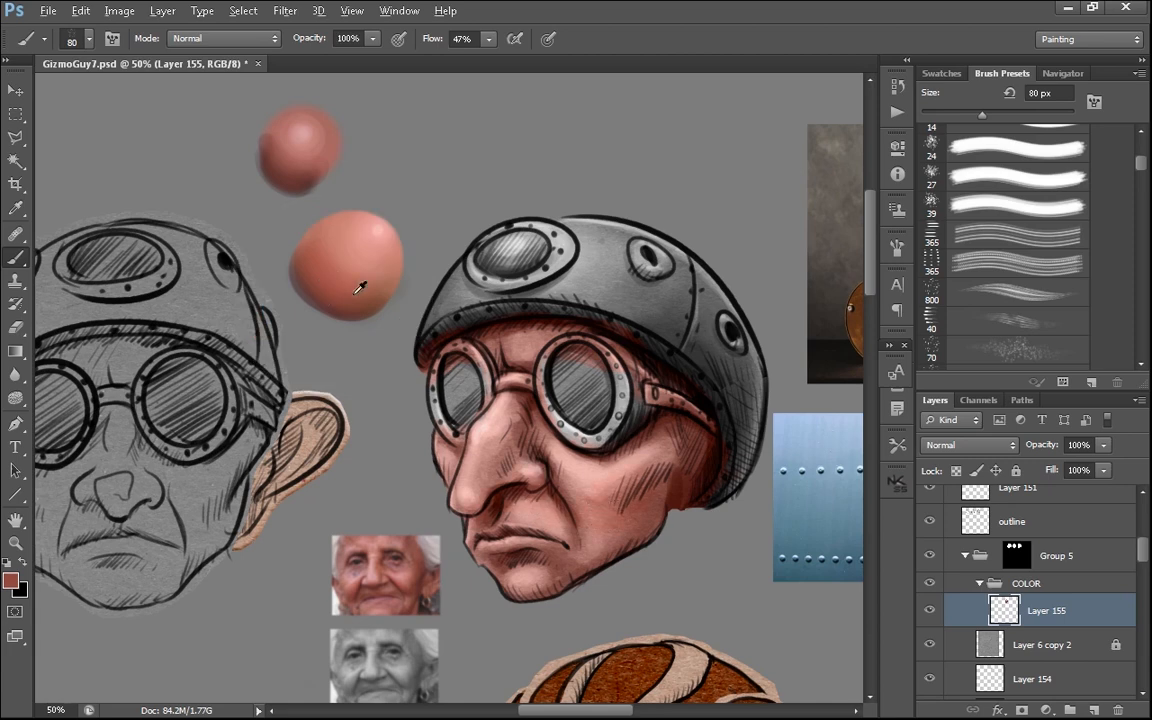
pyautogui.keyDown('alt'); pyautogui.click(360, 562); pyautogui.keyUp('alt')
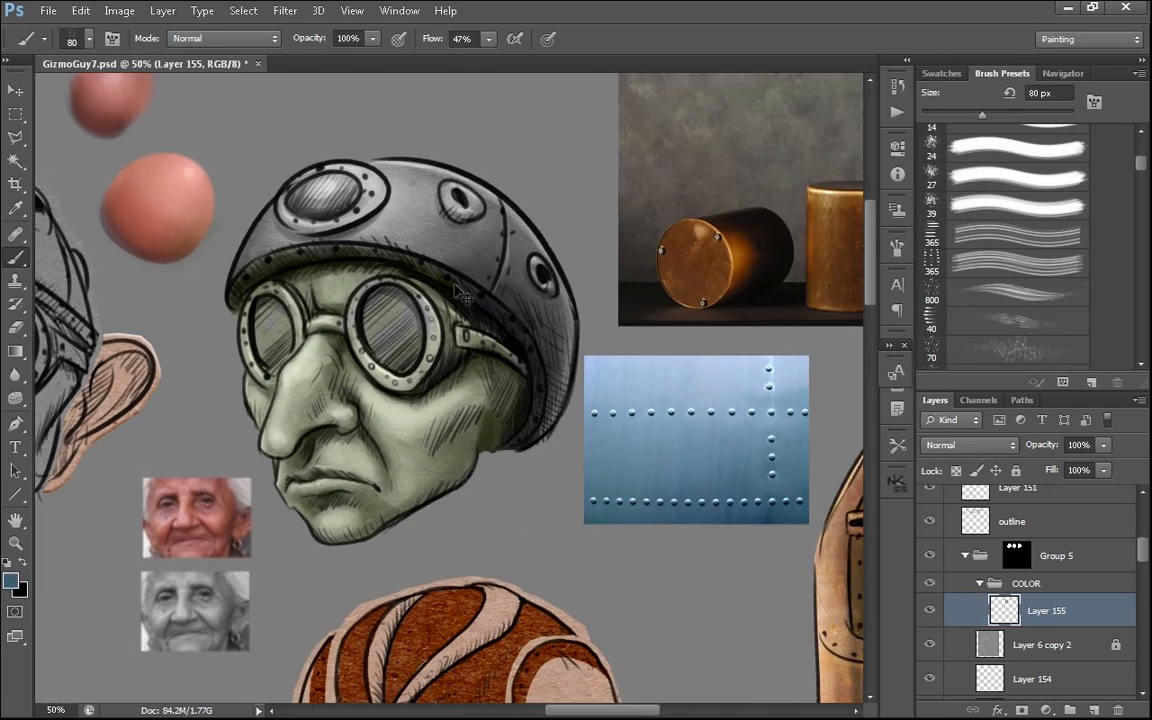
# - Pick the dark violet 3b3549 and tint the shadows behind the jaw and under the helmet brim
pyautogui.click(12, 580)
pyautogui.click(733, 440)
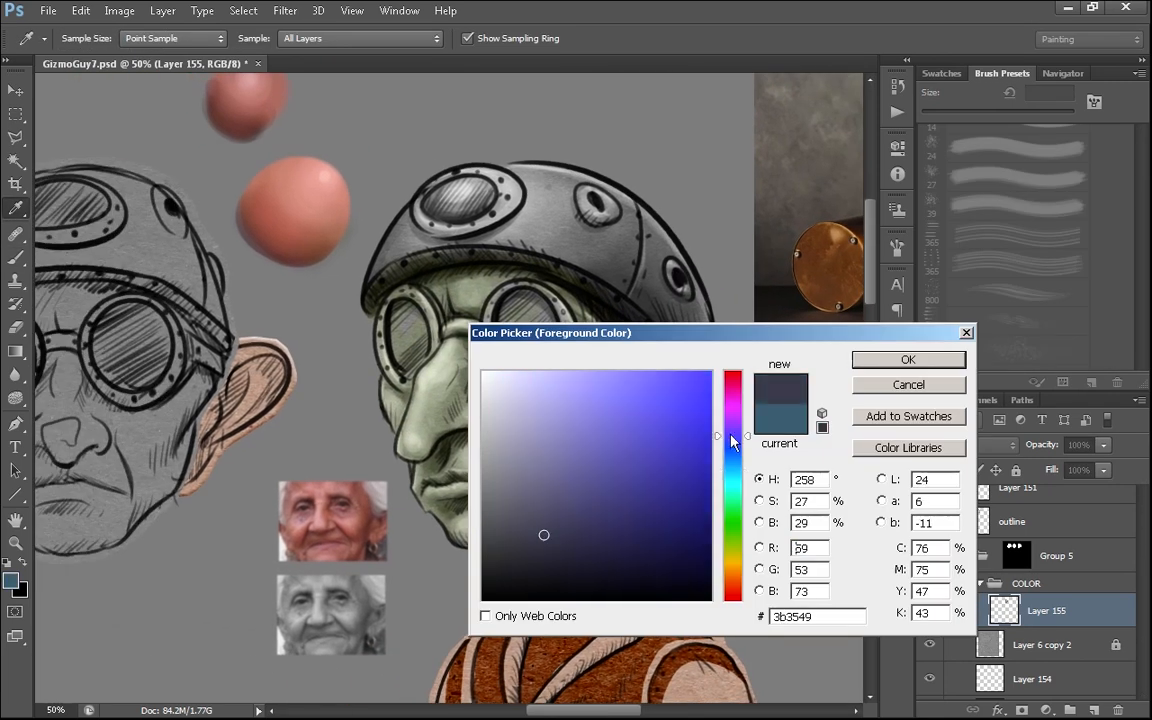
pyautogui.click(908, 359)
pyautogui.moveTo(628, 440); pyautogui.dragTo(616, 374)
pyautogui.moveTo(413, 284); pyautogui.dragTo(443, 292)
# - Add a new layer in the COLOR group and tint the nose and upper lip area reddish with a 35 px brush at 60% opacity
pyautogui.click(1093, 710)
pyautogui.click(11, 581)
pyautogui.press('4')
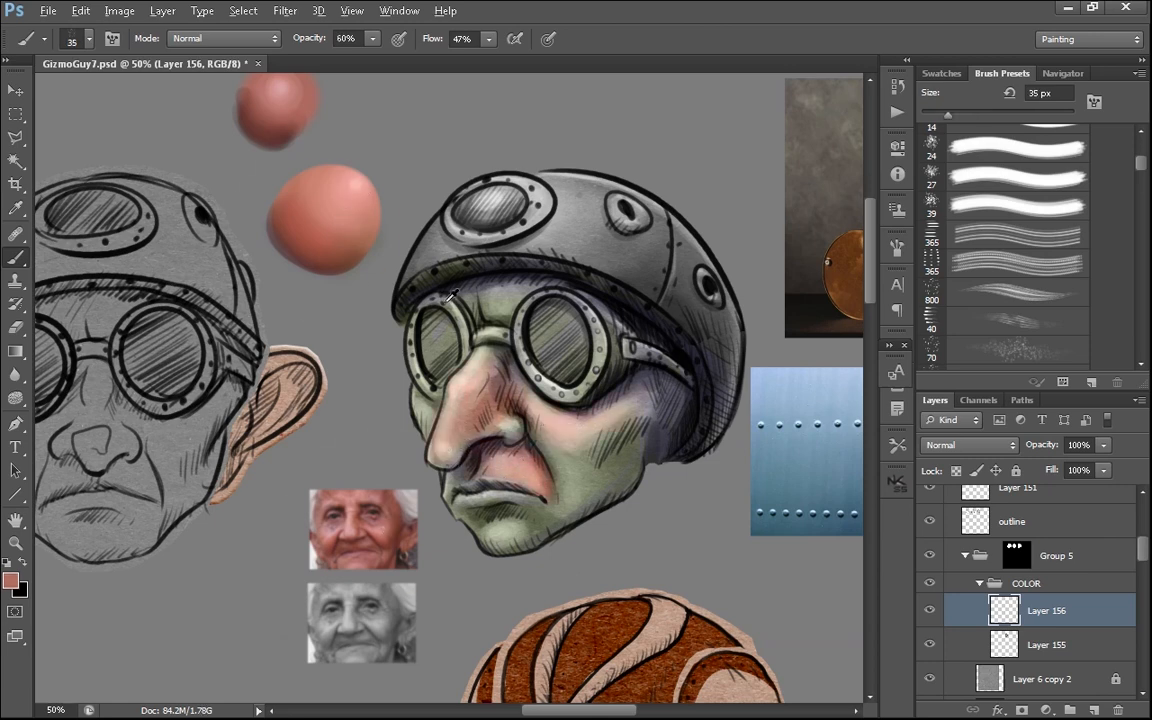
# - Sample a pink from the mouth area, pick a more saturated red from it, and colour the lips
pyautogui.keyDown('alt'); pyautogui.click(471, 489); pyautogui.keyUp('alt')
pyautogui.click(12, 581)
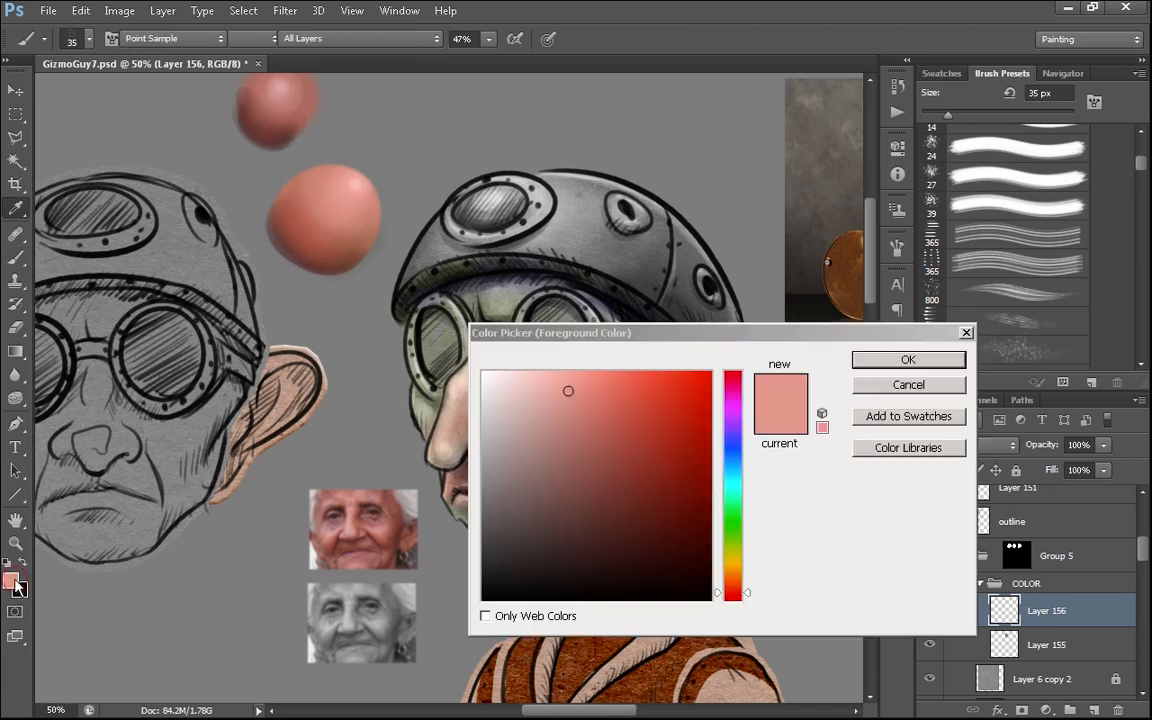
pyautogui.click(620, 413)
pyautogui.click(907, 359)
pyautogui.moveTo(470, 494); pyautogui.dragTo(525, 492)
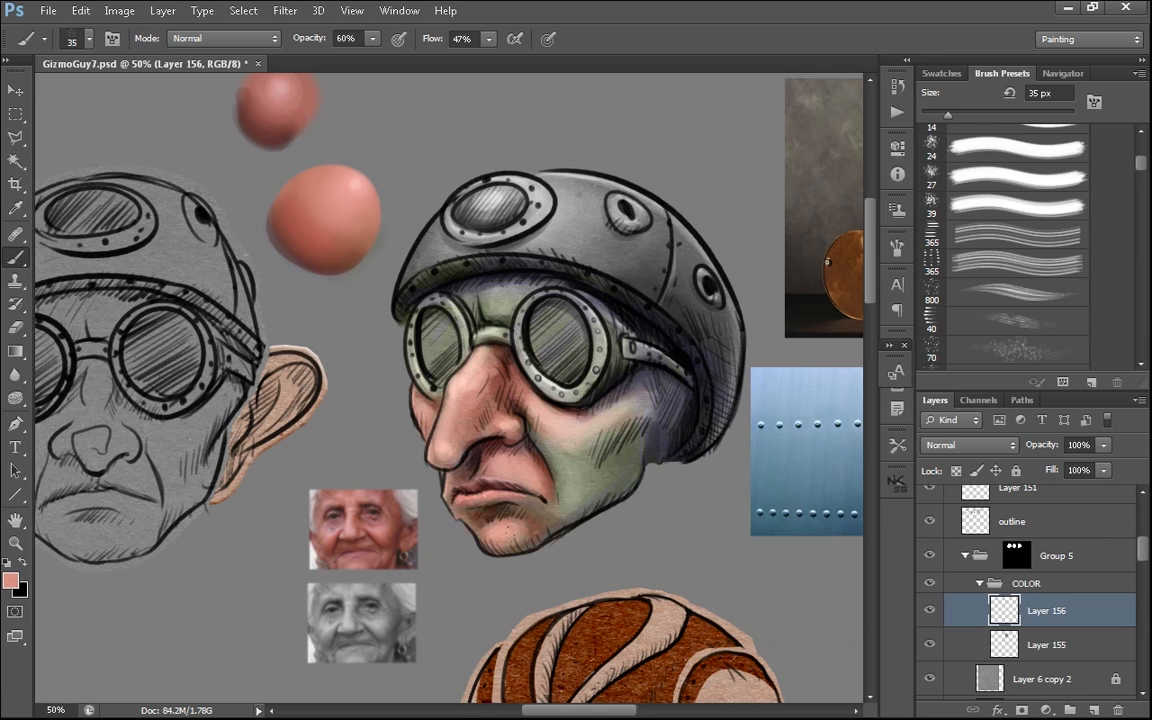
# - Sample reds from the skin sphere to colour the cheek, jaw and forehead, and pick up the violet beneath the goggle strap
pyautogui.keyDown('alt'); pyautogui.click(296, 212); pyautogui.keyUp('alt')
pyautogui.moveTo(574, 493); pyautogui.dragTo(551, 512)
pyautogui.keyDown('alt'); pyautogui.click(316, 213); pyautogui.keyUp('alt')
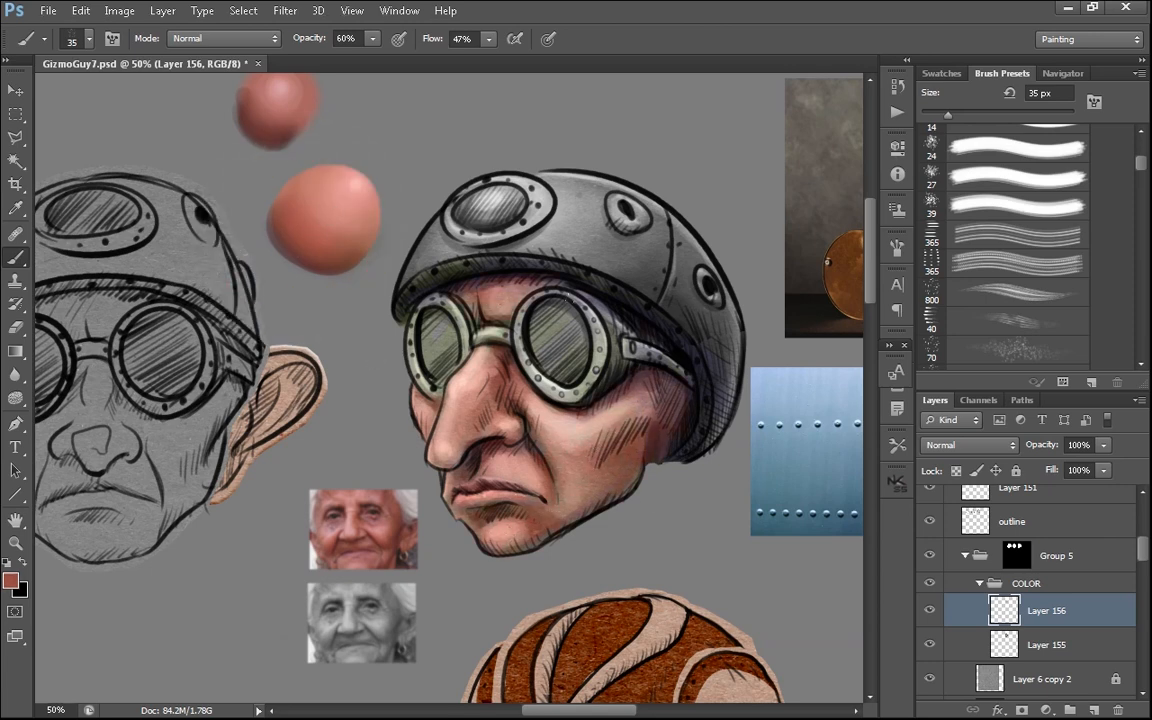
pyautogui.keyDown('alt'); pyautogui.click(644, 362); pyautogui.keyUp('alt')
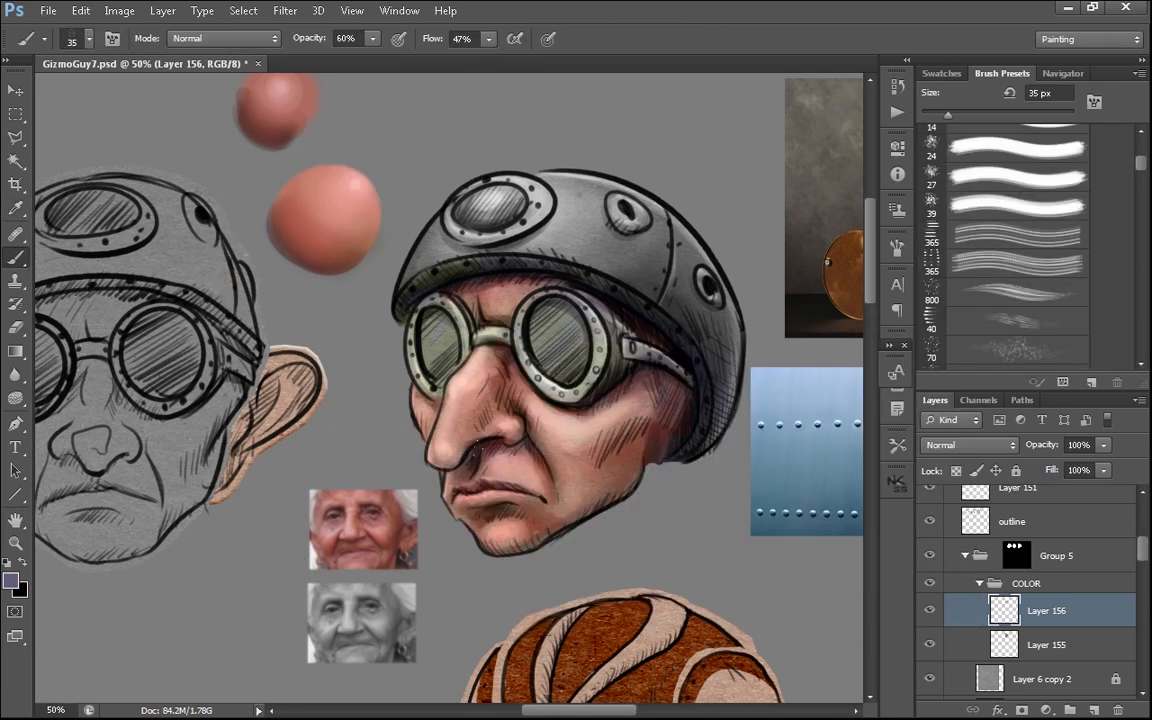
pyautogui.moveTo(670, 580); pyautogui.dragTo(666, 559)
# - Sample a pink from the nose, shift it to the yellow-green c5d699, and mix a pale teal for tinting the head
pyautogui.keyDown('alt'); pyautogui.click(457, 353); pyautogui.keyUp('alt')
pyautogui.click(11, 581)
pyautogui.click(731, 554)
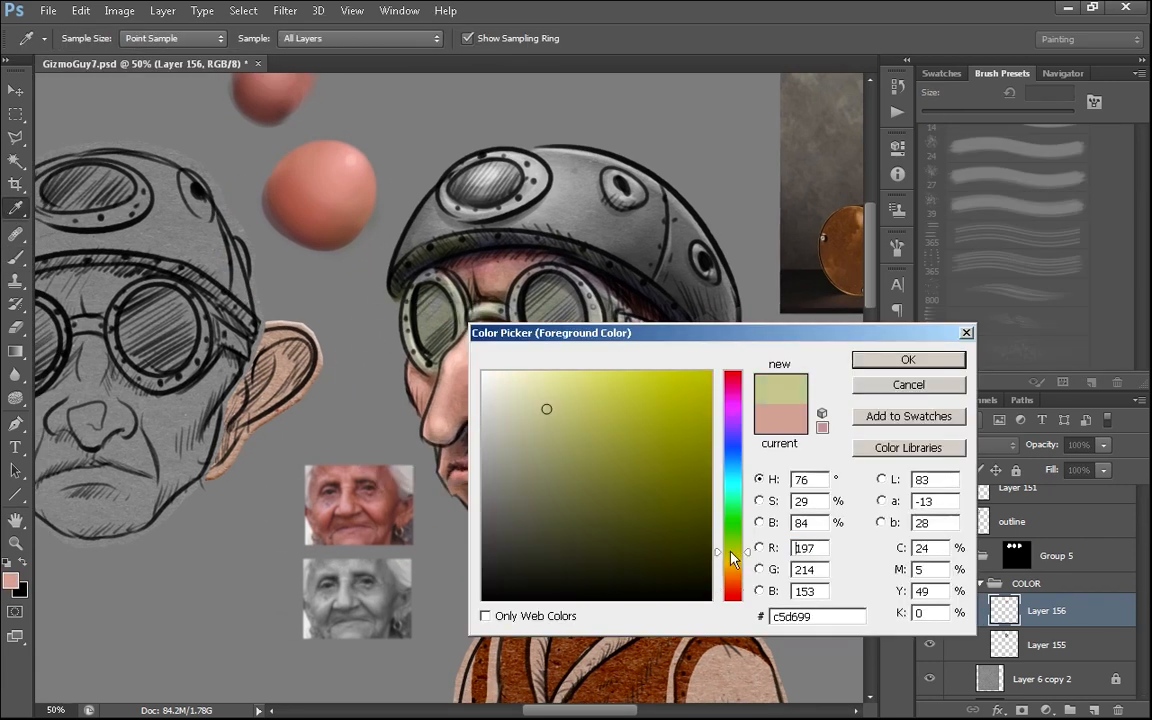
pyautogui.click(907, 359)
pyautogui.click(11, 581)
pyautogui.click(518, 421)
pyautogui.click(731, 499)
pyautogui.click(907, 359)
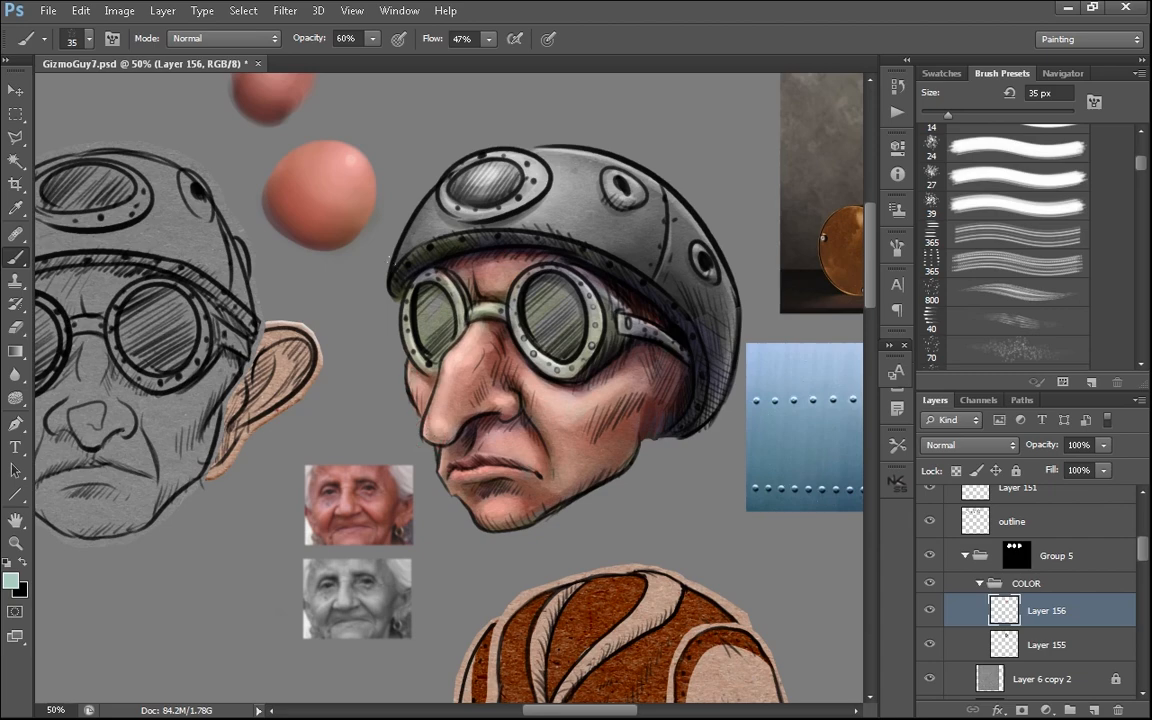
pyautogui.moveTo(782, 533); pyautogui.dragTo(696, 529)
# - Add an Overlay layer above the COLOR group, tint the helmet with pale teal, and undo the last change
pyautogui.hotkey('ctrl', '+')
pyautogui.hotkey('ctrl', '+')
pyautogui.hotkey('ctrl', '-')
pyautogui.hotkey('ctrl', '-')
pyautogui.click(979, 583)
pyautogui.click(1070, 710)
pyautogui.click(1094, 710)
pyautogui.hotkey('ctrl', 'shift', 'g')
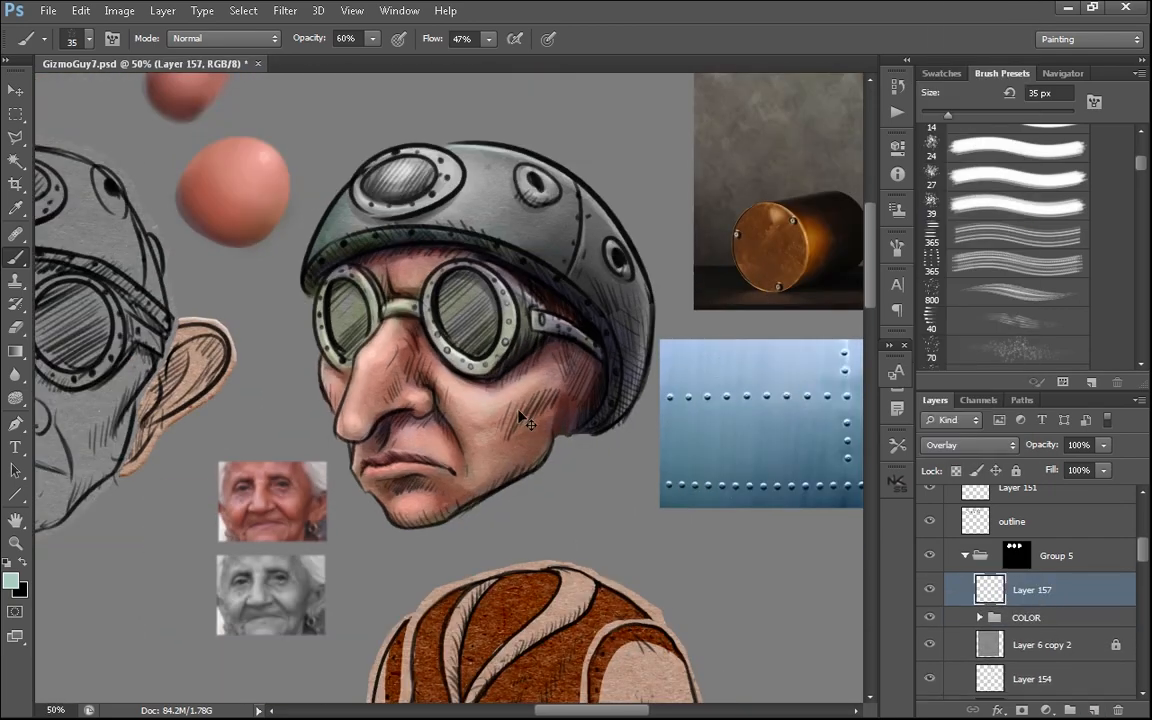
pyautogui.hotkey('ctrl', 'z')
# - Enlarge the brush to 50 px, mix a dark violet and a slate blue, and tint the shadowed area around the goggle strap
pyautogui.press(']')
pyautogui.press(']')
pyautogui.press(']')
pyautogui.keyDown('alt'); pyautogui.click(226, 213); pyautogui.keyUp('alt')
pyautogui.click(11, 581)
pyautogui.click(555, 514)
pyautogui.click(731, 425)
pyautogui.click(907, 359)
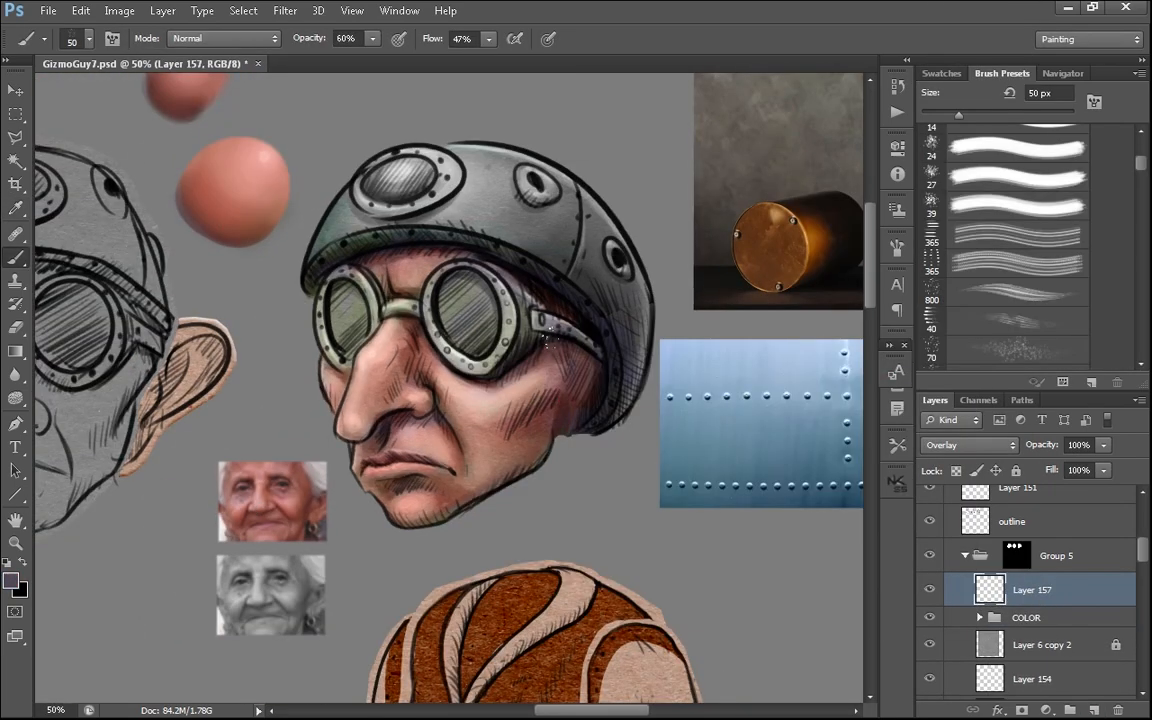
pyautogui.click(11, 581)
pyautogui.click(731, 452)
pyautogui.click(907, 359)
pyautogui.moveTo(572, 333); pyautogui.dragTo(541, 341)
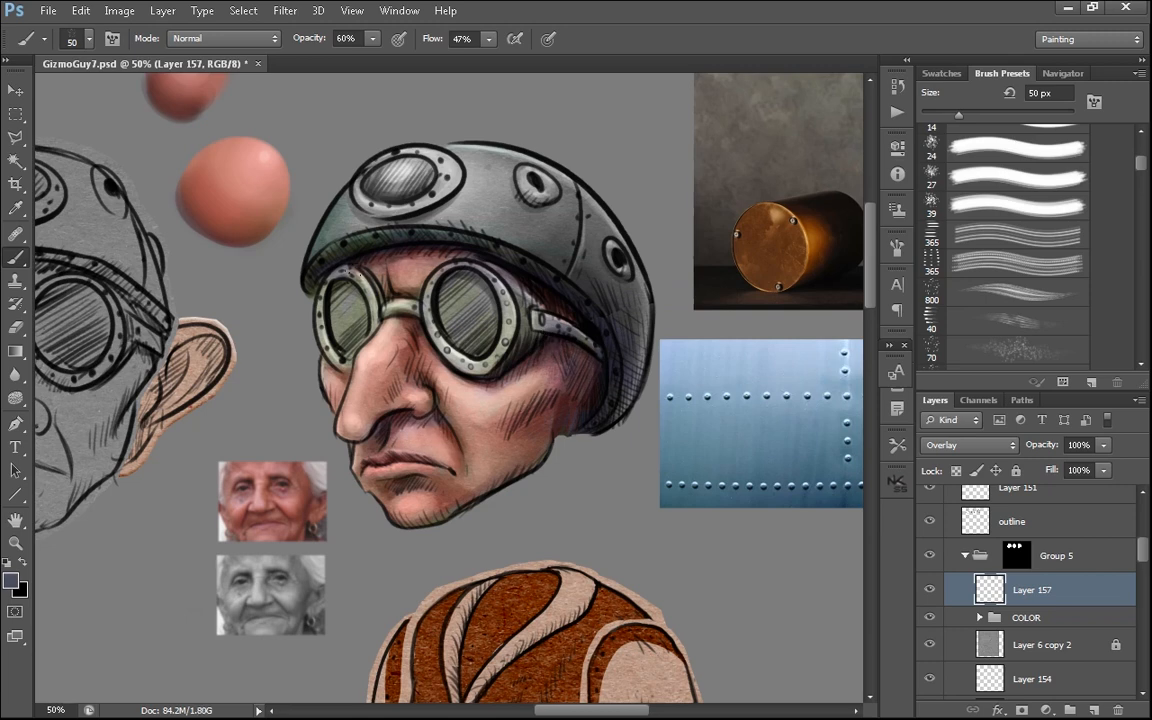
# - Sample the grey portrait, mix the olive green 6d7661 and a muted violet, and tint the face shadows
pyautogui.keyDown('alt'); pyautogui.click(298, 526); pyautogui.keyUp('alt')
pyautogui.click(11, 581)
pyautogui.click(522, 494)
pyautogui.click(733, 545)
pyautogui.click(907, 359)
pyautogui.click(11, 581)
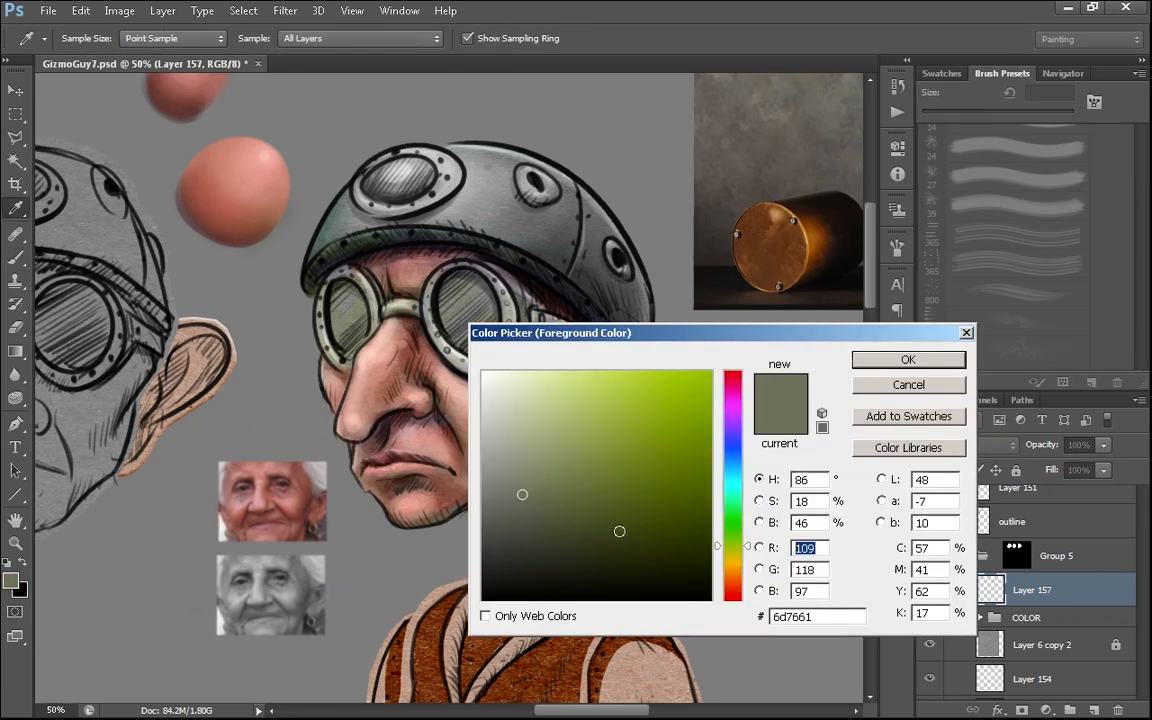
pyautogui.click(554, 490)
pyautogui.click(731, 418)
pyautogui.click(907, 359)
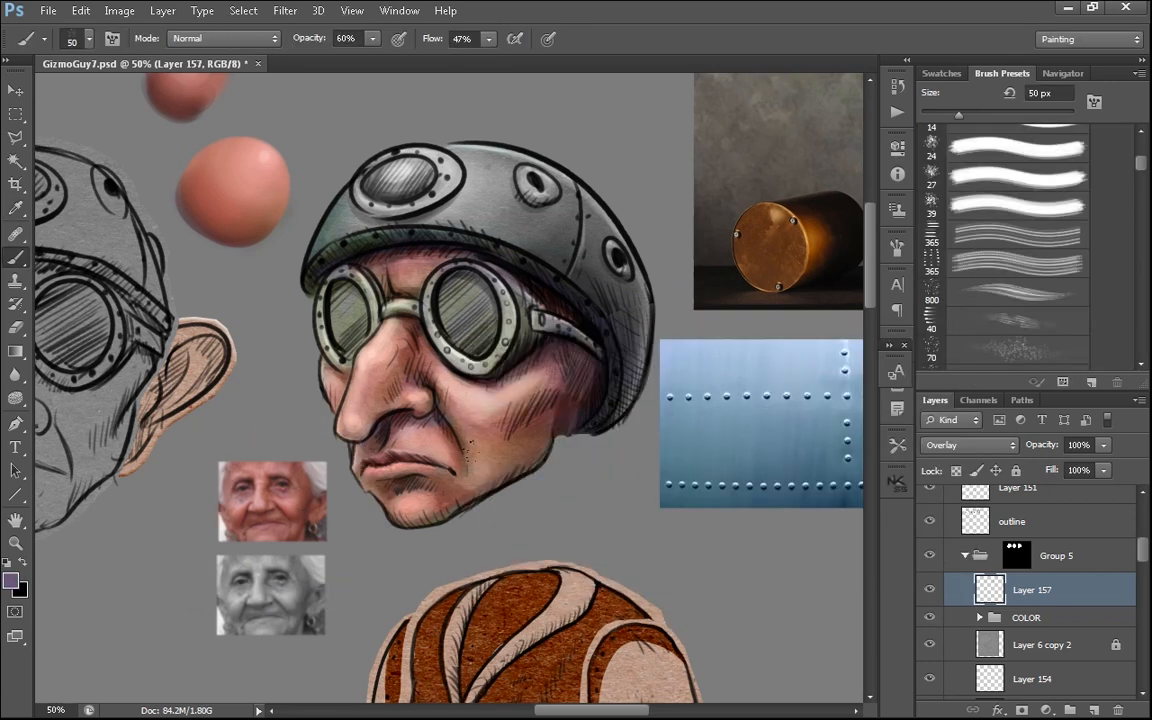
# - Add another Overlay layer and tint the nose and upper lip with a greyish violet sampled from the jaw
pyautogui.hotkey('ctrl', 'shift', 'alt', 'n')
pyautogui.keyDown('alt'); pyautogui.click(497, 443); pyautogui.keyUp('alt')
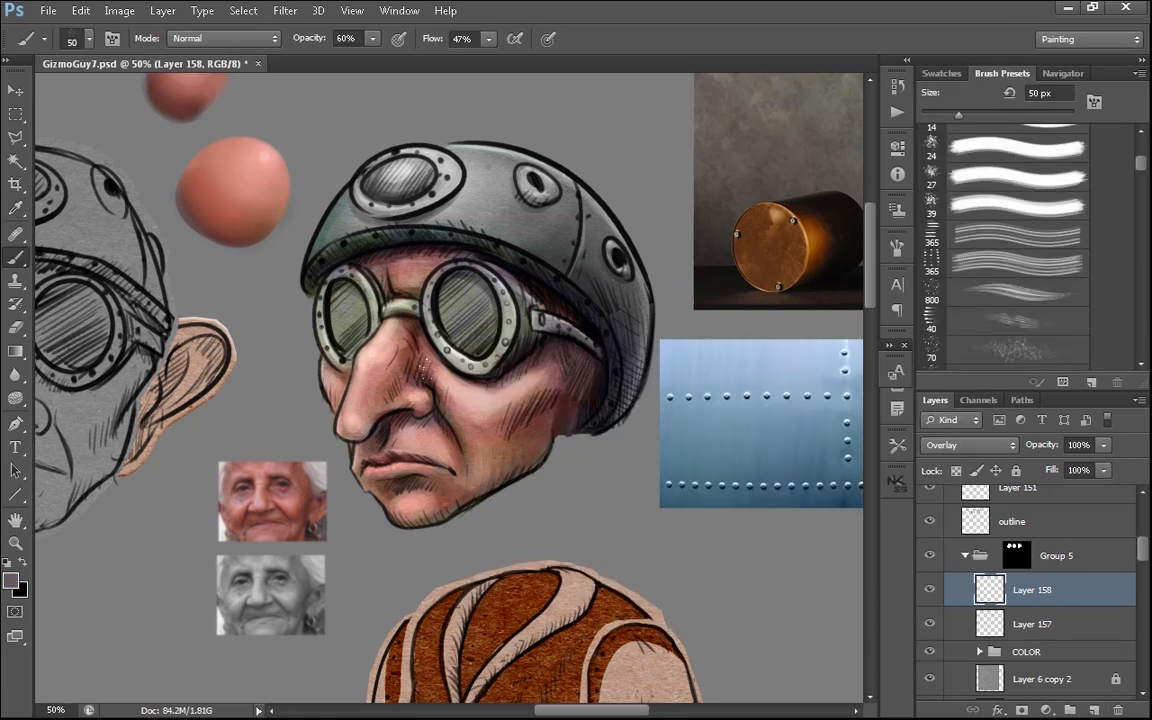
pyautogui.moveTo(398, 385); pyautogui.dragTo(392, 413)
pyautogui.moveTo(358, 466); pyautogui.dragTo(388, 460)
# - Highlight the nose with white on the Overlay layer, and choose a dark maroon for the shadowed side of the face
pyautogui.click(11, 581)
pyautogui.moveTo(507, 405)
pyautogui.mouseDown()
pyautogui.moveTo(482, 414)
pyautogui.moveTo(481, 369)
pyautogui.mouseUp()
pyautogui.click(907, 359)
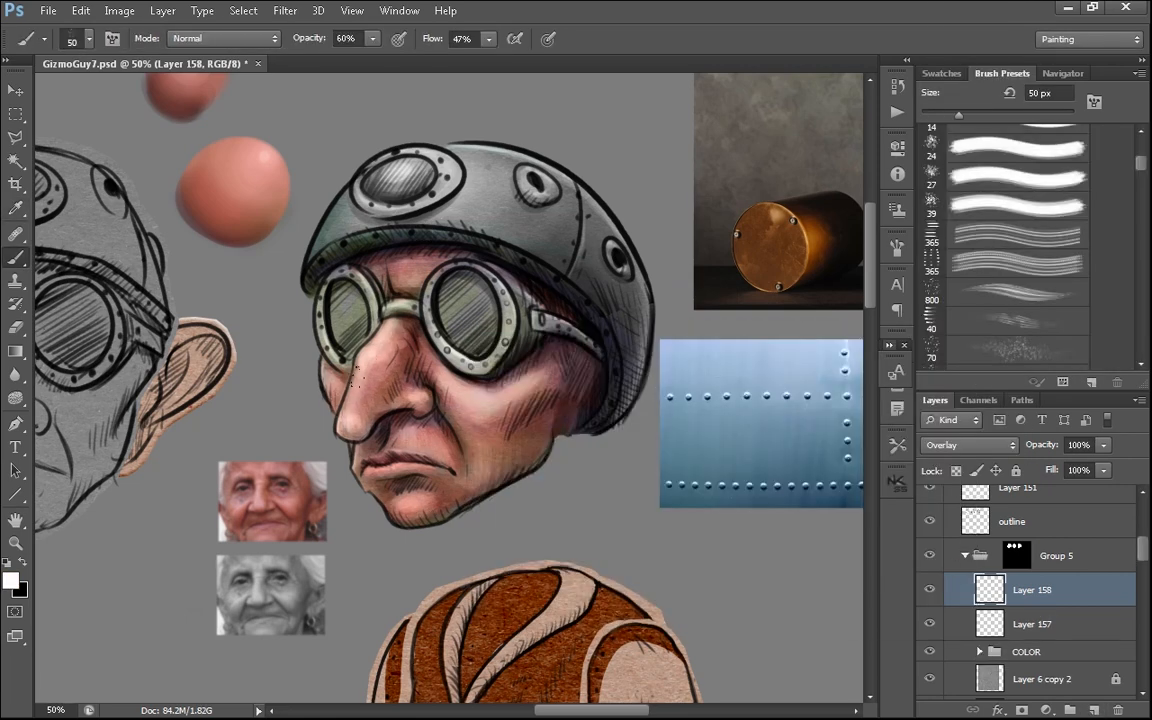
pyautogui.press('e')
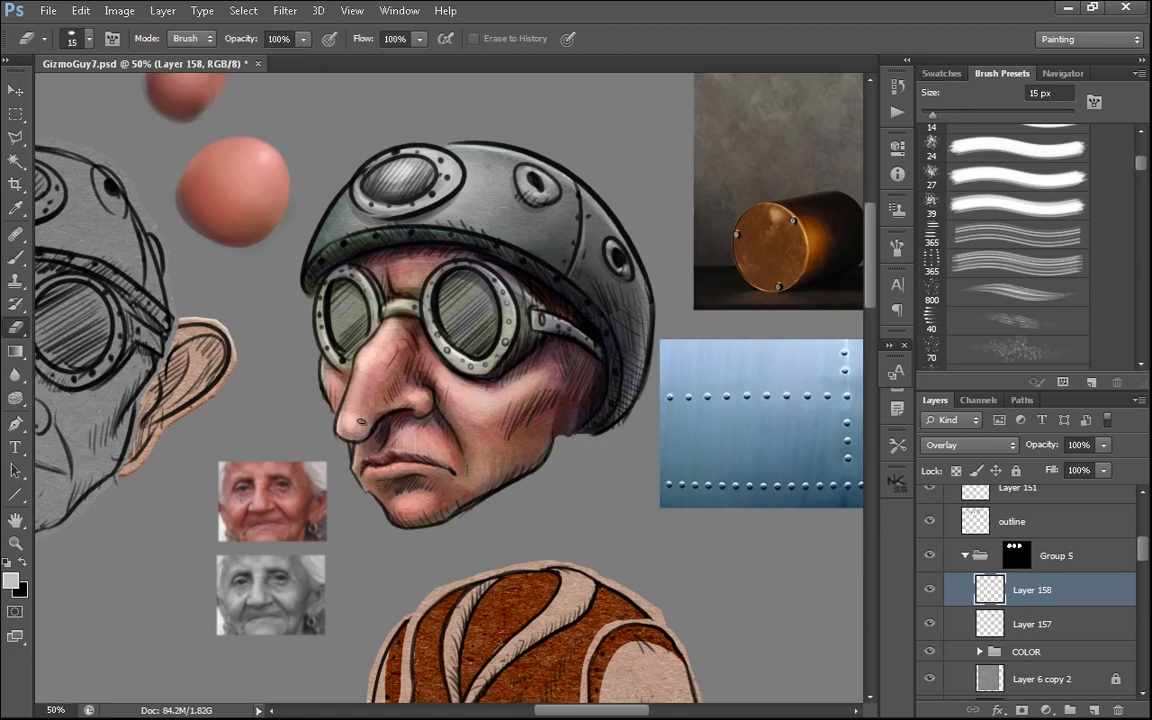
pyautogui.press('b')
pyautogui.moveTo(612, 527); pyautogui.dragTo(599, 537)
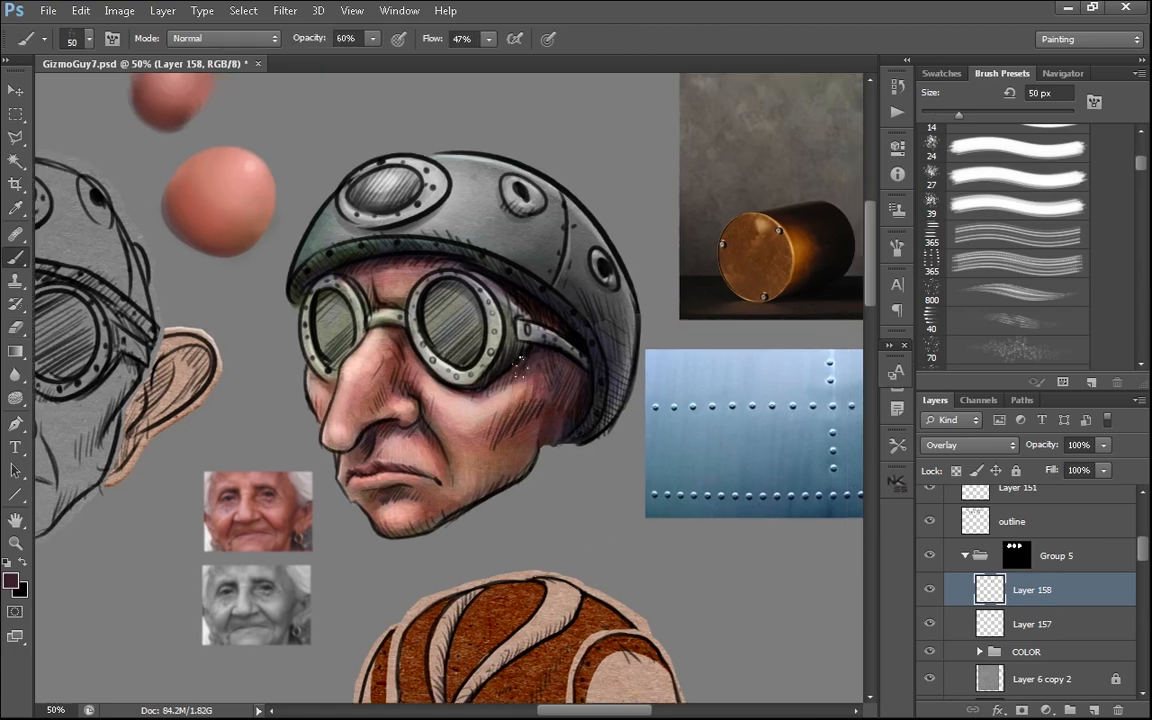
pyautogui.click(11, 581)
pyautogui.click(907, 359)
# - Choose the 70 px speckled brush preset, load and drop the outline layer's selection, and return to Layer 158
pyautogui.hotkey('ctrl', '-')
pyautogui.hotkey('ctrl', '+')
pyautogui.hotkey('ctrl', '+')
pyautogui.click(1018, 349)
pyautogui.click(1042, 523)
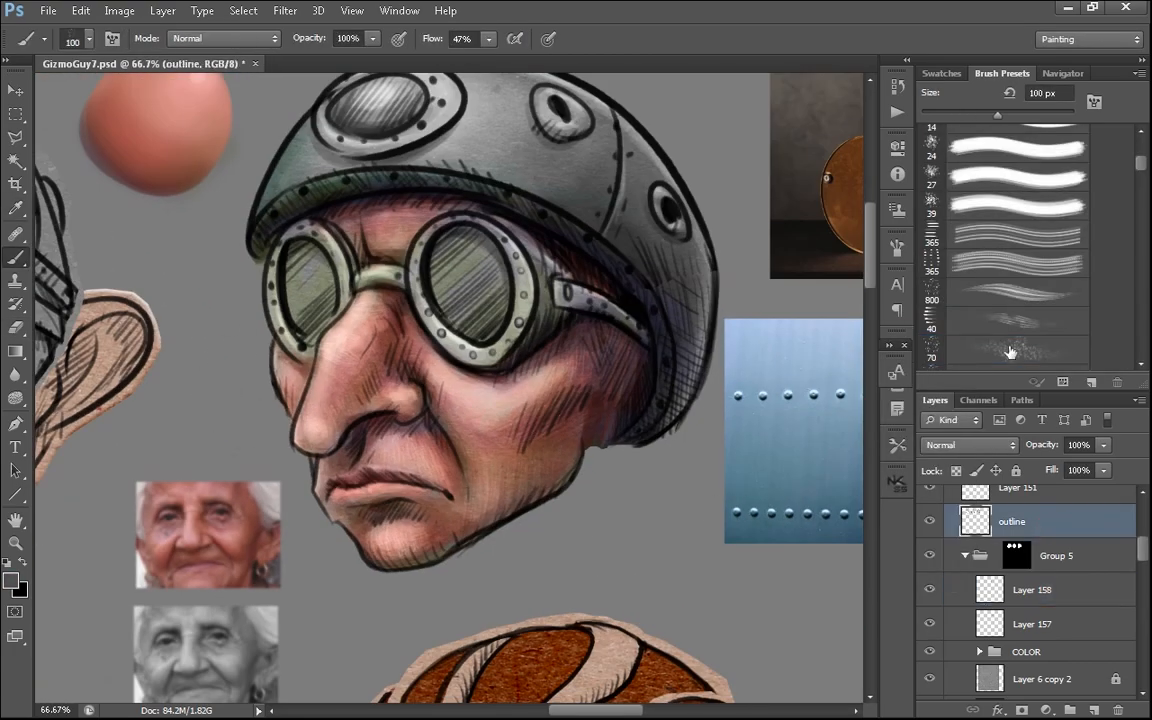
pyautogui.click(1008, 351)
pyautogui.keyDown('ctrl'); pyautogui.click(975, 521); pyautogui.keyUp('ctrl')
pyautogui.hotkey('ctrl', 'd')
pyautogui.click(1034, 590)
# - Set the brush's Dual Brush to the 58 px speckled tip with 75% spacing and a count of 8
pyautogui.click(897, 247)
pyautogui.click(840, 355)
pyautogui.moveTo(709, 518); pyautogui.dragTo(751, 518)
pyautogui.moveTo(863, 278); pyautogui.dragTo(863, 373)
pyautogui.click(726, 336)
pyautogui.moveTo(710, 517); pyautogui.dragTo(771, 517)
pyautogui.moveTo(712, 478)
pyautogui.mouseDown()
pyautogui.moveTo(750, 479)
pyautogui.moveTo(722, 479)
pyautogui.mouseUp()
pyautogui.click(783, 423)
pyautogui.moveTo(688, 517); pyautogui.dragTo(751, 519)
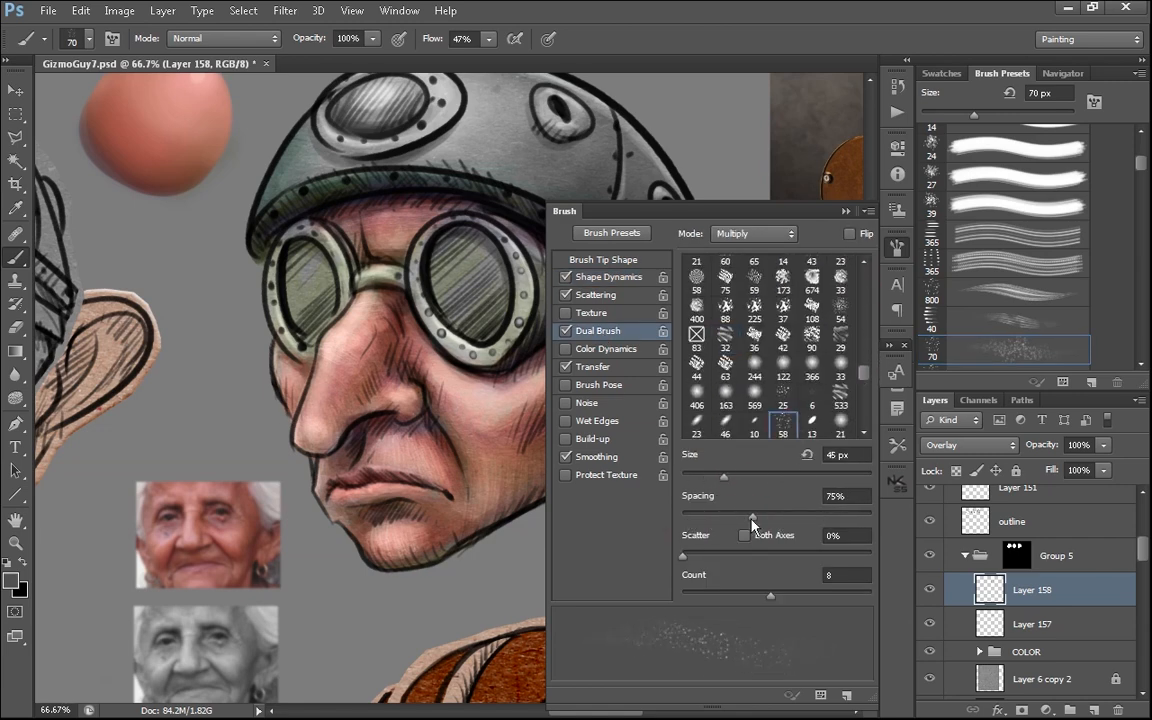
pyautogui.moveTo(722, 478); pyautogui.dragTo(713, 479)
pyautogui.click(897, 247)
# - Add a Bevel & Emboss layer beneath the locked texture layer and sample a red from the colour portrait
pyautogui.click(1018, 491)
pyautogui.moveTo(488, 39); pyautogui.dragTo(478, 52)
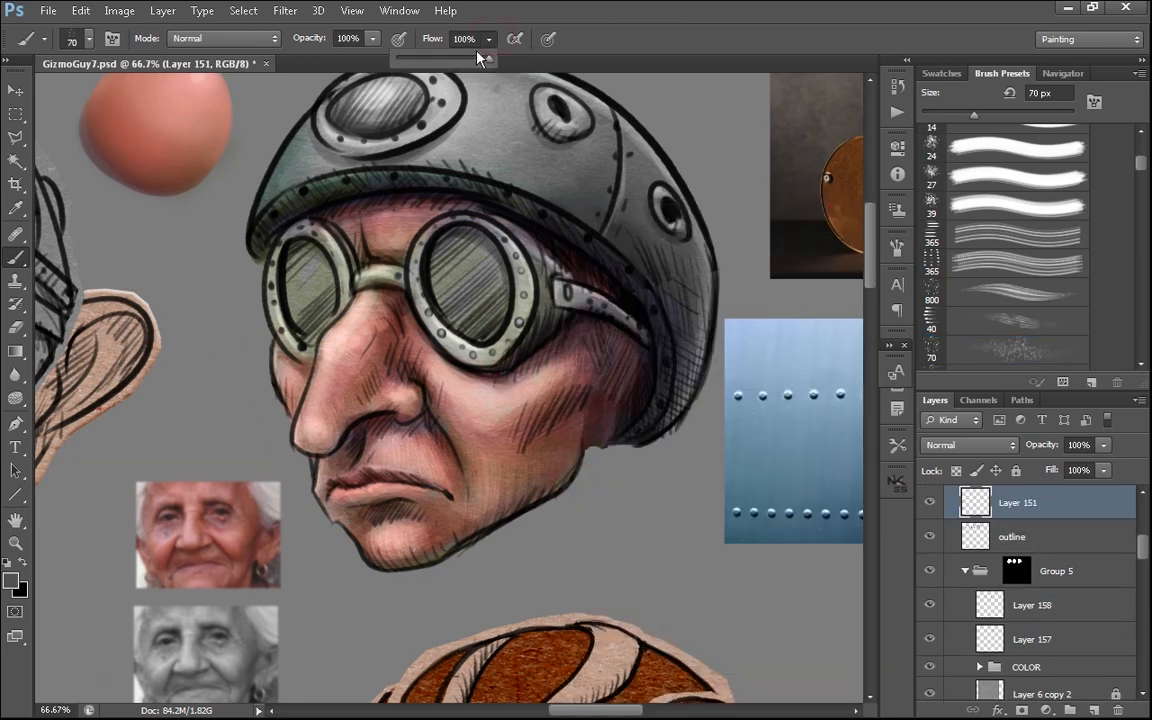
pyautogui.click(1040, 605)
pyautogui.click(1045, 692)
pyautogui.click(1067, 658)
pyautogui.click(1094, 710)
pyautogui.keyDown('alt'); pyautogui.click(235, 550); pyautogui.keyUp('alt')
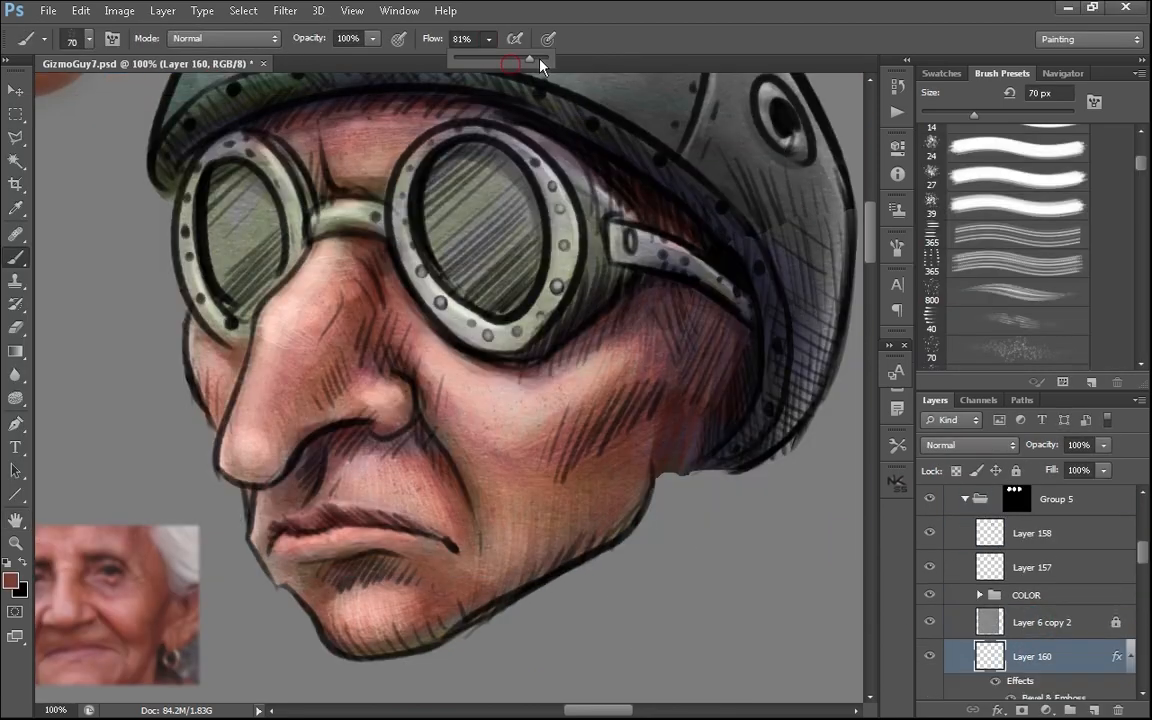
# - Try out skin texture with 100% flow and the bevelled layer's fill at 0%, and delete that layer
pyautogui.moveTo(540, 66); pyautogui.dragTo(557, 66)
pyautogui.moveTo(1103, 471); pyautogui.dragTo(931, 486)
pyautogui.click(437, 298)
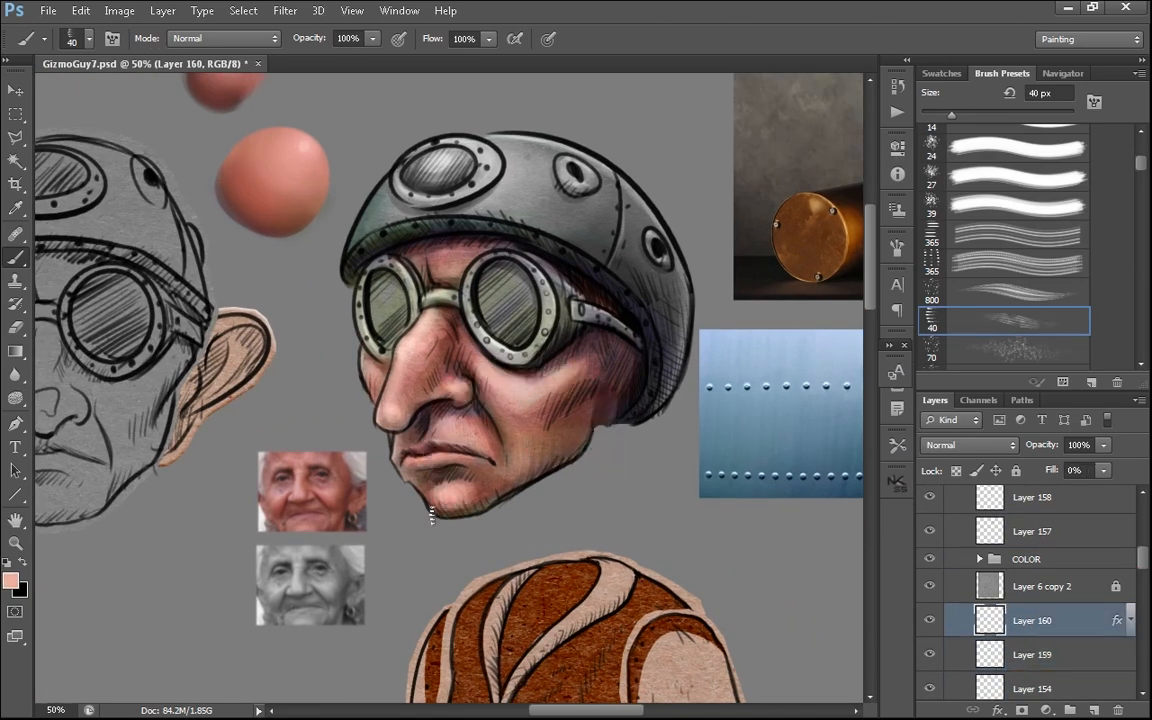
pyautogui.keyDown('alt'); pyautogui.click(446, 482); pyautogui.keyUp('alt')
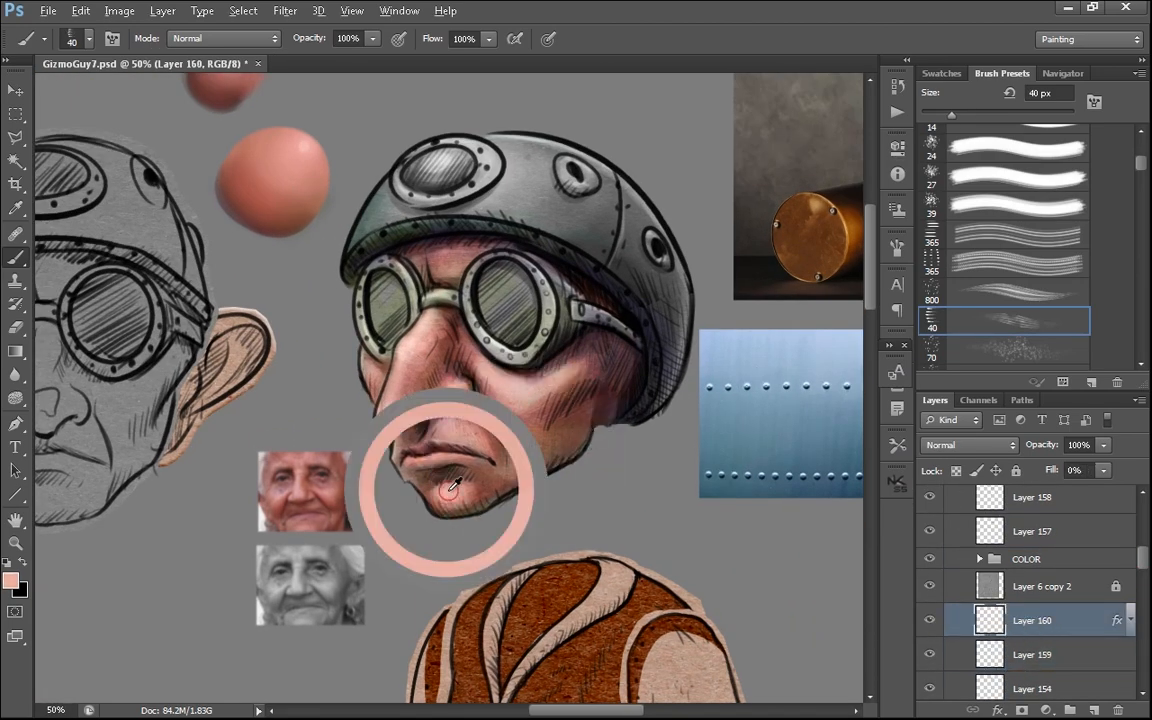
pyautogui.moveTo(1065, 629); pyautogui.dragTo(1118, 710)
# - Shade the face dark red on a Multiply layer at 40% opacity, reduce the brush, and sample a tone near the chin
pyautogui.press('4')
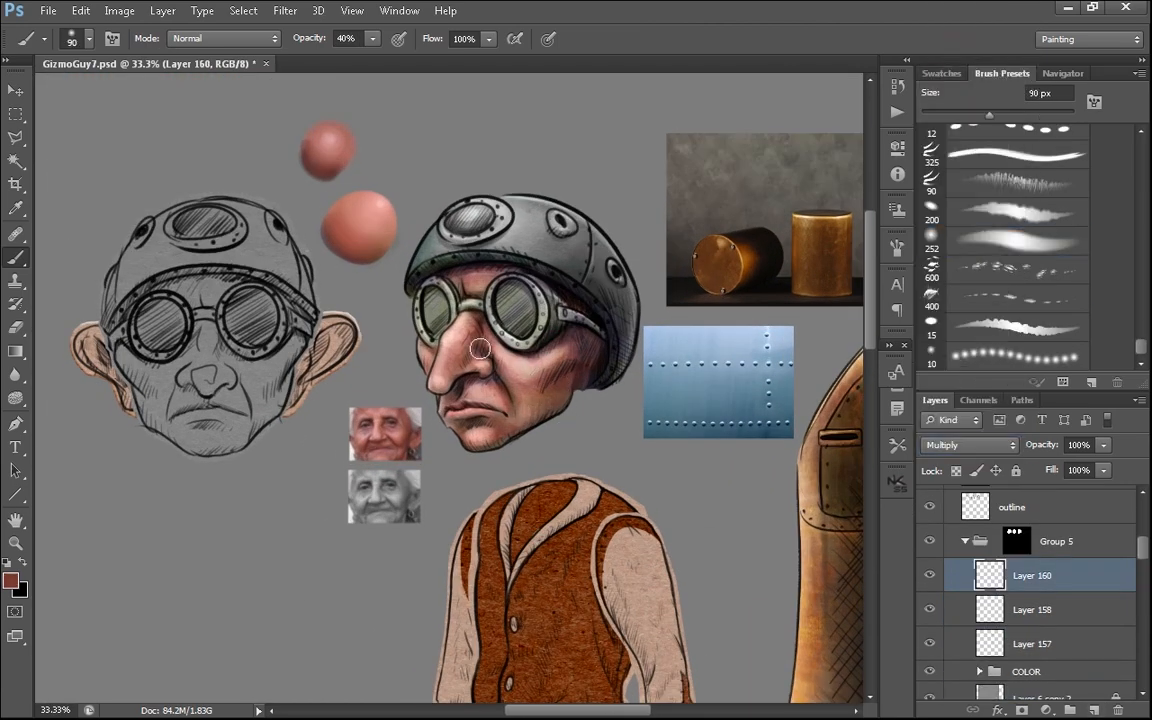
pyautogui.moveTo(502, 350); pyautogui.dragTo(576, 340)
pyautogui.press('[')
pyautogui.press('[')
pyautogui.press('[')
pyautogui.press('[')
pyautogui.press('[')
pyautogui.keyDown('alt'); pyautogui.click(504, 431); pyautogui.keyUp('alt')
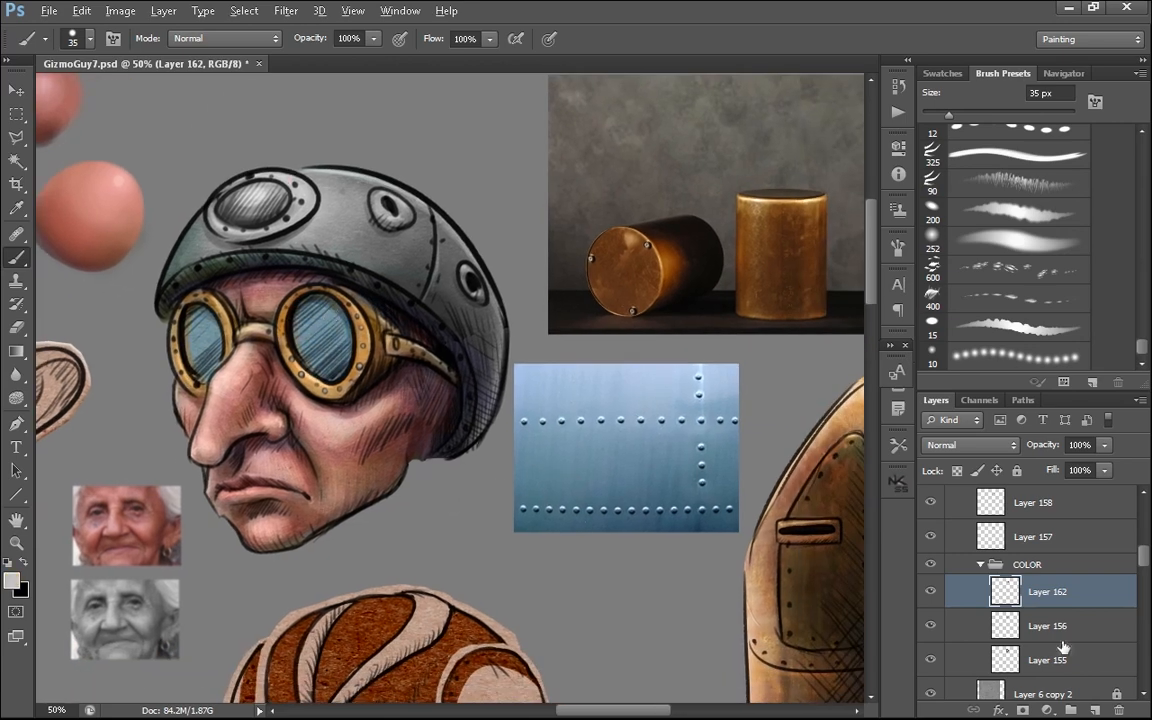
# - Colour the helmet brown on Layer 162 in the COLOR group, using tones from the metal cylinder reference
pyautogui.scroll(-3, 1030, 600)
pyautogui.click(1033, 515)
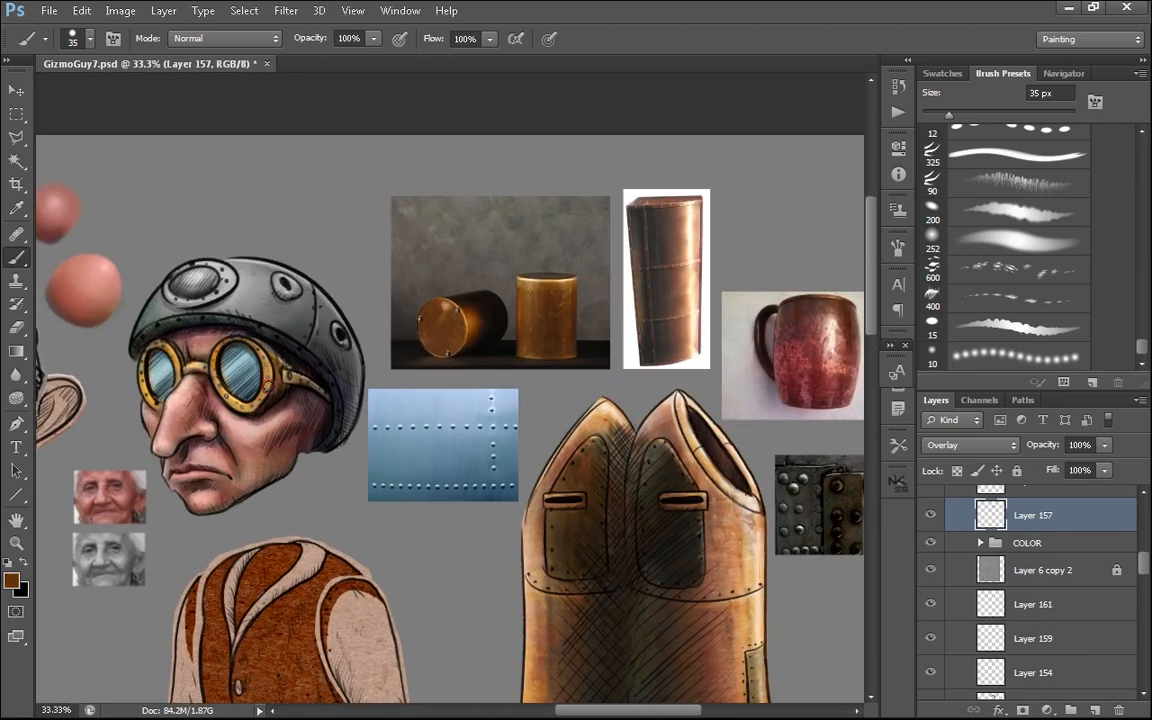
pyautogui.moveTo(330, 400); pyautogui.dragTo(415, 415)
pyautogui.moveTo(435, 576); pyautogui.dragTo(494, 478)
pyautogui.hotkey('ctrl', '+')
pyautogui.moveTo(656, 180); pyautogui.dragTo(656, 375)
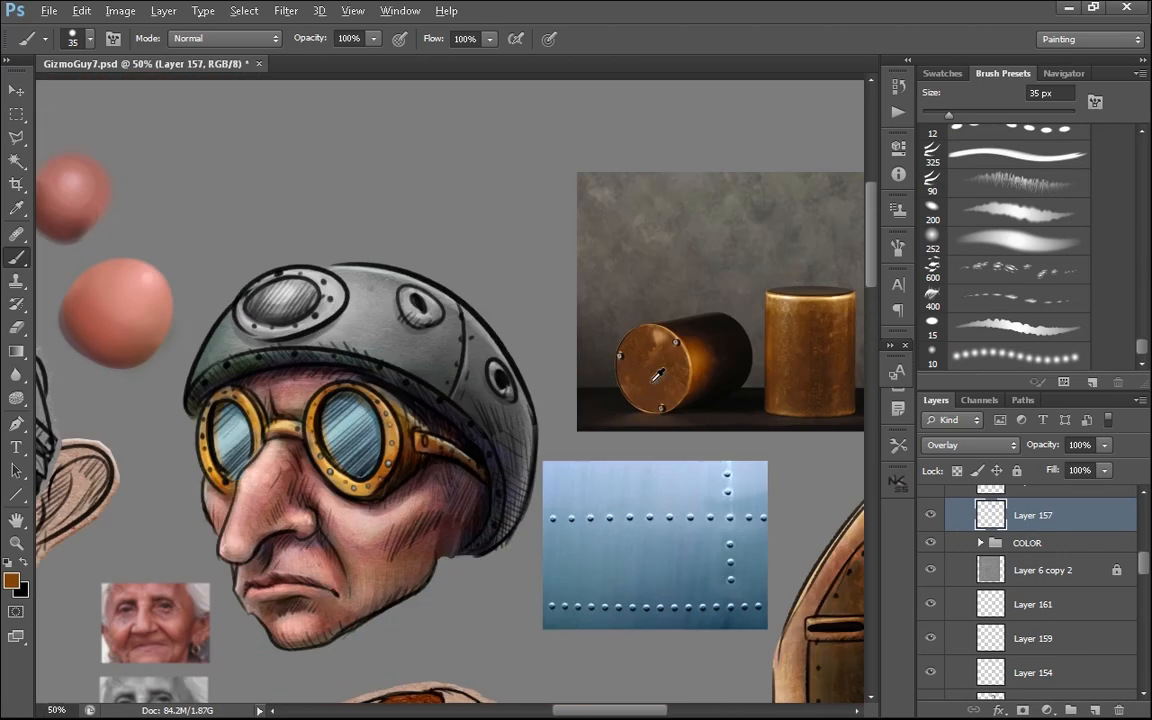
pyautogui.click(981, 543)
pyautogui.click(1047, 574)
pyautogui.moveTo(355, 328); pyautogui.dragTo(515, 415)
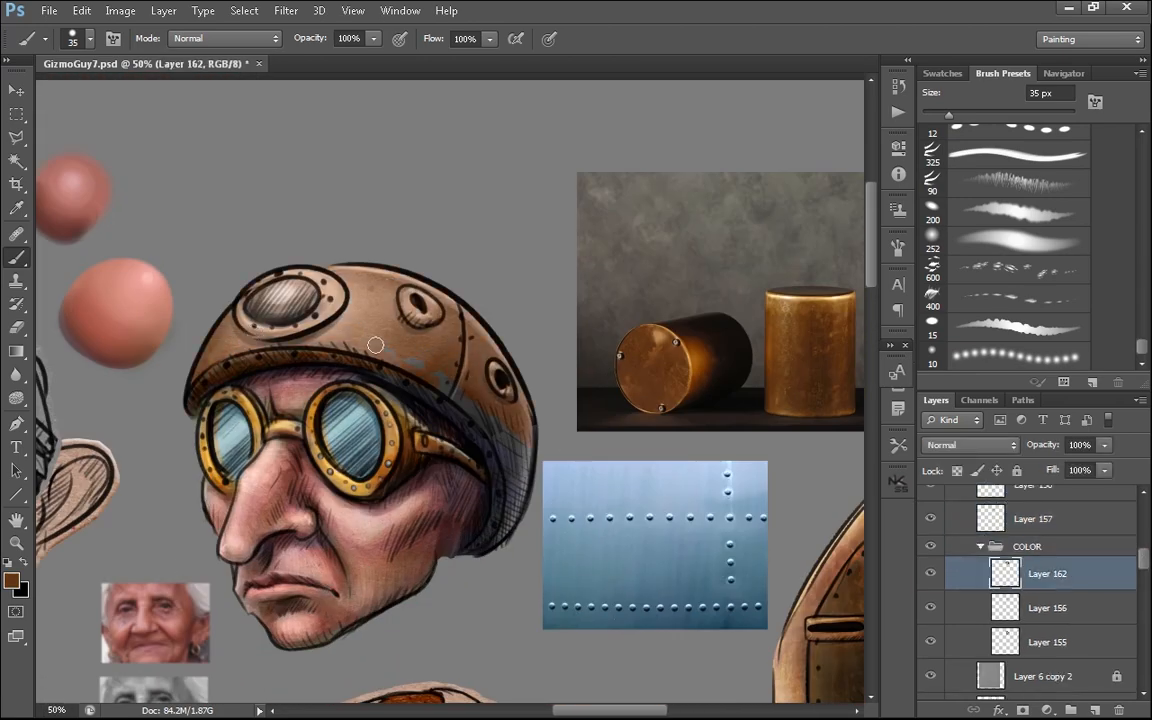
# - Soften the brown along the helmet brim with a 30% eraser, and recolour the helmet golden with a 100 px brush and cylinder tones
pyautogui.press('e')
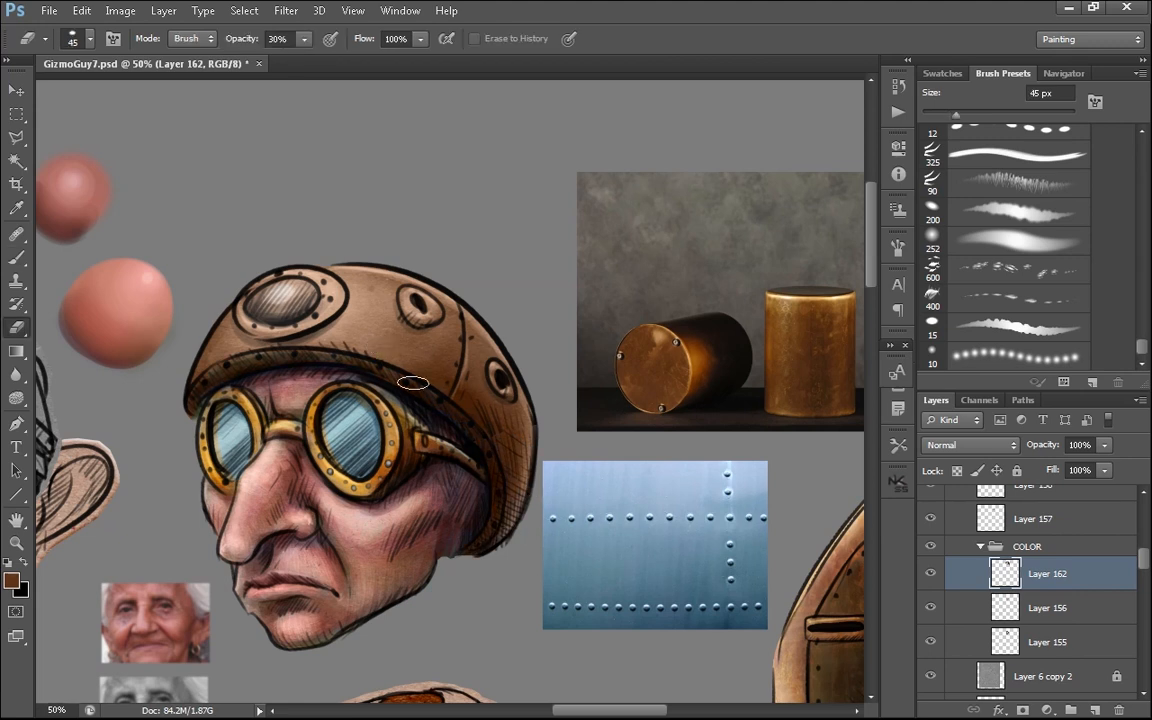
pyautogui.moveTo(536, 520); pyautogui.dragTo(435, 535)
pyautogui.press('b')
pyautogui.keyDown('alt'); pyautogui.click(612, 379); pyautogui.keyUp('alt')
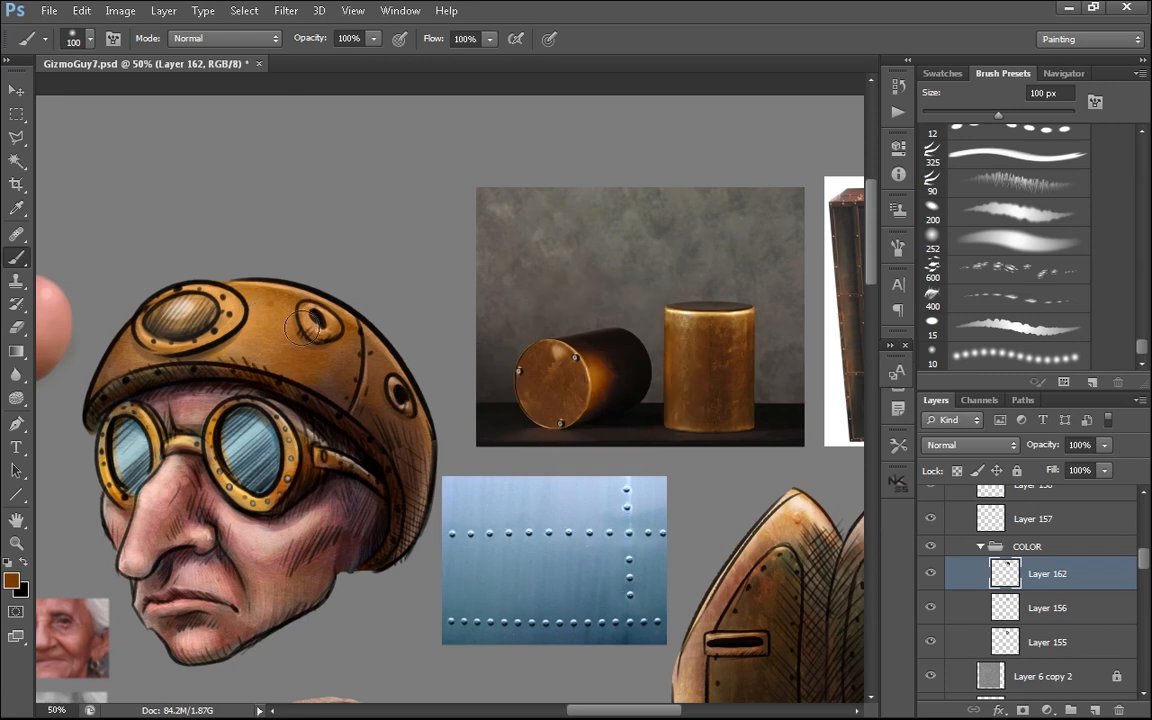
pyautogui.keyDown('alt'); pyautogui.click(541, 410); pyautogui.keyUp('alt')
pyautogui.hotkey('ctrl', '-')
pyautogui.hotkey('ctrl', '-')
pyautogui.hotkey('ctrl', '+')
pyautogui.hotkey('ctrl', '+')
# - Sample blue from the riveted metal reference and colour the helmet's round lens with a 60 px brush
pyautogui.keyDown('alt'); pyautogui.click(600, 500); pyautogui.keyUp('alt')
pyautogui.press('[')
pyautogui.press('[')
pyautogui.press('[')
pyautogui.press('[')
pyautogui.moveTo(198, 302); pyautogui.dragTo(250, 288)
pyautogui.hotkey('ctrl', '-')
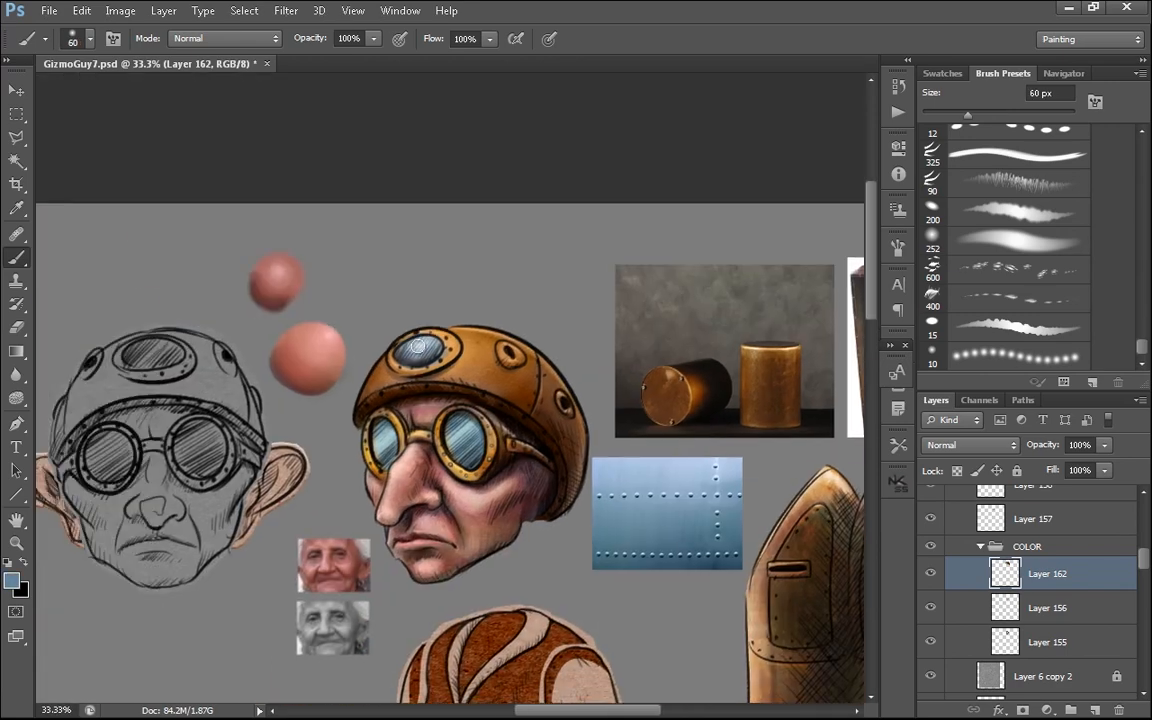
pyautogui.keyDown('alt'); pyautogui.click(424, 352); pyautogui.keyUp('alt')
# - Try a 90 px stroke in a sampled helmet tone along the back of the helmet on another layer, and undo it
pyautogui.click(981, 546)
pyautogui.click(1034, 524)
pyautogui.press(']')
pyautogui.press(']')
pyautogui.press(']')
pyautogui.keyDown('alt'); pyautogui.click(577, 462); pyautogui.keyUp('alt')
pyautogui.moveTo(582, 446); pyautogui.dragTo(577, 475)
pyautogui.hotkey('ctrl', 'z')
# - Choose a pale blue and lighten the helmet's rear edge with the brush reduced to 40 px at 20% opacity
pyautogui.keyDown('alt'); pyautogui.click(709, 380); pyautogui.keyUp('alt')
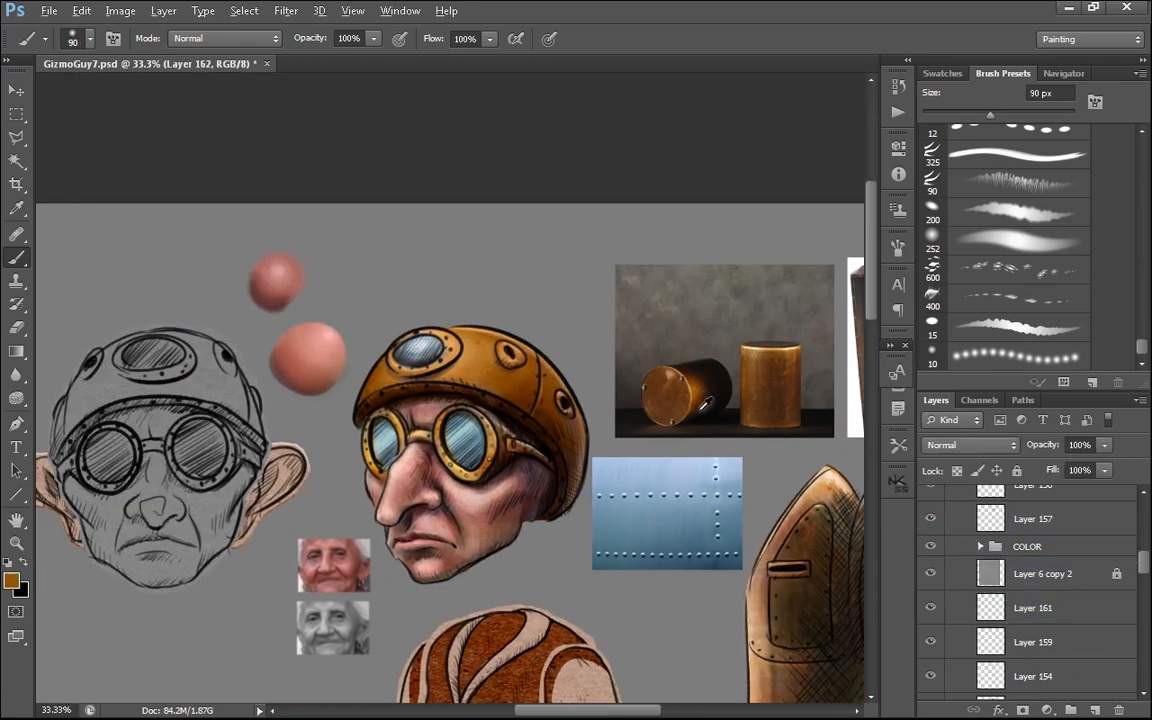
pyautogui.click(12, 580)
pyautogui.press('Return')
pyautogui.press('[')
pyautogui.press('[')
pyautogui.press('[')
pyautogui.press('[')
pyautogui.press('[')
pyautogui.click(1034, 608)
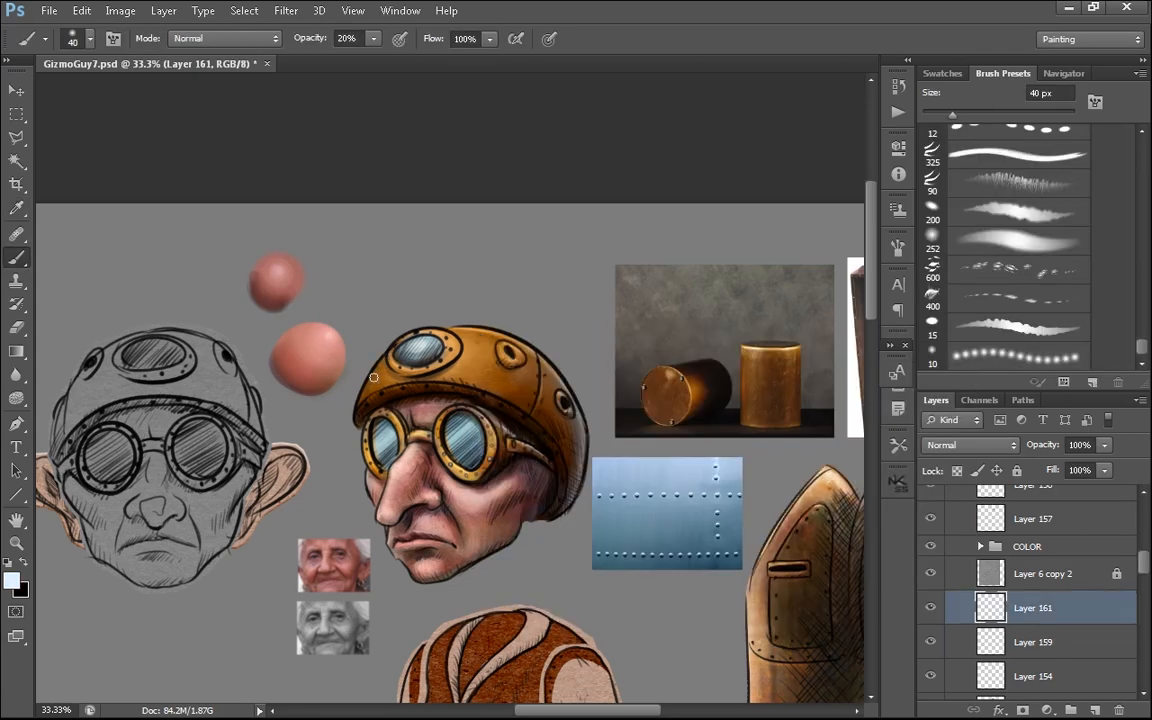
# - Brush a faint pale-blue sheen over the helmet's crown on Layer 162 with a 70 px brush at 20% opacity
pyautogui.click(981, 546)
pyautogui.click(1046, 574)
pyautogui.scroll(2, 1036, 560)
pyautogui.click(1034, 552)
pyautogui.click(1052, 637)
pyautogui.press(']')
pyautogui.press(']')
pyautogui.press(']')
pyautogui.press(']')
pyautogui.press(']')
pyautogui.moveTo(522, 342); pyautogui.dragTo(457, 332)
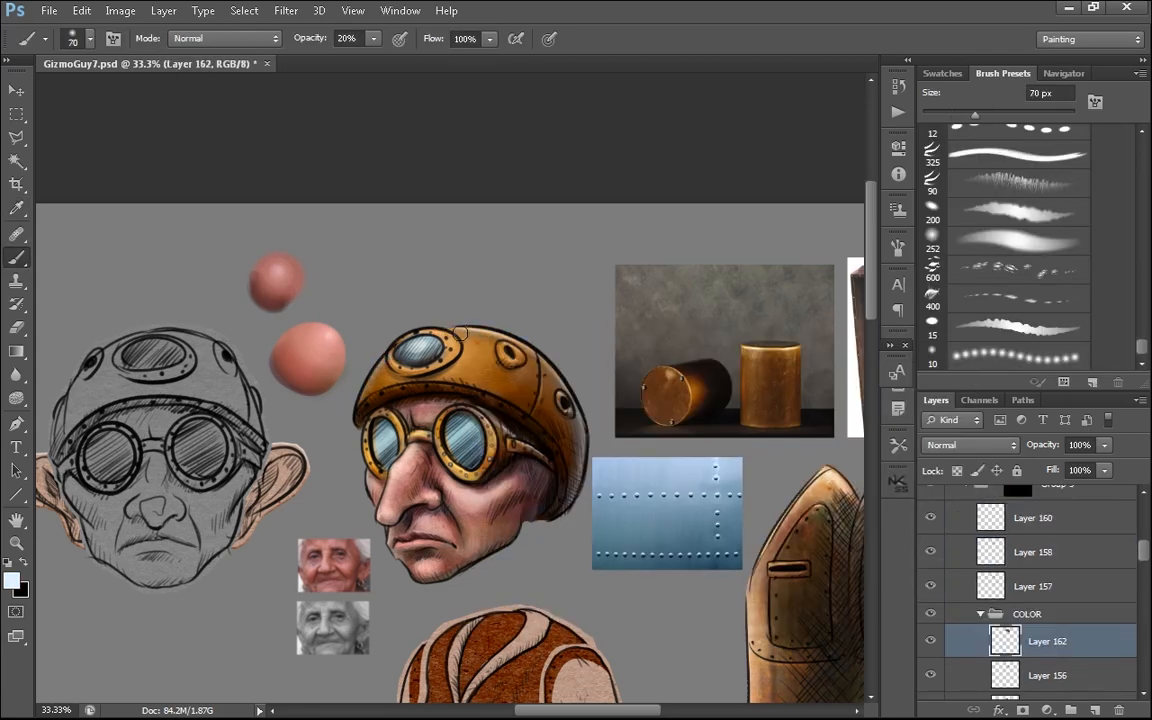
# - Choose the 50 px speckled brush preset and add a new layer above the outline layer
pyautogui.hotkey('ctrl', '-')
pyautogui.moveTo(612, 576)
pyautogui.mouseDown()
pyautogui.moveTo(475, 510)
pyautogui.moveTo(665, 547)
pyautogui.mouseUp()
pyautogui.hotkey('ctrl', '+')
pyautogui.moveTo(1143, 346); pyautogui.dragTo(1143, 171)
pyautogui.click(1020, 241)
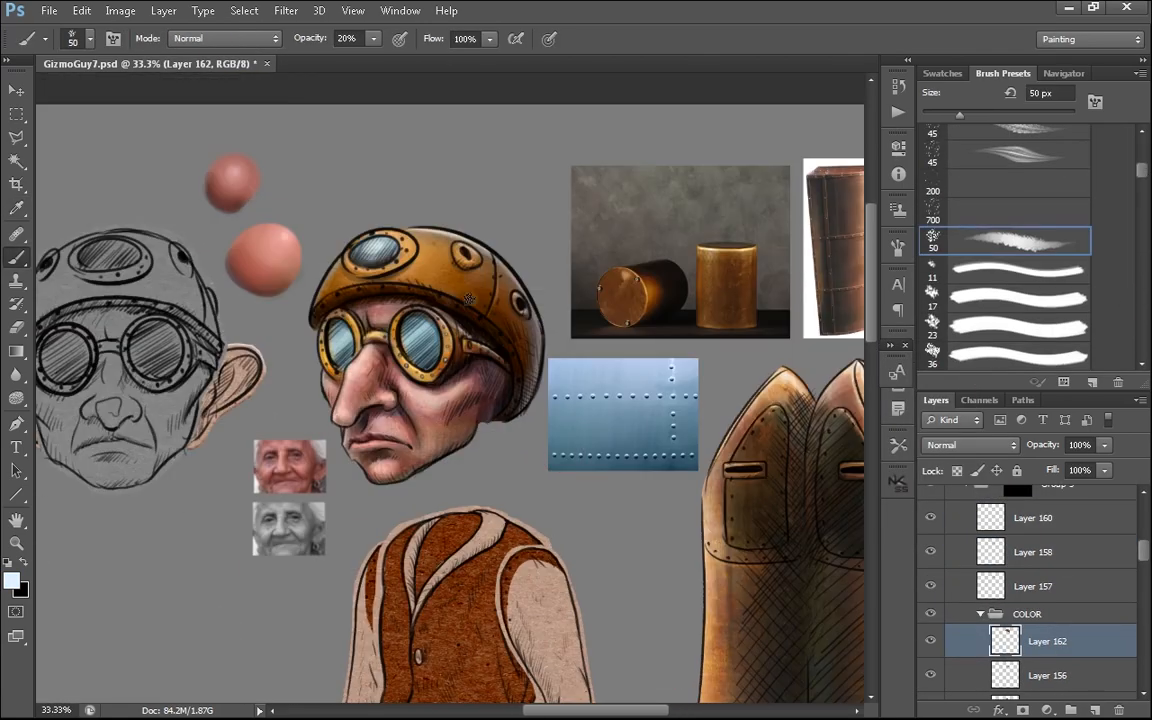
pyautogui.scroll(2, 1036, 560)
pyautogui.click(1014, 503)
pyautogui.click(1095, 710)
pyautogui.hotkey('ctrl', '+')
pyautogui.moveTo(198, 376)
pyautogui.mouseDown()
pyautogui.moveTo(216, 424)
pyautogui.moveTo(242, 378)
pyautogui.mouseUp()
# - Set the speckled brush to 125 px at 10% flow and brush pale blue lightly over the helmet on Layer 158
pyautogui.click(898, 247)
pyautogui.click(618, 368)
pyautogui.click(599, 141)
pyautogui.press('x')
pyautogui.hotkey('ctrl', 'z')
pyautogui.hotkey('shift', '1')
pyautogui.click(1033, 606)
pyautogui.click(1033, 639)
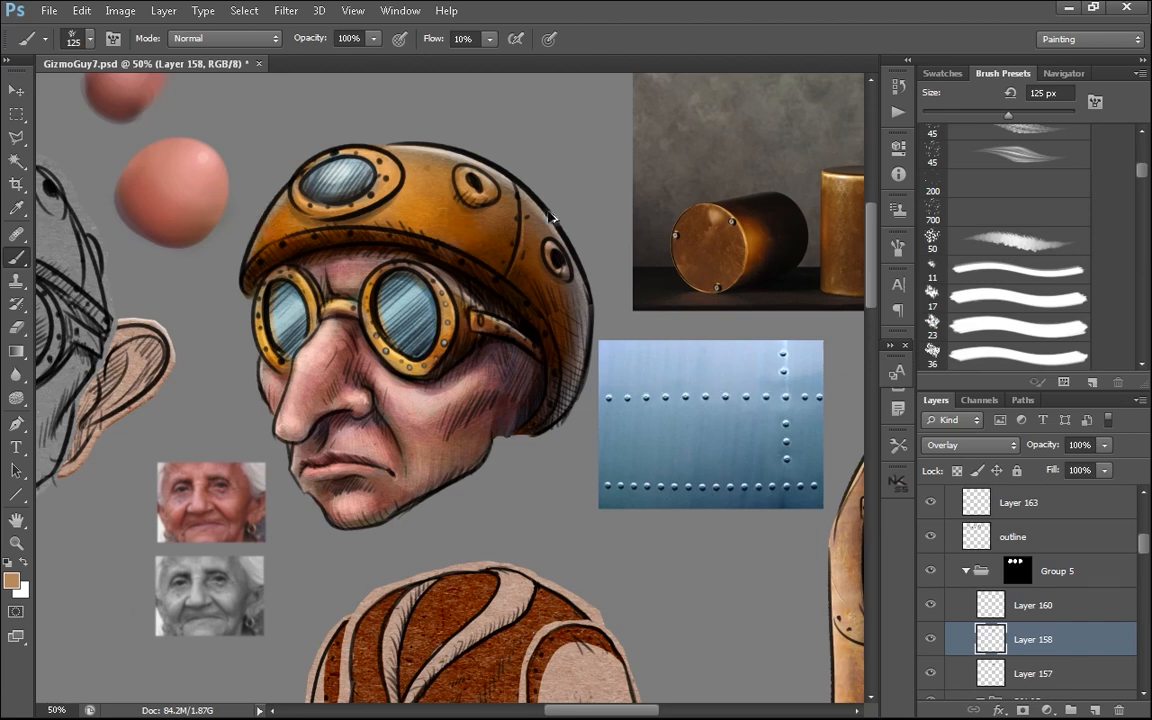
pyautogui.moveTo(554, 560); pyautogui.dragTo(607, 524)
pyautogui.hotkey('ctrl', '-')
pyautogui.hotkey('ctrl', '+')
pyautogui.moveTo(500, 472); pyautogui.dragTo(423, 575)
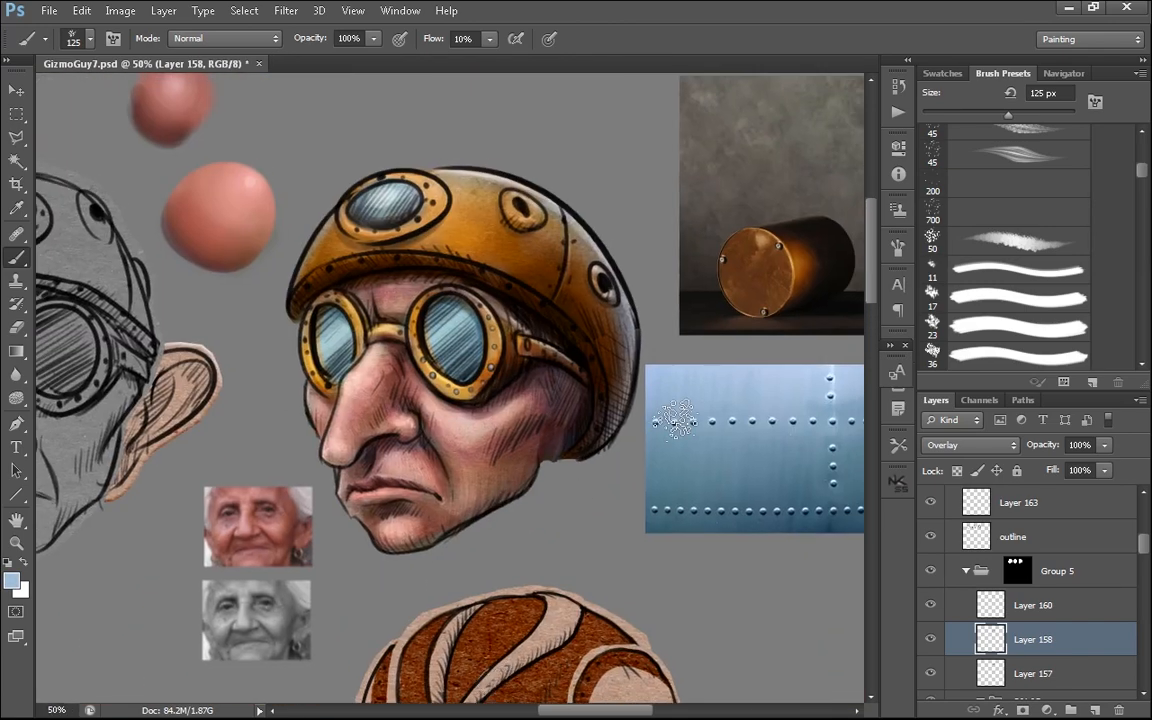
# - Add a new layer above Layer 162, reduce the speckled brush to 60 px and mix a dark green paint colour
pyautogui.scroll(-3, 1040, 630)
pyautogui.click(1047, 645)
pyautogui.click(1095, 710)
pyautogui.moveTo(624, 373); pyautogui.dragTo(483, 340)
pyautogui.press('[')
pyautogui.press('[')
pyautogui.hotkey('ctrl', '+')
pyautogui.moveTo(90, 517); pyautogui.dragTo(147, 523)
pyautogui.click(12, 580)
pyautogui.click(733, 518)
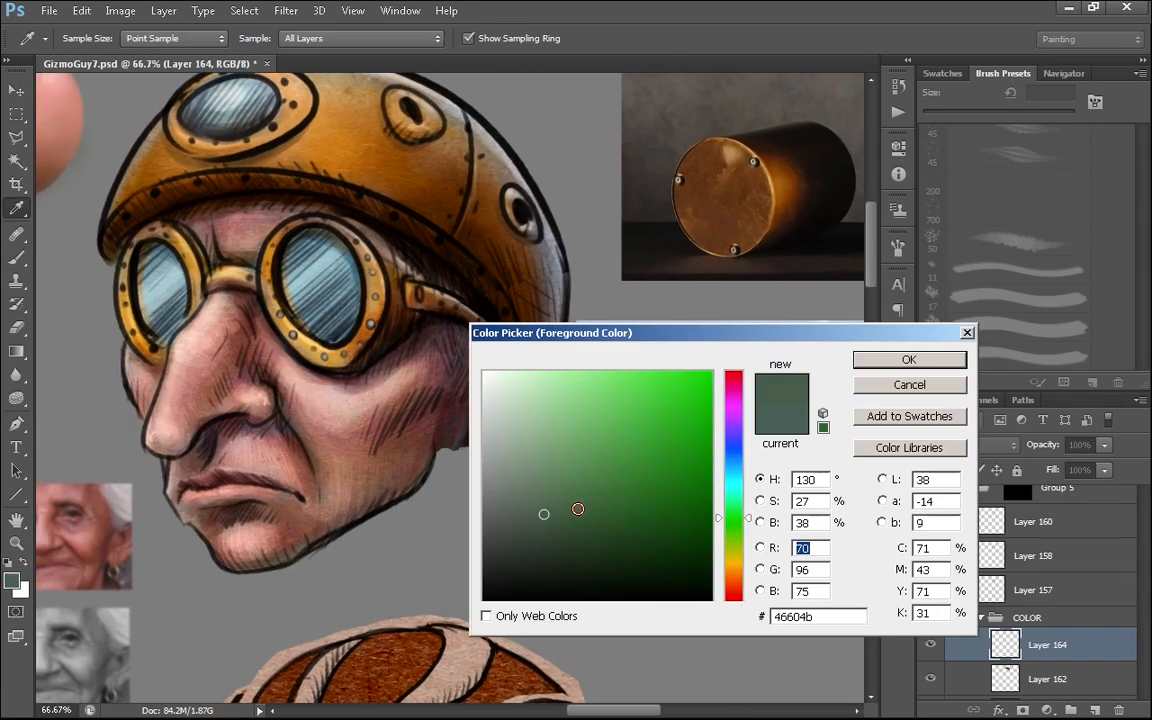
pyautogui.click(908, 360)
# - Brush dark green over both goggle frames on Layer 164, using a 60 px brush and then 45 px
pyautogui.click(1033, 556)
pyautogui.click(1017, 655)
pyautogui.moveTo(268, 302); pyautogui.dragTo(346, 358)
pyautogui.moveTo(668, 514)
pyautogui.mouseDown()
pyautogui.moveTo(627, 589)
pyautogui.moveTo(672, 607)
pyautogui.mouseUp()
pyautogui.moveTo(283, 346); pyautogui.dragTo(406, 380)
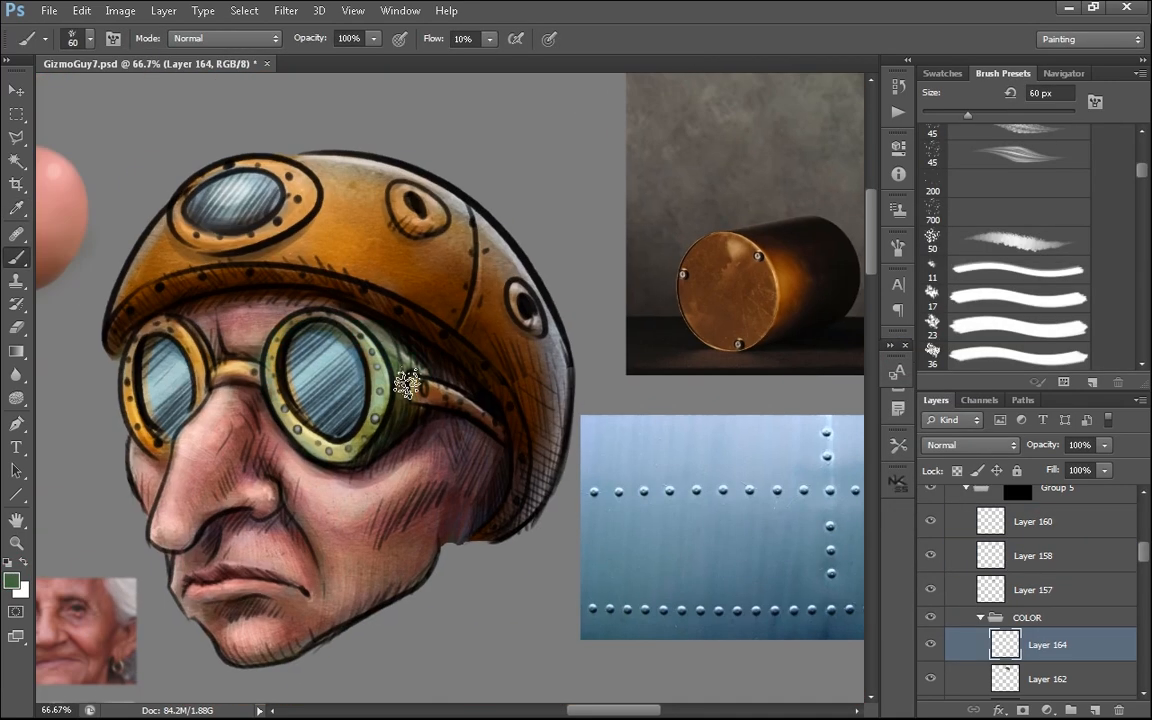
pyautogui.moveTo(406, 480); pyautogui.dragTo(522, 470)
pyautogui.press('[')
pyautogui.press('[')
pyautogui.moveTo(252, 405); pyautogui.dragTo(267, 430)
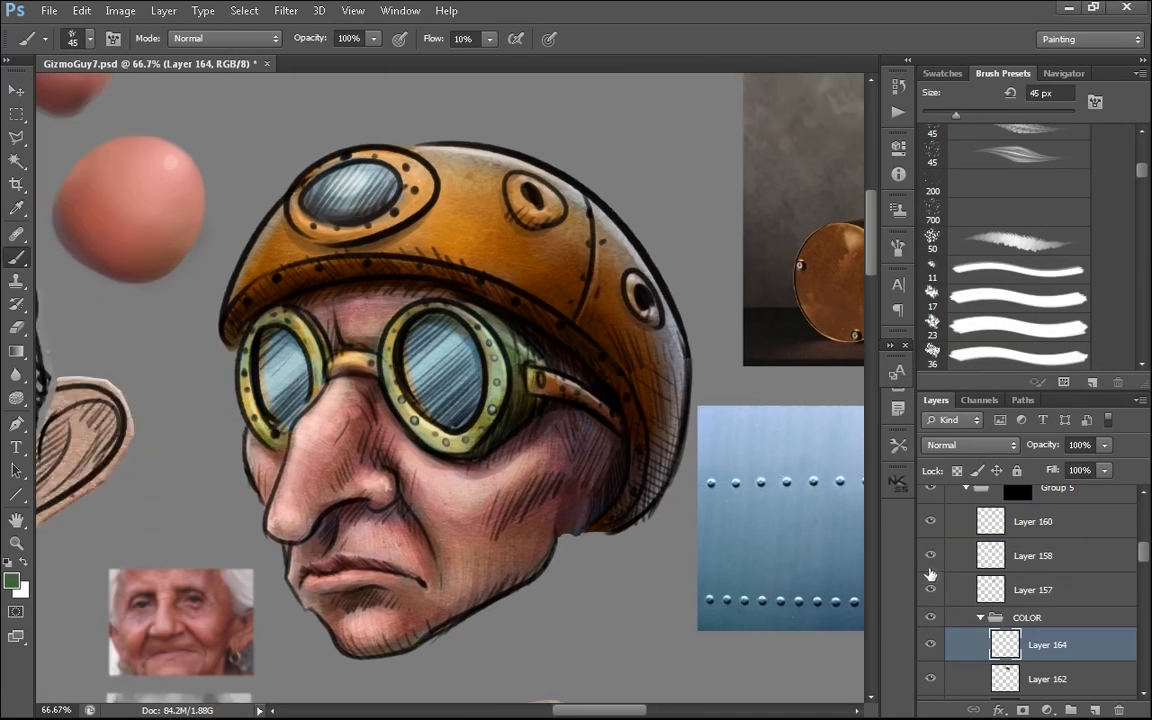
# - Mix a lighter green and add a new layer above Layer 160 in Color blend mode
pyautogui.click(991, 580)
pyautogui.click(12, 580)
pyautogui.click(908, 360)
pyautogui.moveTo(715, 555); pyautogui.dragTo(765, 564)
pyautogui.click(1033, 522)
pyautogui.click(1095, 710)
pyautogui.click(970, 445)
pyautogui.click(968, 440)
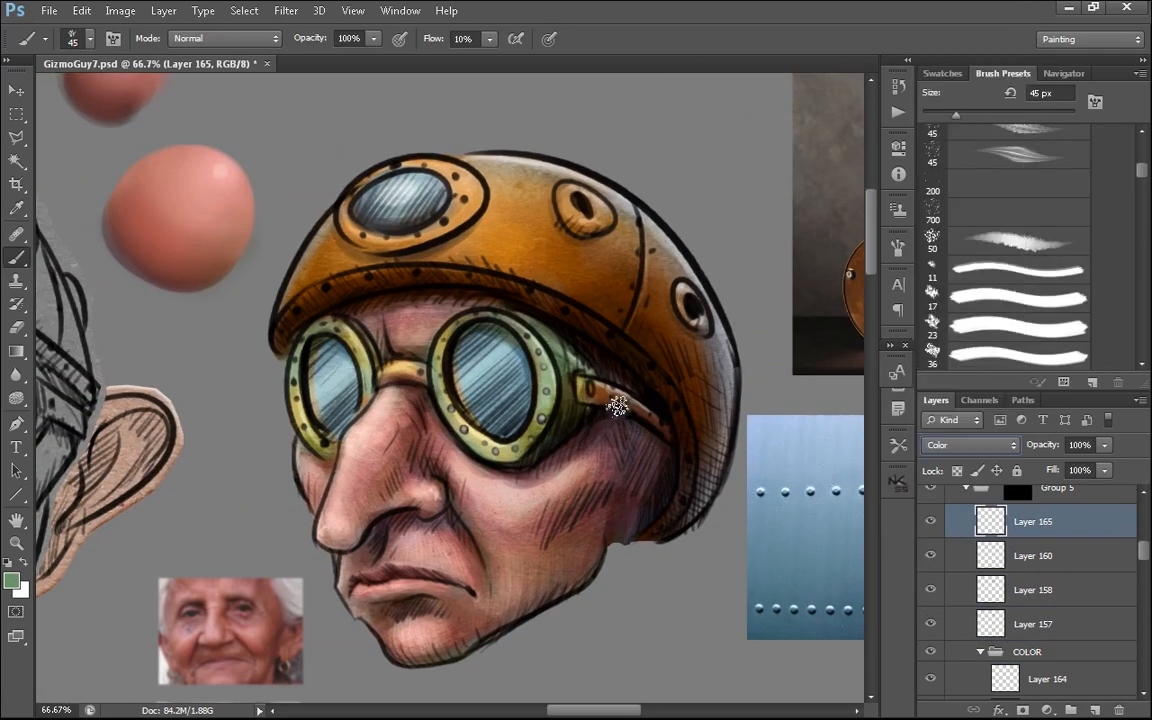
# - Tint the goggle frames pale green on Layer 165 and mute them with a sampled grey using a 60 px brush
pyautogui.moveTo(617, 405); pyautogui.dragTo(427, 383)
pyautogui.moveTo(272, 405); pyautogui.dragTo(324, 412)
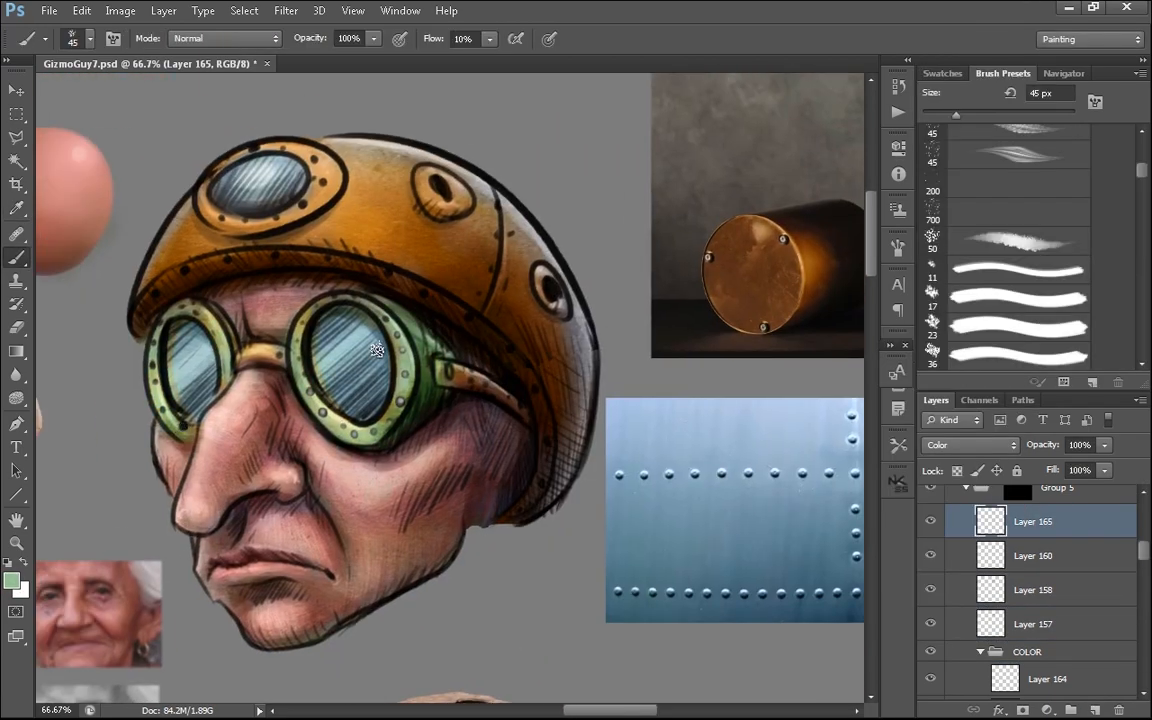
pyautogui.hotkey('ctrl', '-')
pyautogui.hotkey('ctrl', '-')
pyautogui.hotkey('ctrl', '+')
pyautogui.keyDown('alt'); pyautogui.click(588, 348); pyautogui.keyUp('alt')
pyautogui.press(']')
pyautogui.press(']')
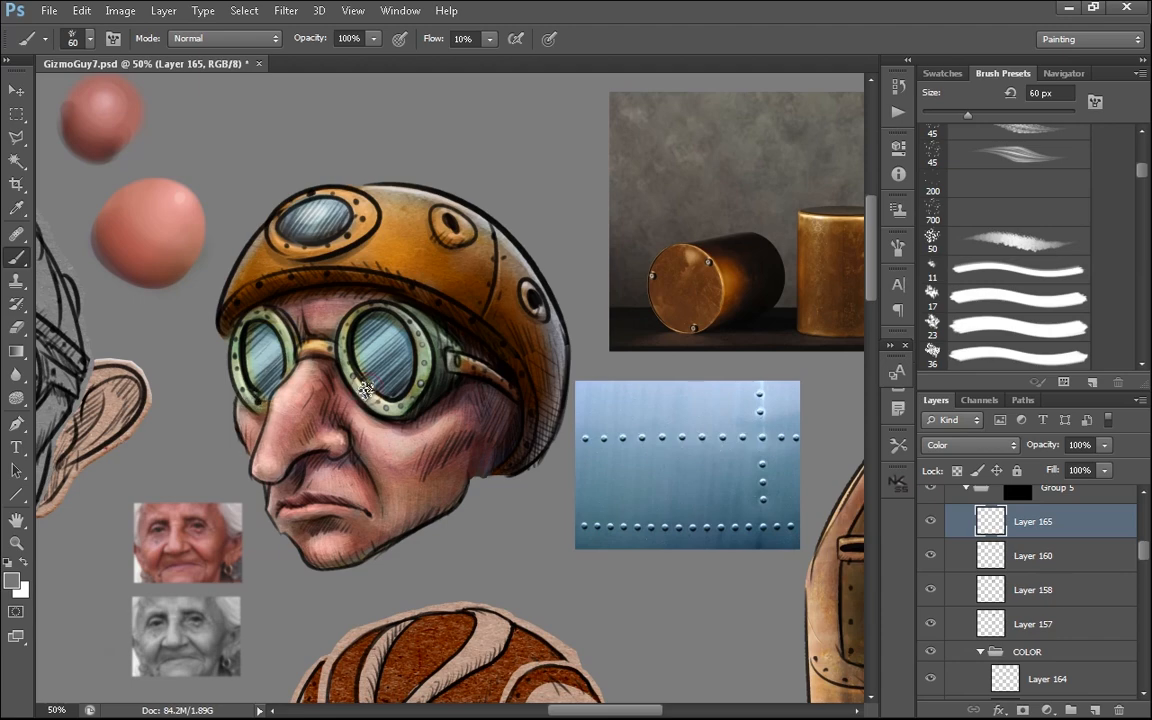
pyautogui.moveTo(612, 588); pyautogui.dragTo(622, 580)
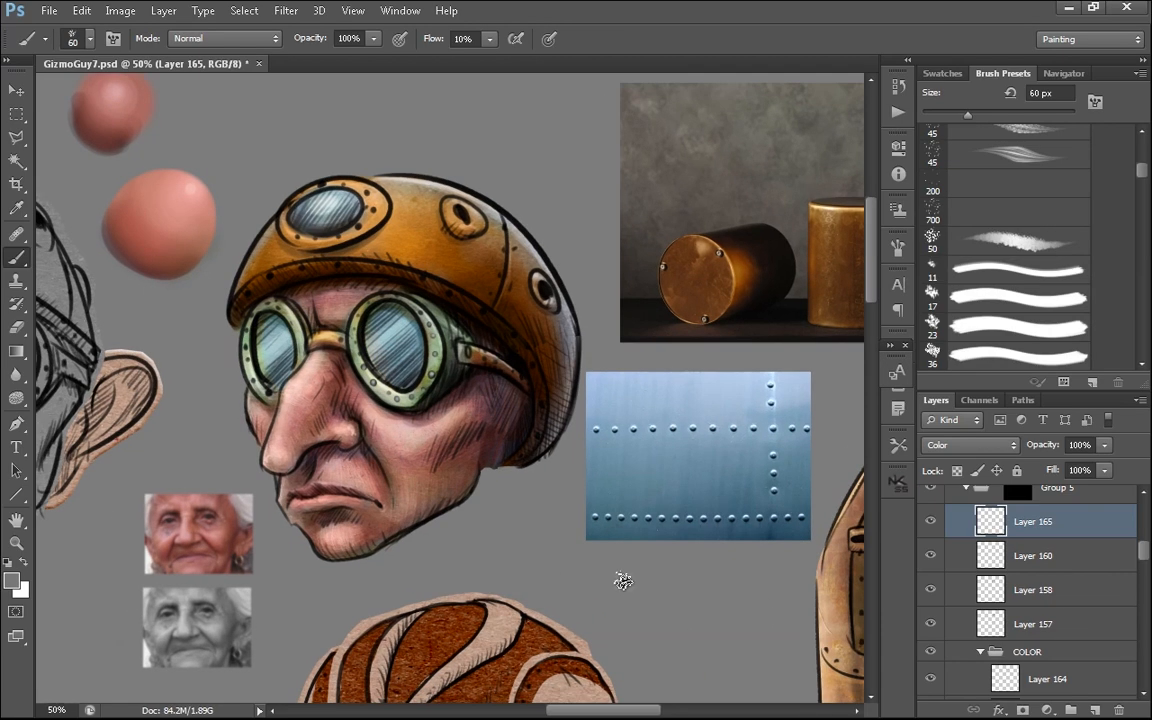
# - Erase the green tint from the goggle strap's buckle on Layer 165 with a 15 px eraser
pyautogui.hotkey('ctrl', '-')
pyautogui.hotkey('ctrl', '-')
pyautogui.hotkey('ctrl', '+')
pyautogui.hotkey('ctrl', '+')
pyautogui.hotkey('ctrl', '+')
pyautogui.press('e')
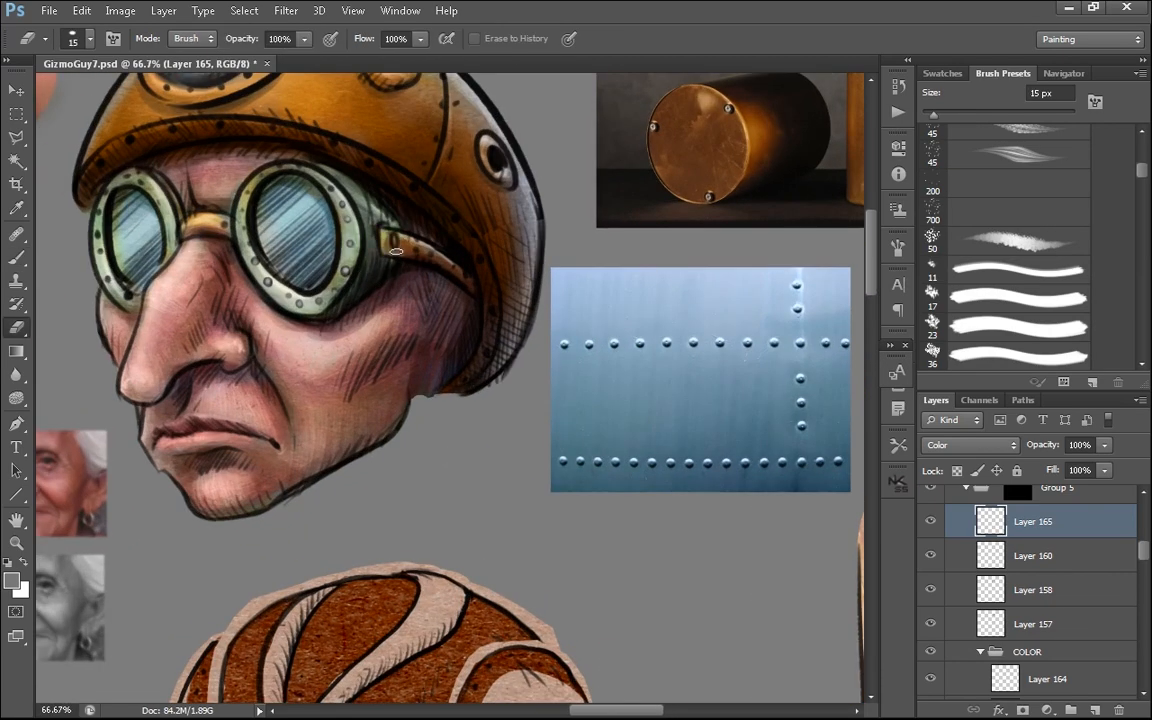
pyautogui.click(928, 558)
pyautogui.click(928, 558)
# - Brush a sampled pale-blue sheen over the helmet's crown and rear on Layers 157 and 158 with a 90 px brush
pyautogui.click(1033, 624)
pyautogui.press('b')
pyautogui.keyDown('alt'); pyautogui.click(395, 247); pyautogui.keyUp('alt')
pyautogui.hotkey('ctrl', '-')
pyautogui.hotkey('ctrl', '-')
pyautogui.moveTo(584, 535); pyautogui.dragTo(612, 573)
pyautogui.keyDown('alt'); pyautogui.click(443, 313); pyautogui.keyUp('alt')
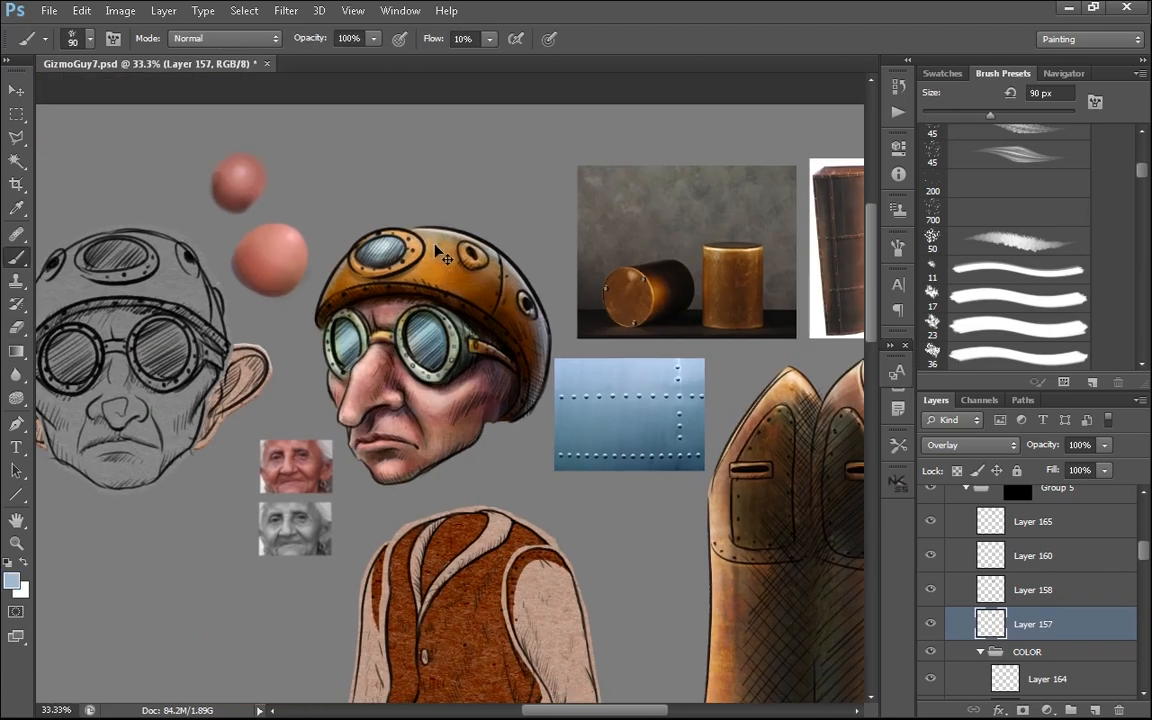
pyautogui.click(1033, 624)
pyautogui.moveTo(509, 265); pyautogui.dragTo(488, 252)
pyautogui.click(1033, 590)
pyautogui.moveTo(482, 302); pyautogui.dragTo(492, 243)
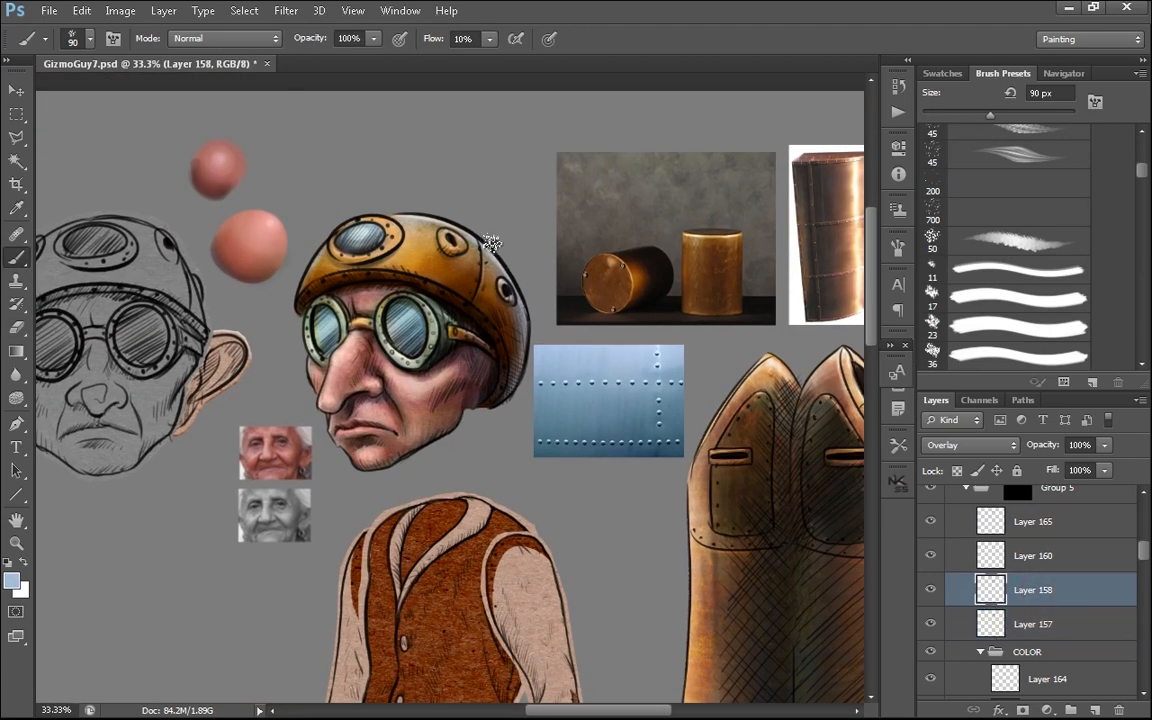
# - Mute the helmet's round lens on Layer 165 with a sampled dark brown using a 90 px brush
pyautogui.hotkey('ctrl', '+')
pyautogui.hotkey('ctrl', '-')
pyautogui.hotkey('ctrl', '-')
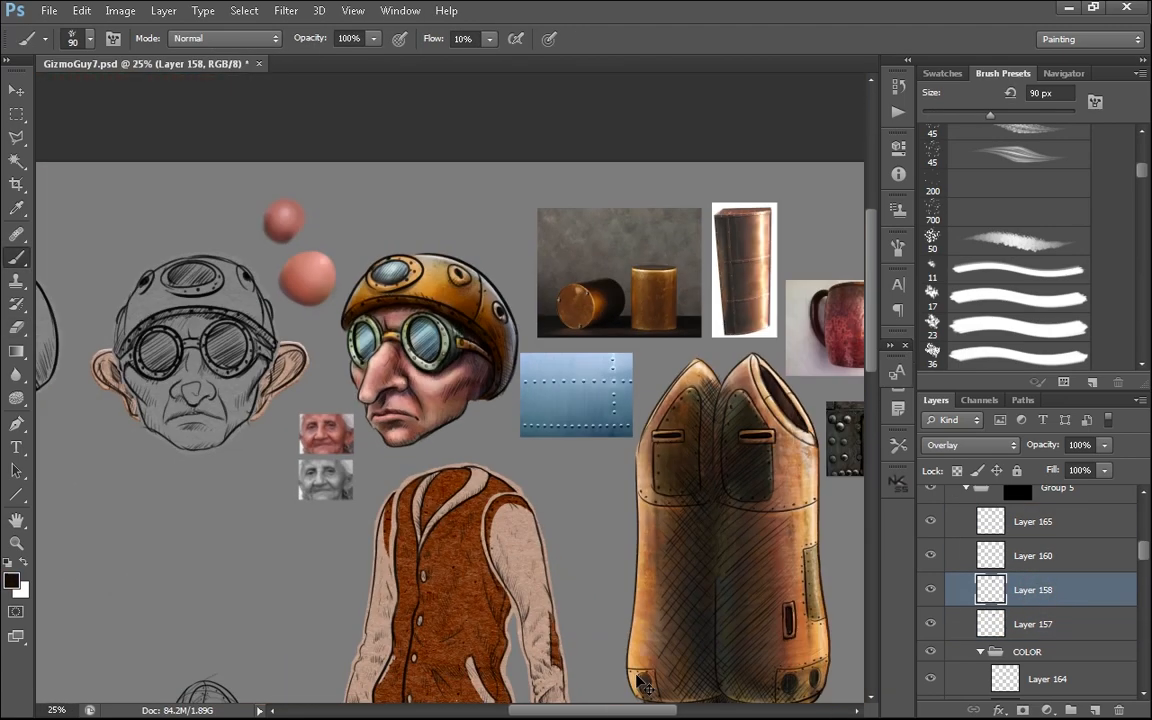
pyautogui.hotkey('ctrl', '+')
pyautogui.moveTo(440, 430)
pyautogui.mouseDown()
pyautogui.moveTo(514, 566)
pyautogui.moveTo(525, 549)
pyautogui.mouseUp()
pyautogui.click(1033, 521)
pyautogui.keyDown('alt'); pyautogui.click(517, 264); pyautogui.keyUp('alt')
pyautogui.moveTo(463, 240); pyautogui.dragTo(446, 256)
pyautogui.keyDown('alt'); pyautogui.click(440, 280); pyautogui.keyUp('alt')
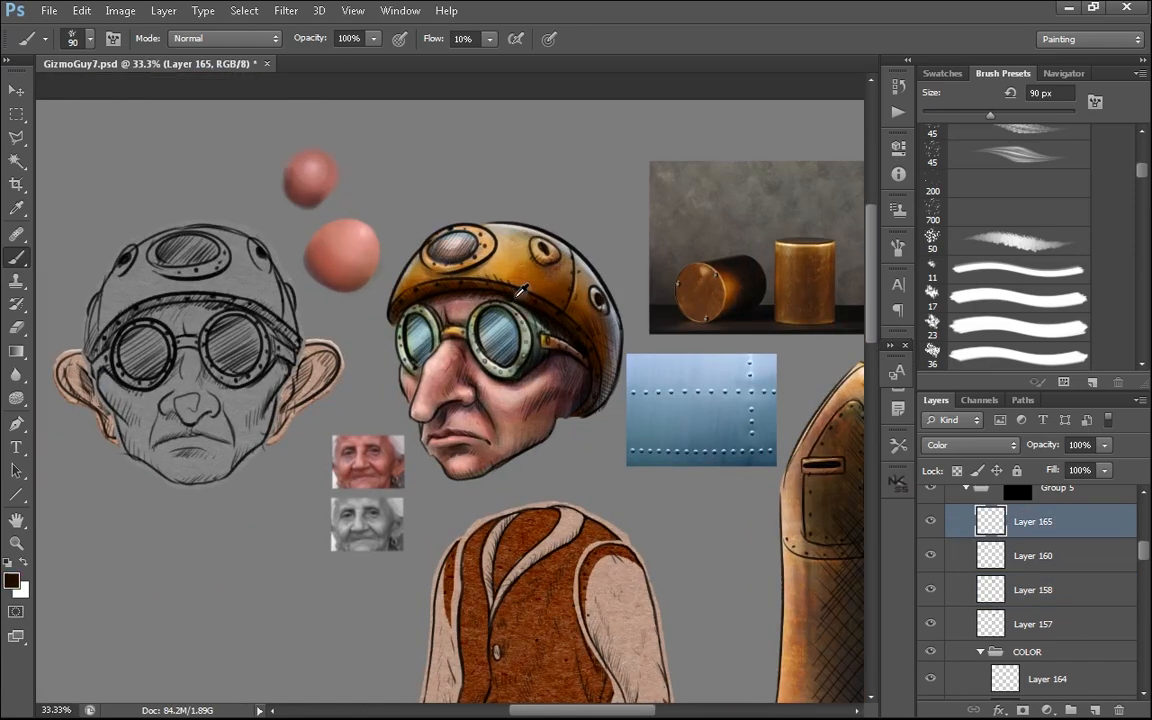
pyautogui.hotkey('ctrl', '+')
pyautogui.hotkey('ctrl', '+')
pyautogui.moveTo(758, 505); pyautogui.dragTo(653, 561)
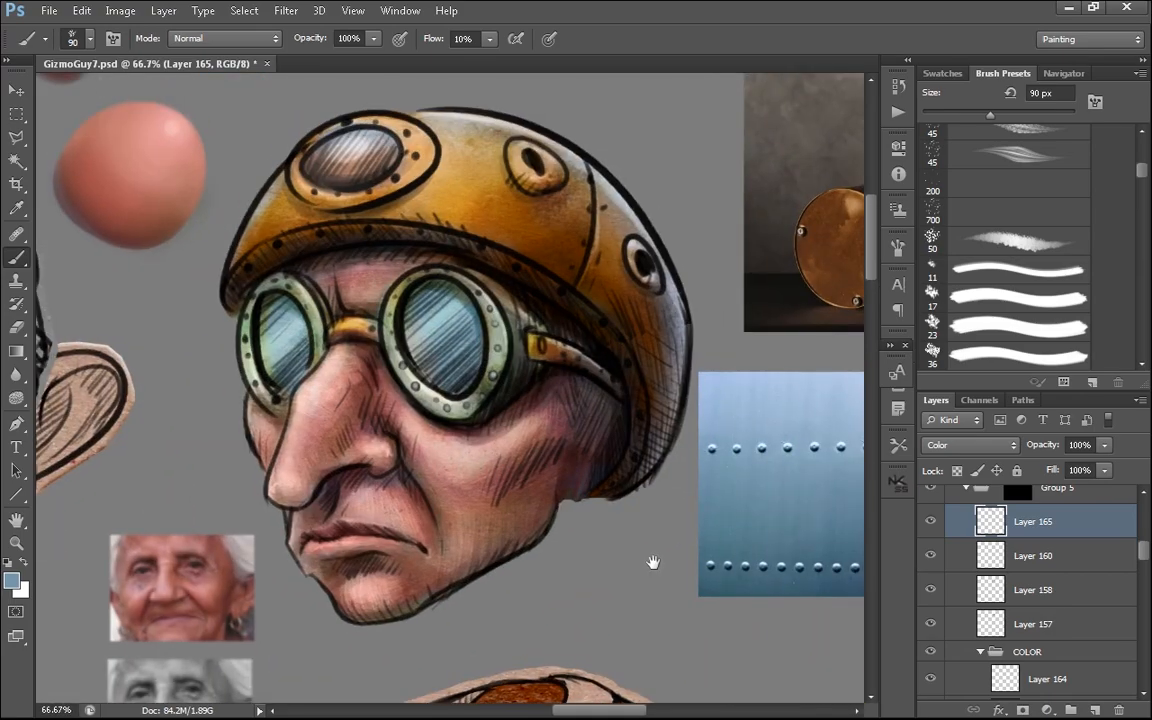
# - Collapse Group 5 and compare the head with and without the group's colouring
pyautogui.hotkey('ctrl', '-')
pyautogui.hotkey('ctrl', '-')
pyautogui.hotkey('ctrl', '-')
pyautogui.hotkey('ctrl', '-')
pyautogui.scroll(2, 966, 597)
pyautogui.click(966, 591)
pyautogui.click(930, 592)
pyautogui.hotkey('ctrl', '+')
pyautogui.hotkey('ctrl', '+')
pyautogui.hotkey('ctrl', '+')
pyautogui.hotkey('ctrl', '+')
pyautogui.click(930, 592)
pyautogui.hotkey('ctrl', '-')
pyautogui.hotkey('ctrl', '-')
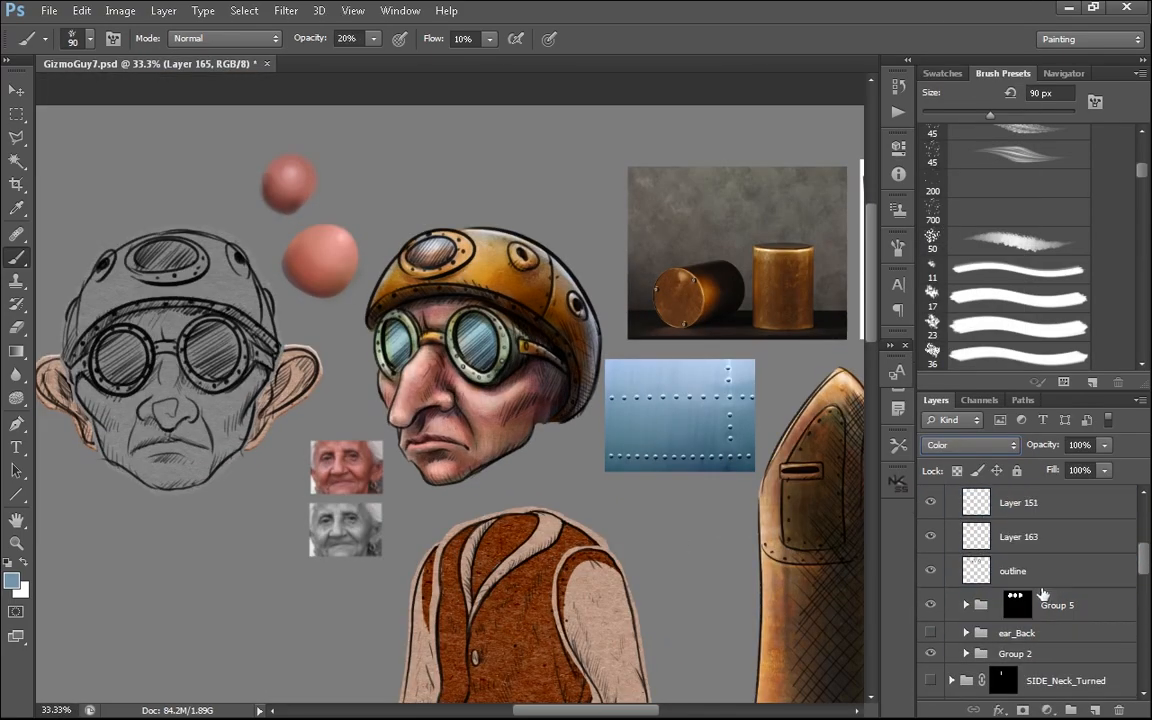
pyautogui.click(1035, 504)
pyautogui.click(977, 446)
pyautogui.click(950, 6)
pyautogui.hotkey('ctrl', '-')
pyautogui.press('2')
pyautogui.hotkey('ctrl', '-')
pyautogui.hotkey('ctrl', '+')
pyautogui.hotkey('ctrl', '+')
pyautogui.hotkey('ctrl', '+')
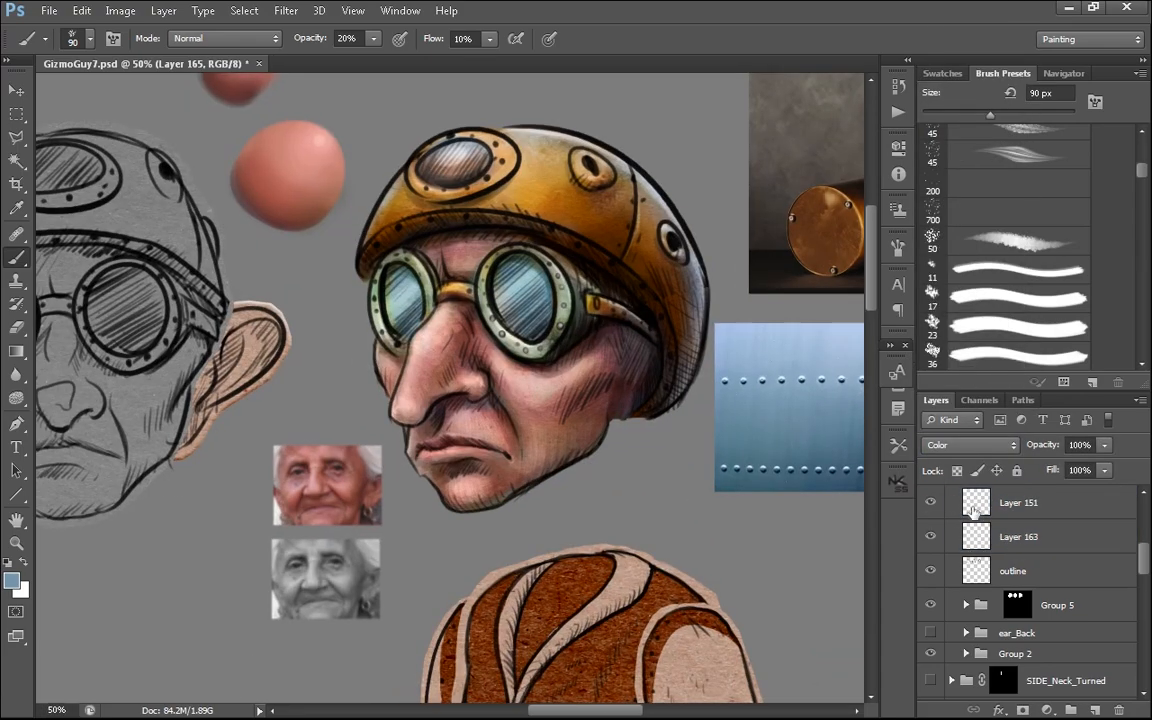
# - Add highlights to the lenses and helmet edge on Layer 151 in white and sampled blue with the 15 px brush at 100% opacity
pyautogui.click(980, 508)
pyautogui.hotkey('ctrl', '+')
pyautogui.hotkey('ctrl', '-')
pyautogui.press('[')
pyautogui.press('0')
pyautogui.moveTo(1142, 170); pyautogui.dragTo(1142, 346)
pyautogui.click(1018, 327)
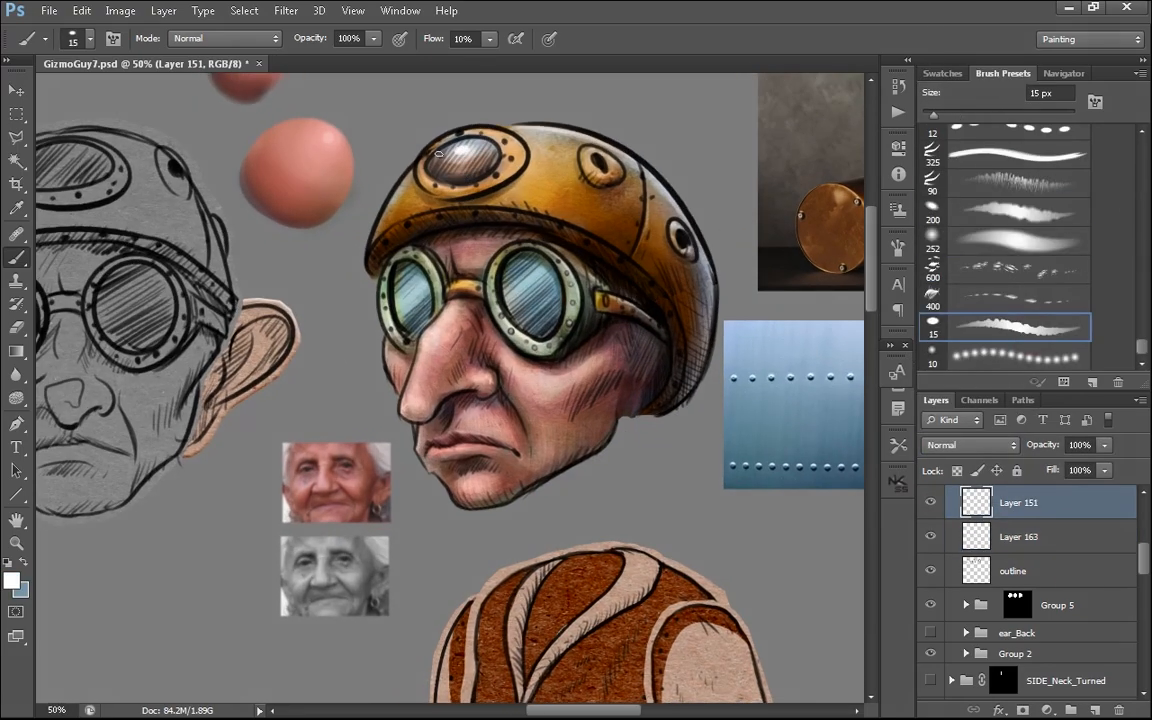
pyautogui.keyDown('alt'); pyautogui.click(690, 290); pyautogui.keyUp('alt')
pyautogui.keyDown('alt'); pyautogui.click(745, 345); pyautogui.keyUp('alt')
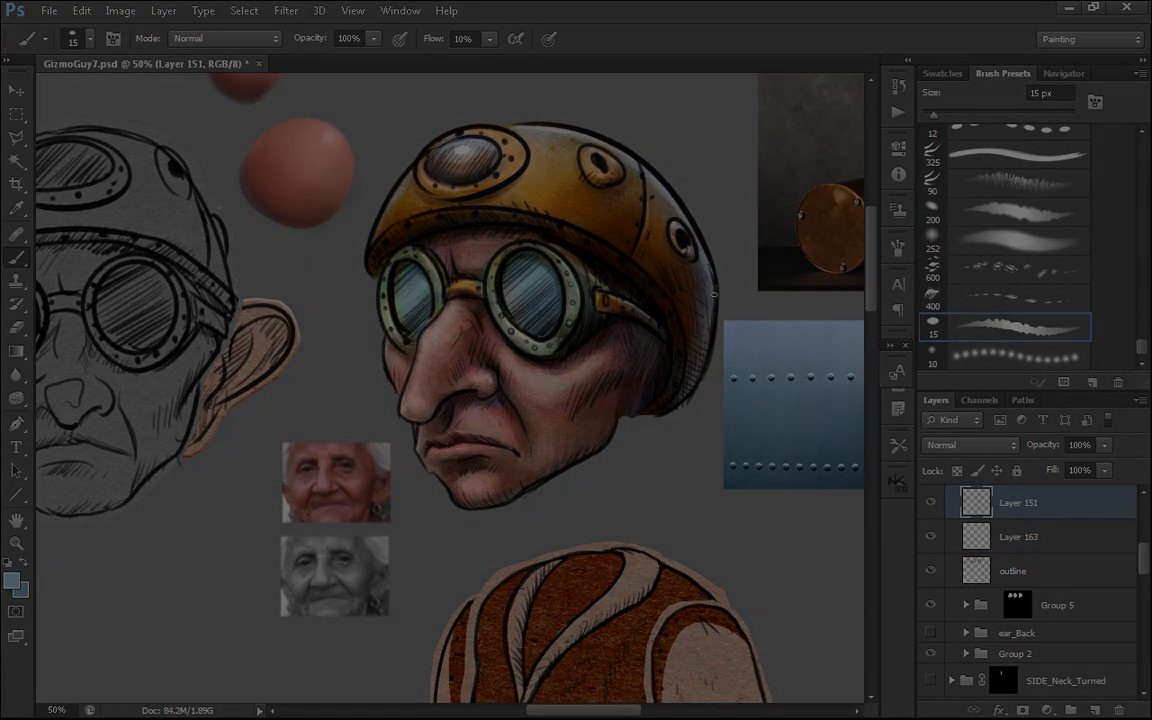